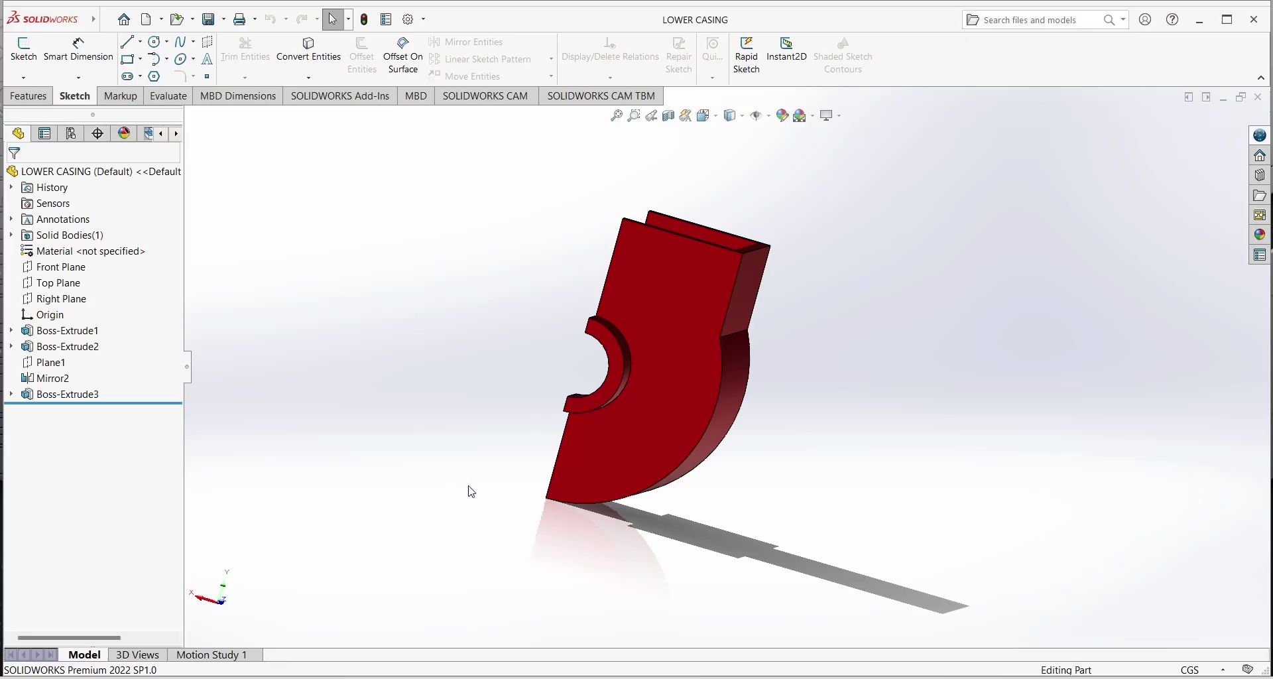
- Orbit the casing to inspect it and its inner channel from several angles
mouse_move(469, 488)
middle_down()
mouse_move(537, 534)
mouse_move(539, 573)
middle_up()
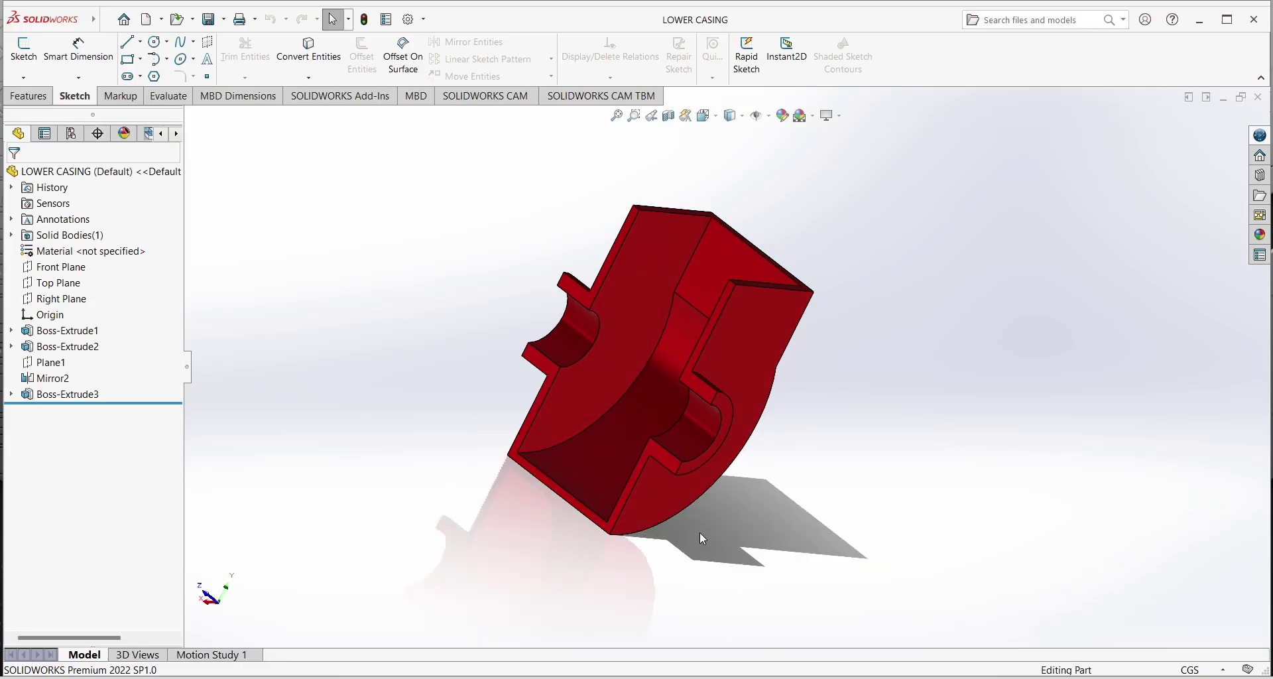
middle_drag(882, 499, 881, 480)
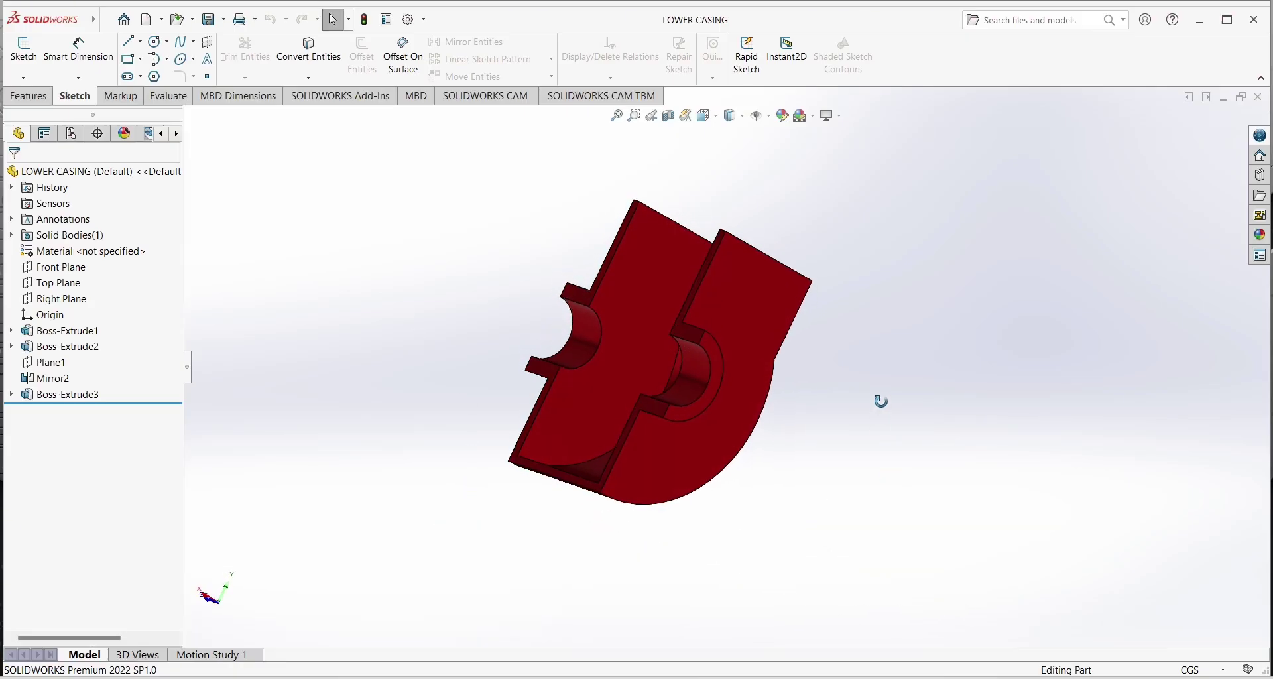
middle_drag(443, 411, 762, 342)
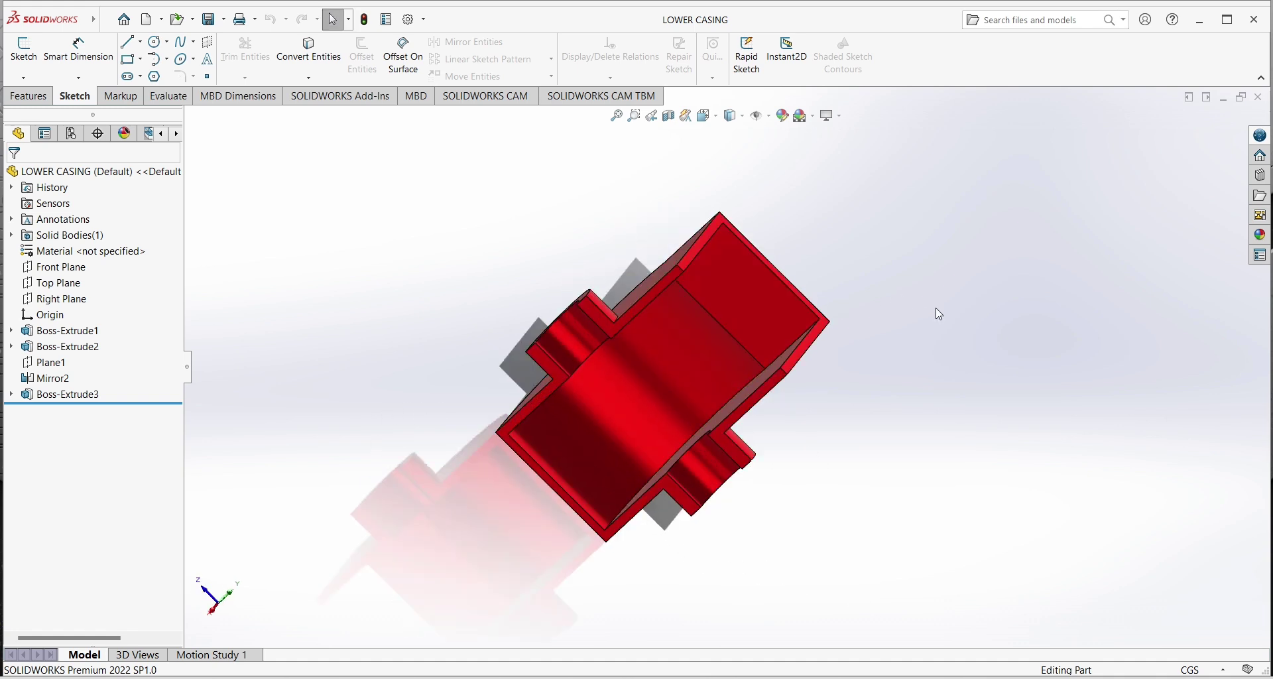
middle_drag(938, 312, 907, 267)
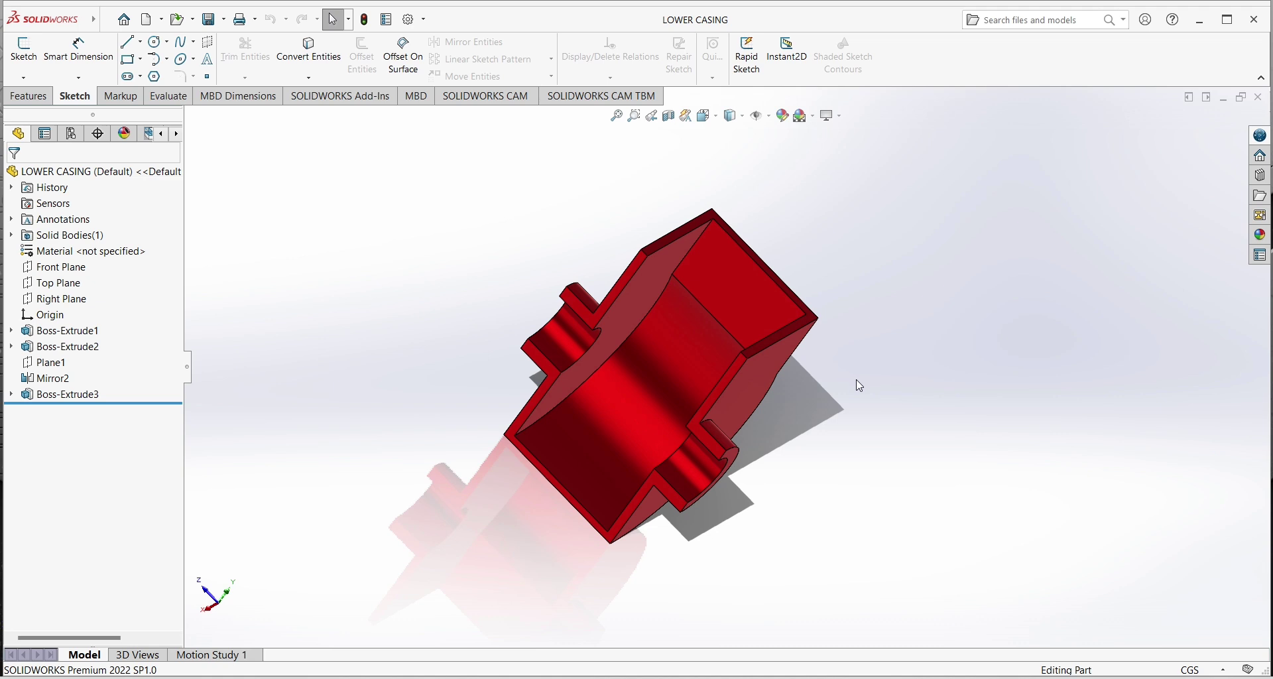
mouse_move(928, 391)
middle_down()
mouse_move(921, 364)
mouse_move(779, 394)
middle_up()
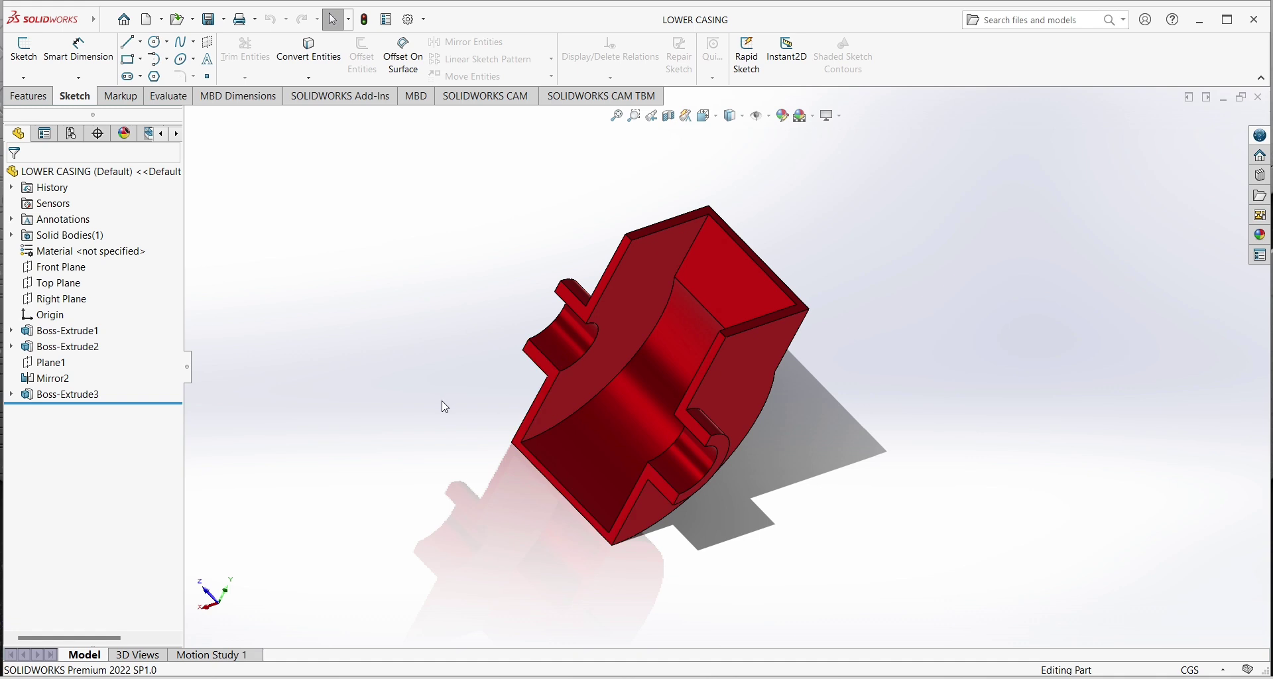
mouse_move(1028, 599)
middle_down()
mouse_move(966, 432)
mouse_move(762, 384)
mouse_move(918, 435)
mouse_move(775, 420)
mouse_move(843, 446)
mouse_move(798, 444)
mouse_move(839, 404)
mouse_move(872, 423)
middle_up()
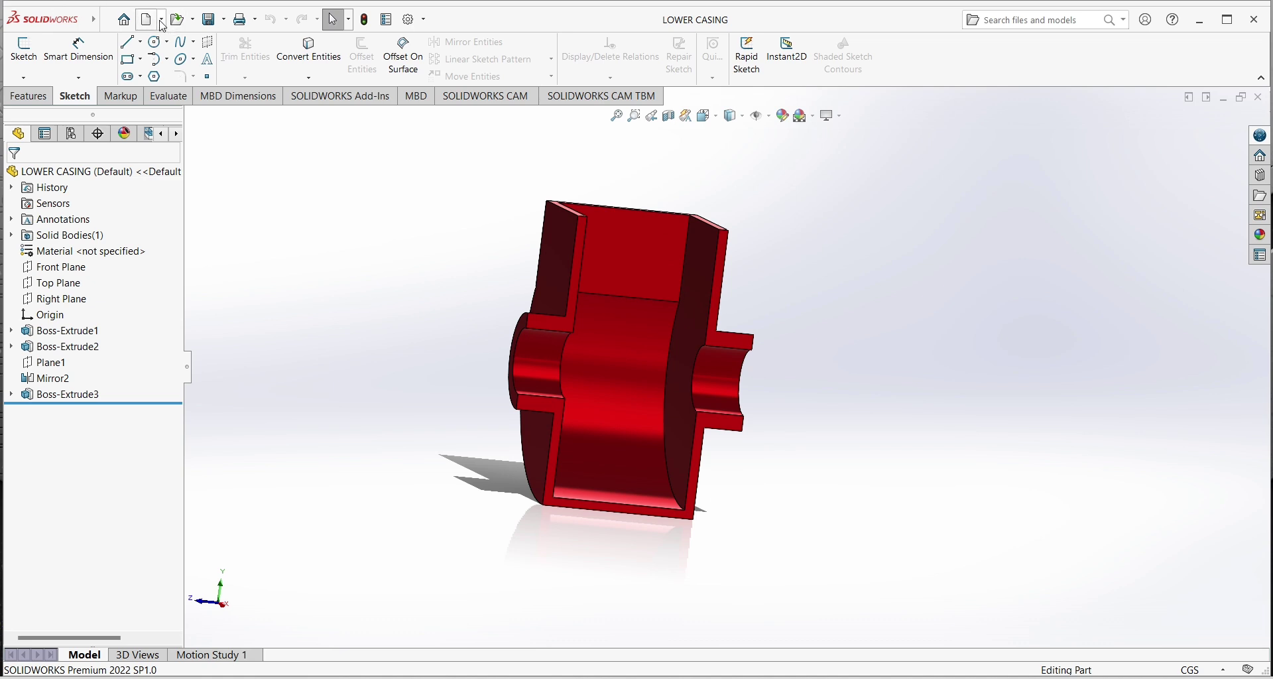
mouse_move(146, 18)
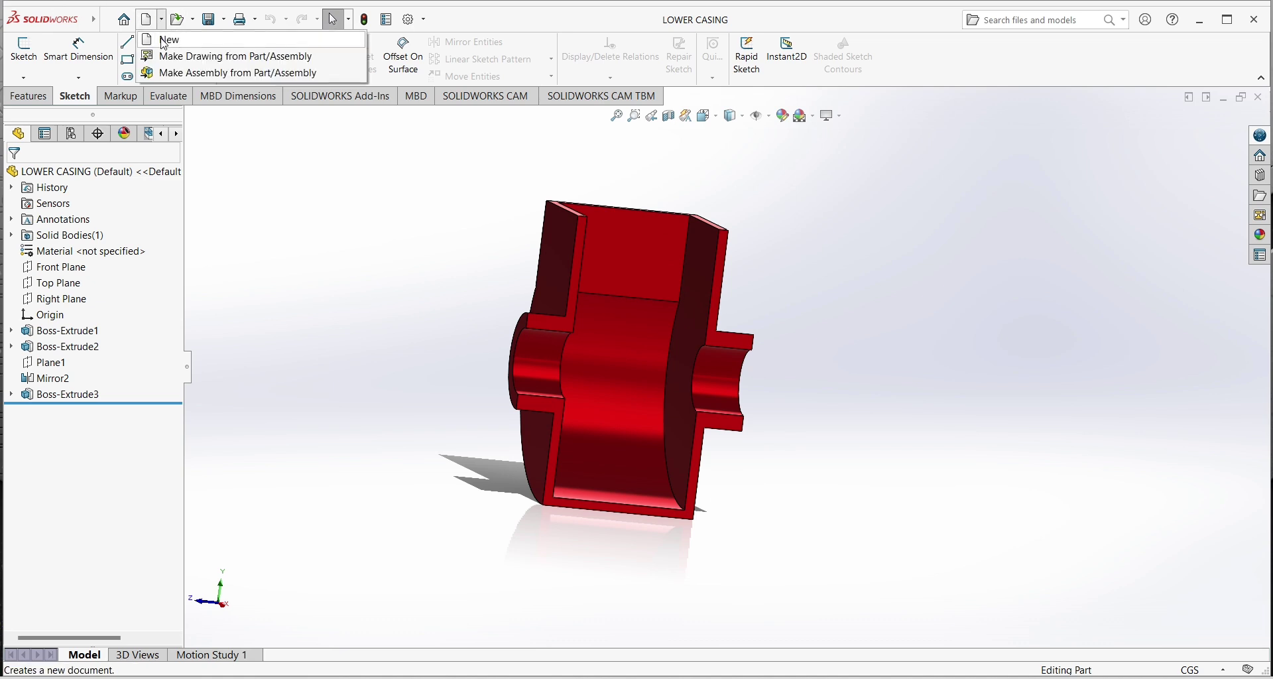
- Create a new part and start a sketch on its Front Plane
click(162, 41)
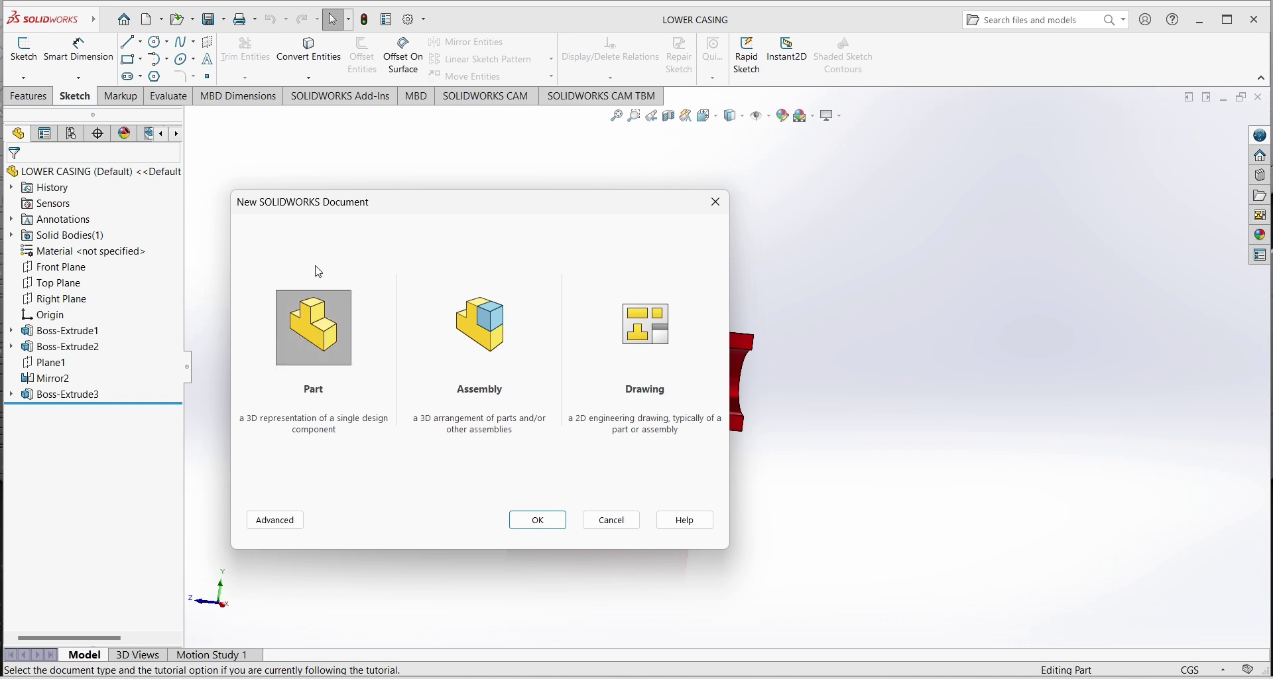
double_click(319, 329)
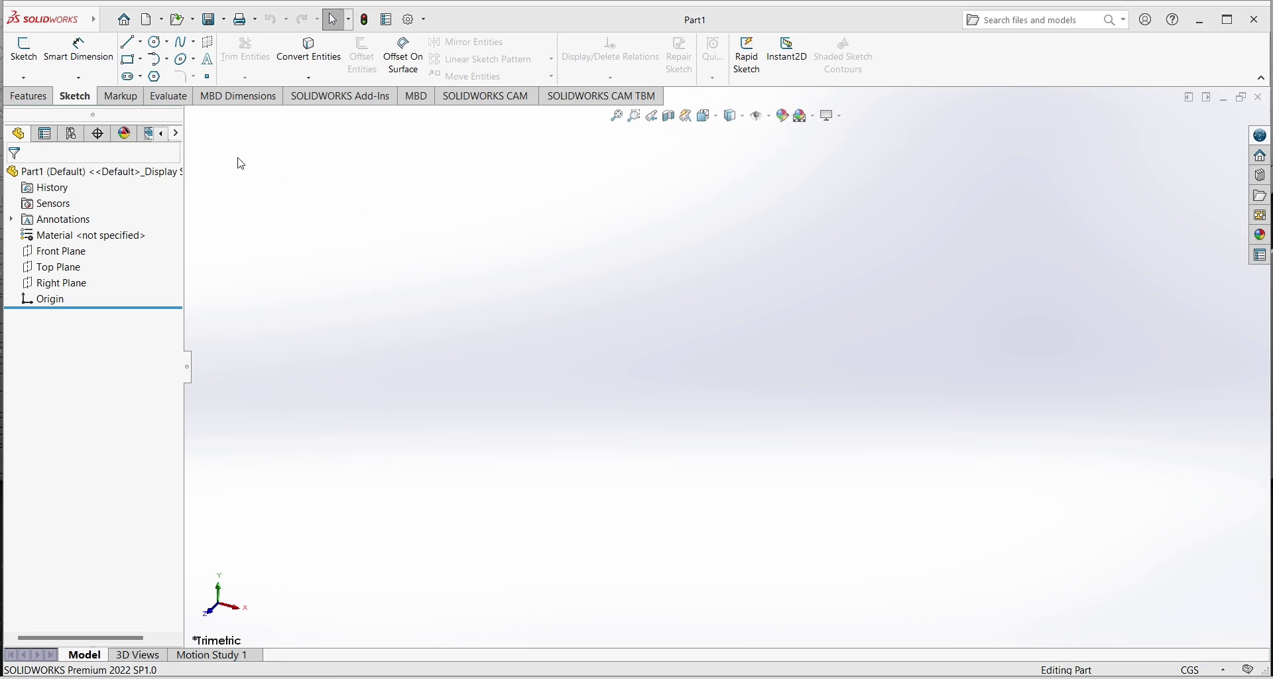
click(71, 254)
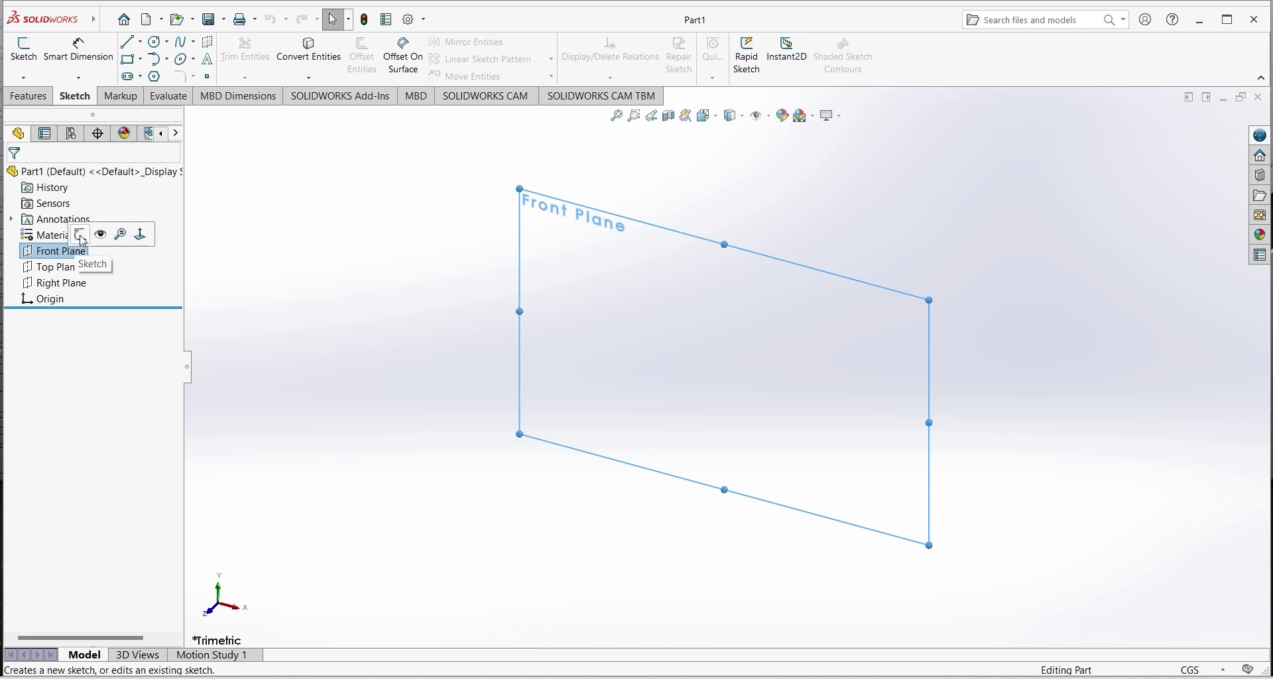
click(80, 235)
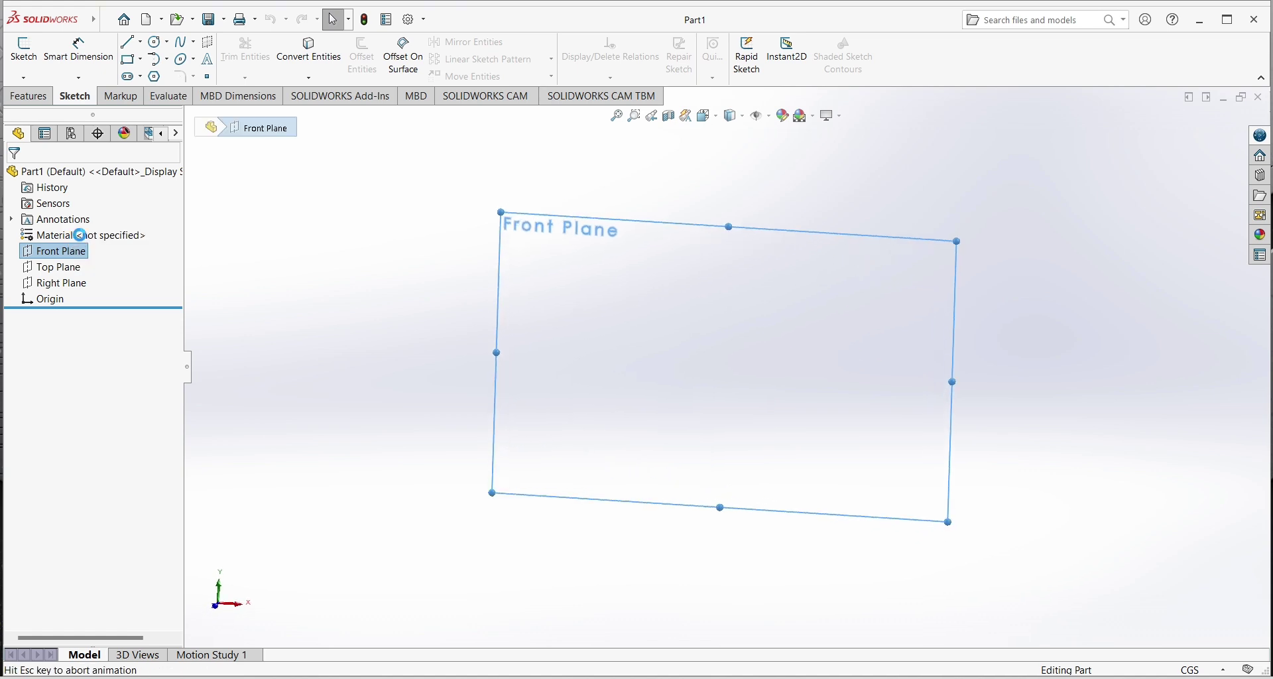
- Draw two concentric circles on the origin, radii about 2.25 and 3.62
click(156, 42)
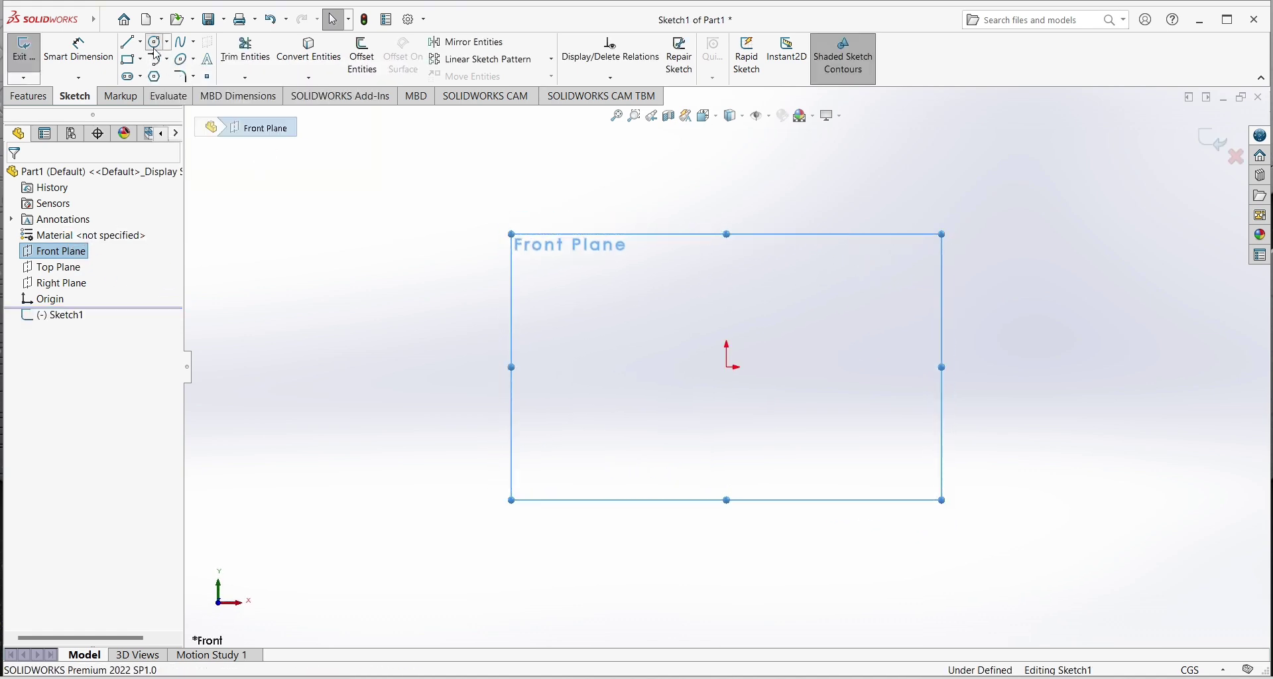
click(726, 368)
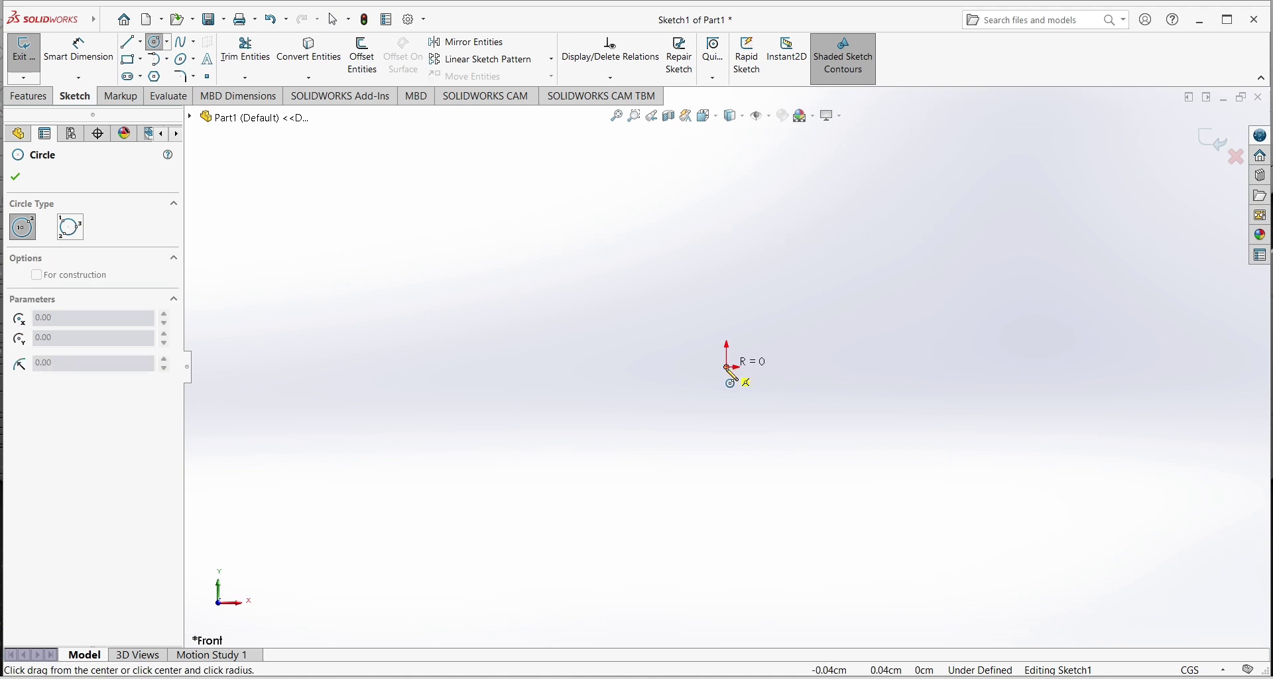
click(720, 425)
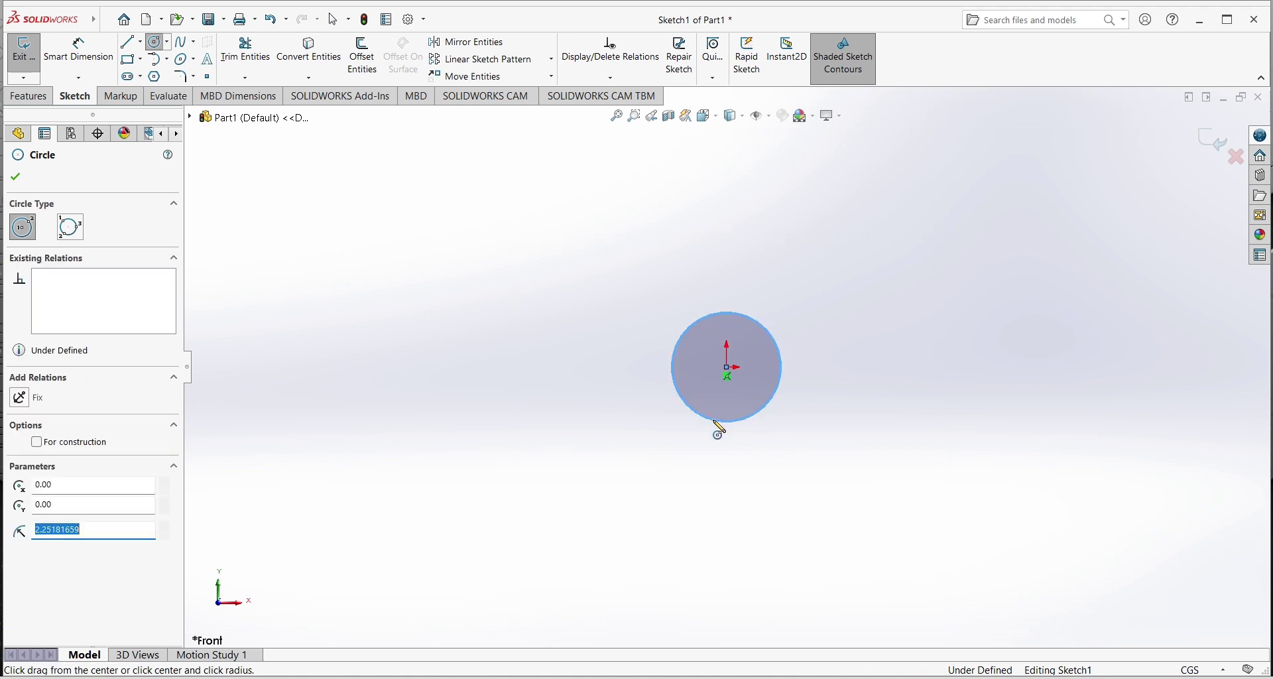
click(727, 367)
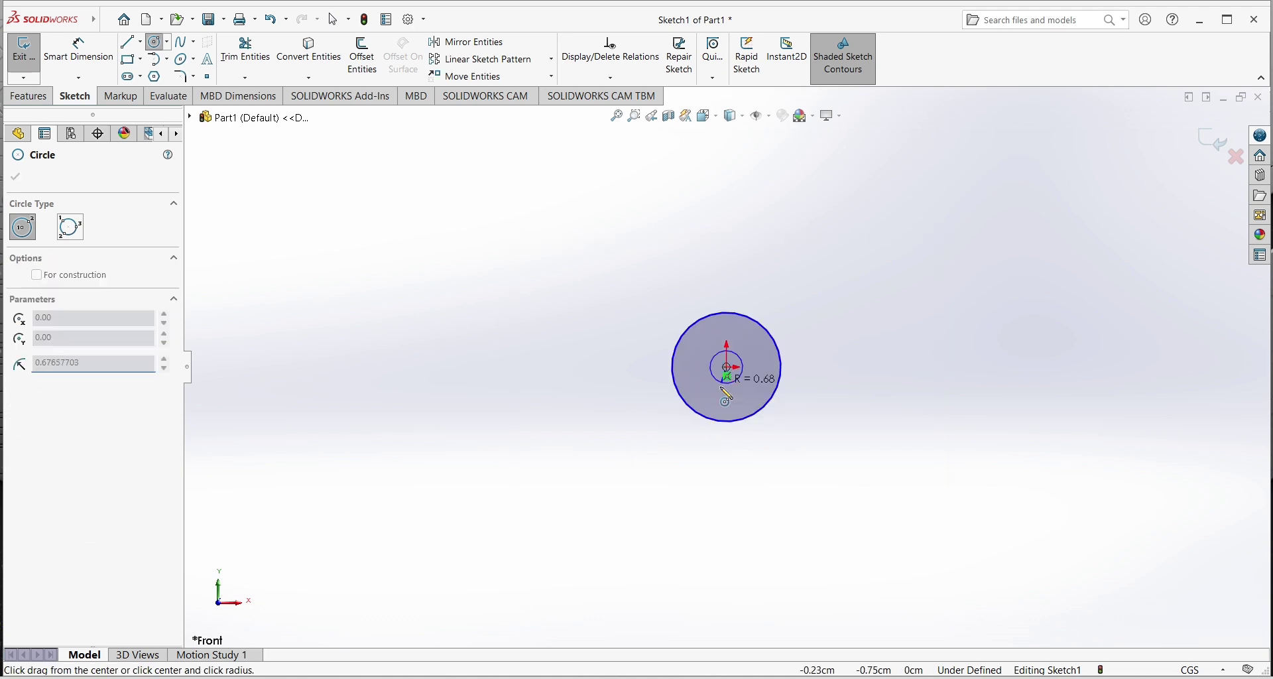
click(713, 457)
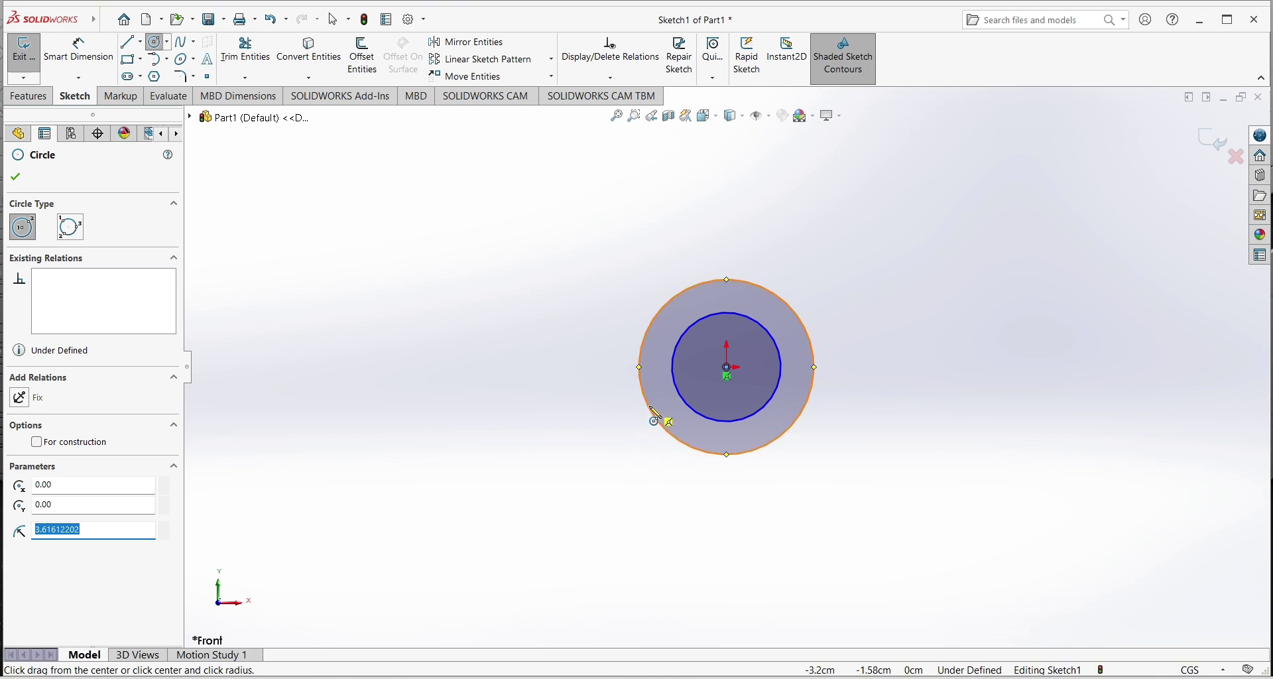
right_click(606, 457)
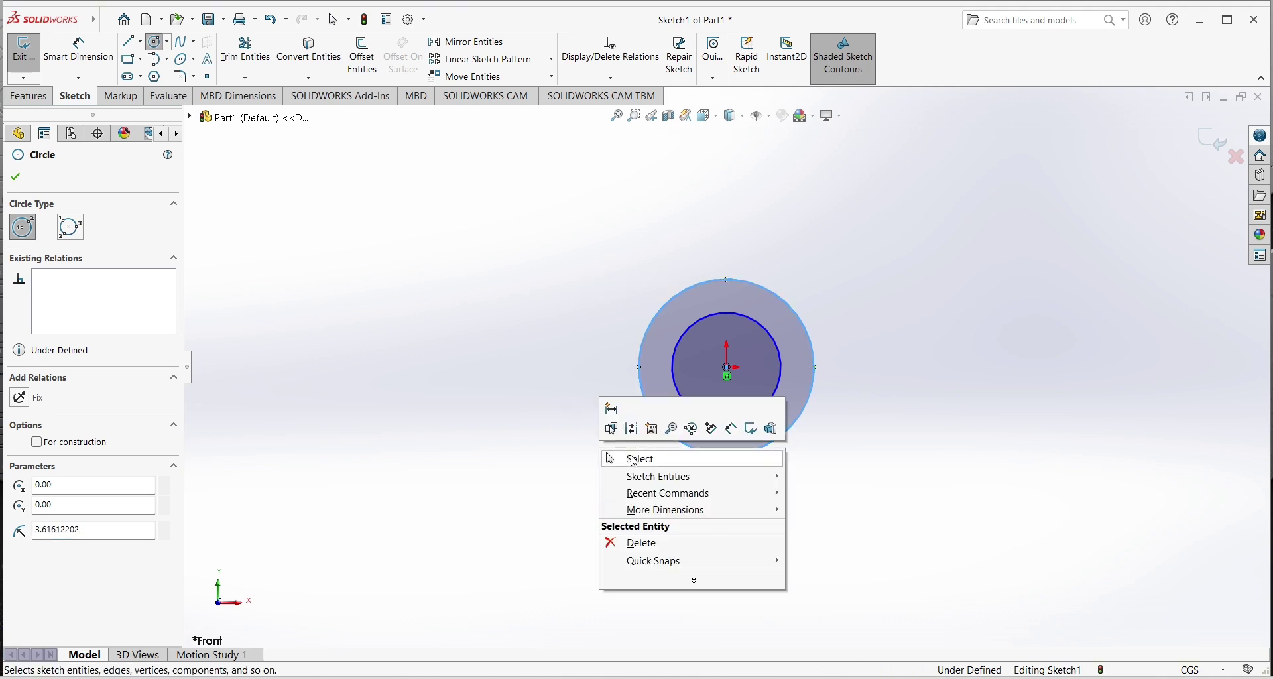
click(623, 457)
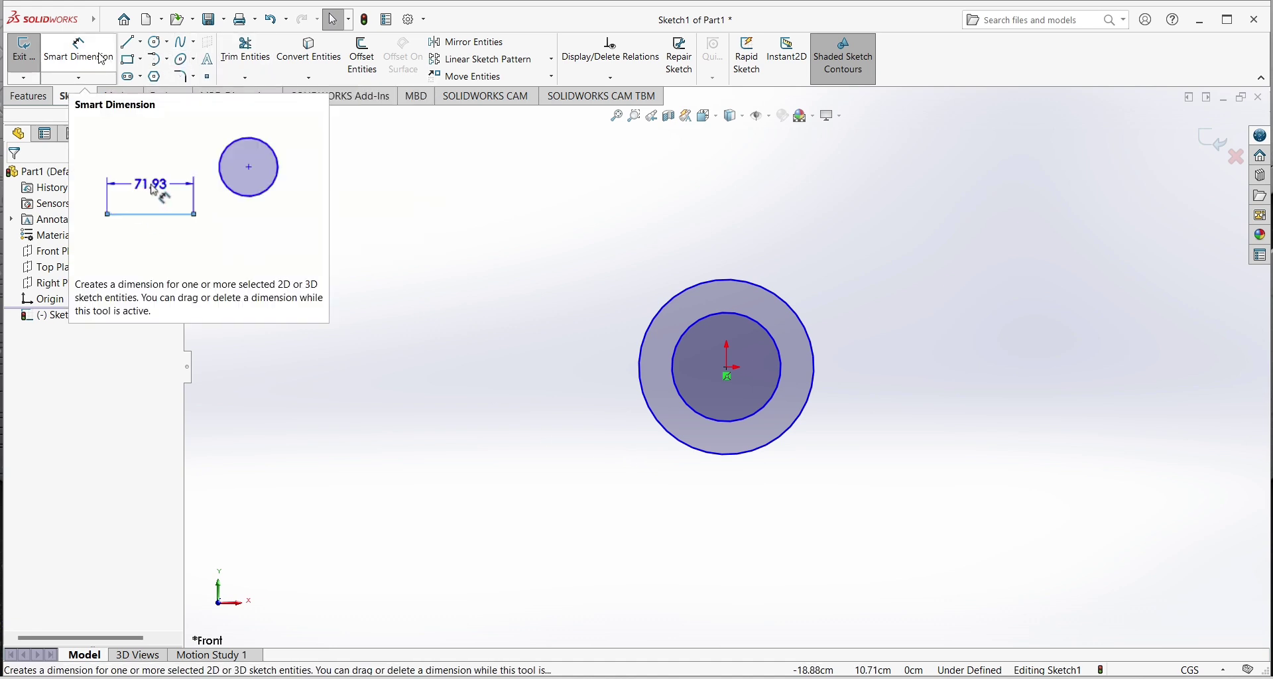
- Dimension the inner circle to Ø3.4 cm and the outer circle to Ø5 cm
click(103, 60)
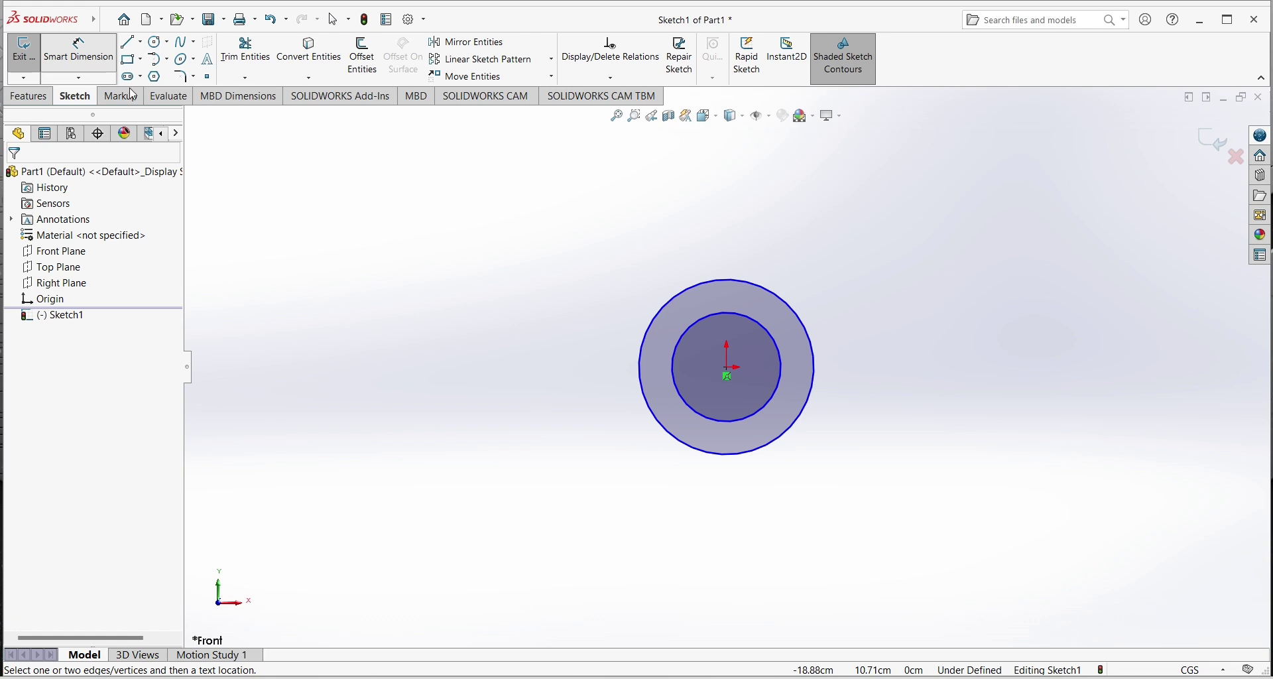
click(778, 393)
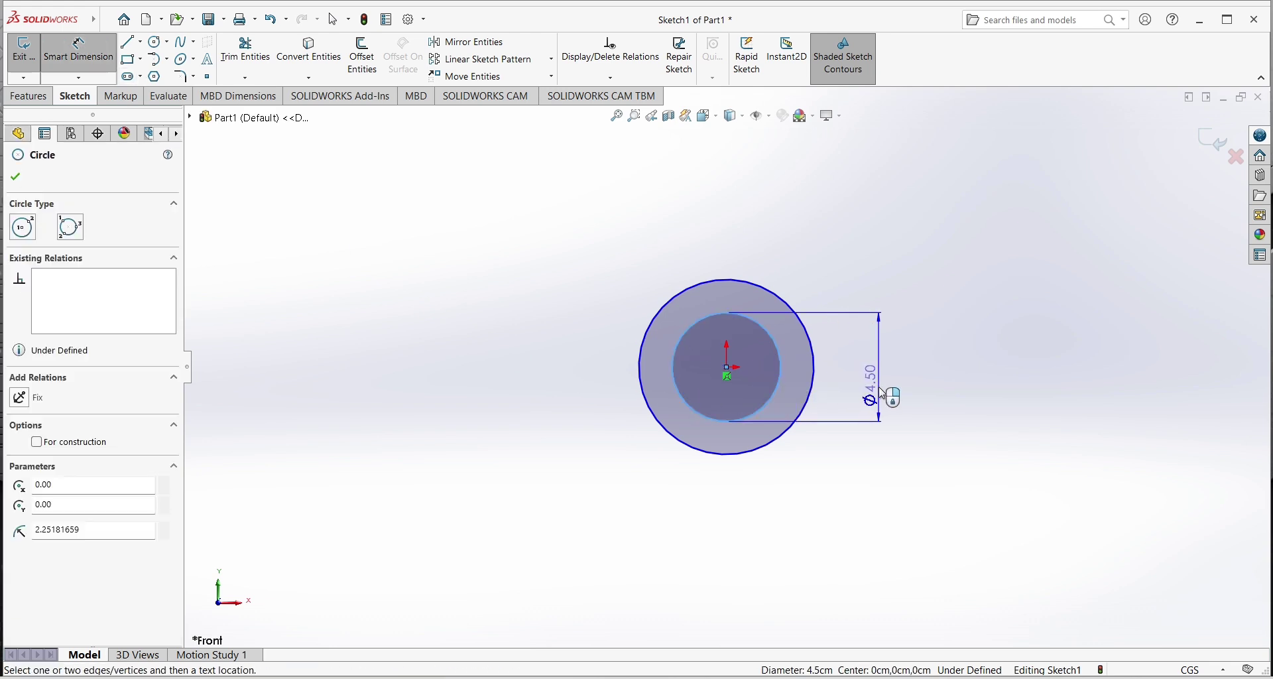
click(885, 395)
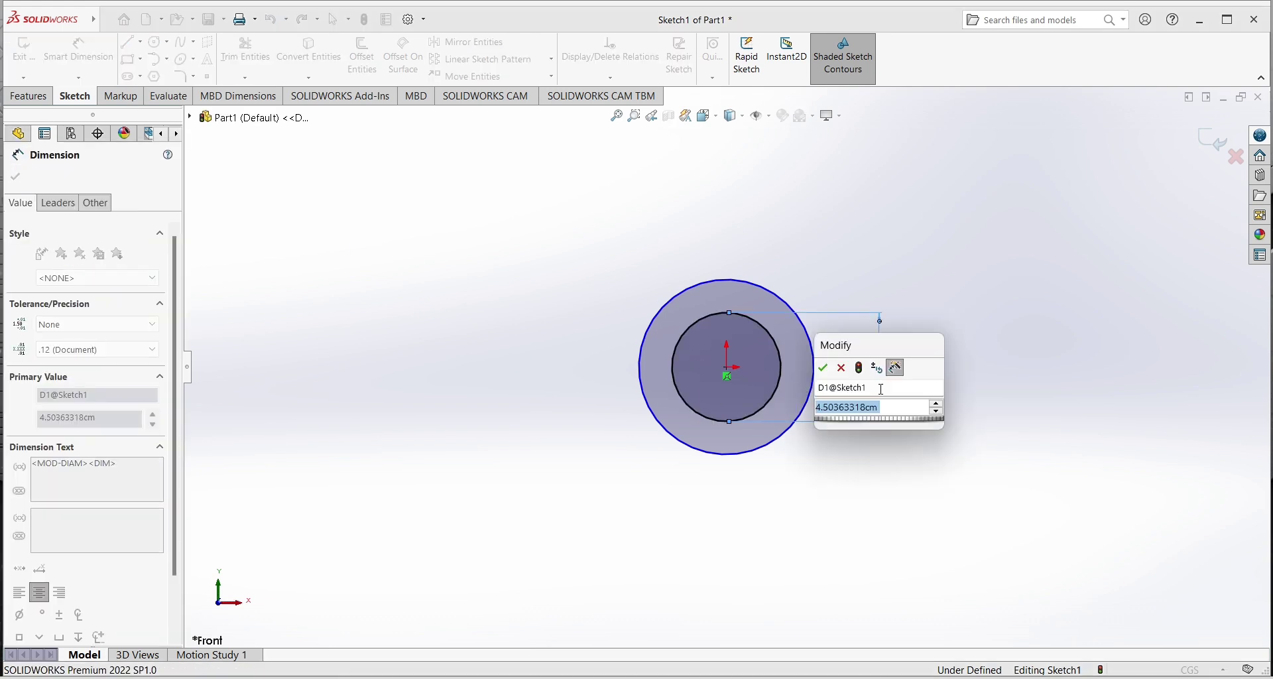
text(3.4)
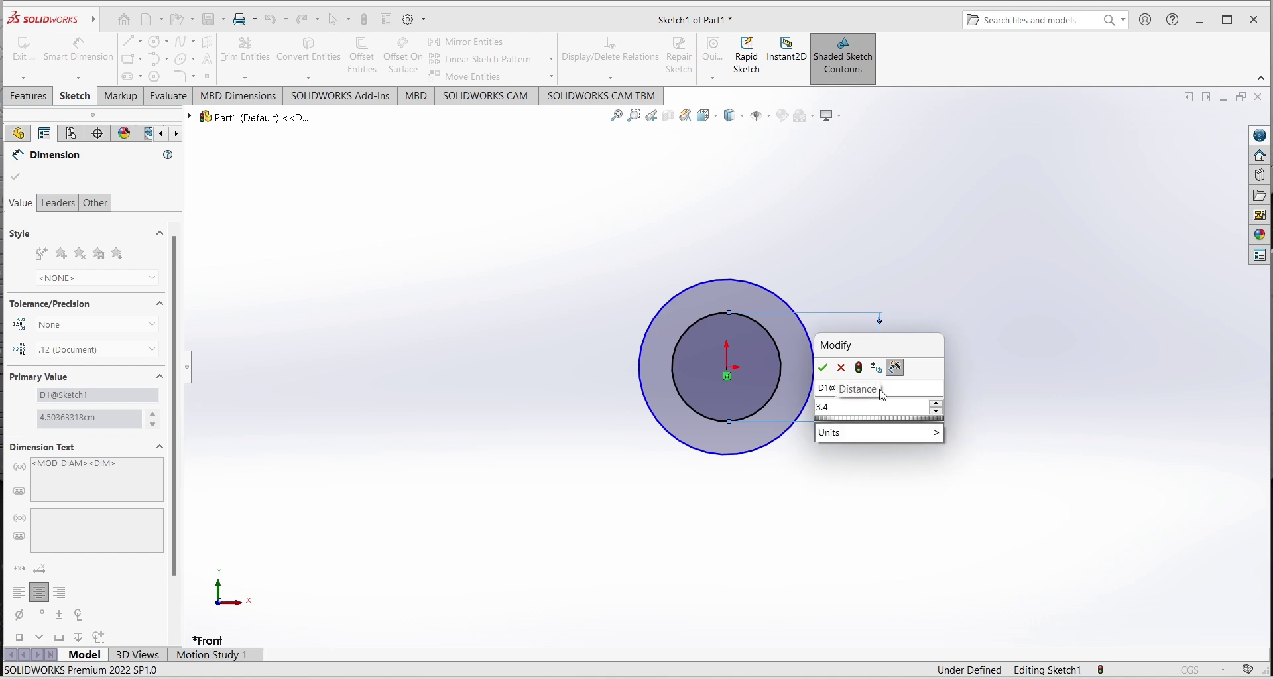
key(Return)
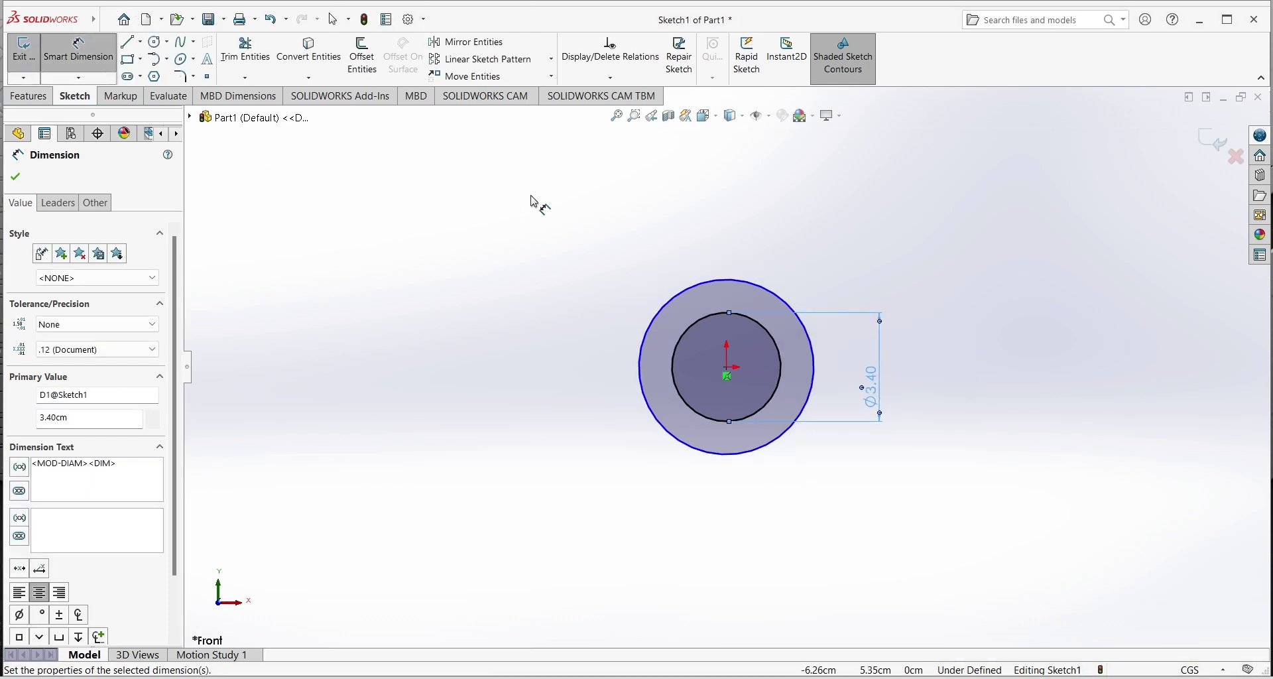
click(815, 348)
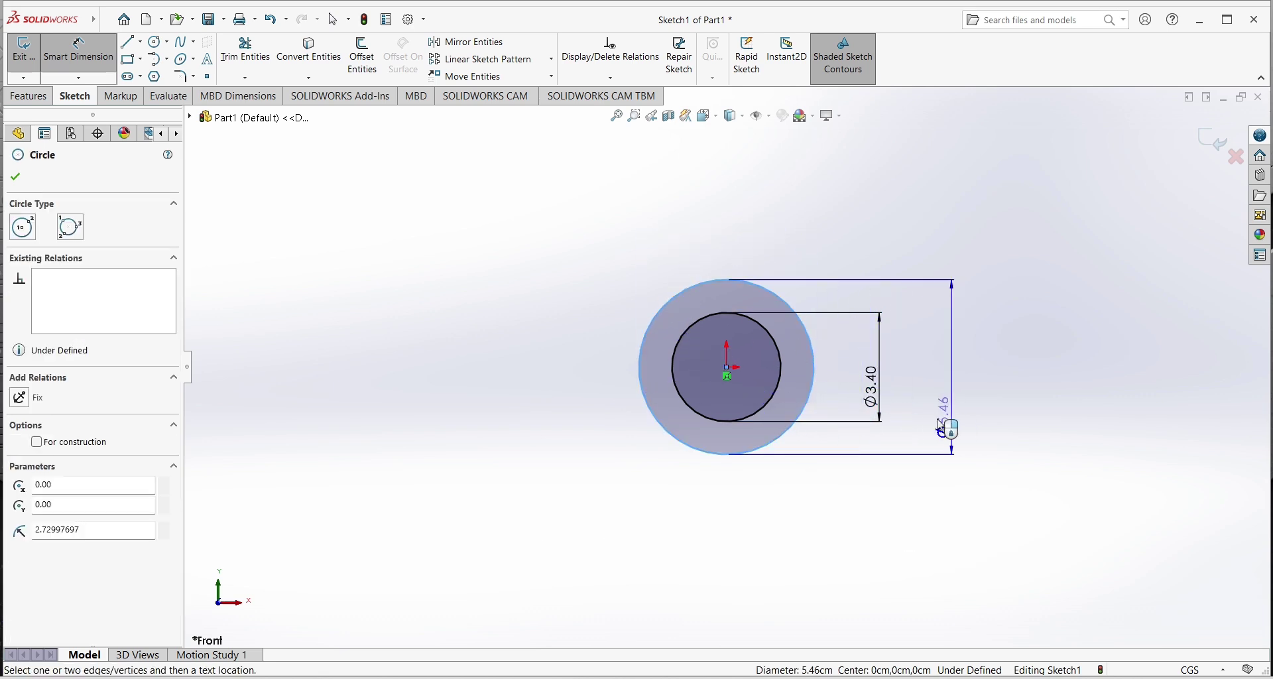
click(946, 455)
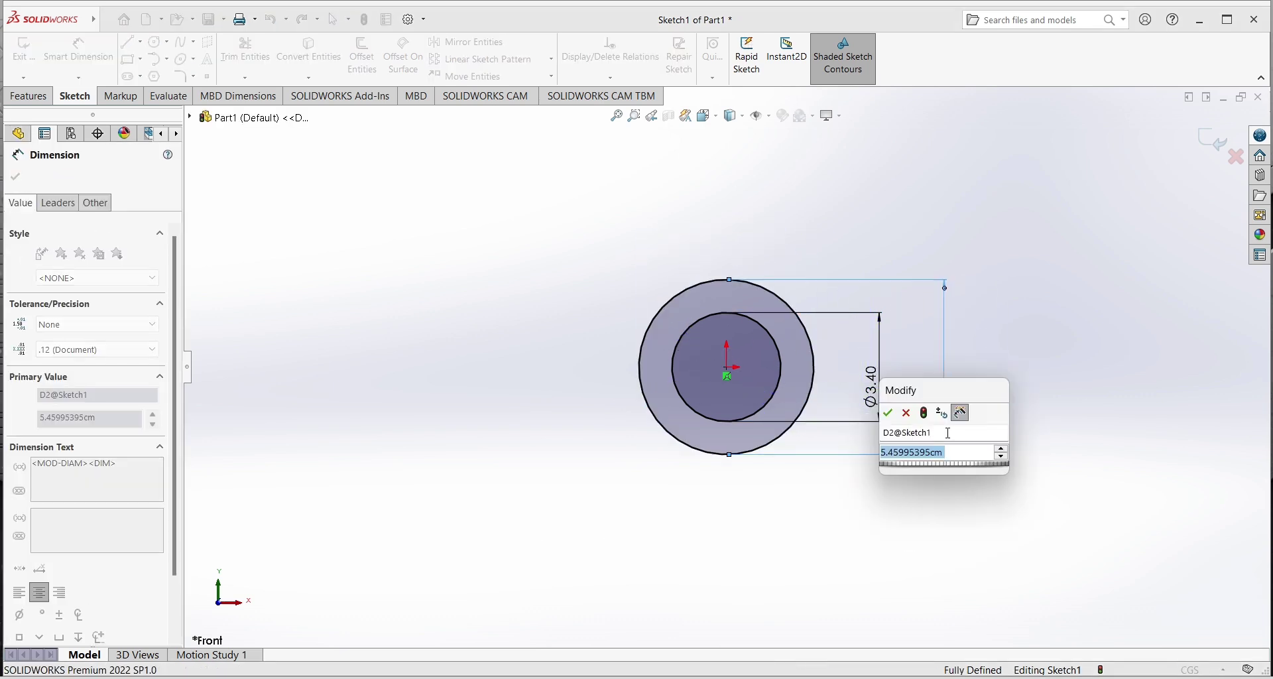
text(5)
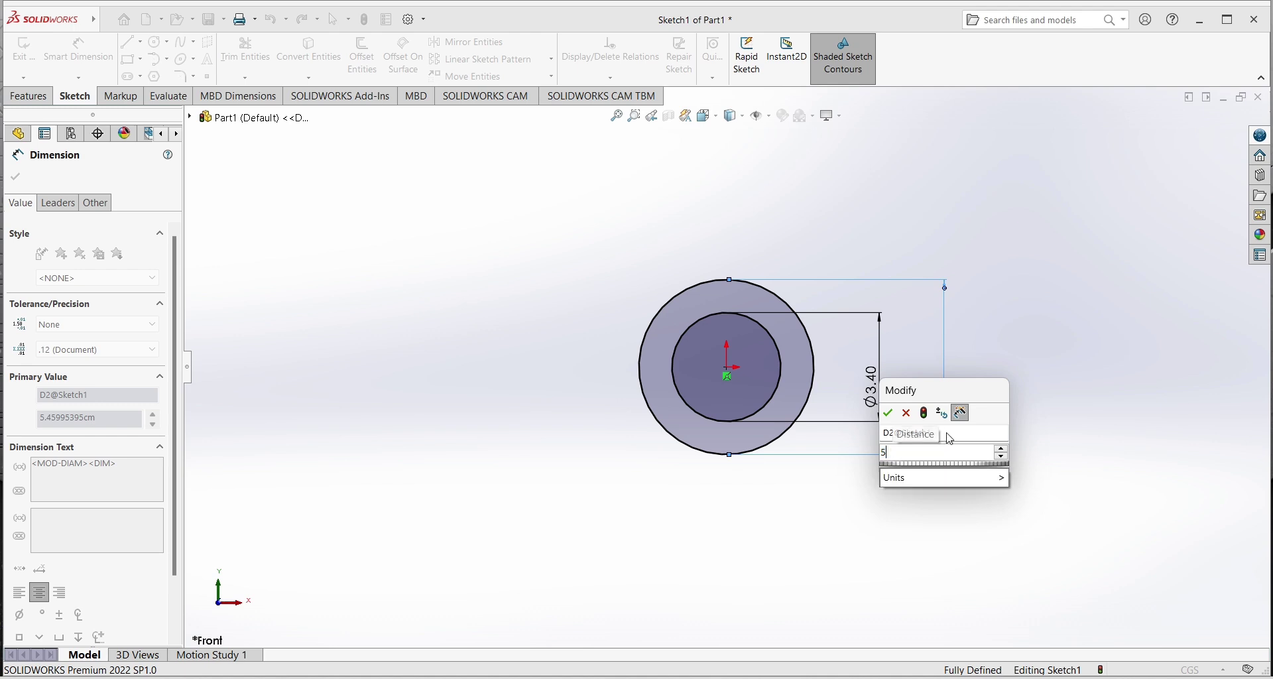
key(Return)
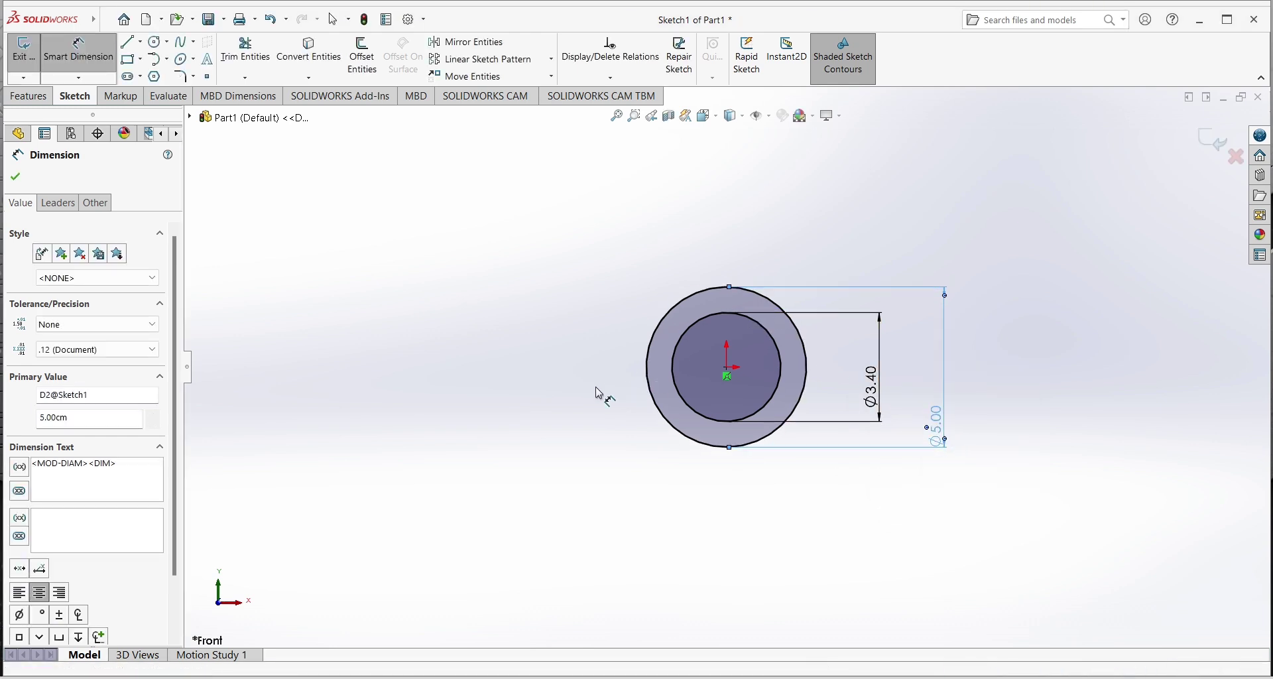
mouse_move(258, 117)
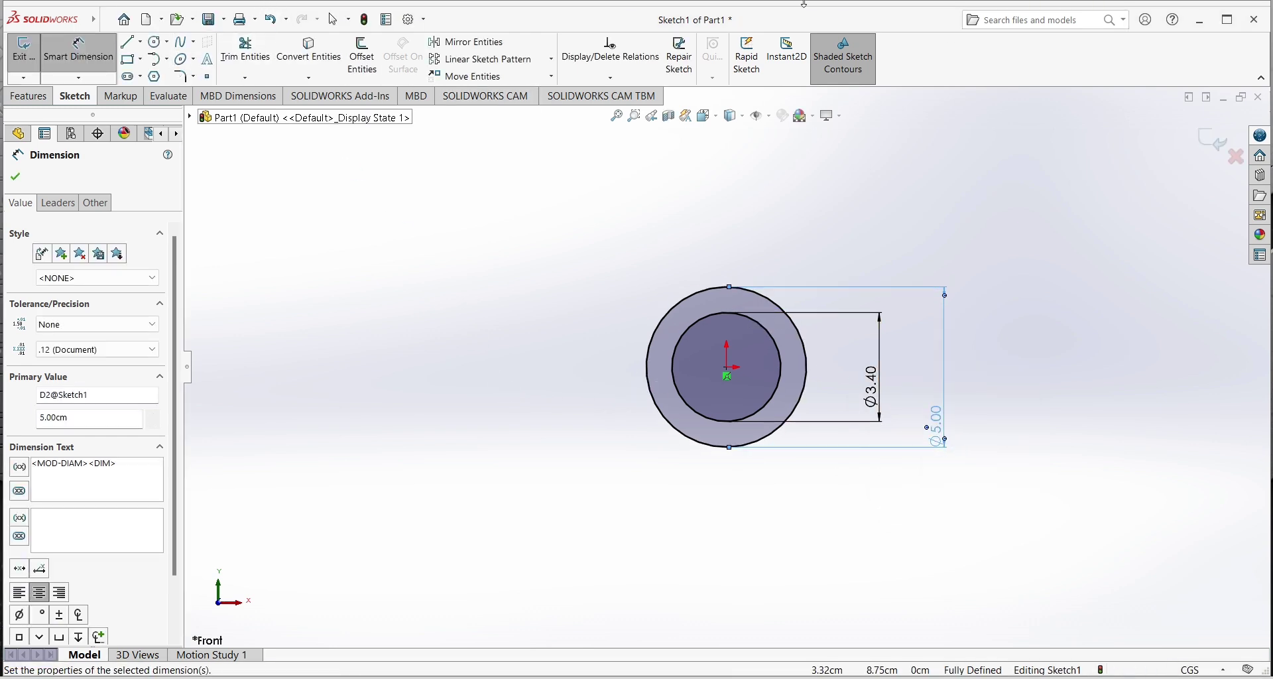
click(16, 177)
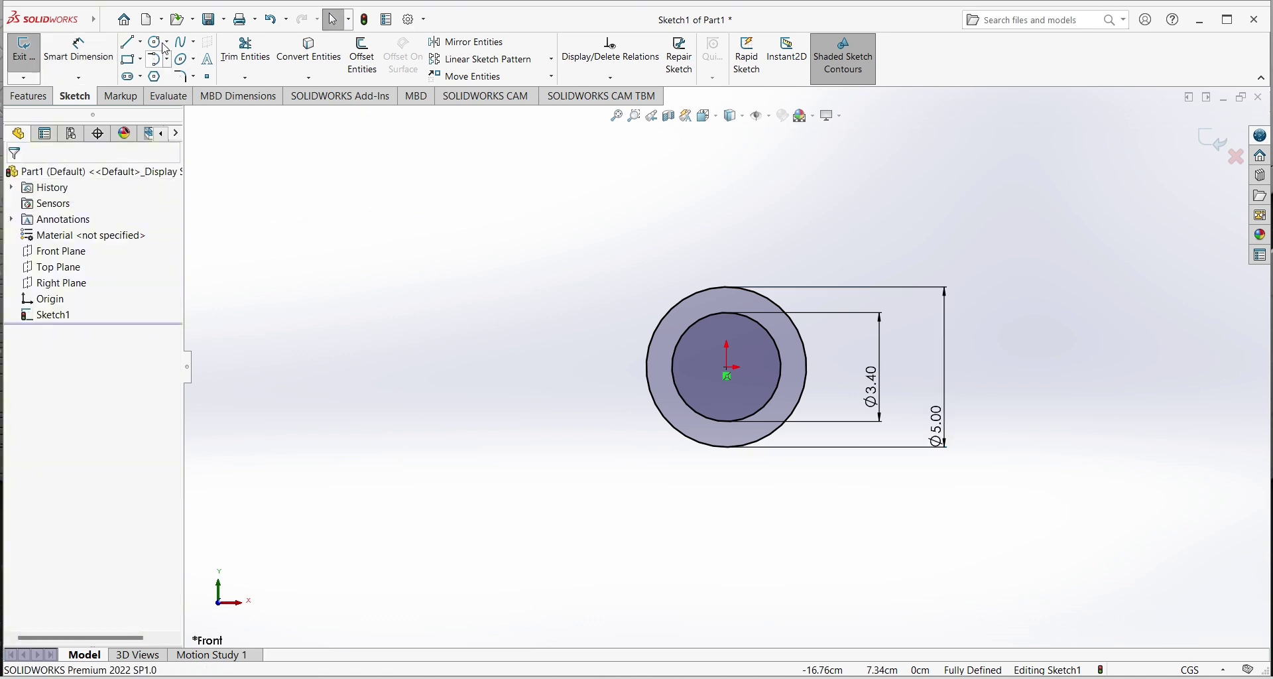
- Draw vertical lines from the origin to the top and bottom of the Ø5.00 circle
click(127, 49)
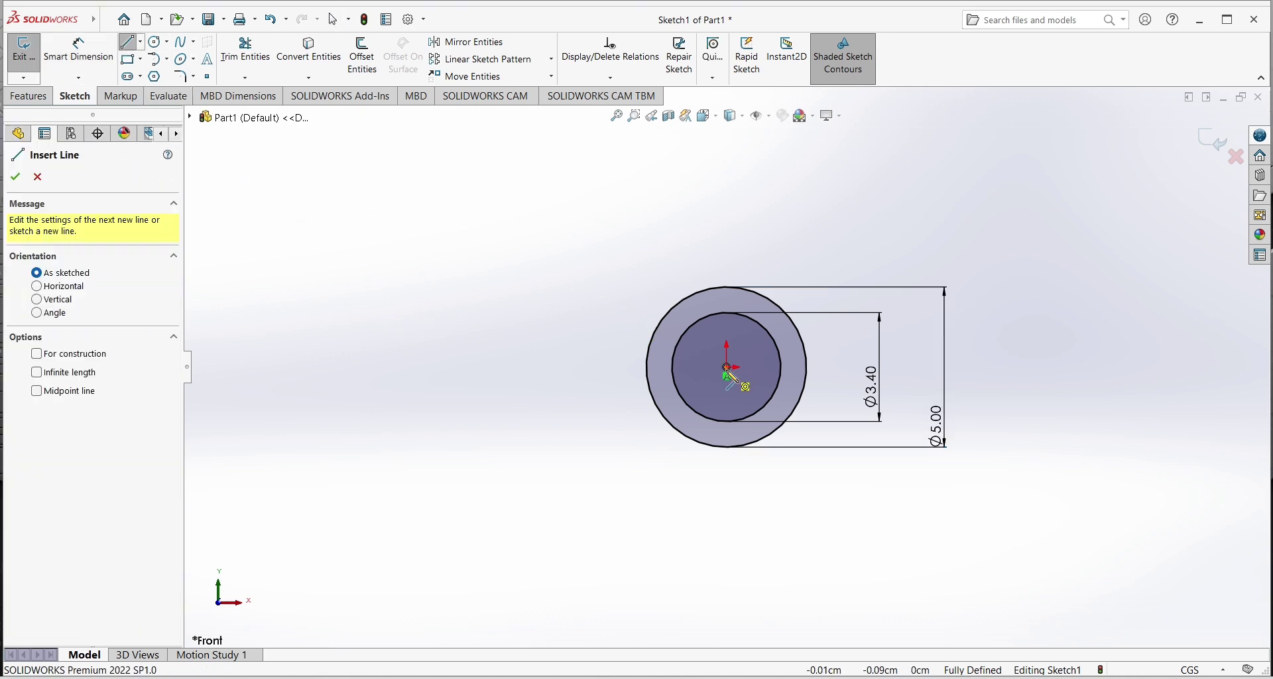
scroll(727, 368, down, 2)
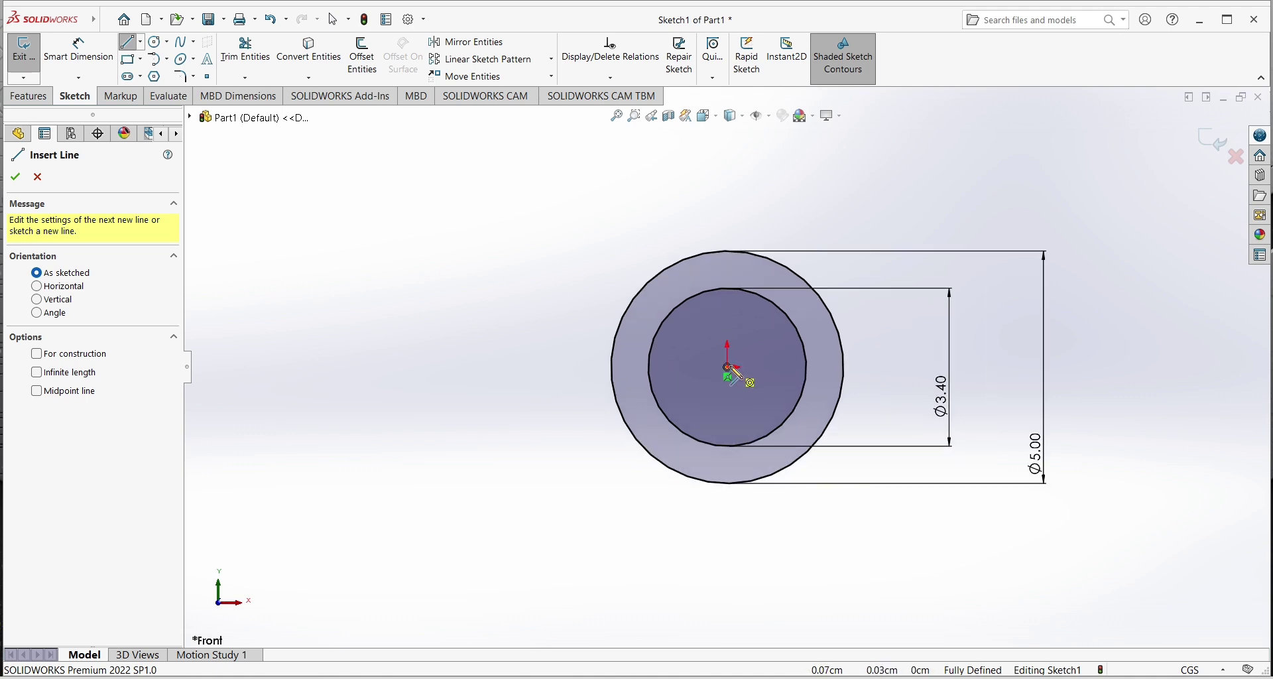
click(728, 367)
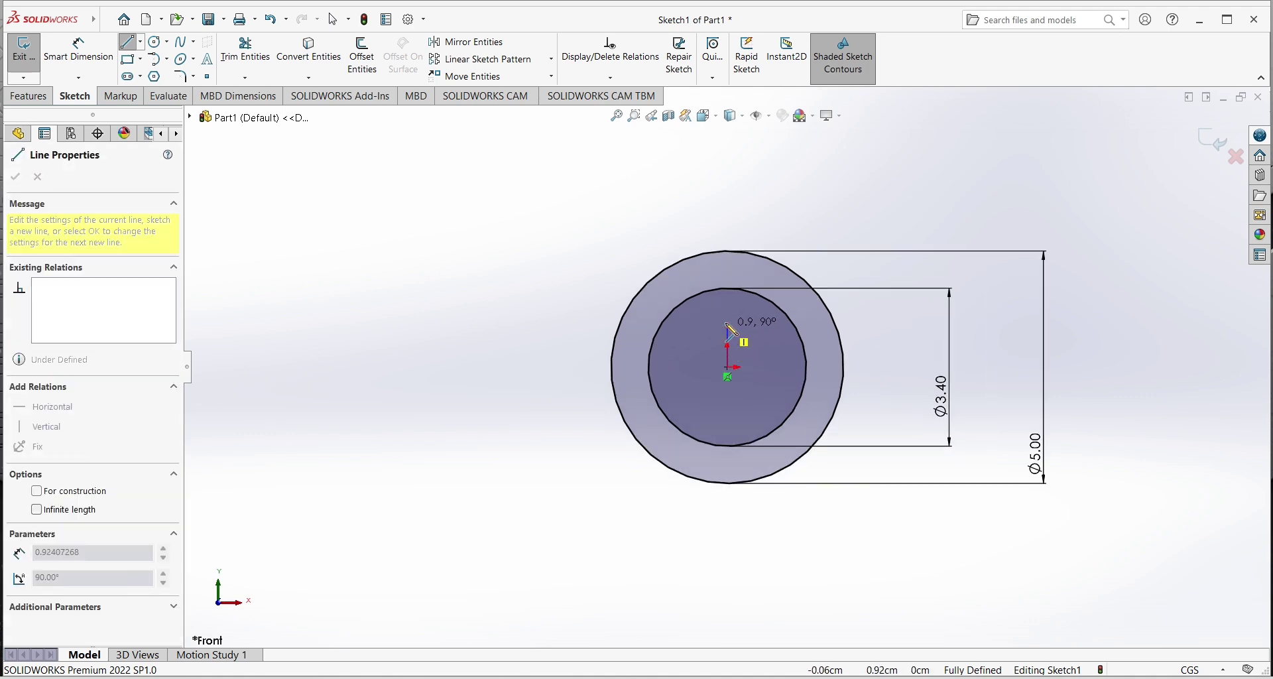
click(728, 252)
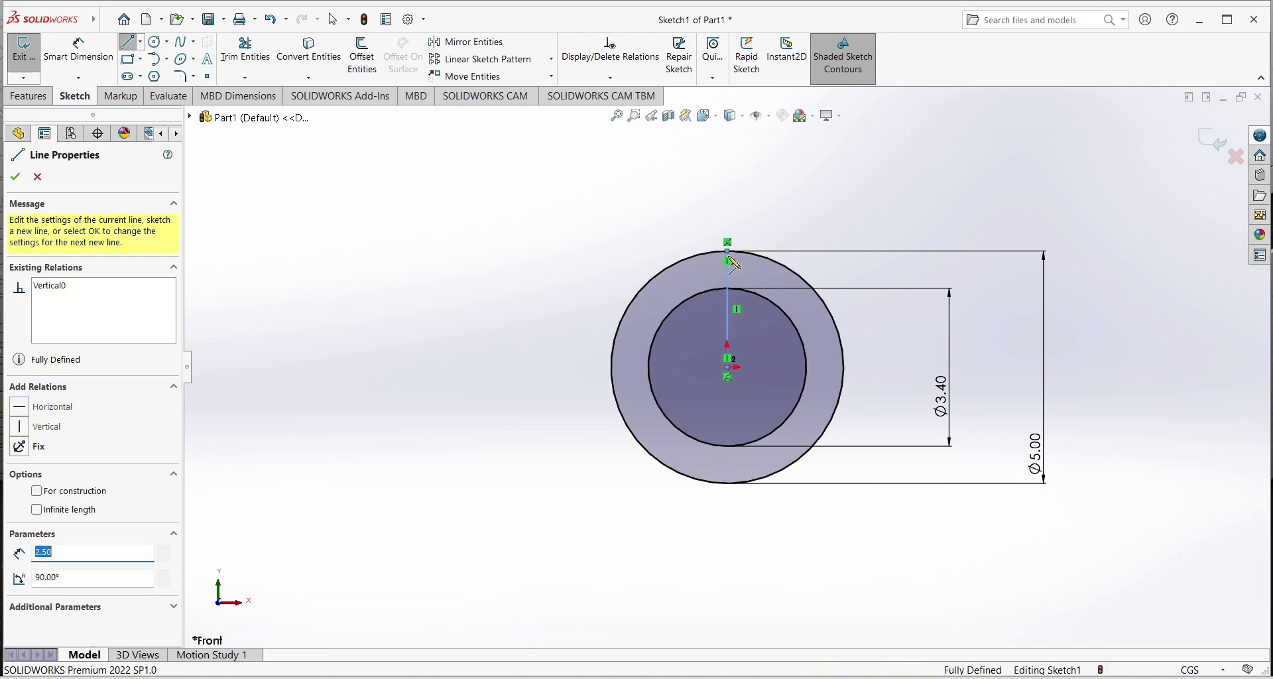
right_click(744, 274)
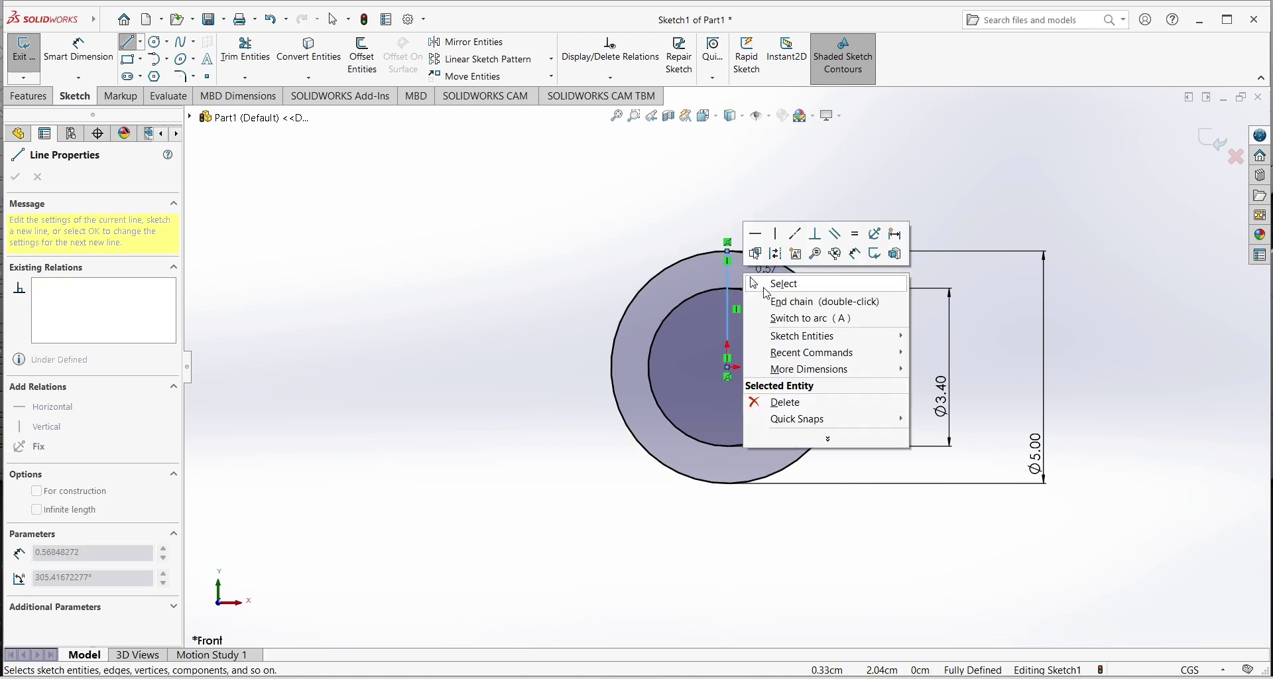
click(765, 289)
click(128, 42)
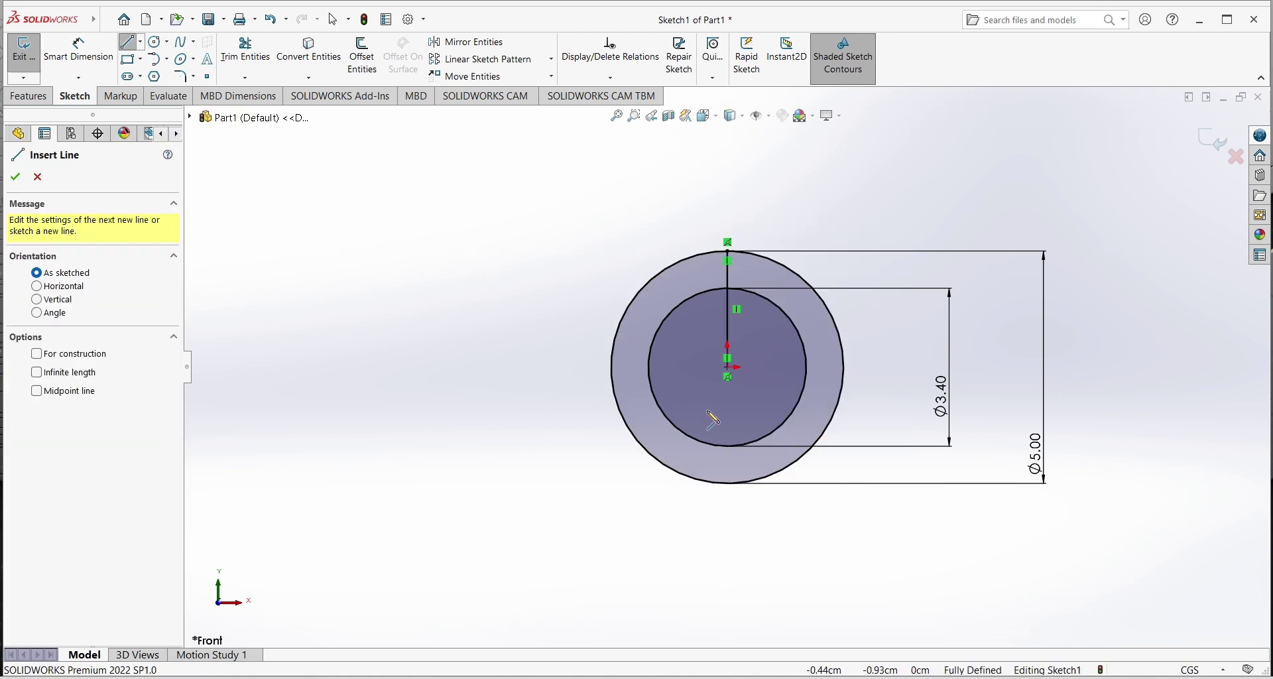
click(728, 366)
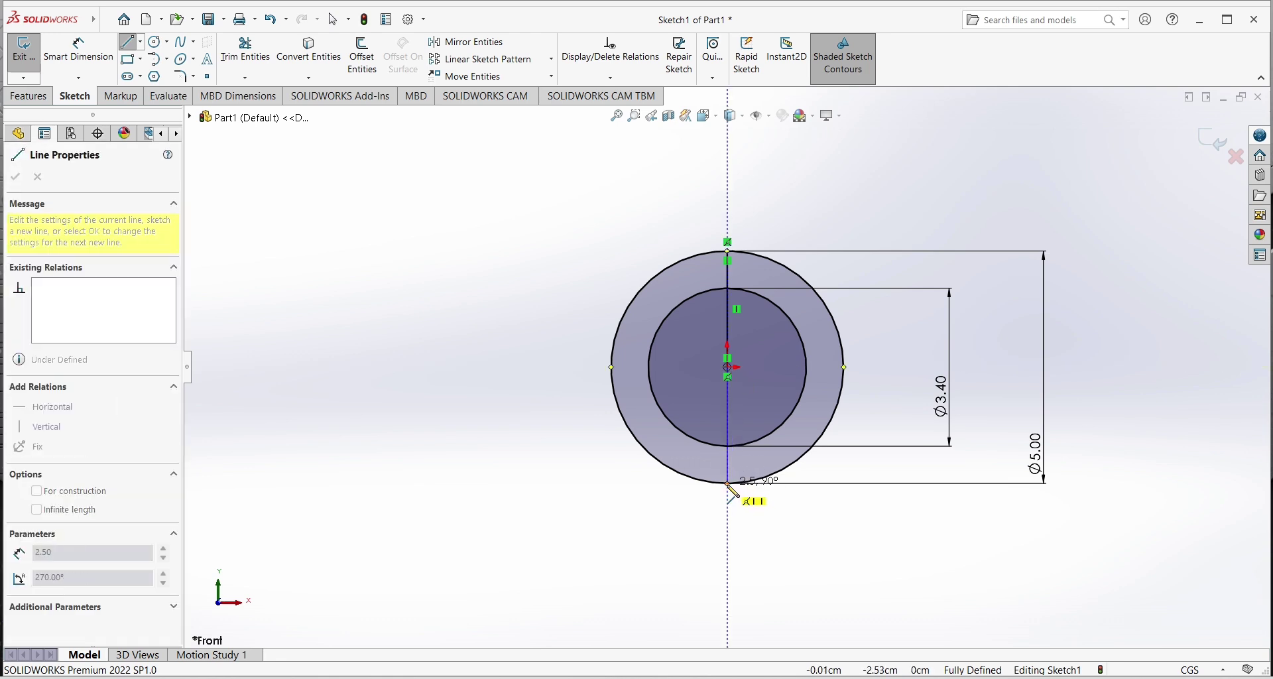
click(727, 484)
right_click(726, 486)
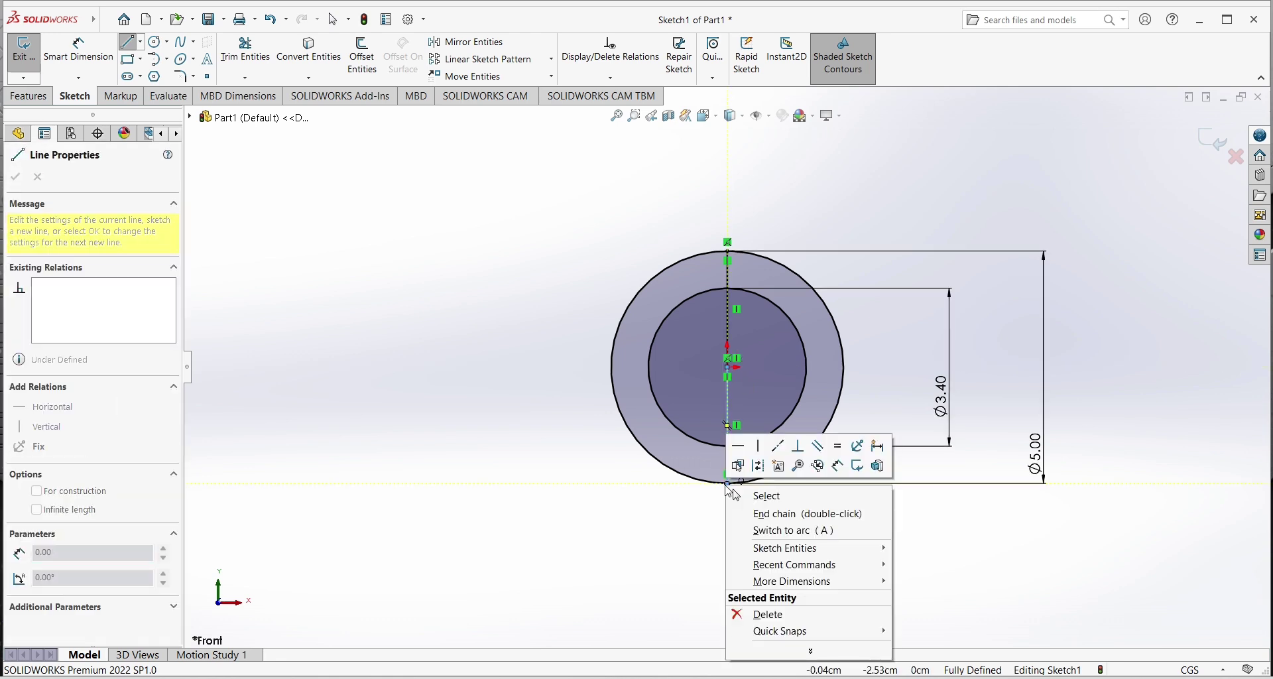
click(758, 497)
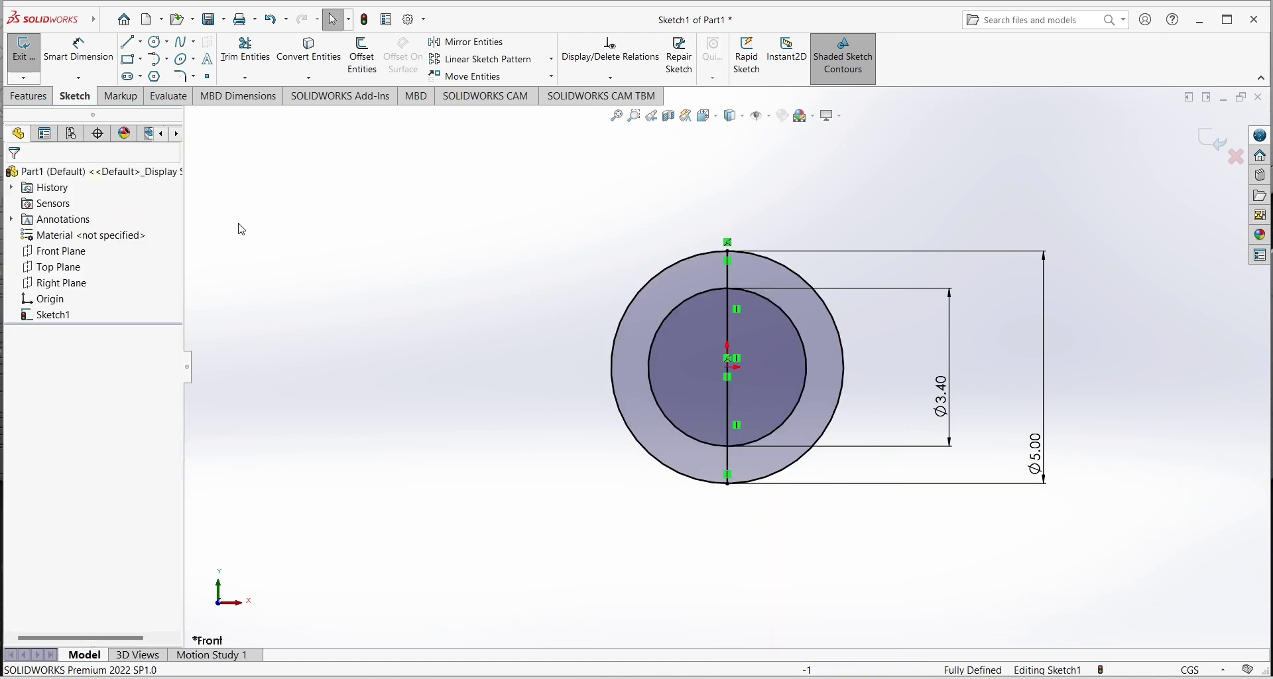
- Power-trim both circles' right halves and the inner line span, leaving a half-ring profile
click(246, 53)
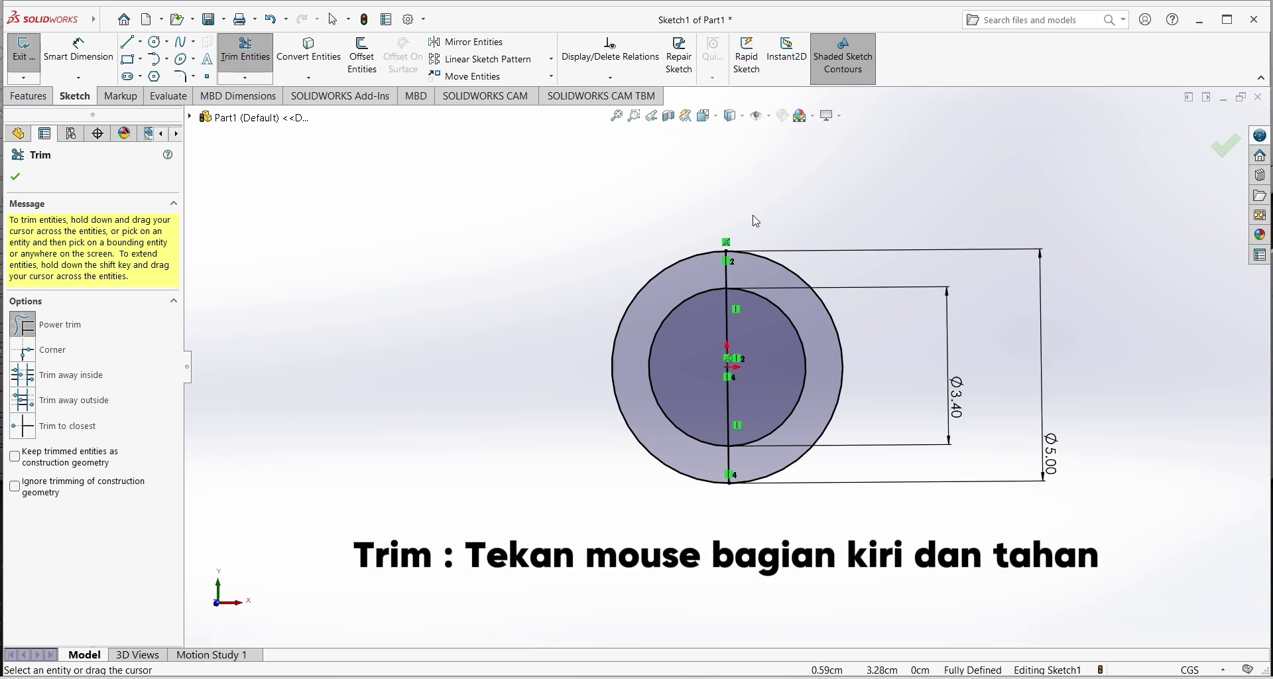
drag(756, 221, 760, 509)
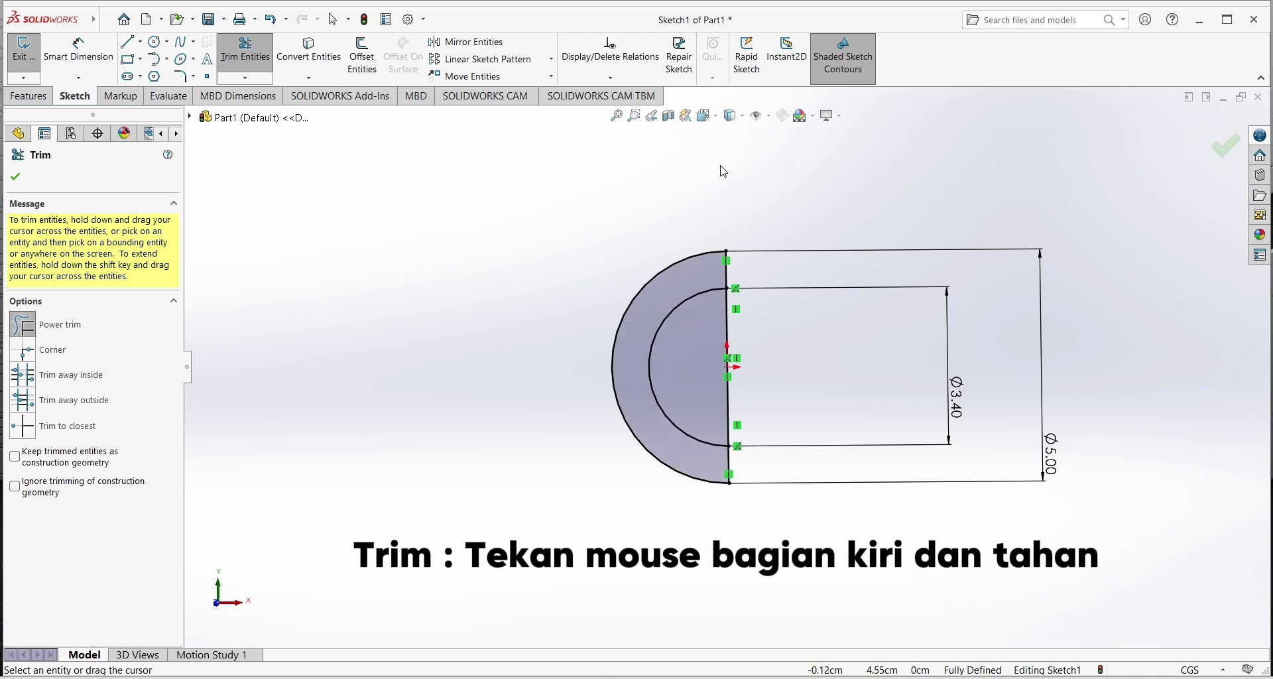
drag(750, 334, 722, 333)
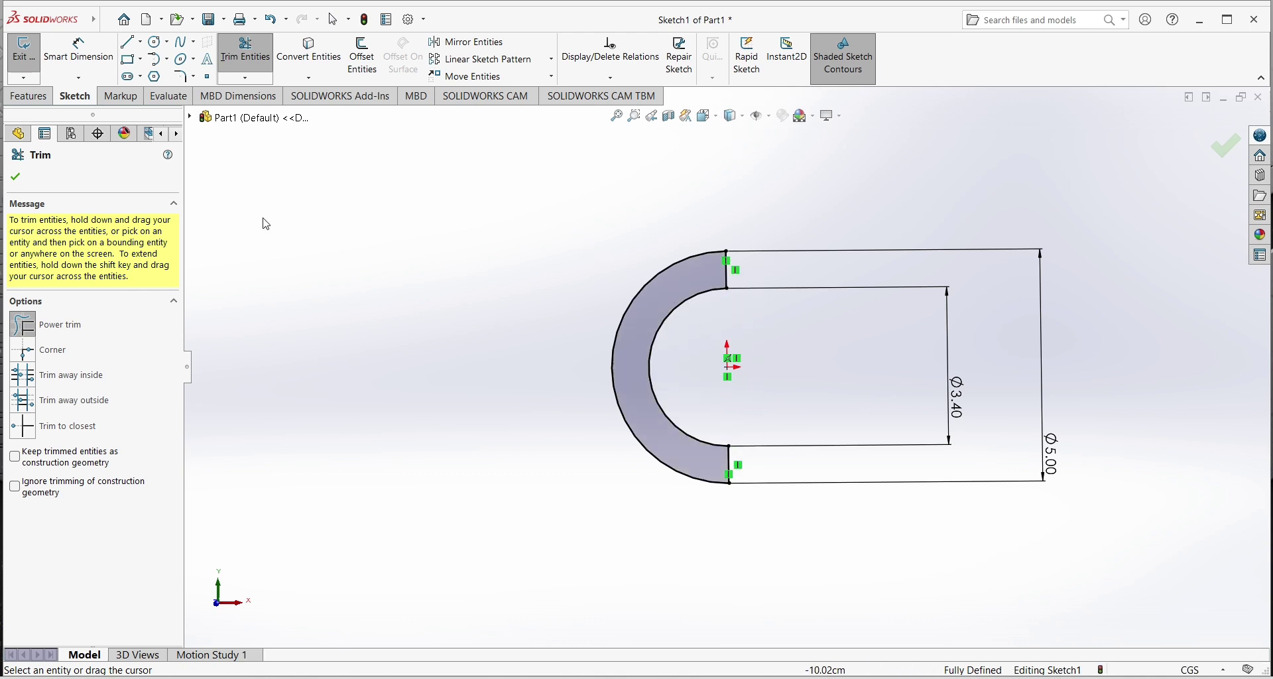
click(16, 178)
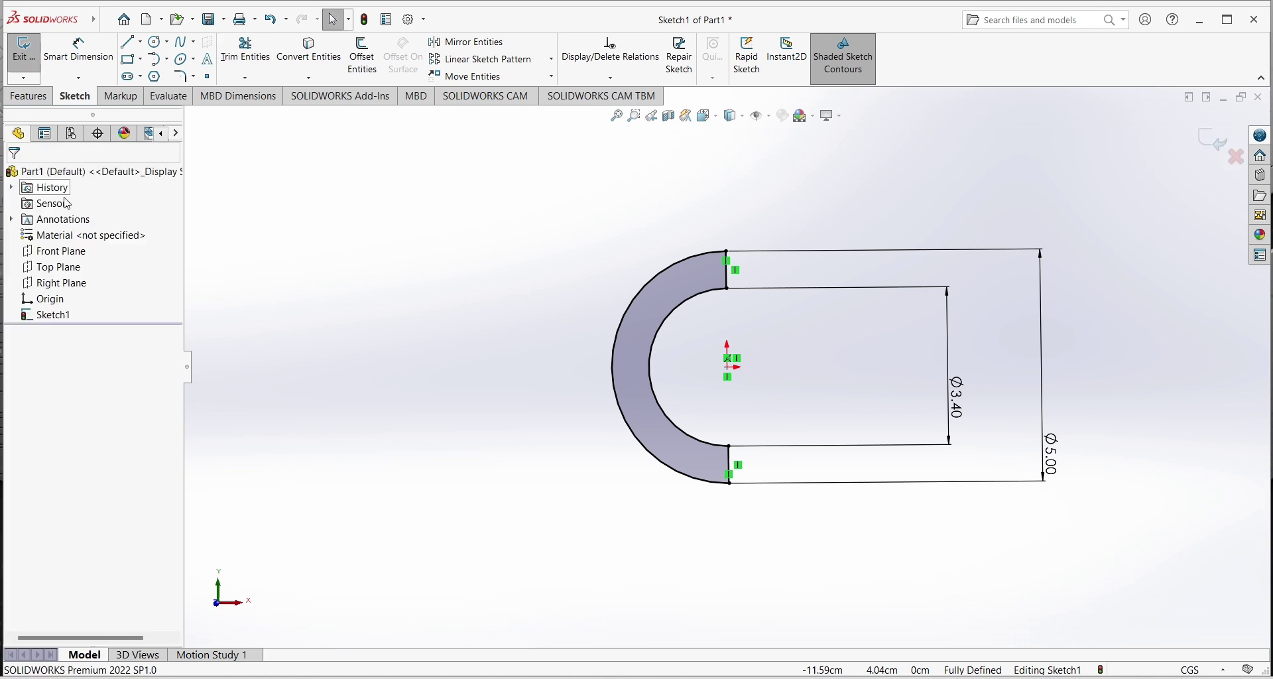
- Extrude the half-ring as a boss, 2 cm in Direction 1 and 0.5 cm in Direction 2
click(29, 96)
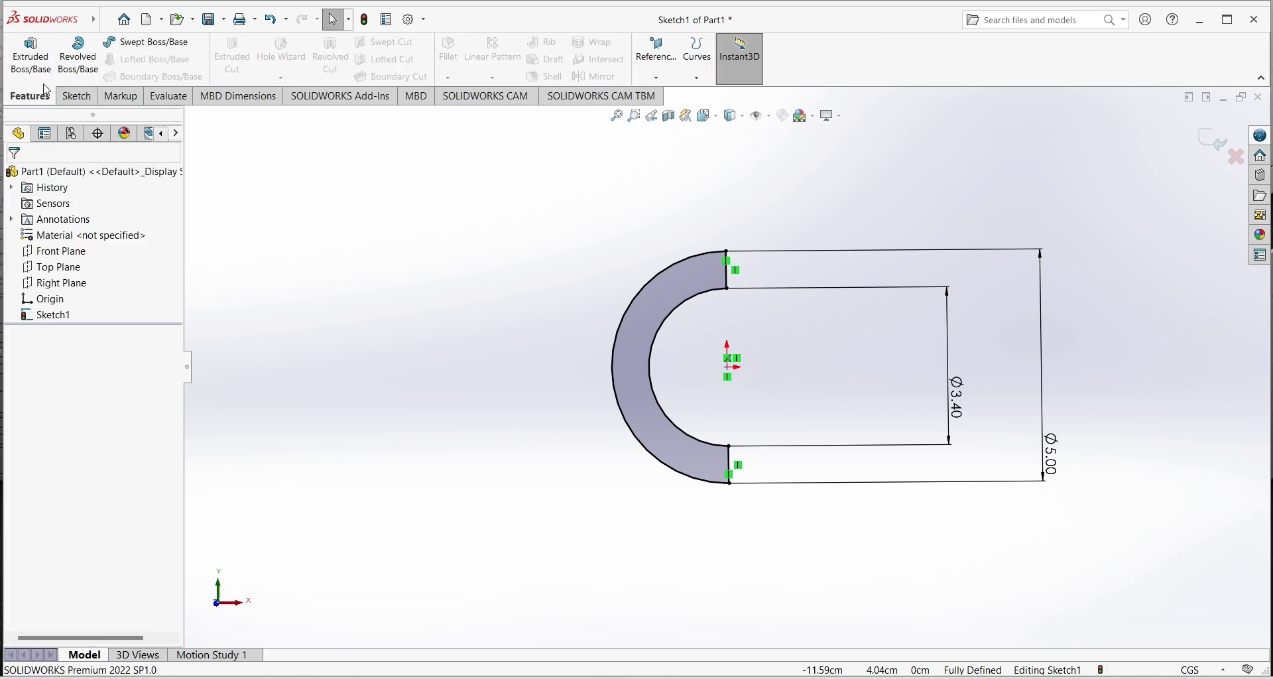
click(31, 58)
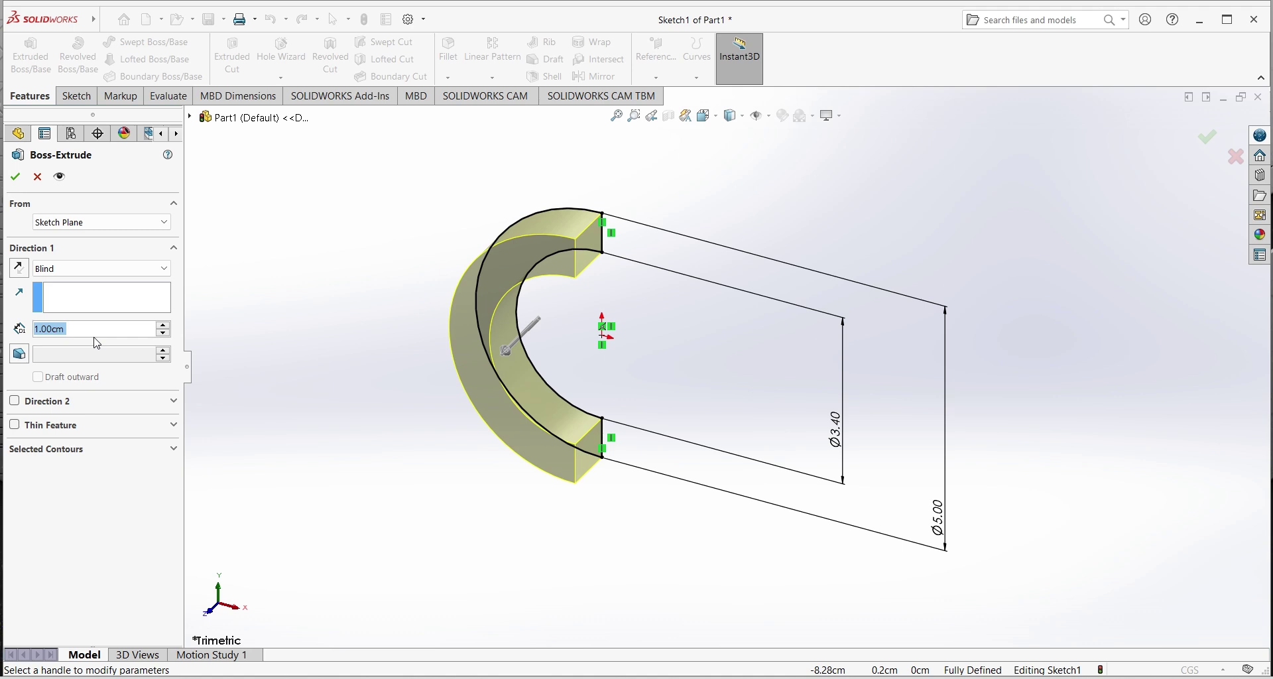
text(2)
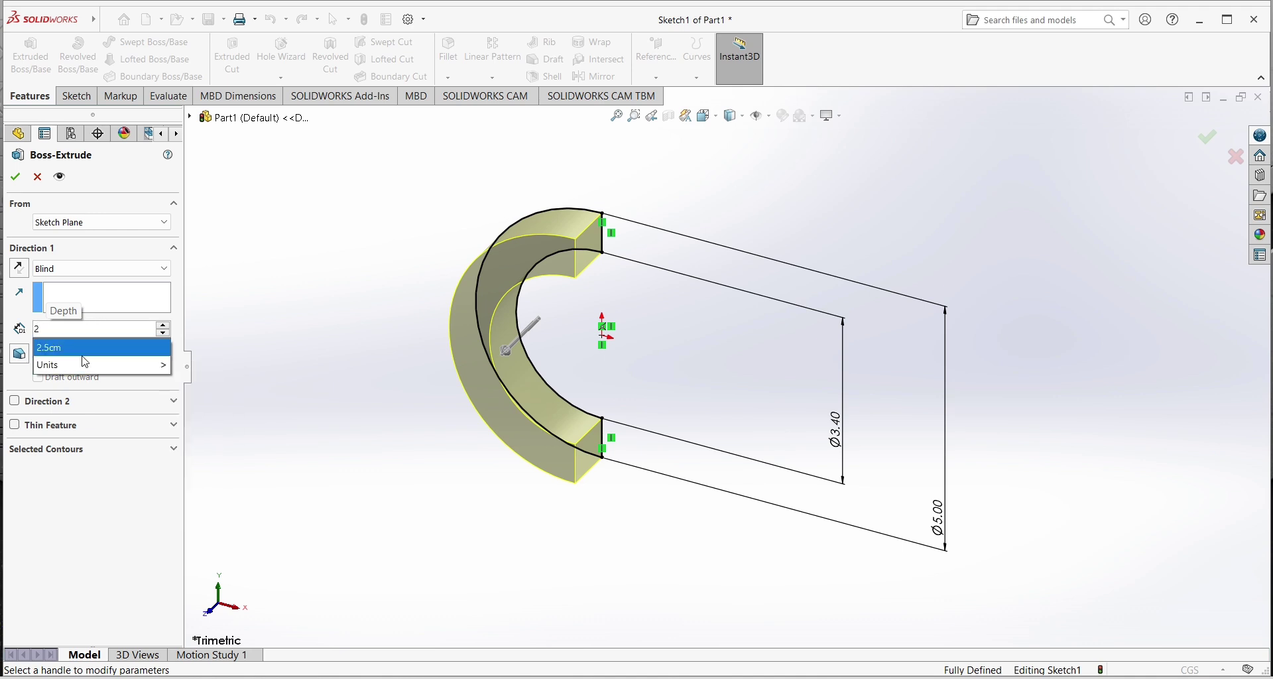
key(Return)
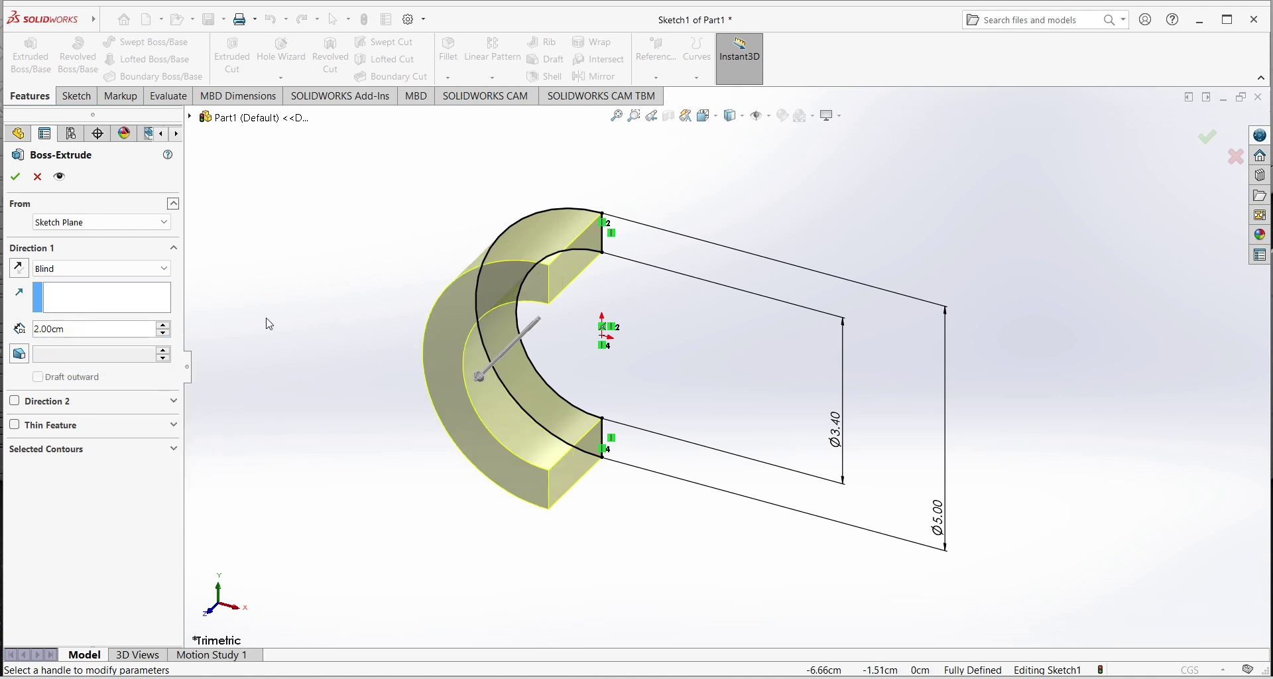
click(153, 401)
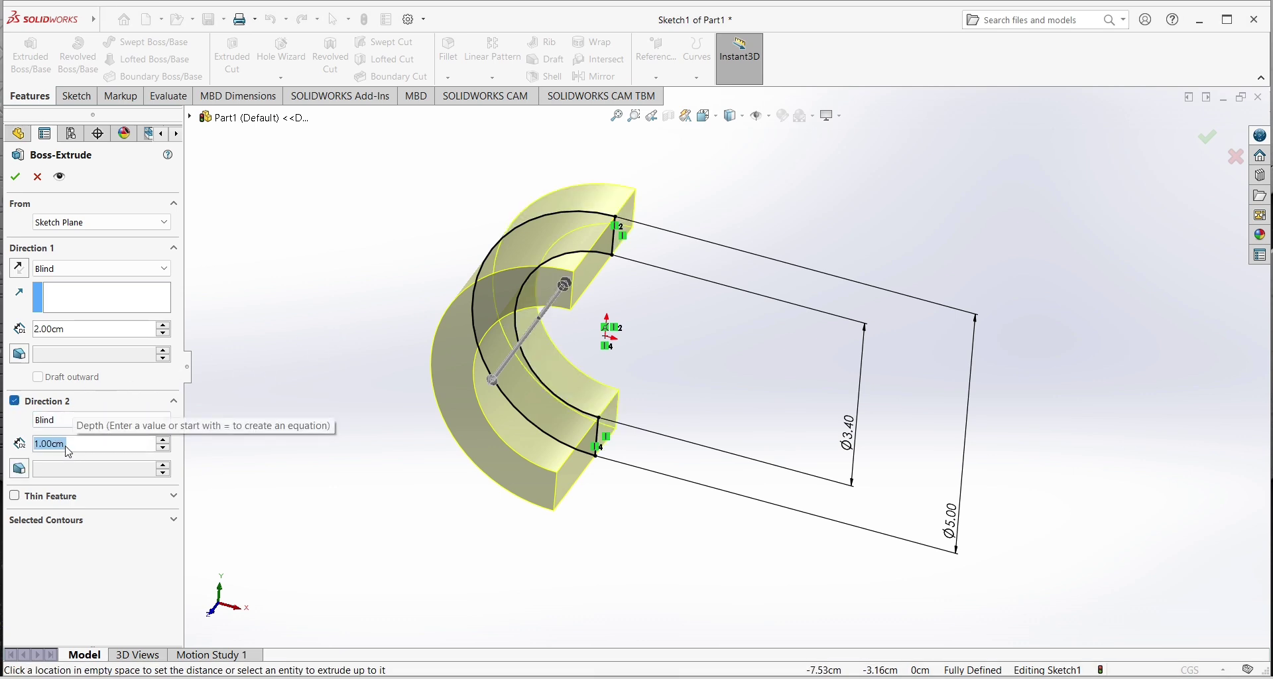
text(5)
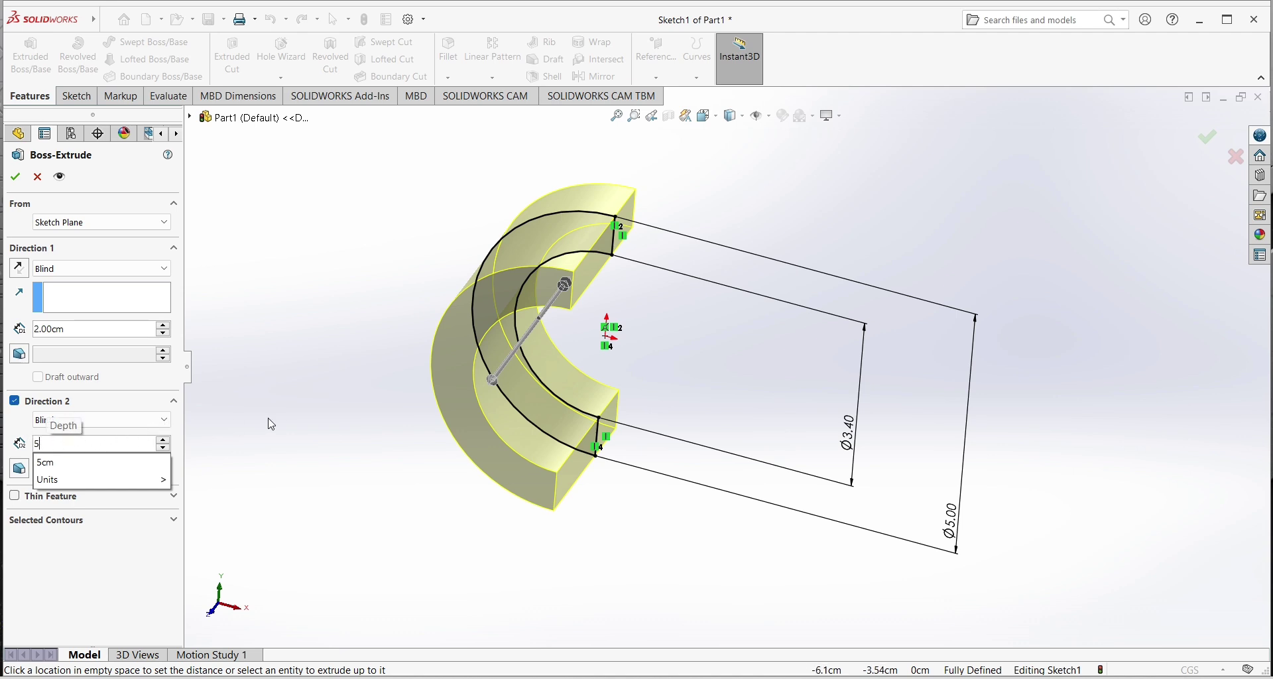
mouse_move(99, 480)
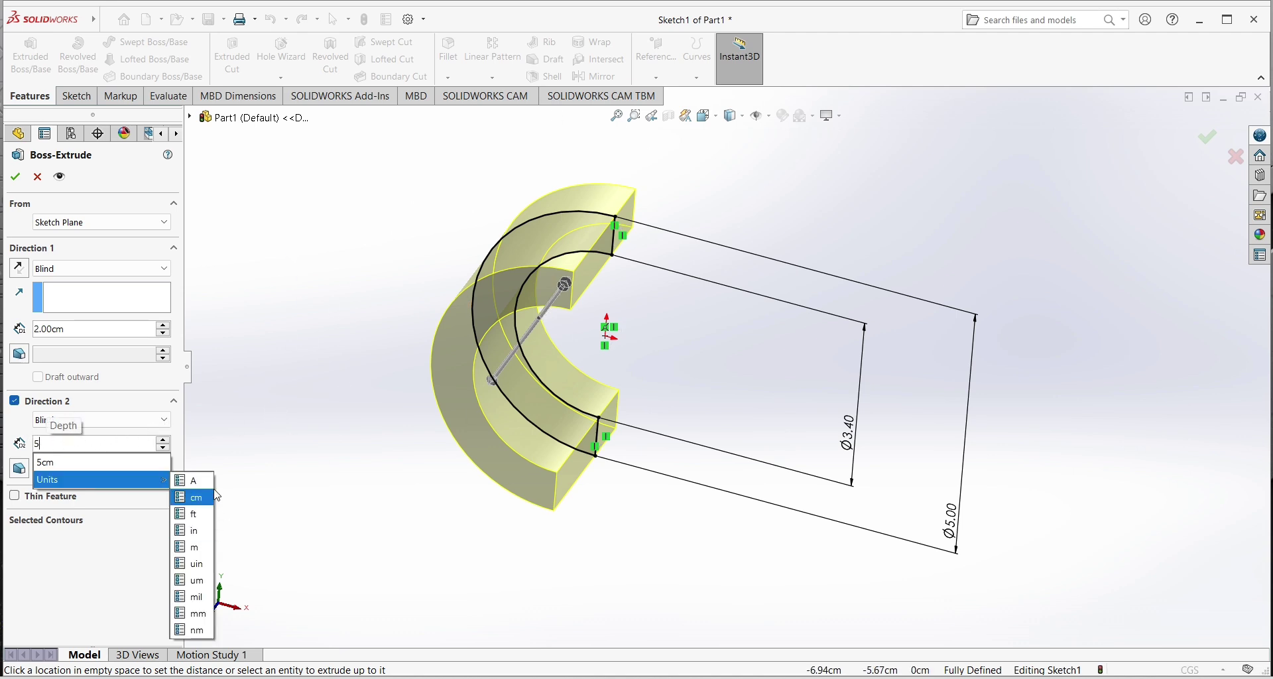
key(Return)
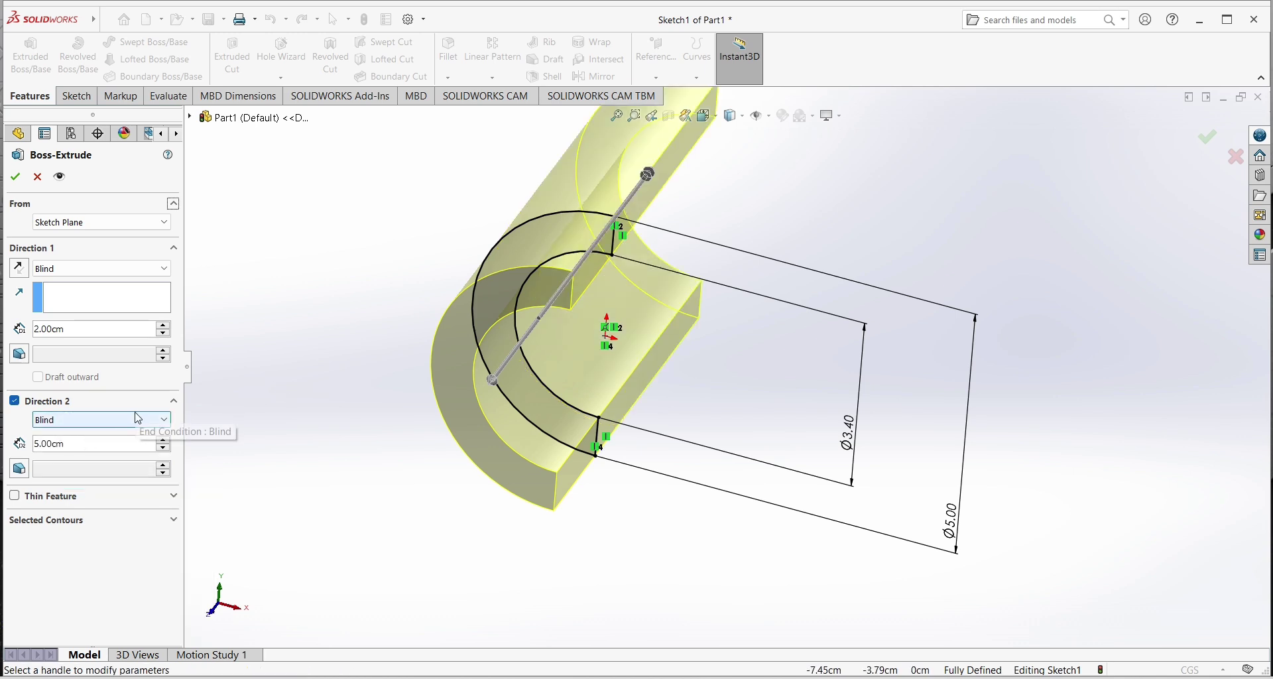
click(92, 443)
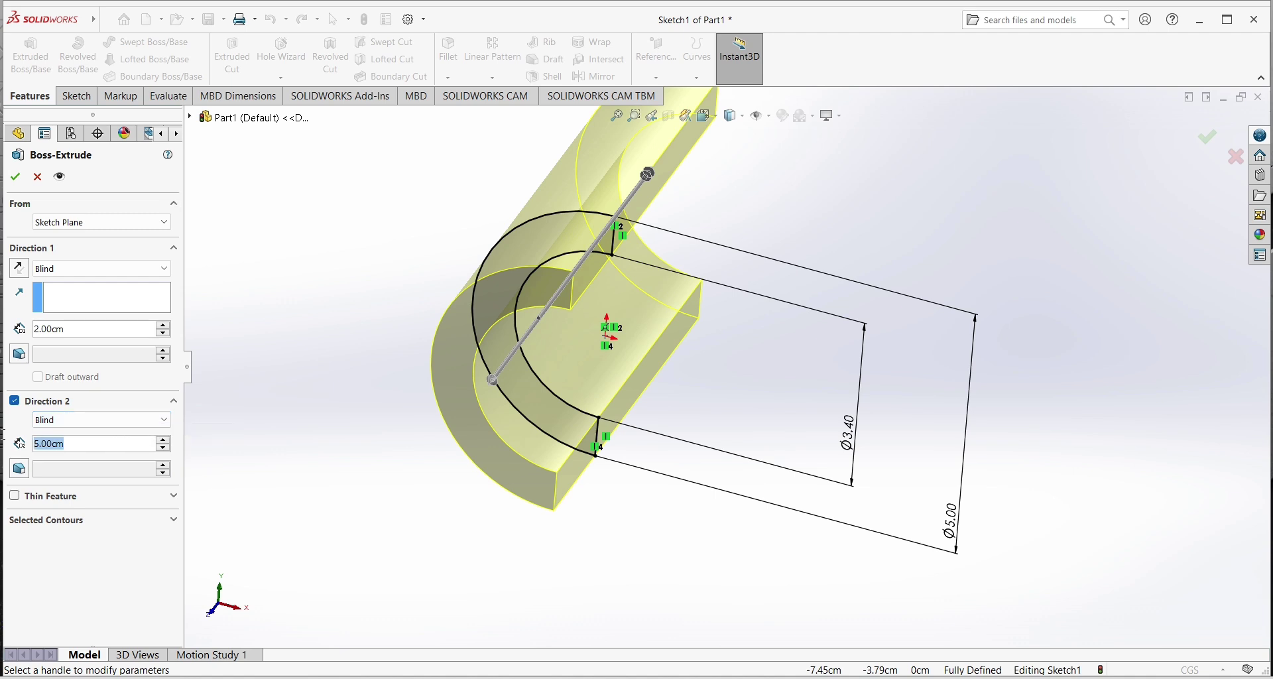
text(0.5)
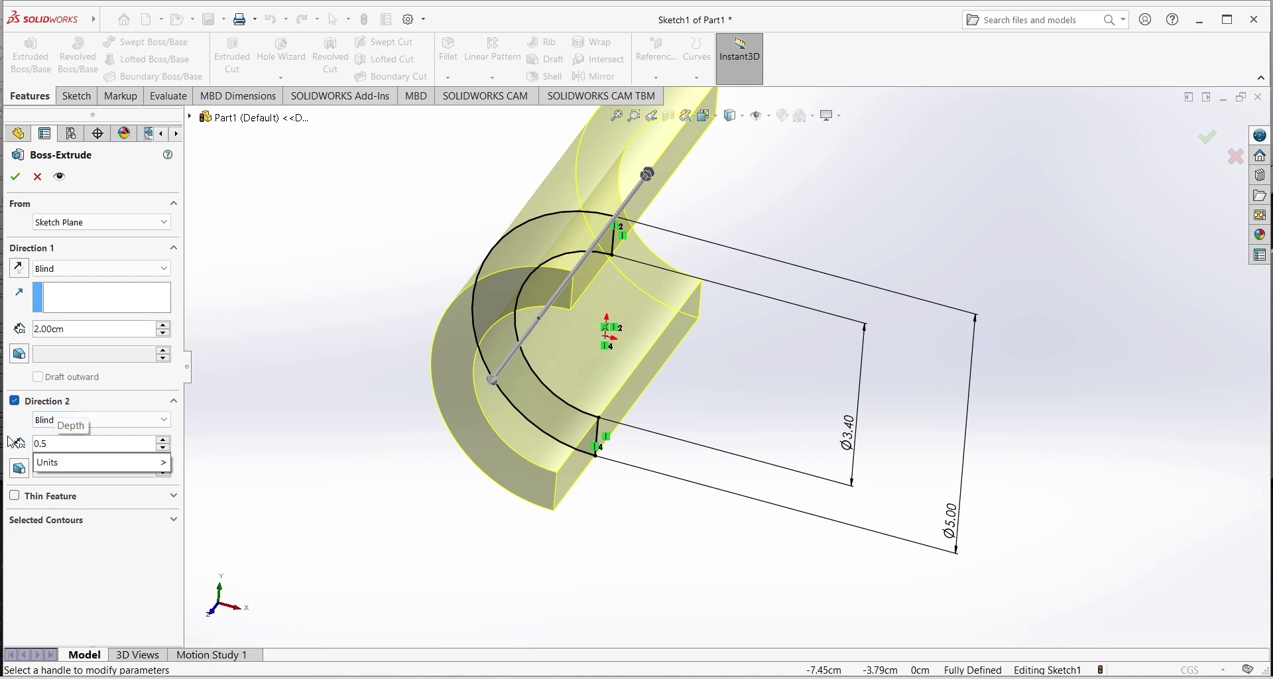
key(Return)
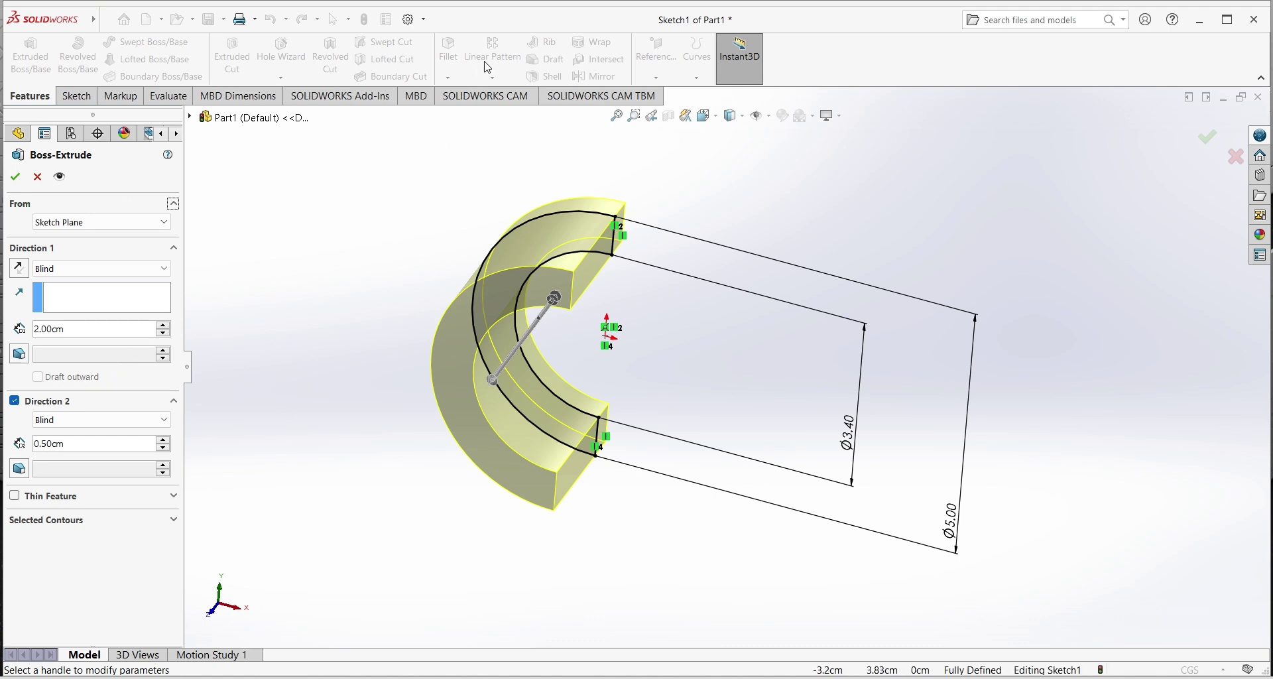
- Accept the boss extrusion and start Sketch2 on the Front Plane
click(15, 178)
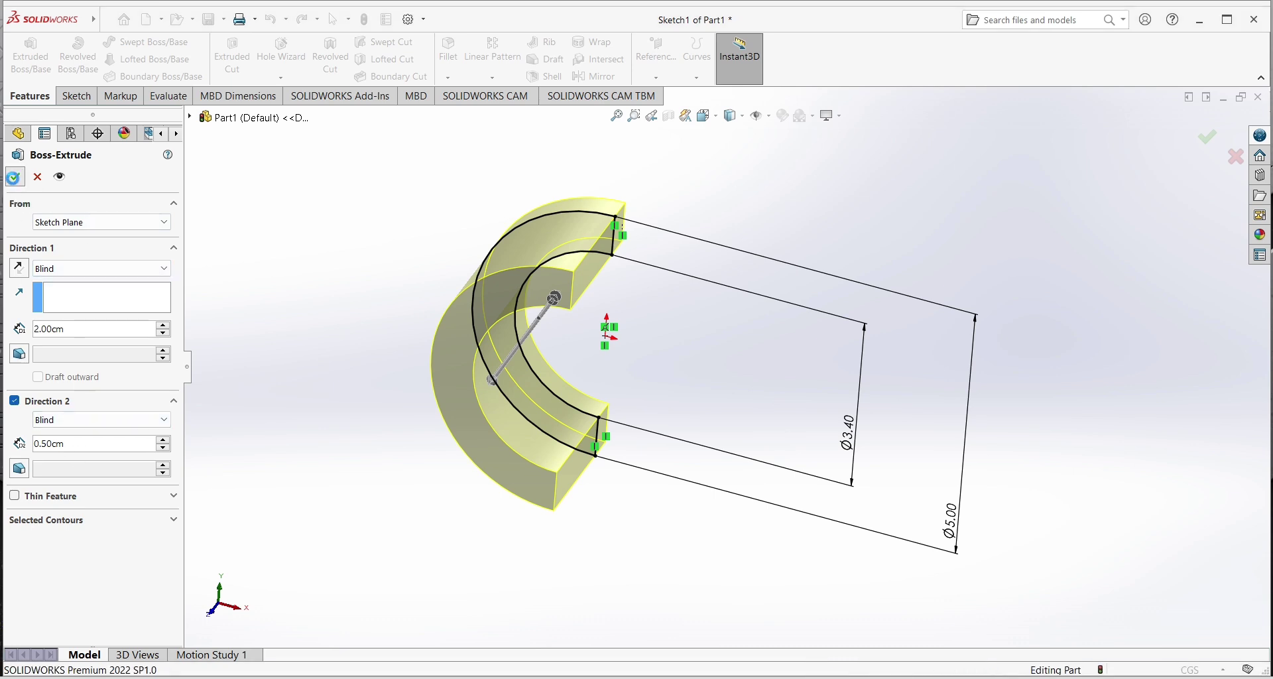
mouse_move(464, 529)
middle_down()
mouse_move(394, 373)
mouse_move(438, 398)
middle_up()
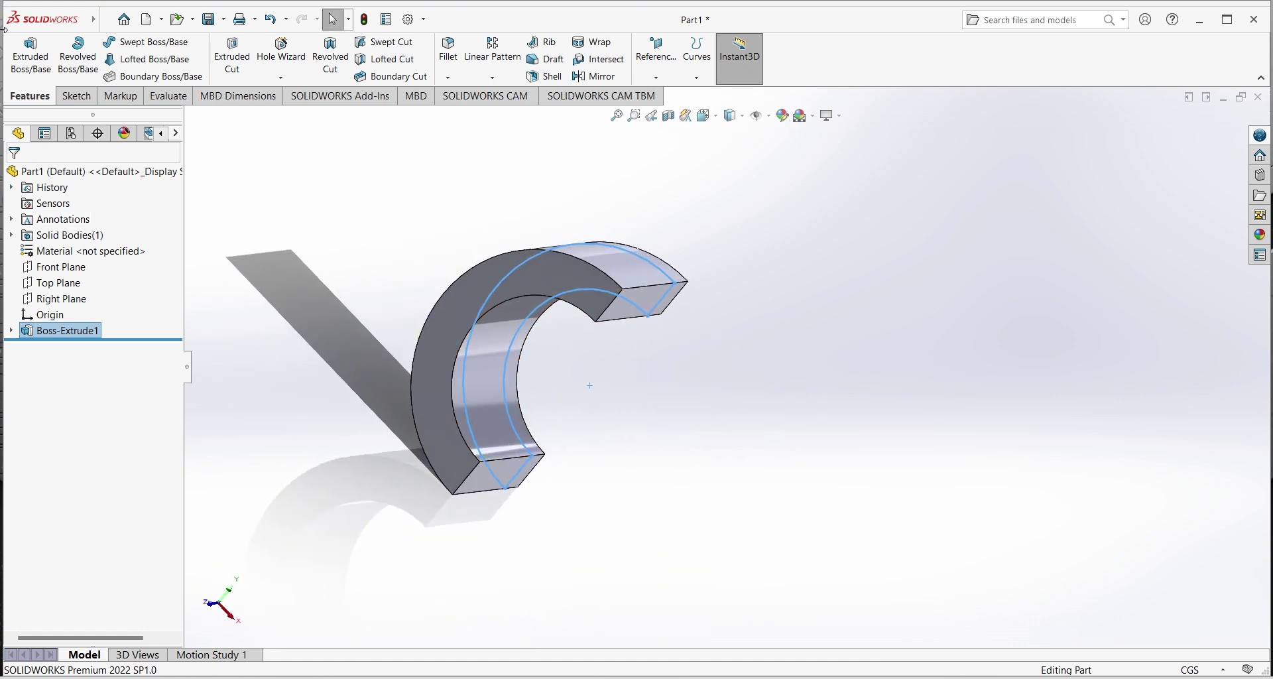
click(53, 269)
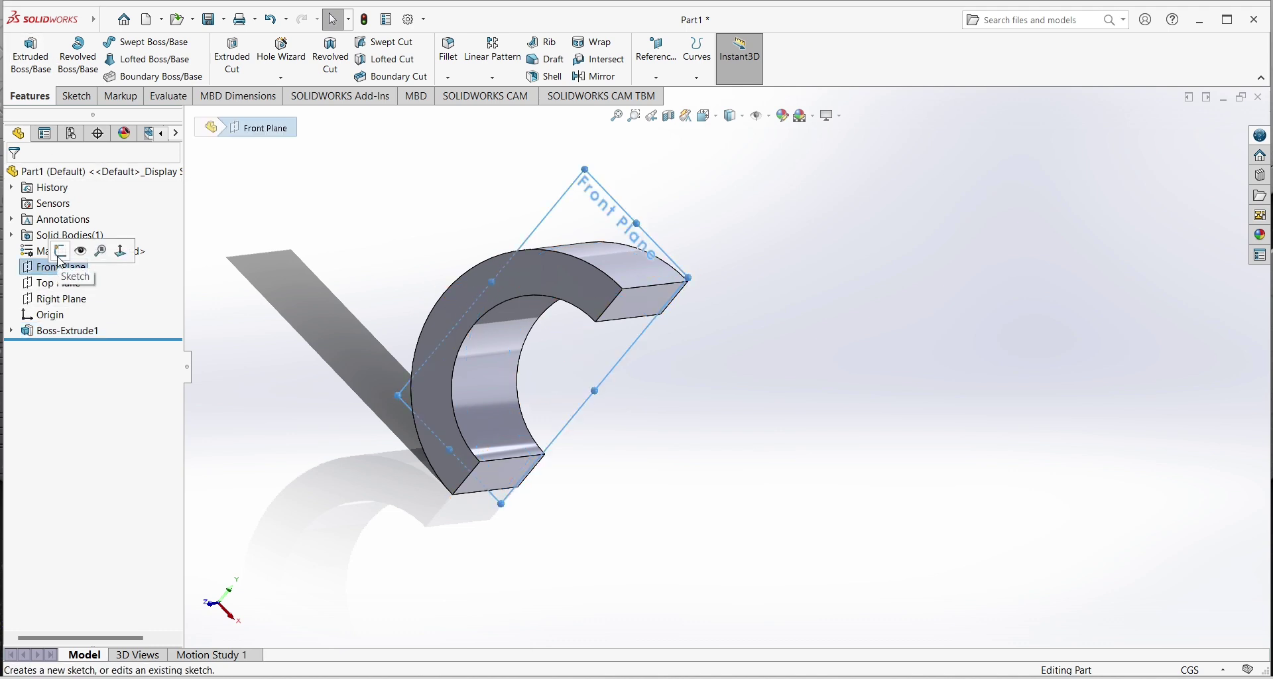
click(60, 254)
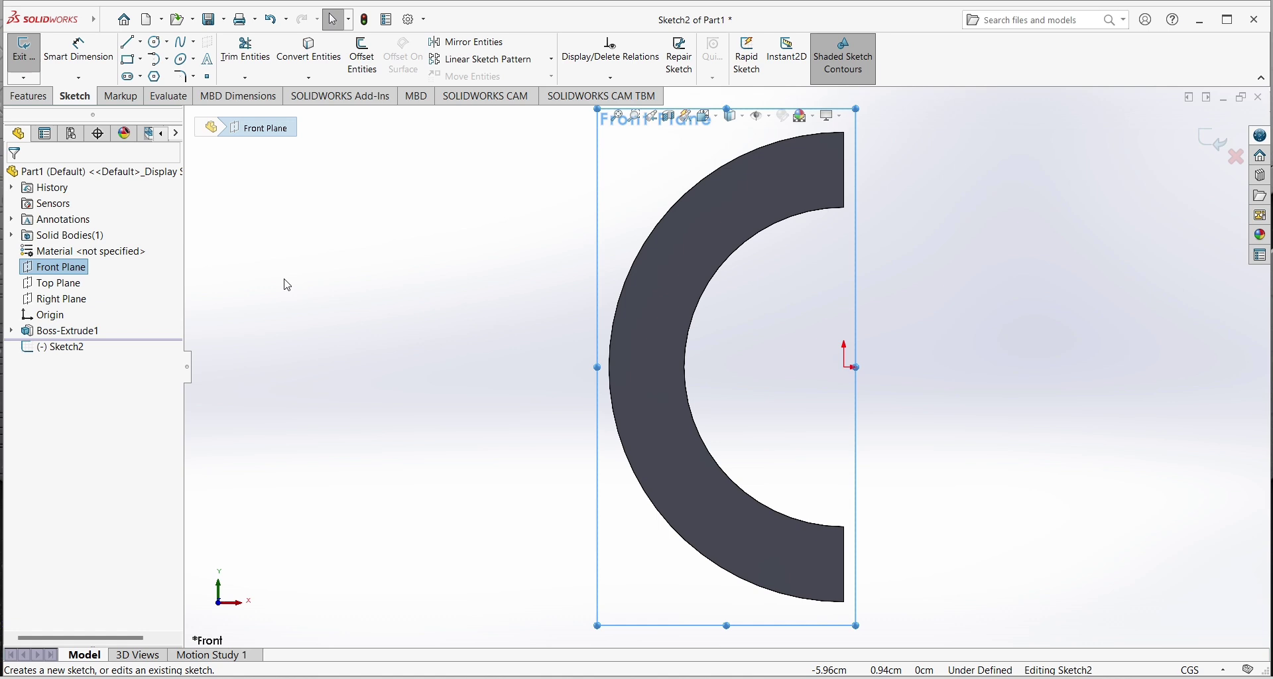
key(f)
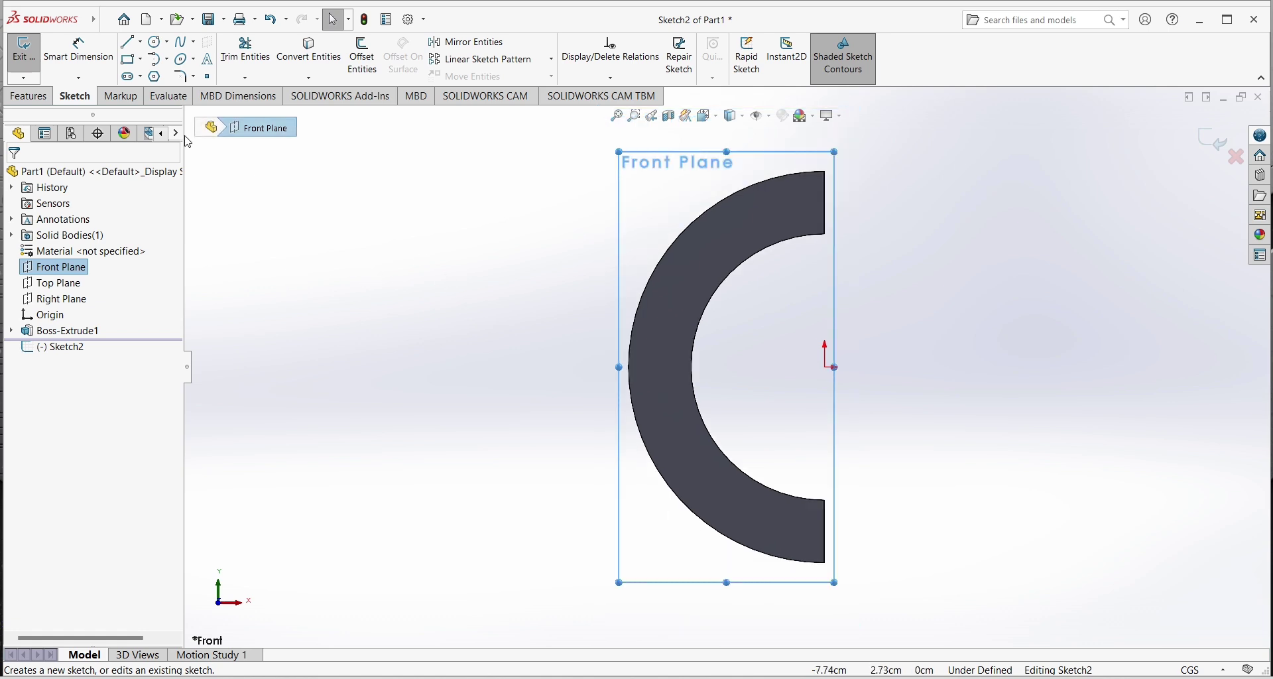
click(155, 41)
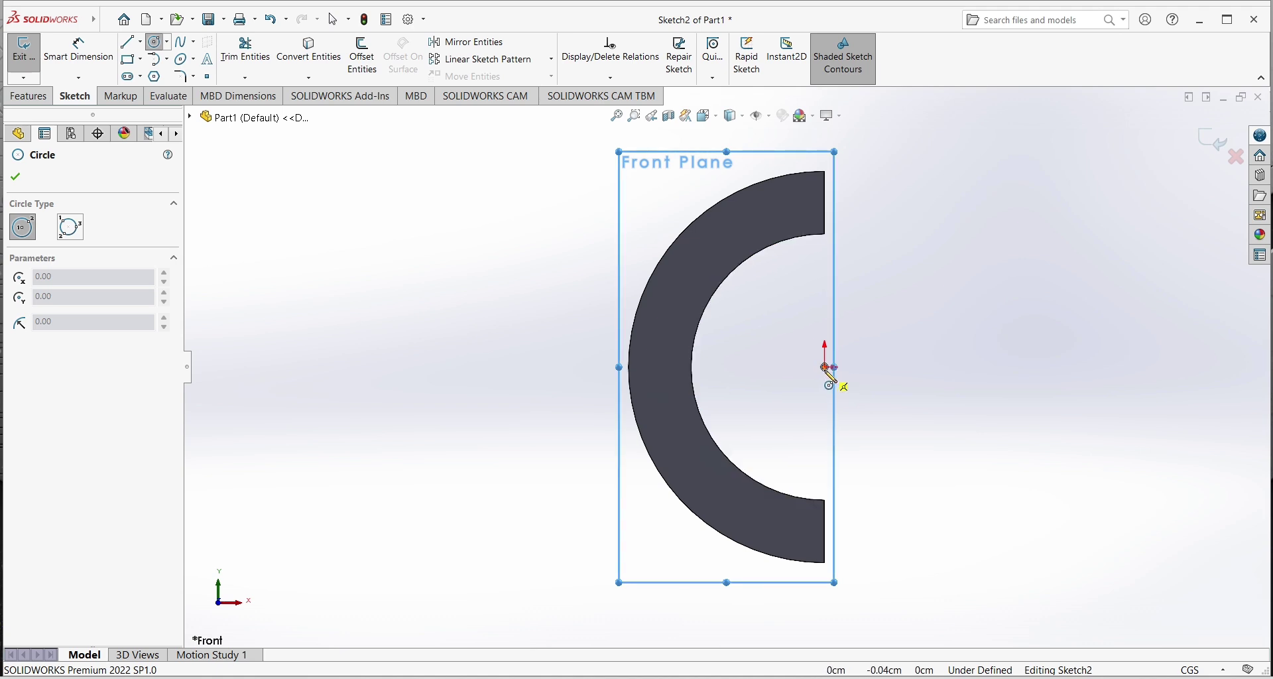
- Draw a large circle centred on the origin around the boss
click(826, 369)
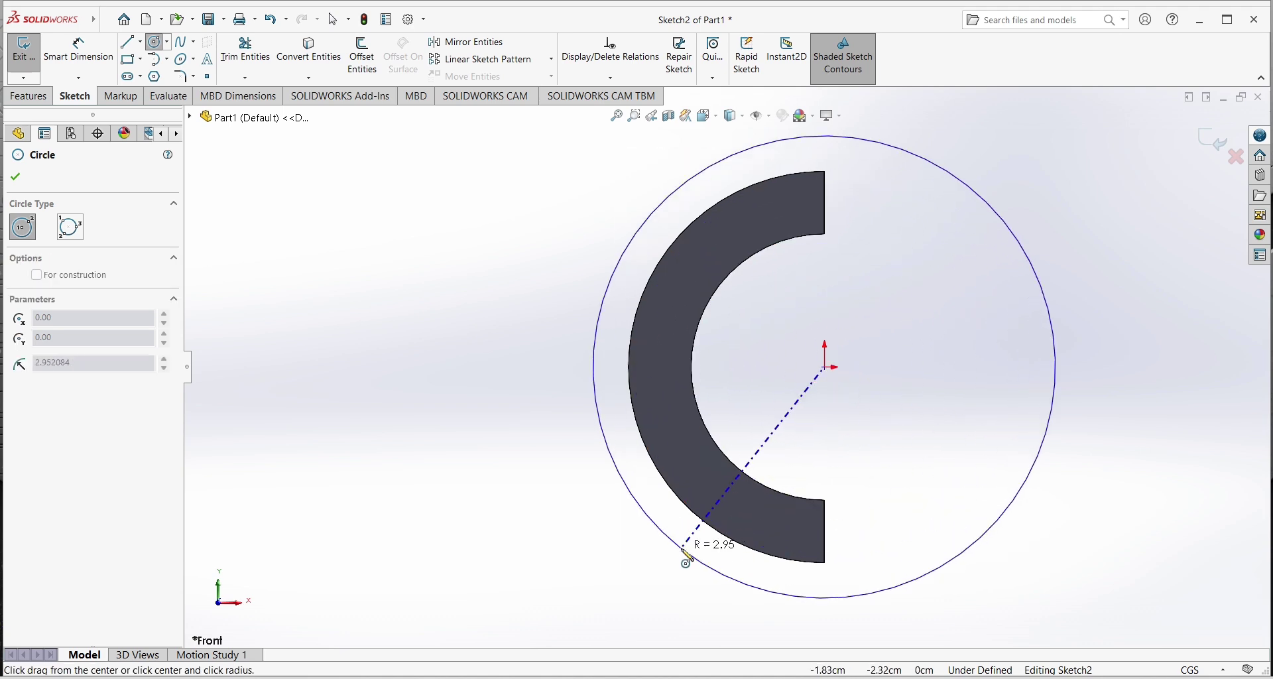
scroll(688, 560, down, 2)
scroll(686, 531, up, 1)
scroll(685, 544, up, 3)
scroll(689, 527, down, 1)
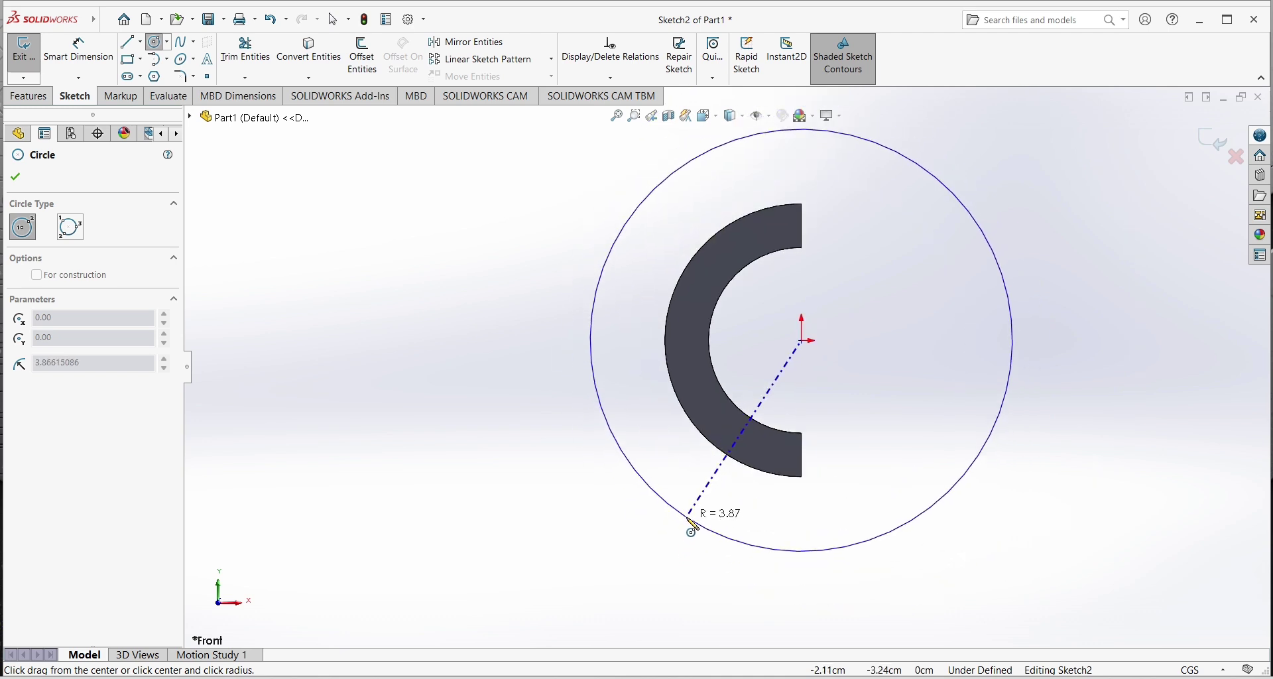
scroll(690, 524, down, 1)
click(678, 525)
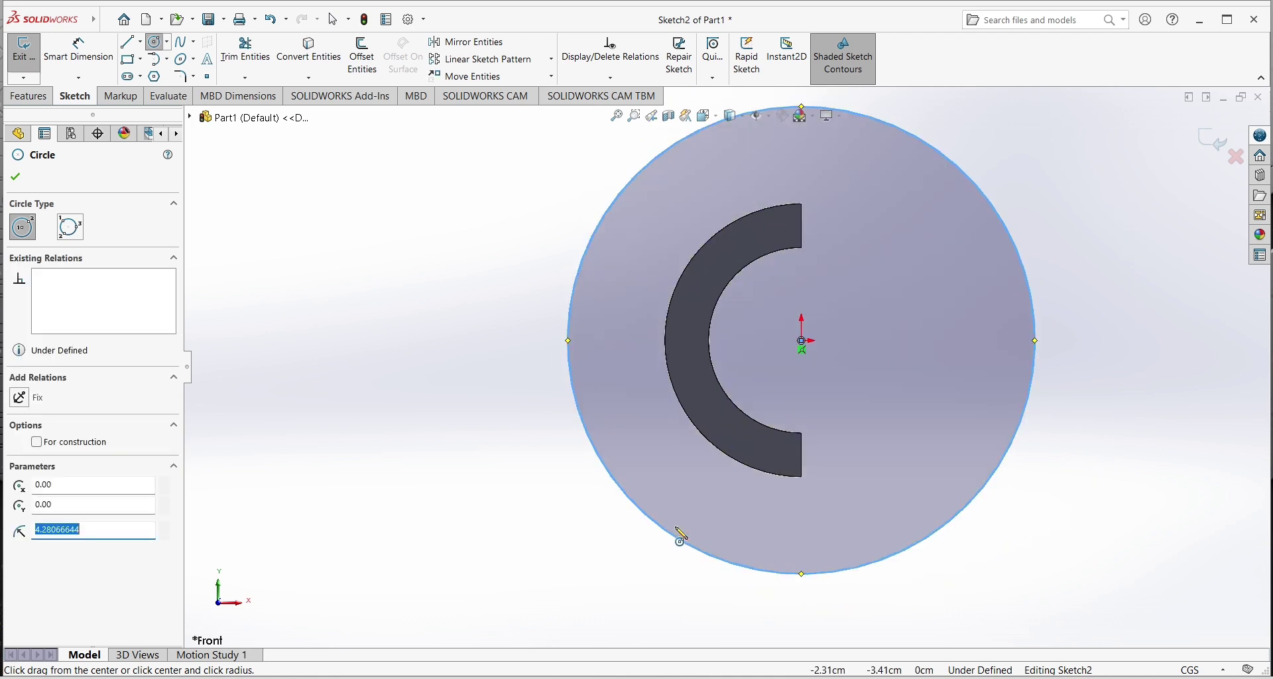
right_click(518, 482)
click(524, 485)
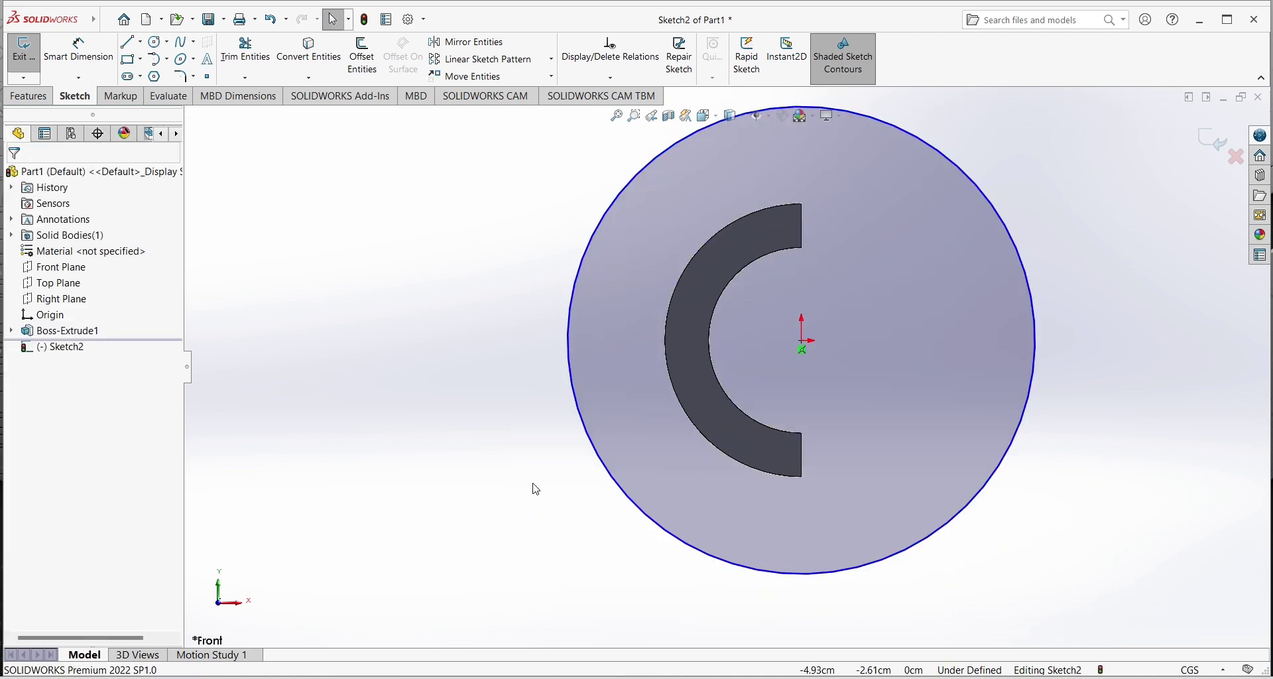
- Dimension the large circle to a 14.5 cm diameter
click(79, 50)
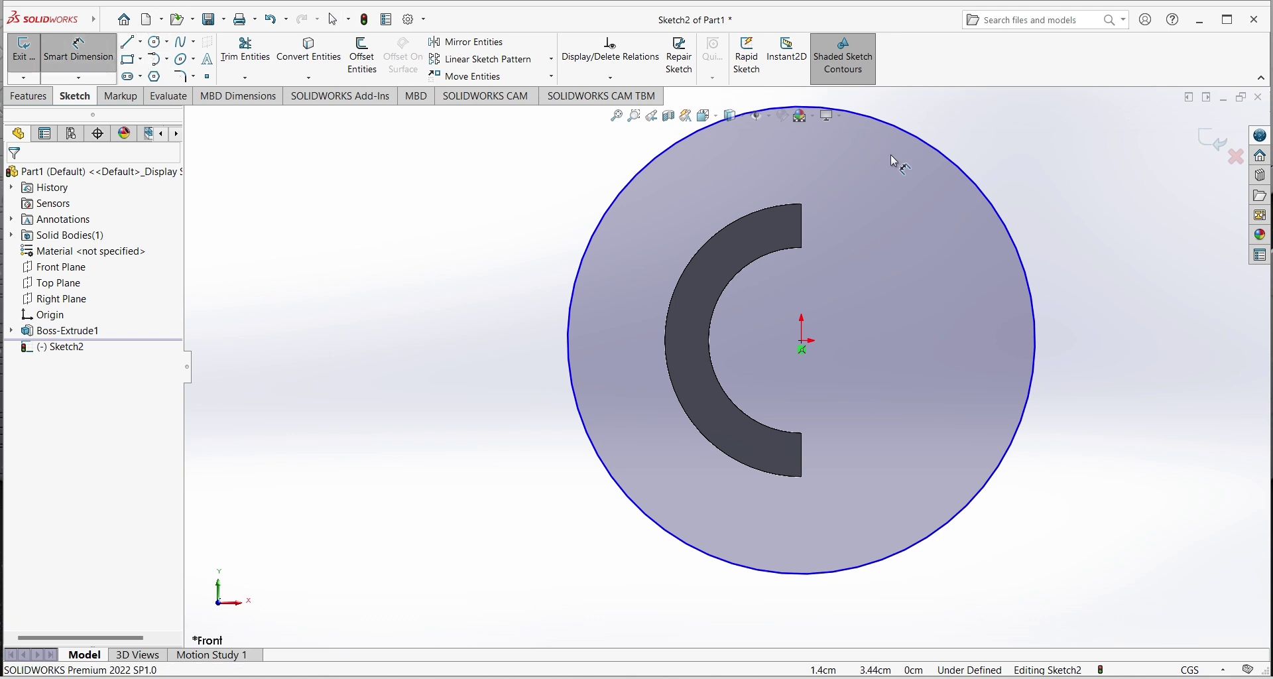
click(570, 339)
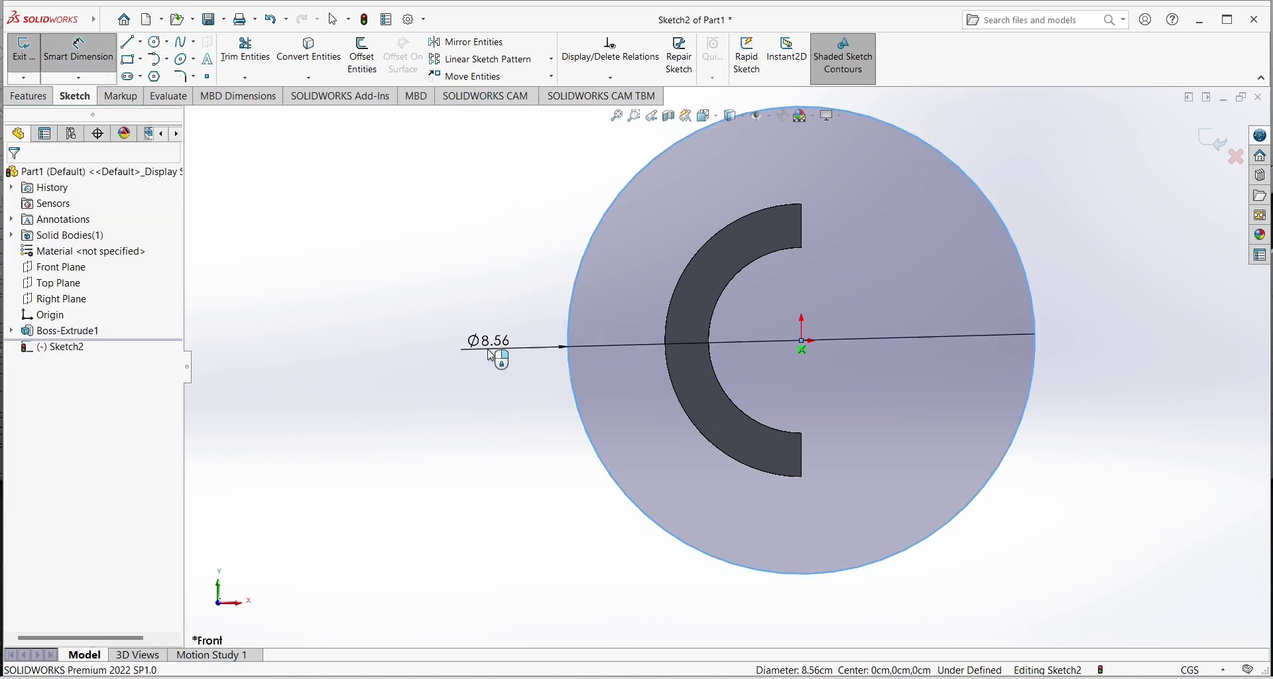
click(475, 341)
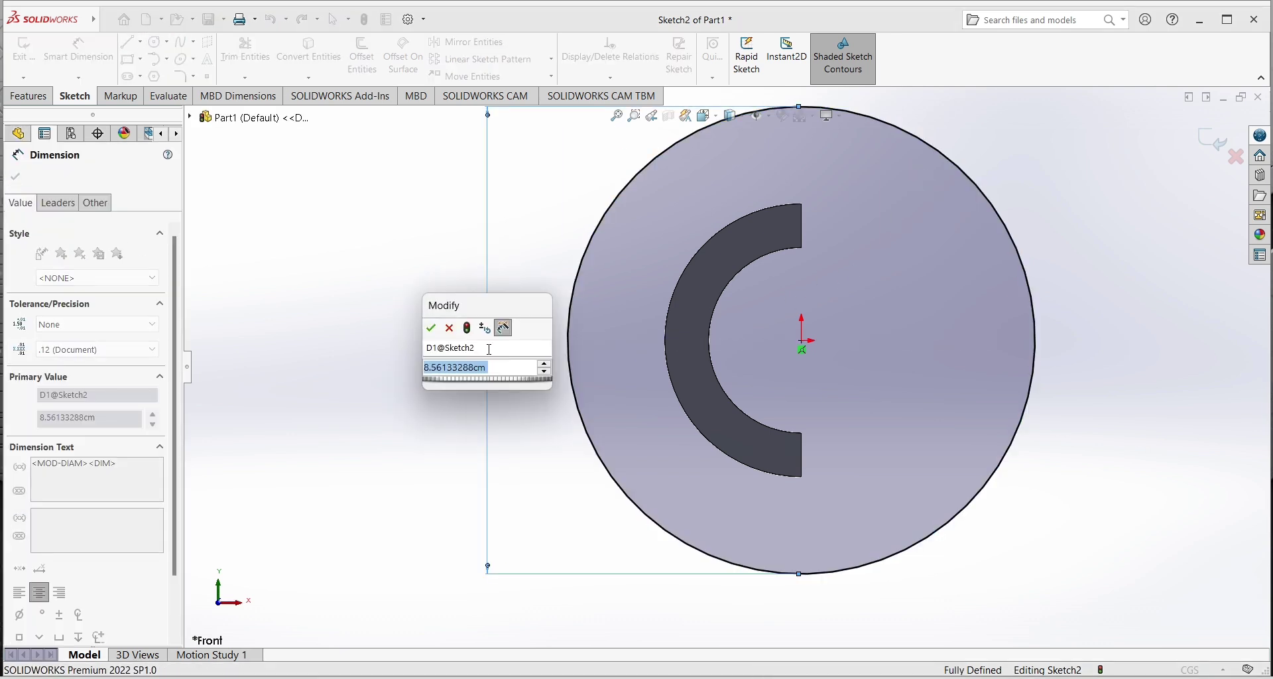
text(14)
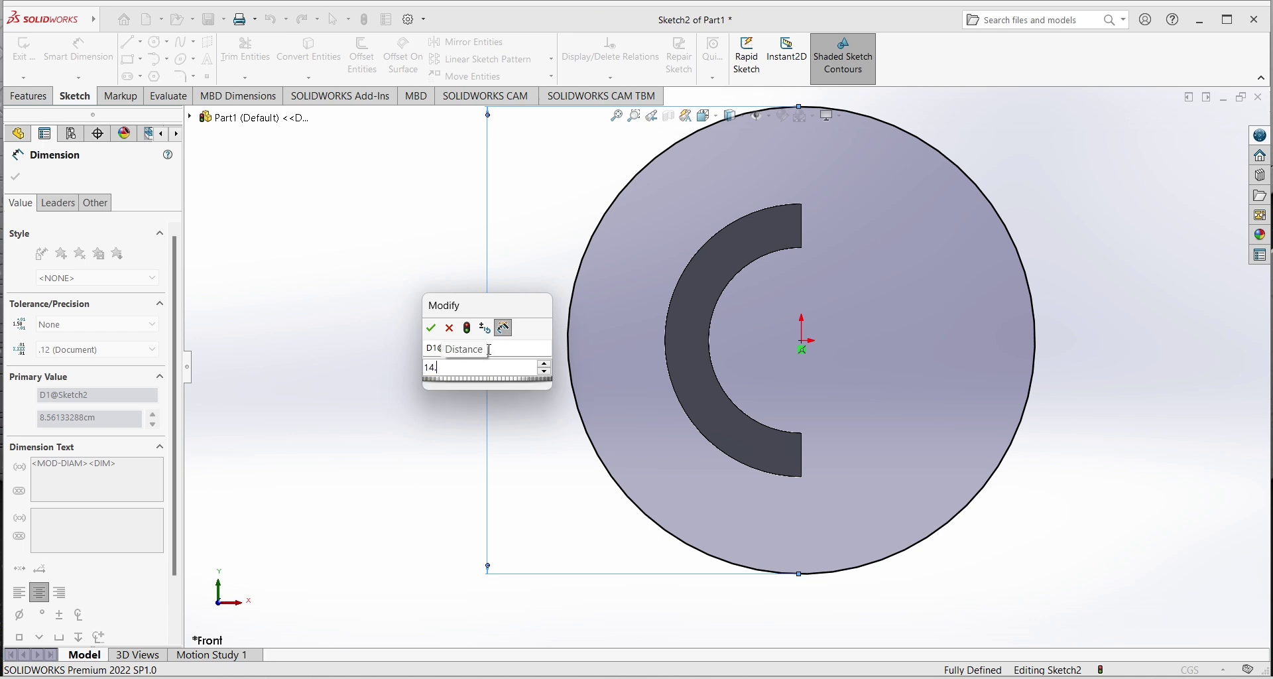
text(.5)
key(Return)
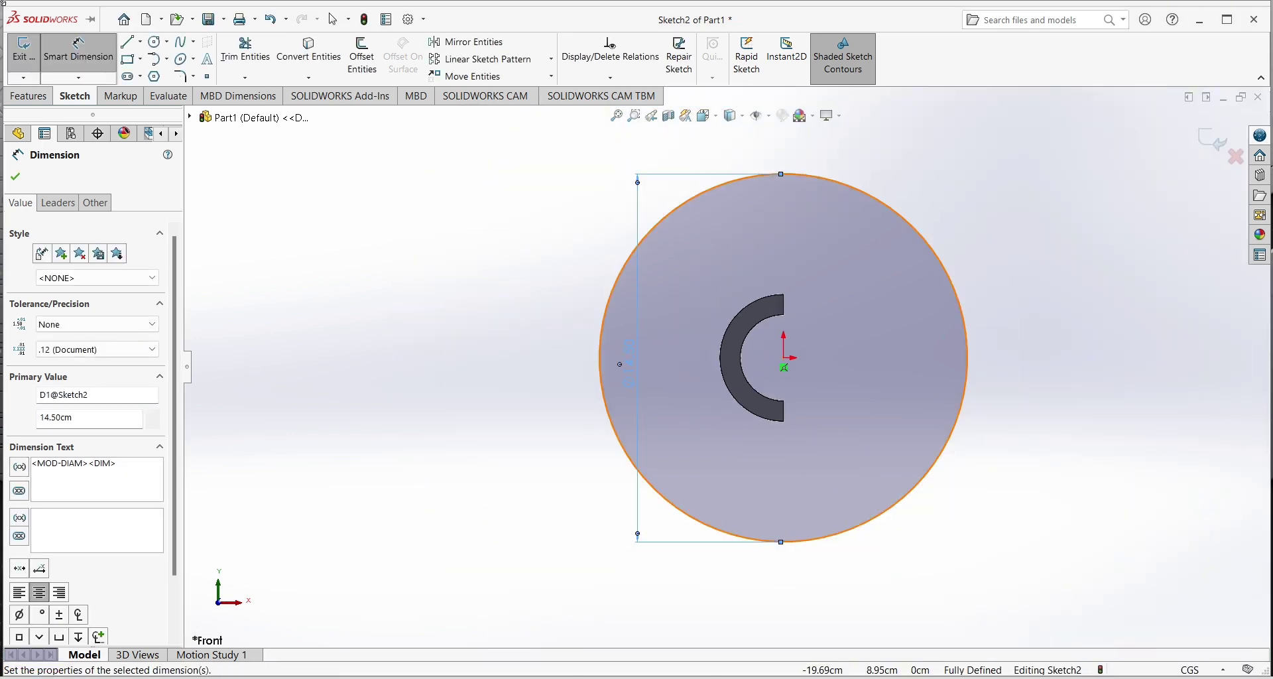
click(15, 176)
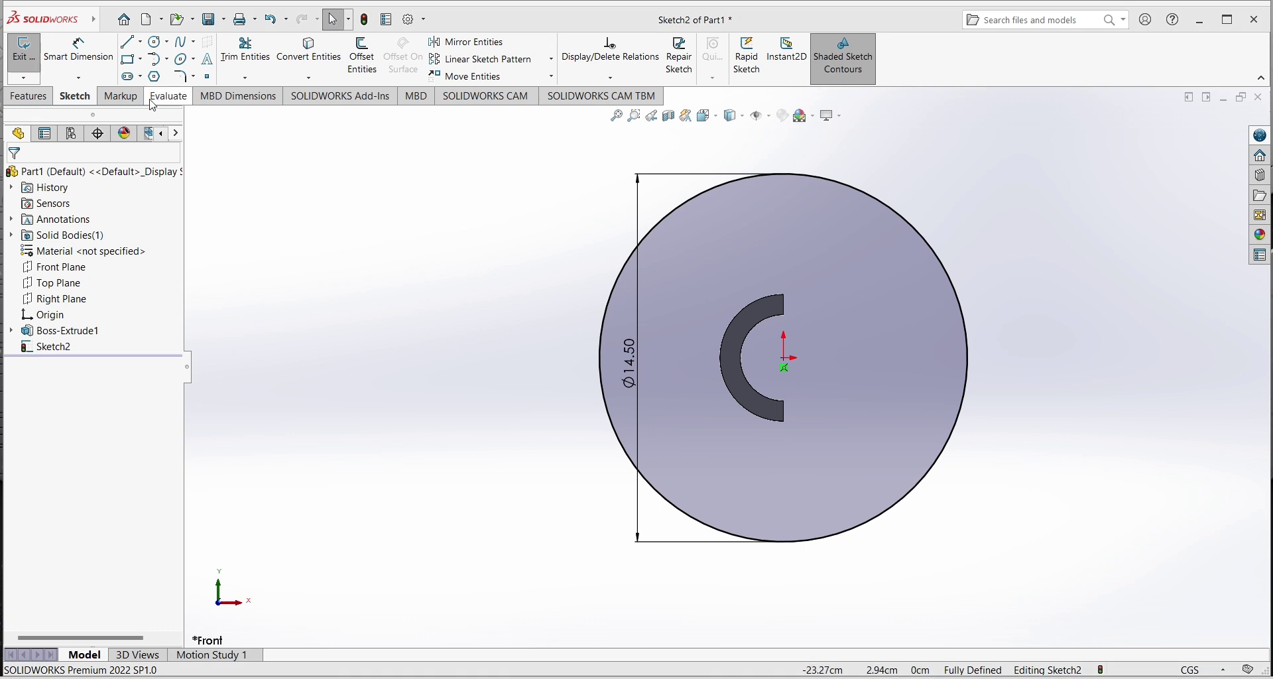
- Draw a vertical line from the arc's bottom end down to the circle's edge
click(127, 42)
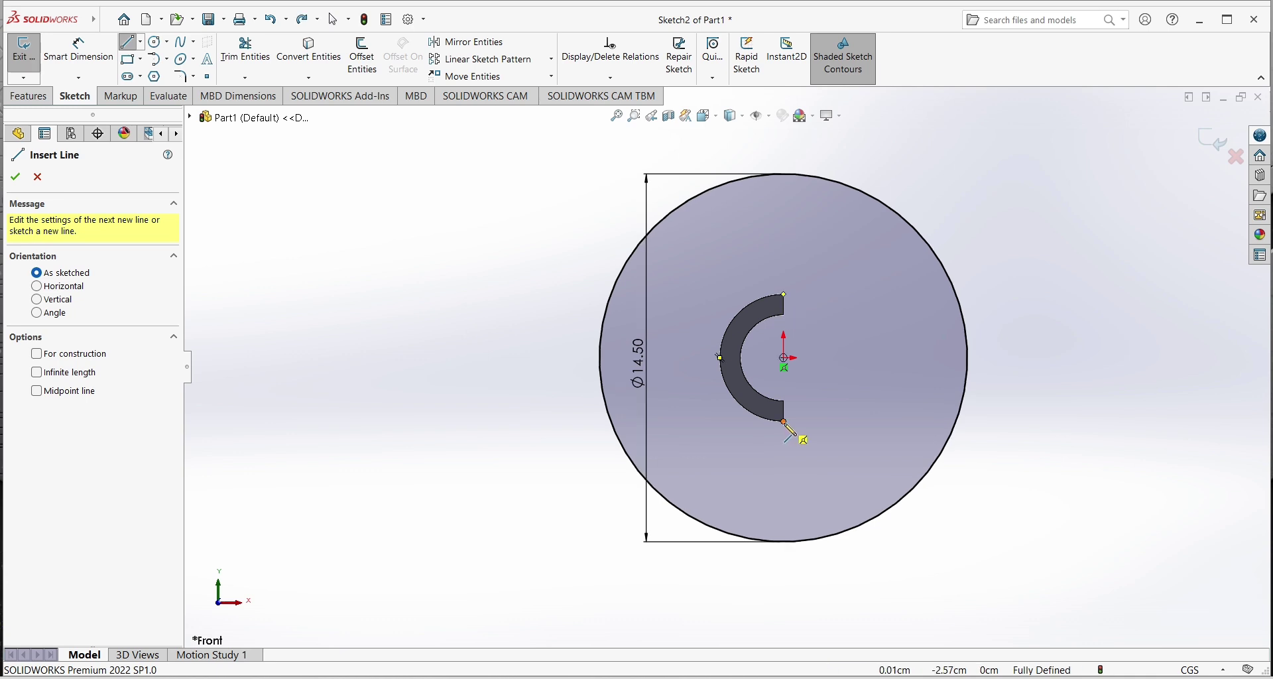
click(783, 421)
click(783, 541)
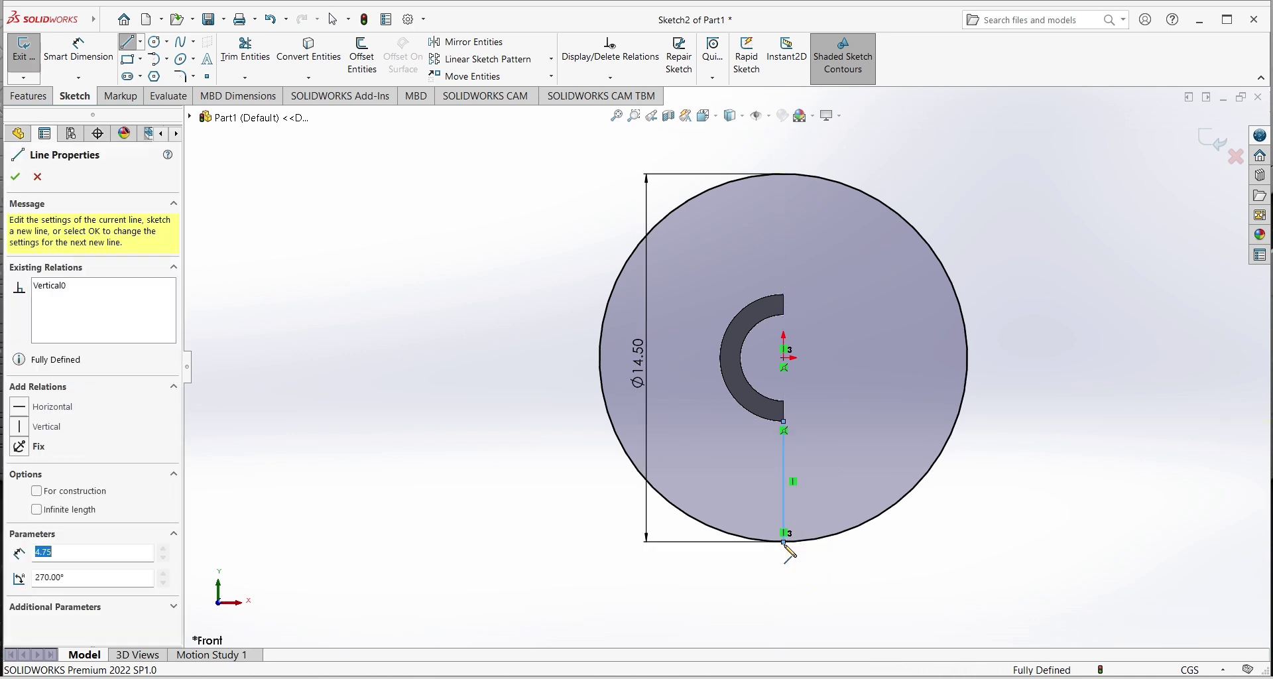
right_click(800, 543)
click(818, 556)
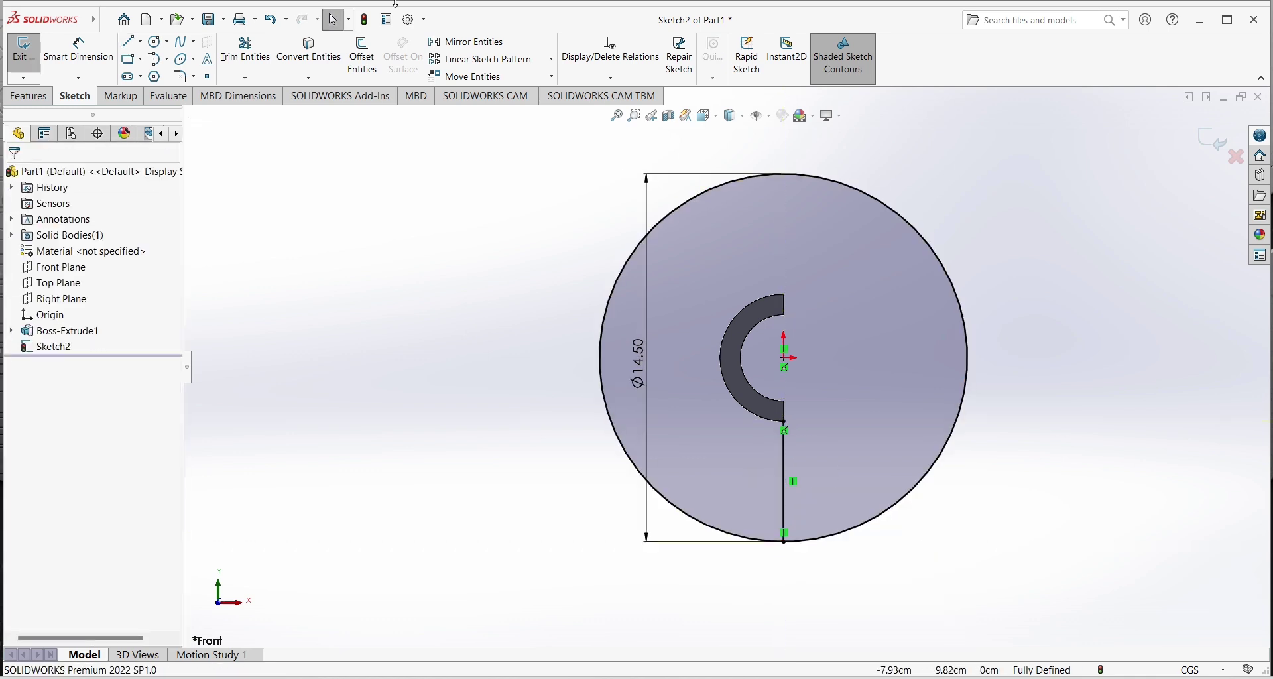
- From the arc's top end, draw lines up, left across, and back down into the circle
click(129, 43)
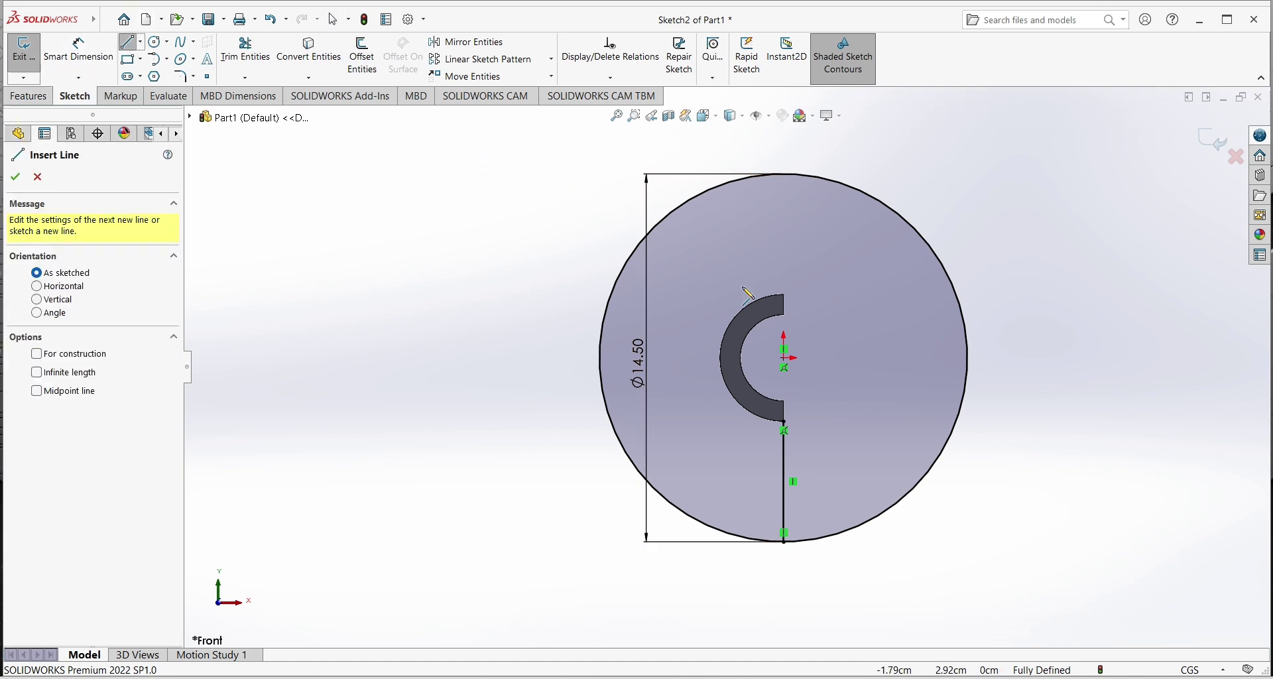
click(784, 296)
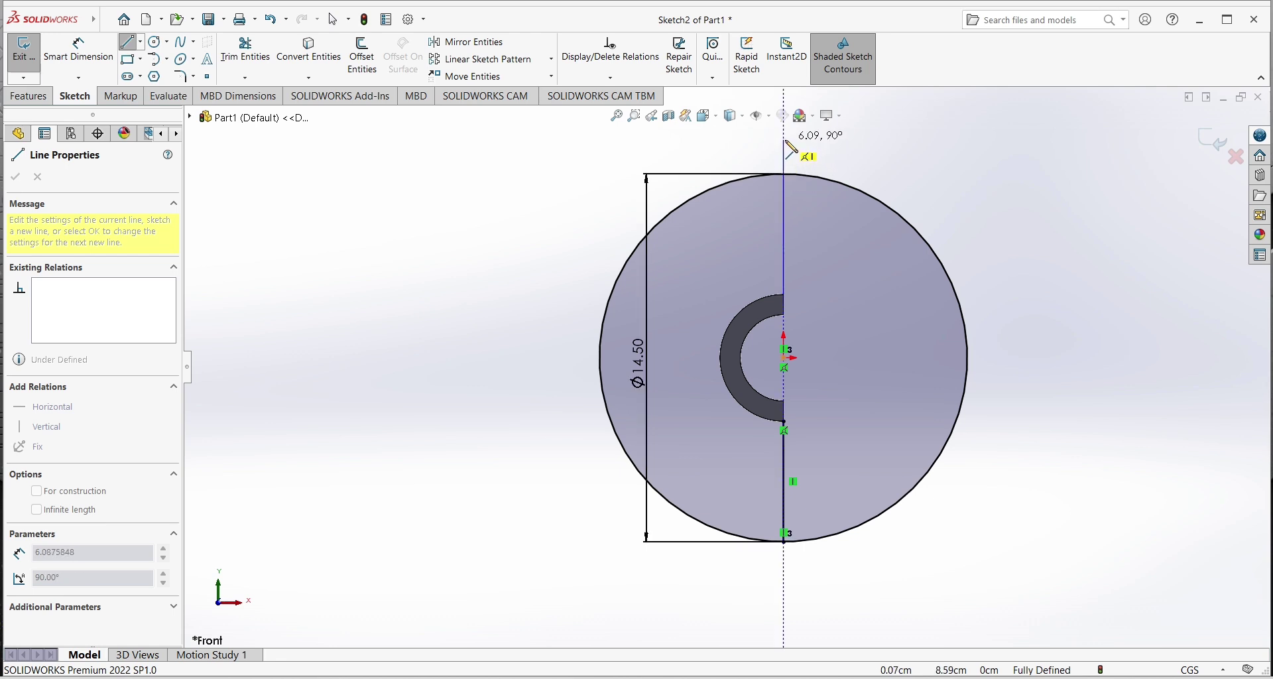
click(784, 139)
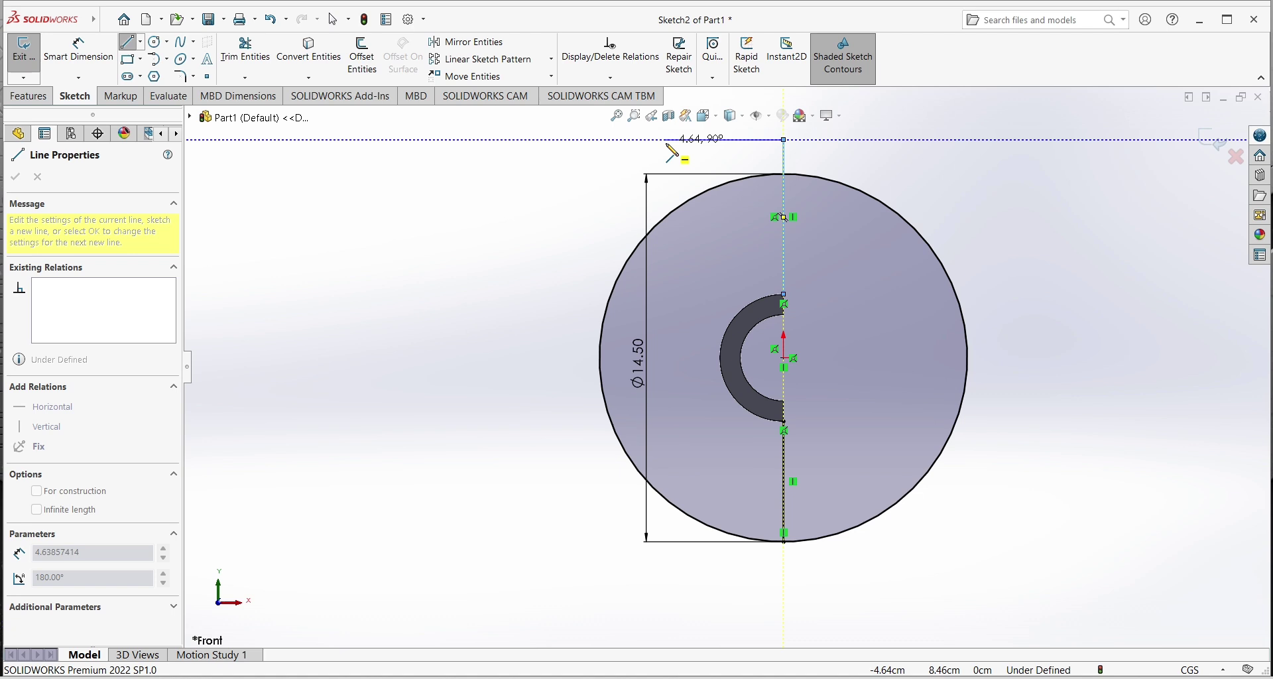
double_click(633, 141)
click(633, 140)
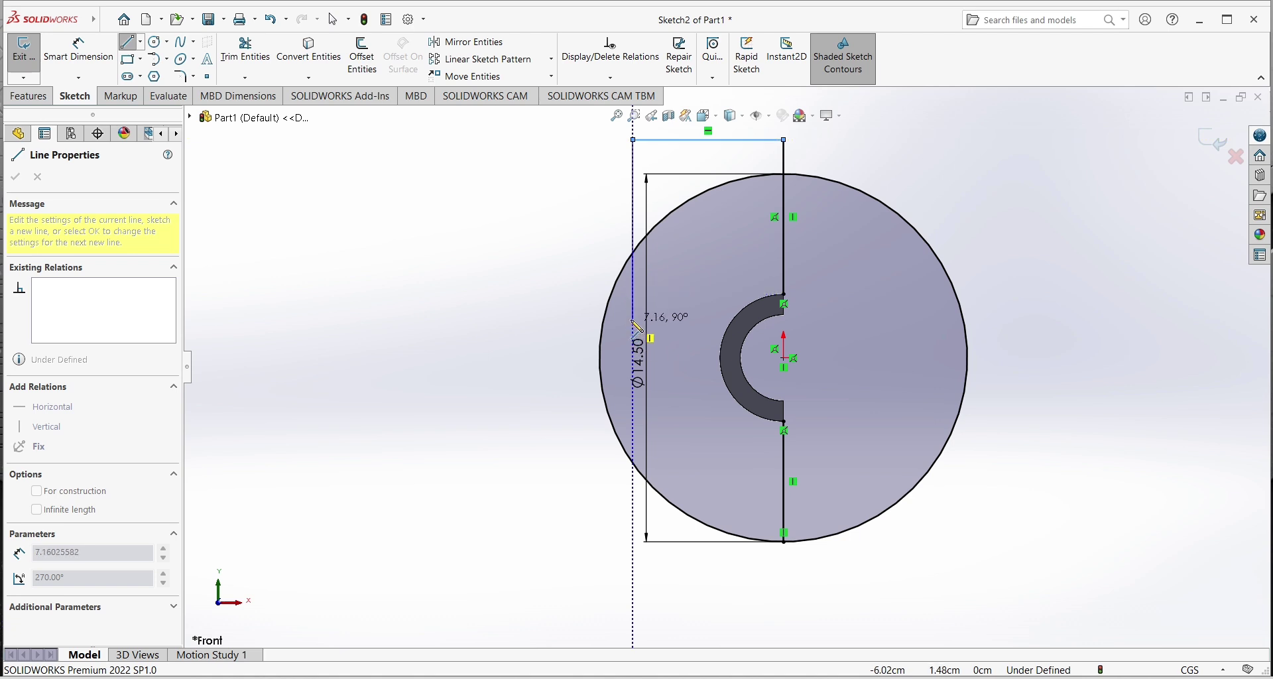
click(635, 323)
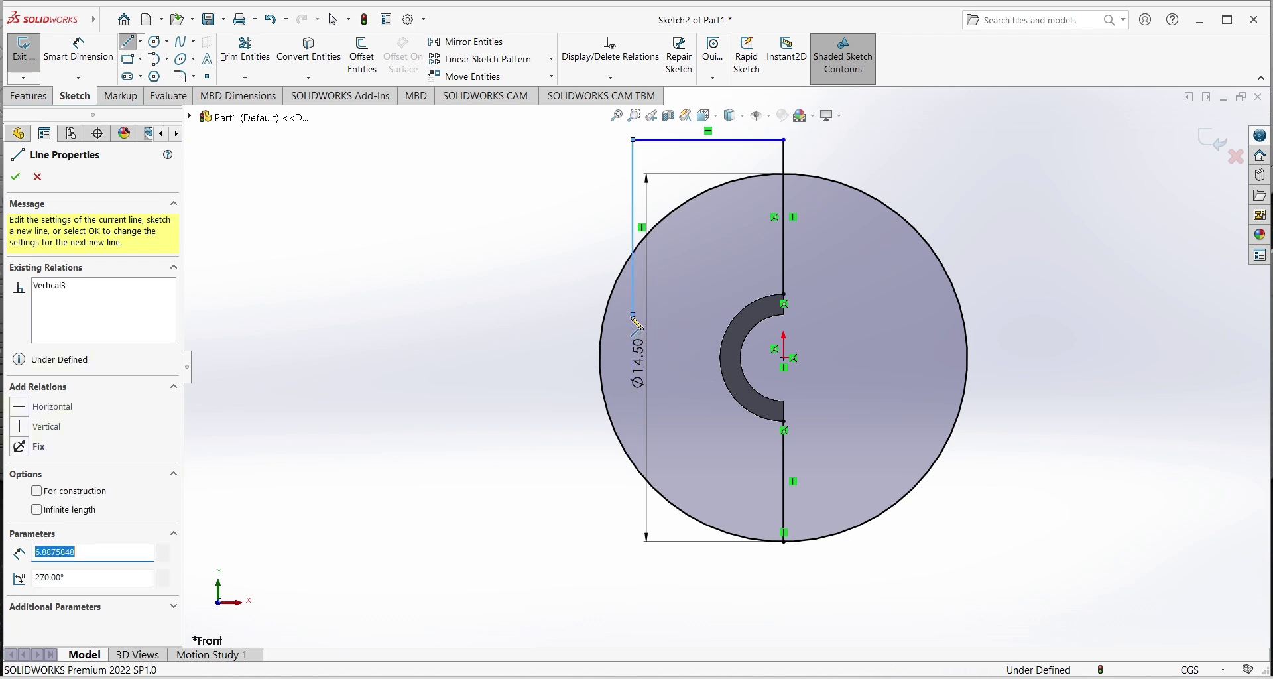
right_click(662, 264)
click(685, 277)
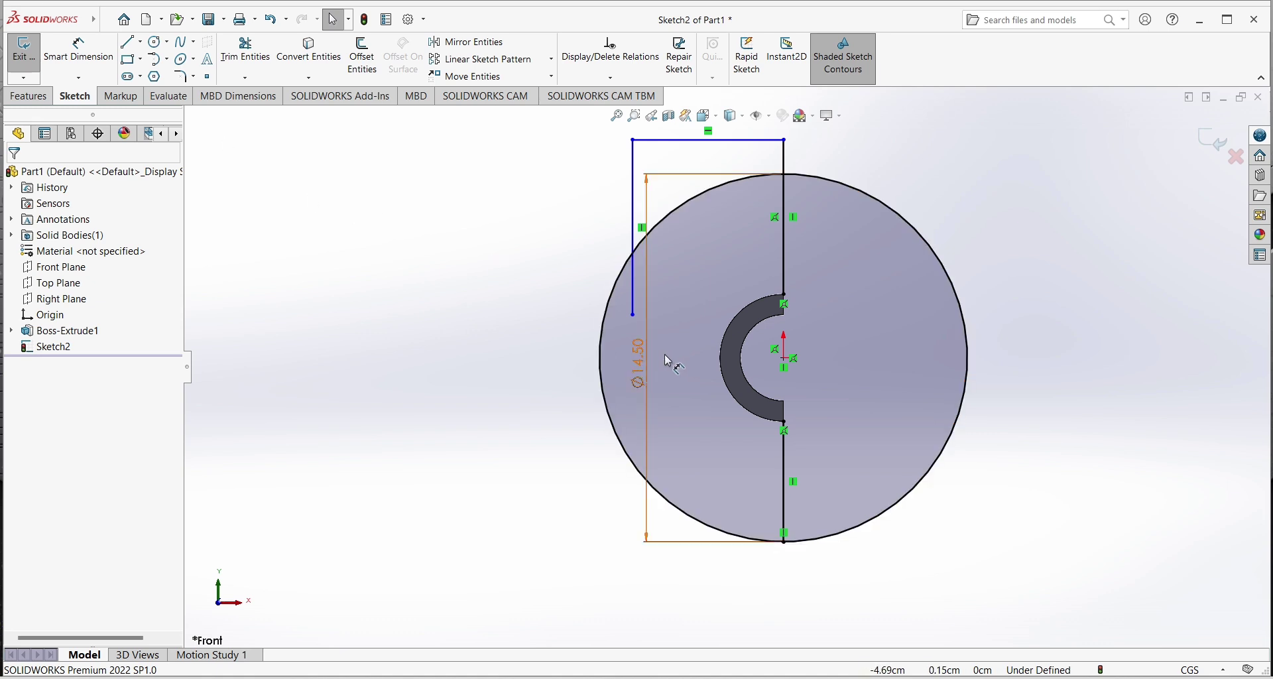
- Dimension the upper vertical line to 5.20 cm
scroll(688, 345, up, 1)
click(78, 53)
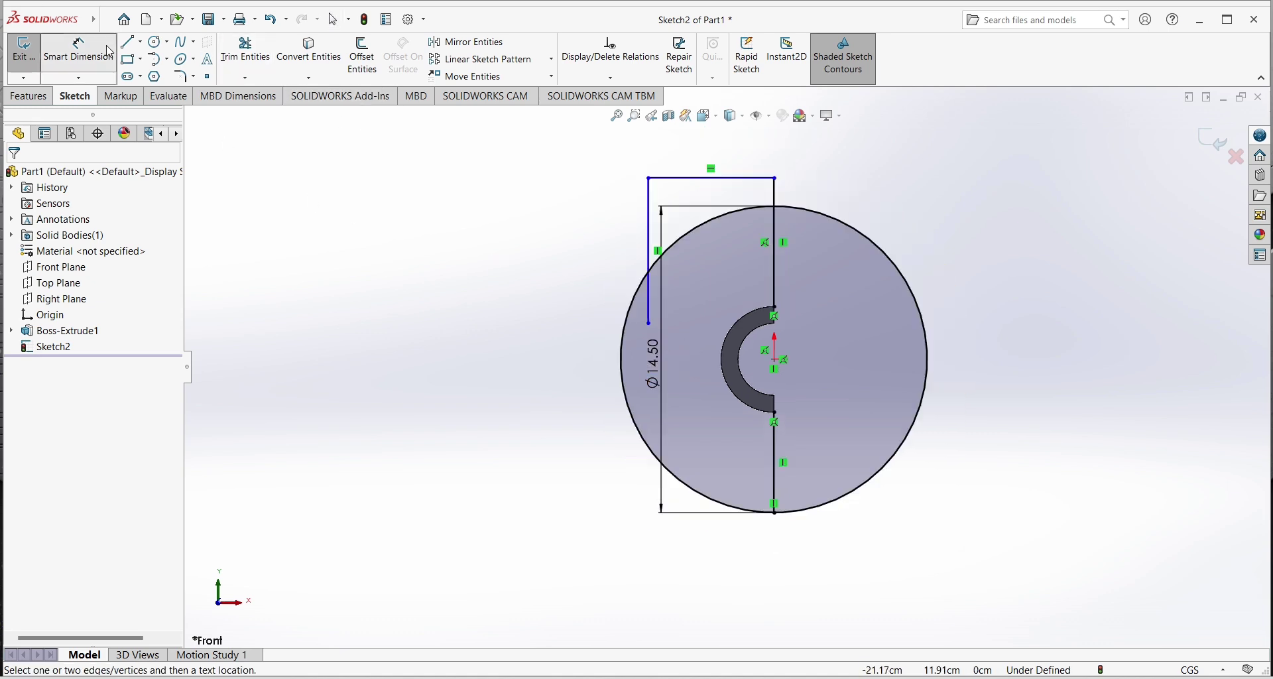
click(774, 251)
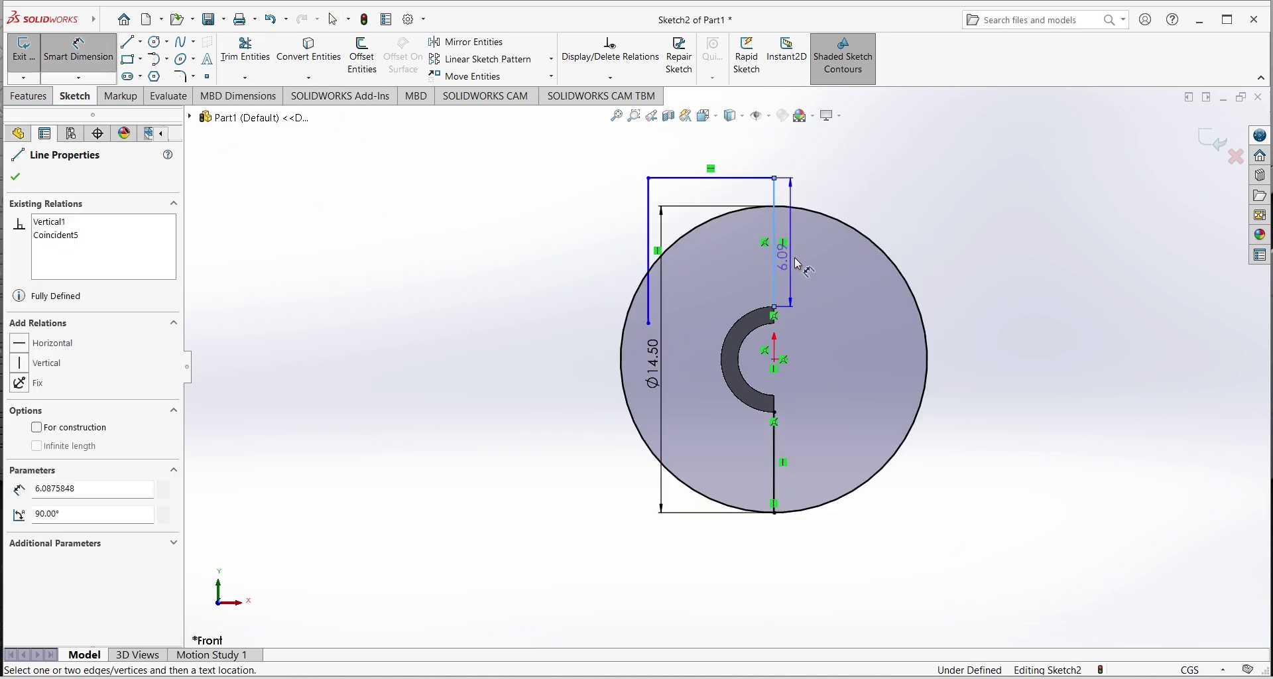
click(974, 262)
text(5.2)
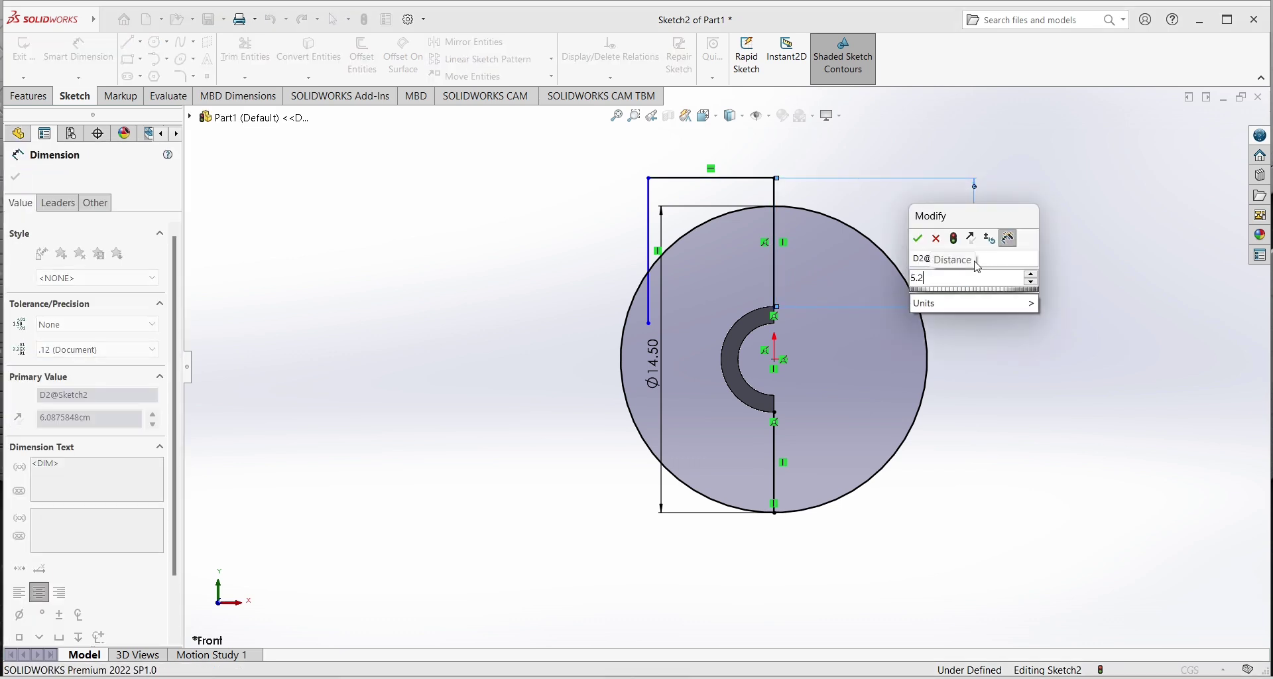
key(Return)
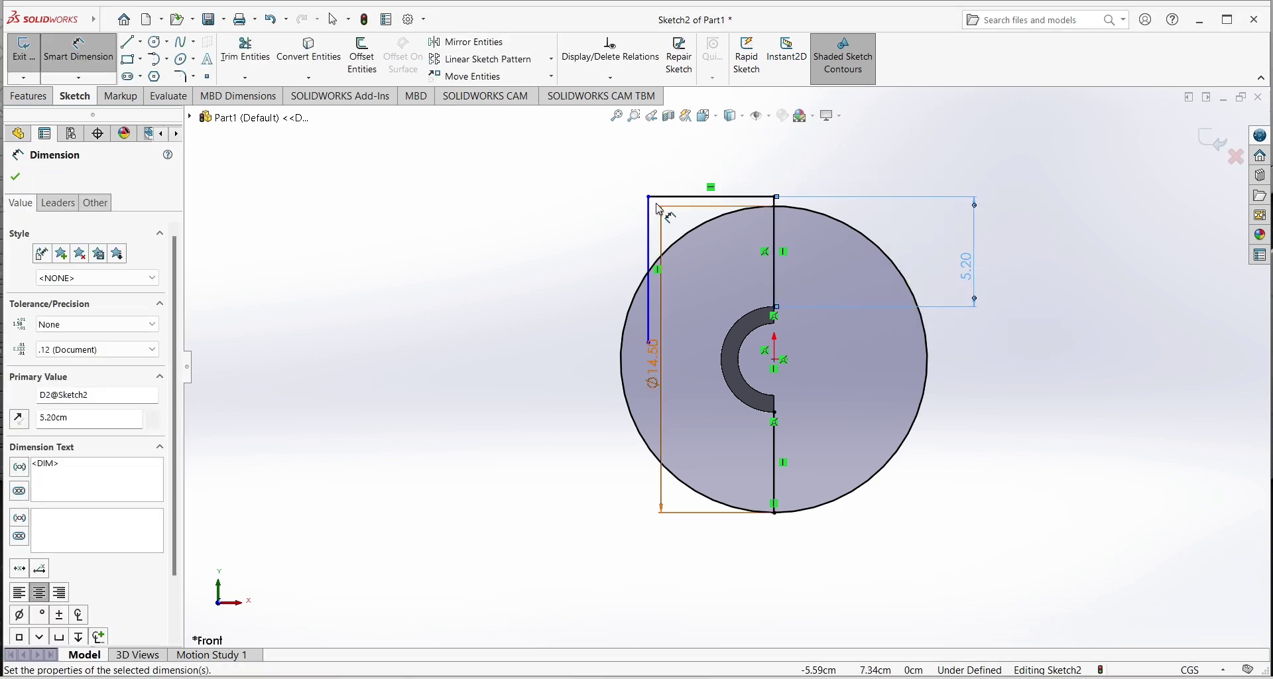
- Dimension the top horizontal line to 6.50 cm and exit Smart Dimension
drag(665, 178, 664, 199)
click(665, 197)
click(661, 176)
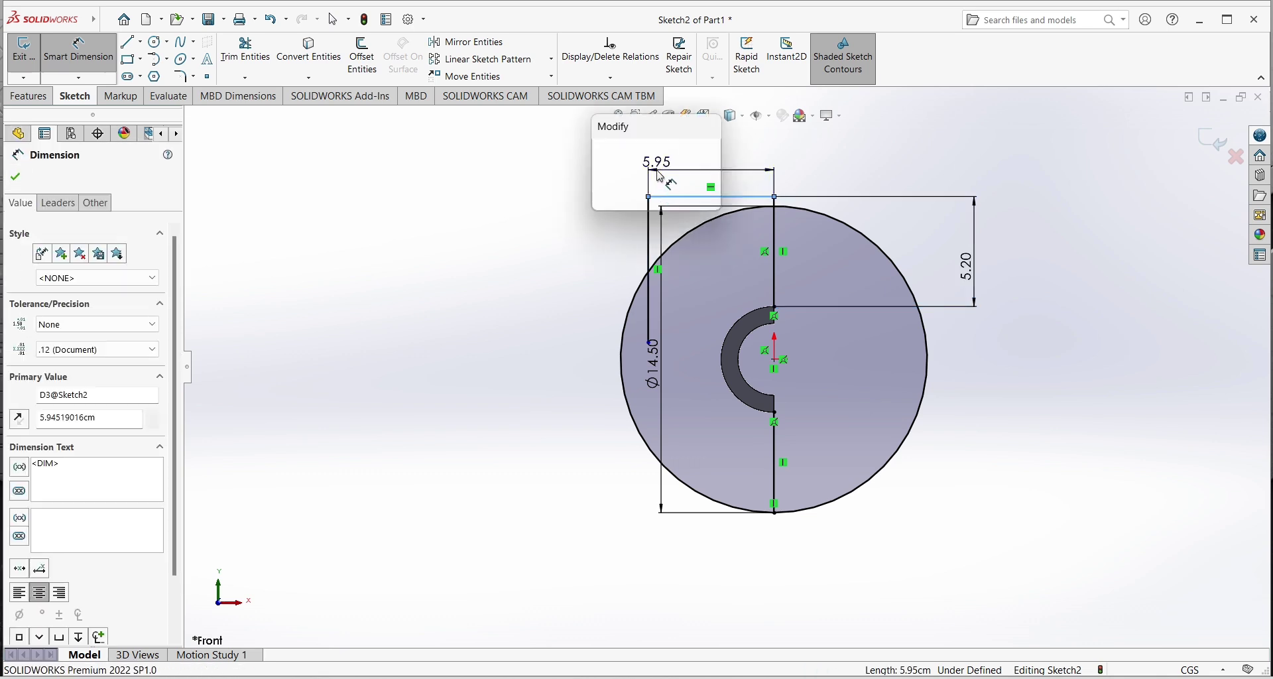
text(6.55)
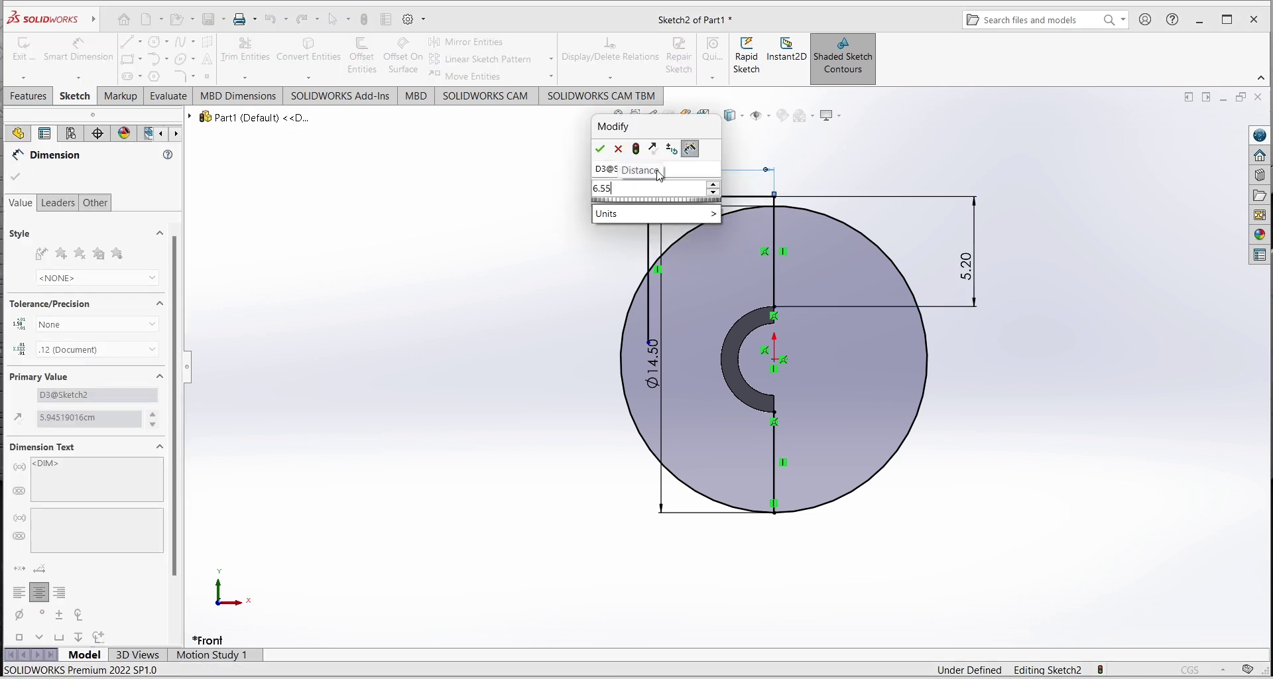
key(BackSpace)
key(Return)
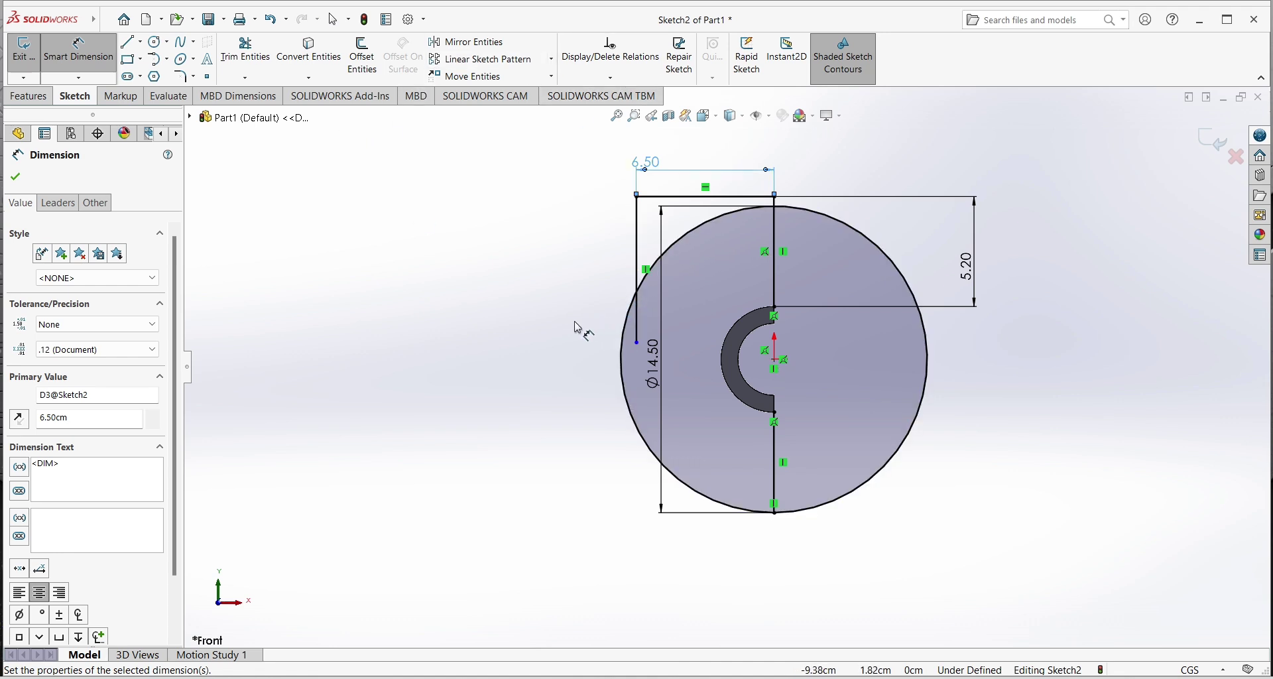
right_click(518, 322)
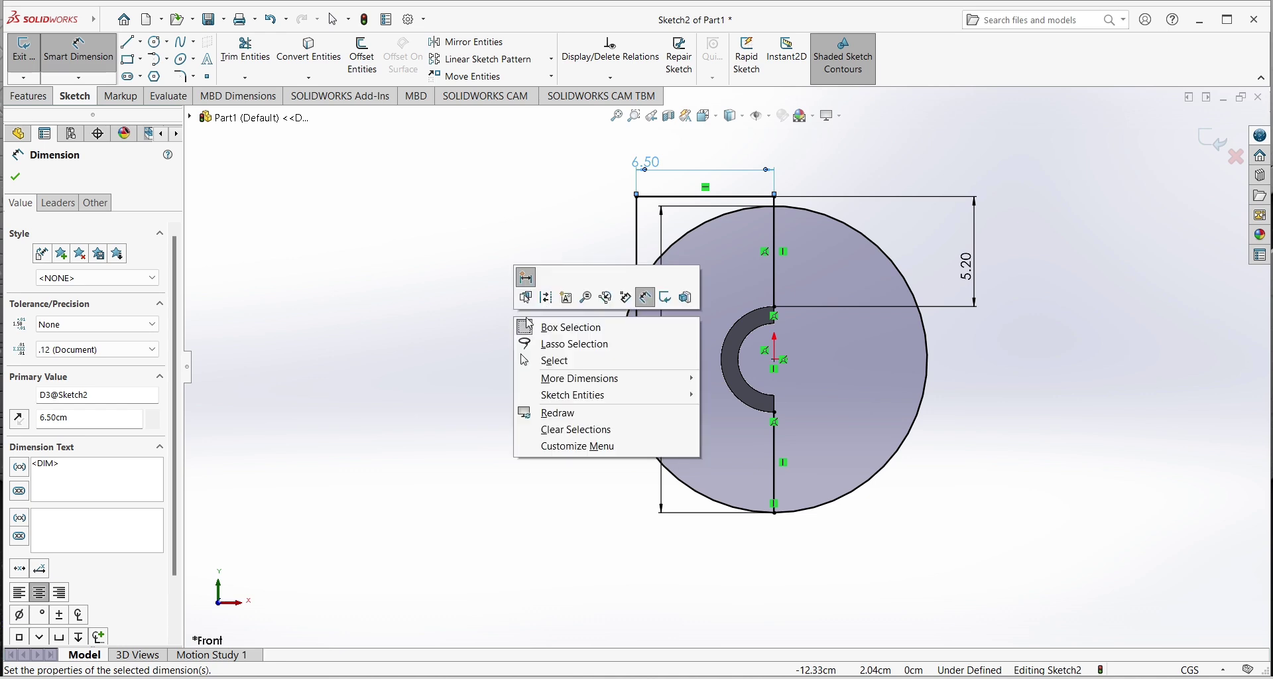
click(443, 288)
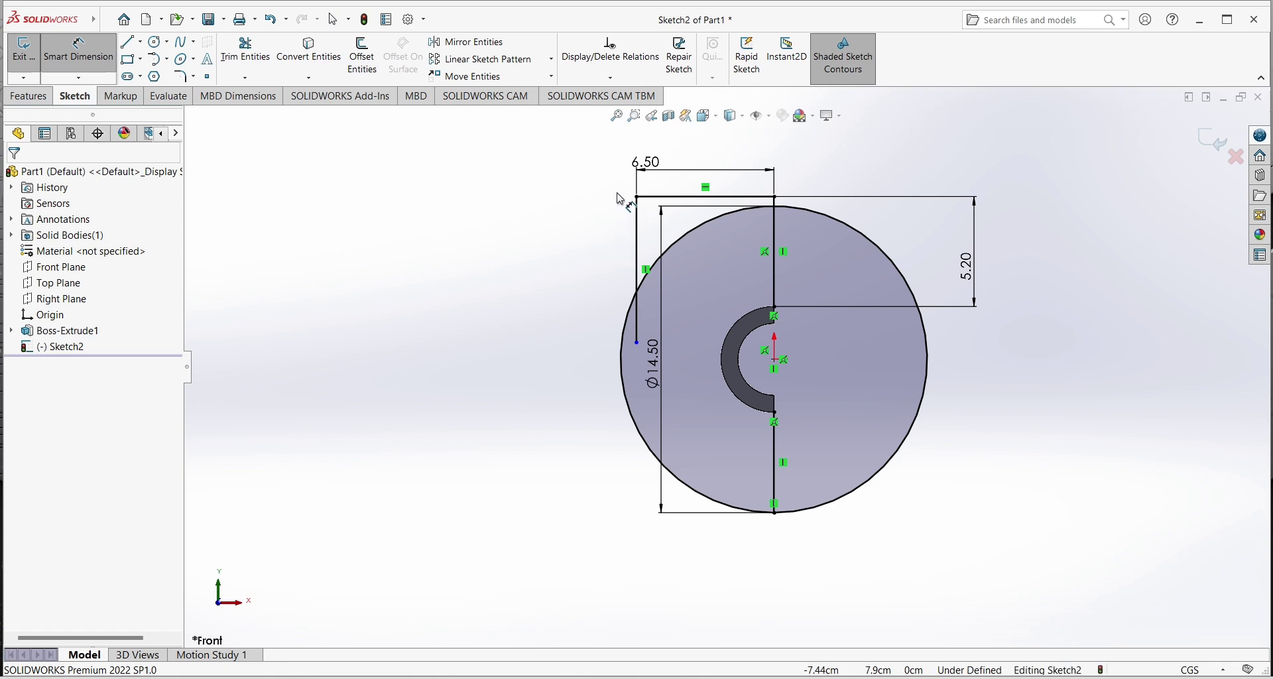
- Power-trim the circle's right half, its upper-left arc and the left line's lower stub
click(239, 61)
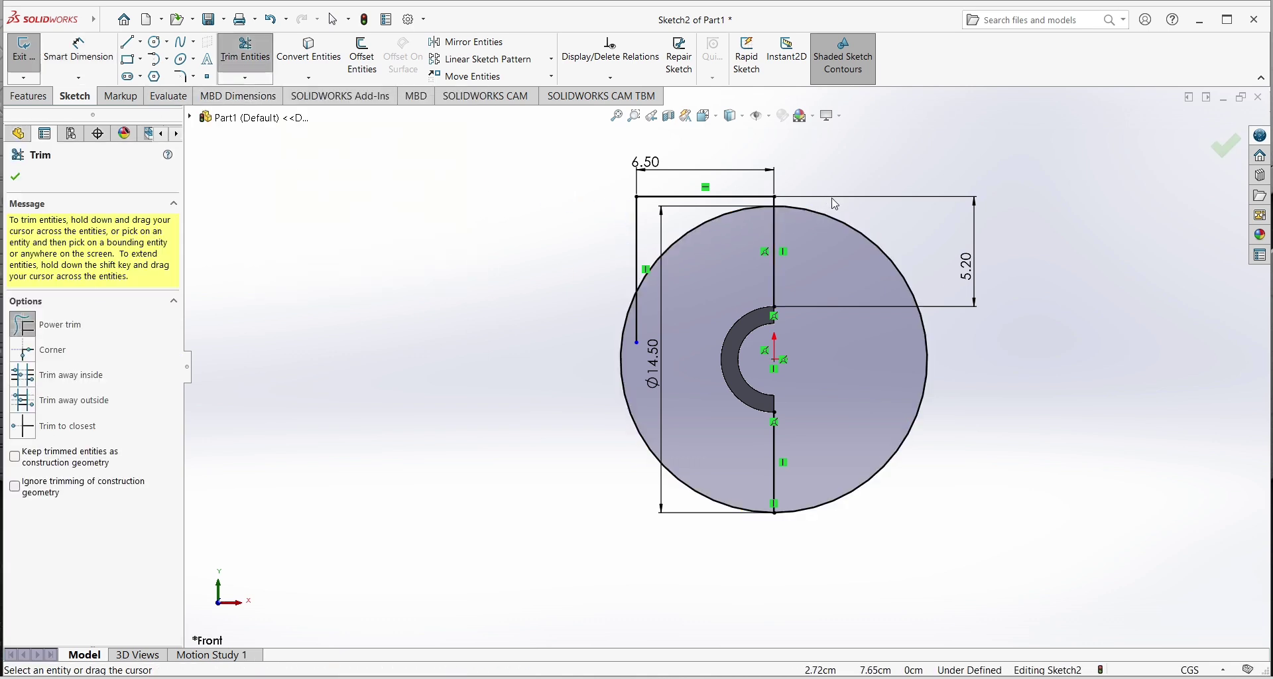
drag(838, 209, 841, 266)
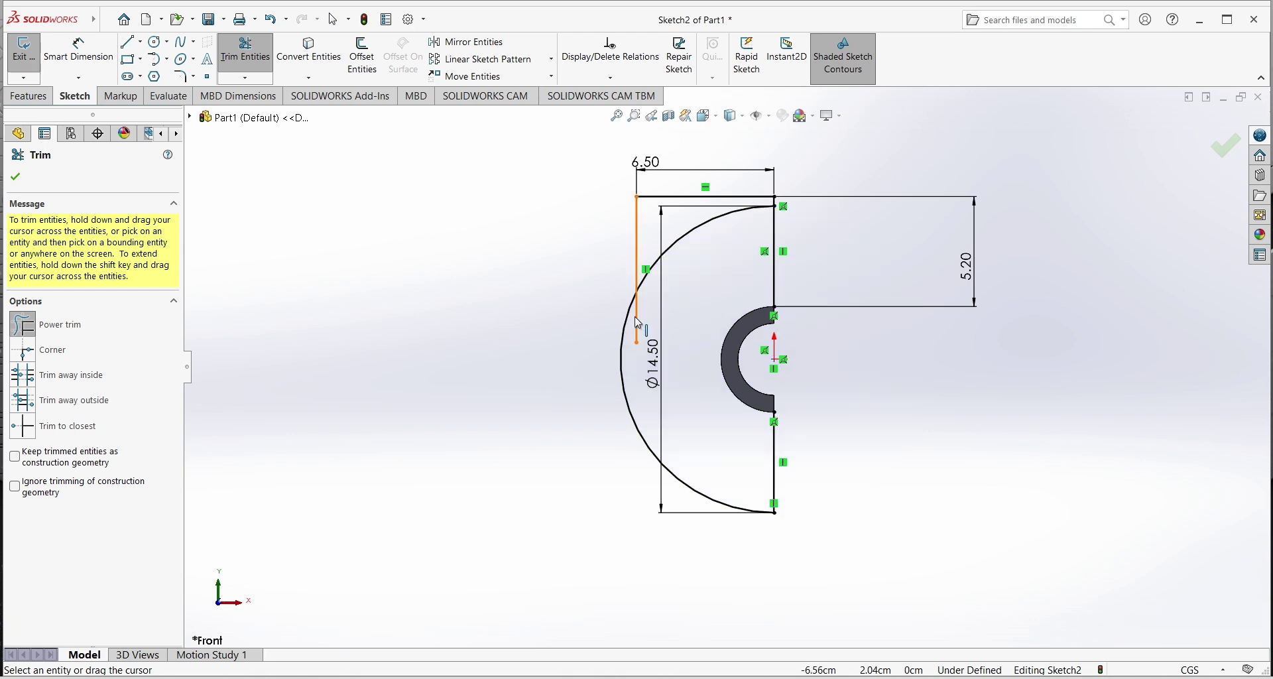
click(683, 237)
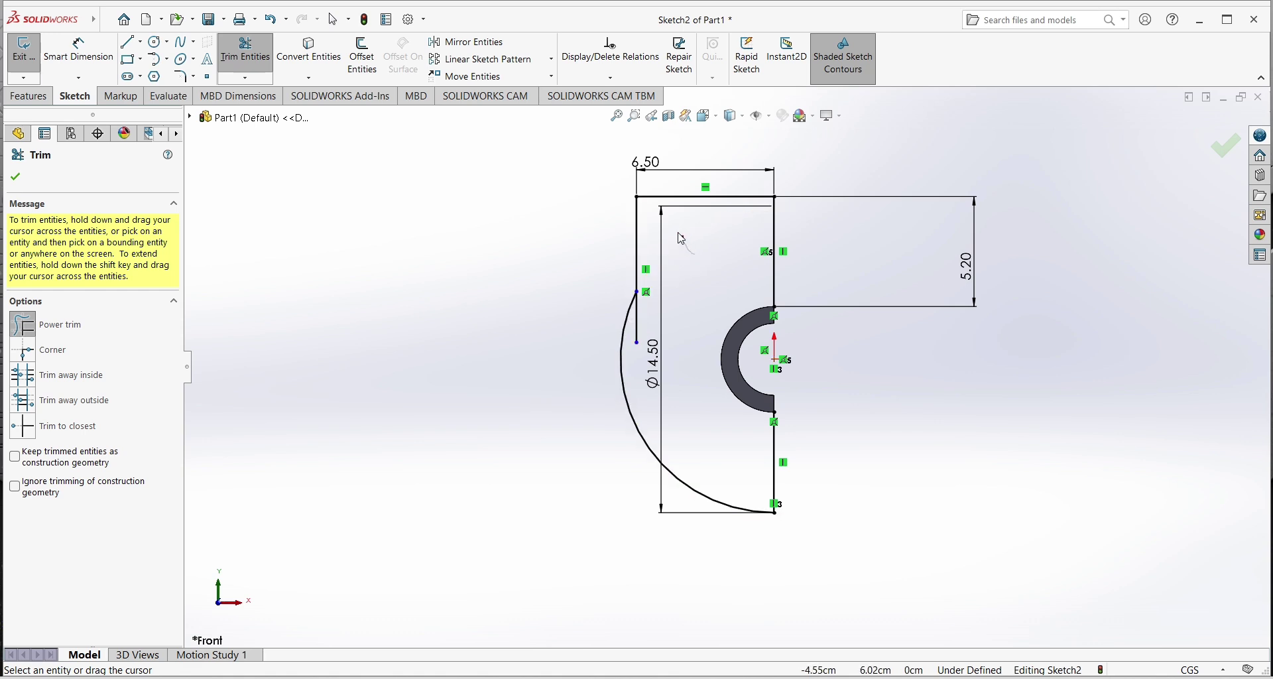
click(637, 317)
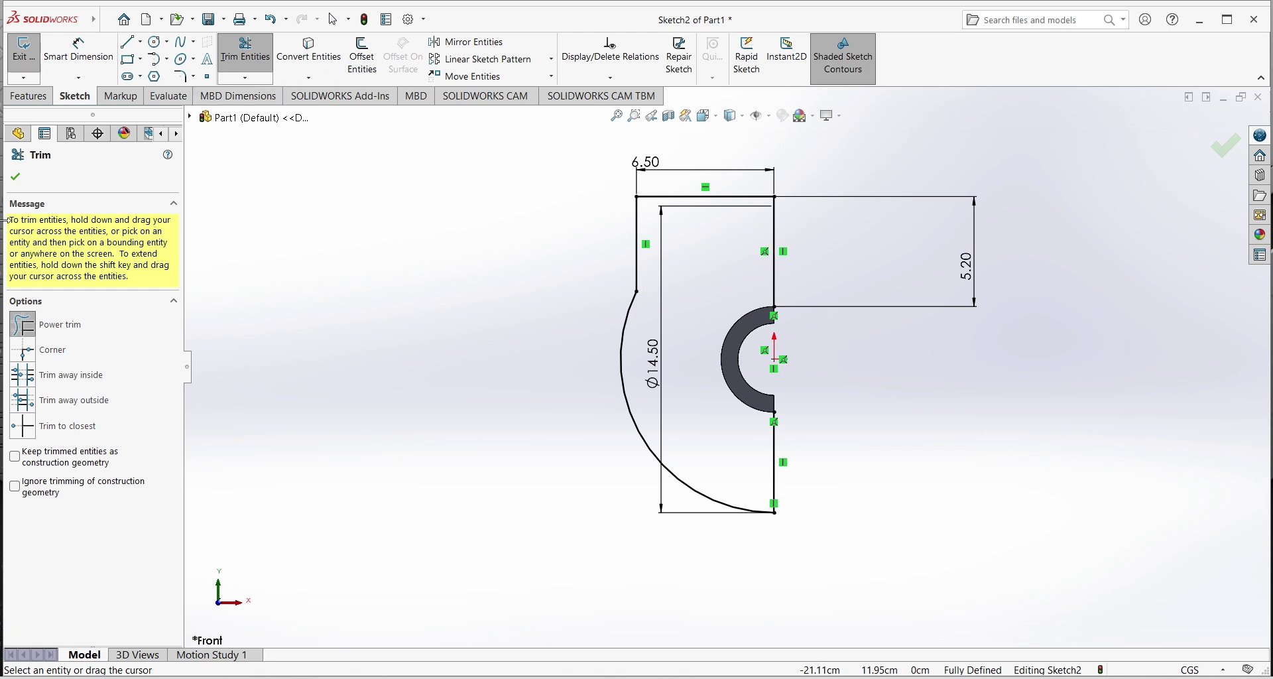
click(15, 177)
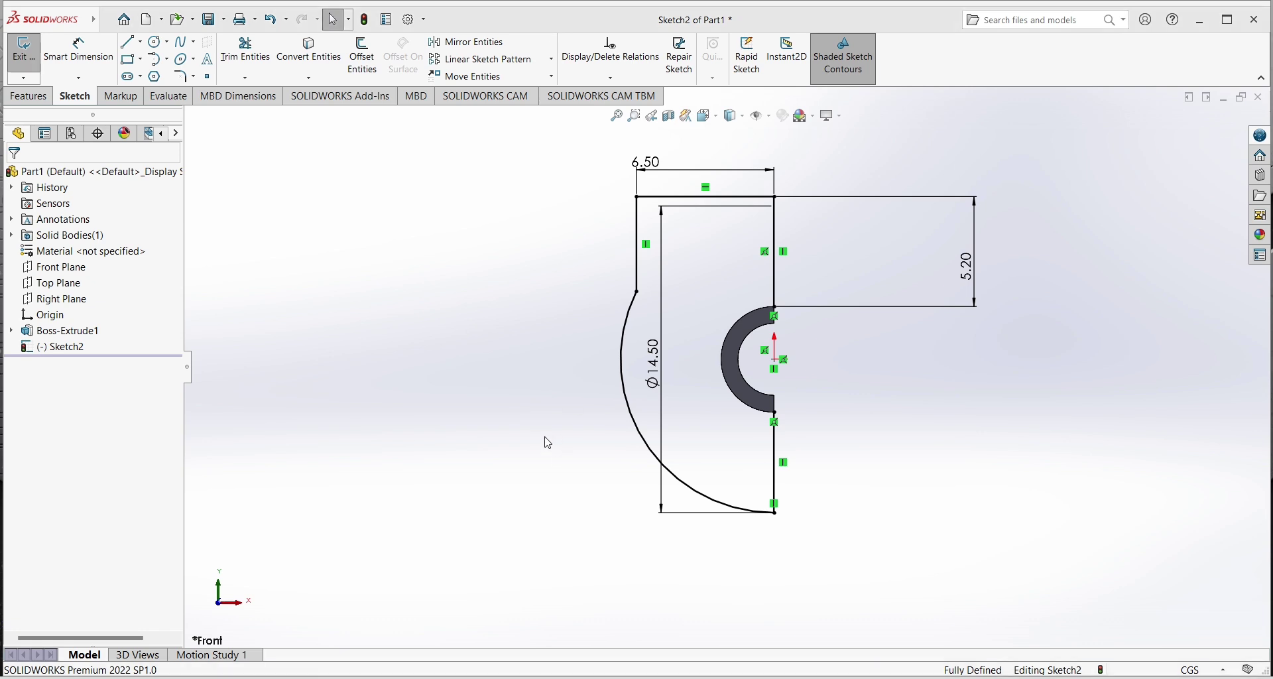
- Turn the view Normal To Sketch2 and bring up the Arc type list
mouse_move(546, 440)
middle_down()
mouse_move(484, 420)
mouse_move(599, 488)
mouse_move(549, 451)
middle_up()
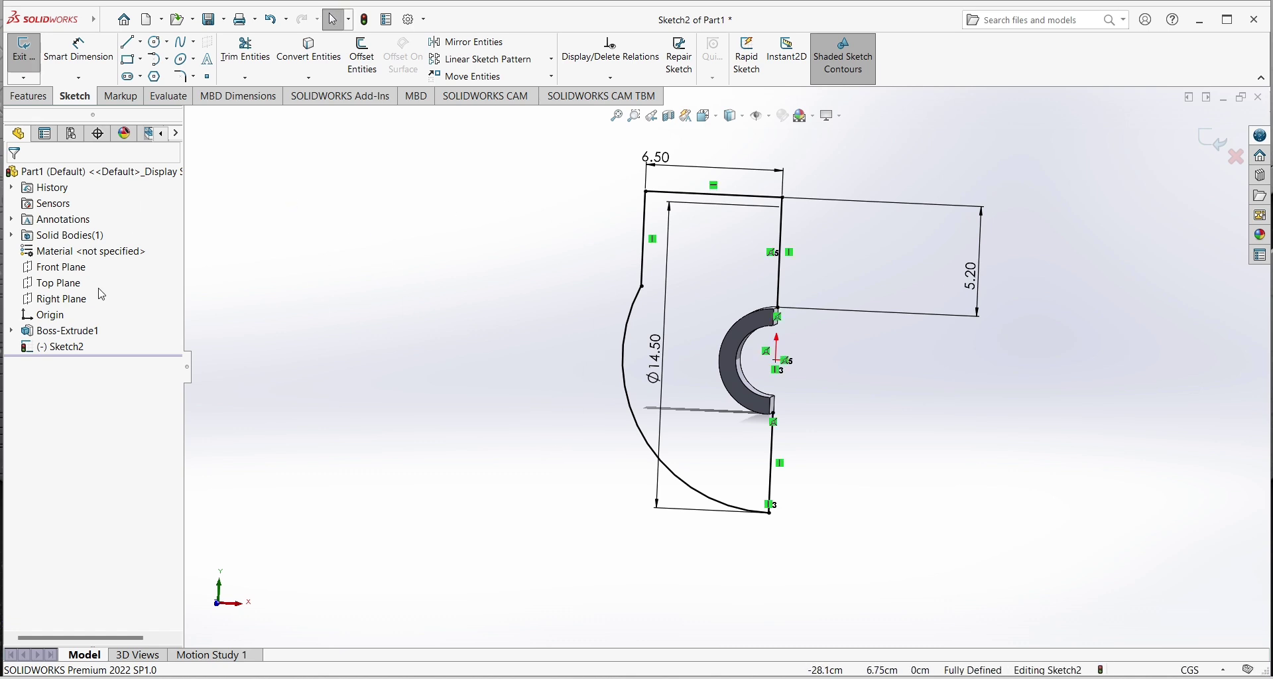
mouse_move(574, 358)
middle_down()
mouse_move(588, 370)
mouse_move(563, 365)
mouse_move(586, 370)
middle_up()
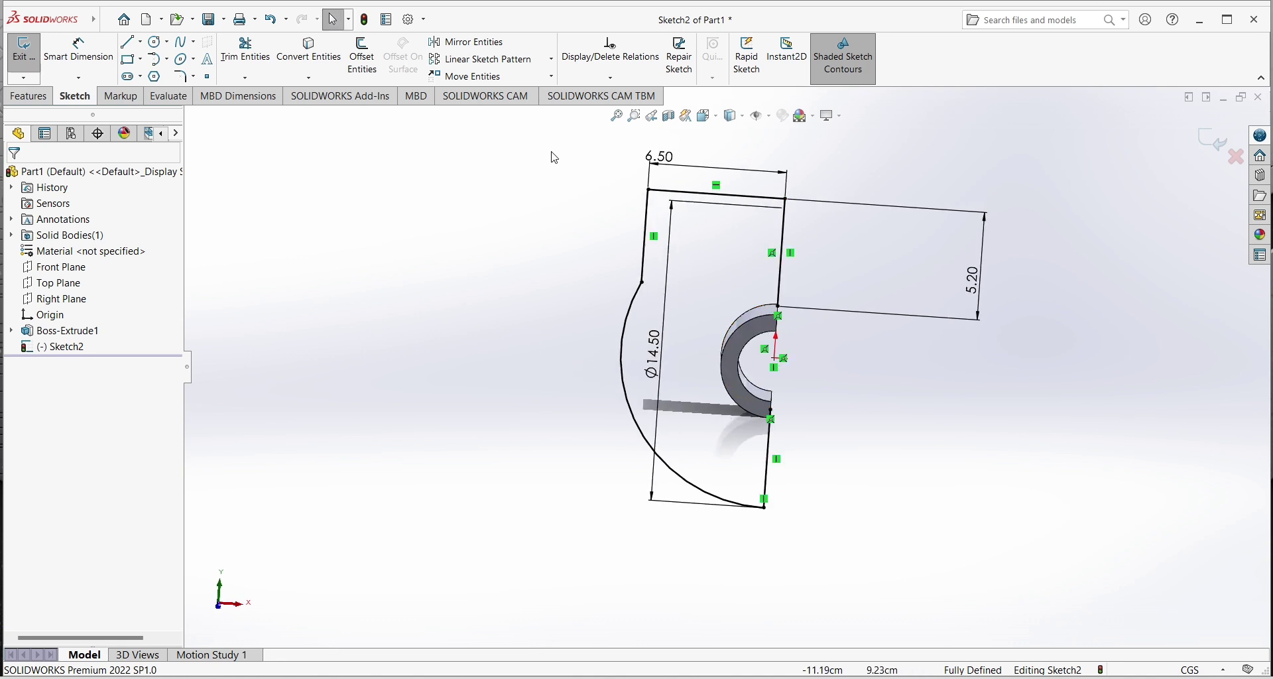
click(720, 121)
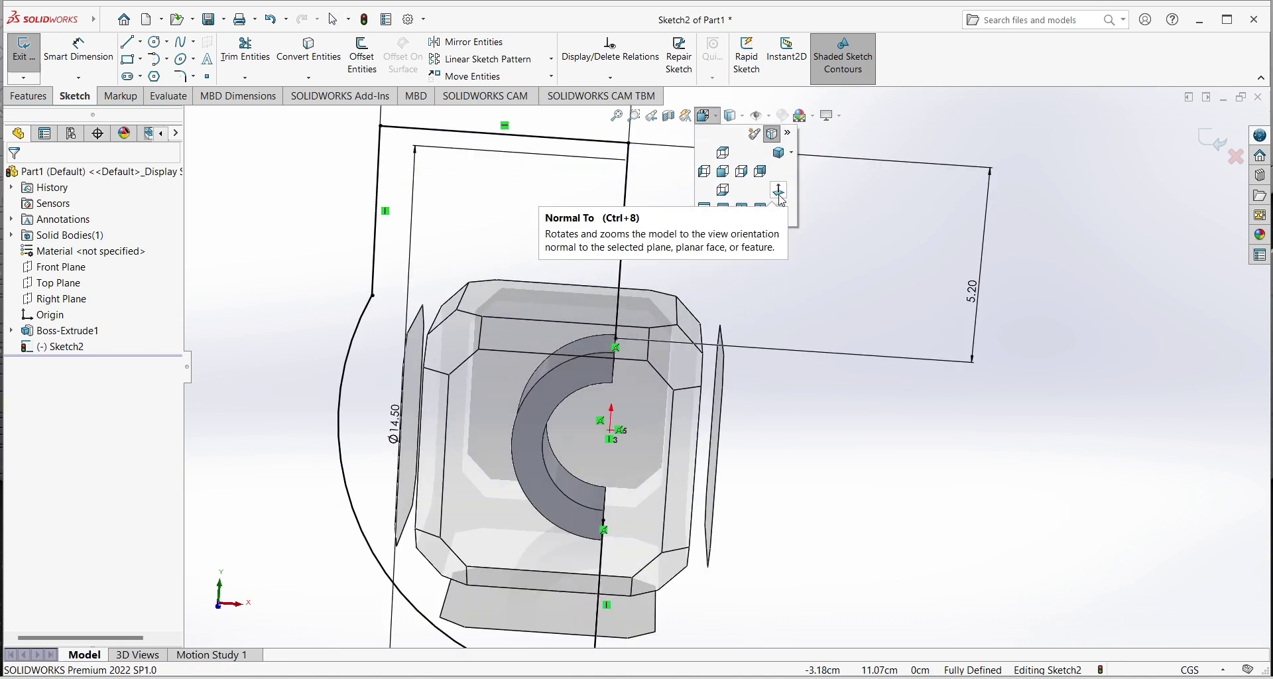
click(780, 199)
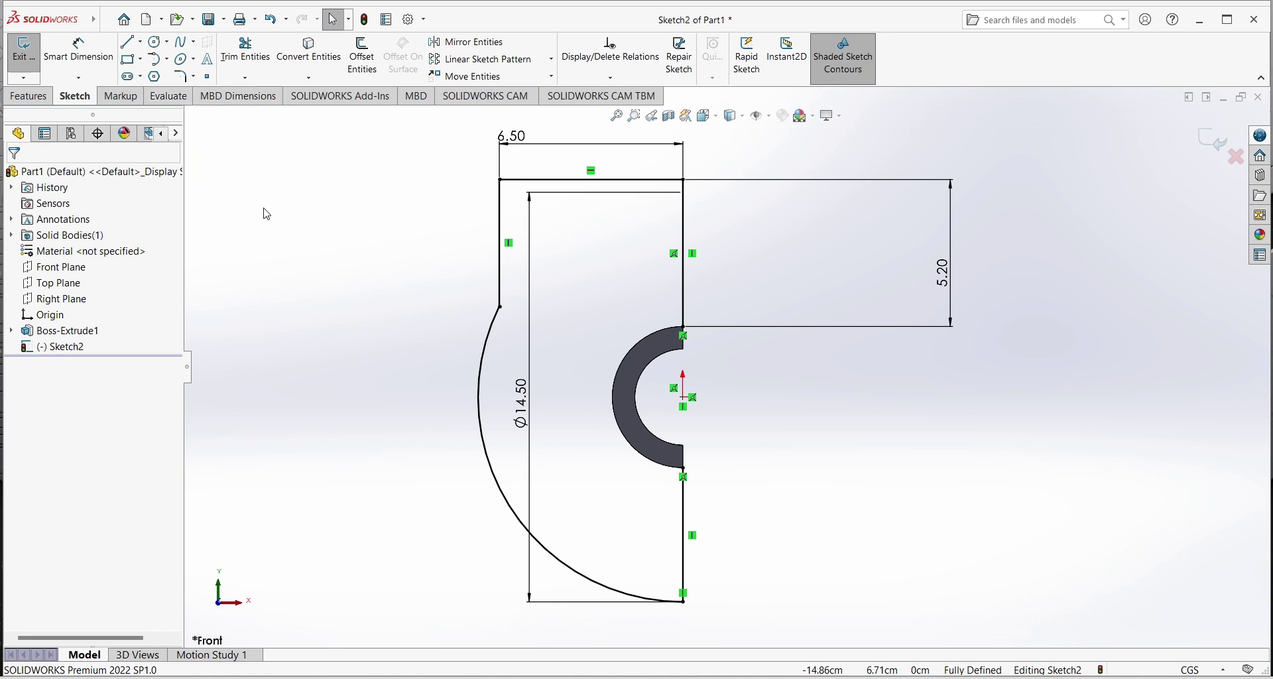
click(167, 46)
click(169, 60)
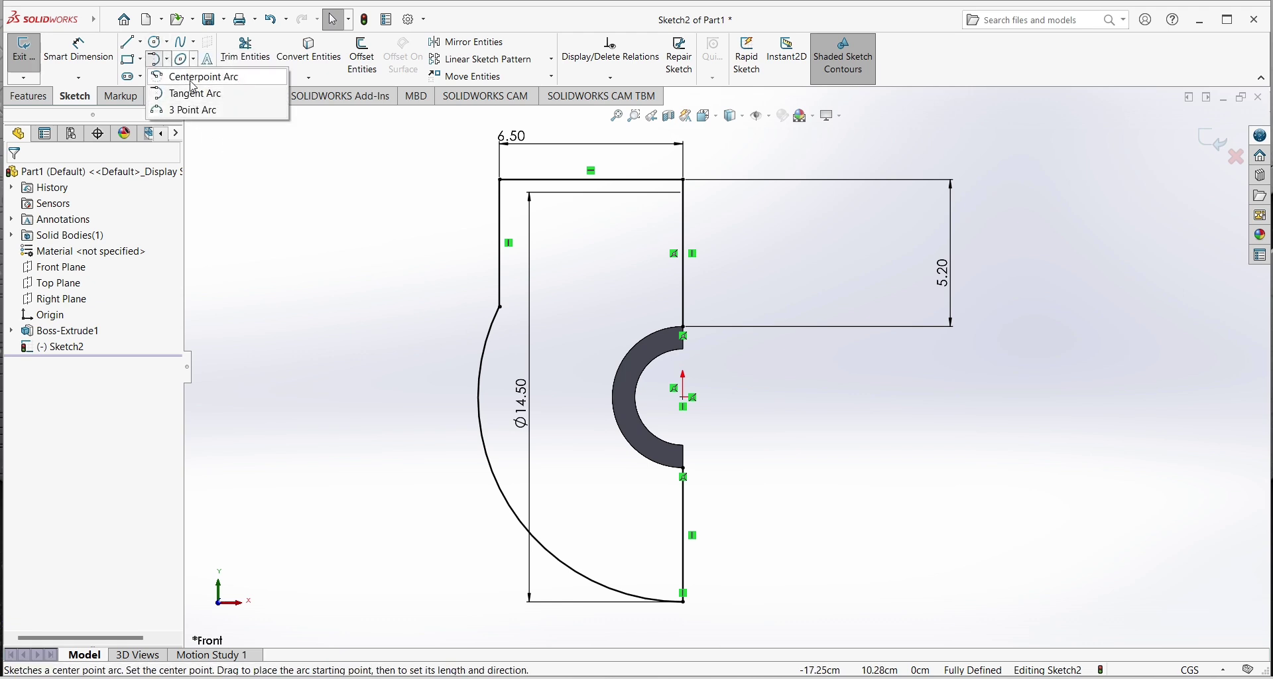
- Draw a 180° centerpoint arc of radius 2.50 from the origin, top point to bottom point
click(191, 77)
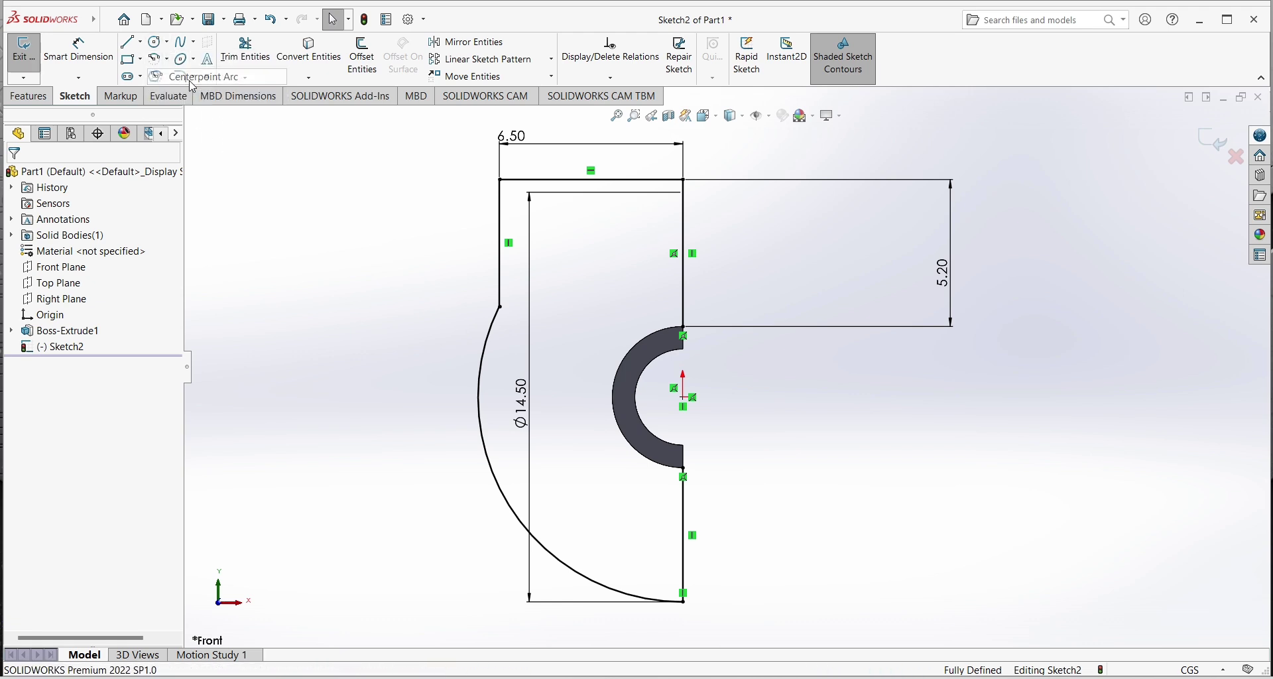
click(683, 398)
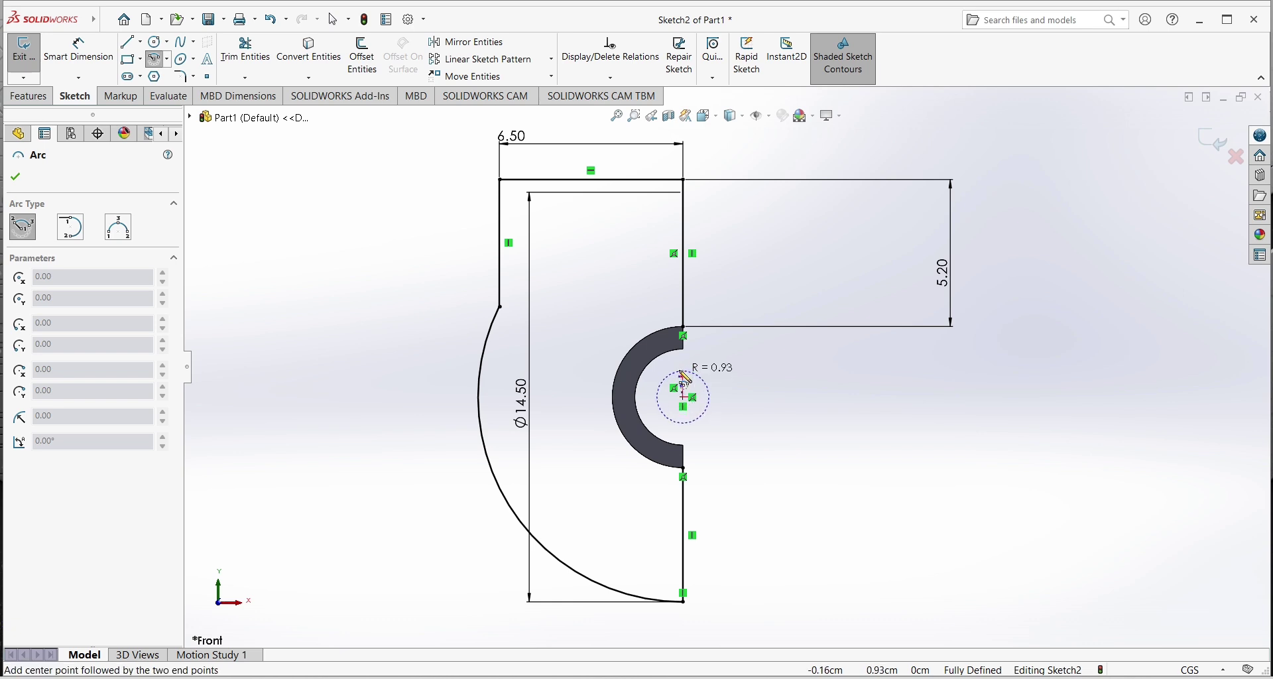
click(684, 328)
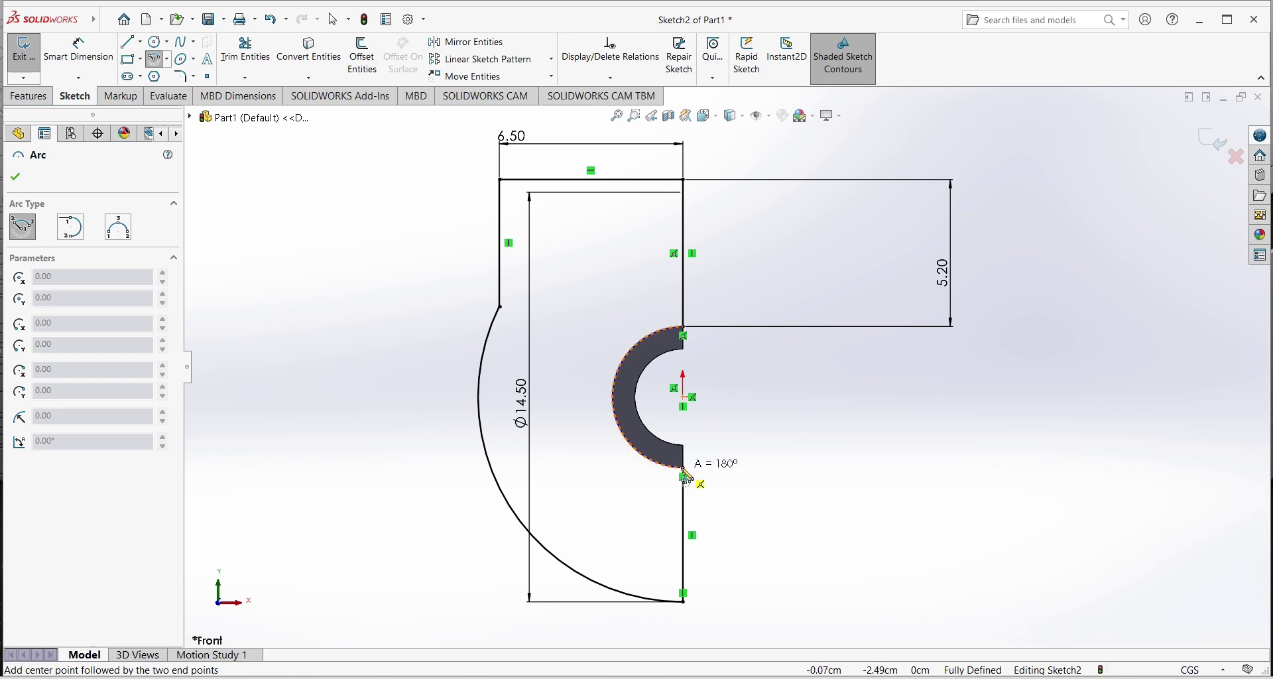
scroll(689, 476, down, 3)
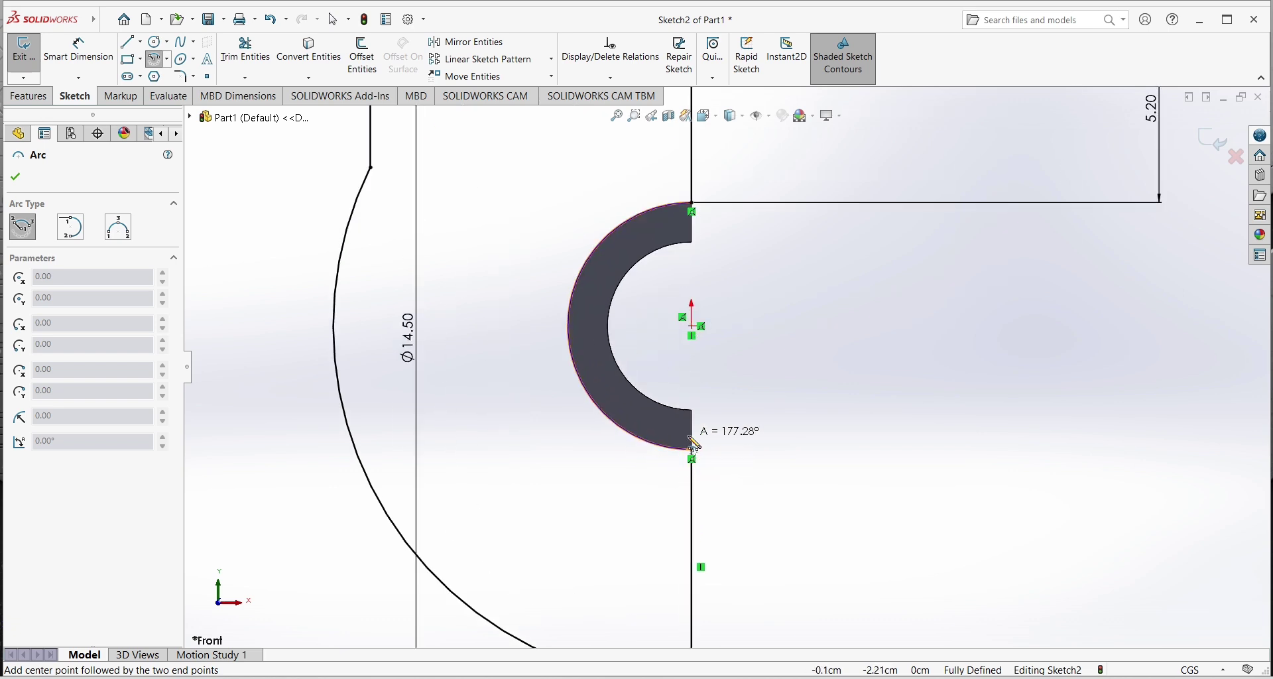
click(693, 456)
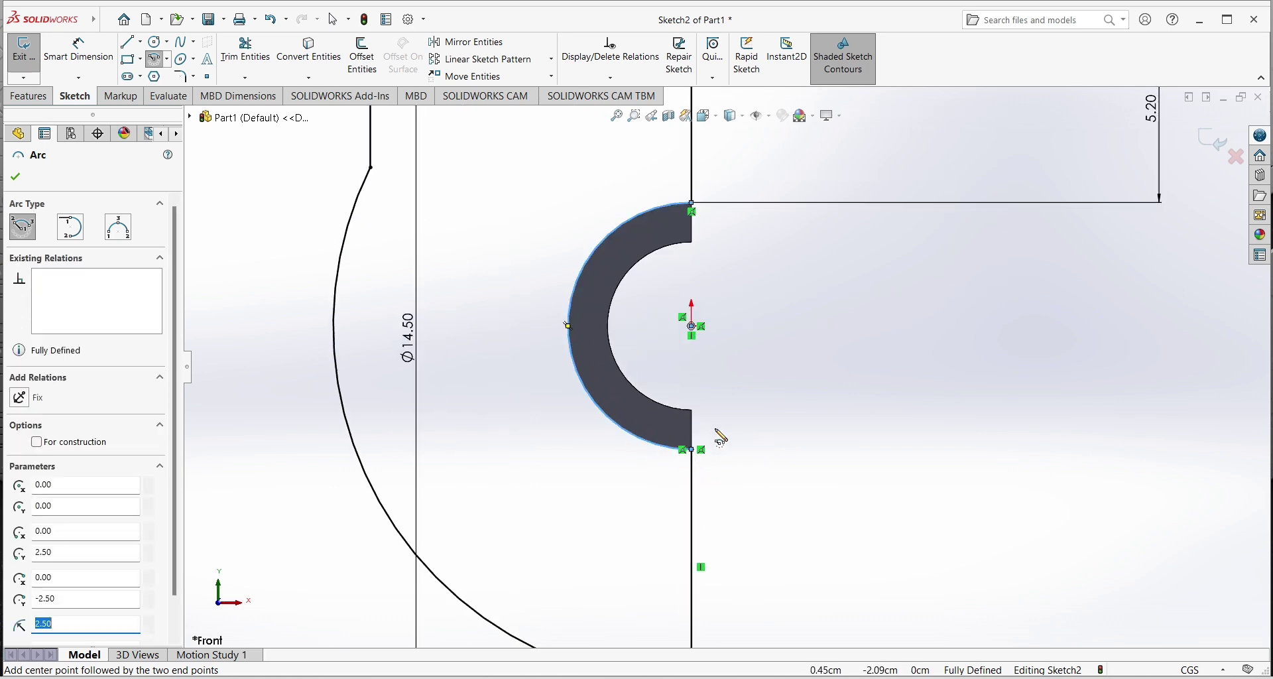
scroll(752, 381, up, 3)
scroll(751, 381, up, 1)
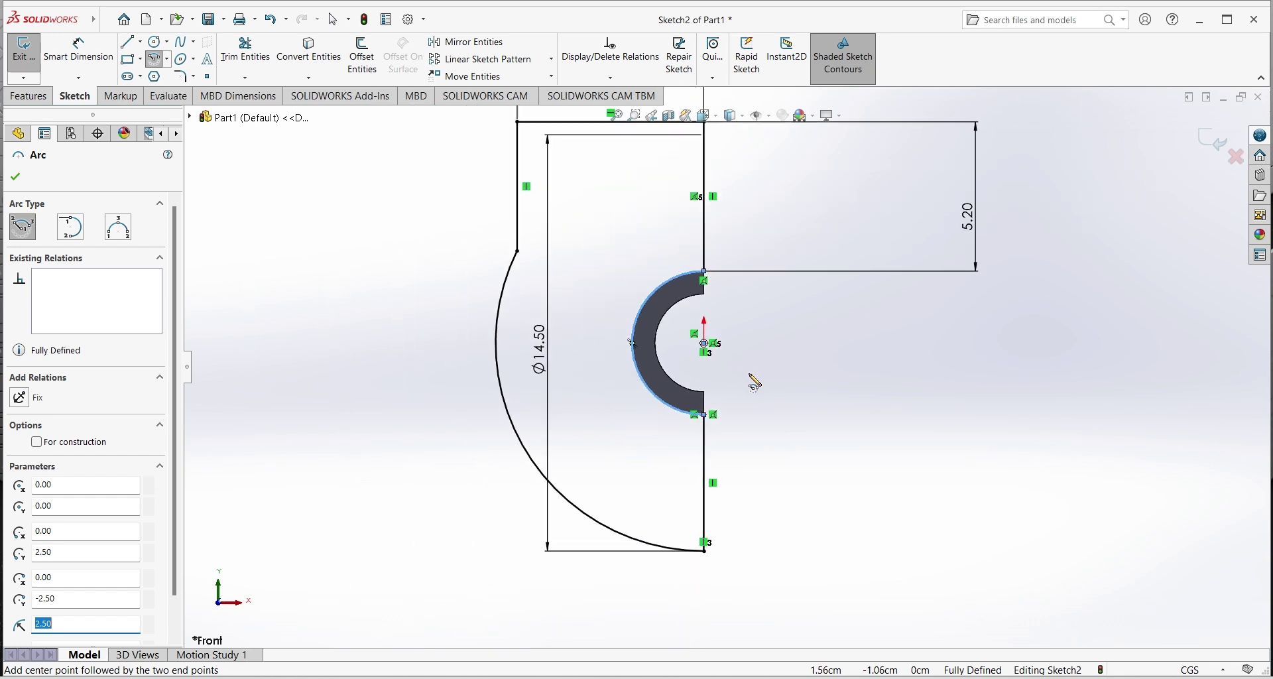
click(16, 175)
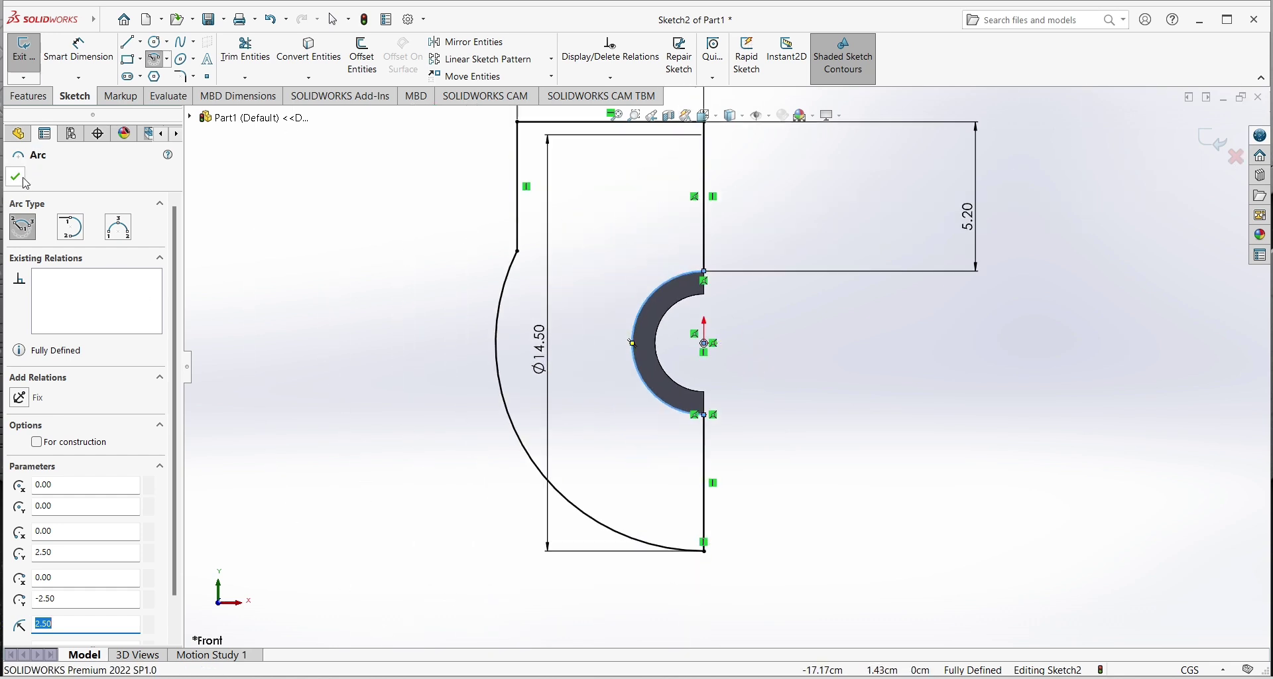
click(30, 95)
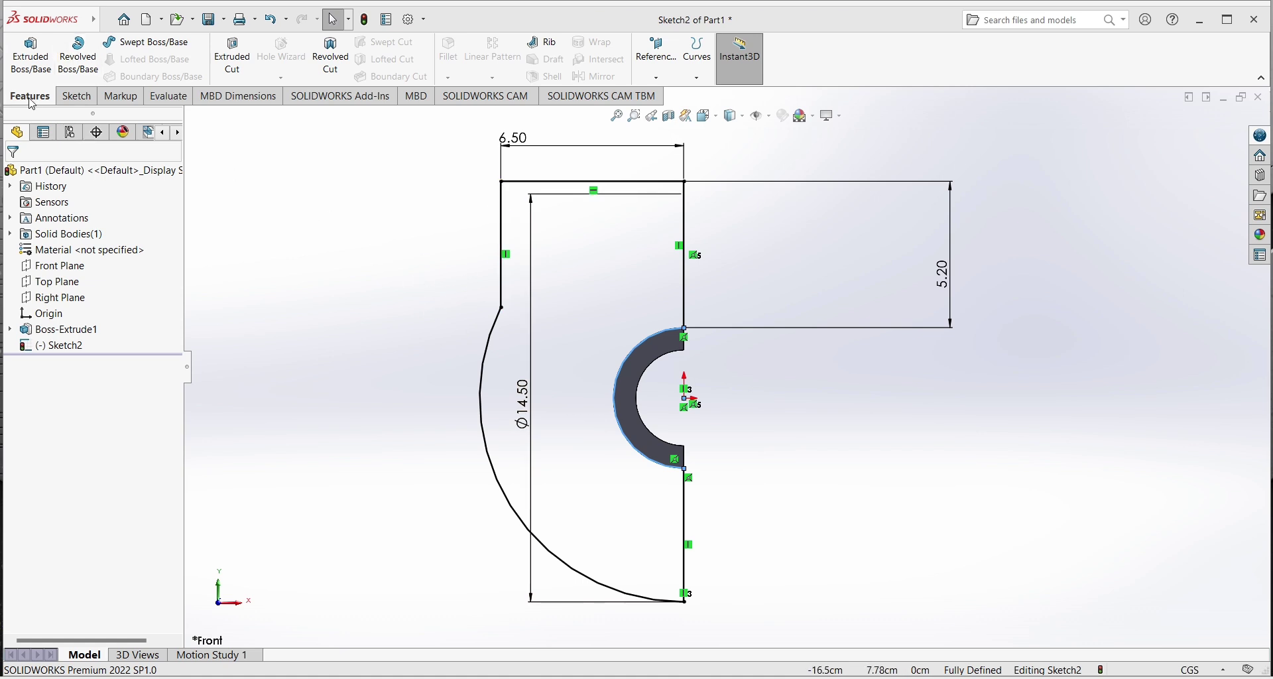
- Extrude the cam plate region Blind 0.5 cm in the reversed direction
click(27, 63)
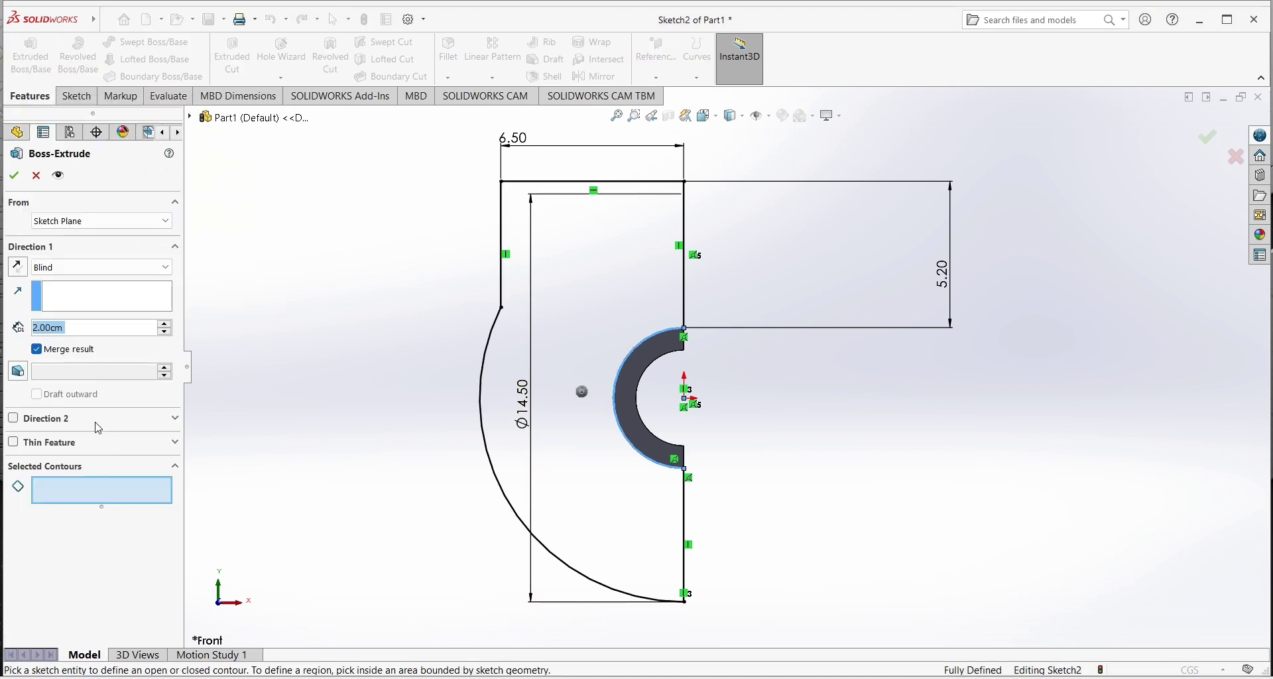
click(108, 496)
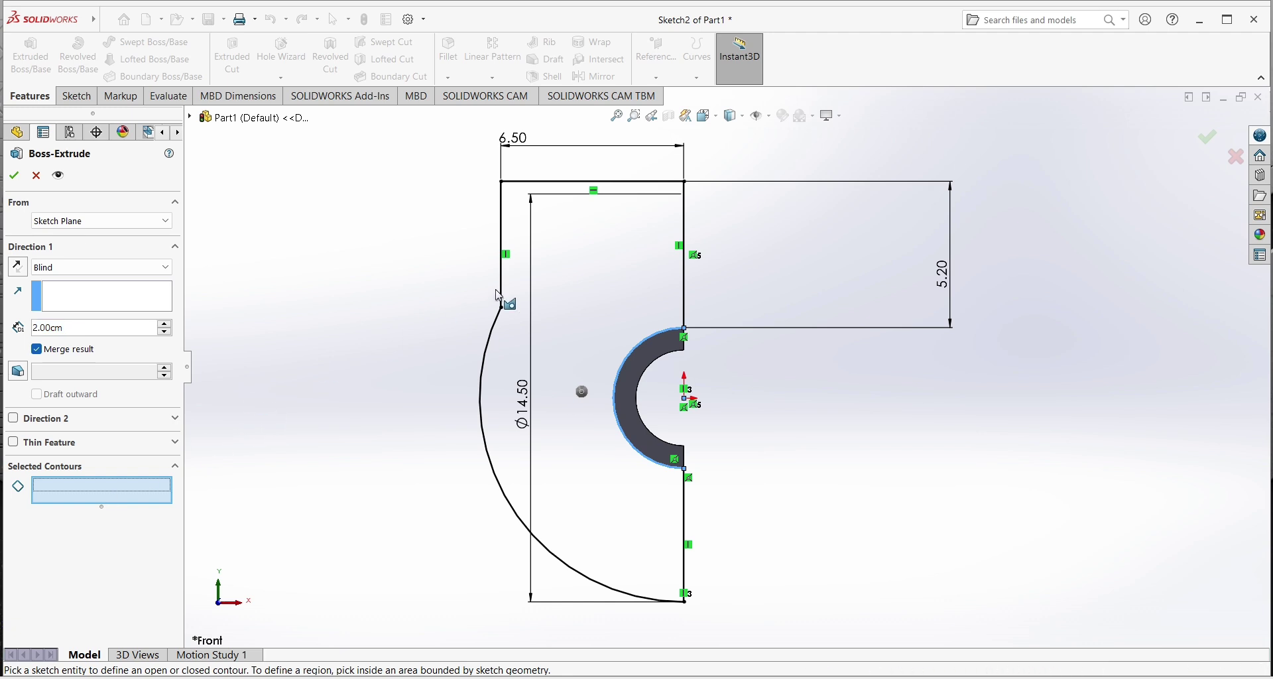
click(548, 293)
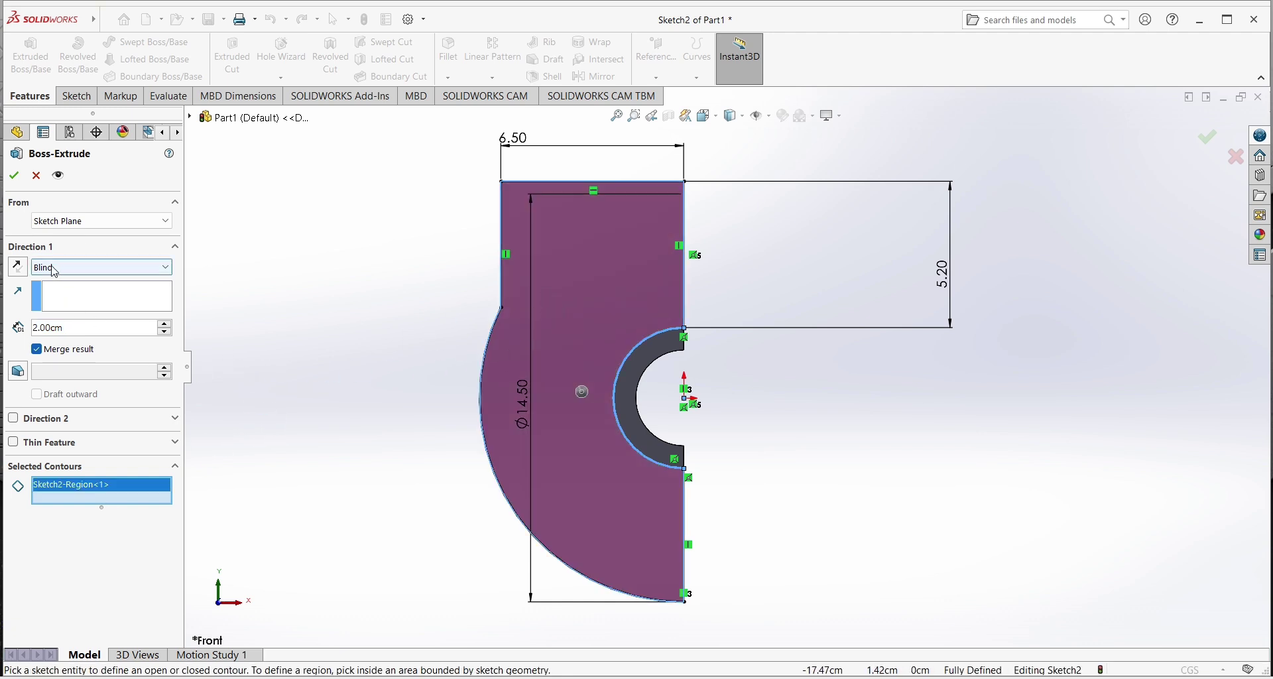
drag(66, 328, 17, 324)
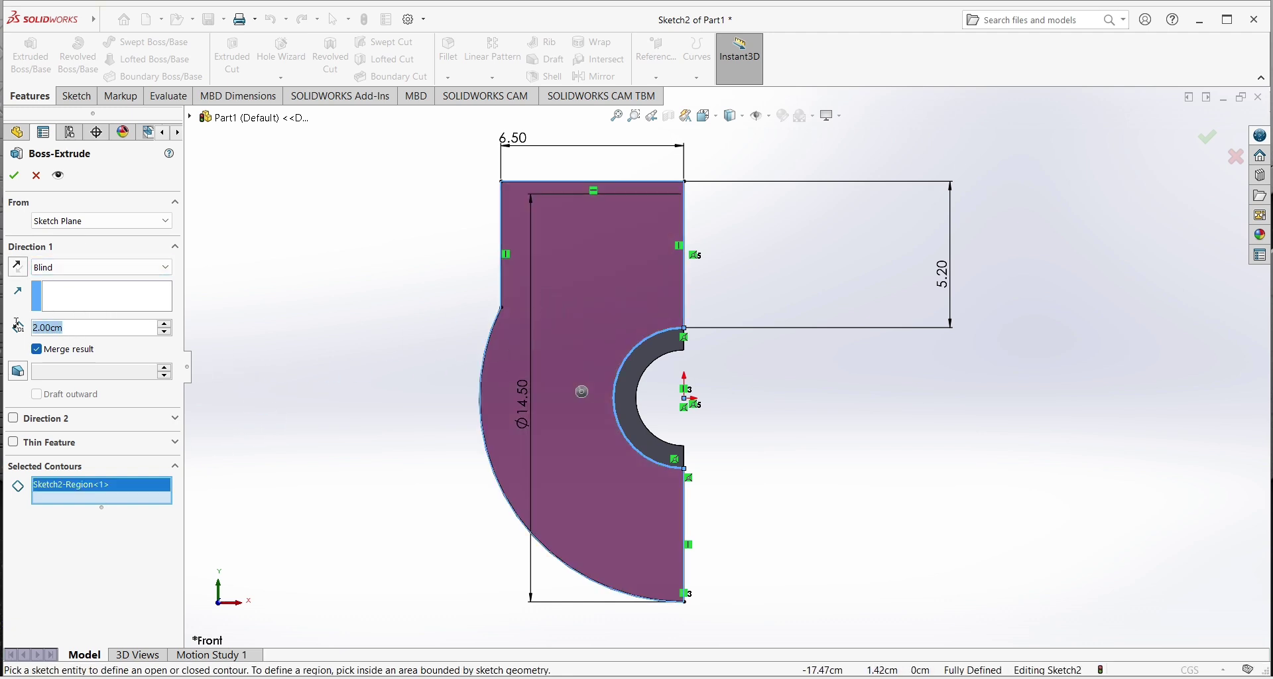
text(0.5)
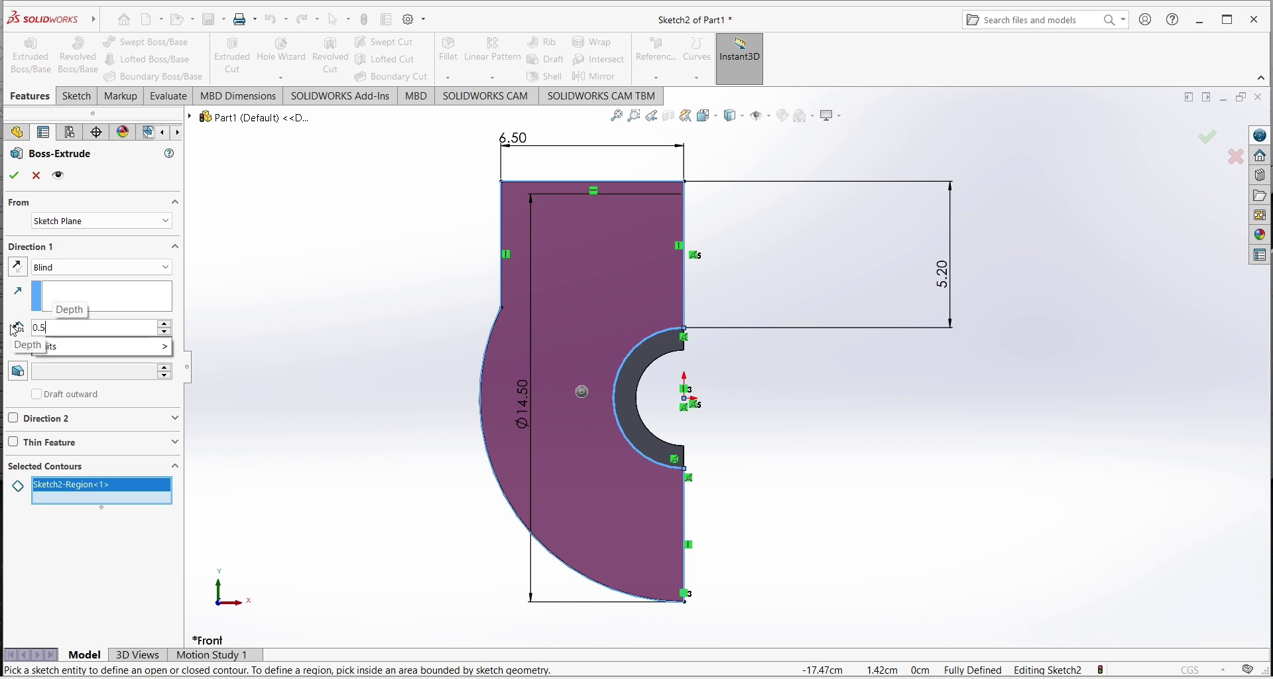
key(Return)
middle_drag(364, 324, 233, 326)
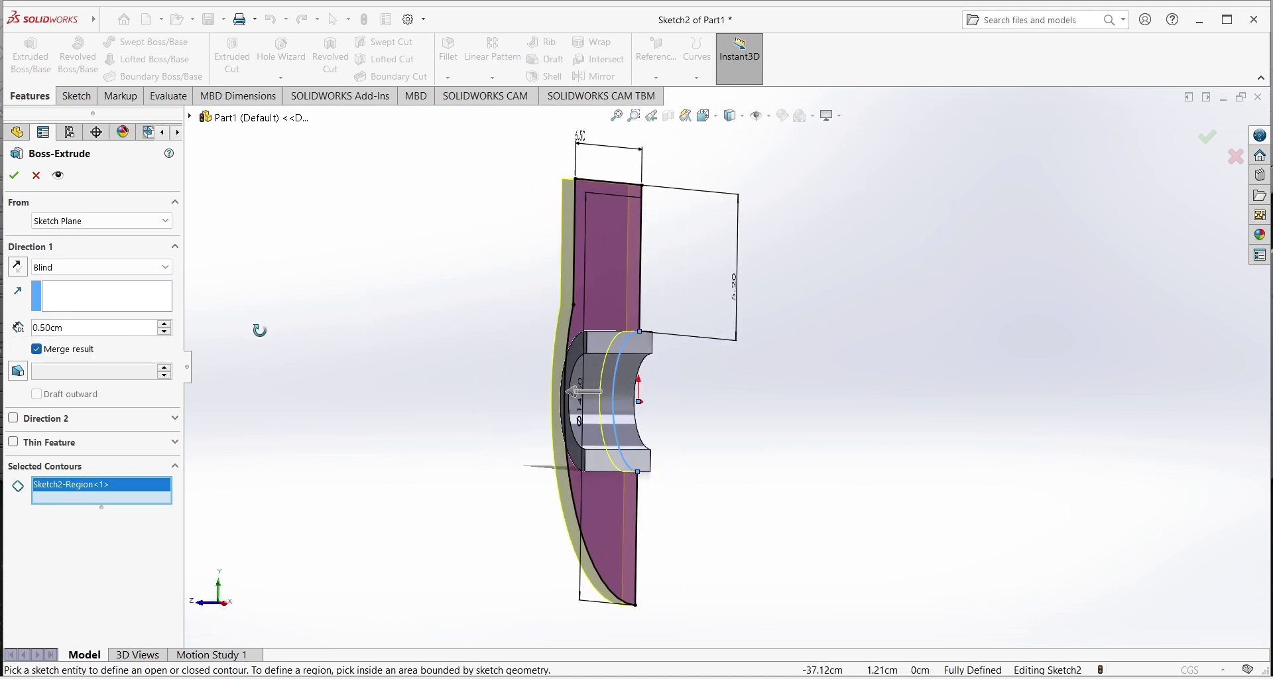
click(18, 267)
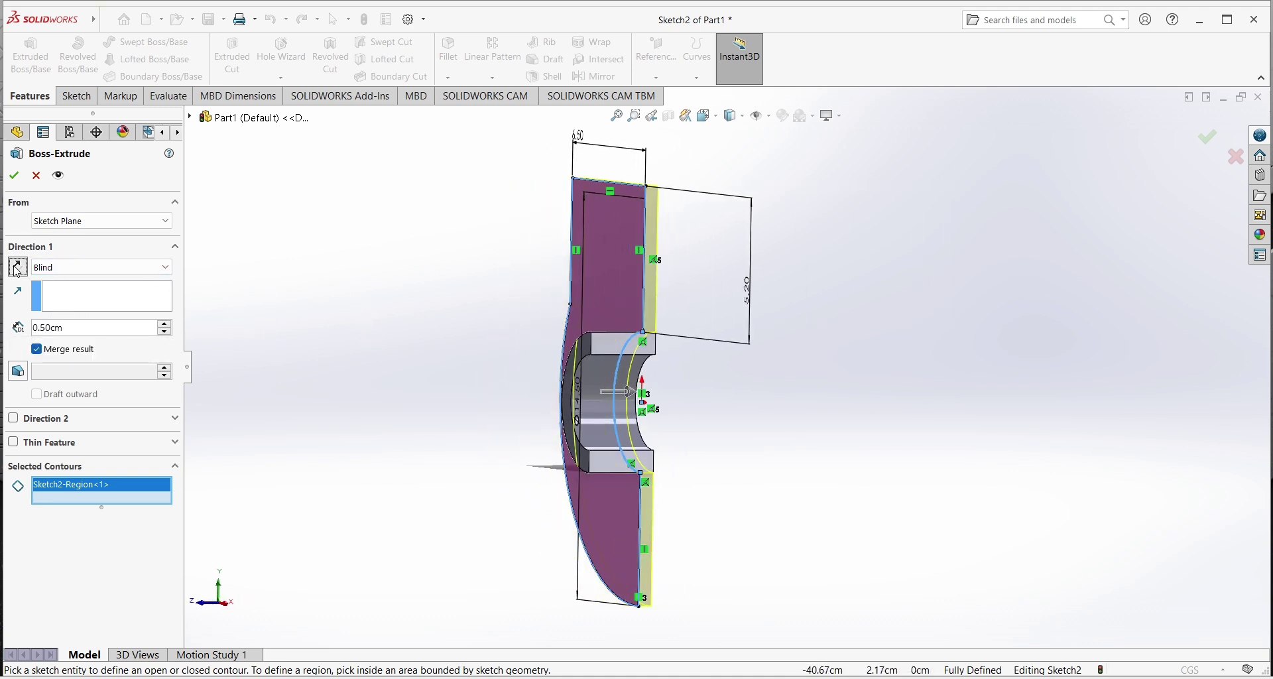
mouse_move(336, 304)
middle_down()
mouse_move(431, 338)
mouse_move(344, 292)
middle_up()
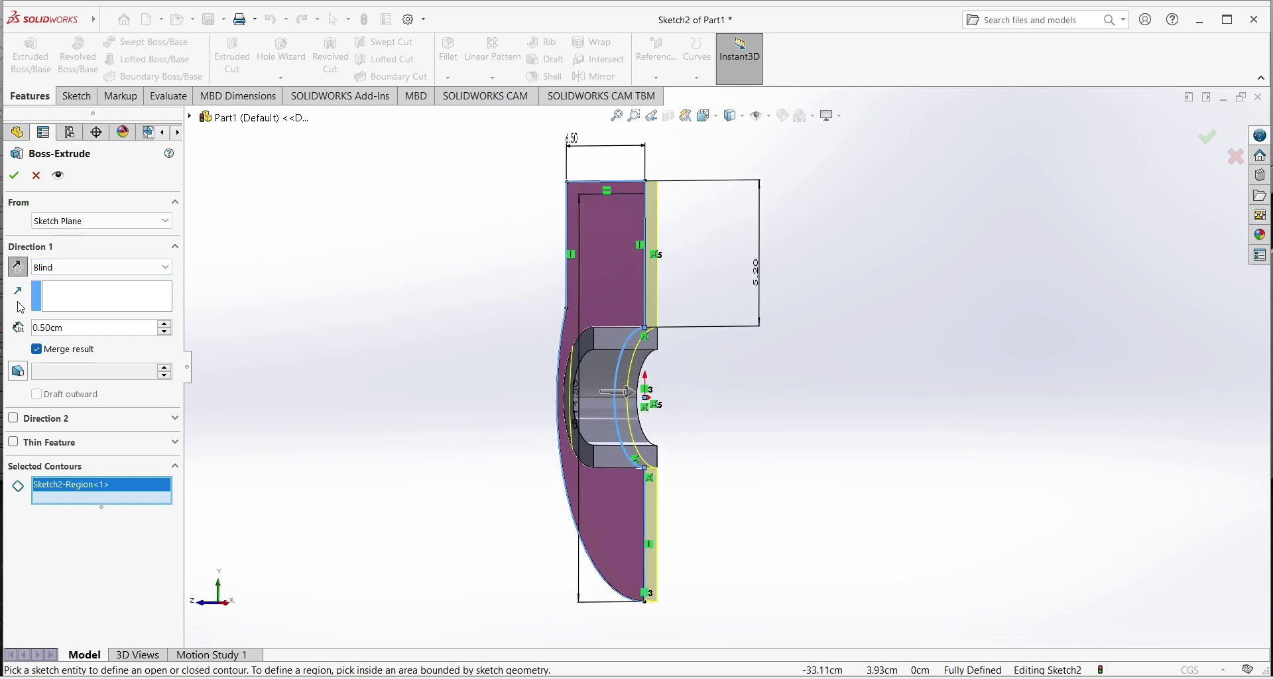
click(14, 175)
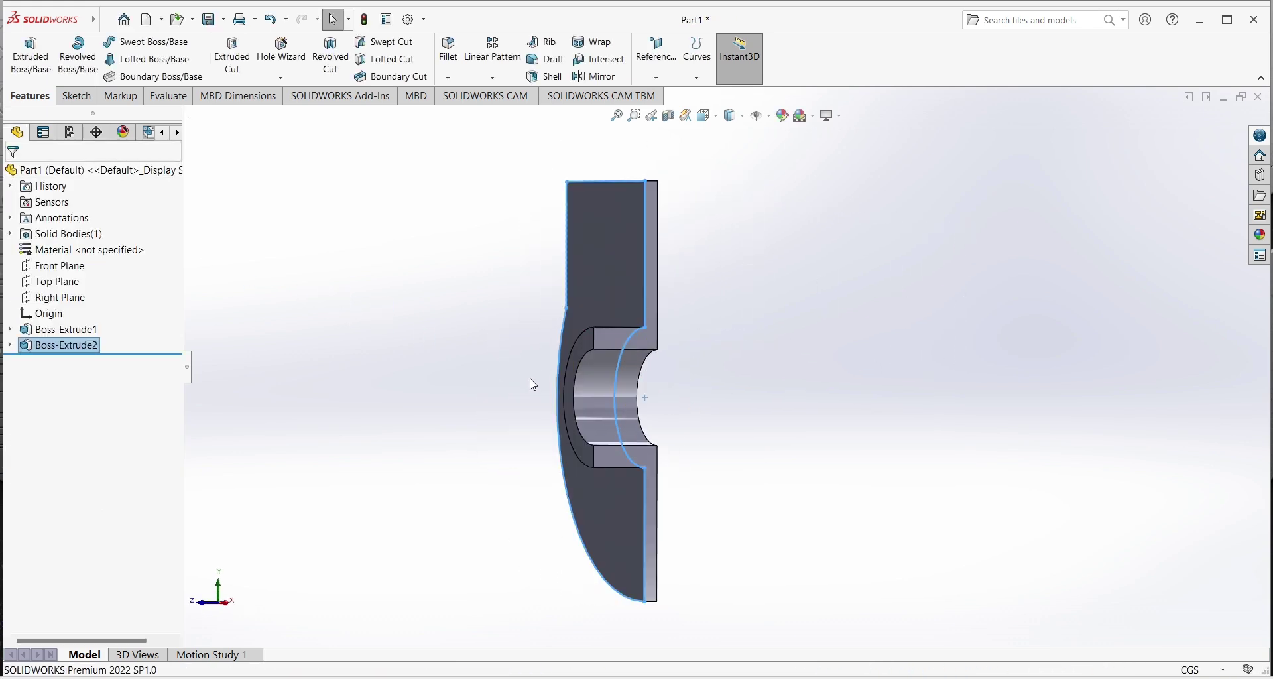
- Inspect the finished part's thickness, then select Front Plane in the design tree
mouse_move(529, 372)
middle_down()
mouse_move(518, 399)
mouse_move(418, 369)
mouse_move(546, 400)
mouse_move(530, 404)
middle_up()
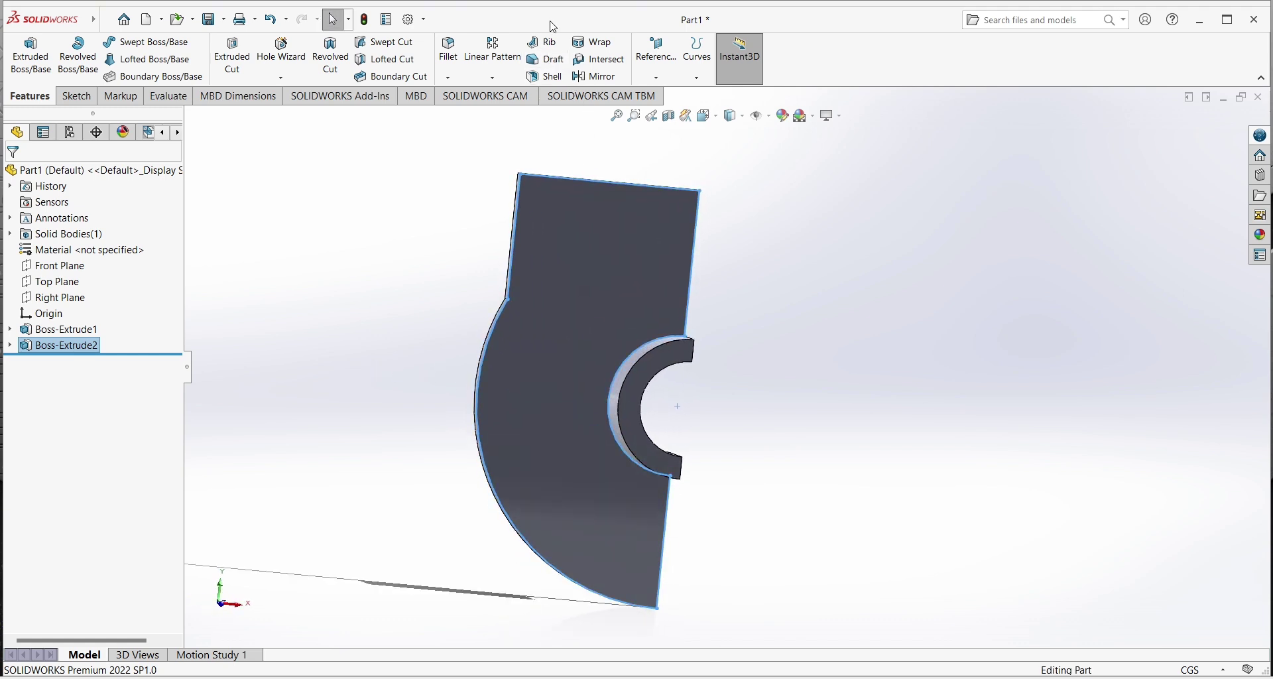
mouse_move(477, 178)
middle_down()
mouse_move(336, 239)
mouse_move(233, 256)
middle_up()
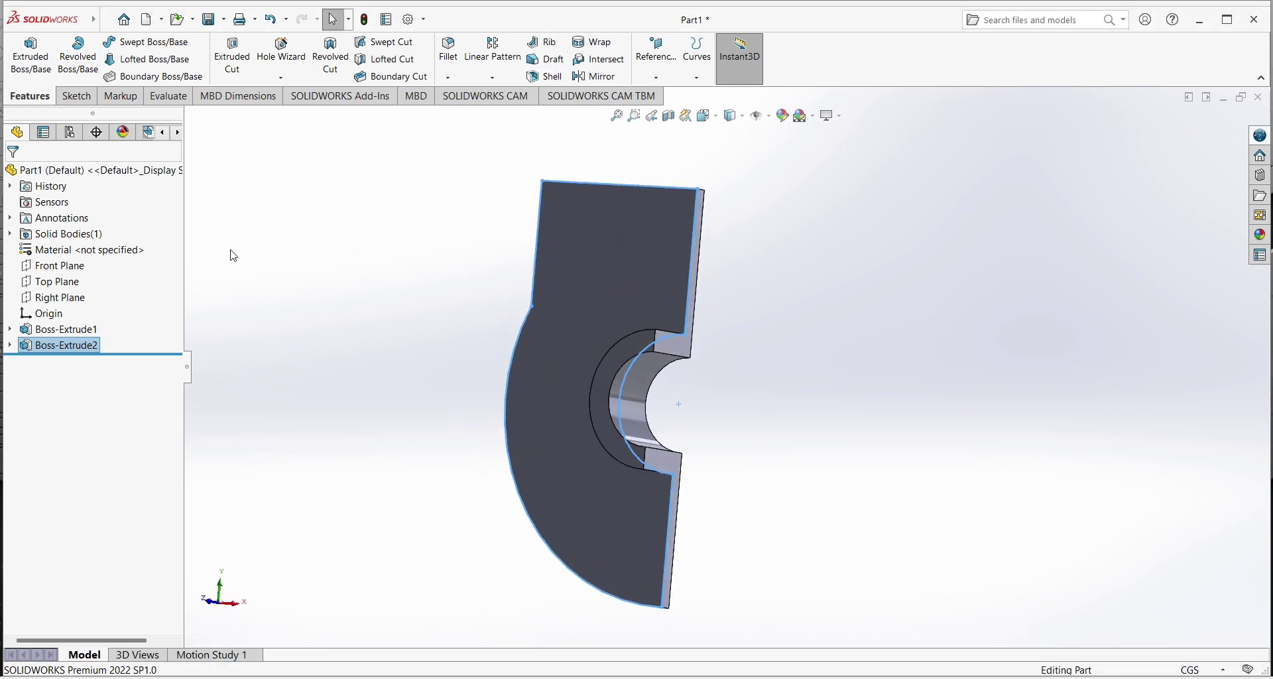
click(50, 269)
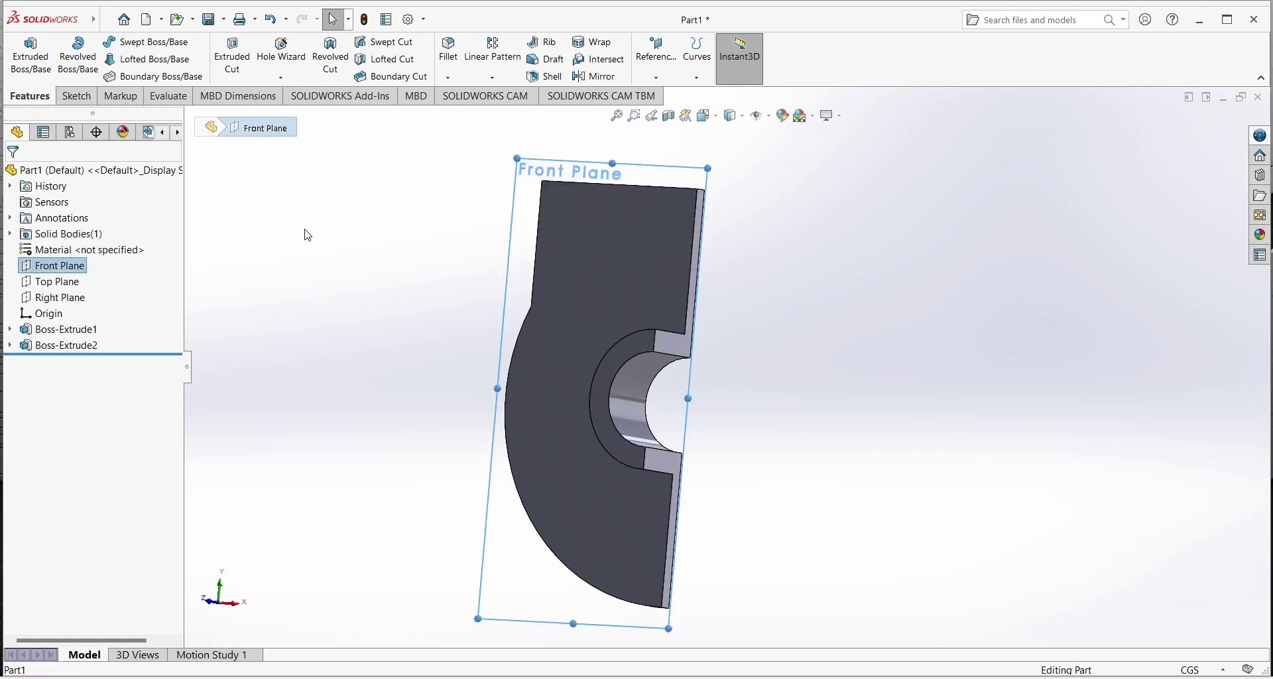
- Create a reference plane offset 4 cm from Front Plane, with Flip offset checked
click(667, 79)
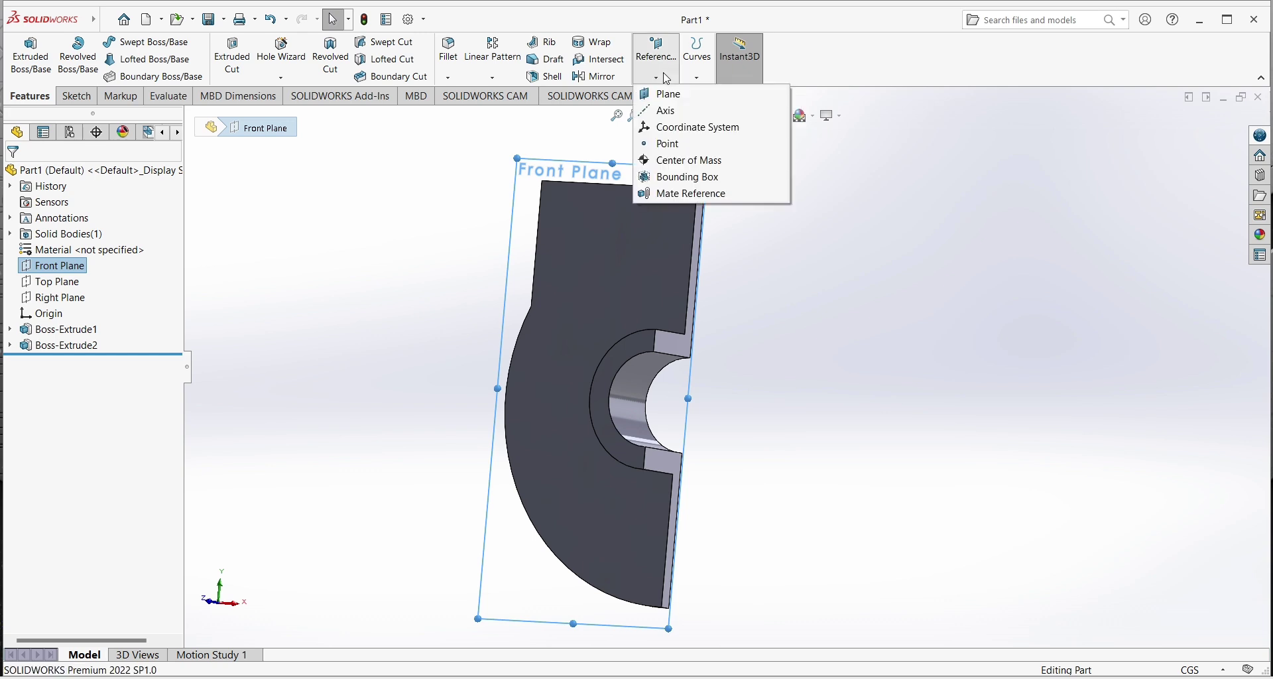
click(663, 94)
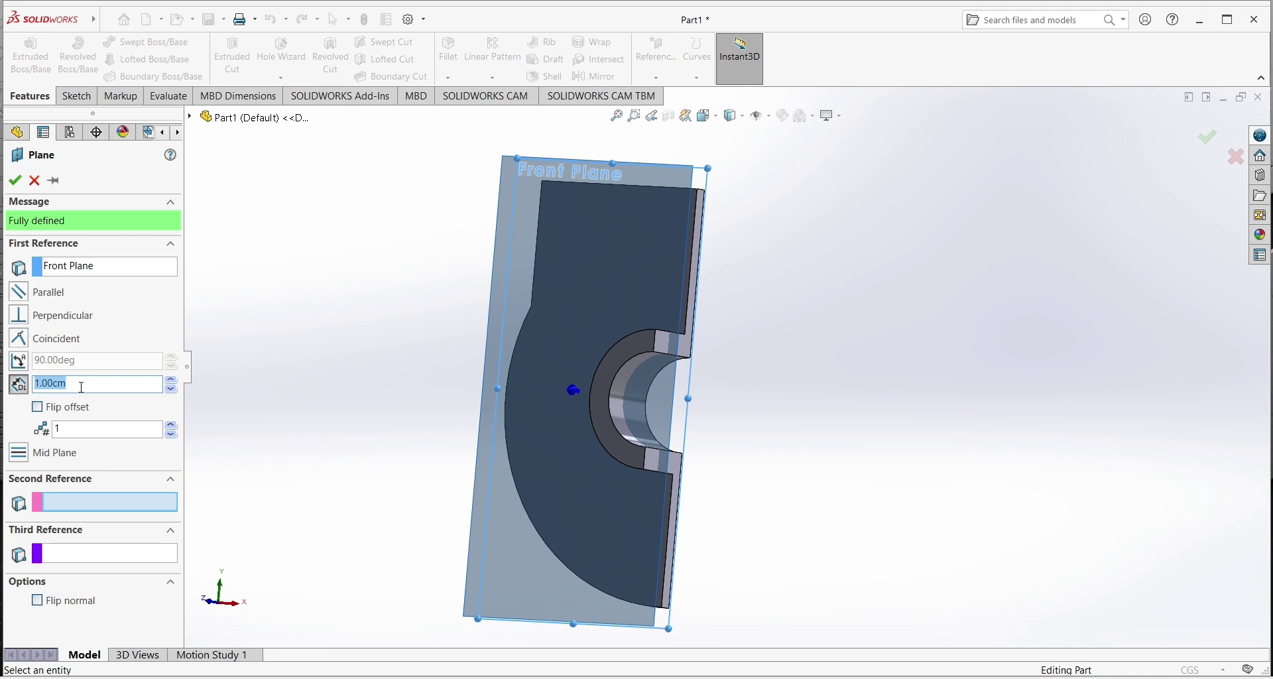
text(4)
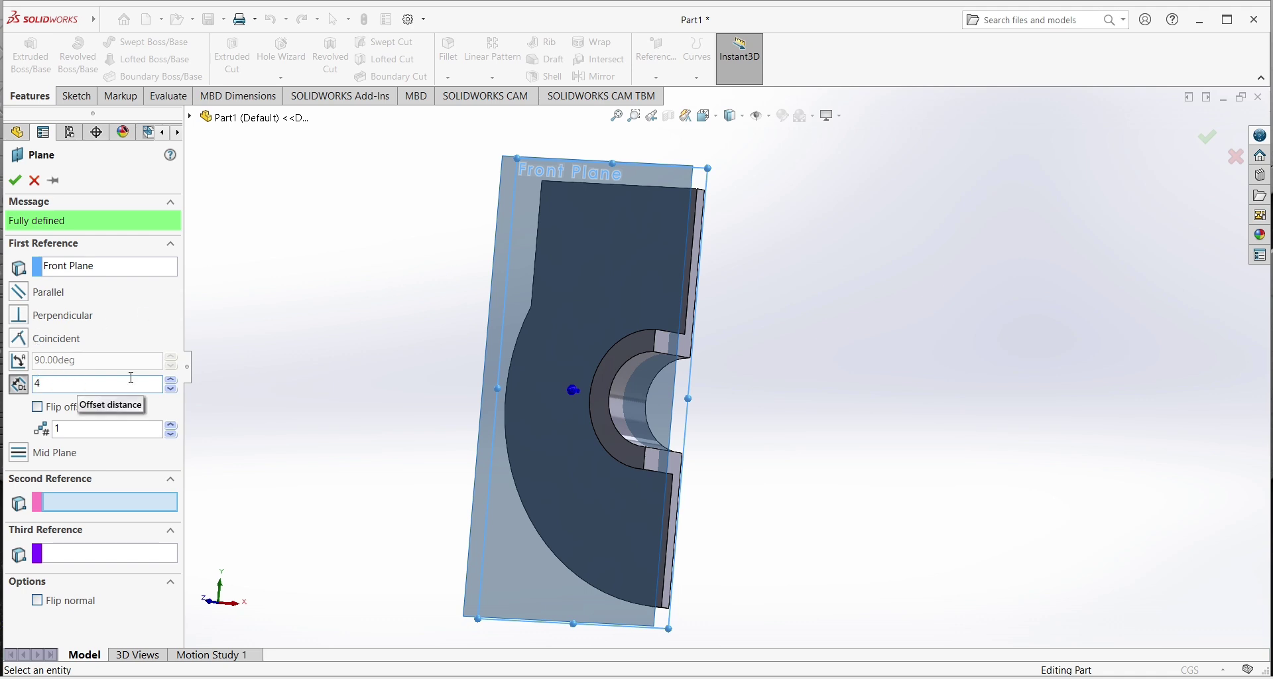
key(Return)
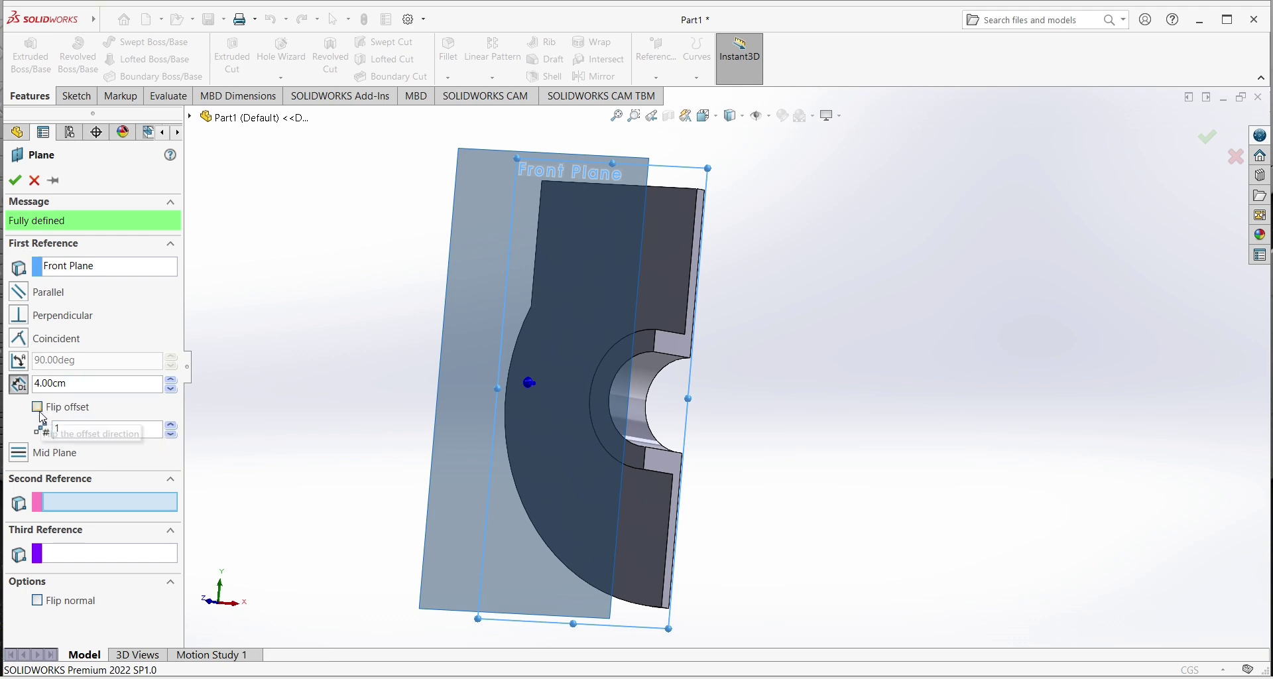
click(66, 409)
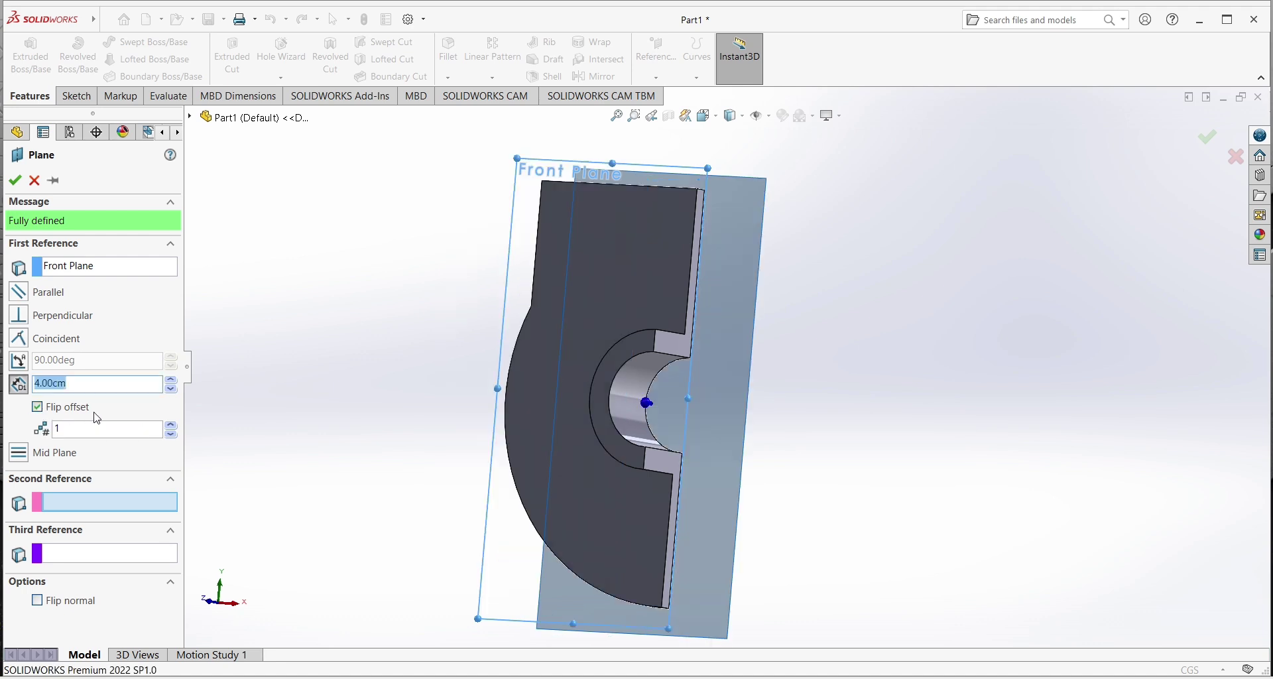
click(15, 180)
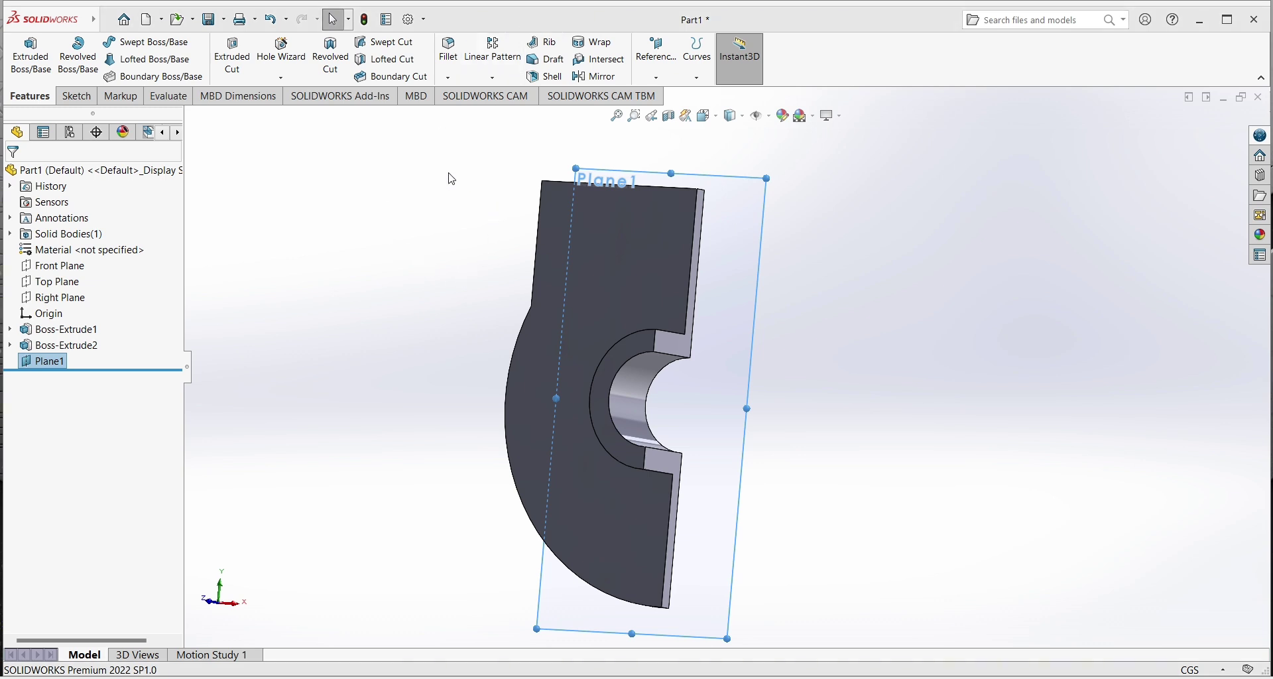
middle_drag(472, 342, 455, 350)
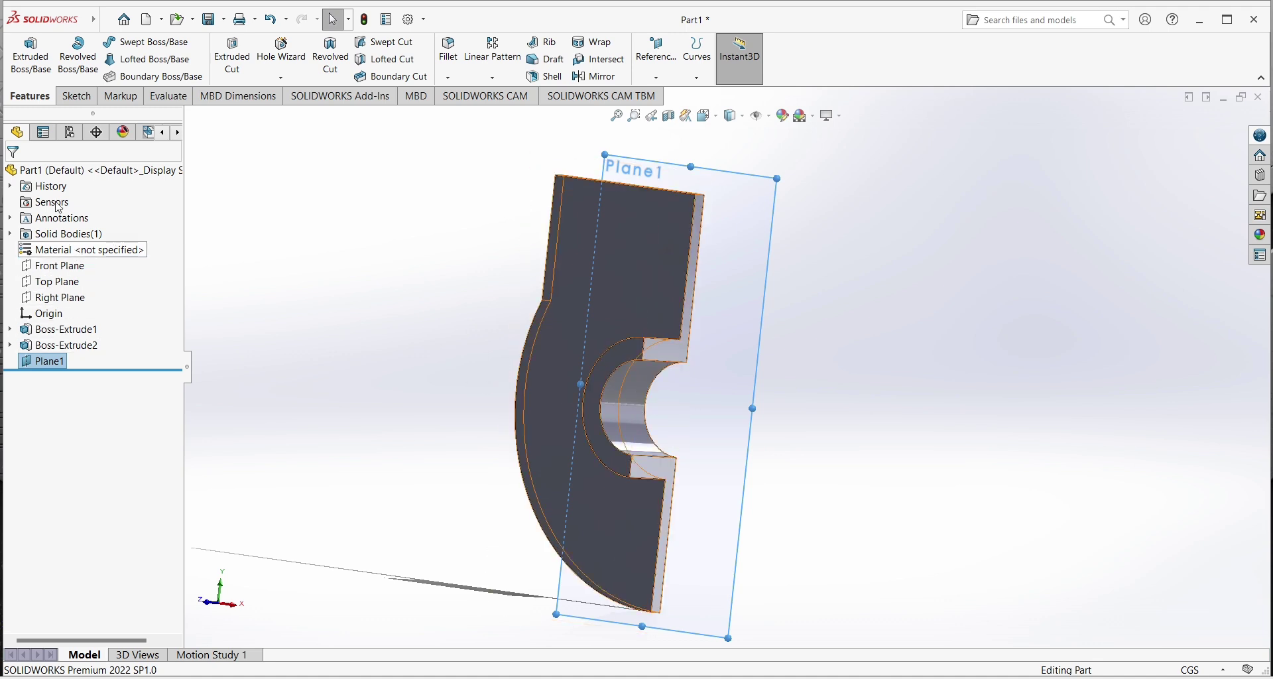
- Mirror the Boss-Extrude2 body across Plane1 as a separate, unmerged body
click(600, 77)
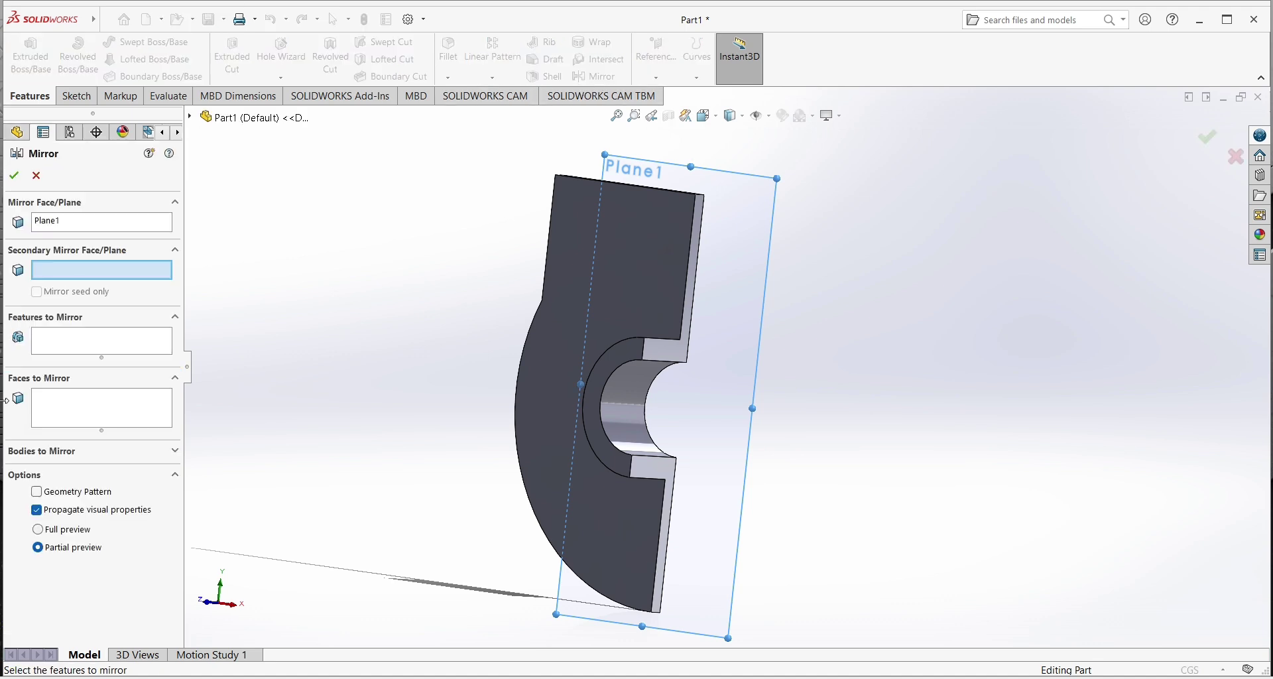
click(61, 456)
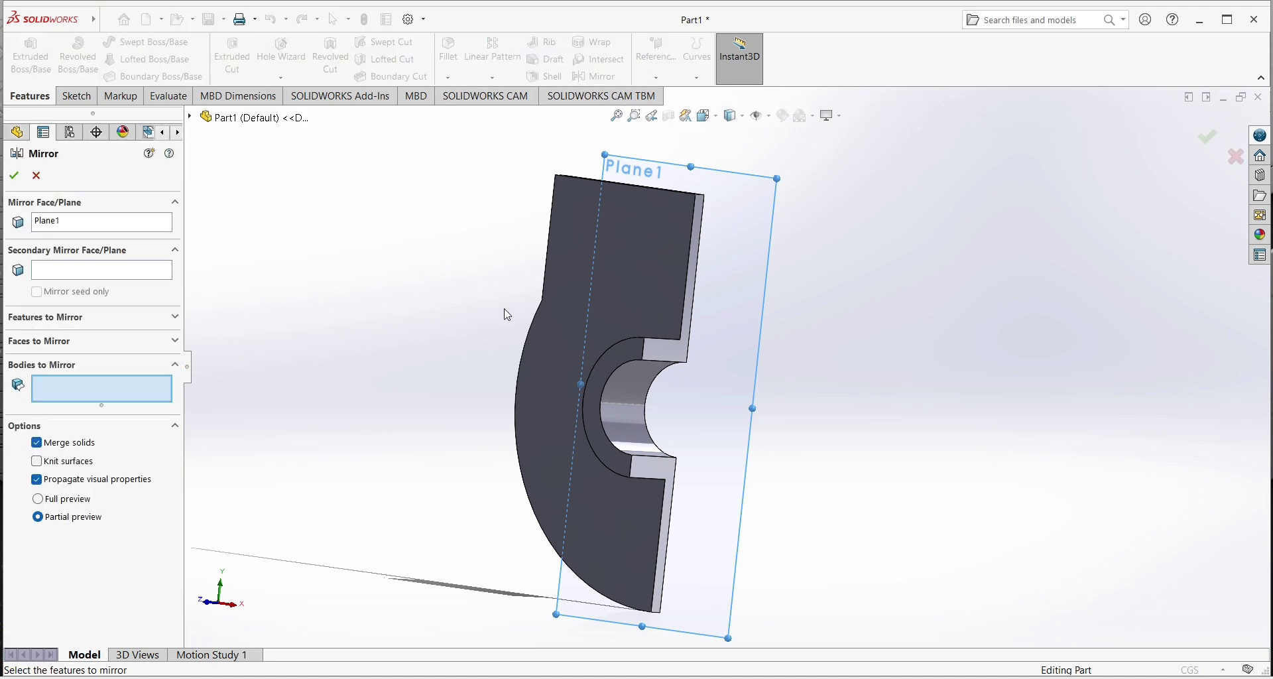
click(578, 312)
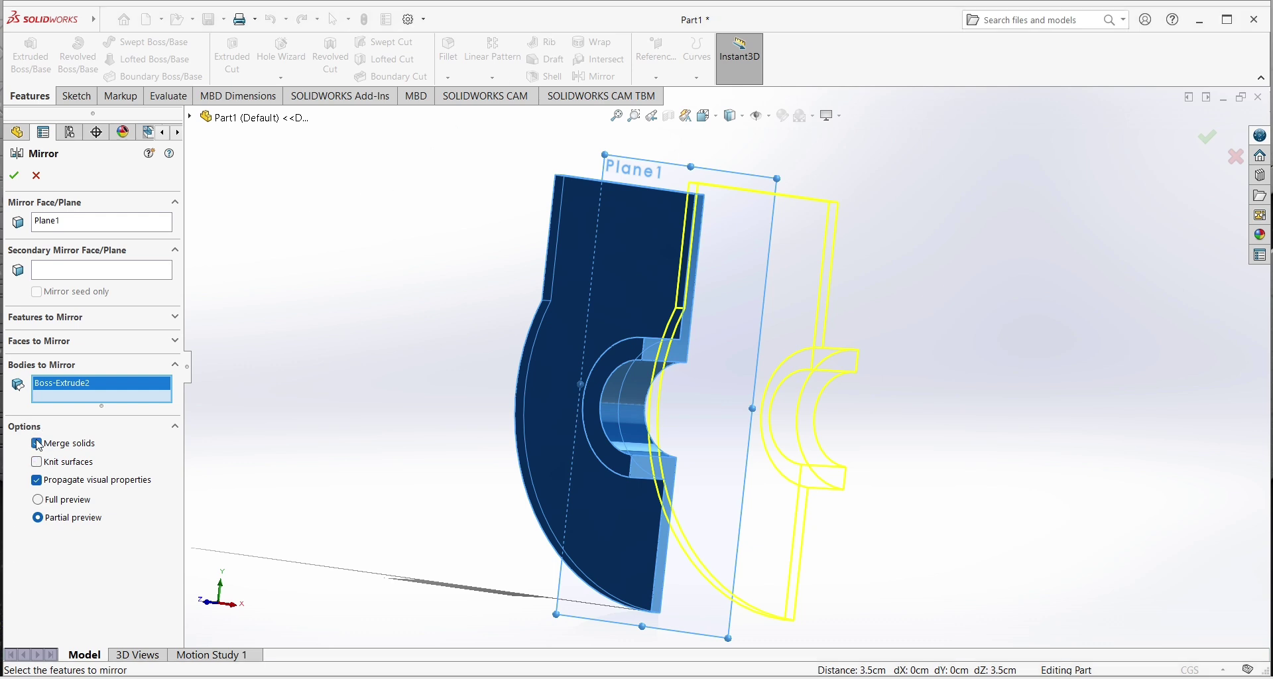
click(24, 180)
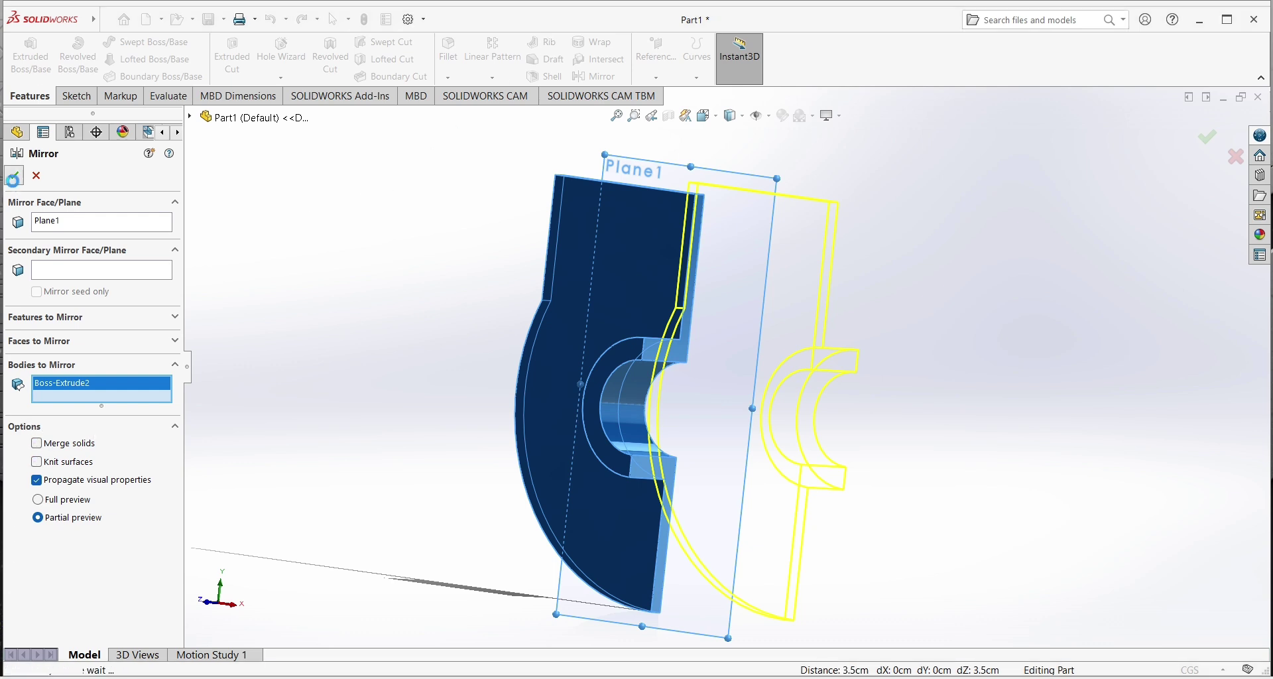
mouse_move(397, 307)
middle_down()
mouse_move(316, 276)
mouse_move(387, 310)
mouse_move(354, 322)
mouse_move(332, 310)
middle_up()
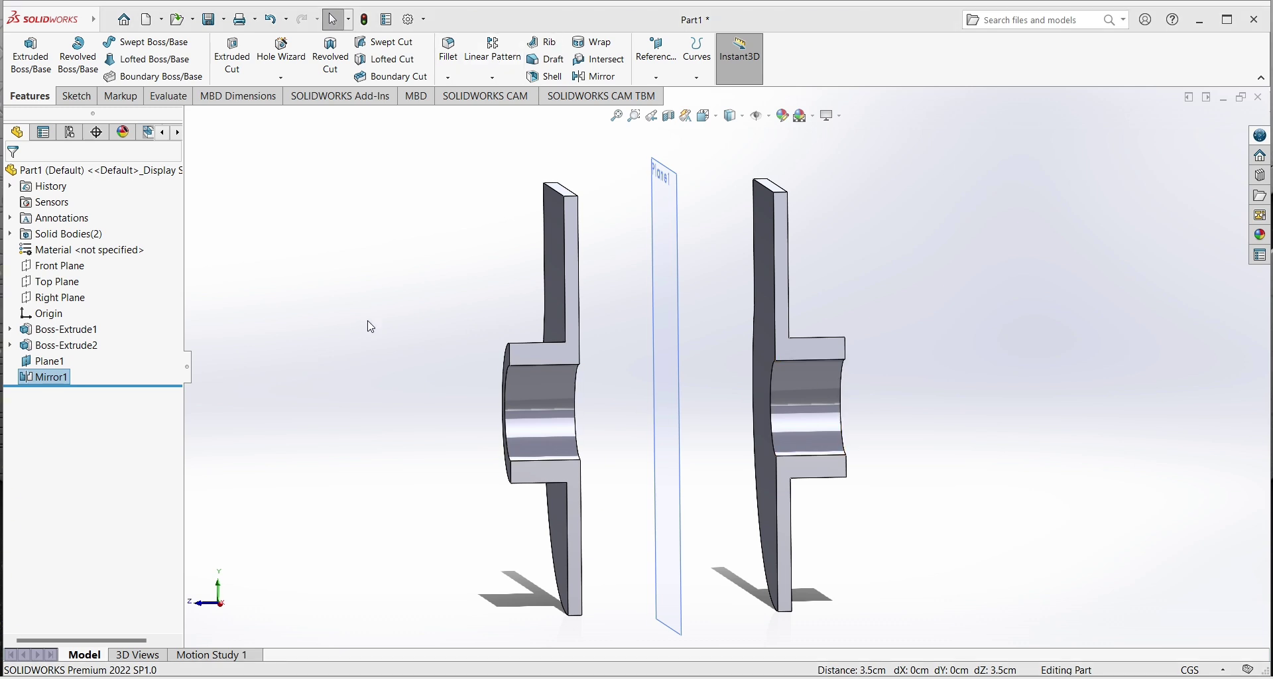
- Start a new sketch on the original body's flat face, viewed straight-on
key(ctrl+2)
click(542, 297)
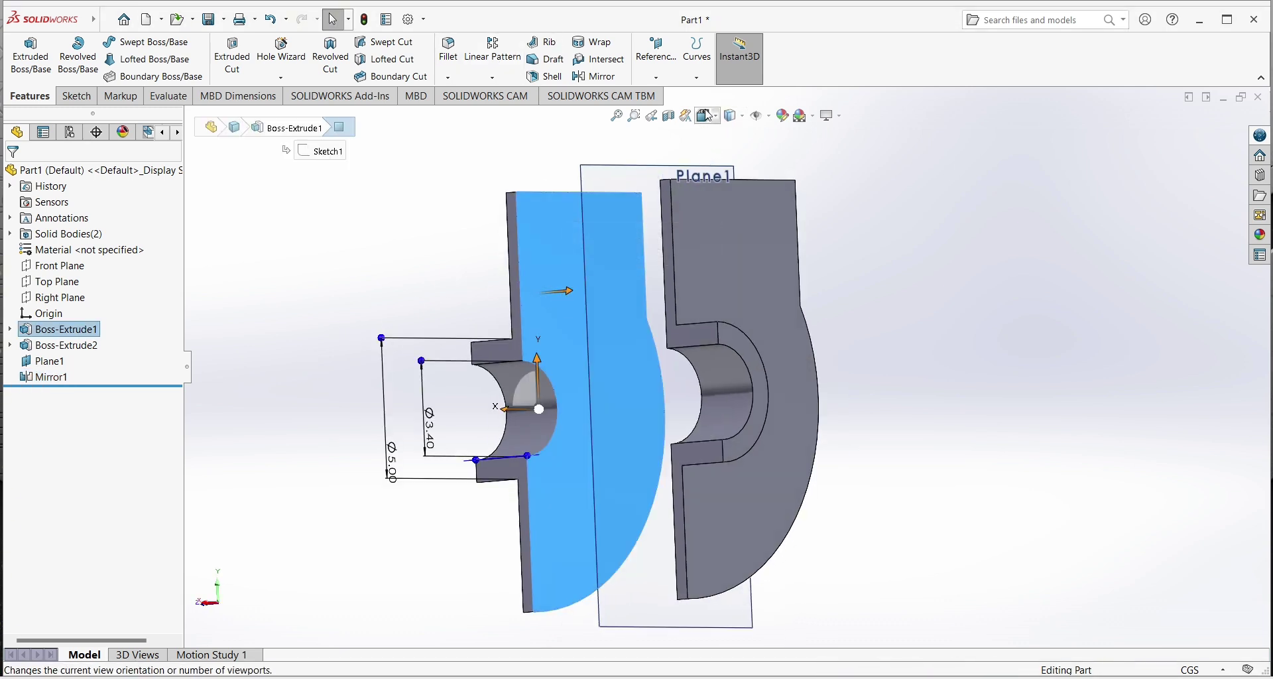
click(548, 254)
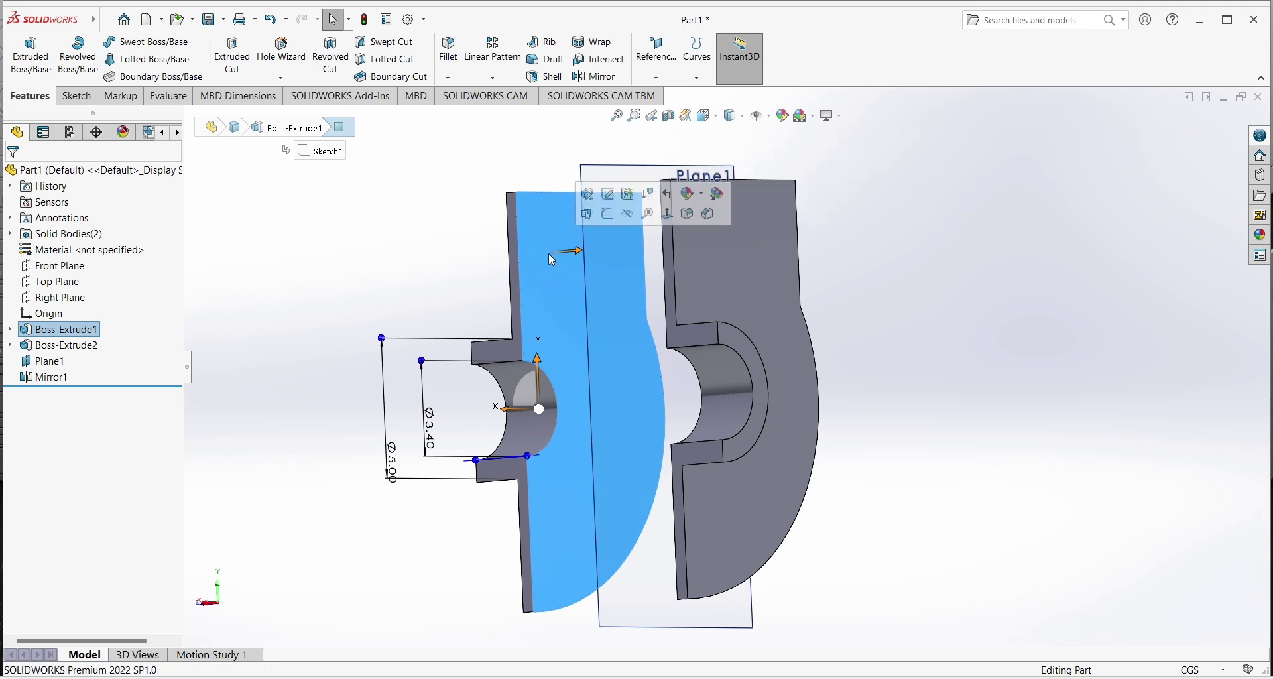
click(607, 220)
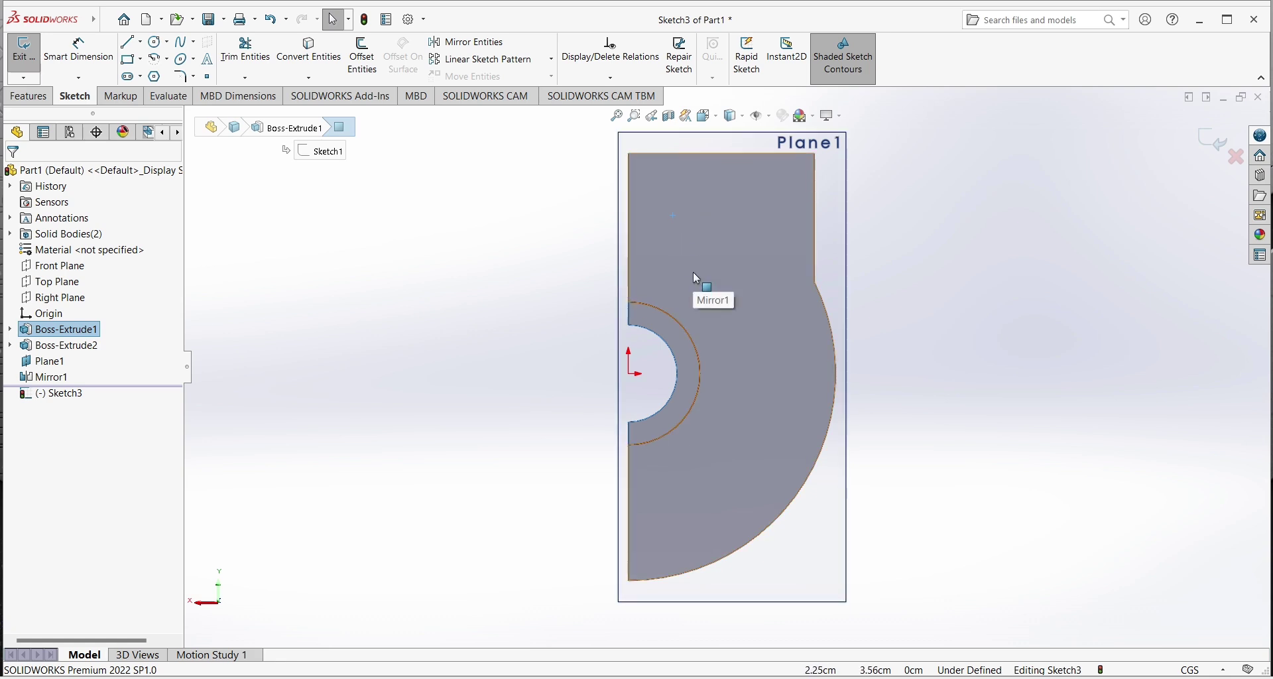
- Draw a 7.25-radius circle centred on the origin in the front-facing sketch
click(718, 118)
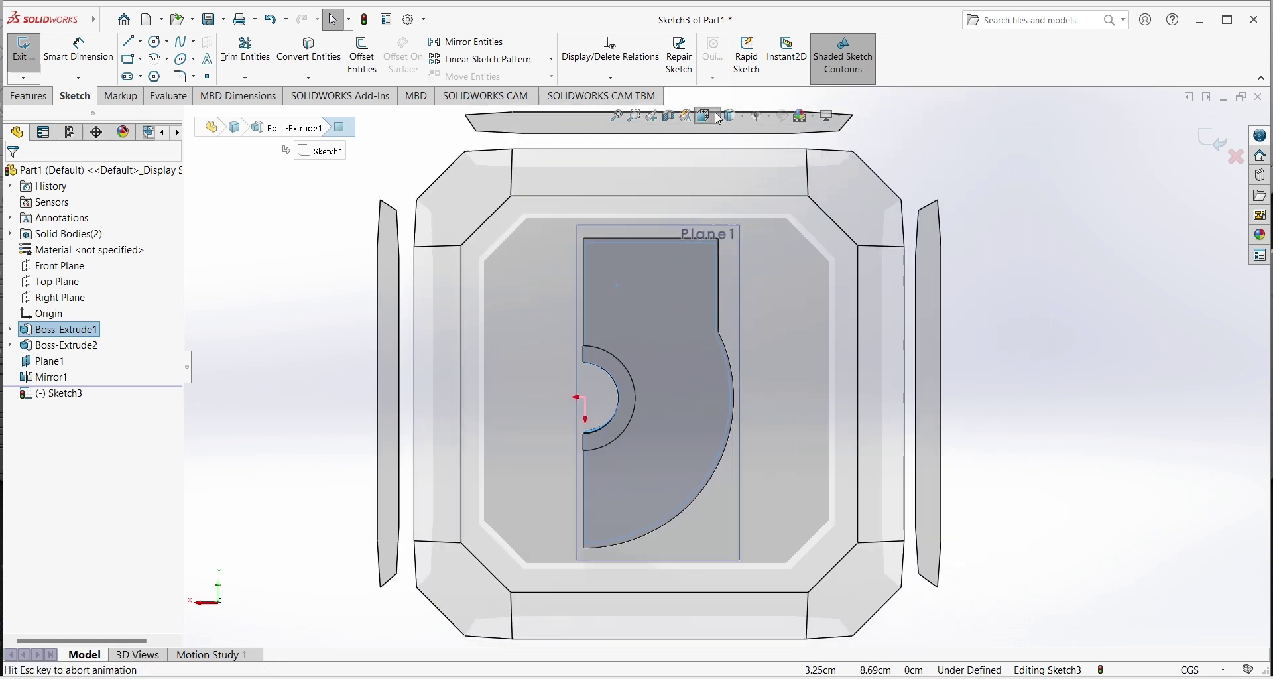
click(783, 190)
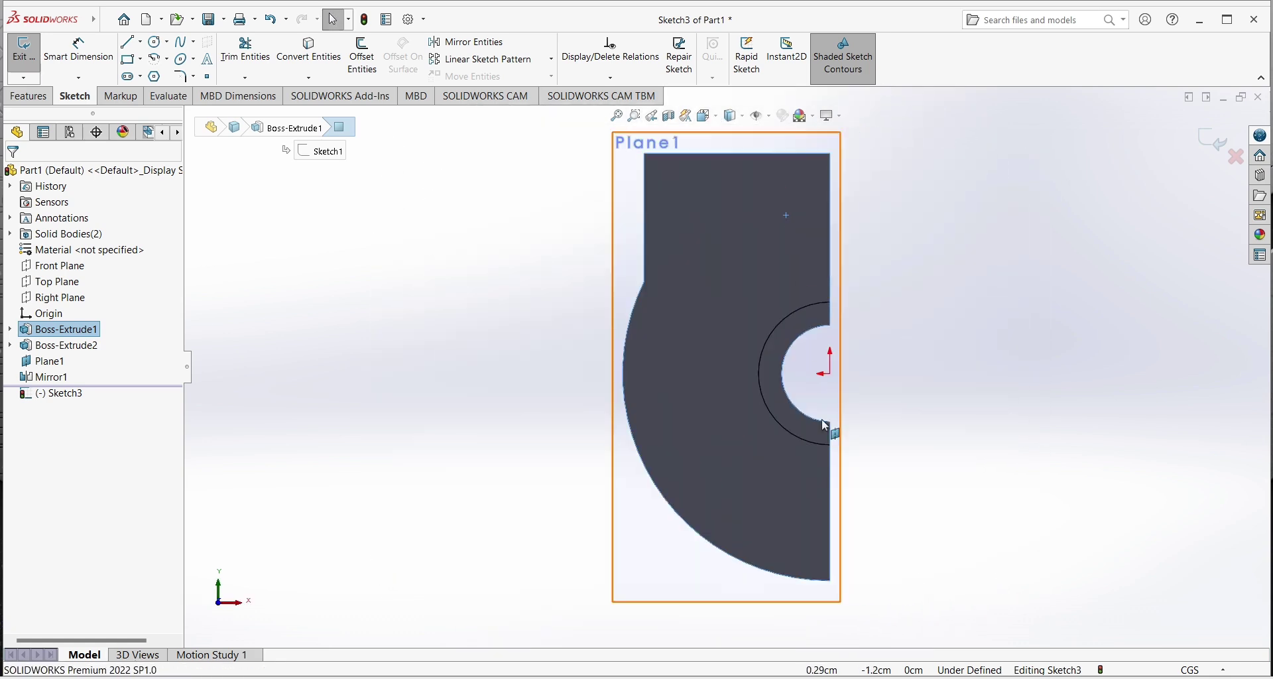
click(156, 42)
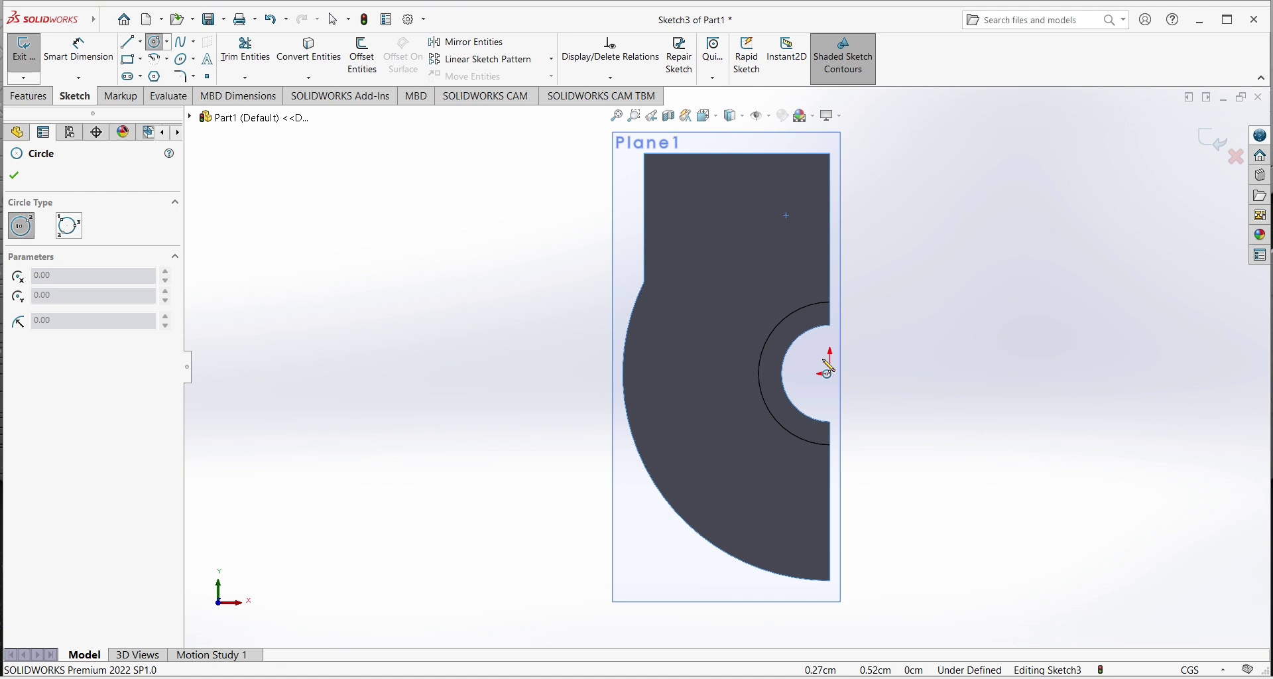
click(829, 373)
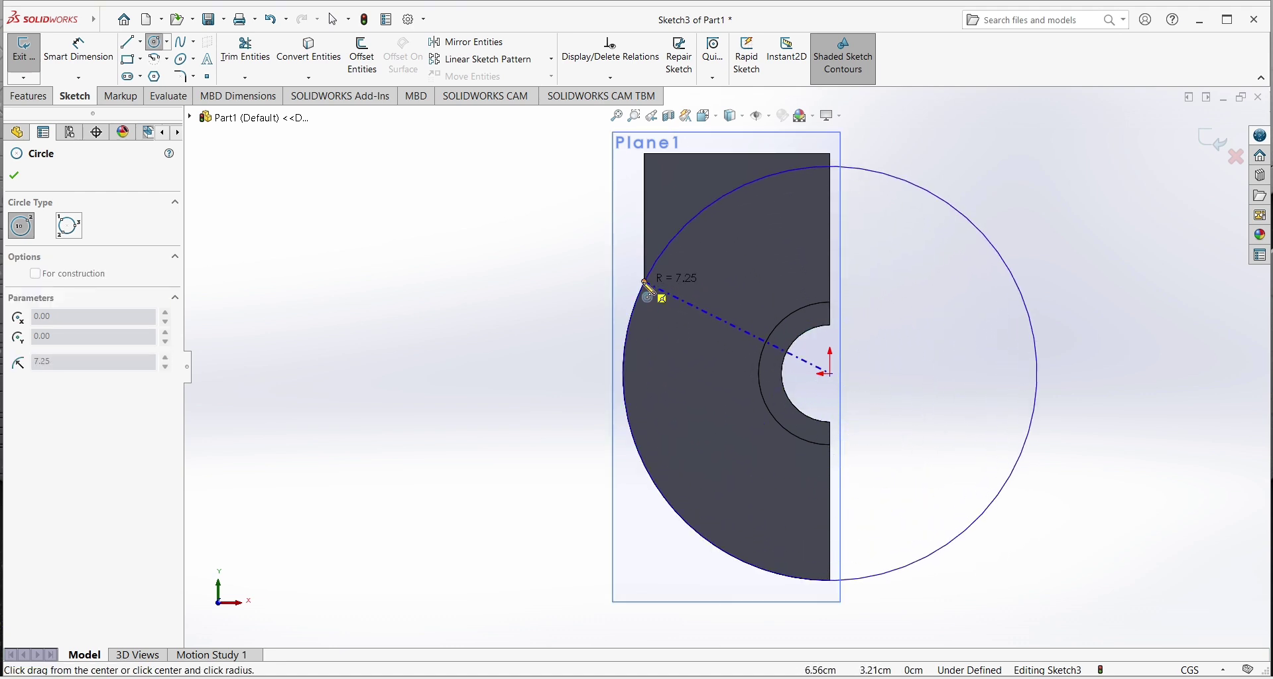
click(645, 284)
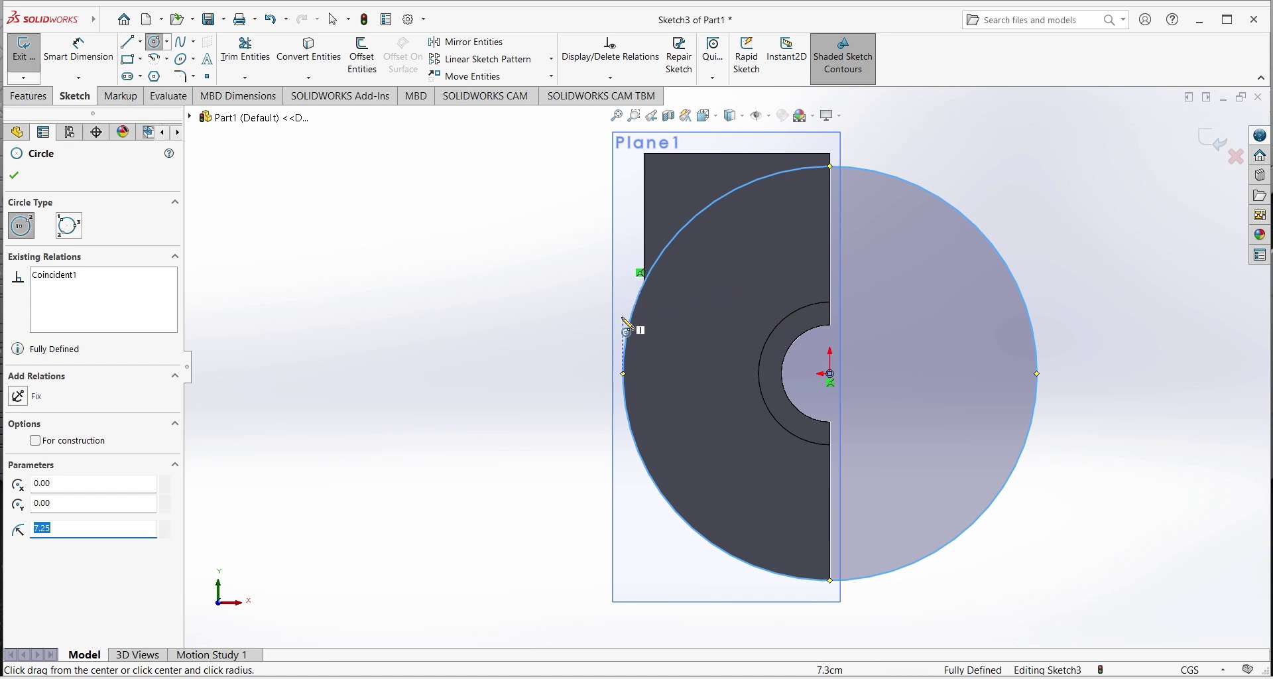
right_click(659, 335)
click(687, 340)
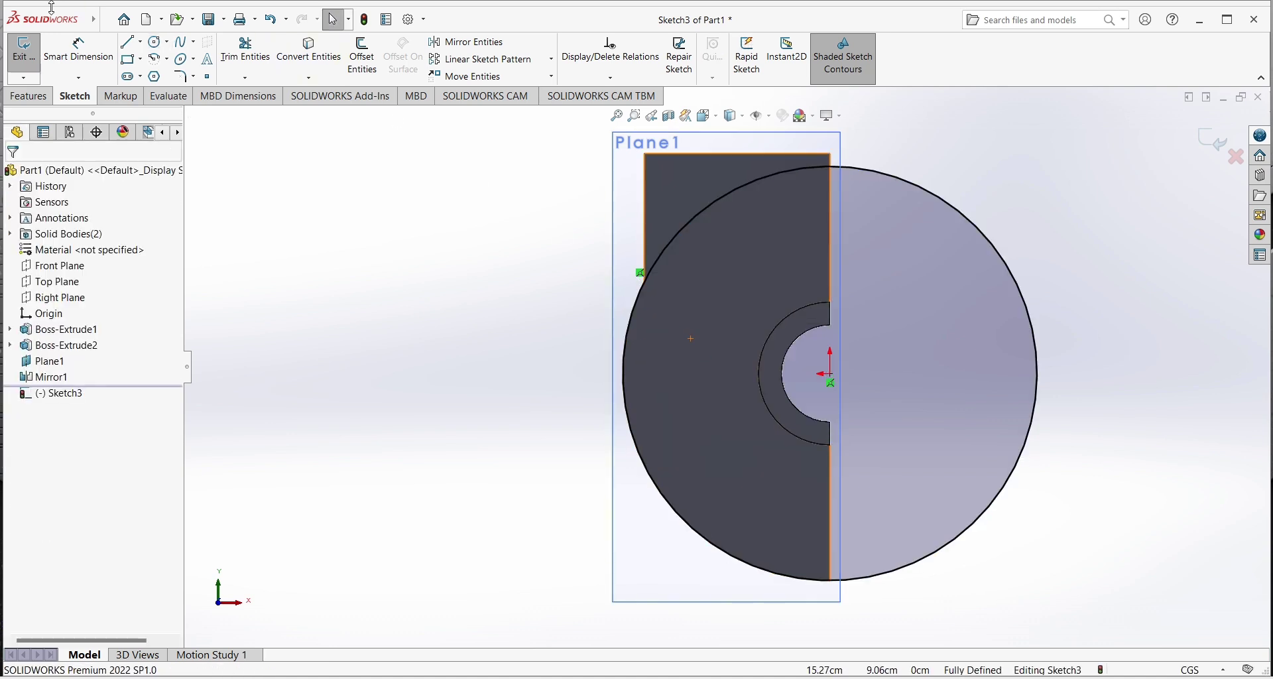
- Draw lines from the circle up to the top edge, across, and back down
click(128, 42)
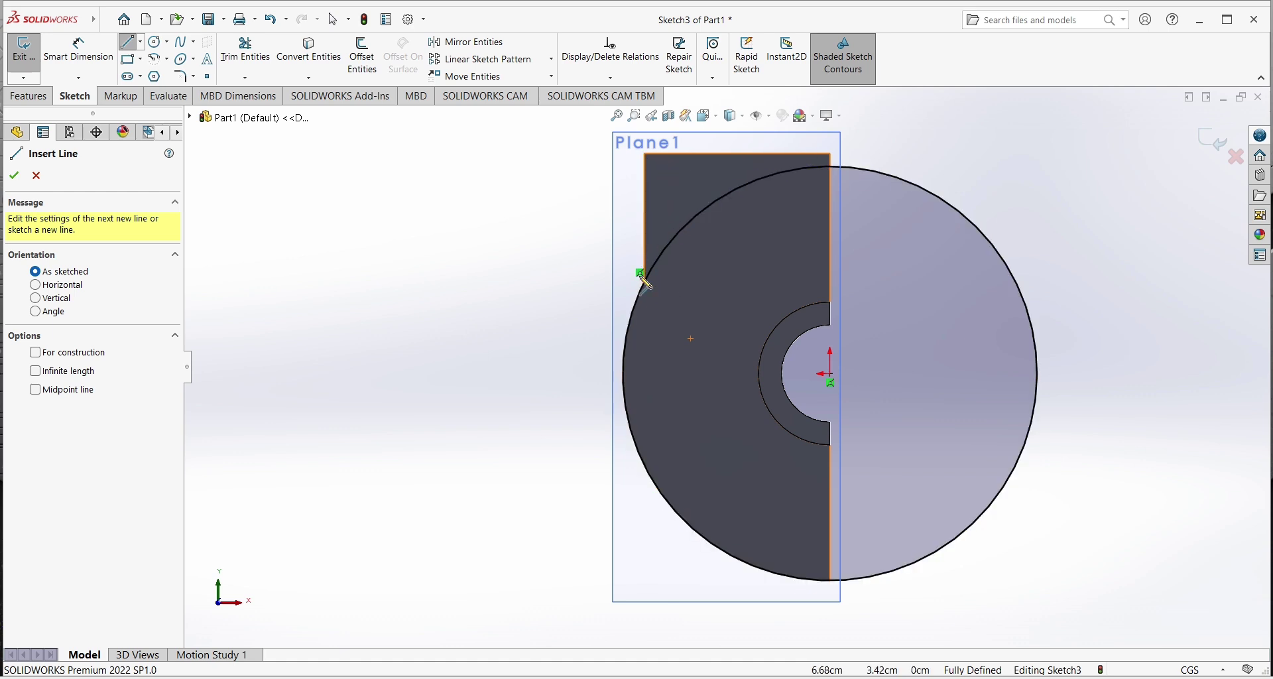
click(641, 273)
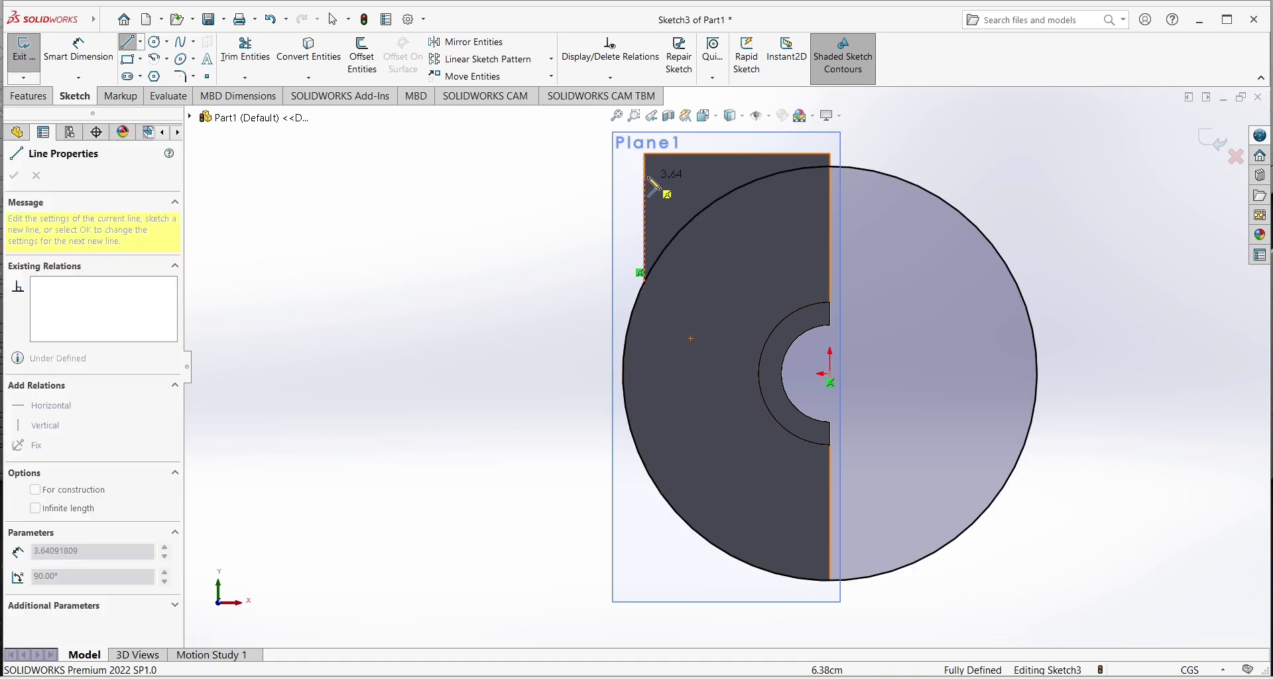
click(645, 154)
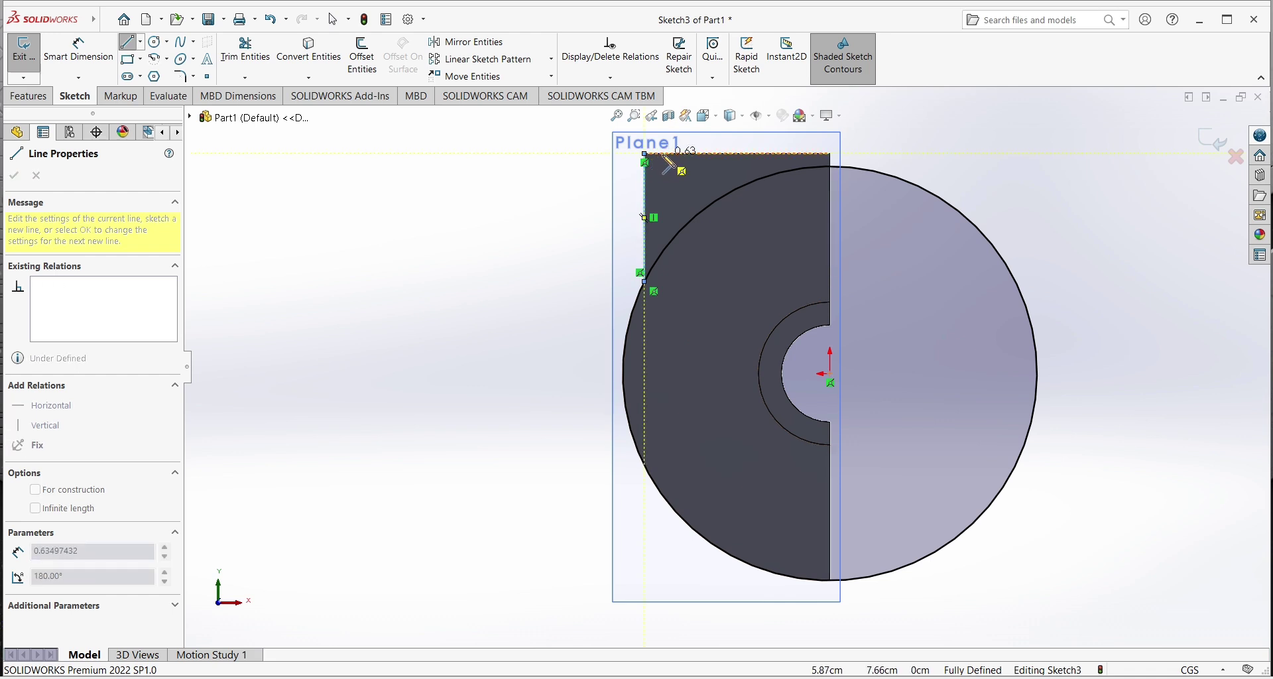
click(663, 154)
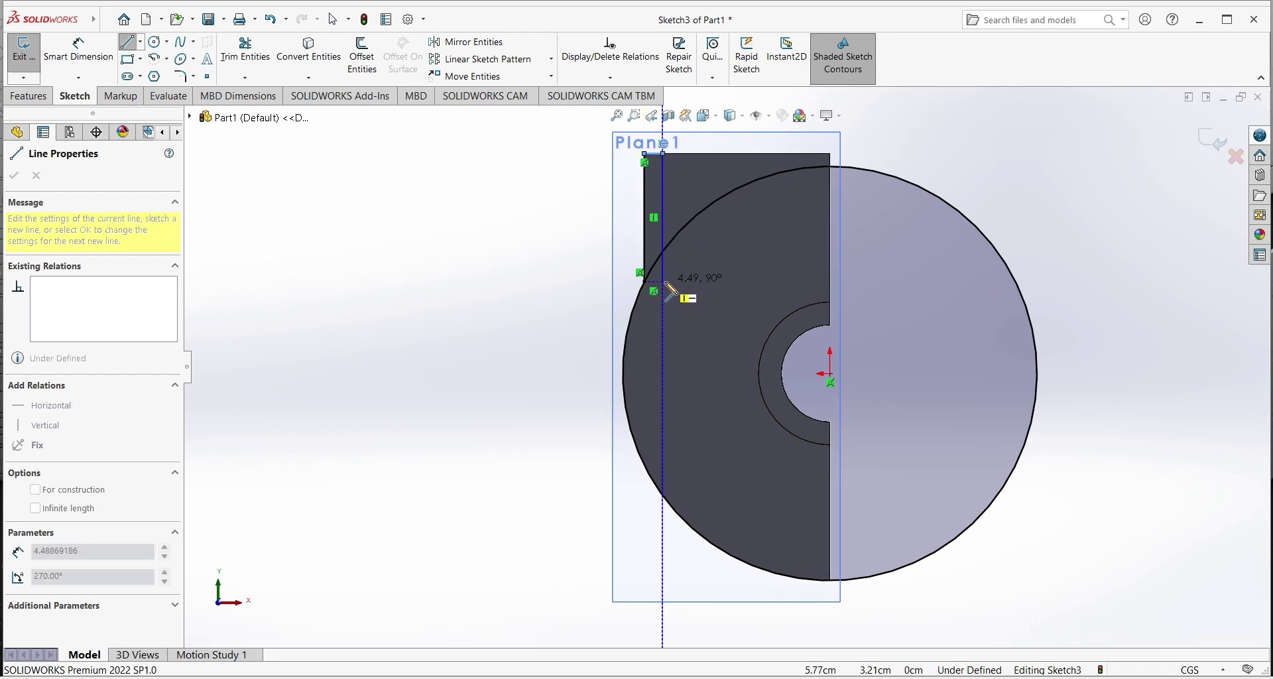
click(664, 282)
right_click(692, 303)
click(711, 302)
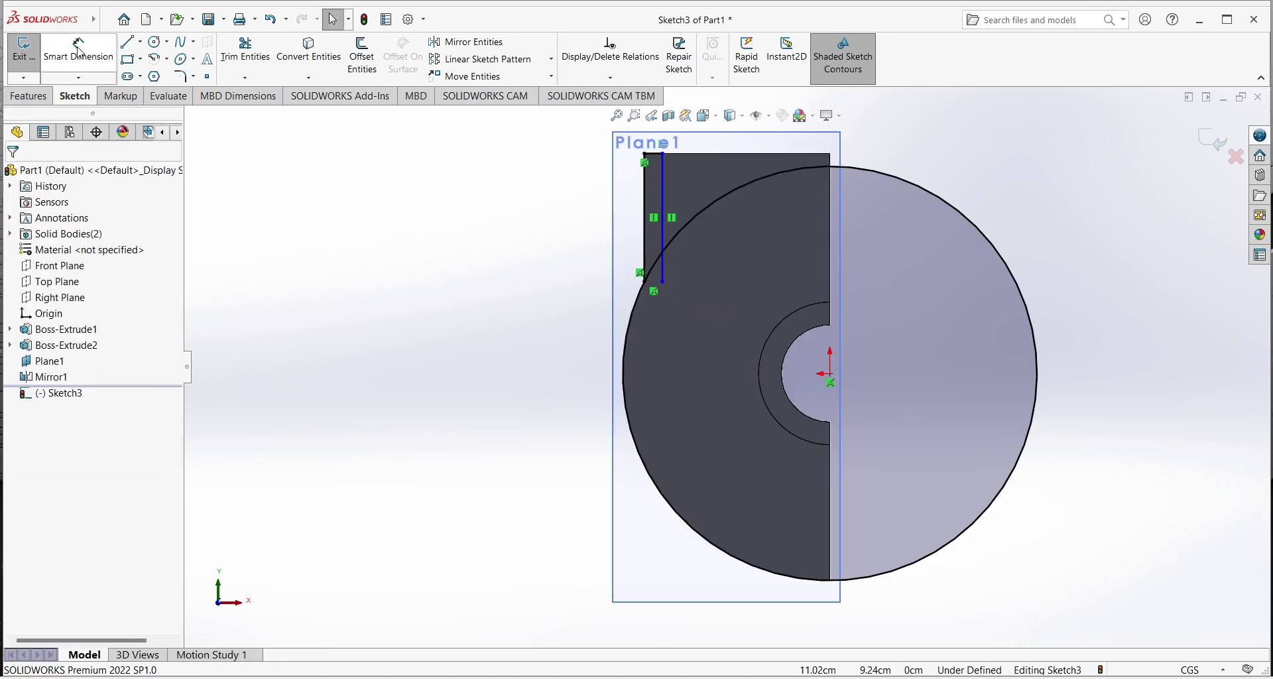
- Dimension the short top line to 0.50
right_drag(630, 171, 631, 142)
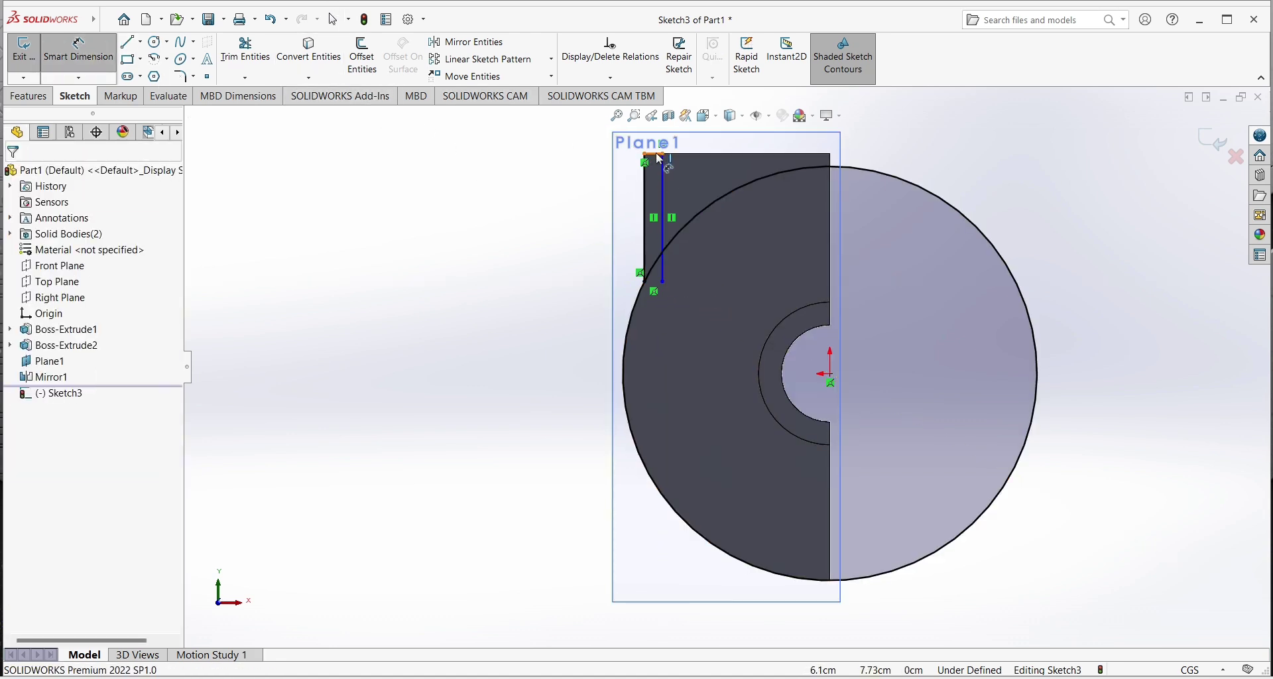
click(654, 154)
scroll(662, 146, down, 2)
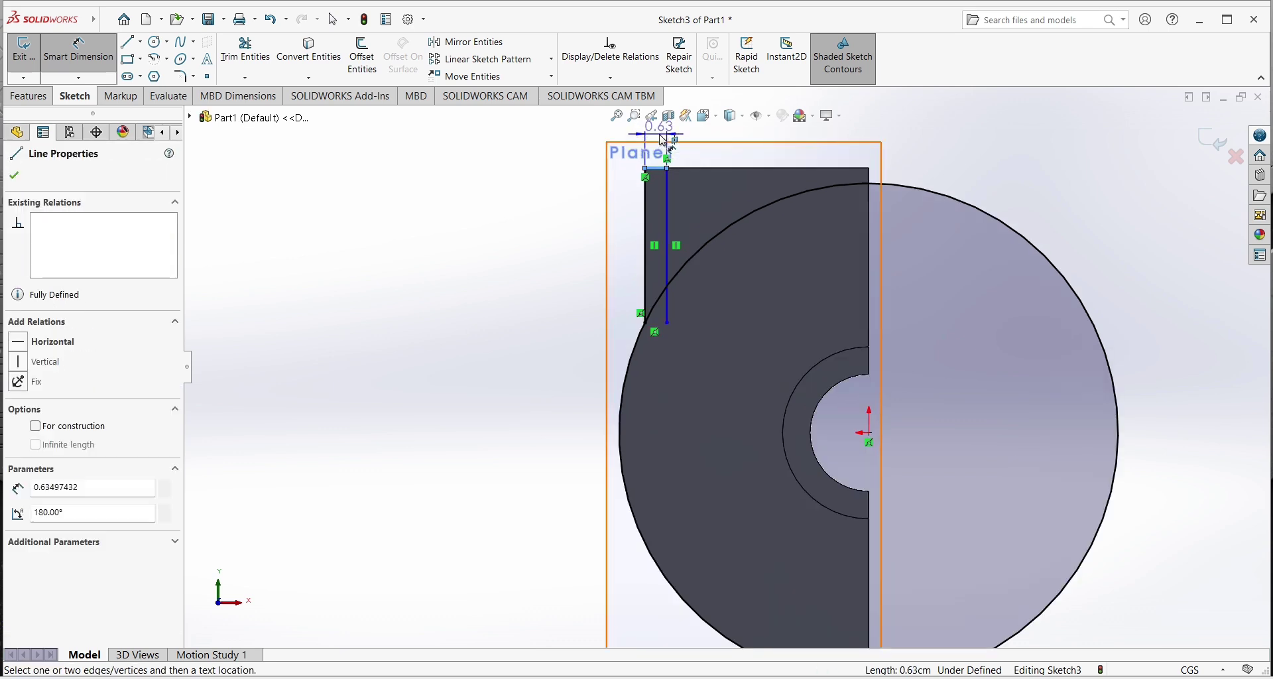
click(663, 138)
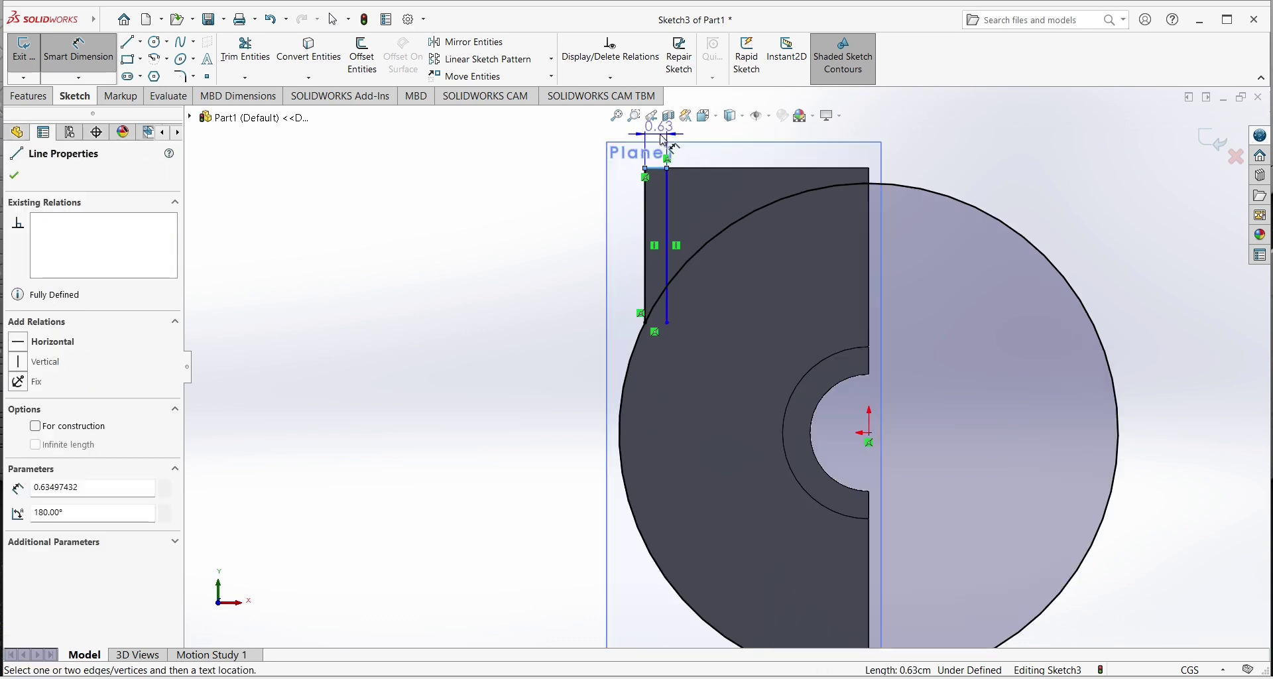
text(0.5)
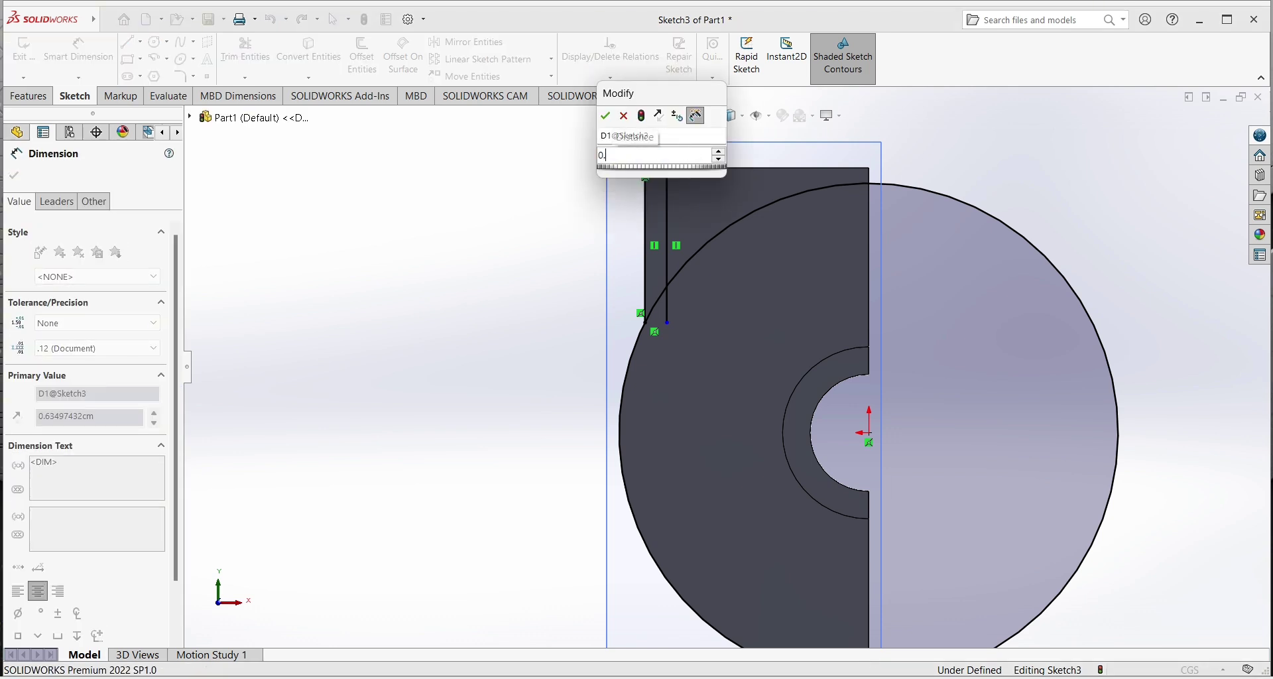
click(609, 119)
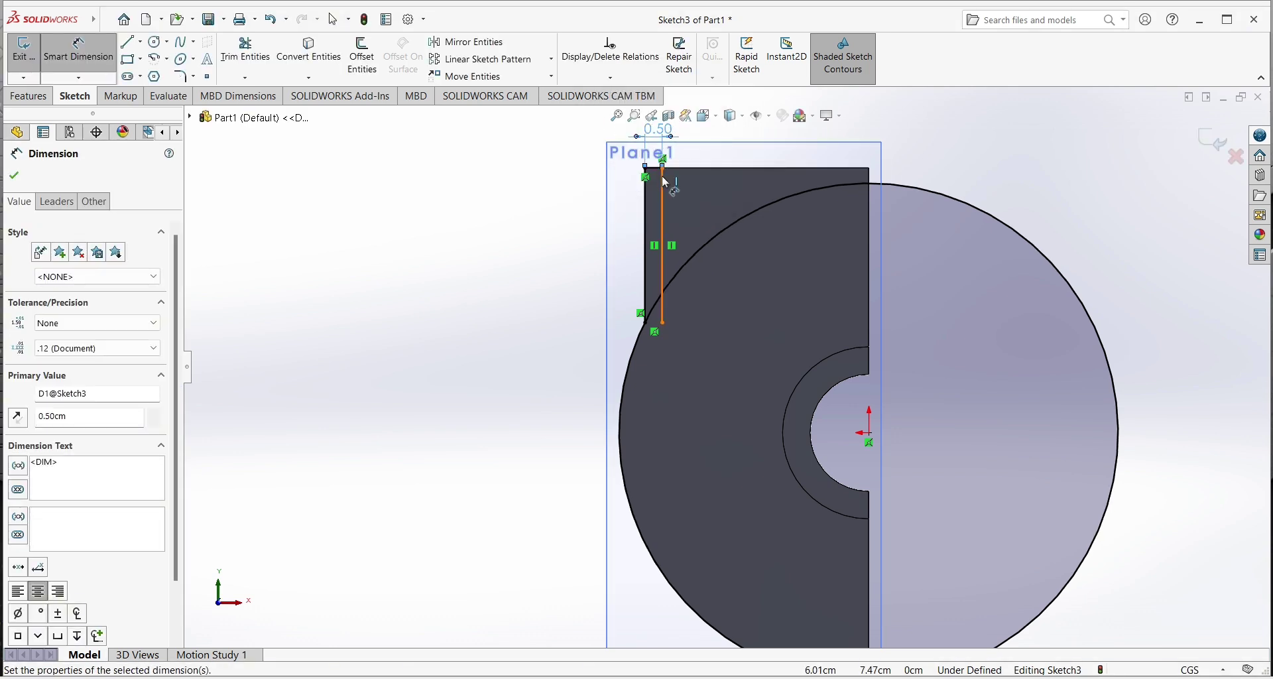
scroll(665, 183, up, 2)
- Add a second origin-centred circle to the line's lower end, plus a line from the bottom endpoint
key(c)
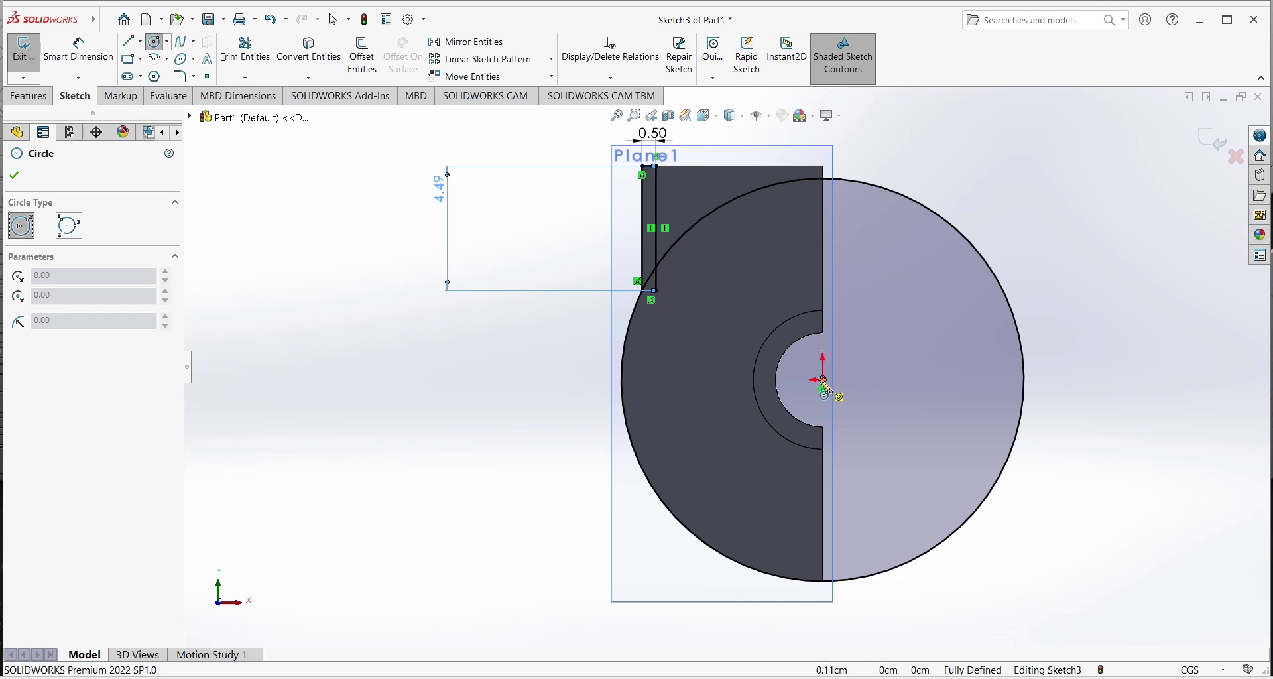
click(822, 382)
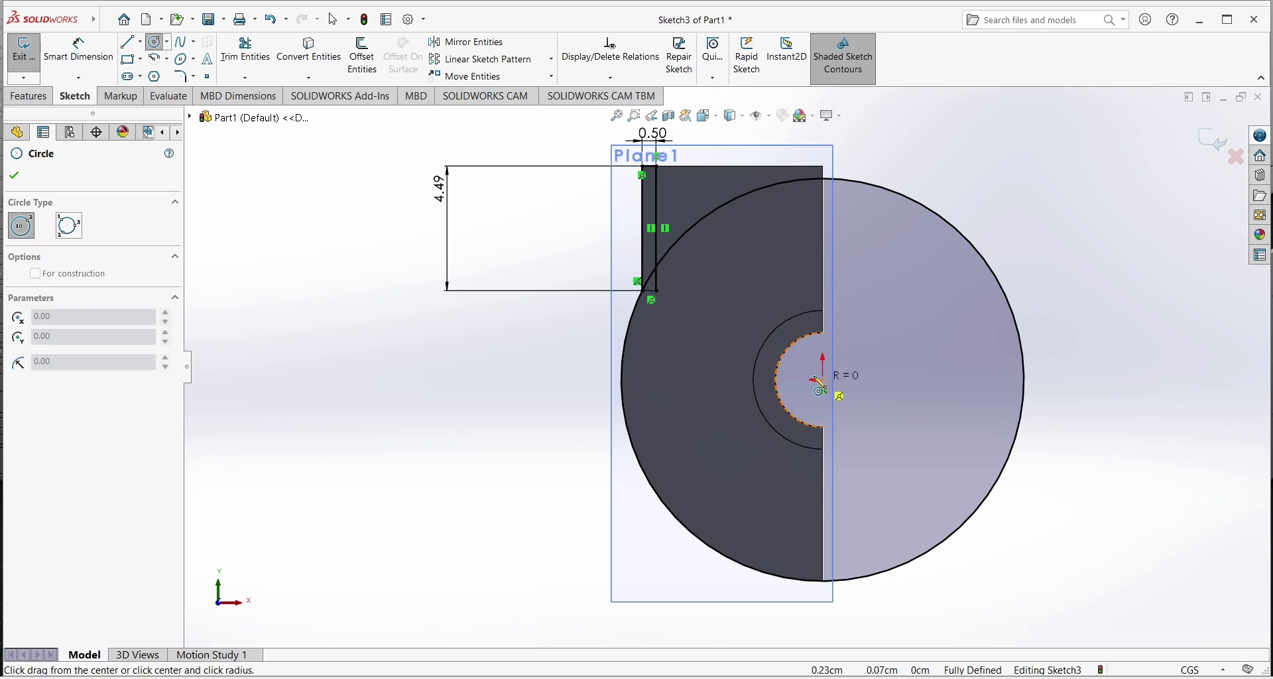
click(656, 291)
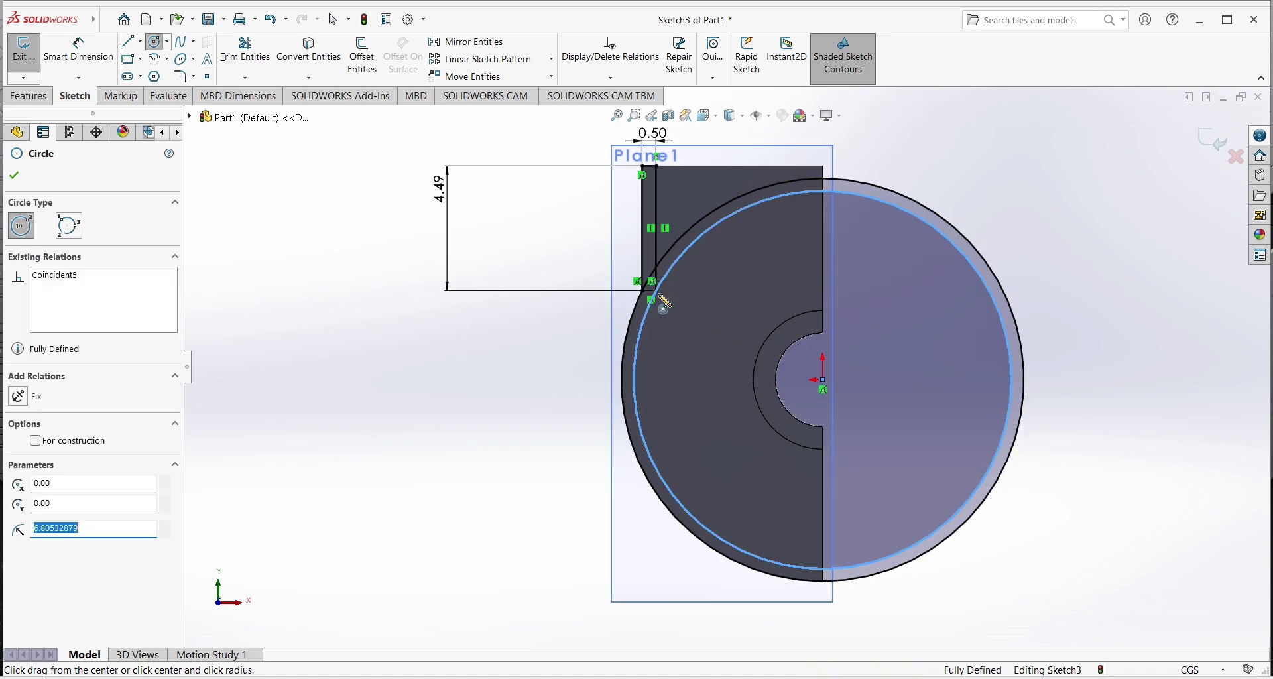
right_click(584, 365)
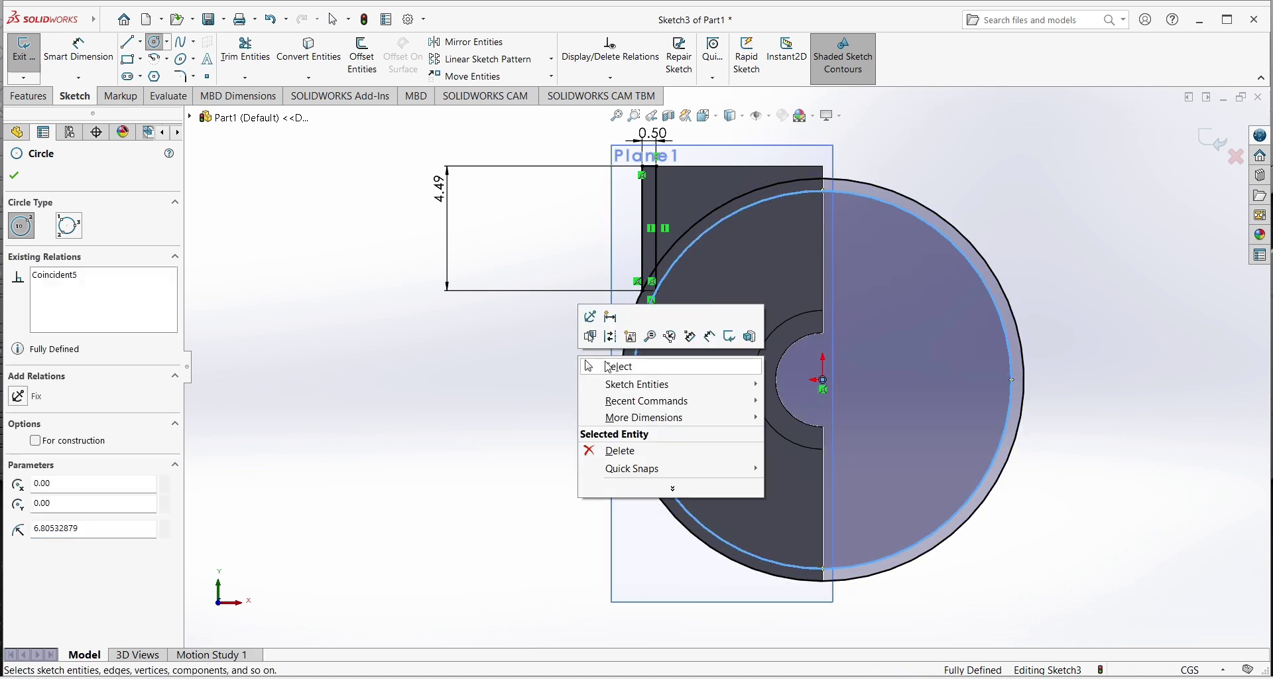
click(605, 363)
click(128, 42)
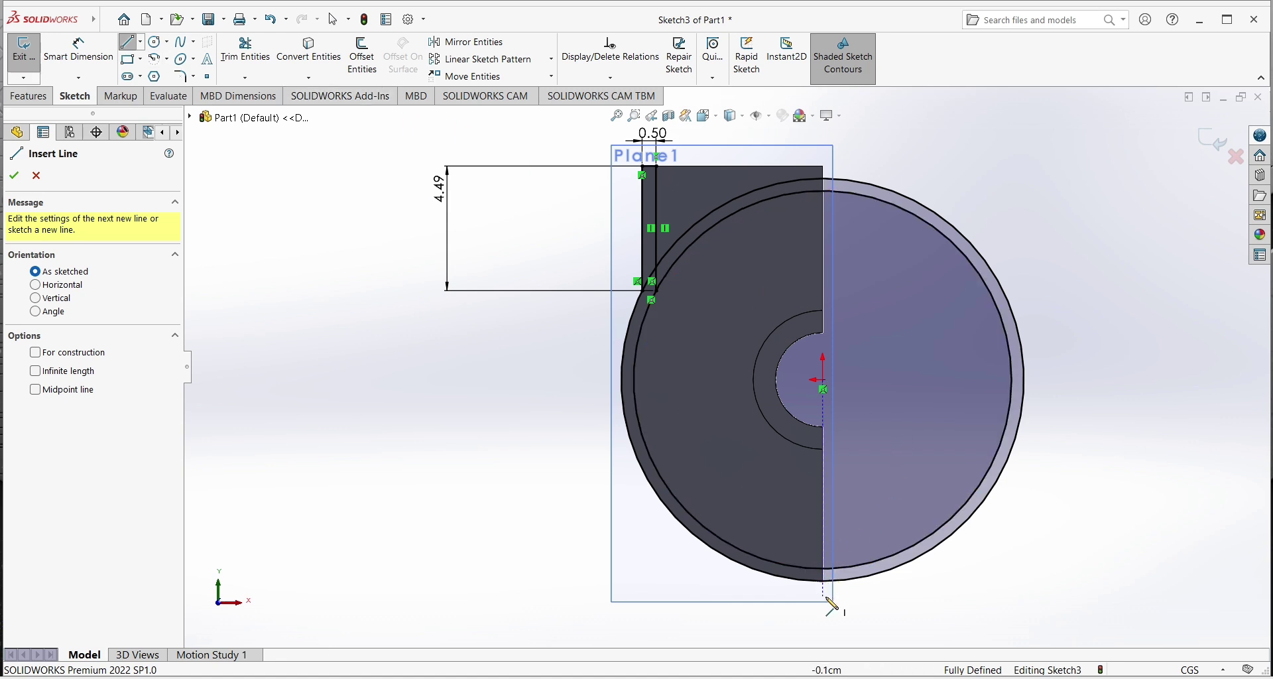
click(823, 575)
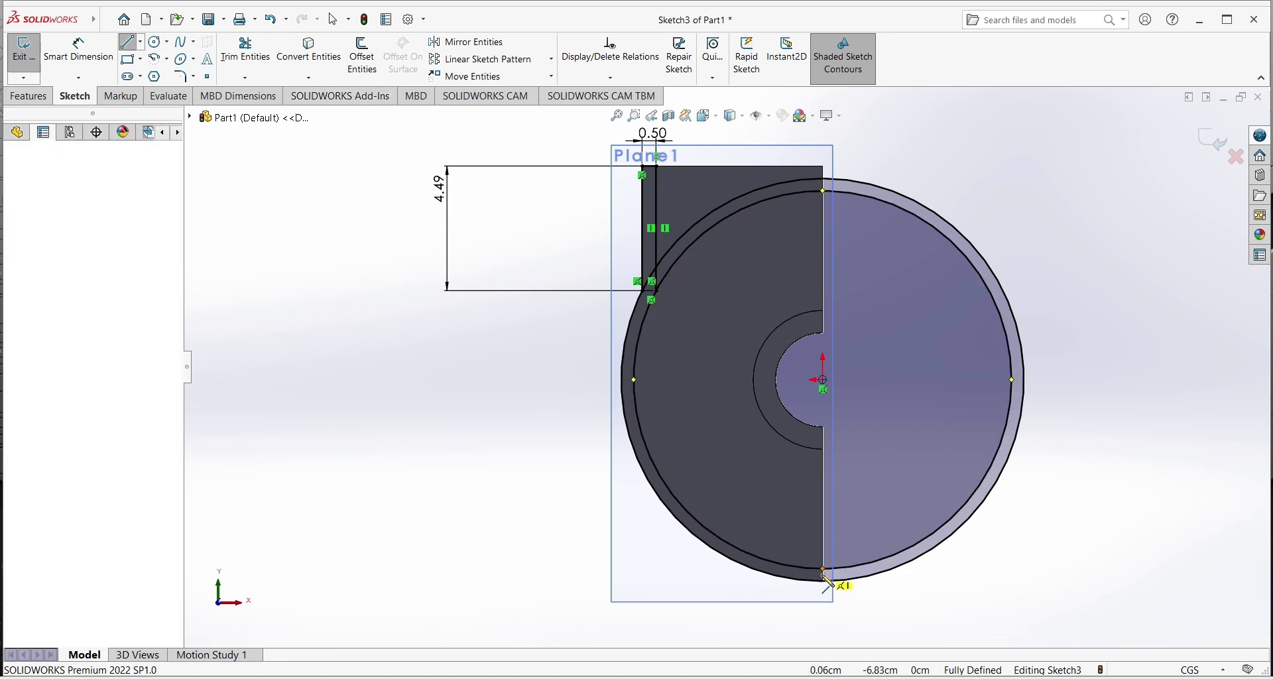
right_click(876, 602)
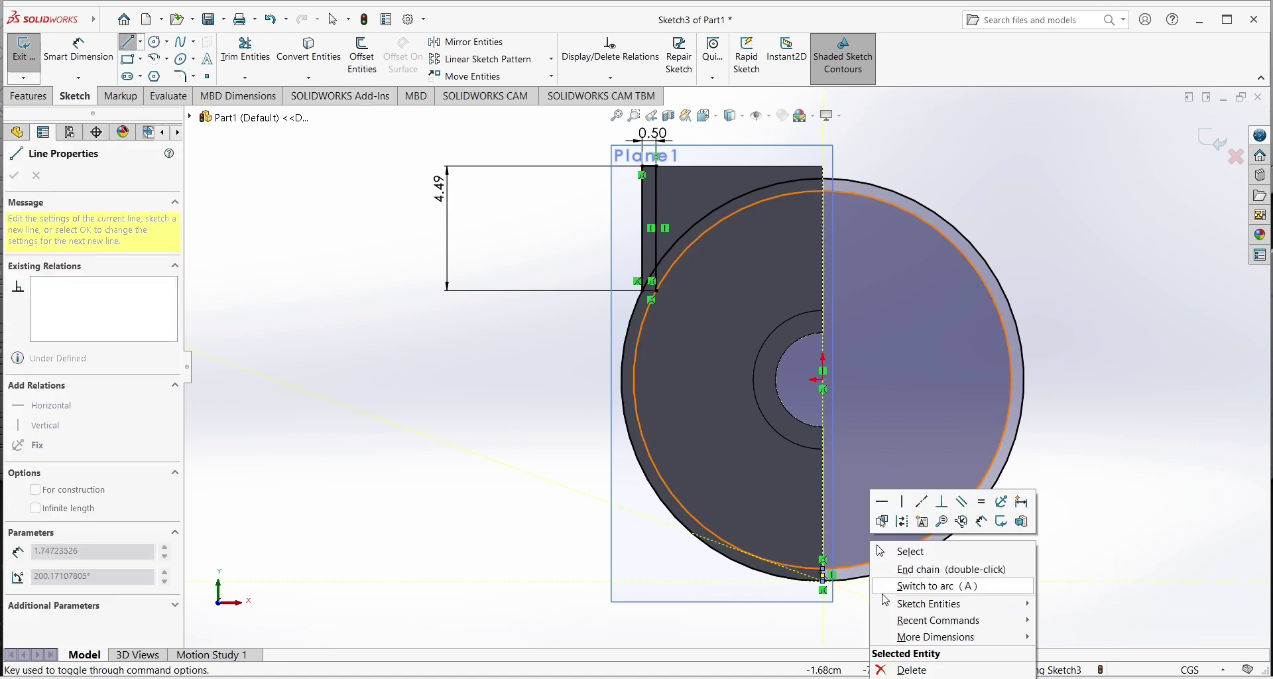
click(892, 549)
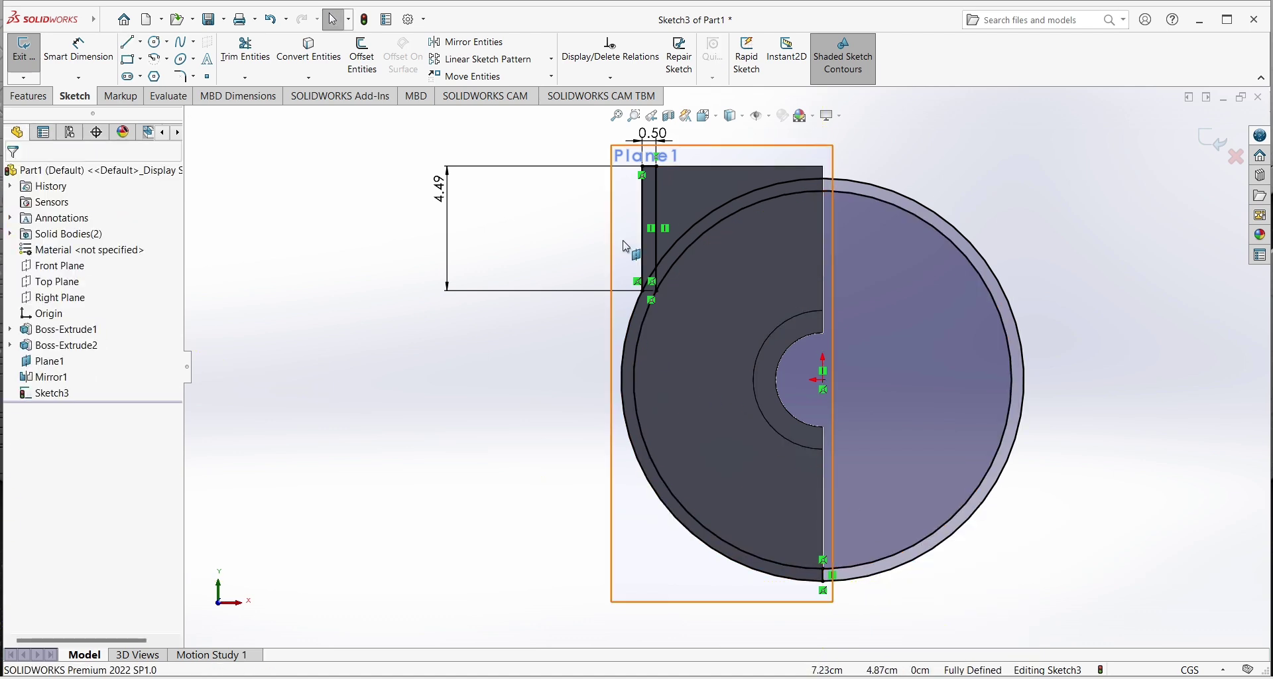
- Power-trim away both circles' right halves and the short corner segment
click(245, 52)
drag(881, 151, 904, 332)
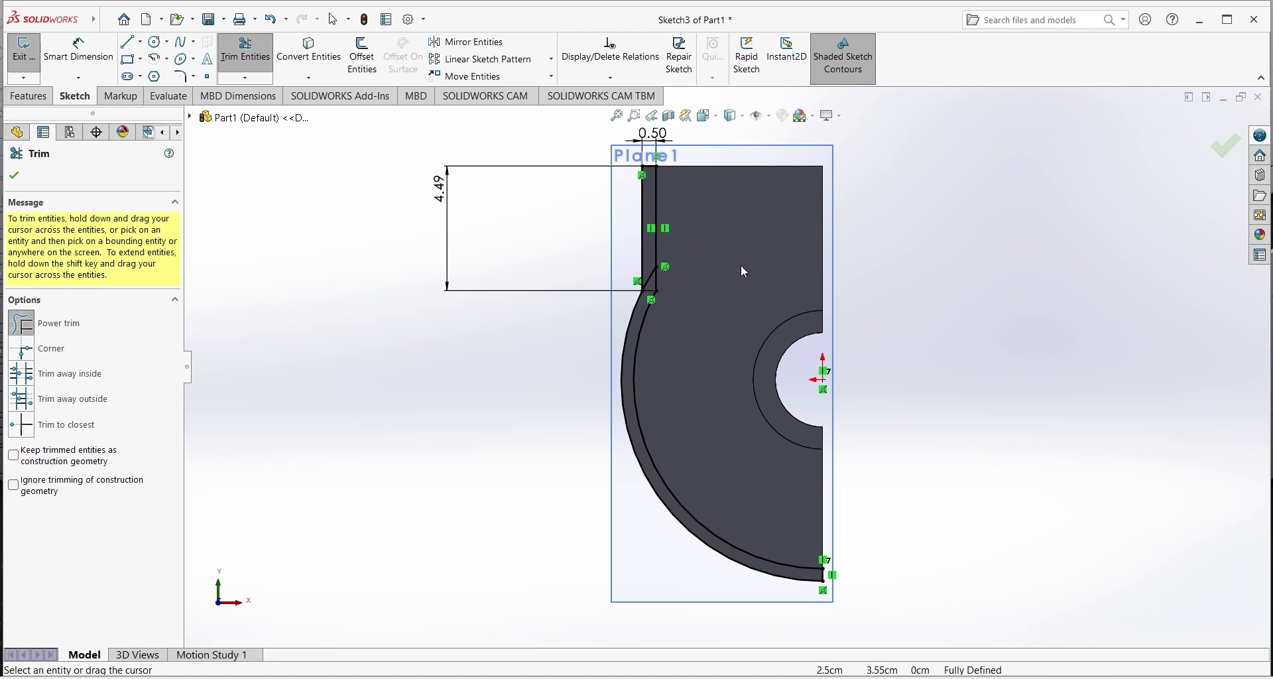
drag(655, 288, 645, 294)
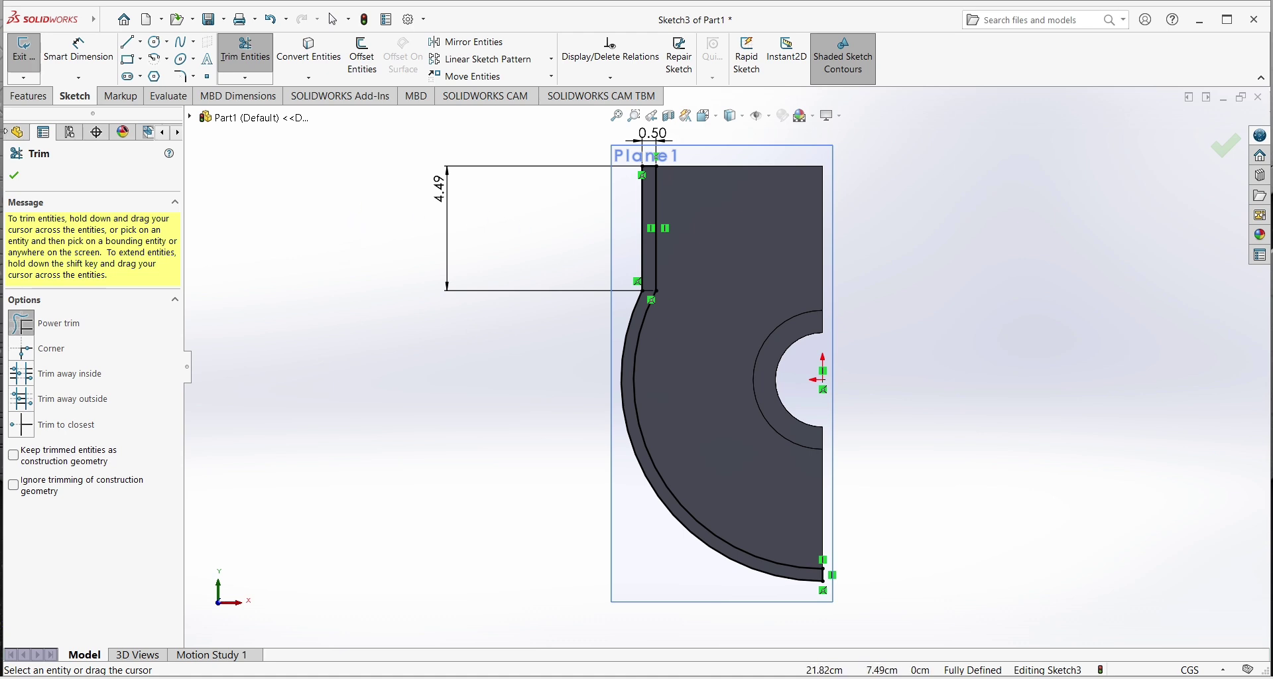
click(16, 176)
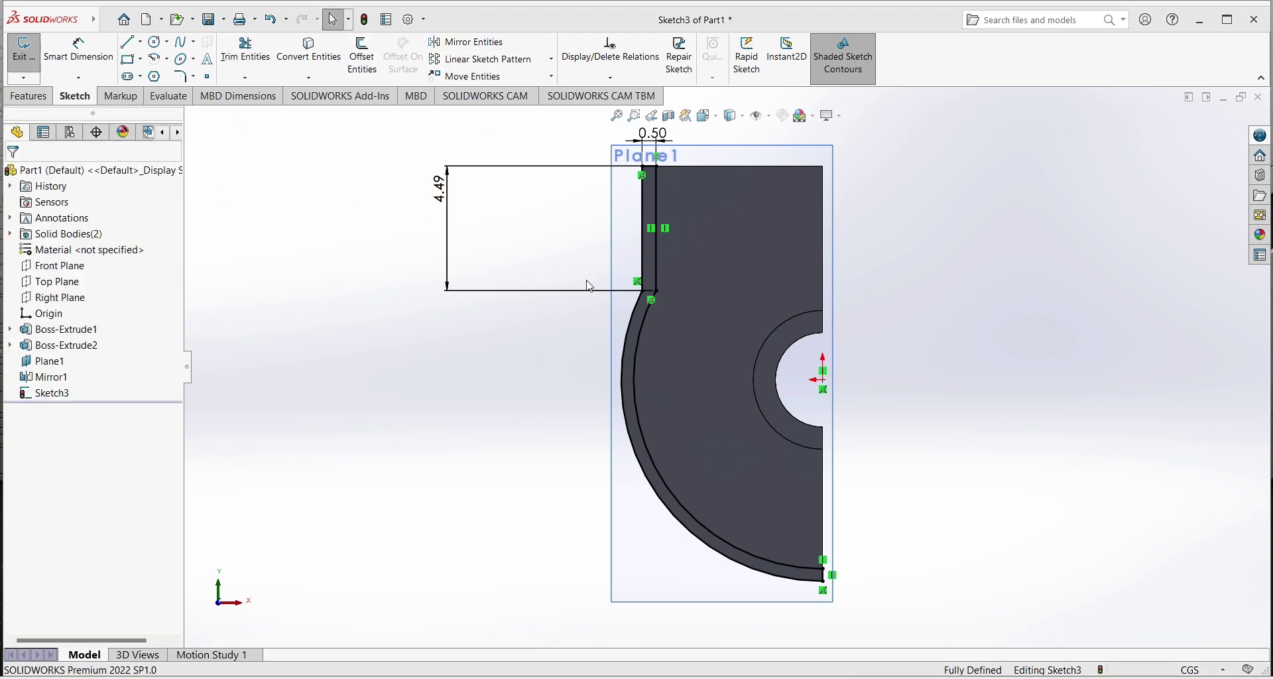
middle_drag(977, 287, 888, 291)
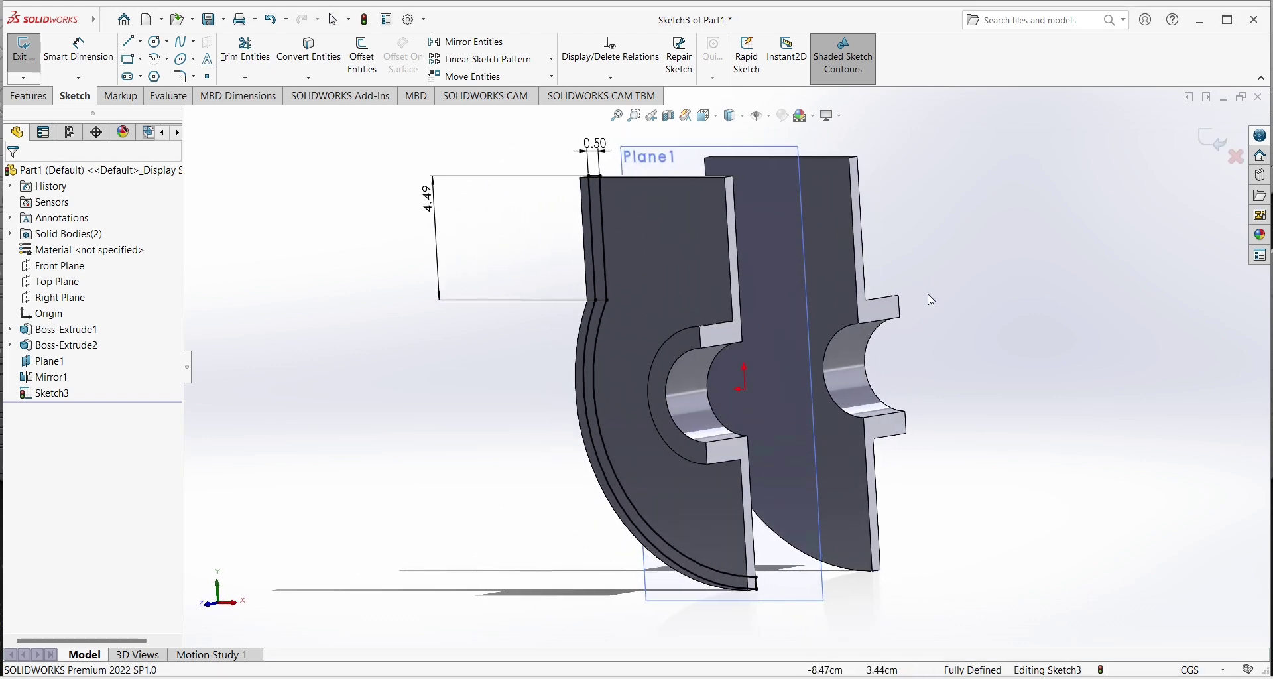
- Extrude the trimmed strip Up To Surface, ending on the mirrored body's face
click(38, 100)
click(30, 53)
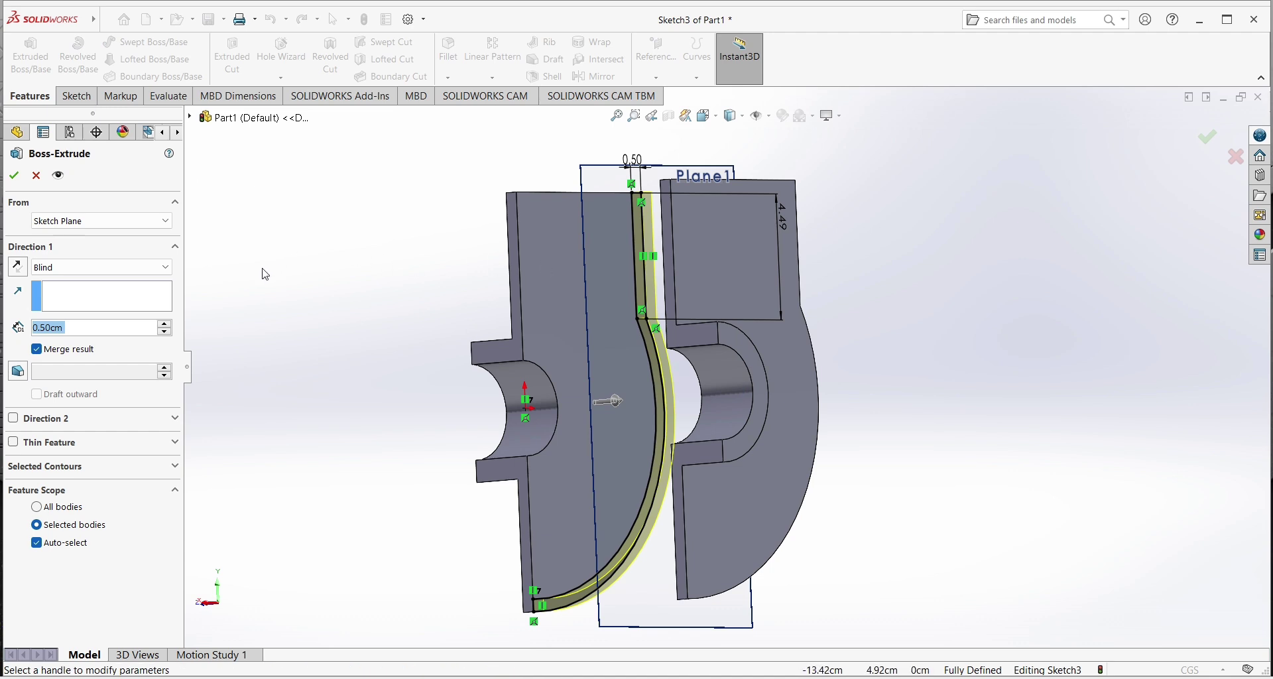
click(136, 268)
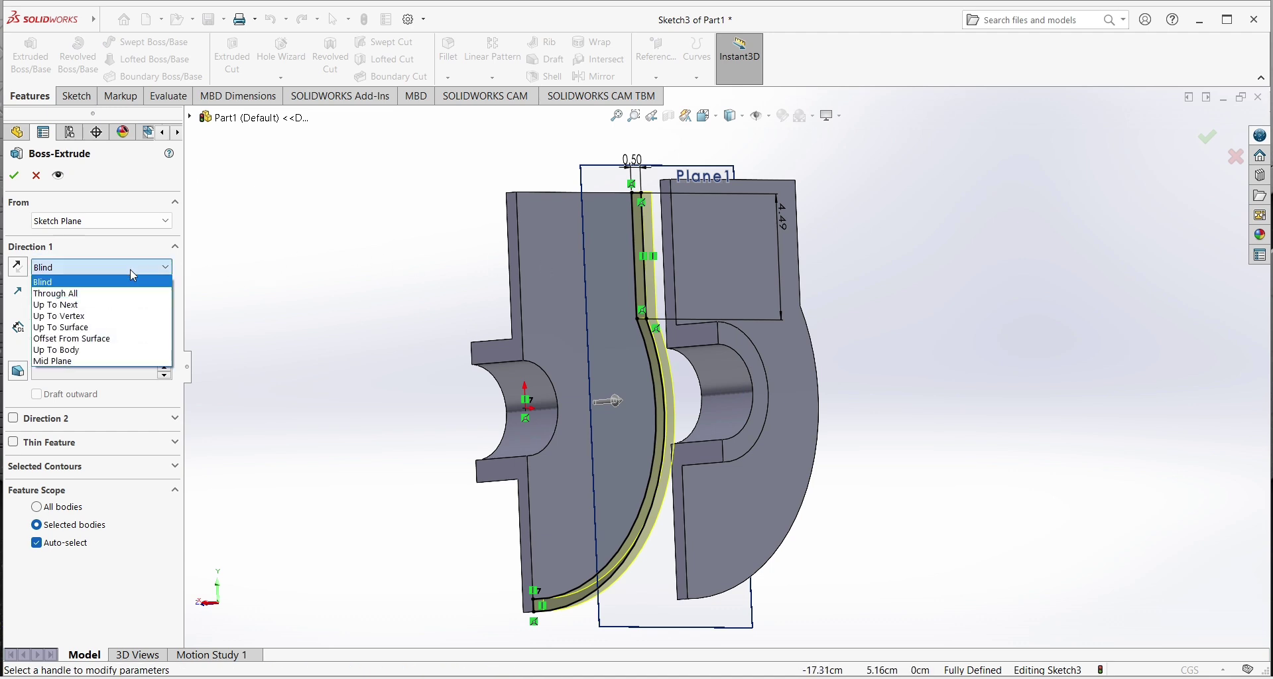
click(120, 328)
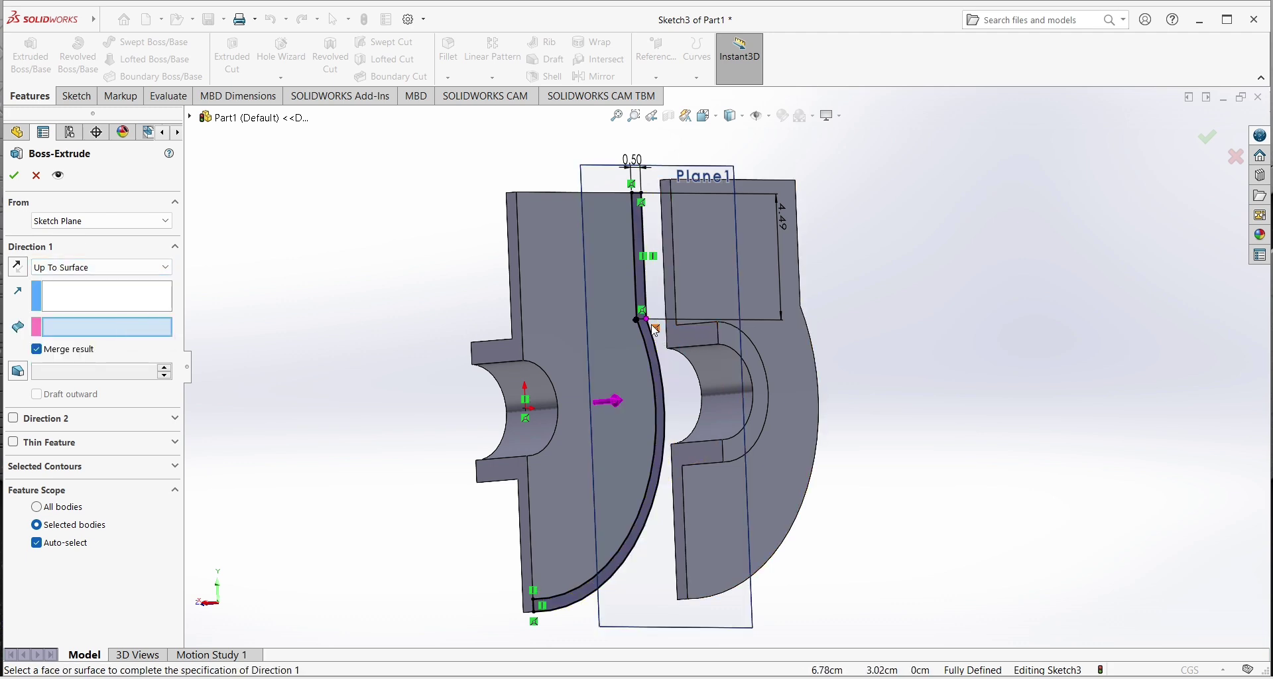
middle_drag(494, 403, 663, 371)
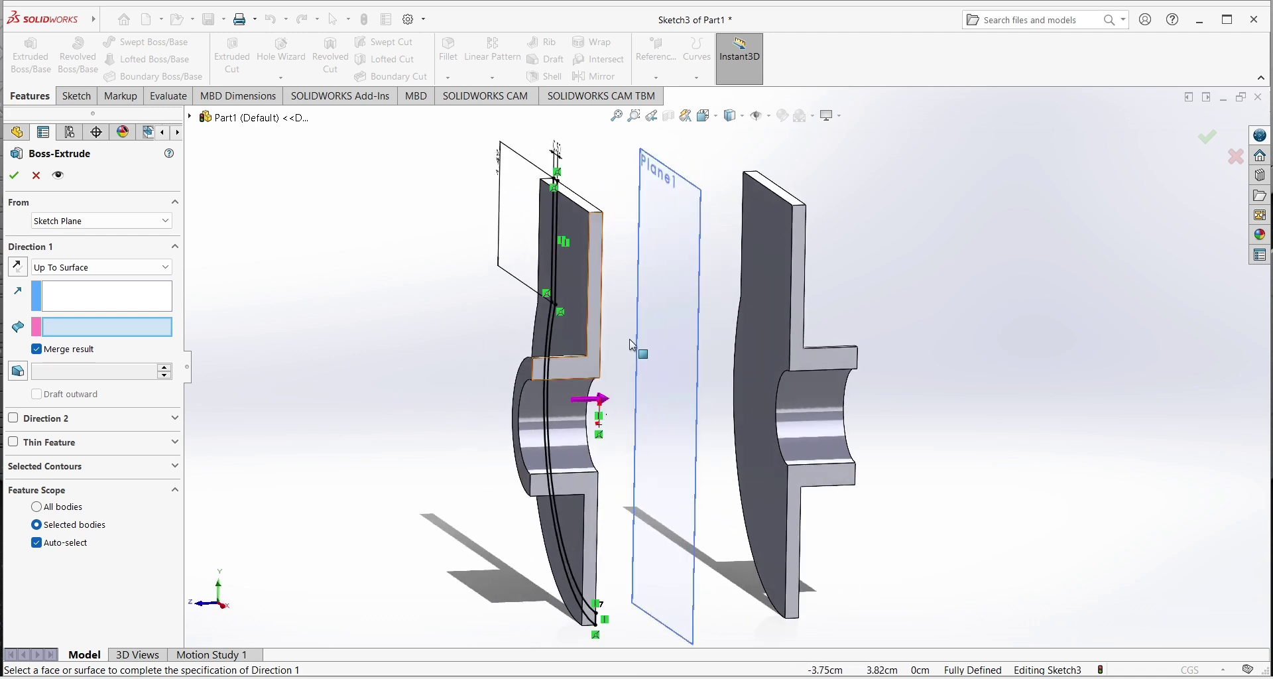
click(771, 304)
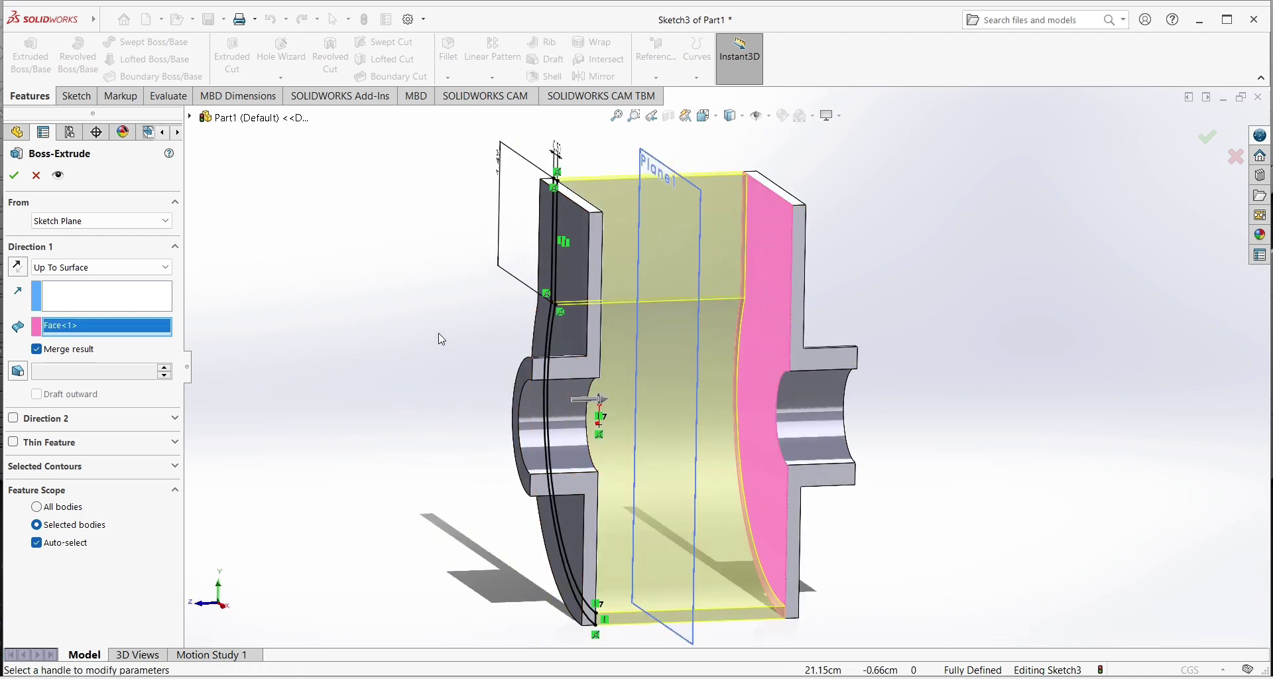
click(12, 178)
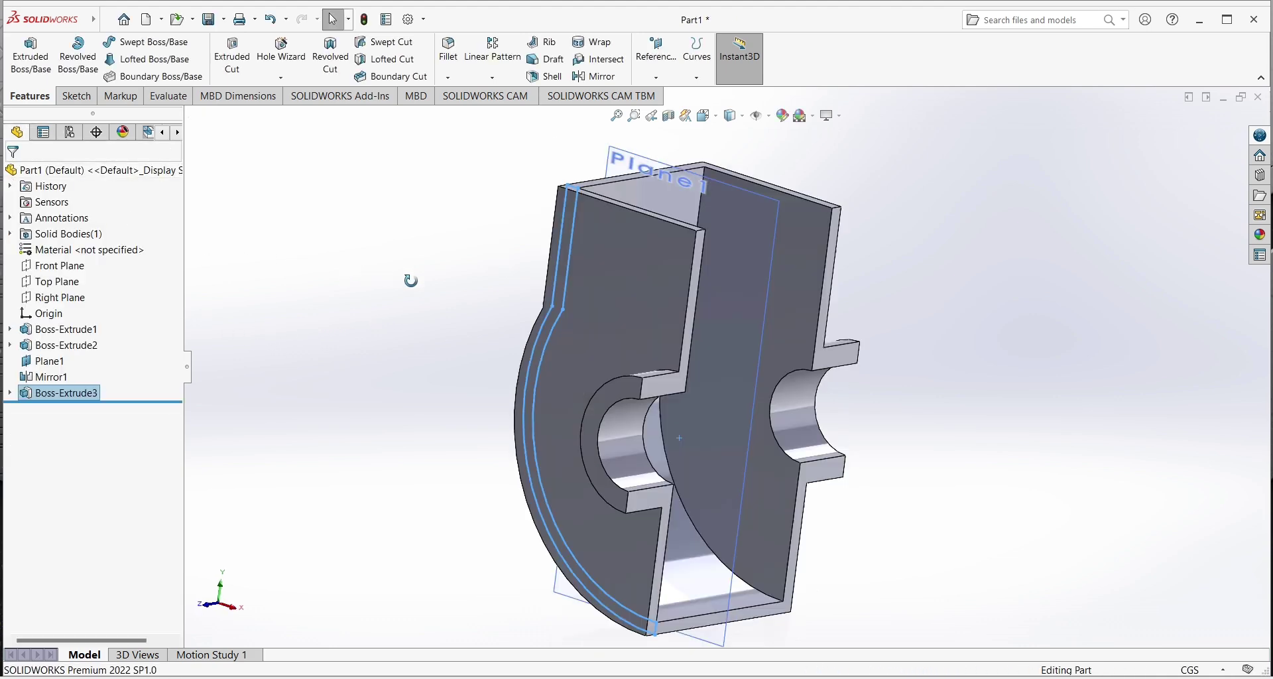
- Hide Plane1 so only the solid casing body is displayed
middle_drag(410, 280, 682, 198)
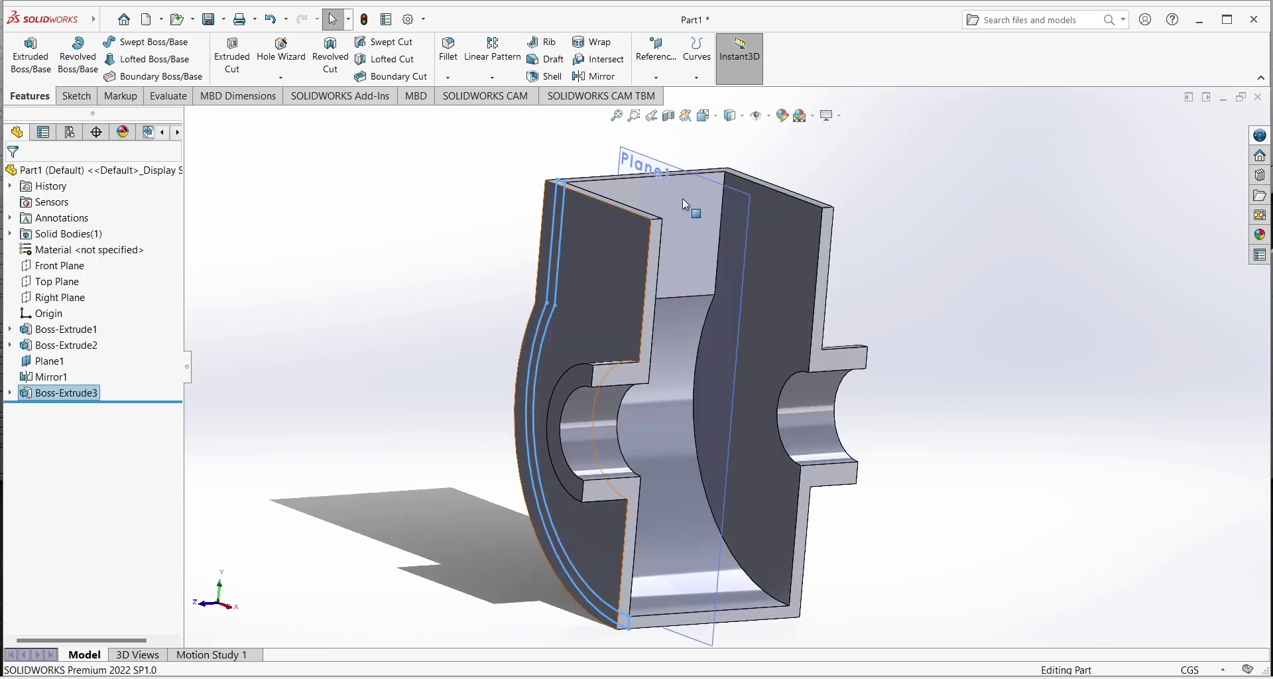
right_click(727, 192)
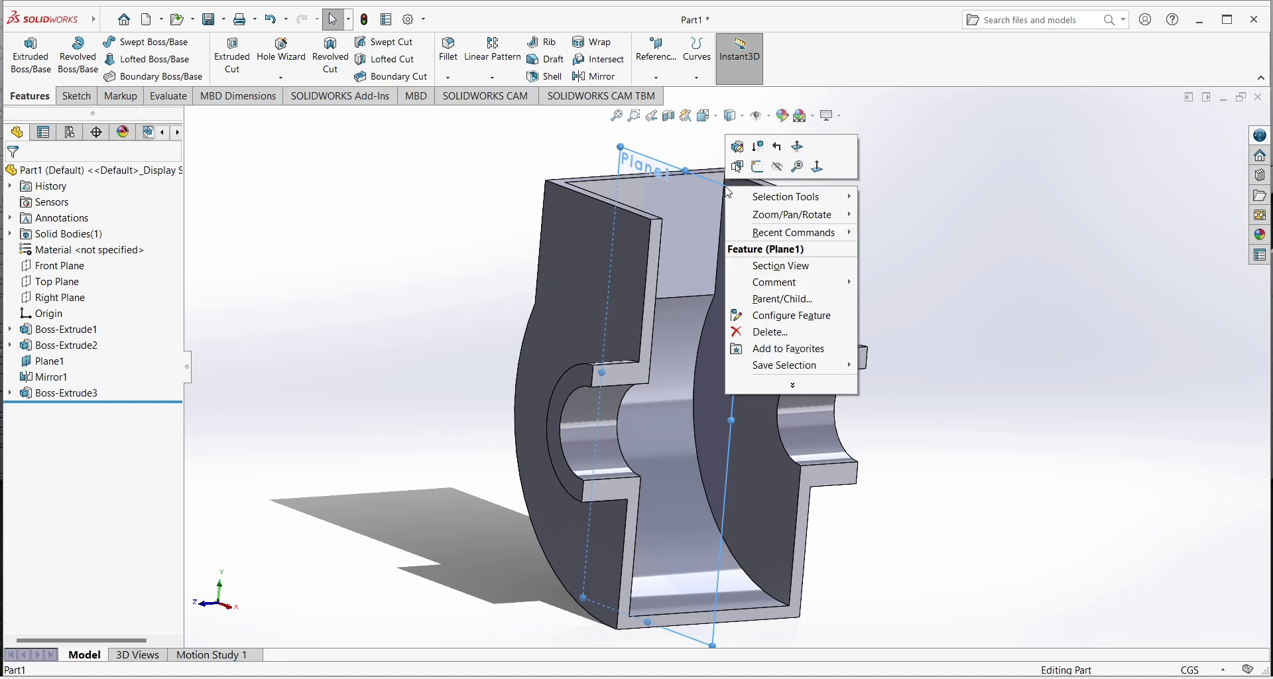
click(779, 167)
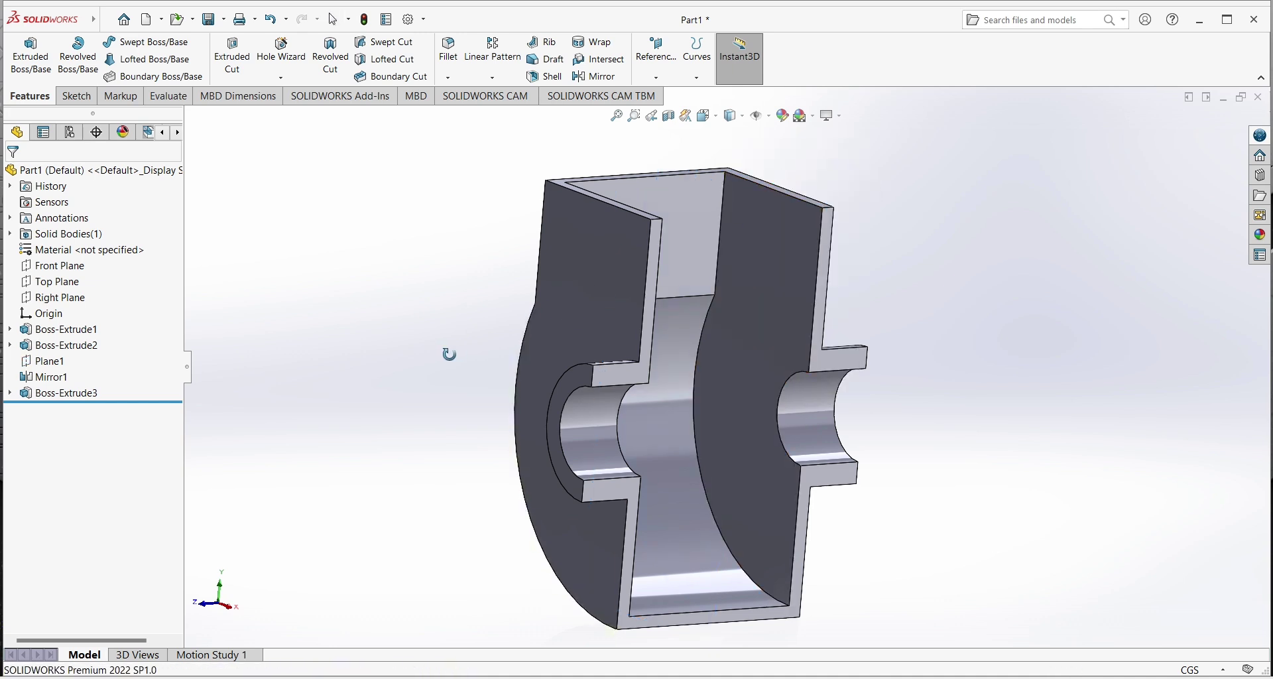
mouse_move(449, 353)
middle_down()
mouse_move(377, 344)
mouse_move(404, 352)
mouse_move(393, 378)
mouse_move(484, 355)
mouse_move(427, 331)
mouse_move(434, 352)
mouse_move(610, 316)
mouse_move(389, 341)
mouse_move(491, 395)
mouse_move(476, 323)
middle_up()
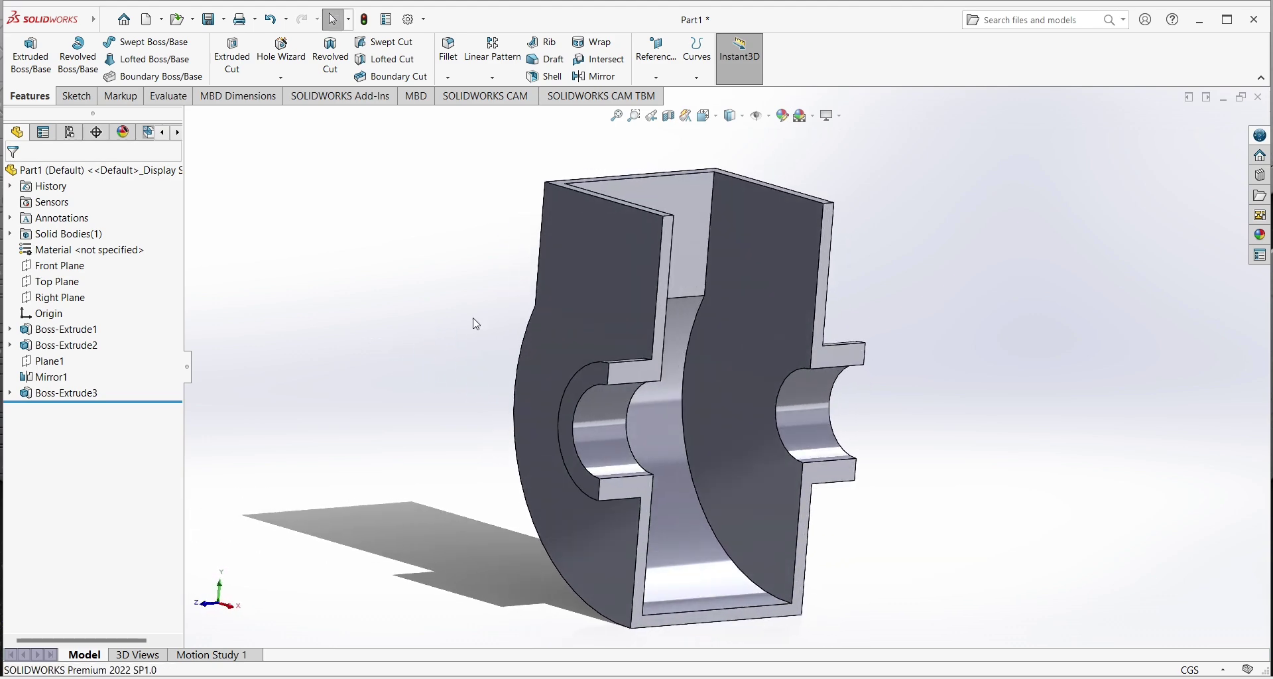
- Browse the appearance library and paint the part candy apple red
click(783, 116)
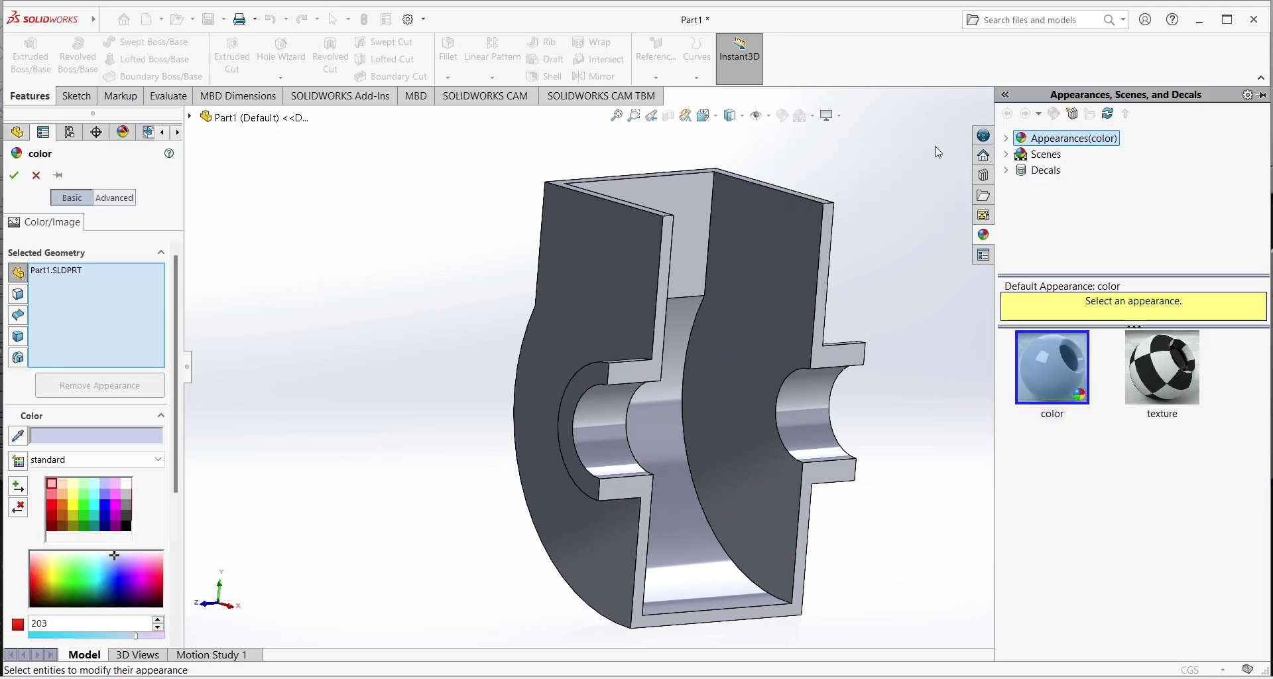
click(1007, 138)
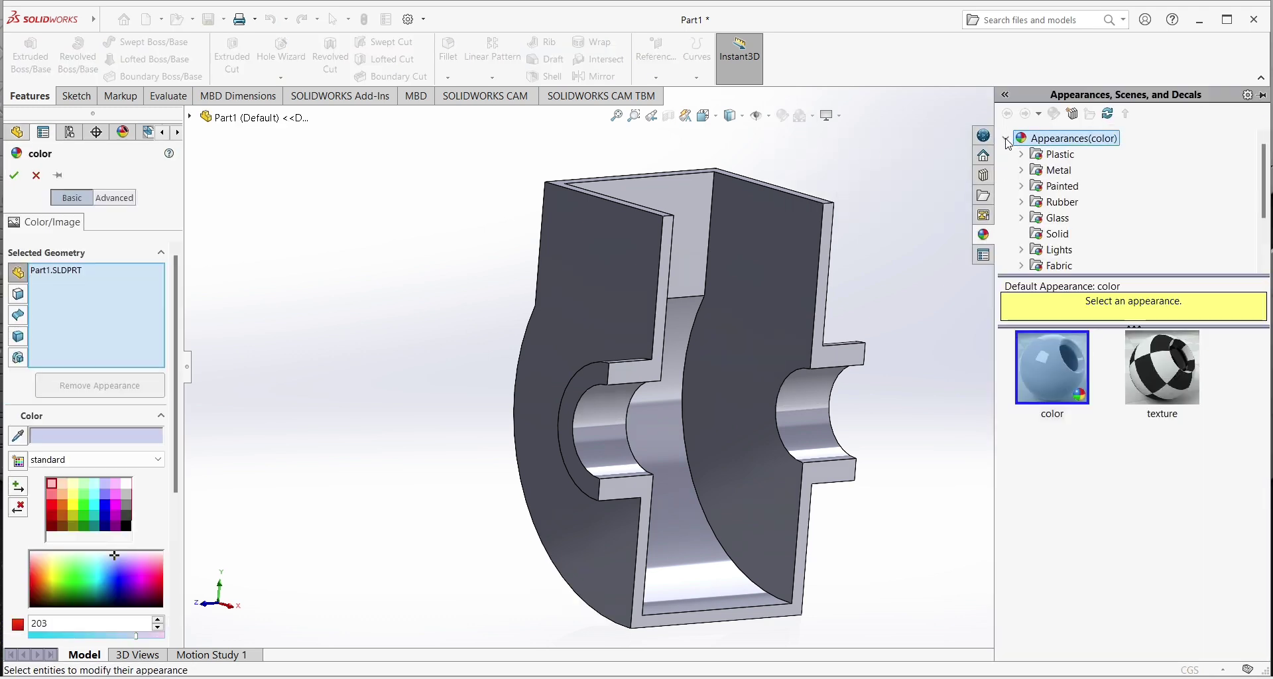
scroll(1060, 179, down, 1)
click(1068, 188)
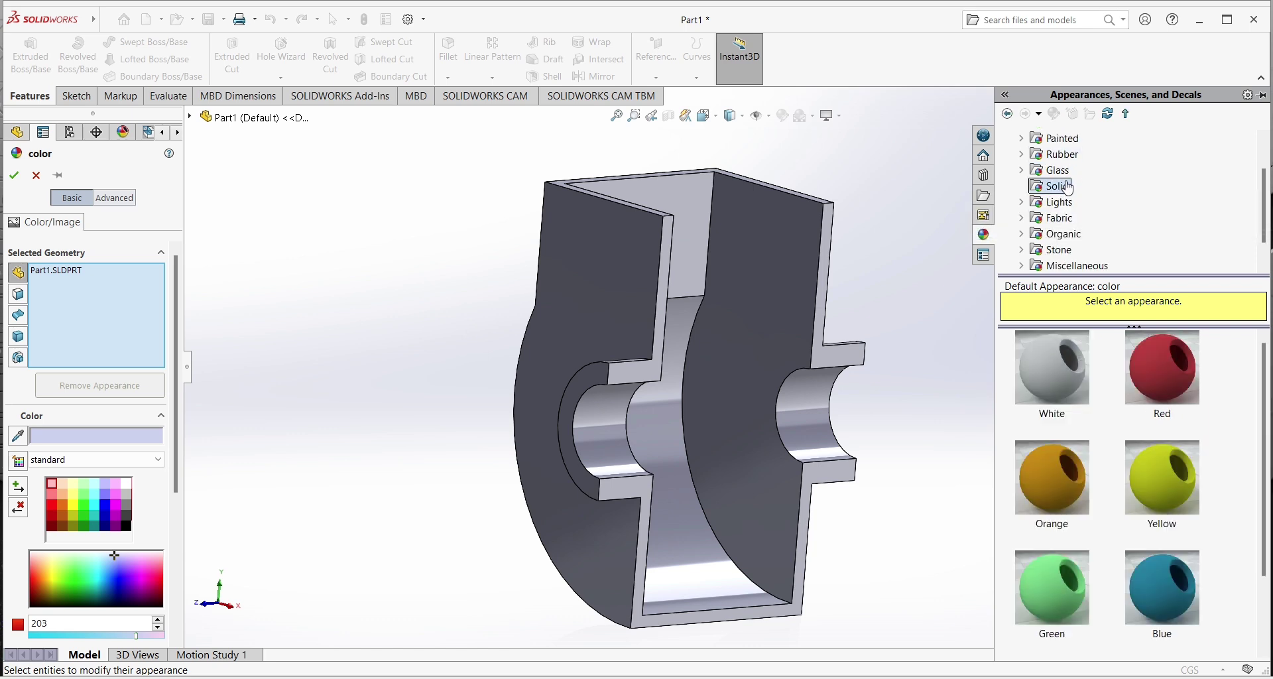
click(1062, 173)
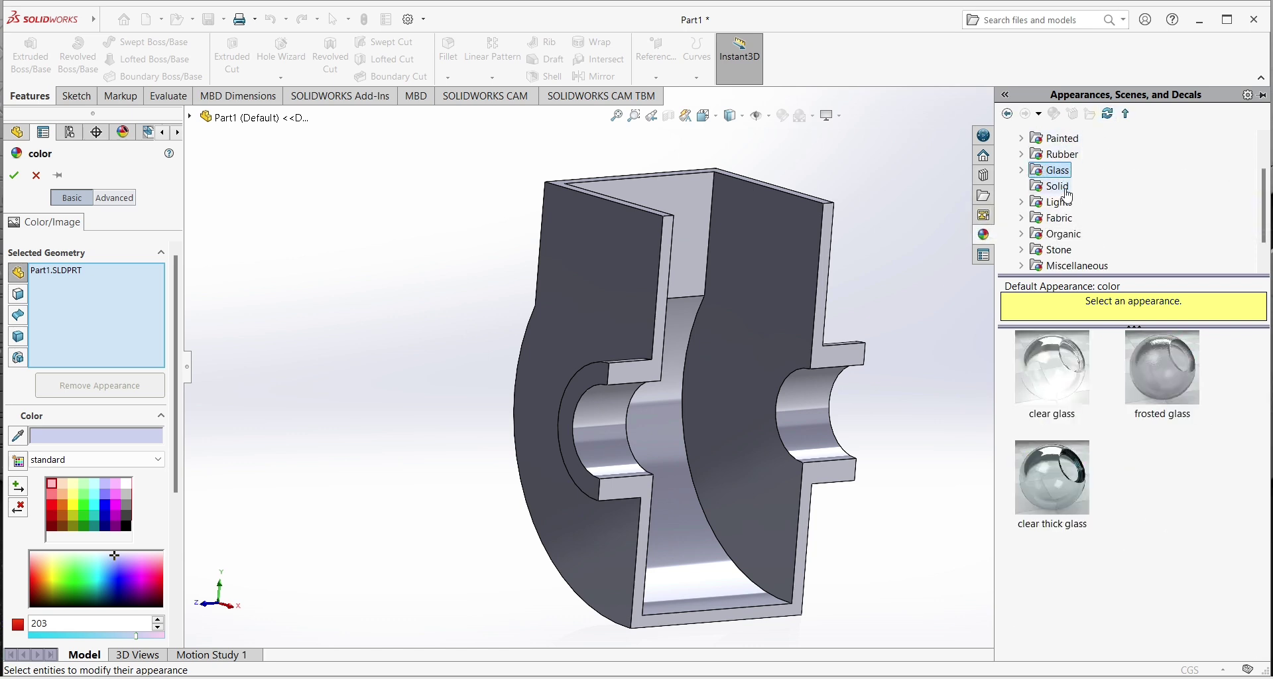
click(1061, 201)
click(1059, 217)
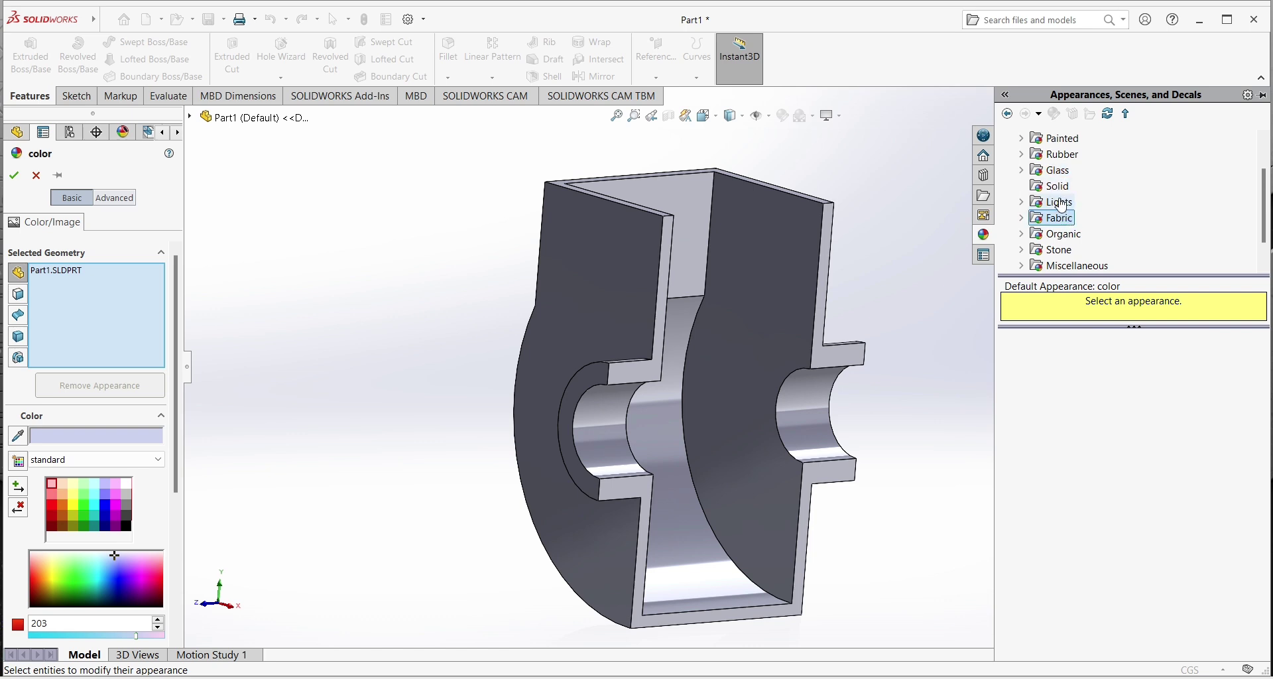
click(1062, 187)
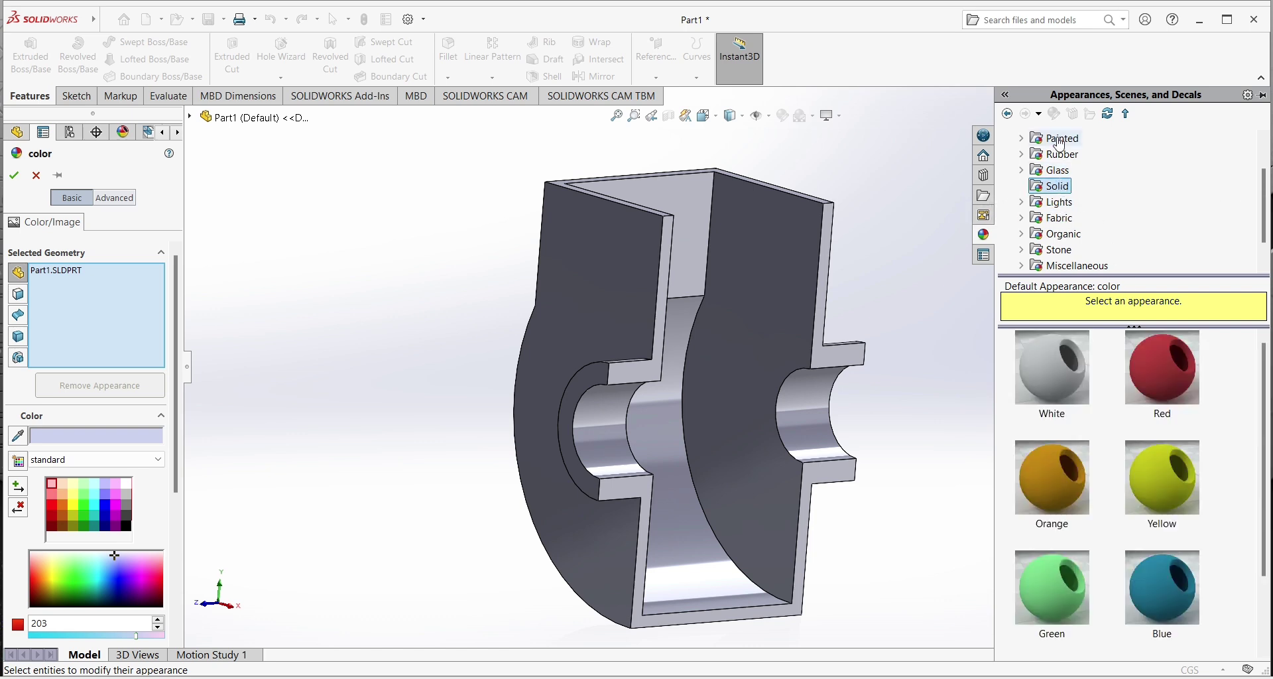
scroll(1074, 192, up, 1)
click(1074, 187)
click(1065, 375)
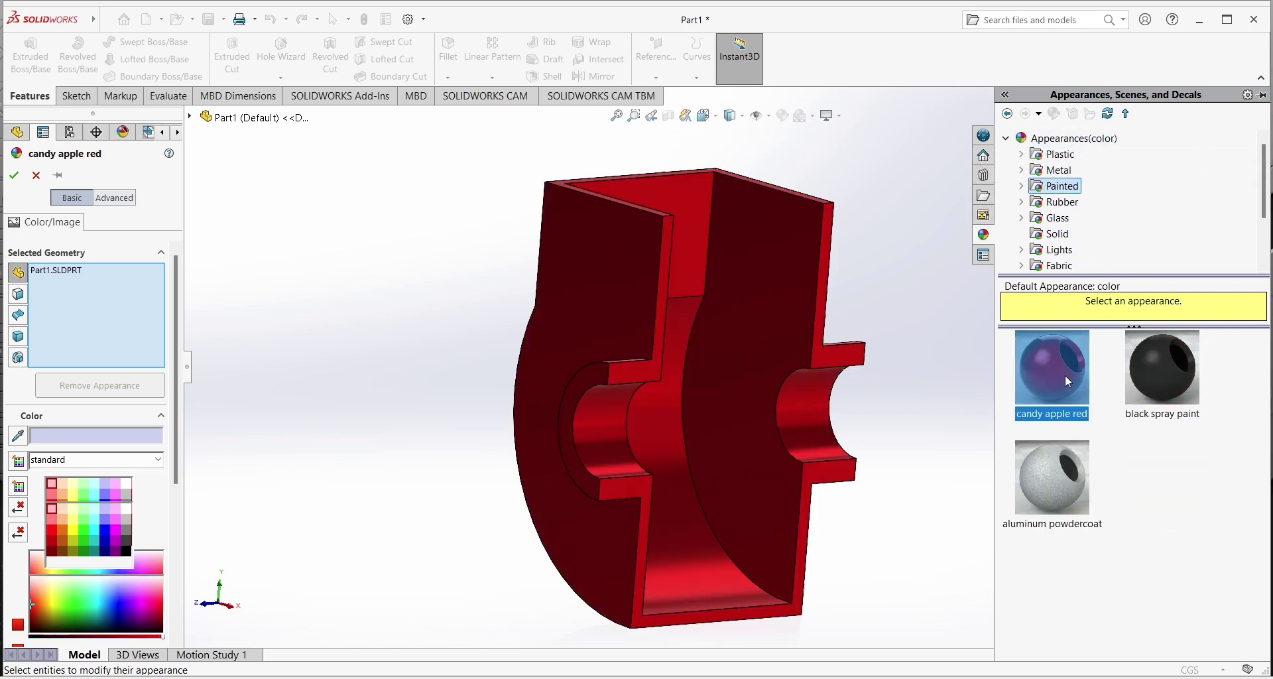
- Try black spray paint and aluminum powdercoat, then return to candy apple red
middle_drag(907, 261, 1077, 289)
click(1160, 365)
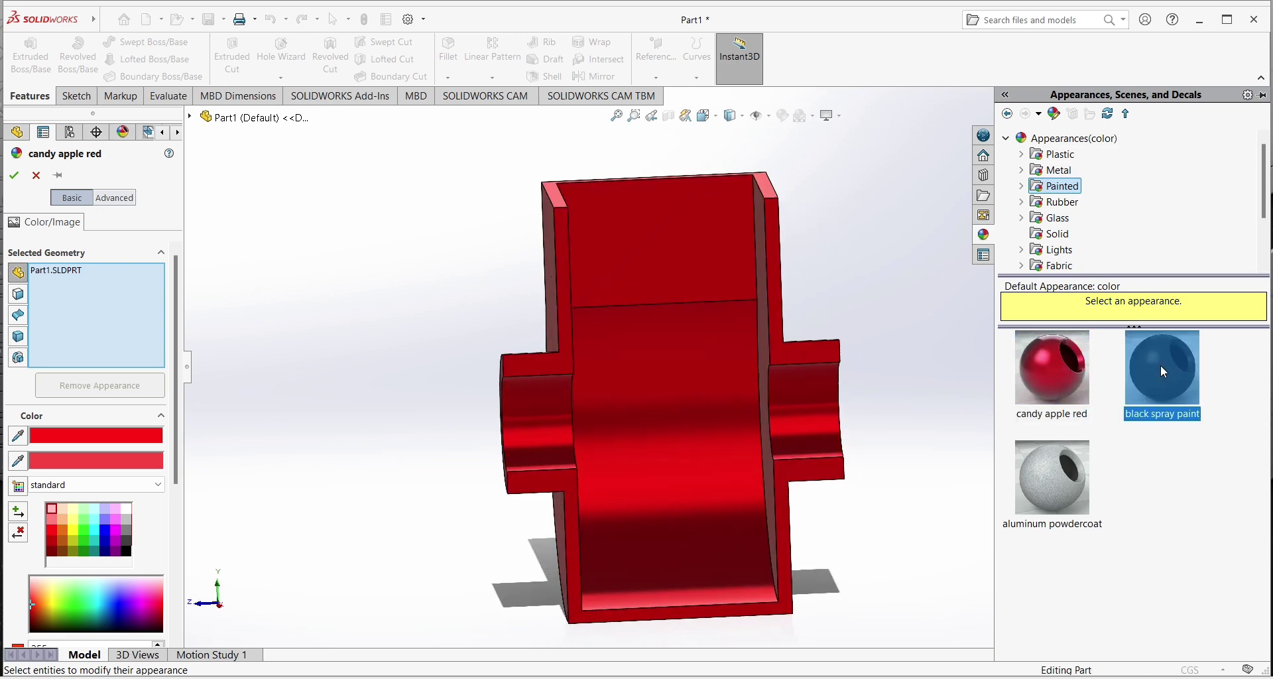
middle_drag(957, 325, 905, 313)
click(1052, 477)
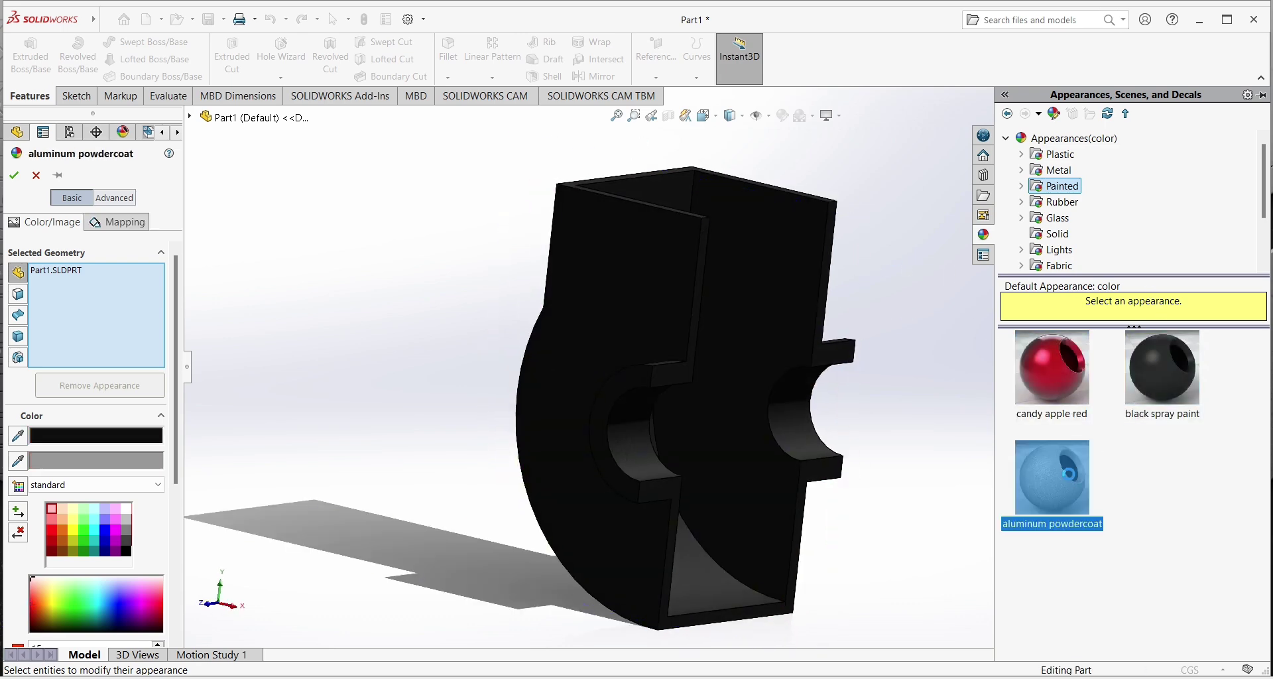
click(1047, 368)
mouse_move(913, 287)
middle_down()
mouse_move(722, 241)
mouse_move(889, 312)
mouse_move(702, 225)
mouse_move(921, 338)
mouse_move(534, 312)
mouse_move(500, 276)
mouse_move(386, 268)
middle_up()
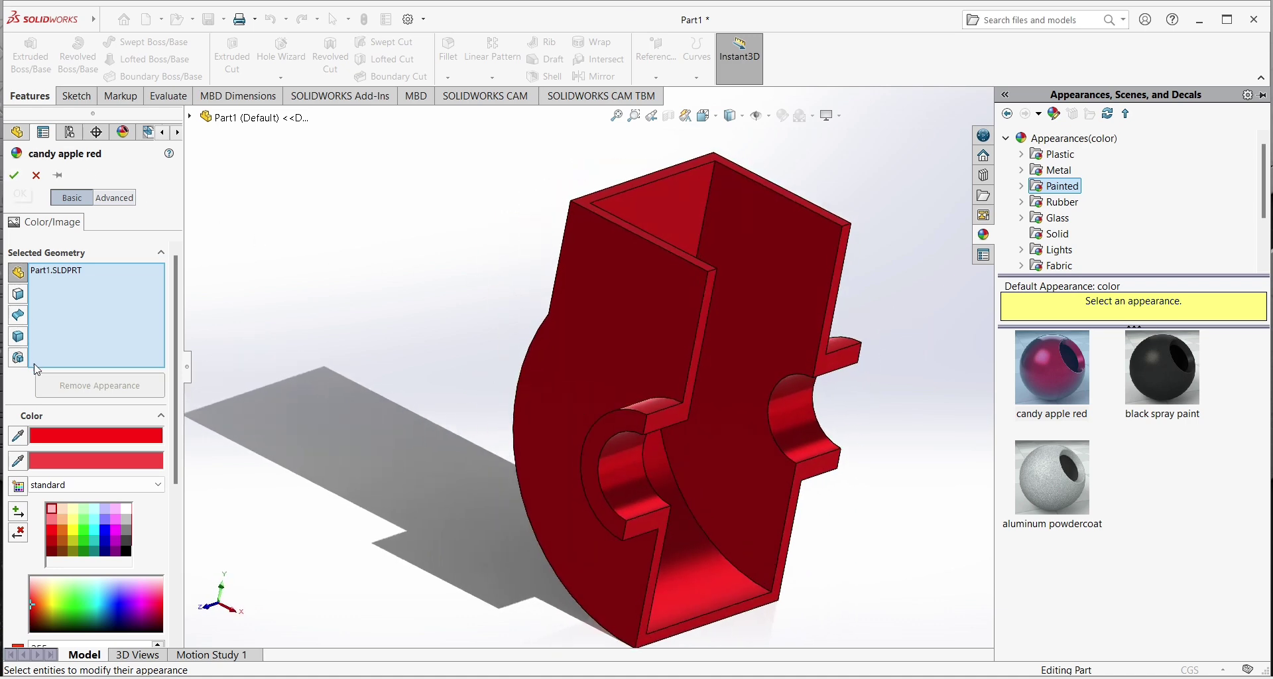
- Adjust the red appearance's colour to a lighter pinkish red
click(65, 529)
click(76, 515)
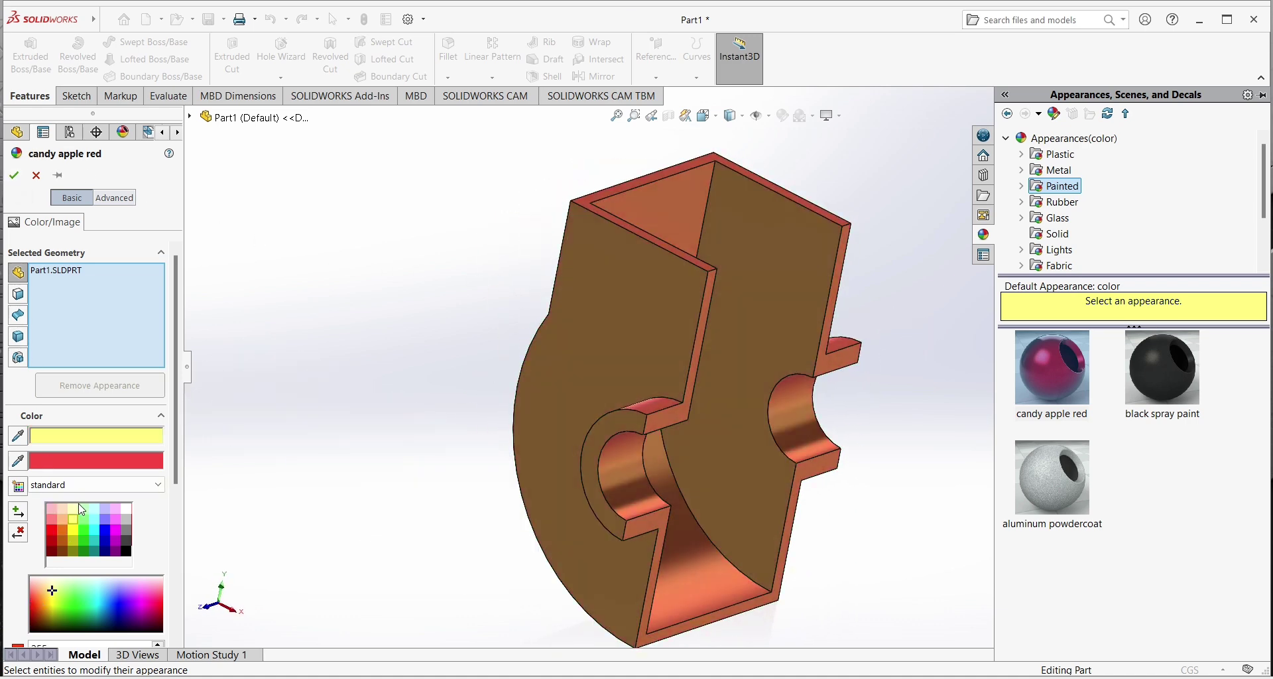
click(77, 507)
mouse_move(320, 321)
middle_down()
mouse_move(338, 265)
mouse_move(392, 295)
mouse_move(321, 360)
middle_up()
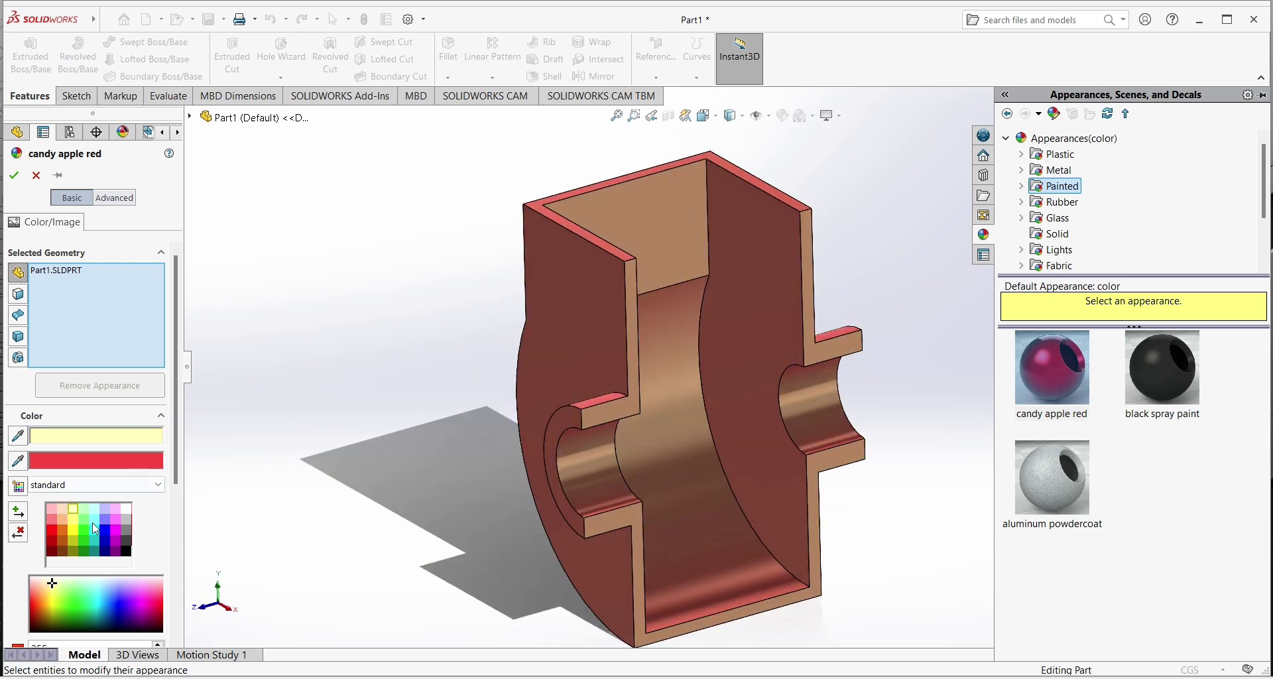
click(52, 518)
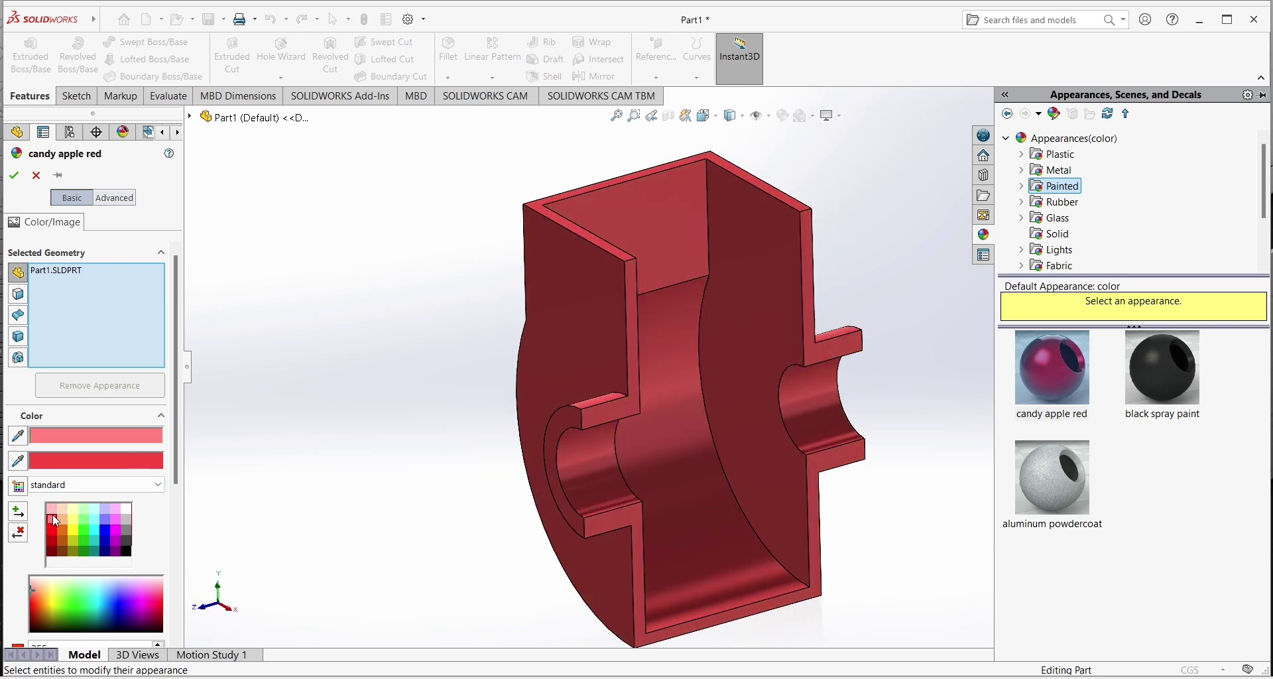
- Accept the red appearance and start saving the casing as 'LOWER CASING'
click(16, 179)
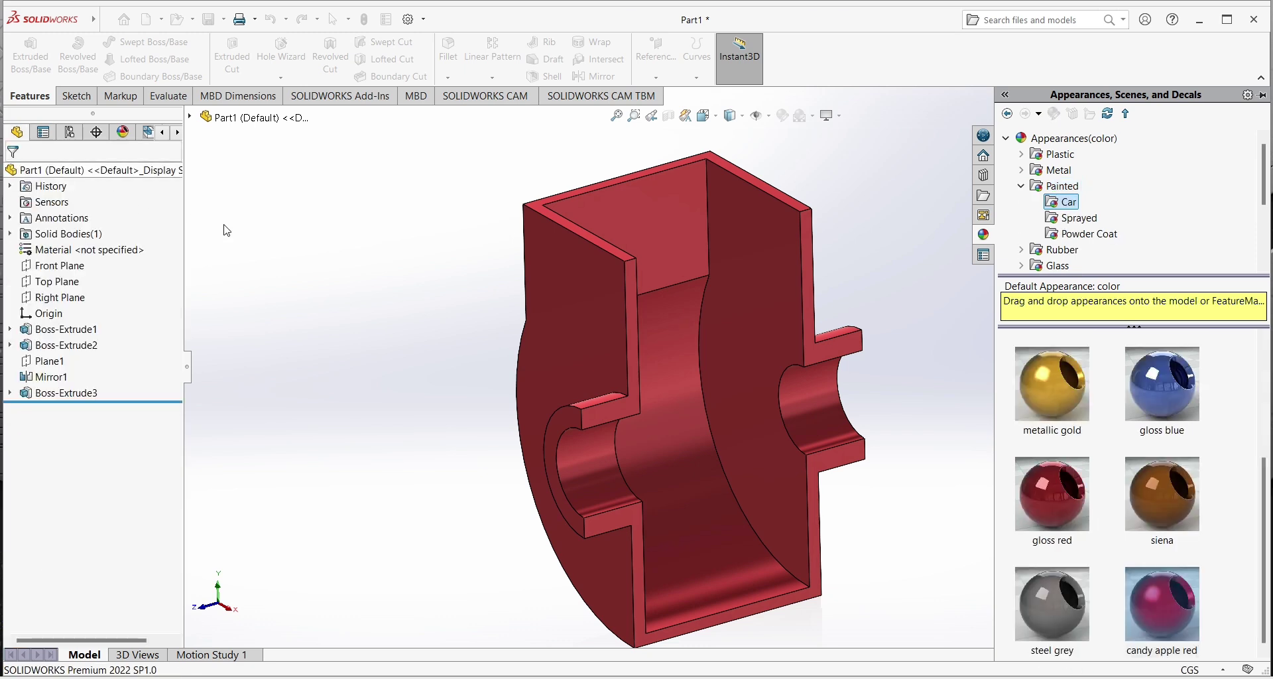
middle_drag(347, 284, 349, 264)
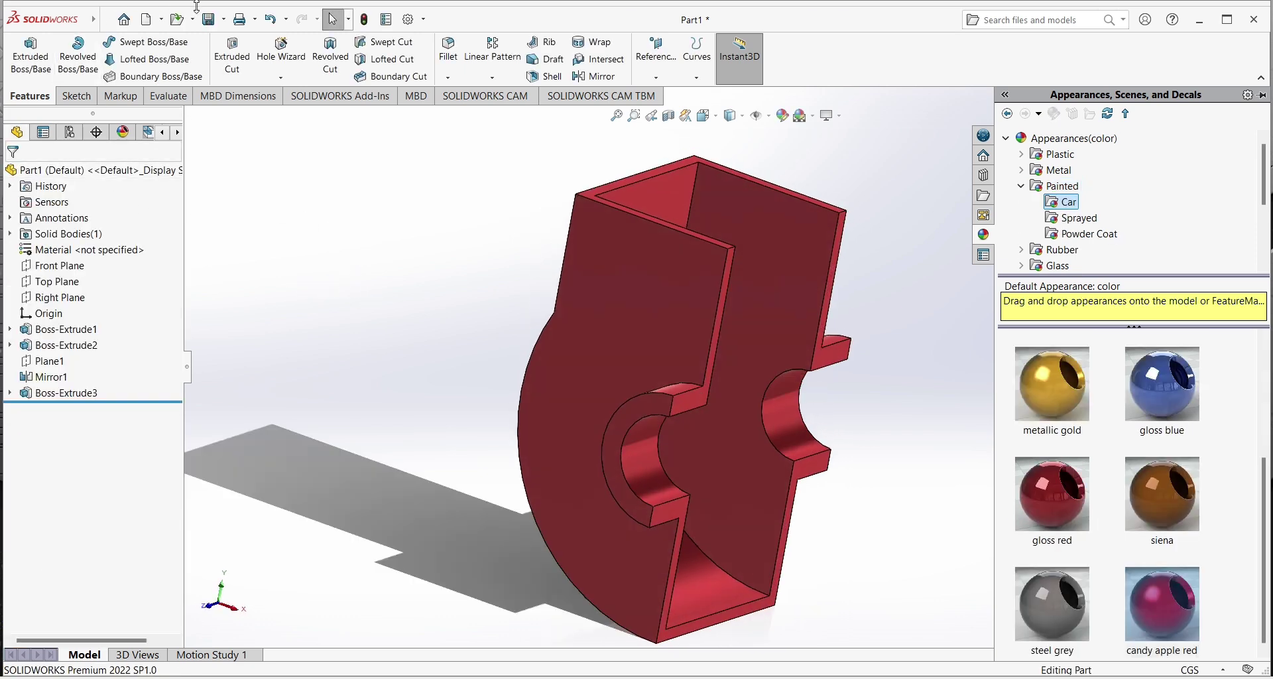
click(210, 24)
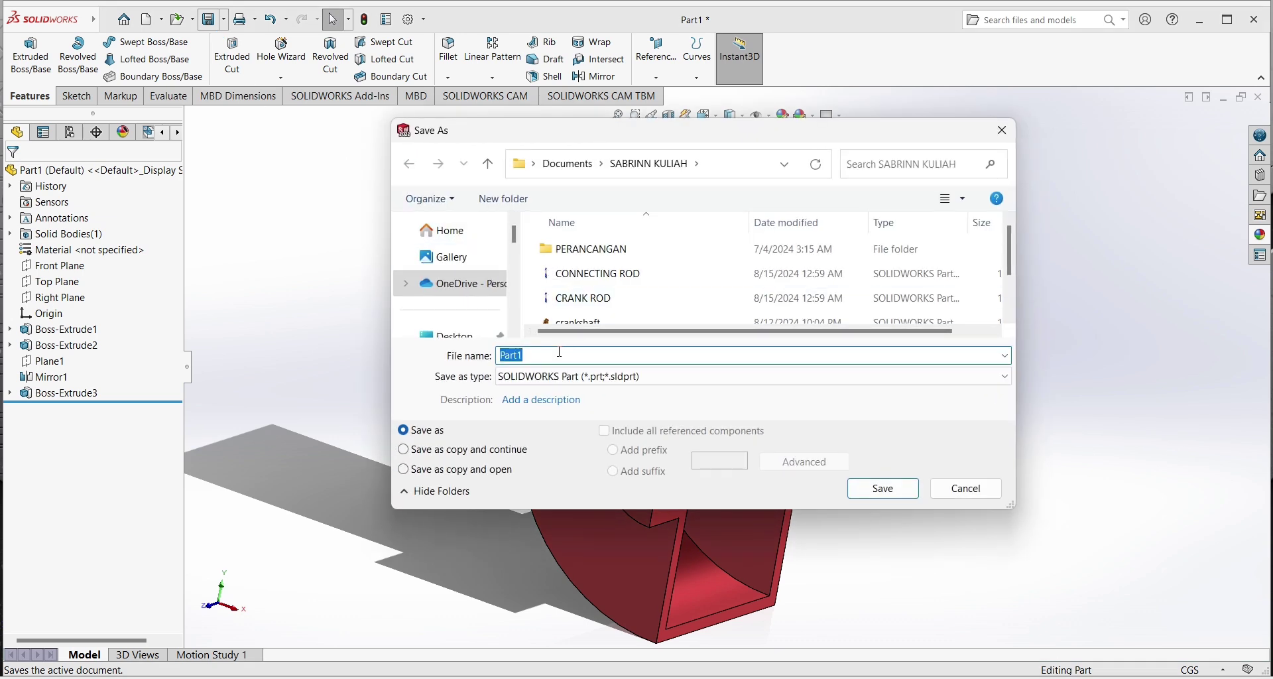
text(a)
text(LOWER)
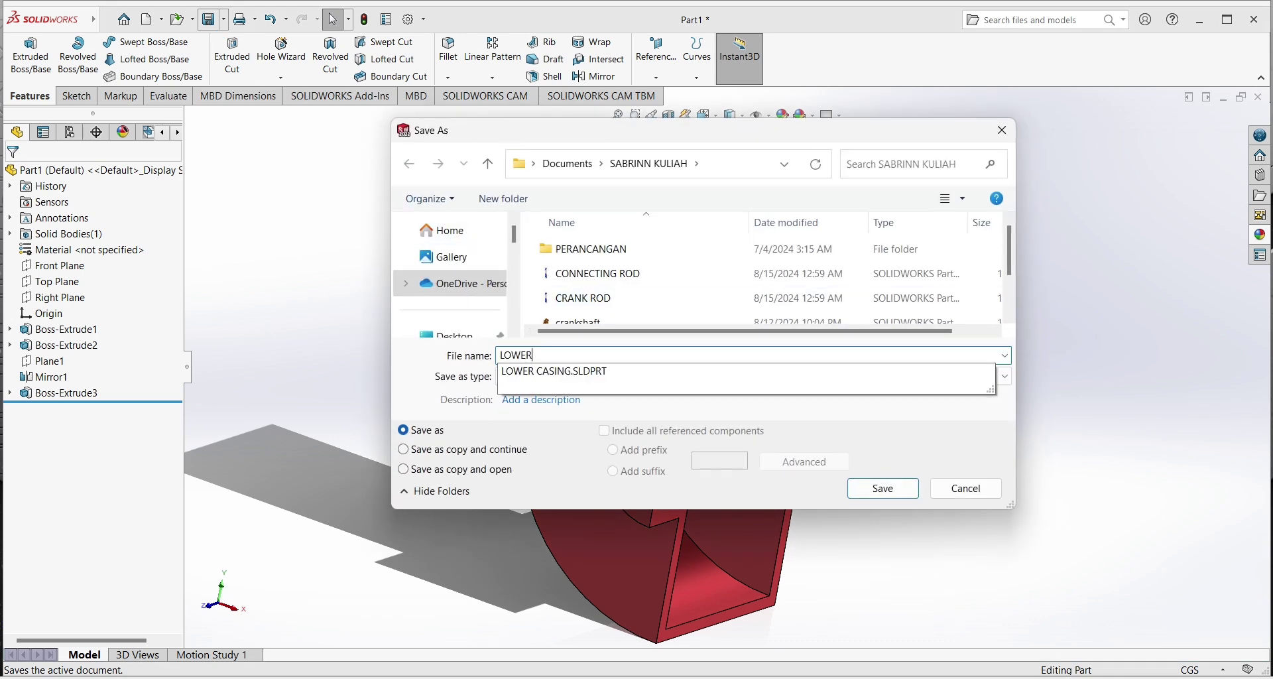
text(CASIN)
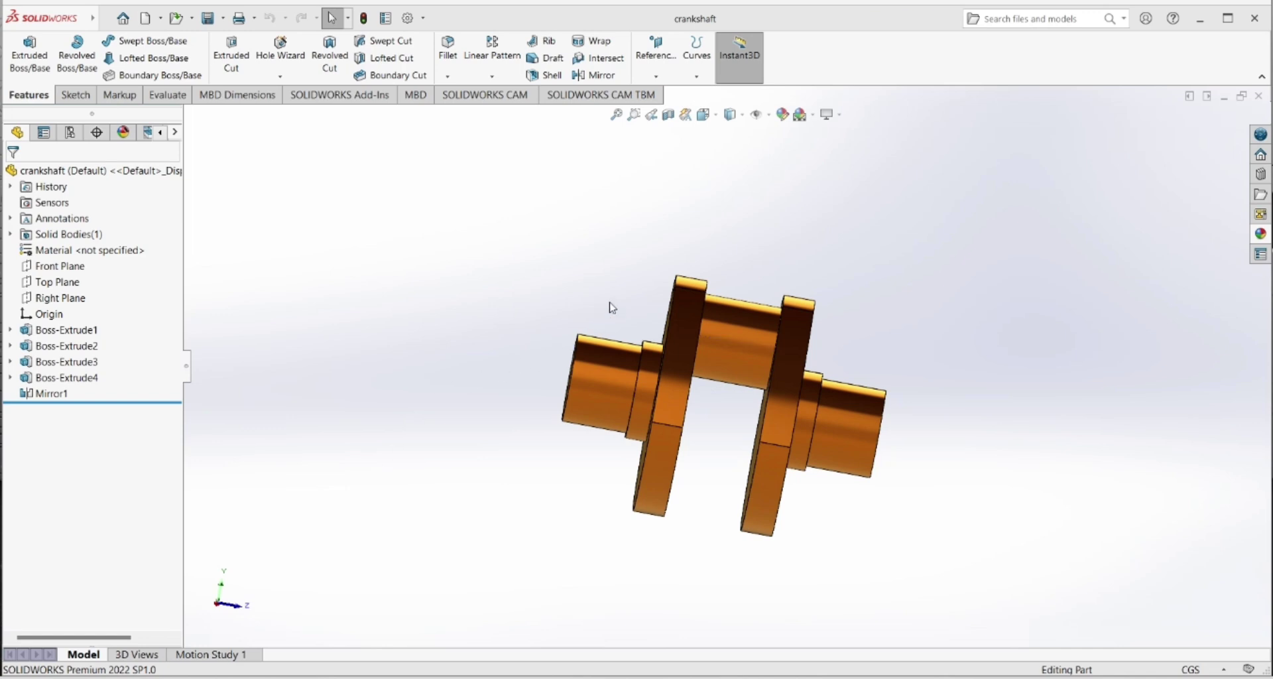
mouse_move(881, 364)
middle_down()
mouse_move(735, 356)
mouse_move(912, 395)
middle_up()
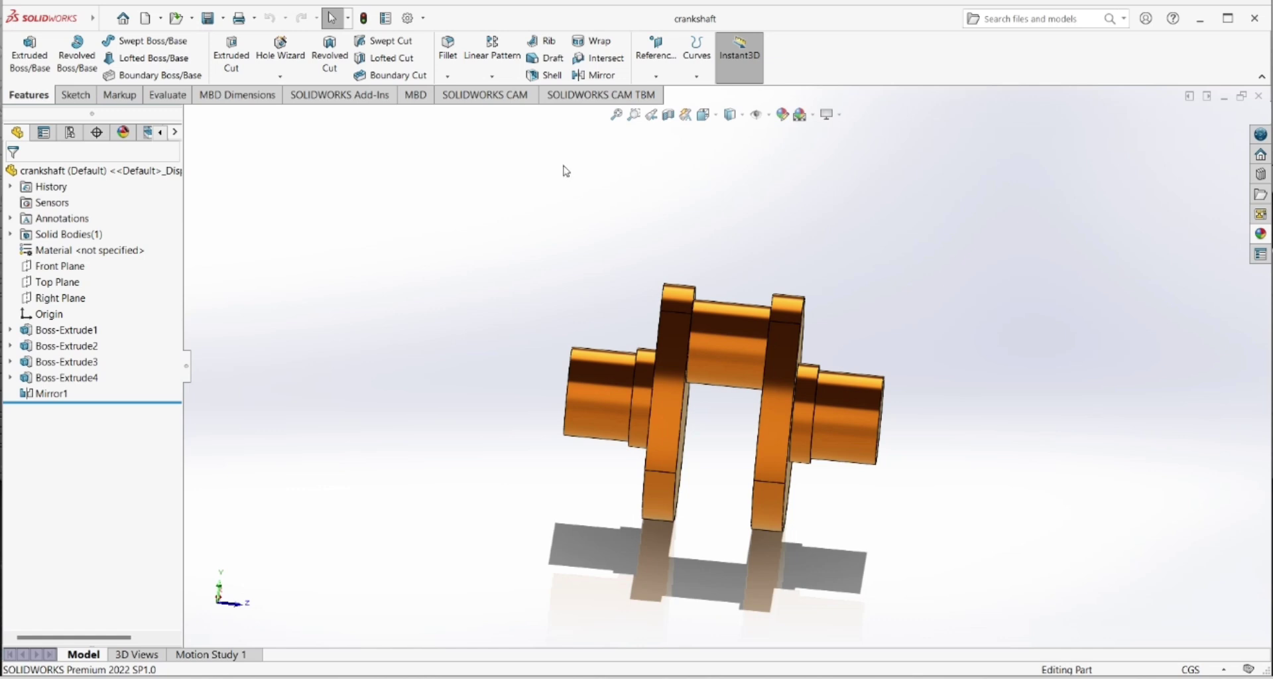
- Create a new blank part and open a sketch on the Front Plane
click(160, 17)
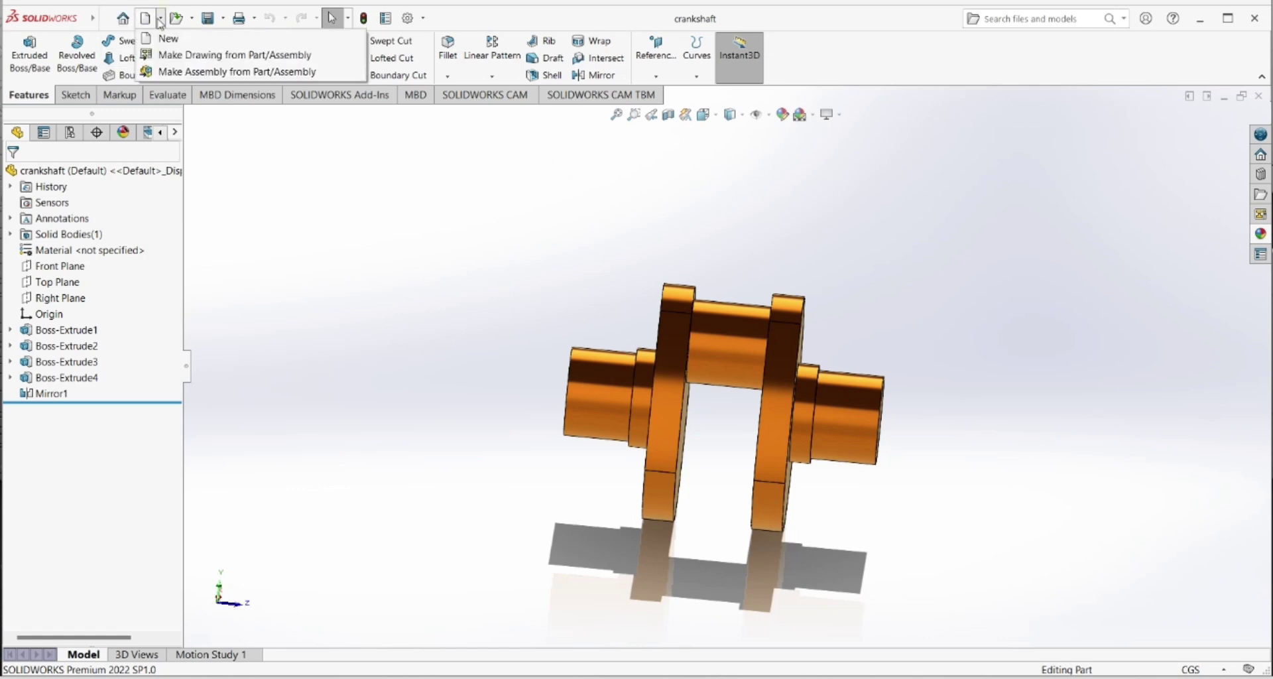
click(175, 45)
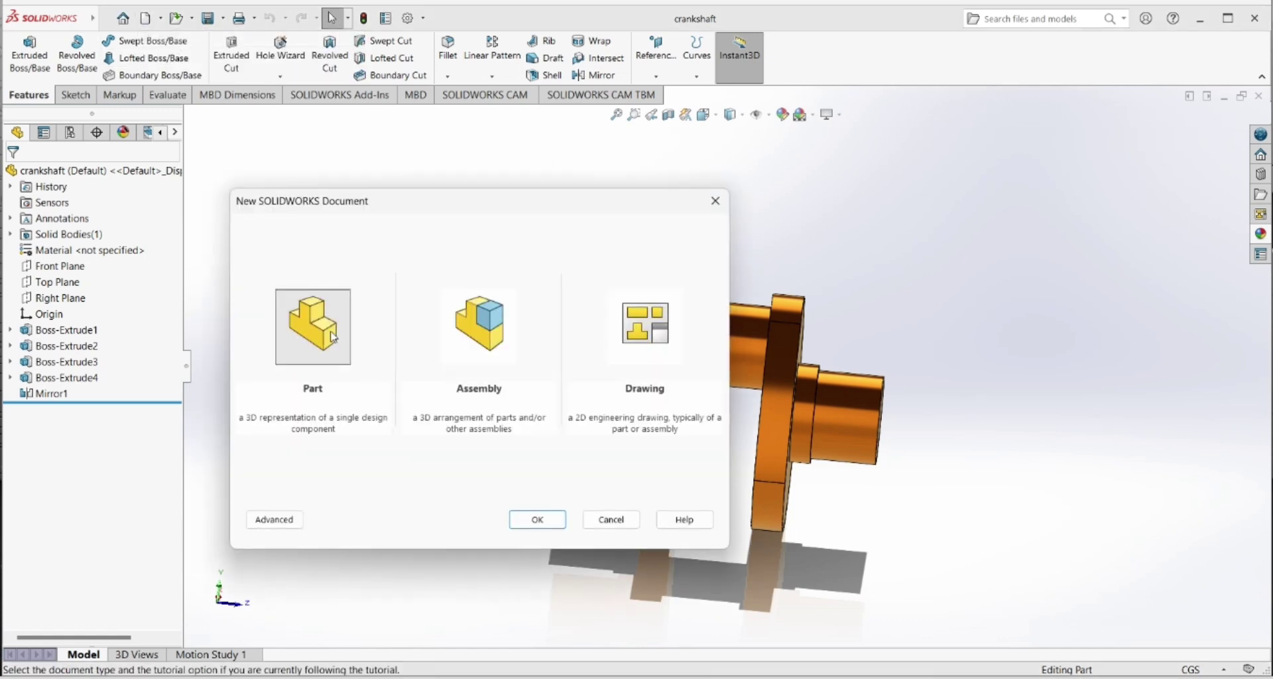
click(534, 520)
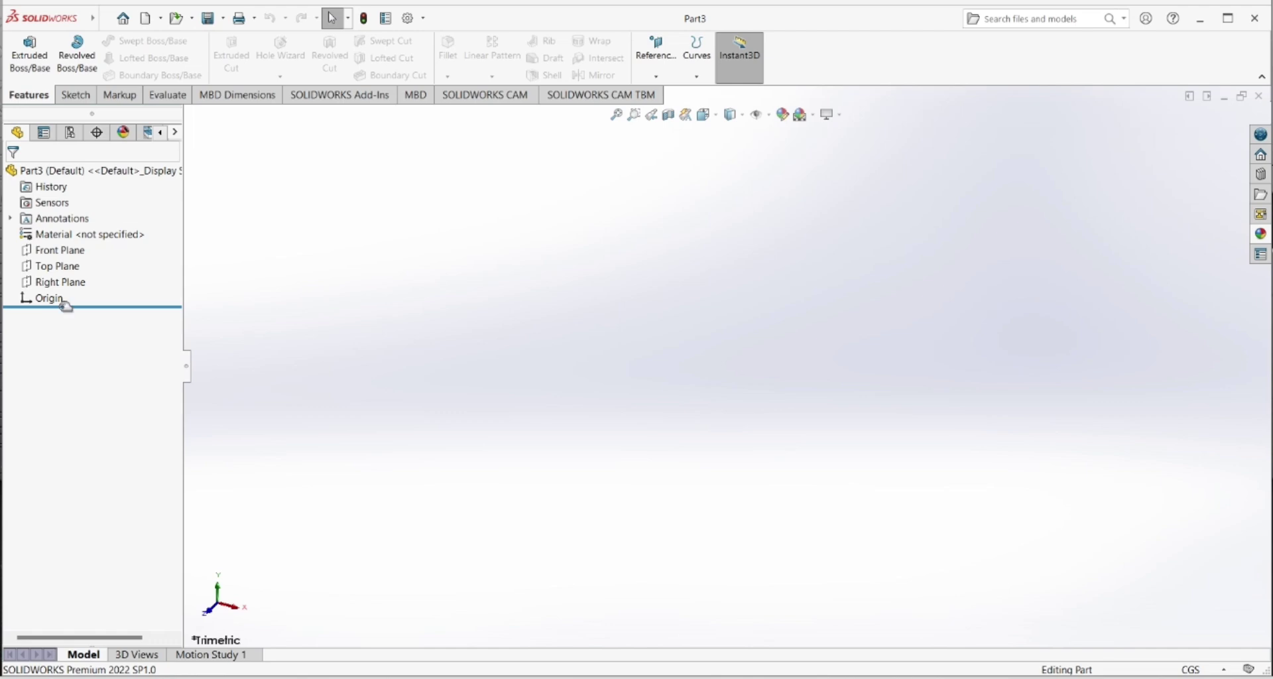
click(61, 251)
click(73, 236)
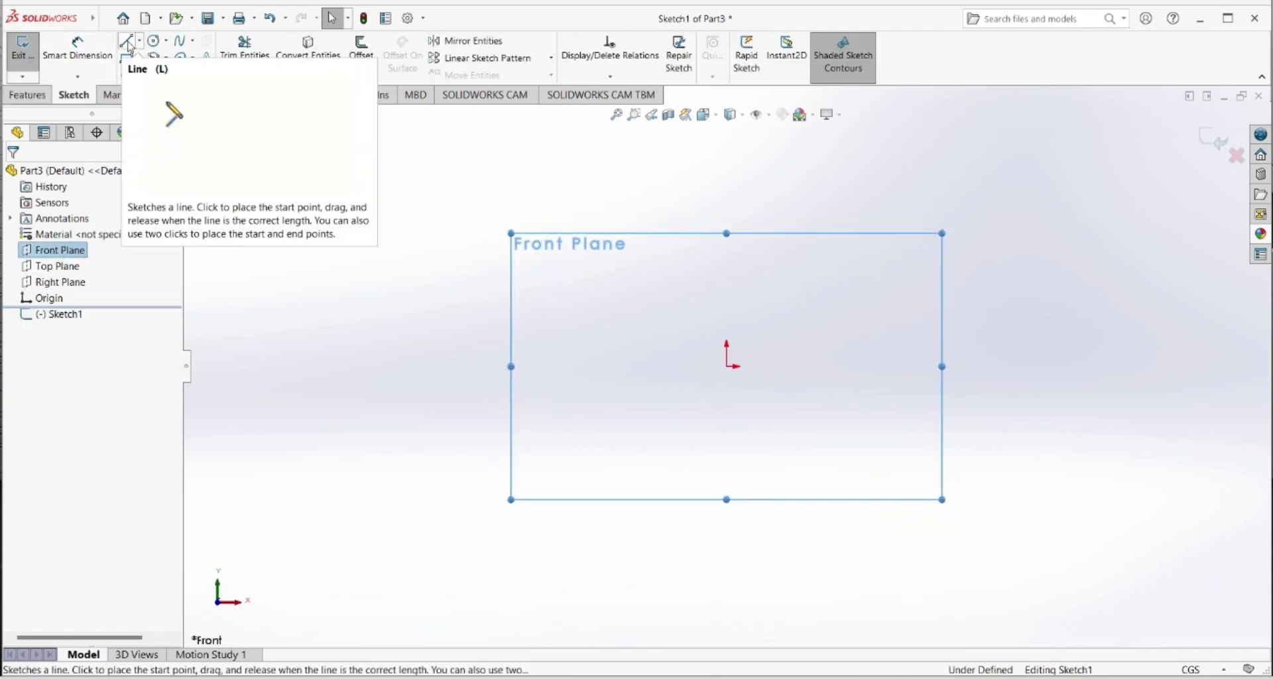
- Draw a circle at the origin, dimension it 2.4 cm diameter, and start an Extruded Boss
click(154, 43)
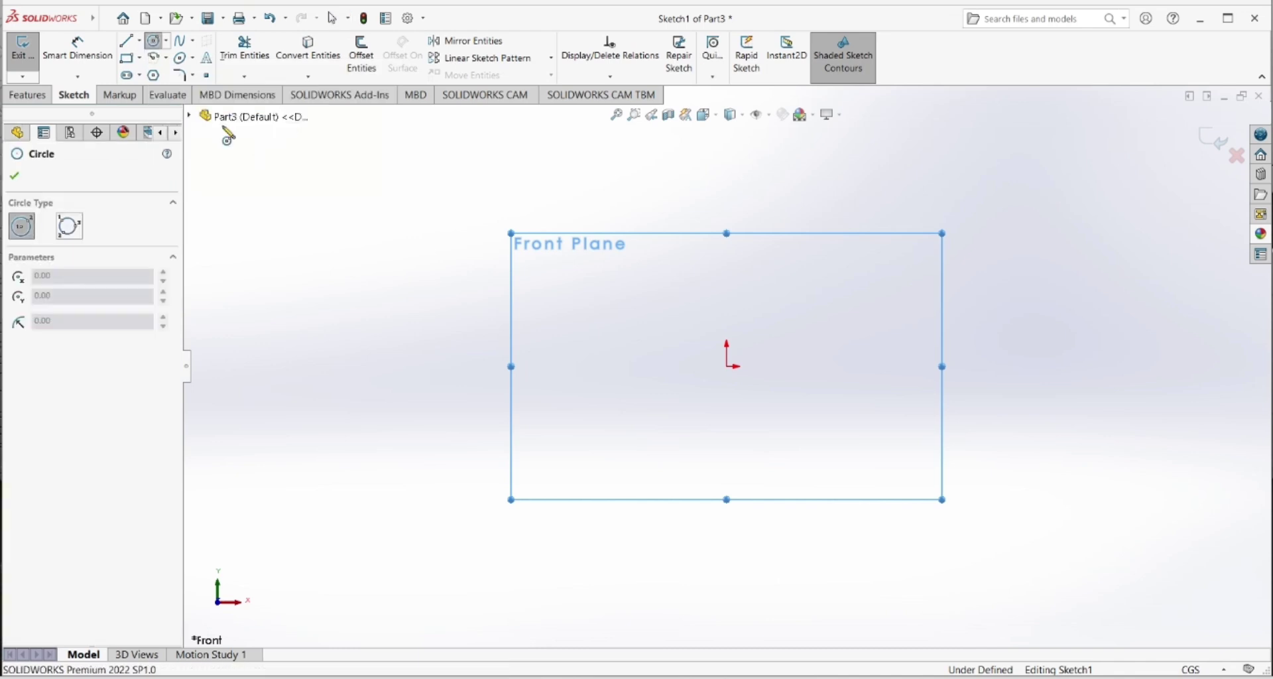
click(727, 367)
click(727, 440)
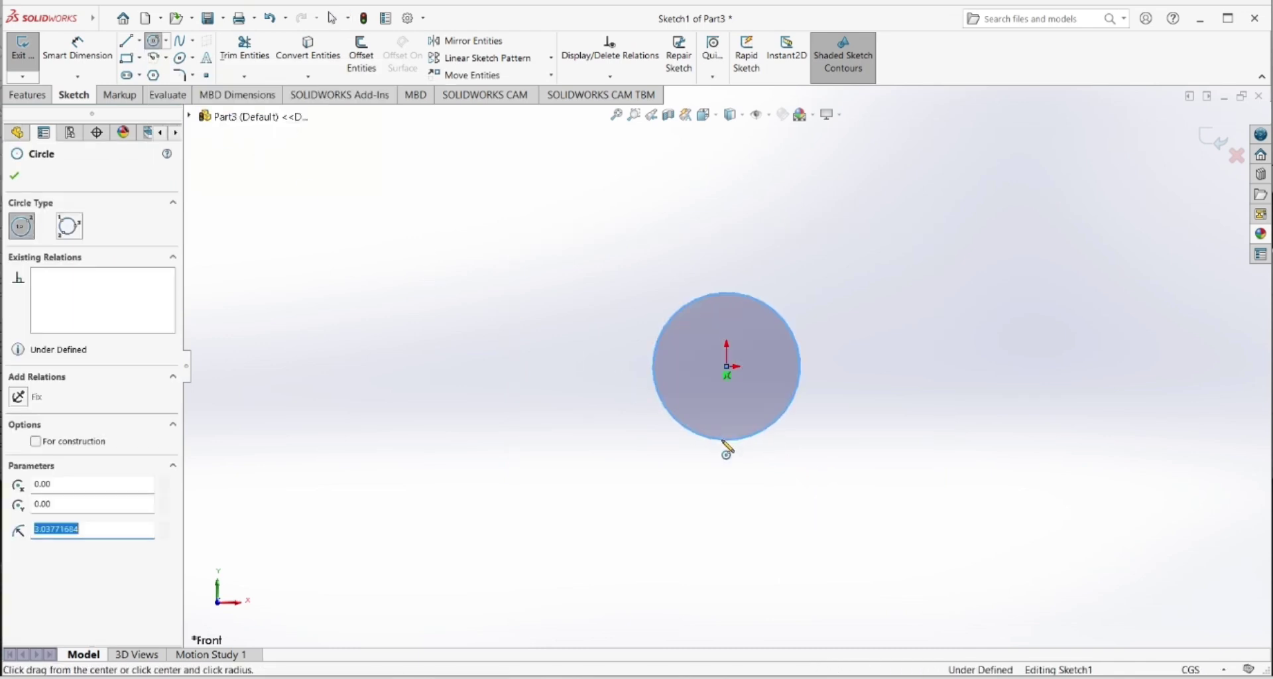
click(78, 52)
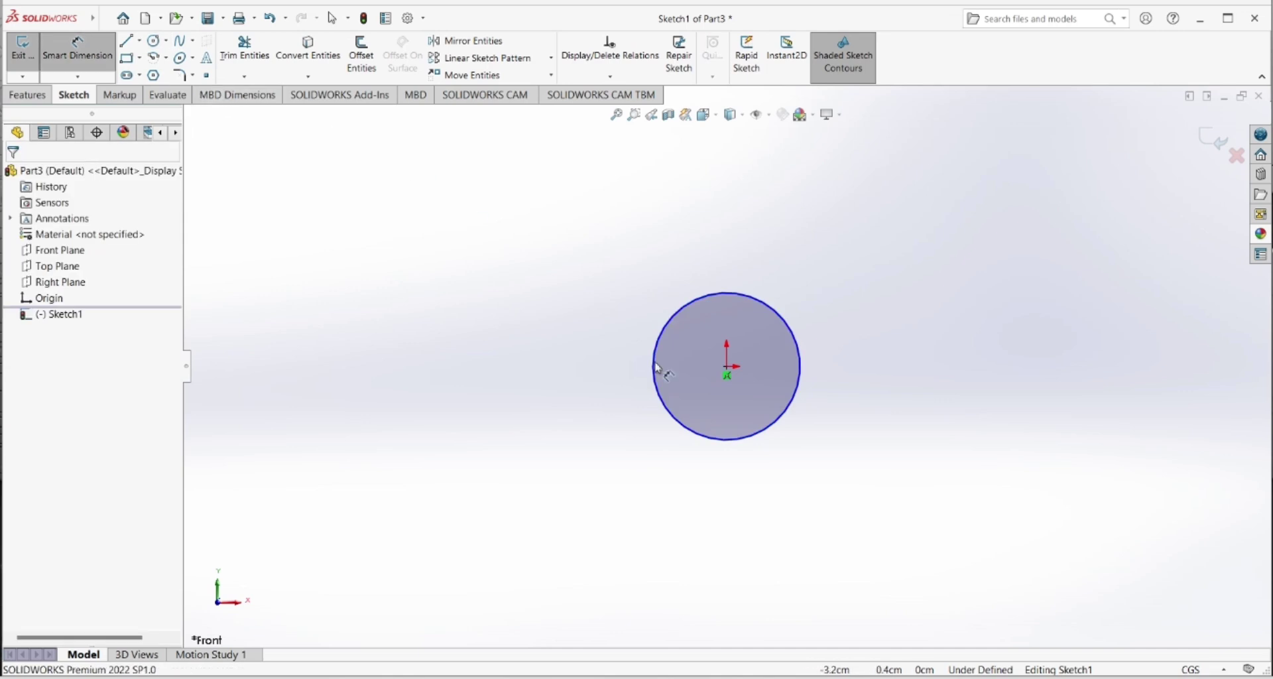
click(660, 381)
click(577, 379)
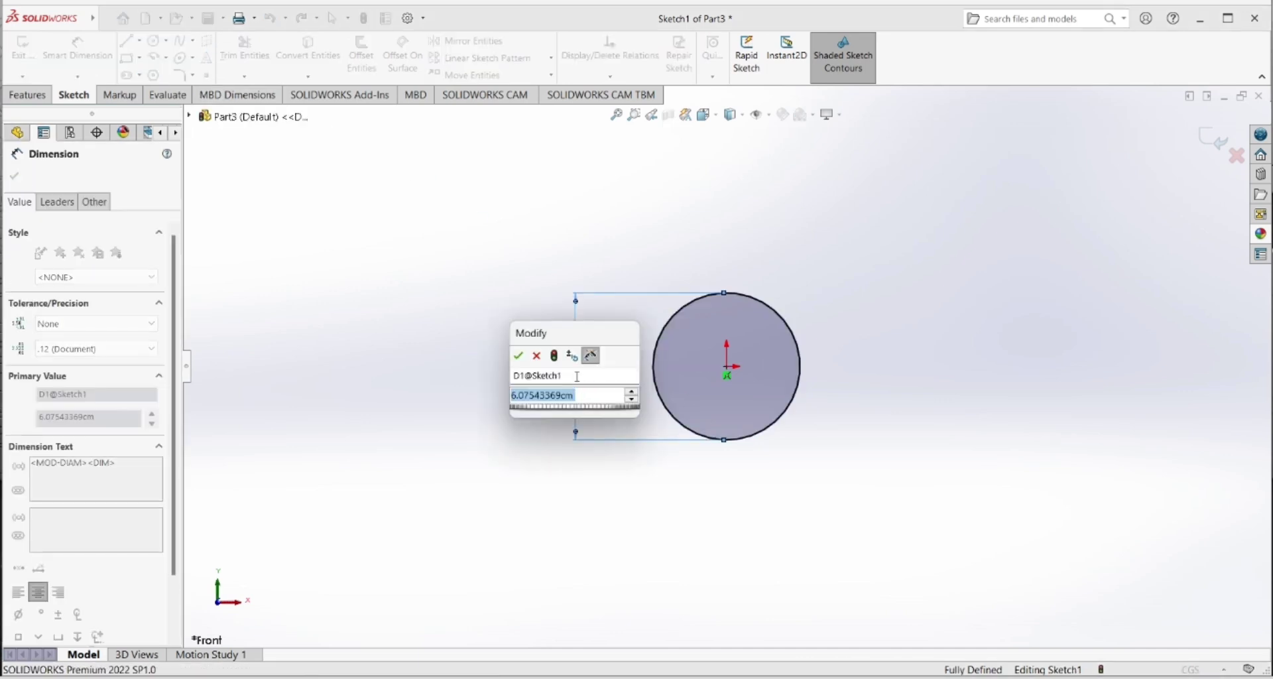
text(2)
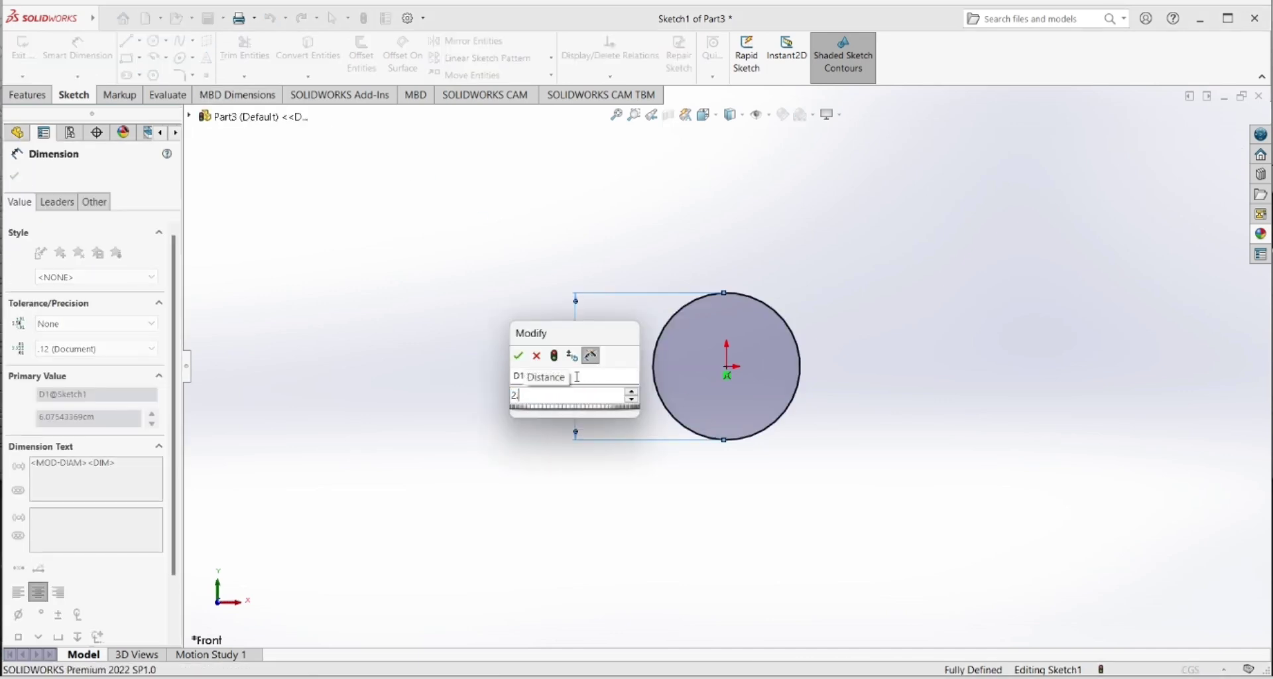
text(.4)
key(Return)
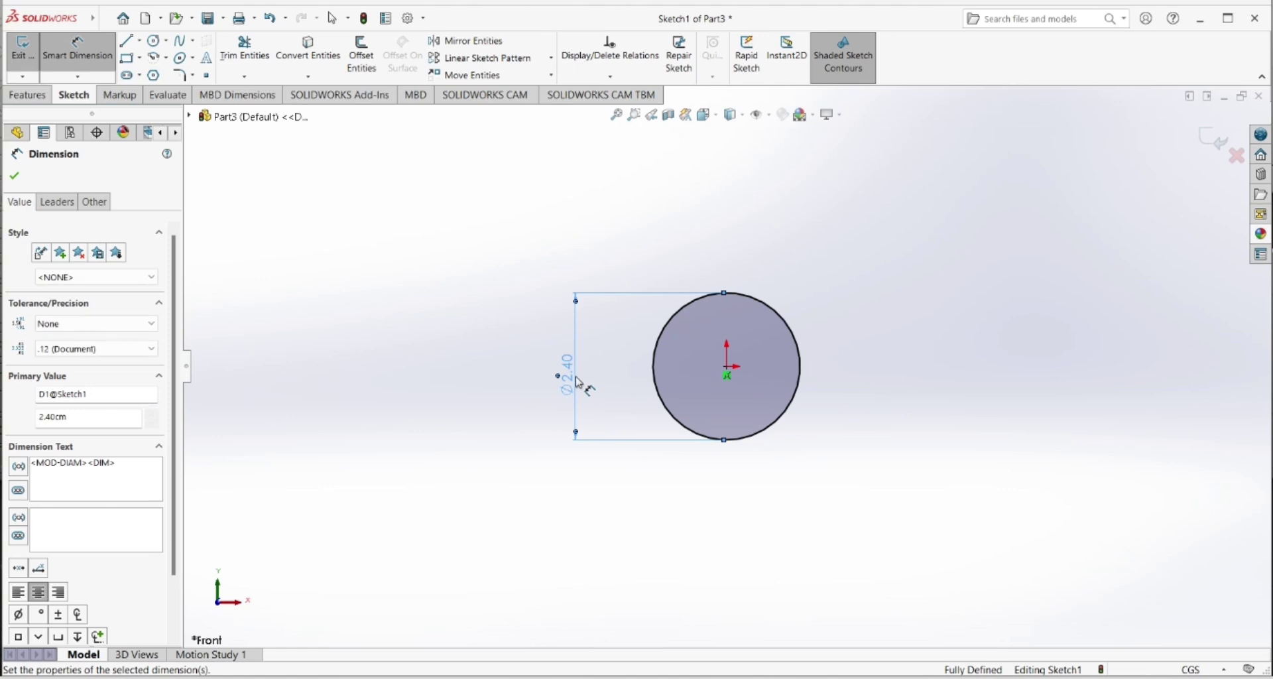
click(26, 95)
click(30, 53)
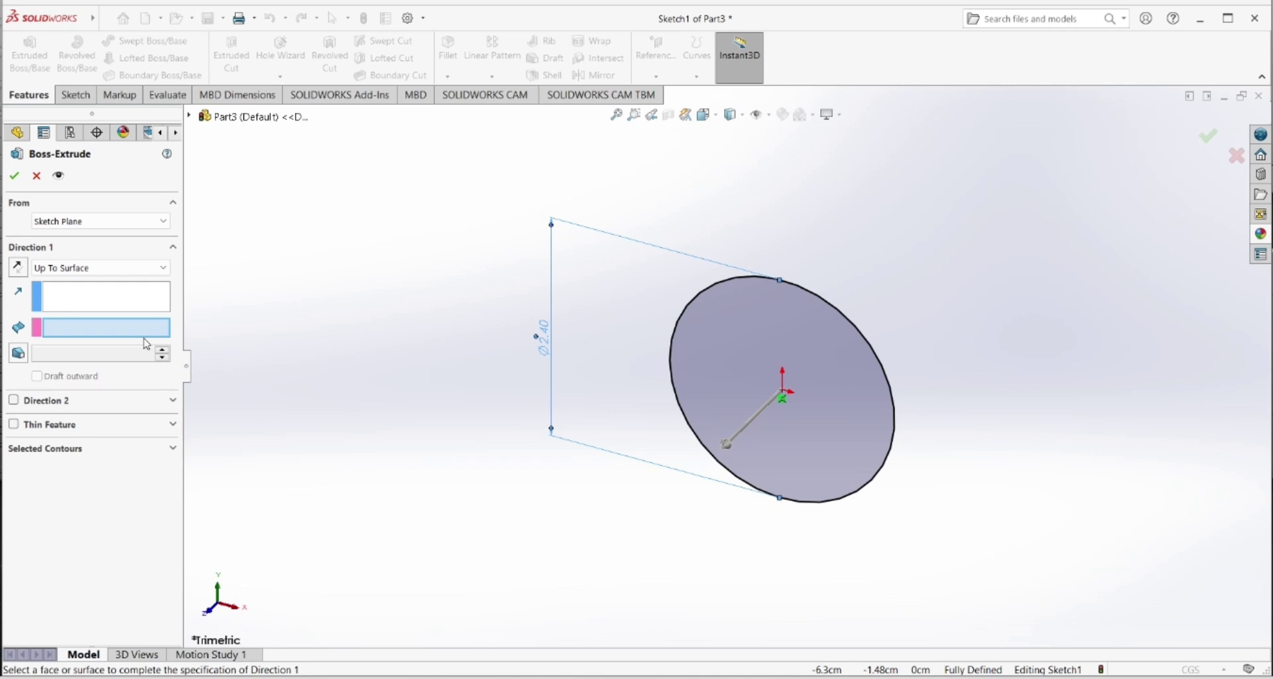
- Extrude the circle Blind to a 2.5 cm depth as Boss-Extrude1
click(153, 274)
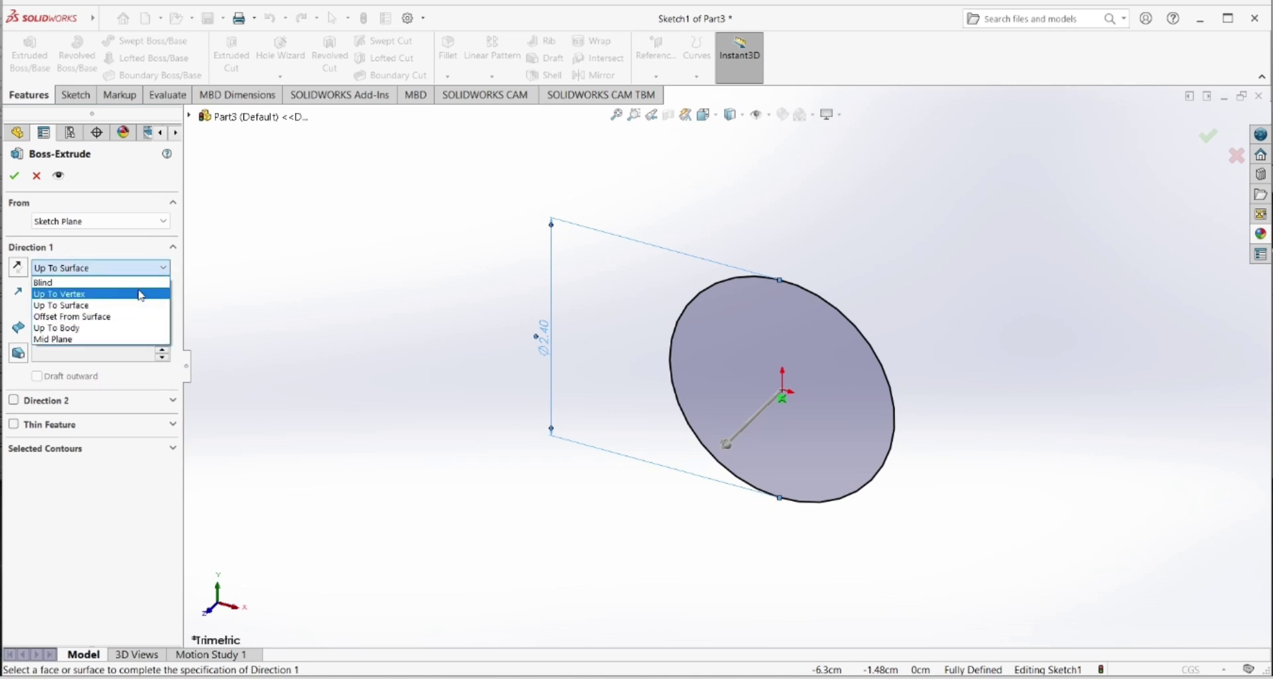
click(141, 290)
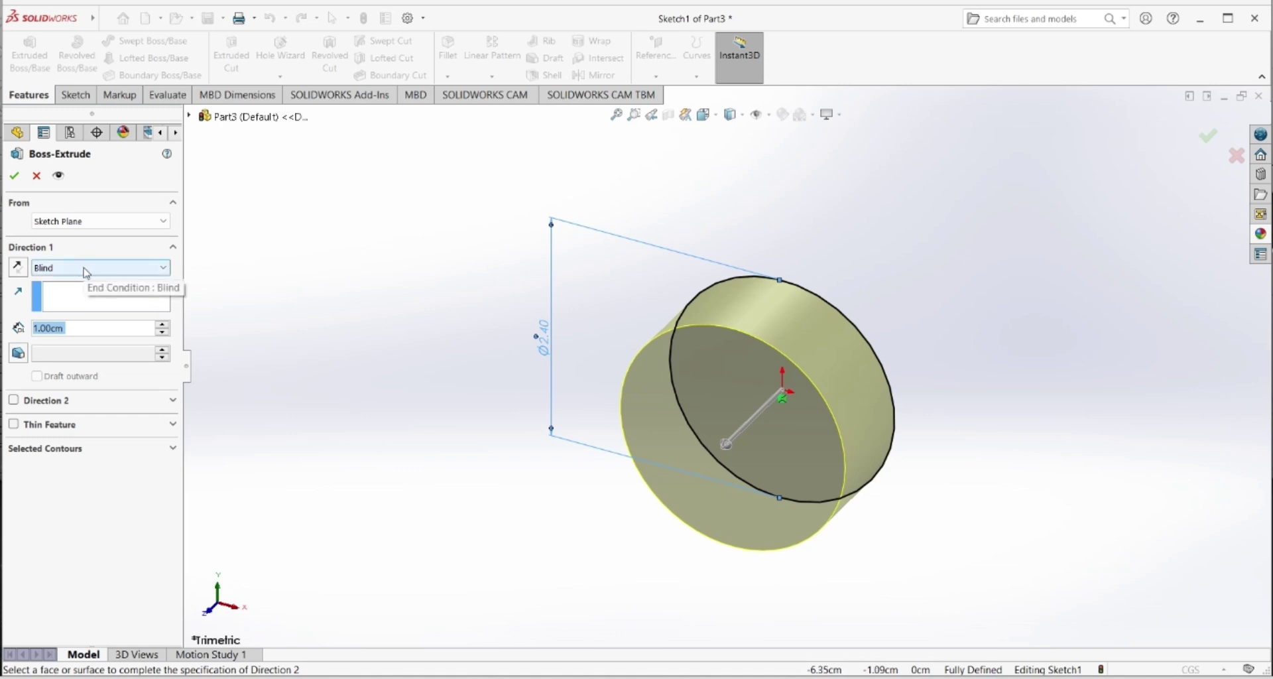
click(87, 273)
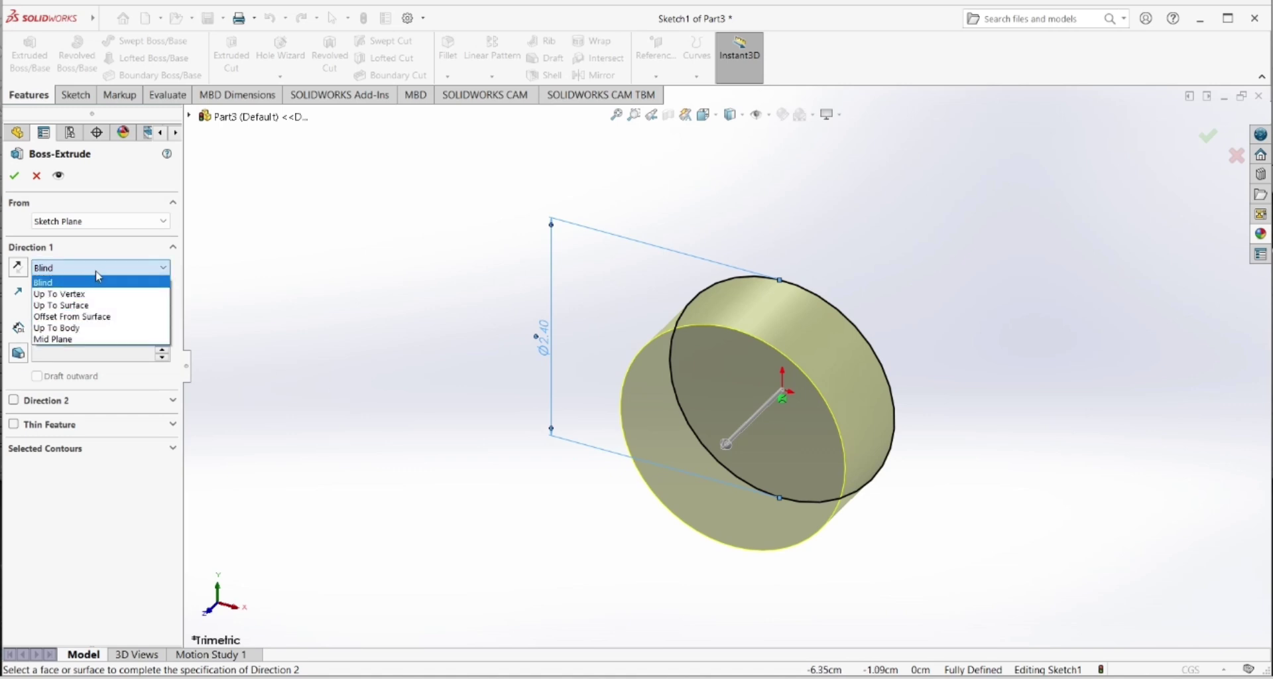
click(244, 269)
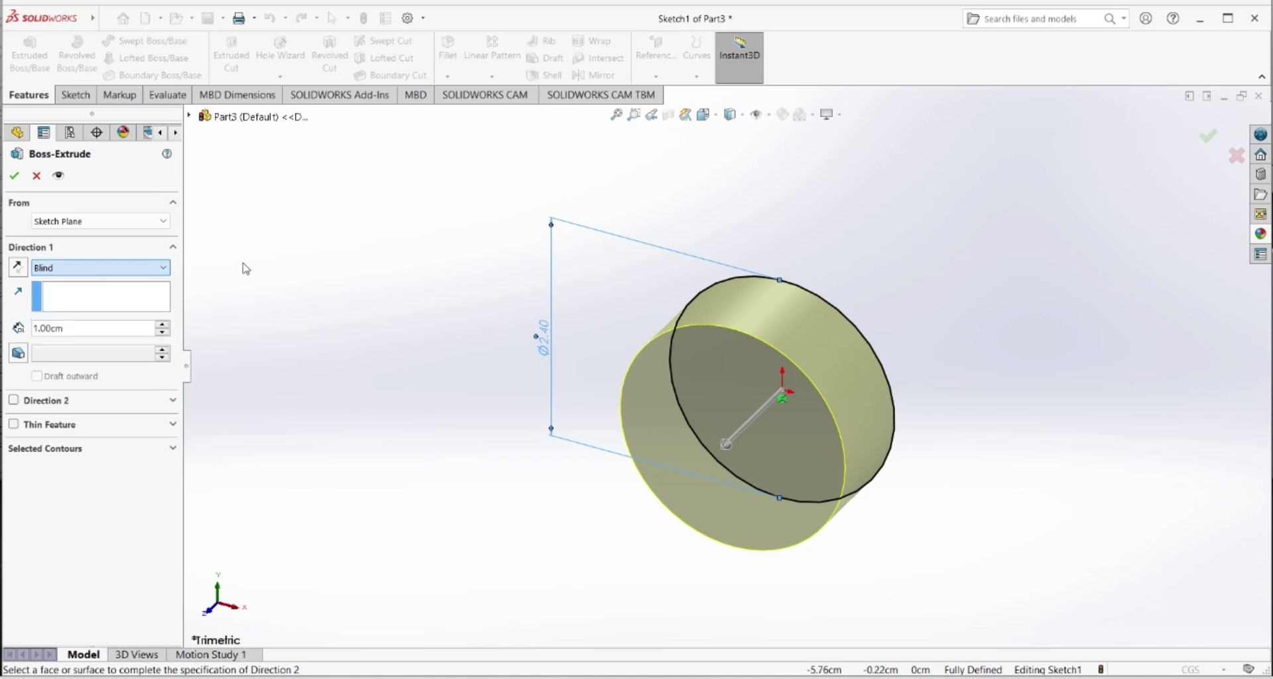
double_click(86, 328)
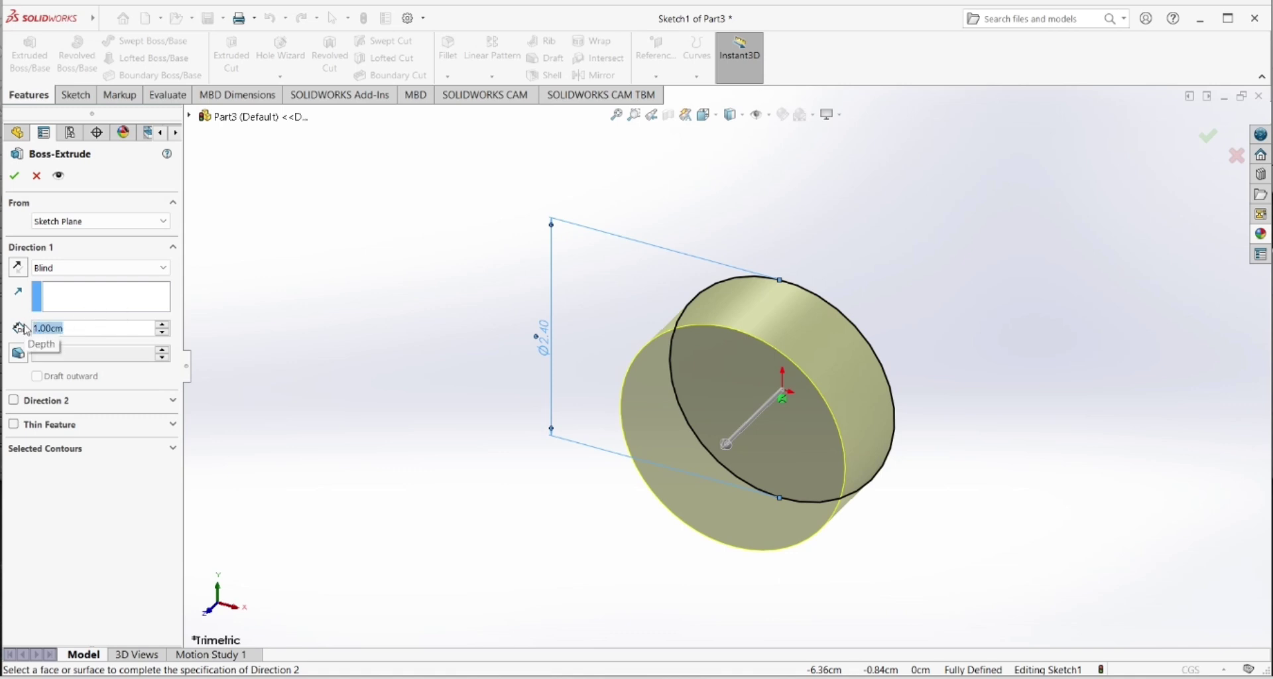
text(2.5)
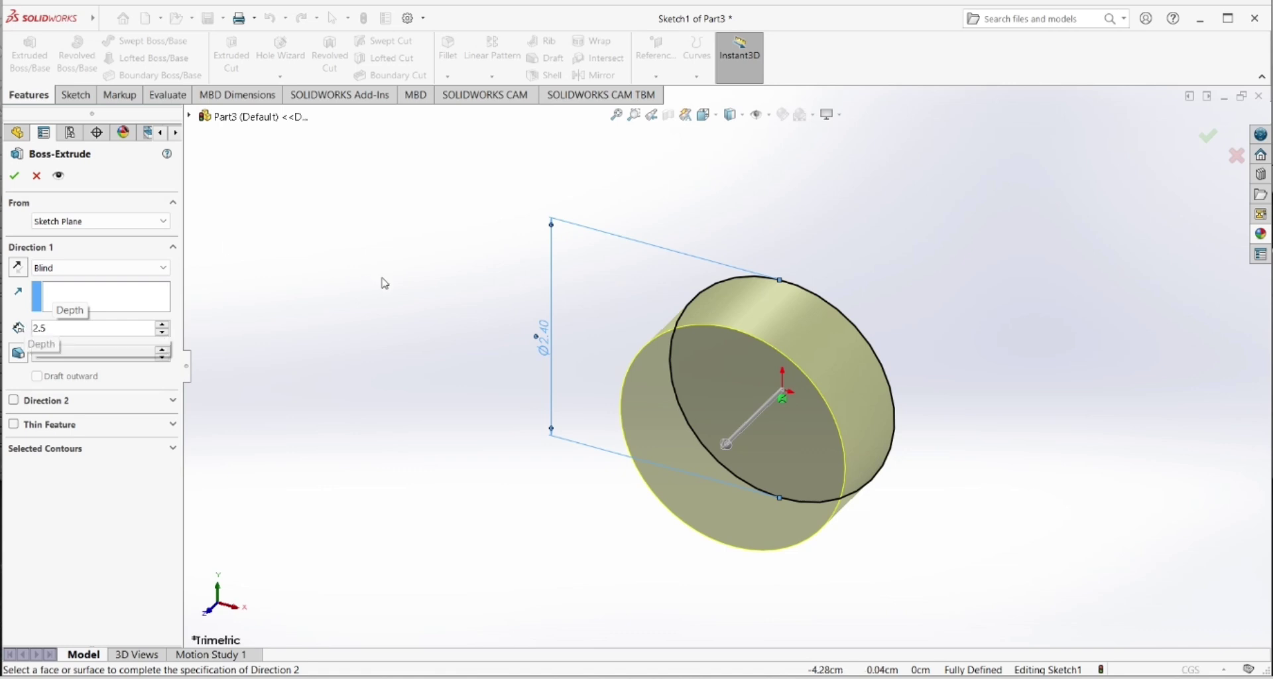
key(Return)
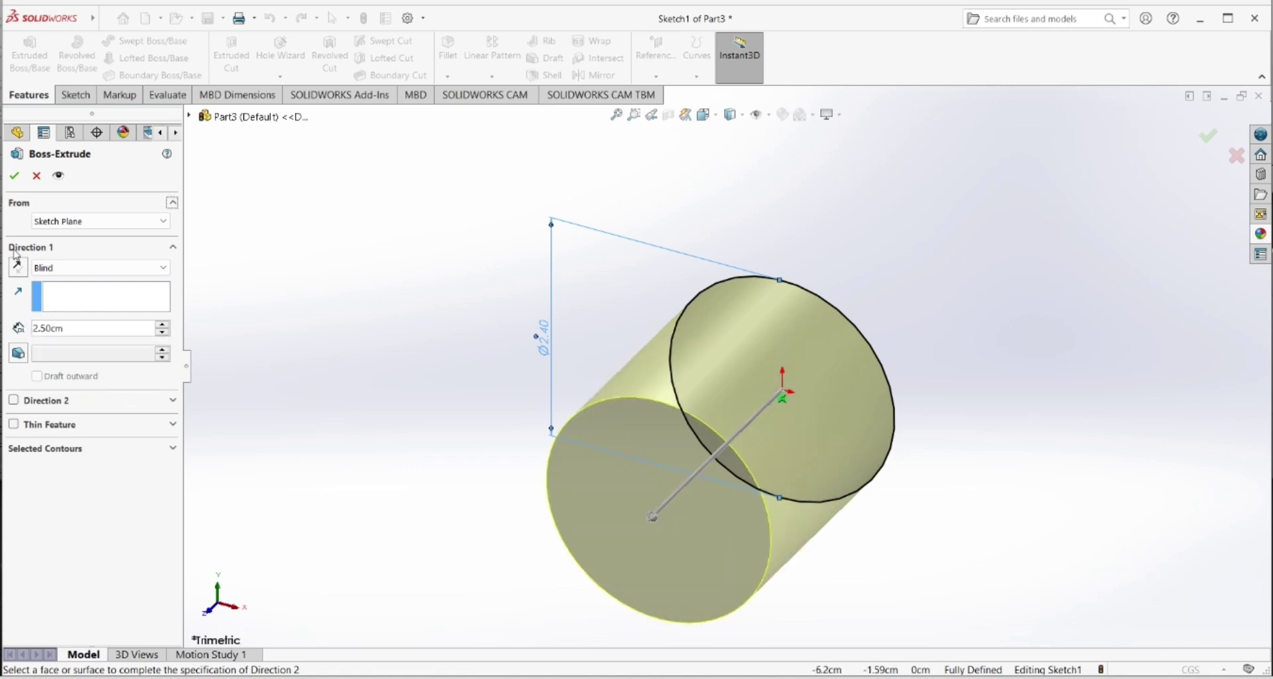
click(14, 176)
middle_drag(349, 358, 440, 315)
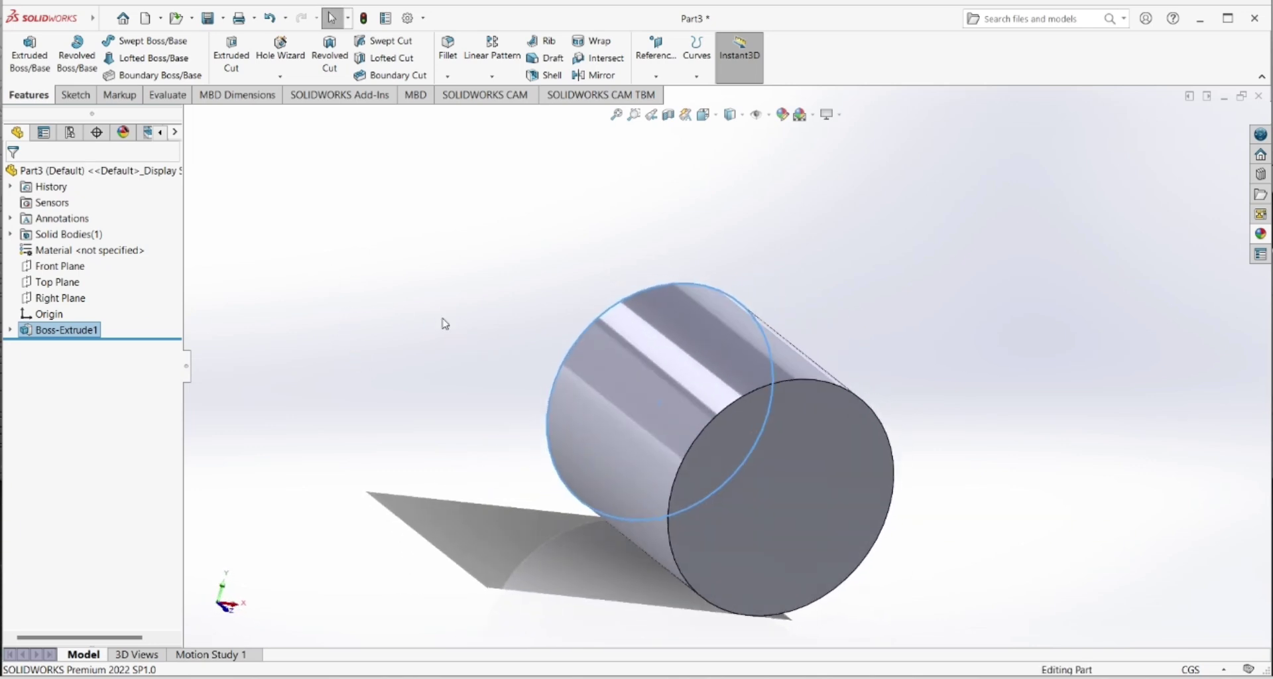
- Sketch a larger circle at the origin on the Front Plane and dimension it 3.8 cm diameter
click(58, 266)
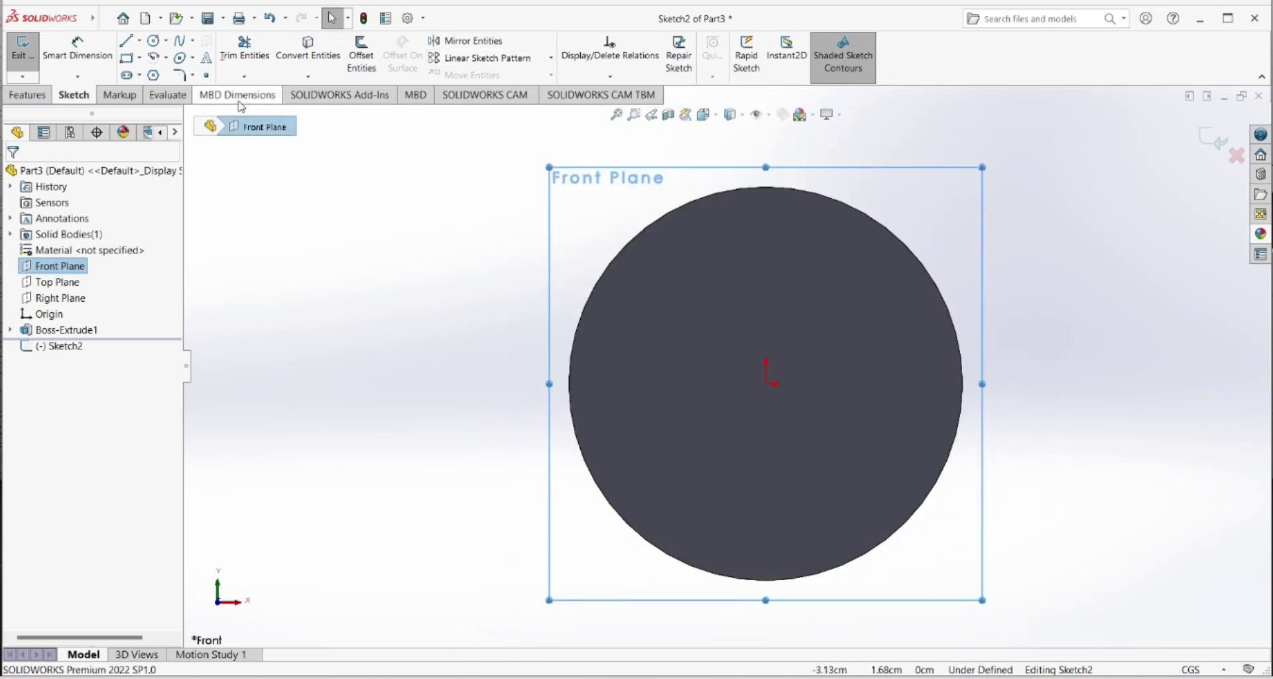
click(153, 41)
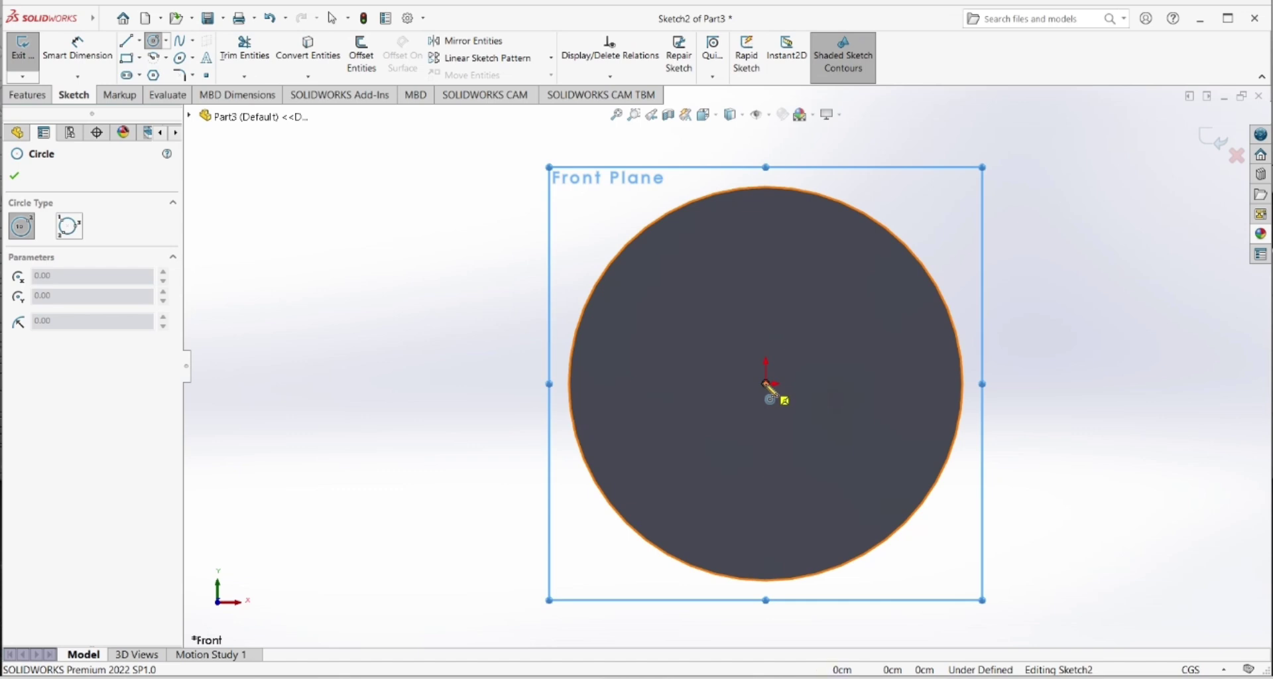
click(767, 384)
click(568, 535)
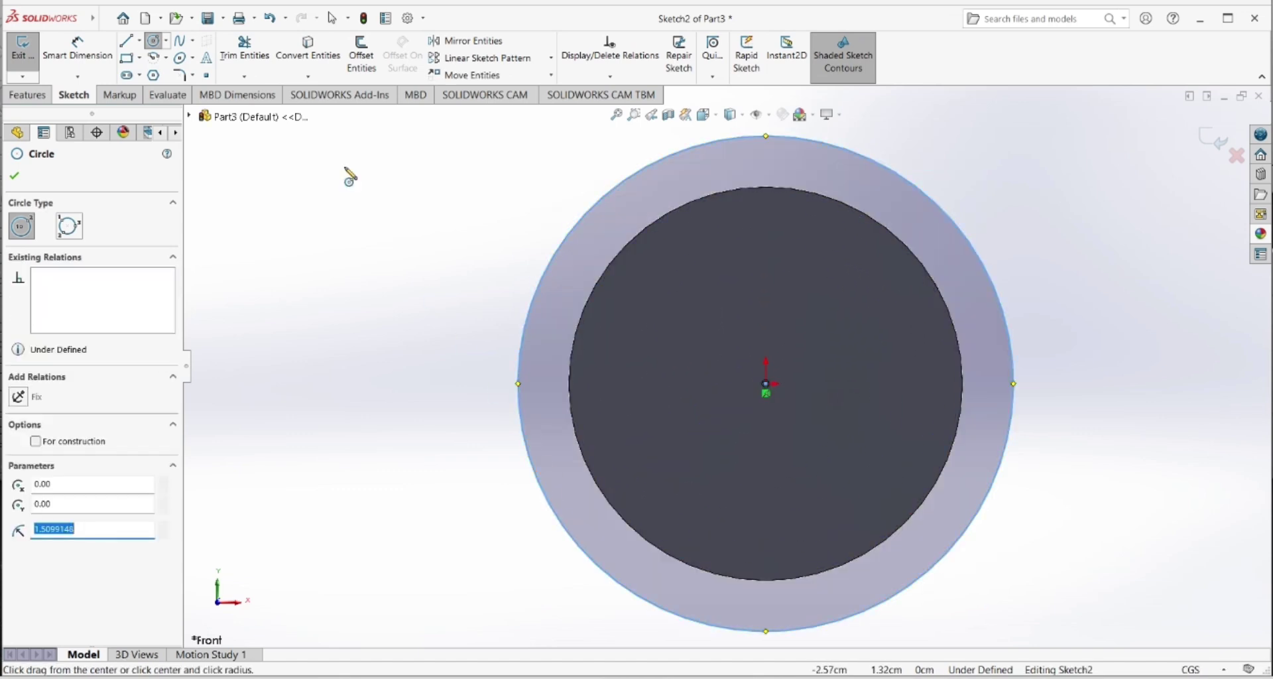
click(64, 81)
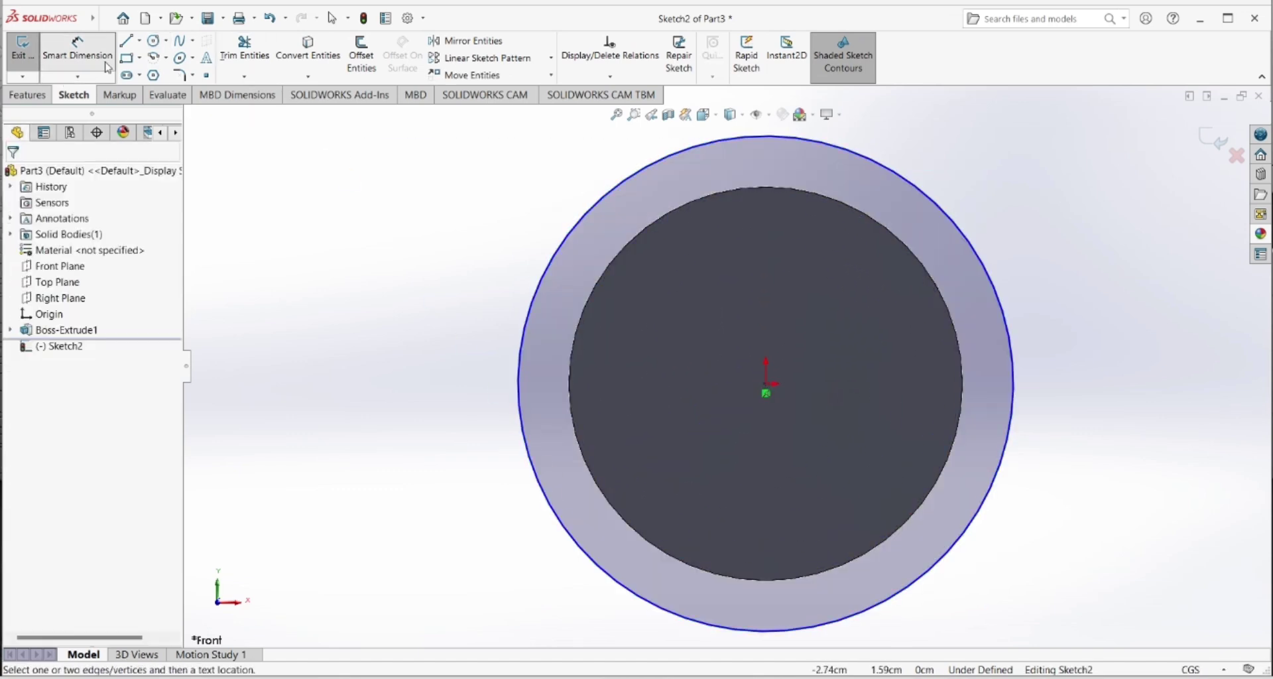
click(536, 295)
click(428, 312)
text(3.)
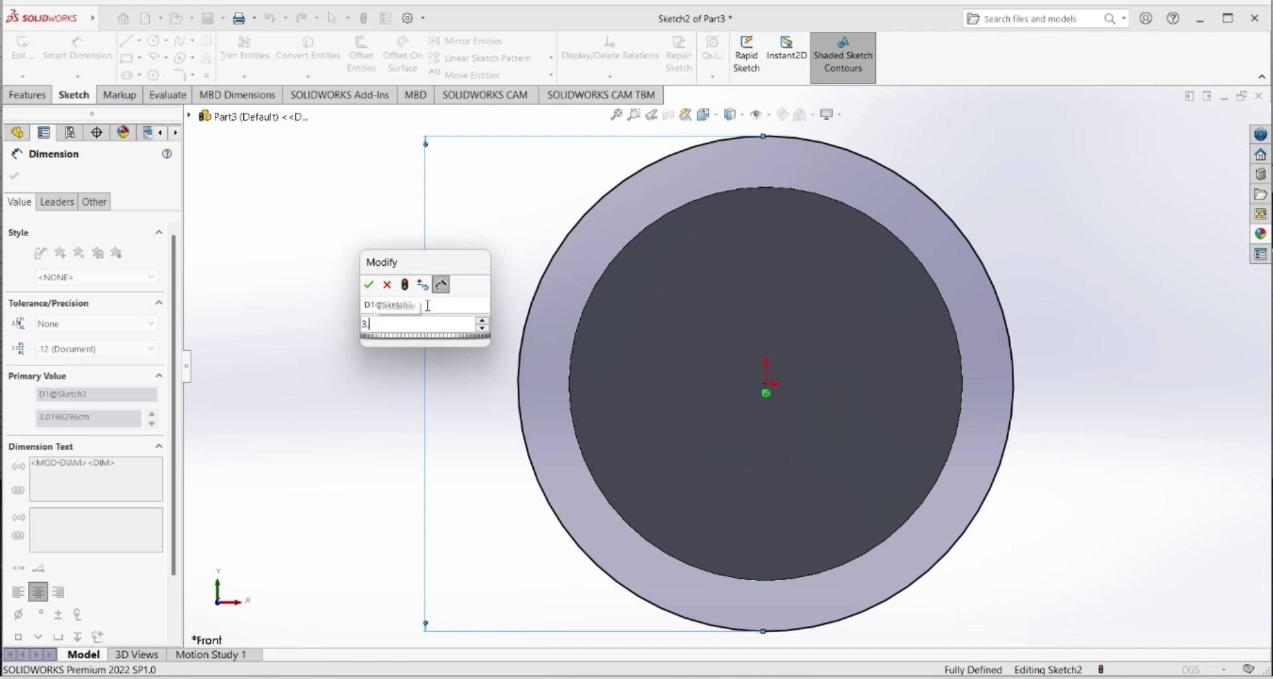
text(8)
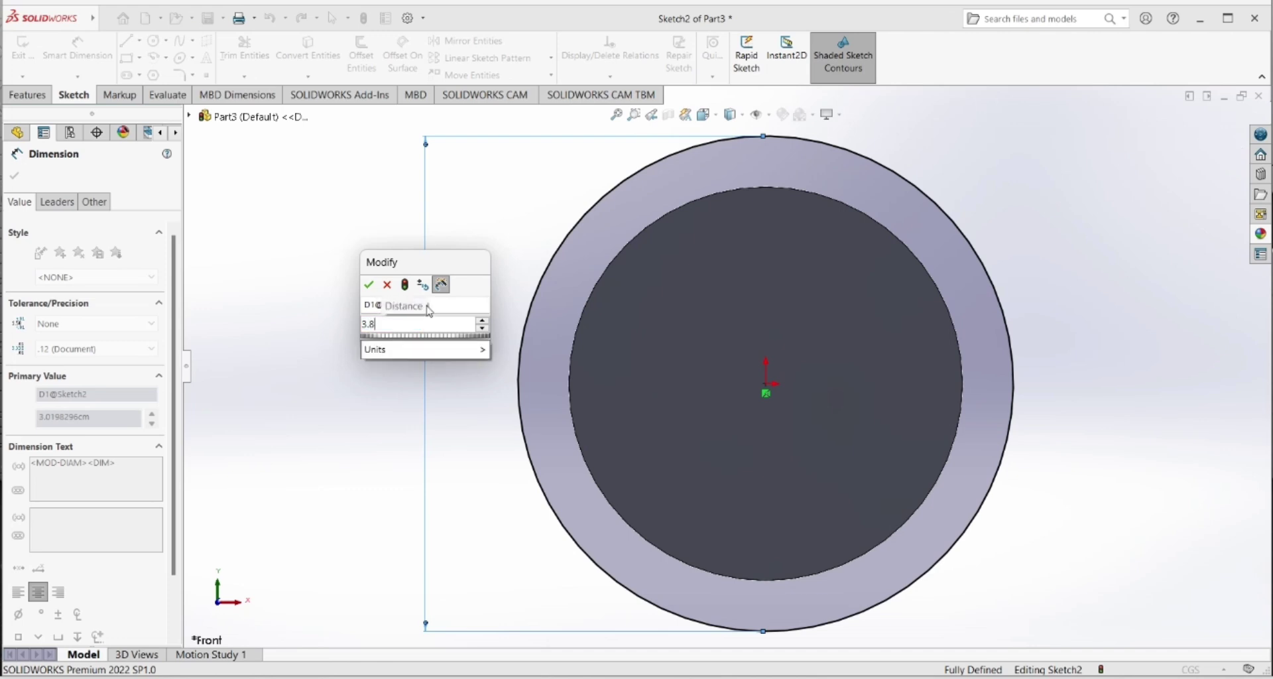
key(Return)
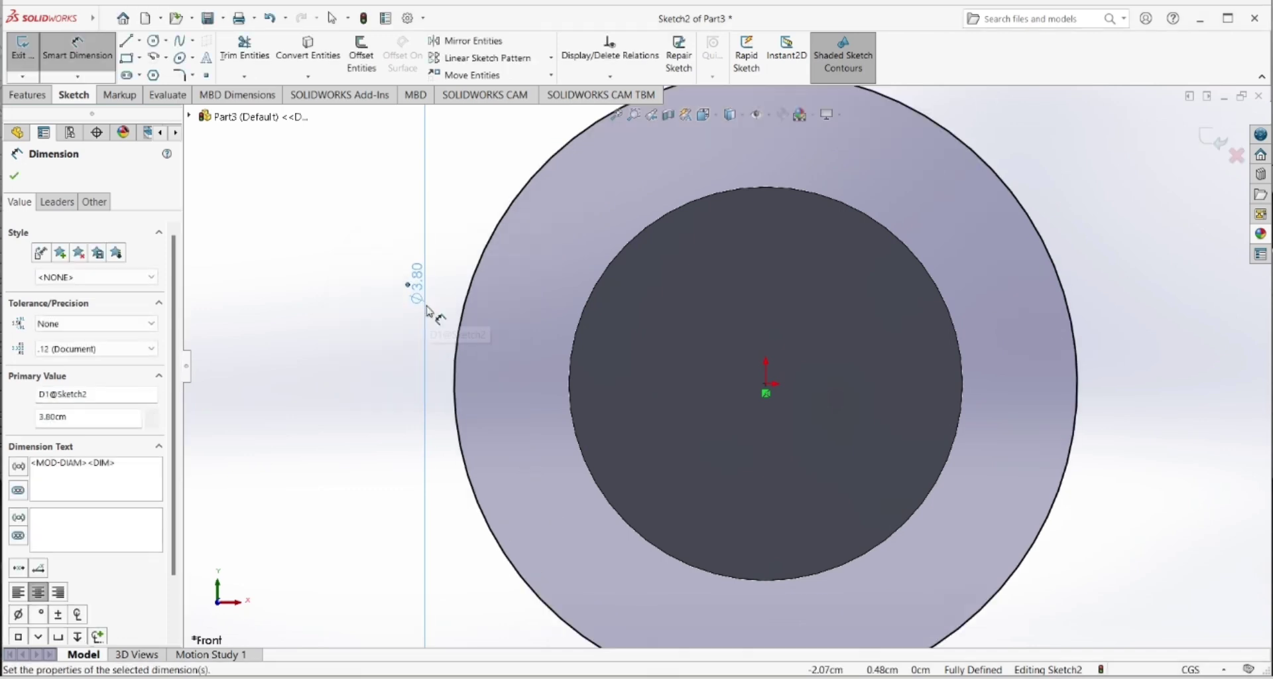
key(f)
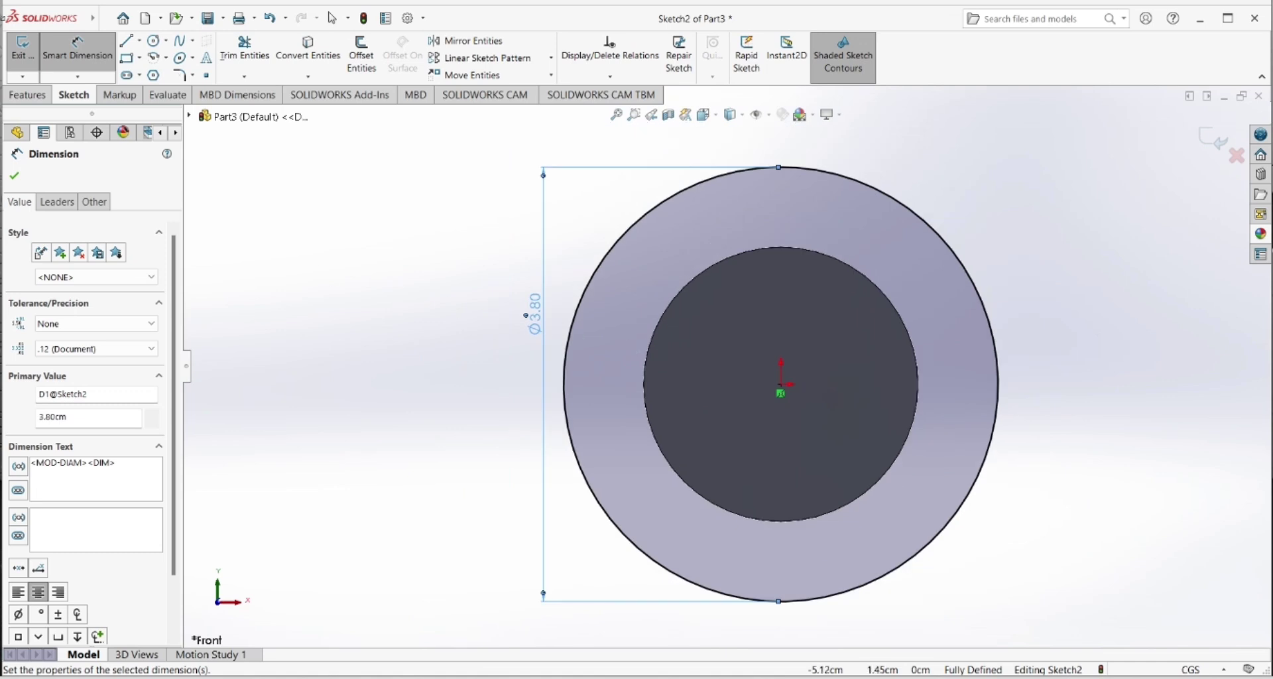
- Extrude the 3.8 cm circle 0.8 cm Blind in the reversed direction as a flange
click(29, 97)
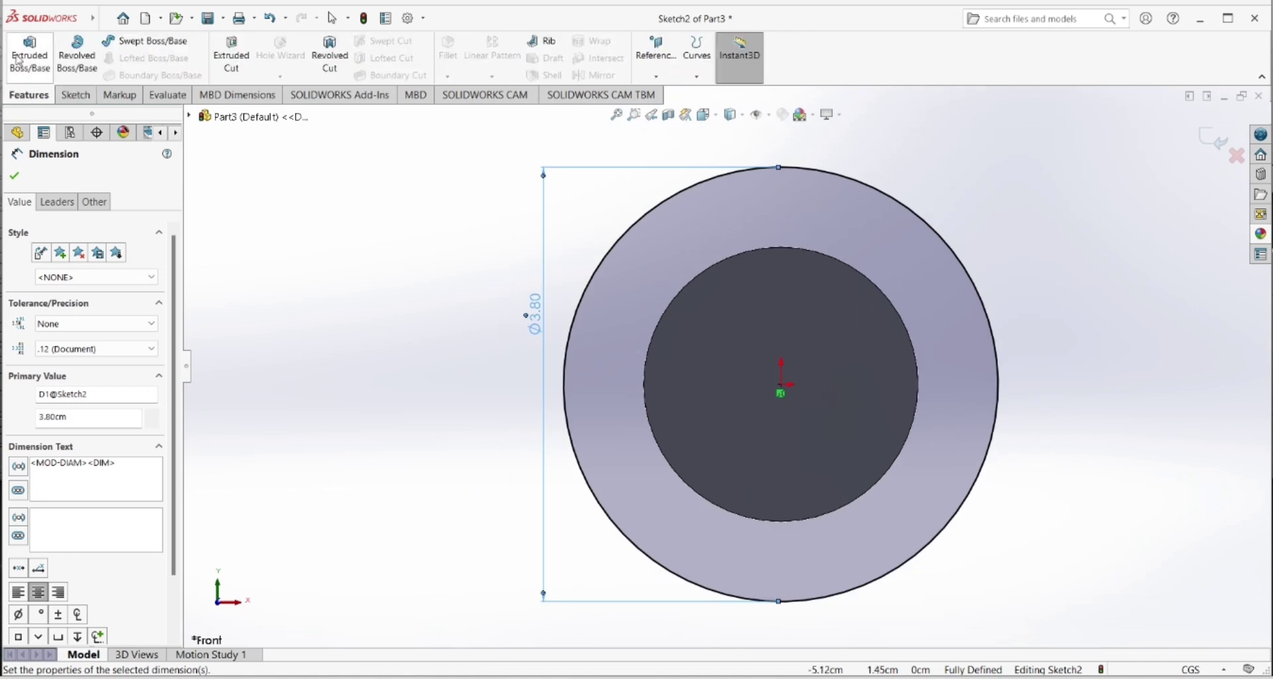
click(30, 53)
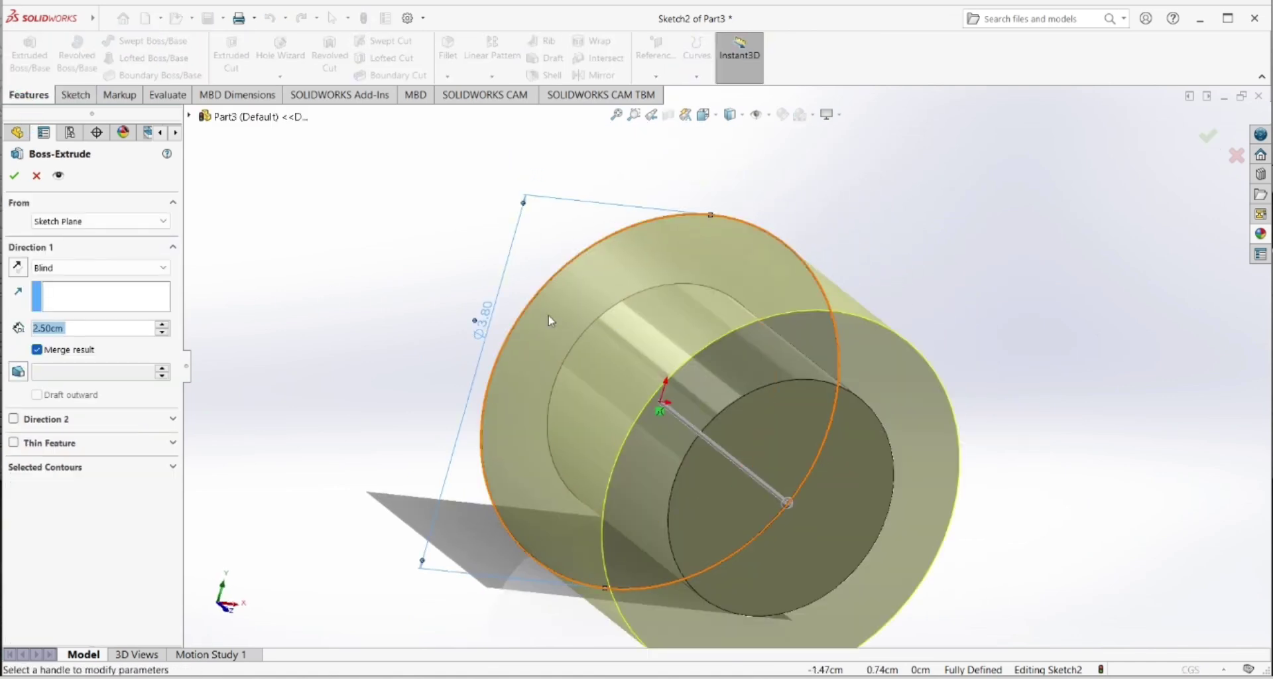
mouse_move(349, 355)
middle_down()
mouse_move(447, 406)
mouse_move(428, 396)
middle_up()
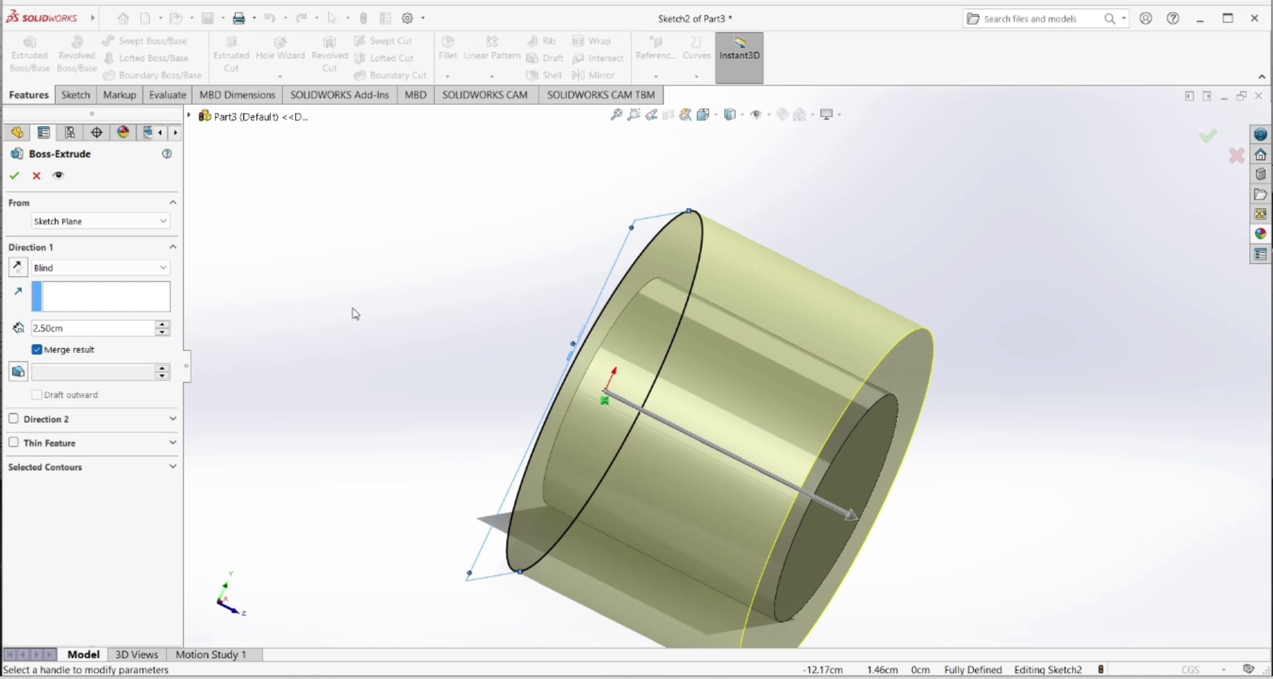
click(18, 268)
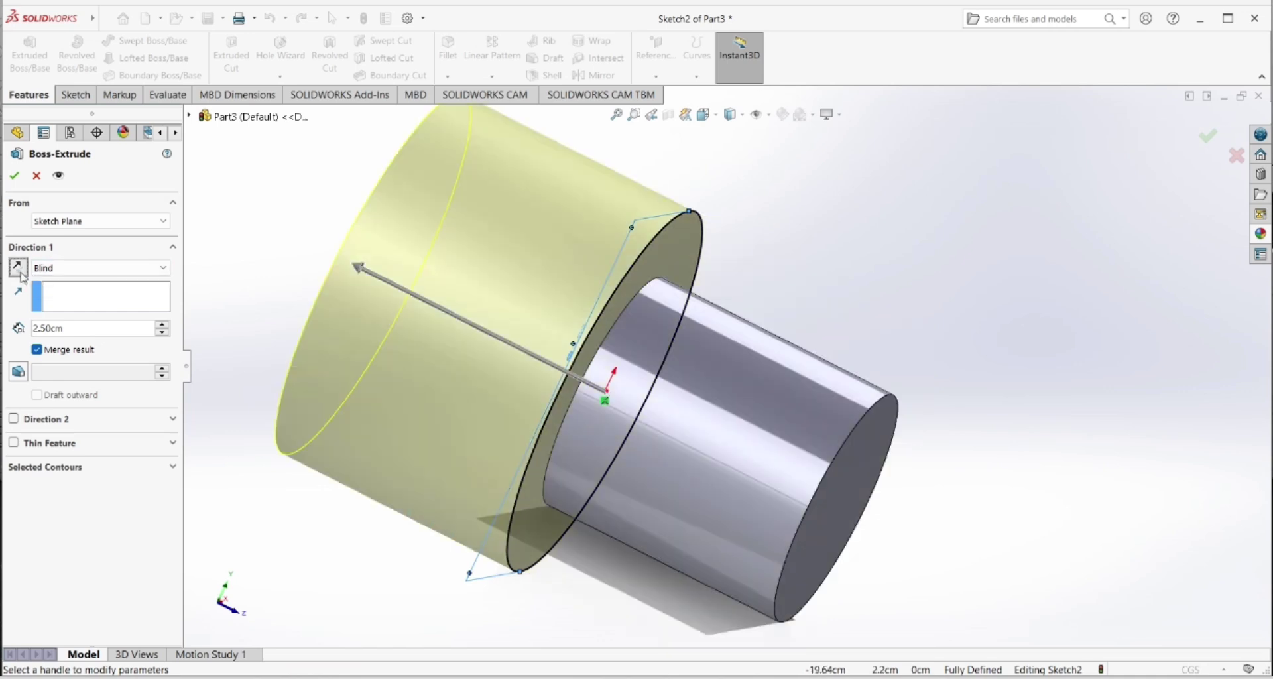
drag(70, 329, 9, 321)
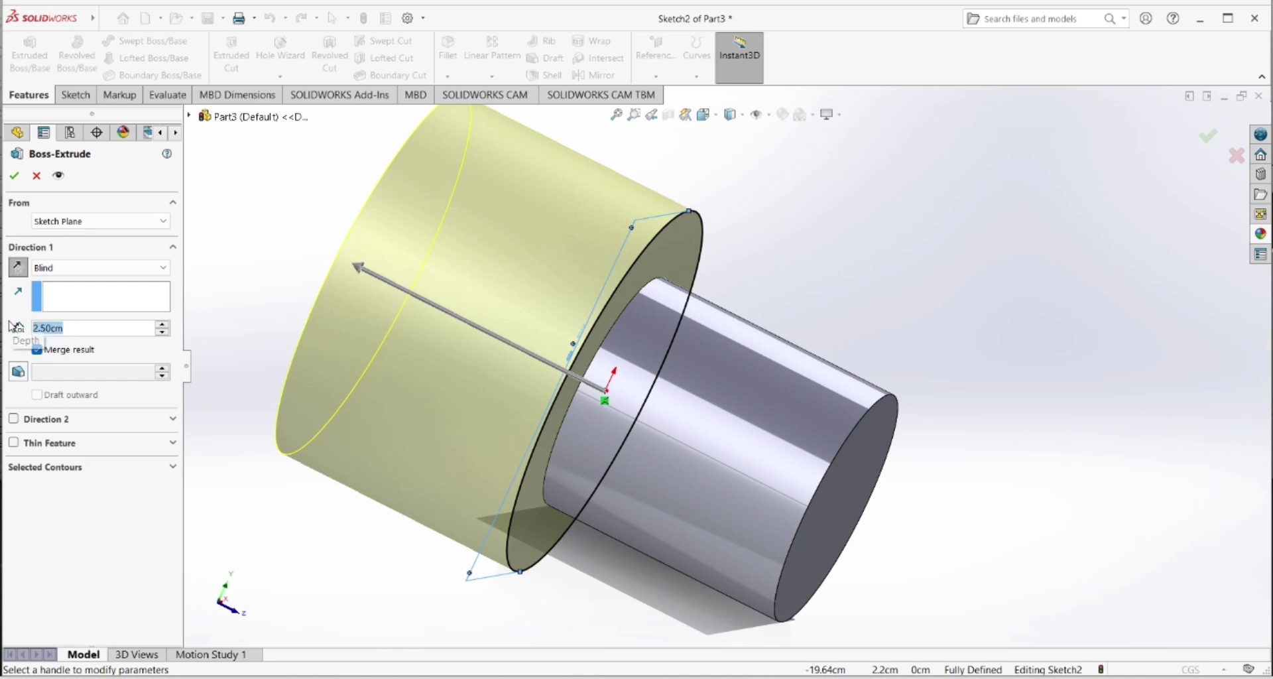
text(0.8)
key(Return)
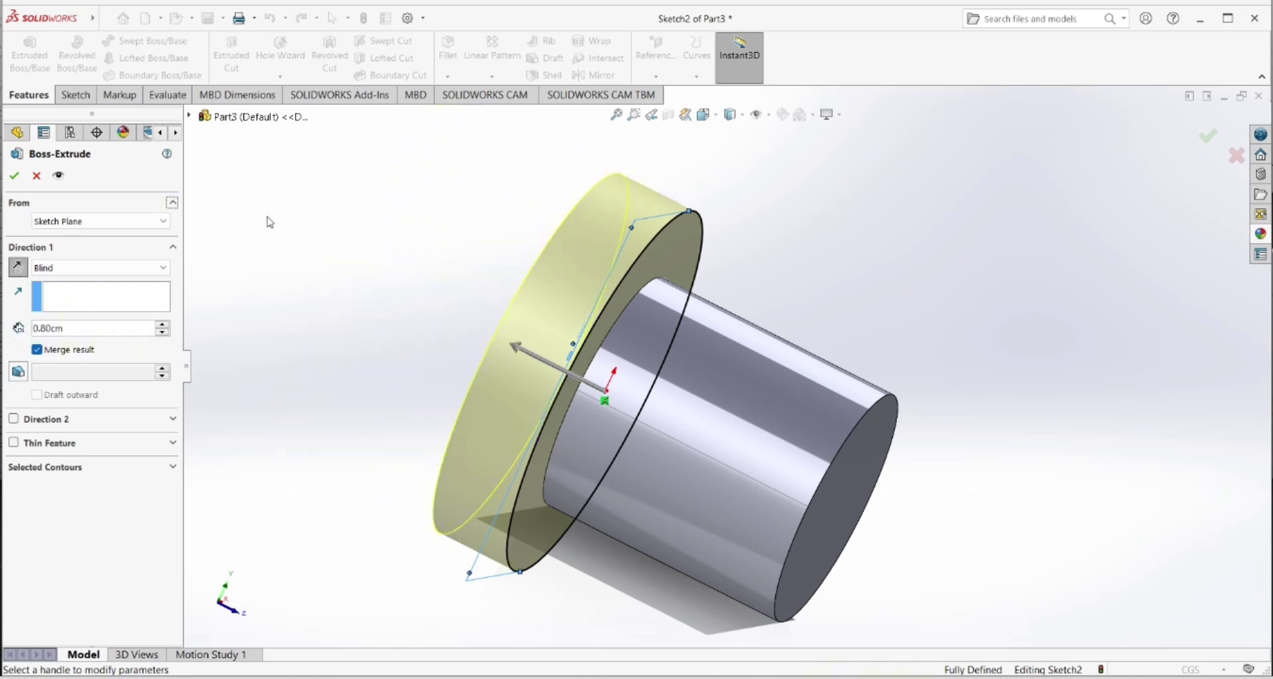
click(14, 175)
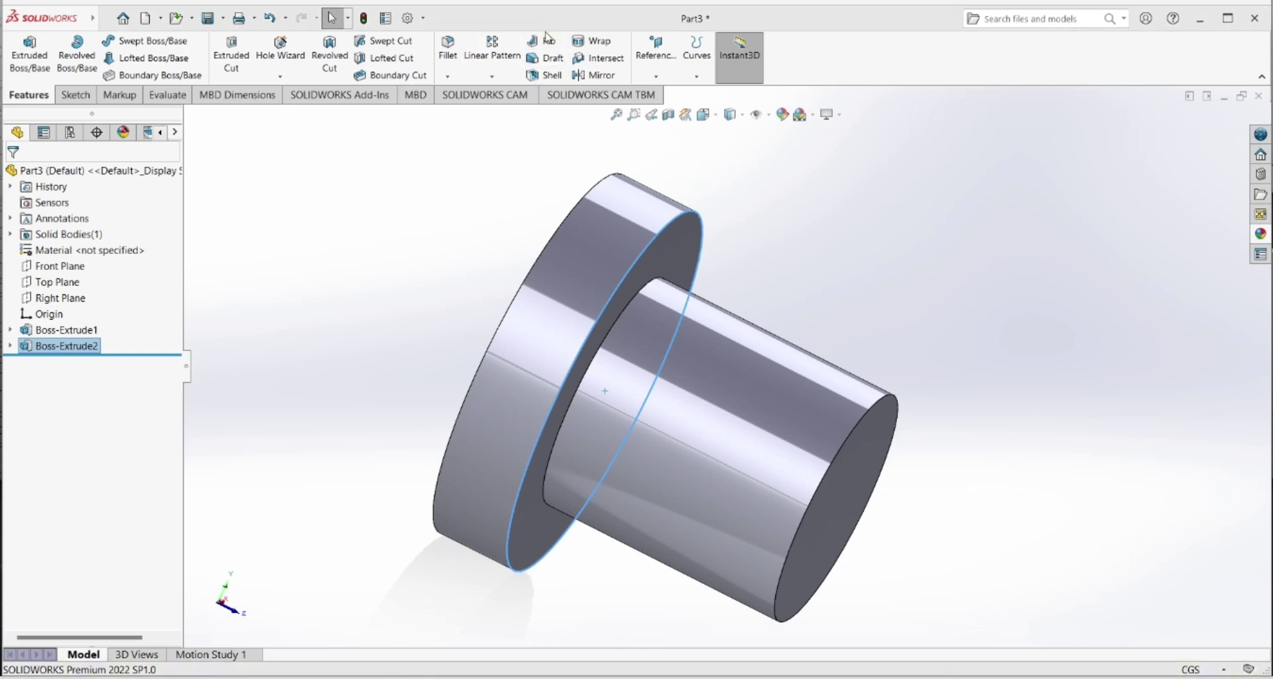
- Start a new sketch on the flange's front face
mouse_move(491, 311)
middle_down()
mouse_move(346, 352)
mouse_move(447, 420)
middle_up()
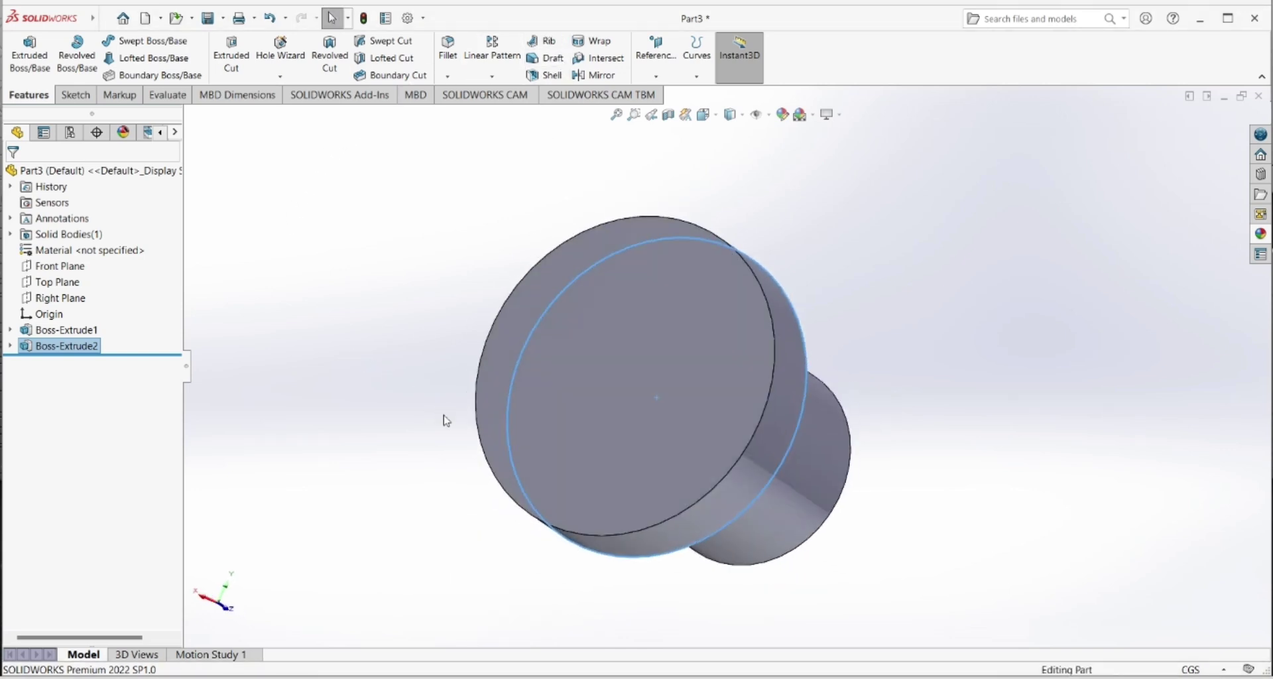
click(587, 356)
click(641, 313)
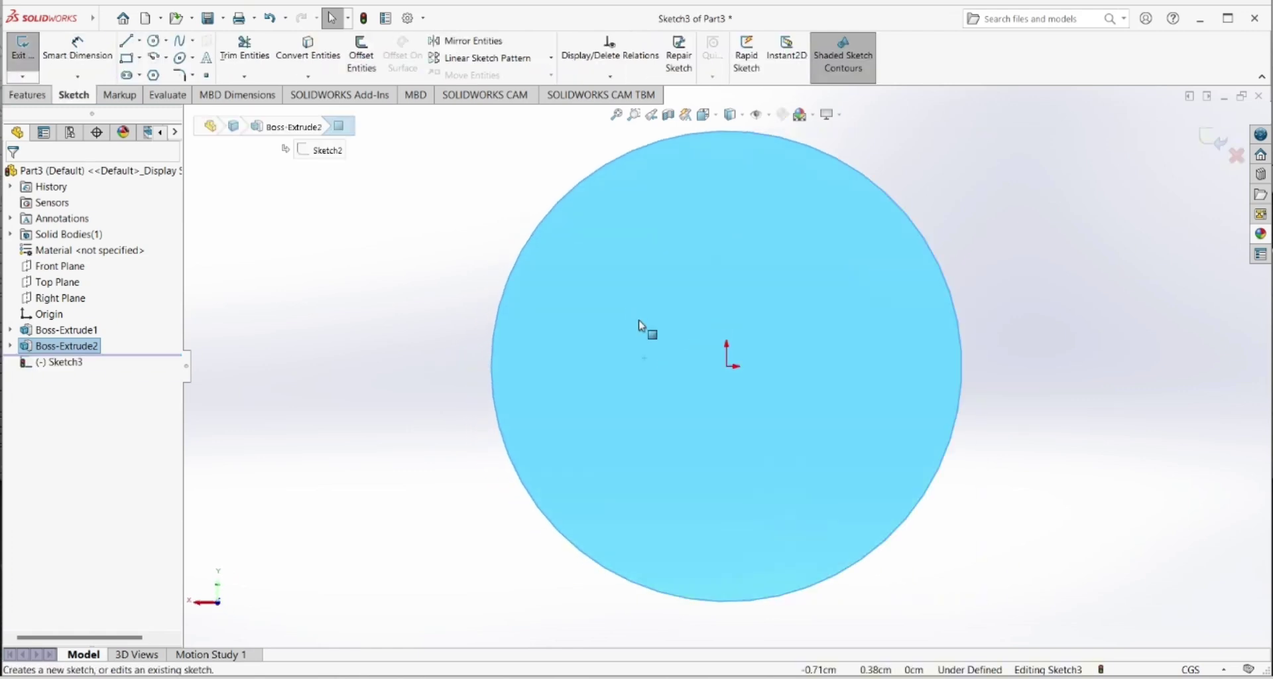
scroll(733, 369, down, 1)
scroll(734, 365, up, 2)
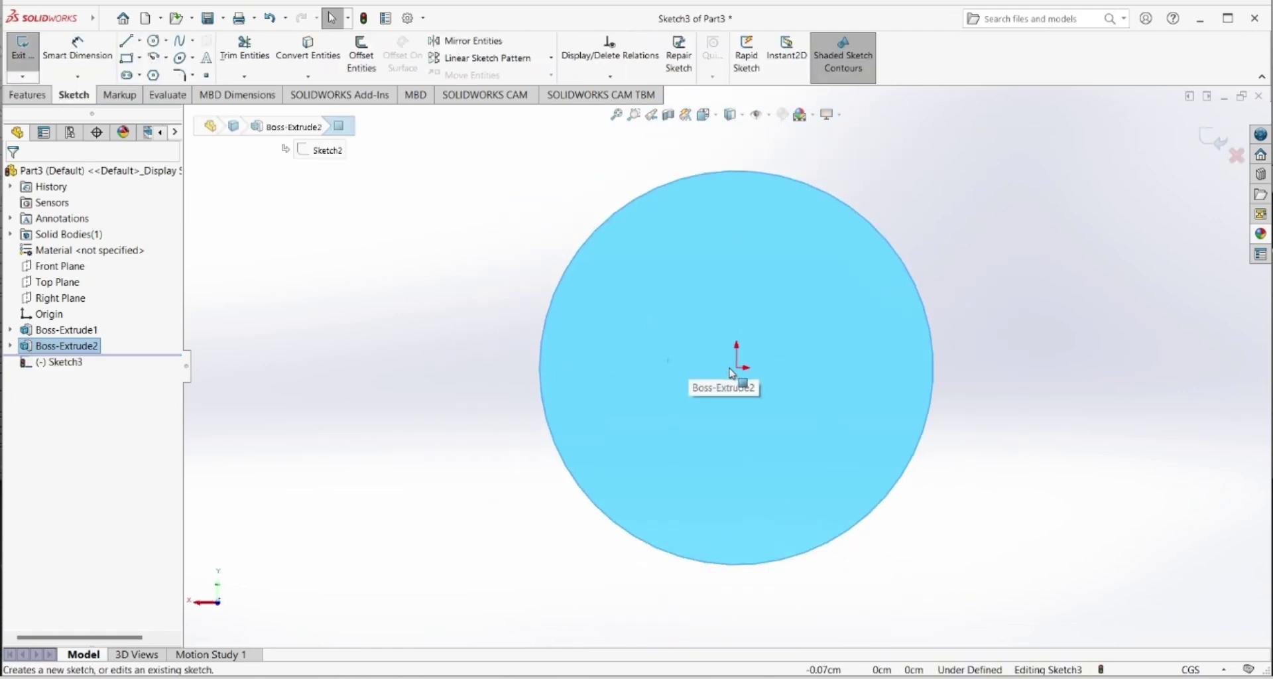
scroll(729, 371, up, 1)
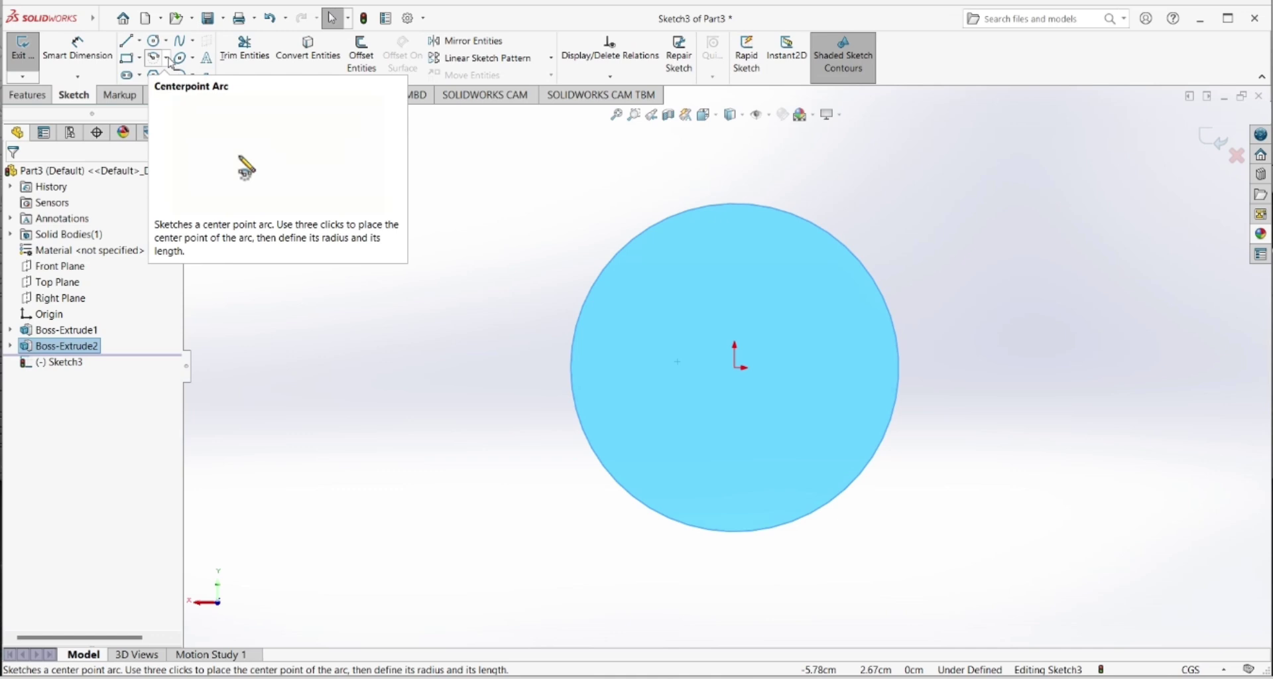
- Select the Centerpoint Arc tool from the arc options
click(168, 59)
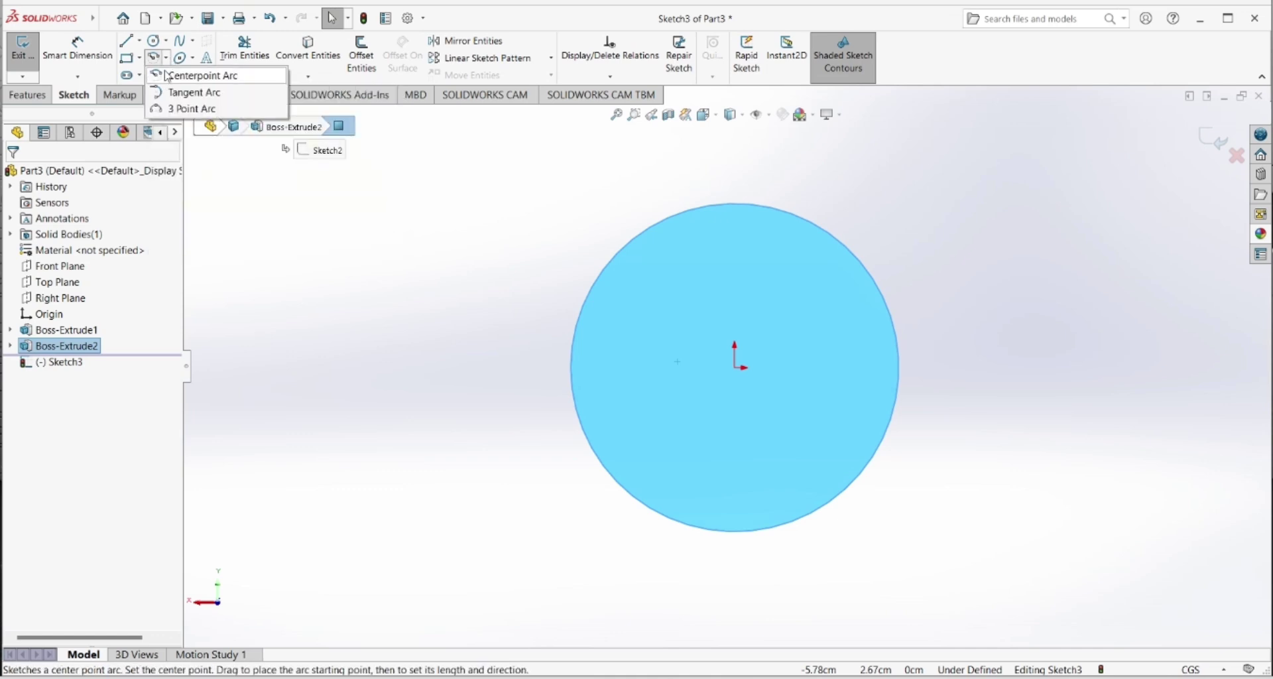
click(166, 73)
click(167, 58)
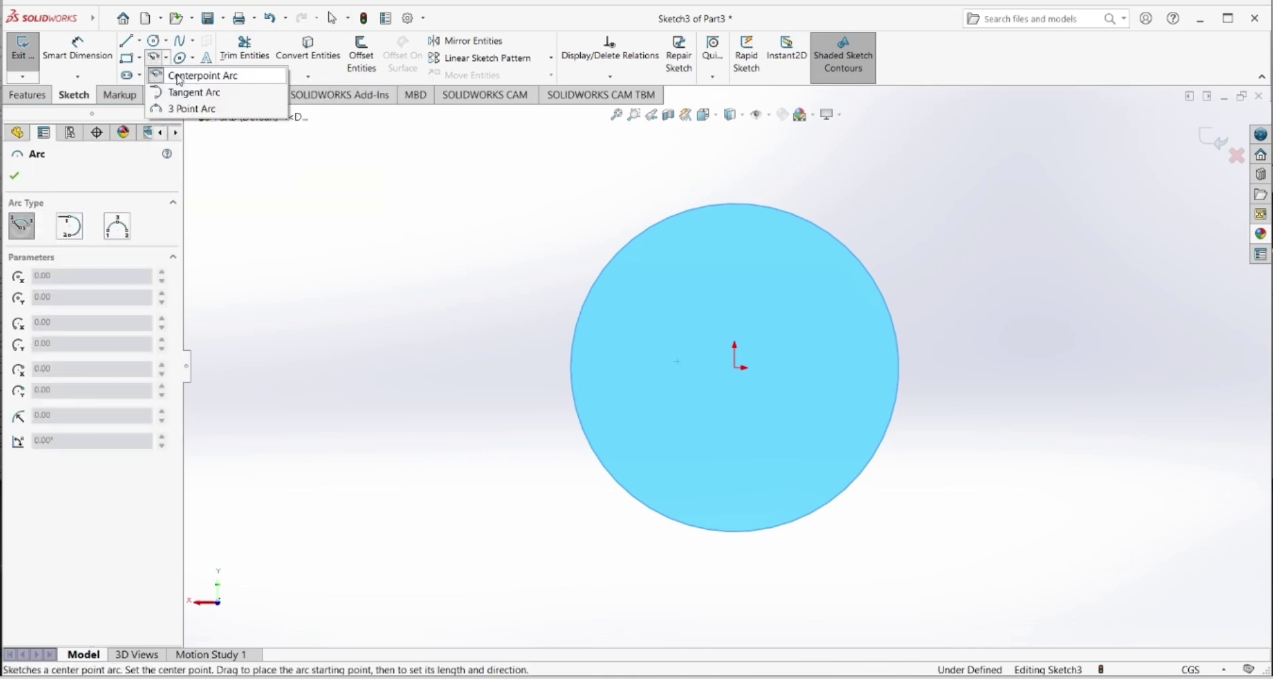
key(Escape)
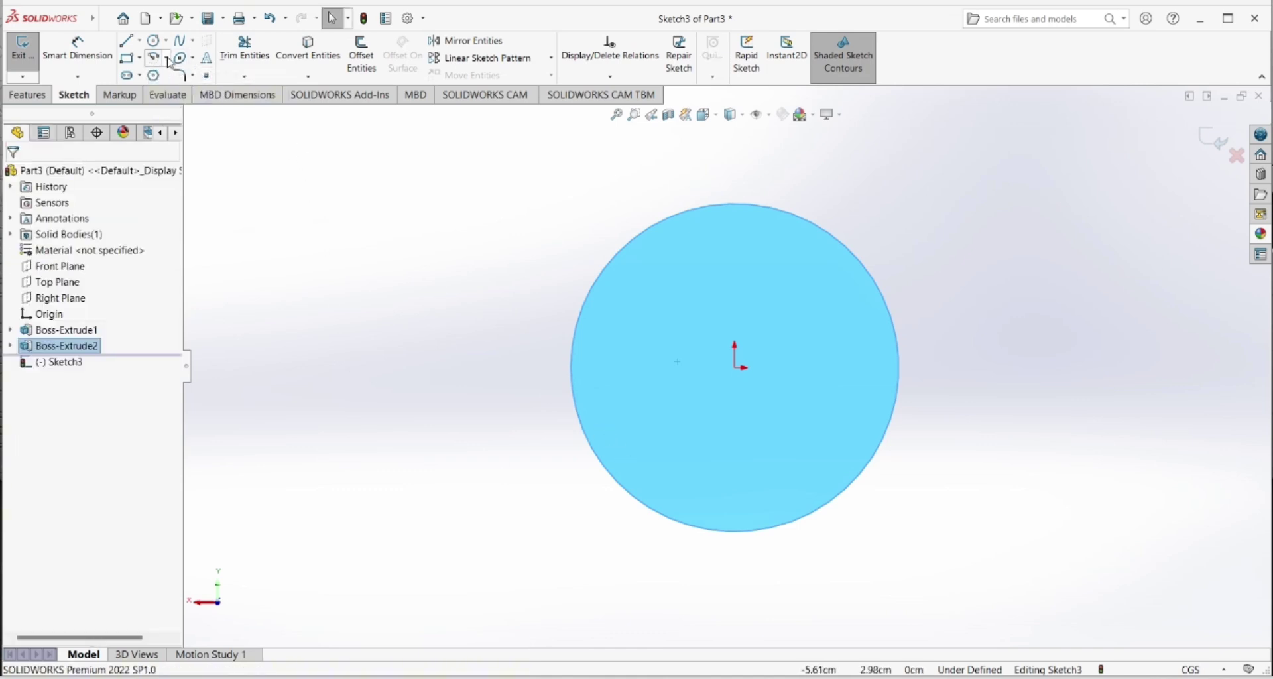
click(167, 58)
click(192, 74)
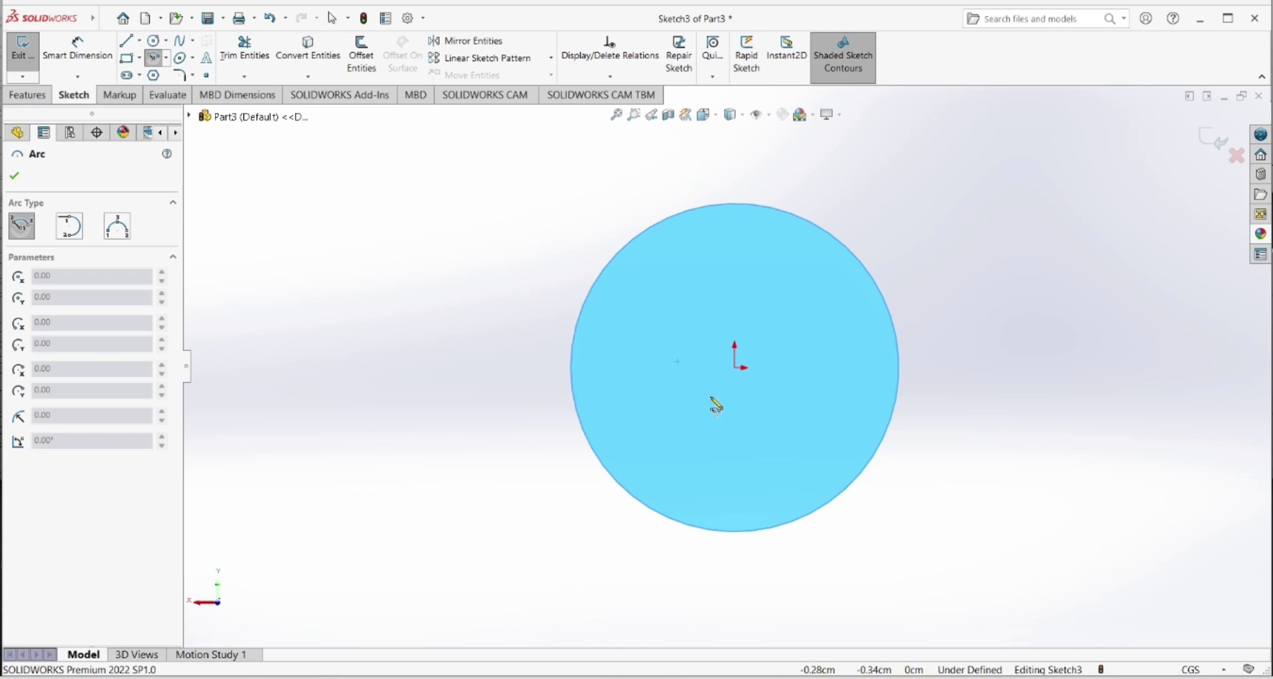
- Draw a lower arc centred on the origin below the circle
click(734, 368)
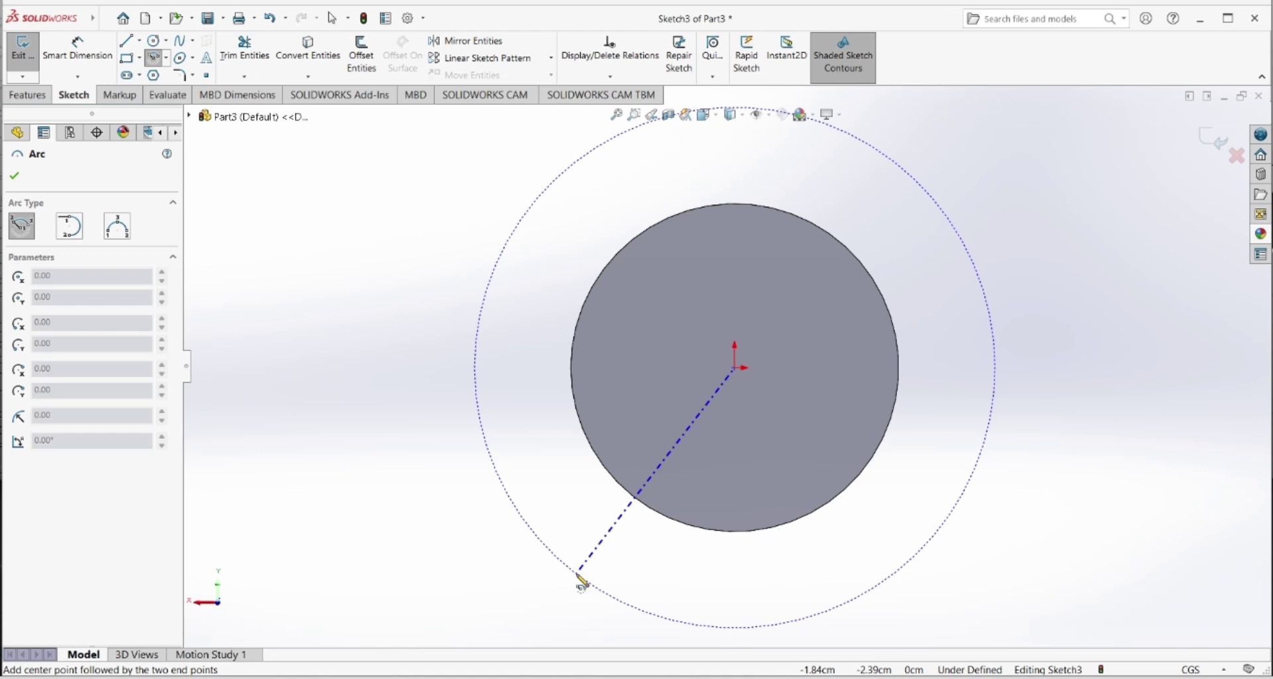
click(579, 576)
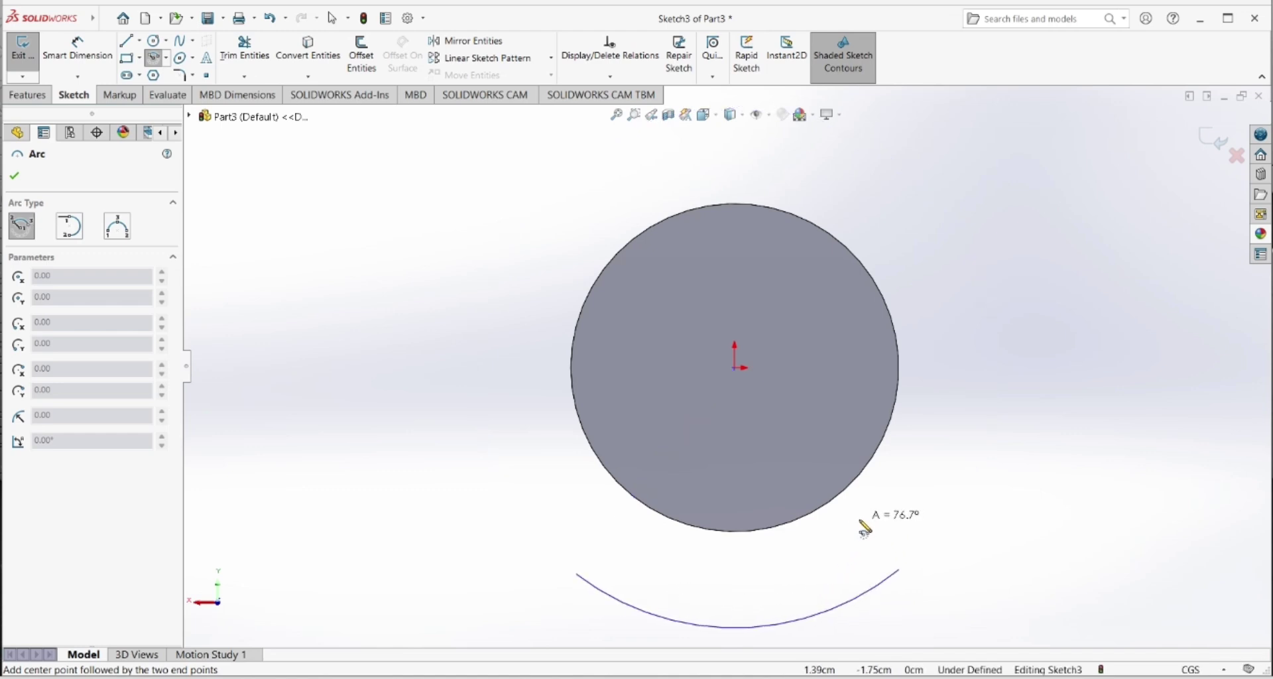
click(893, 556)
right_click(906, 524)
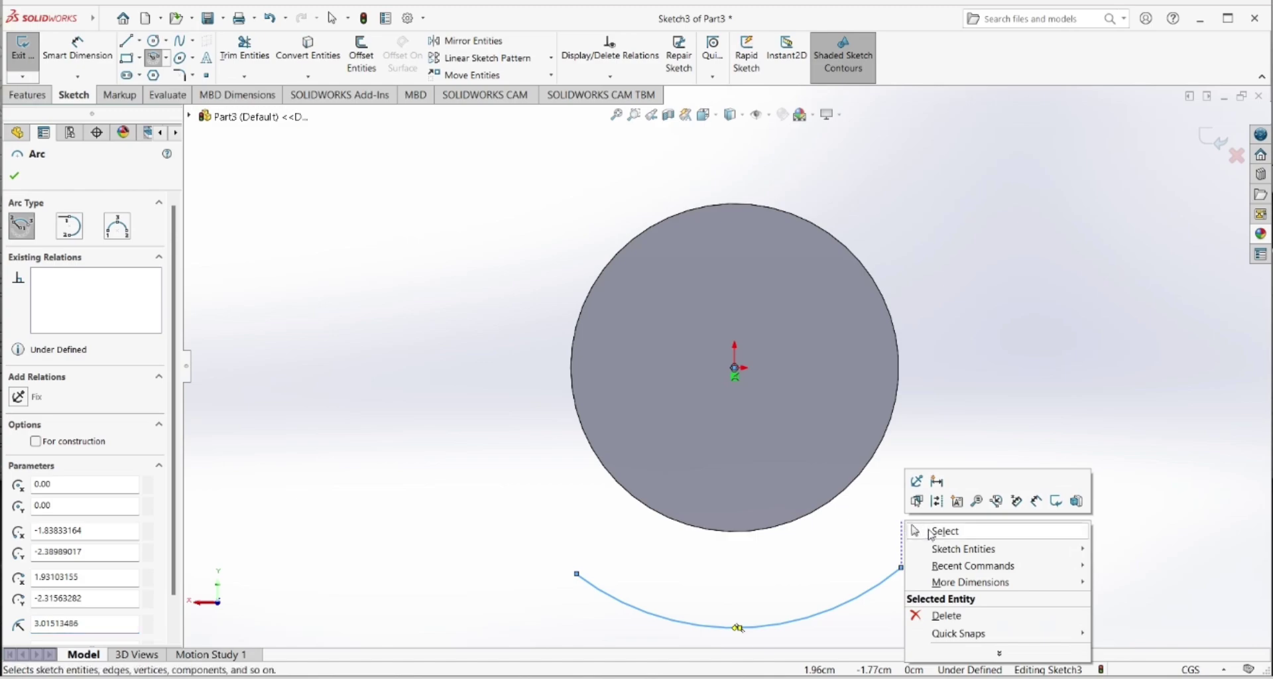
click(931, 533)
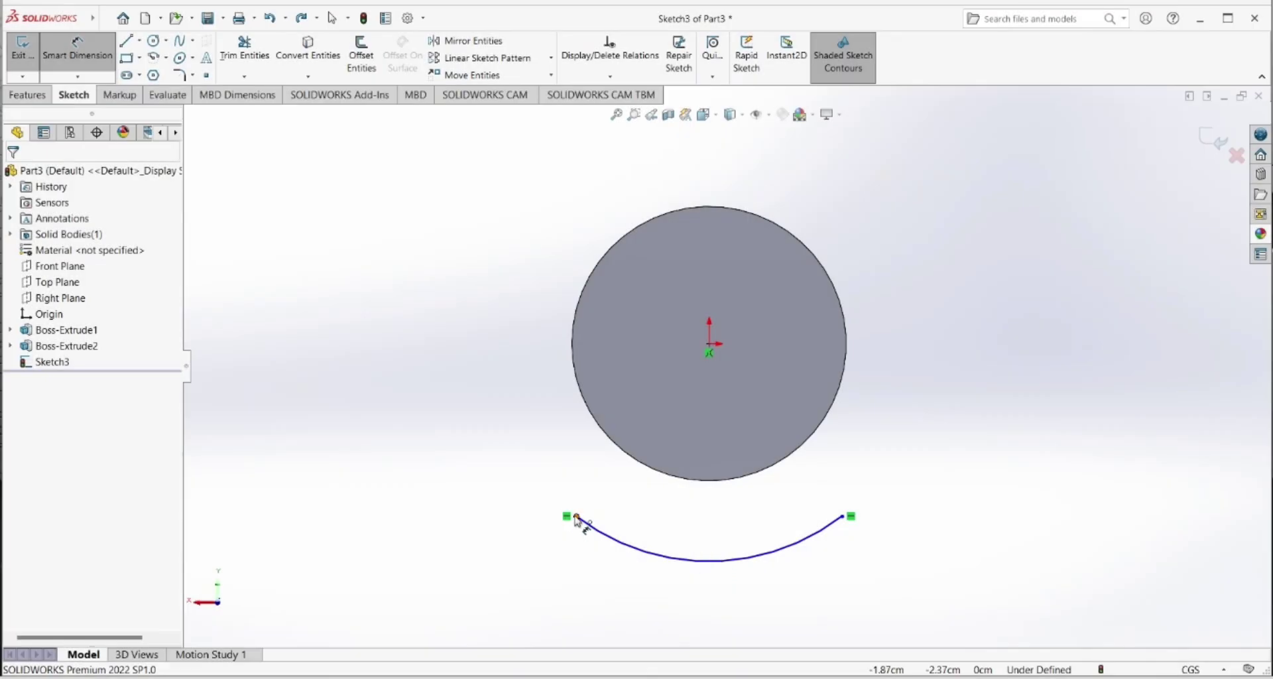
- Dimension the span between the arc's endpoints to 8.8
click(576, 516)
click(843, 518)
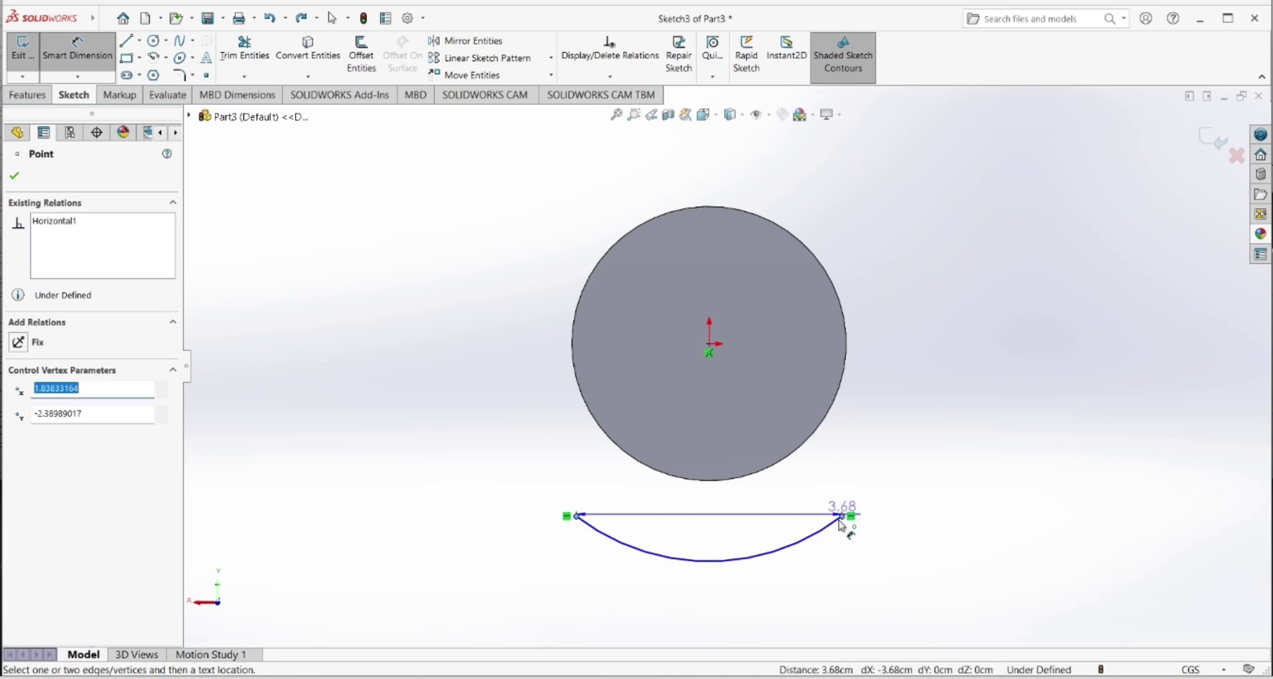
click(767, 601)
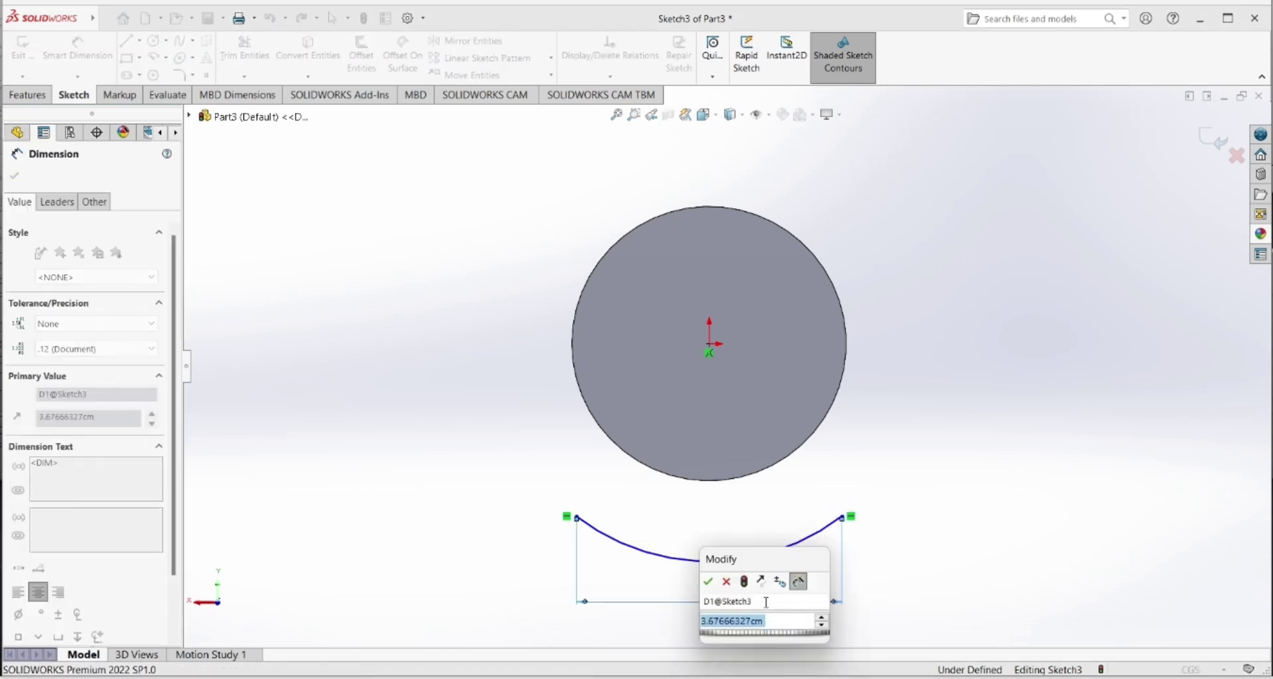
text(8.8)
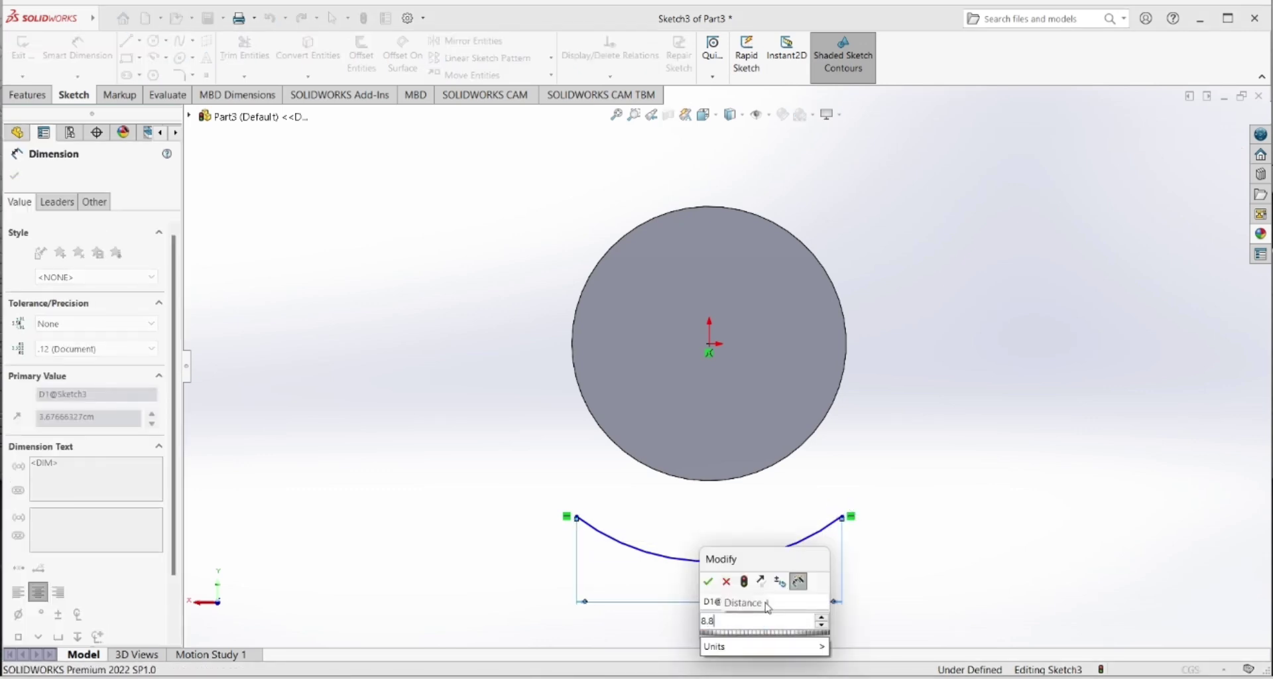
click(708, 582)
scroll(752, 418, down, 3)
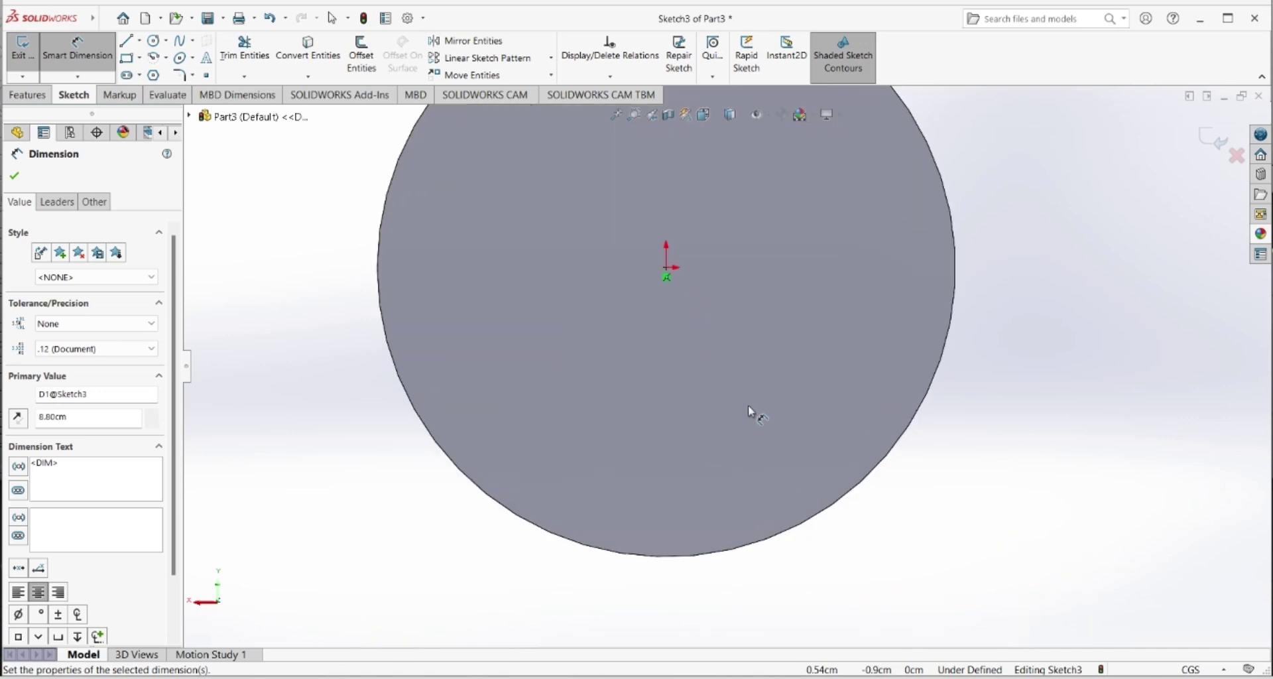
scroll(752, 418, up, 5)
- Dimension the arc's radius to 4.6
click(909, 490)
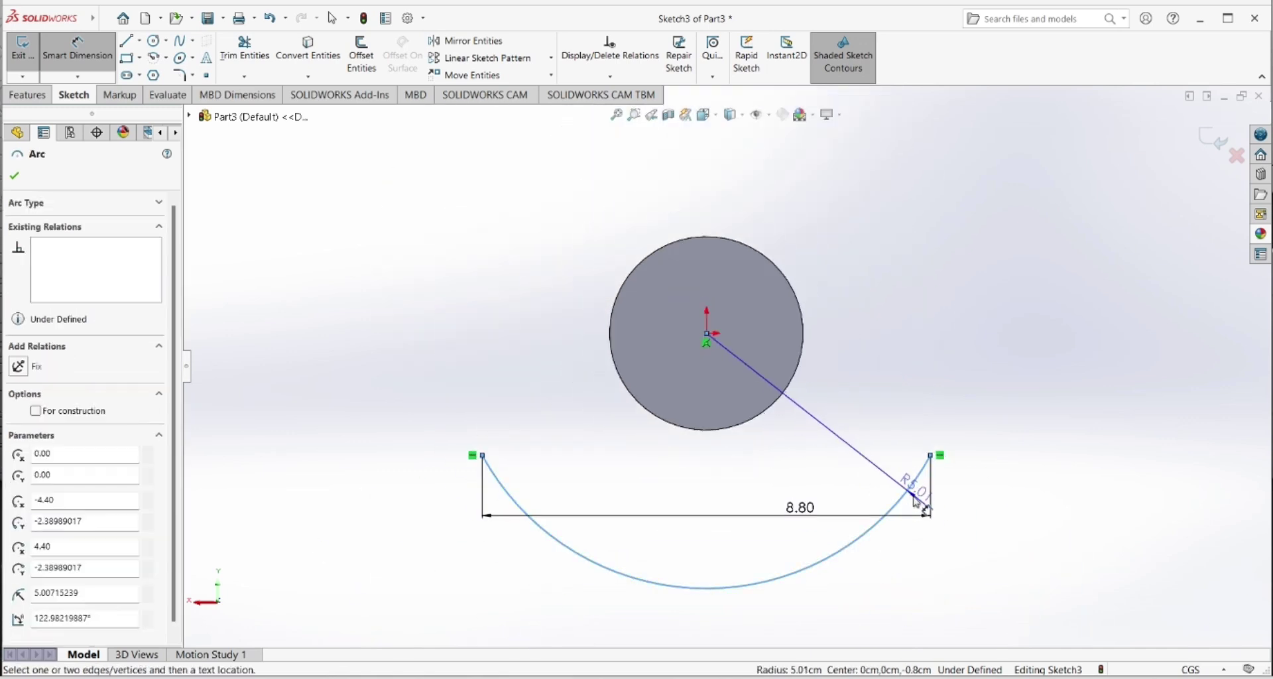
click(844, 488)
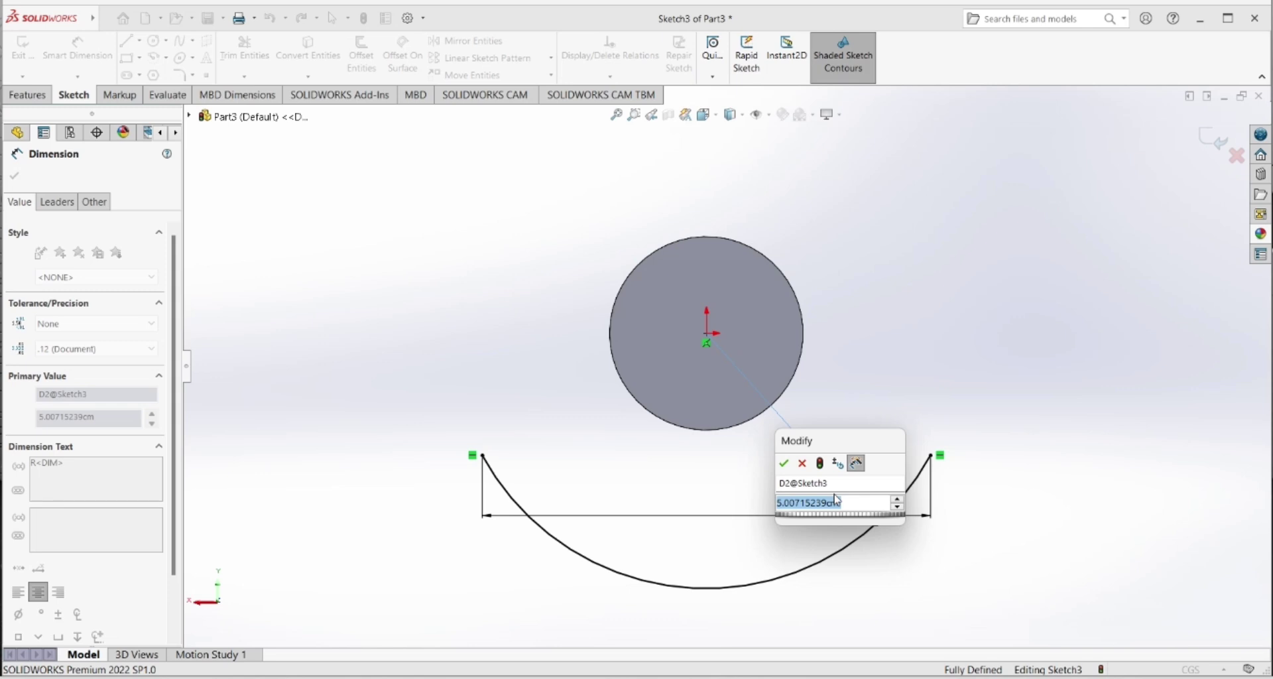
text(4.6)
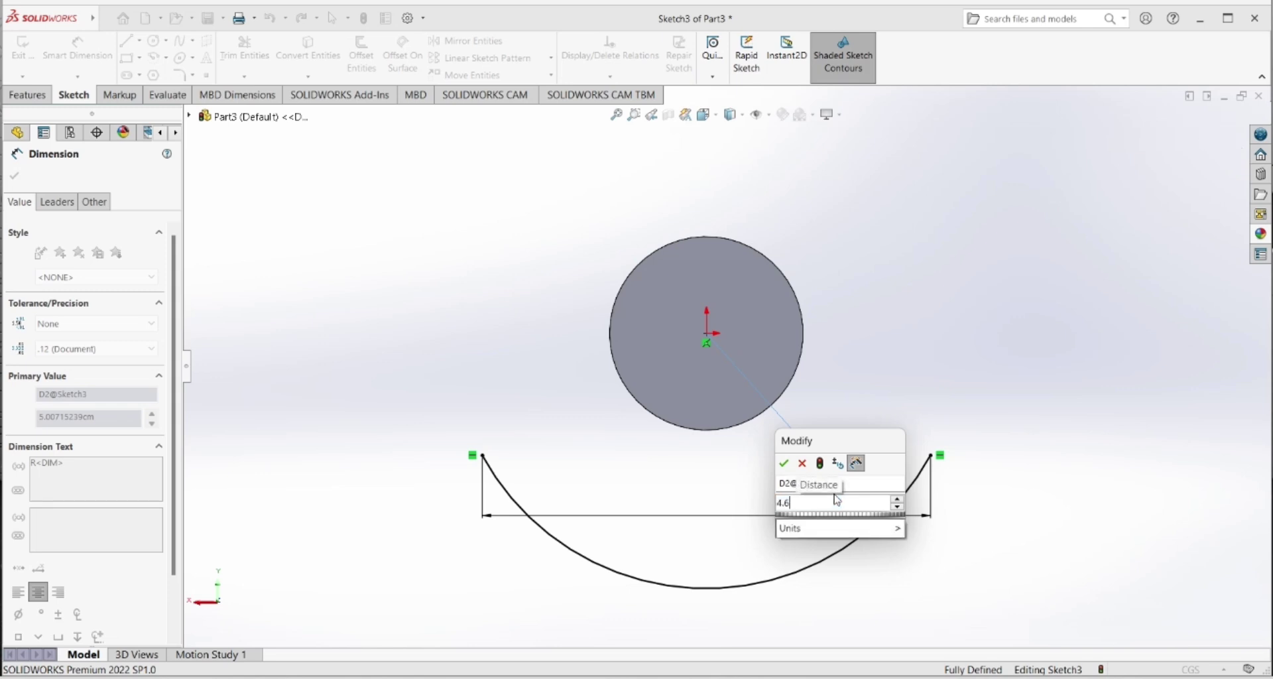
key(Return)
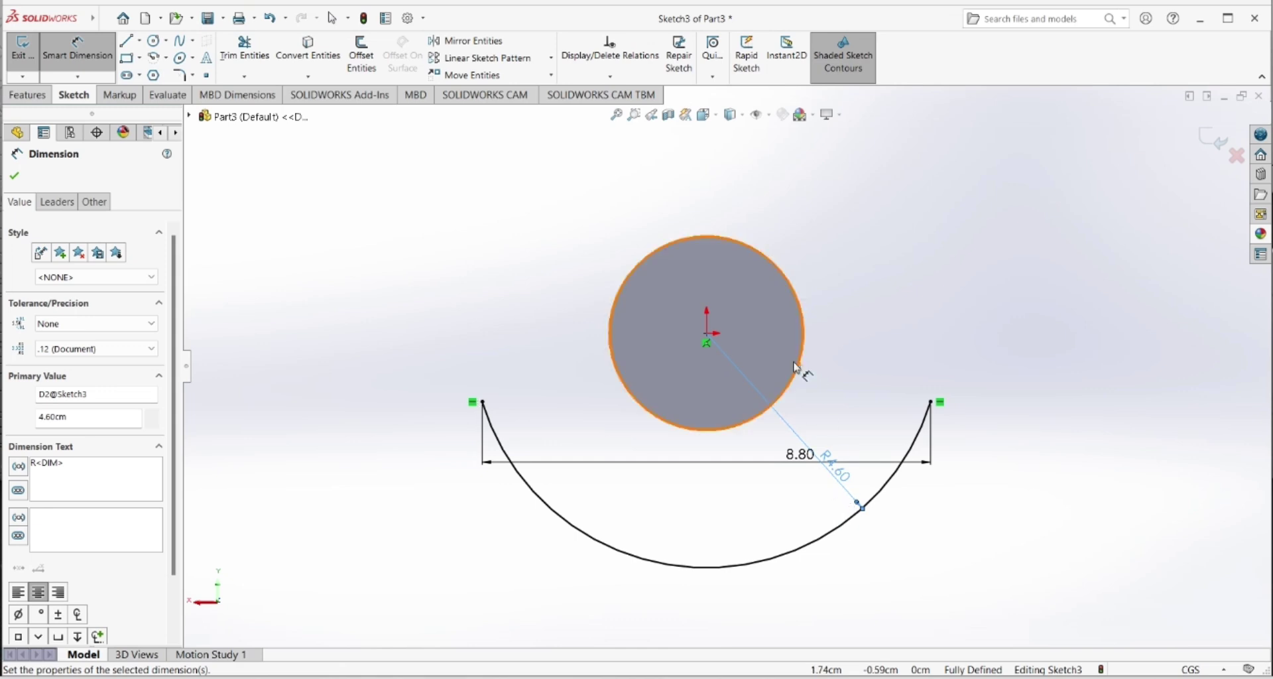
scroll(703, 189, down, 1)
scroll(704, 193, up, 3)
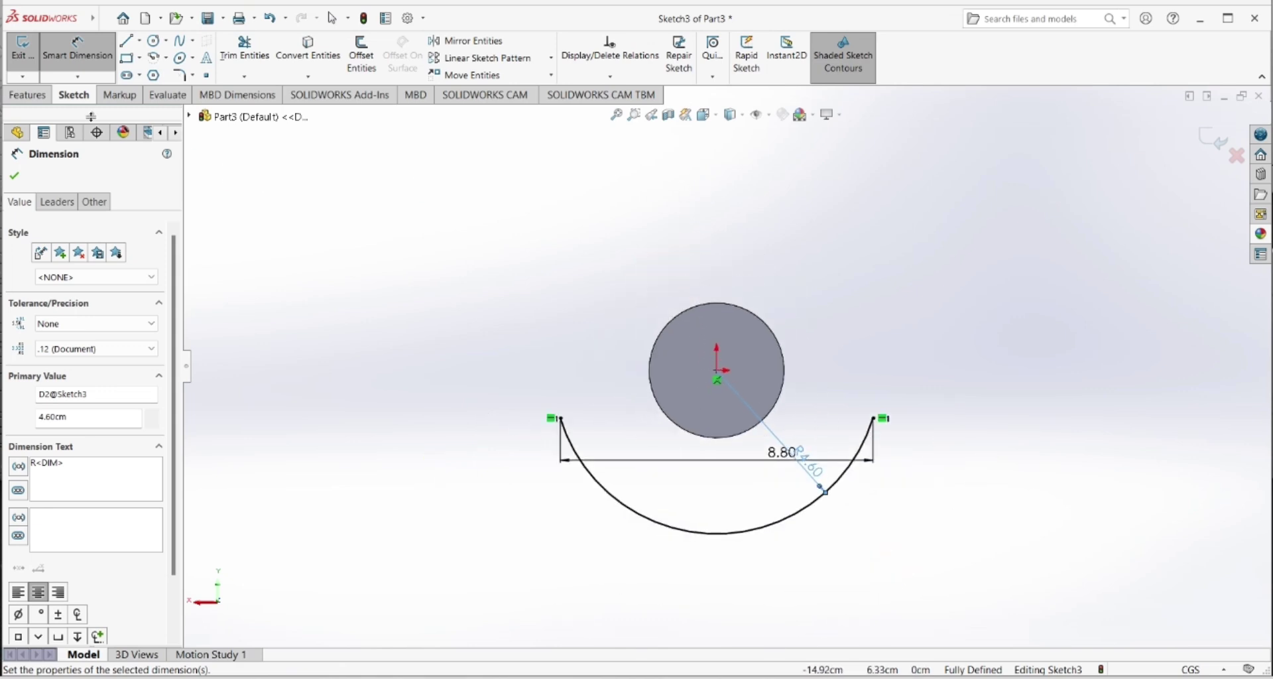
click(16, 177)
click(130, 18)
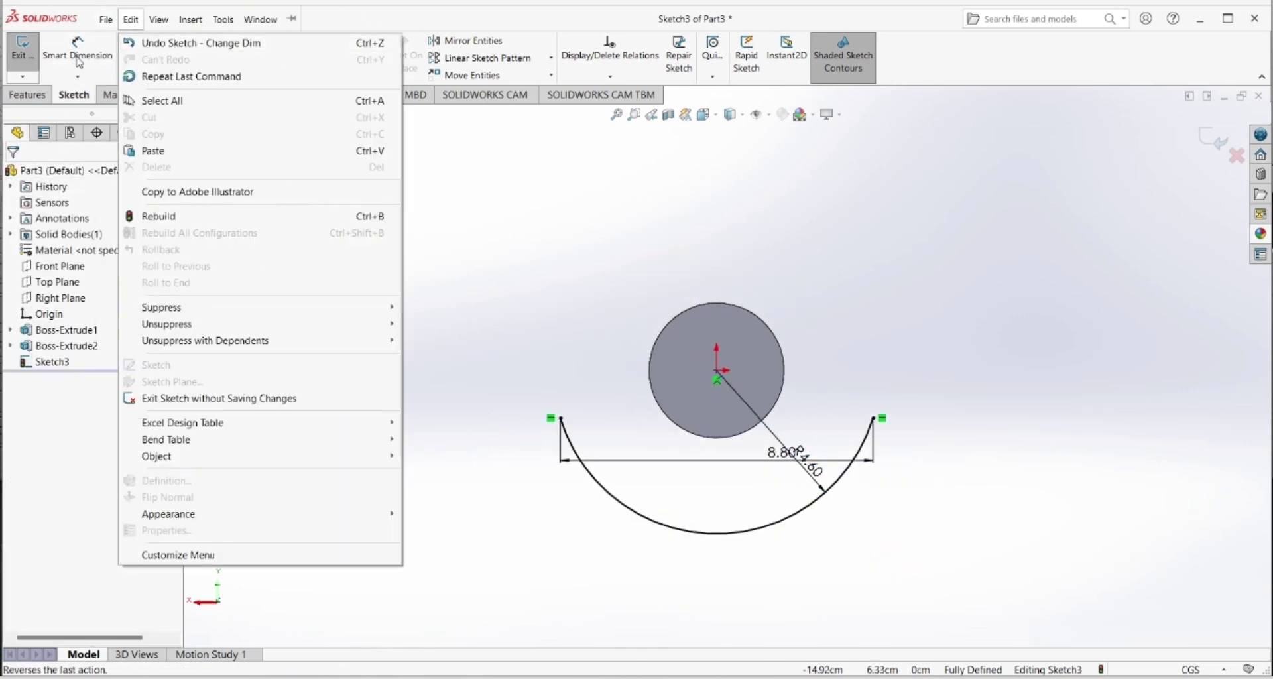
click(437, 145)
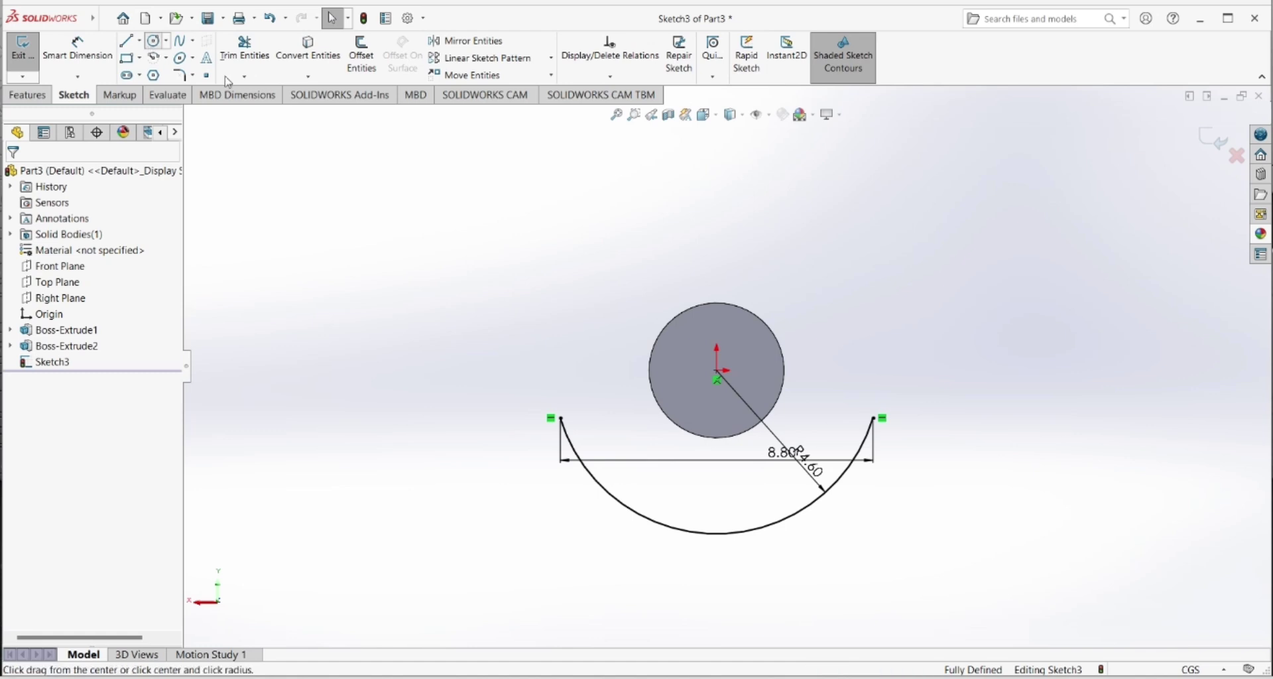
- Sketch a circle centred above the origin
click(154, 41)
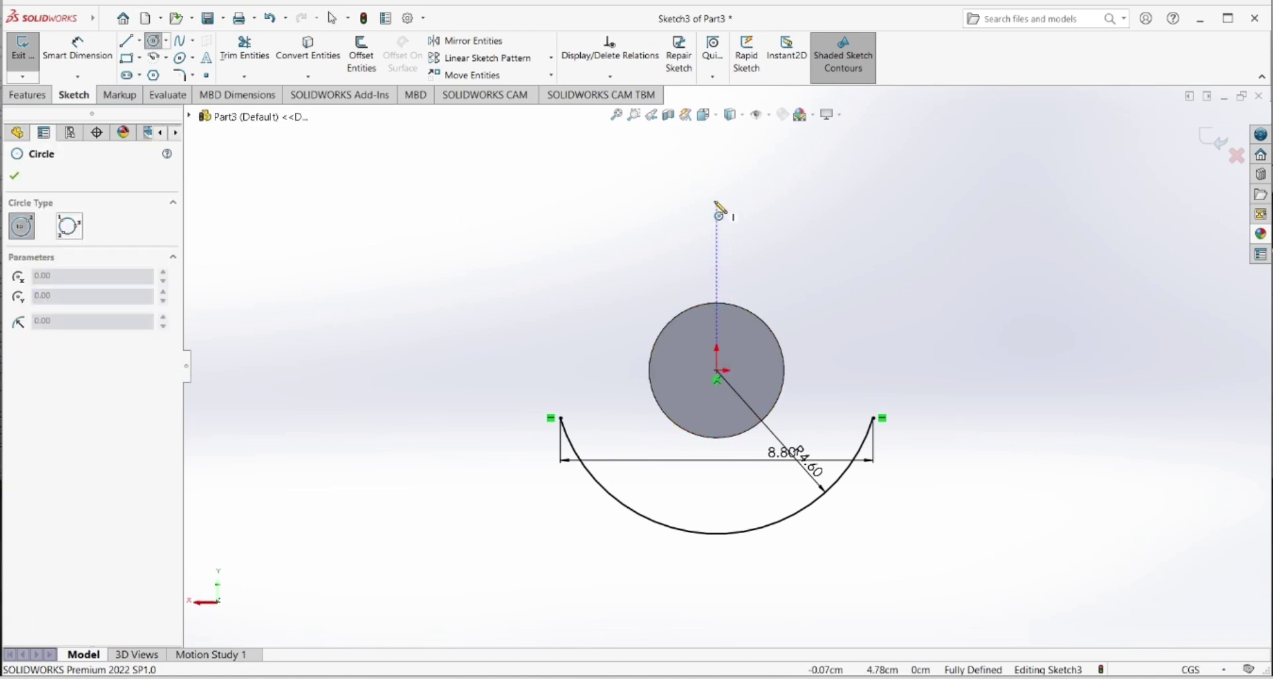
click(716, 190)
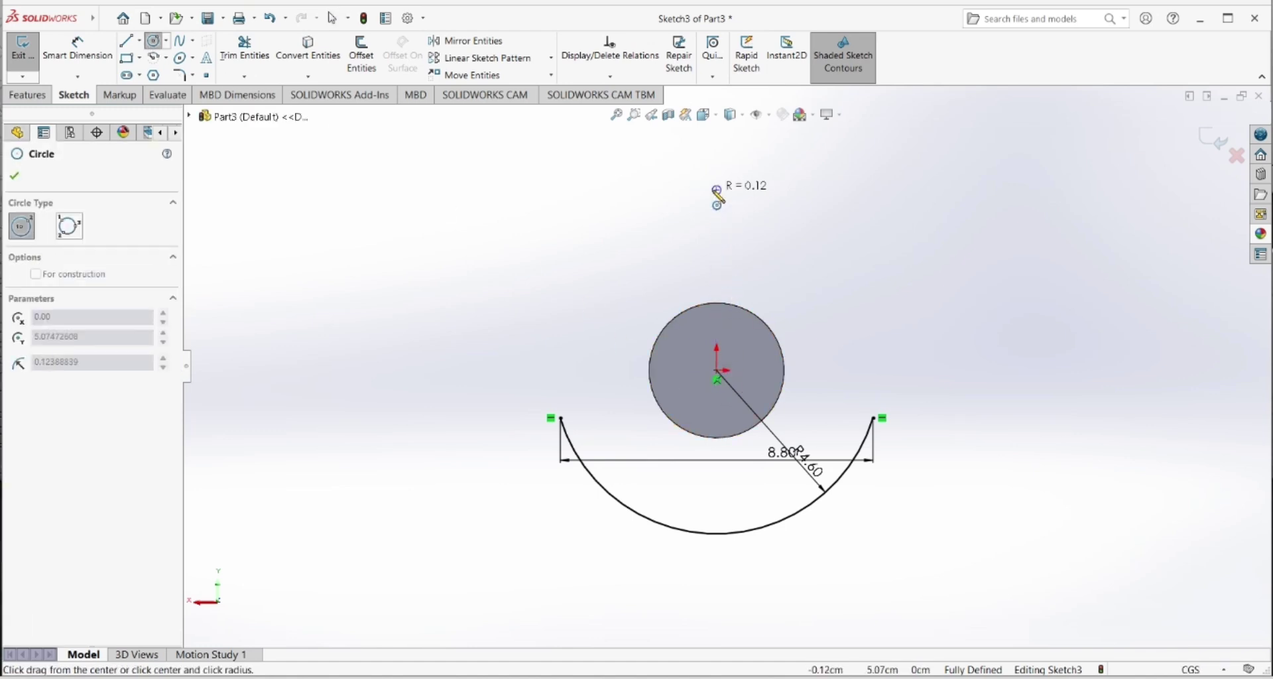
click(698, 265)
right_click(628, 266)
click(649, 269)
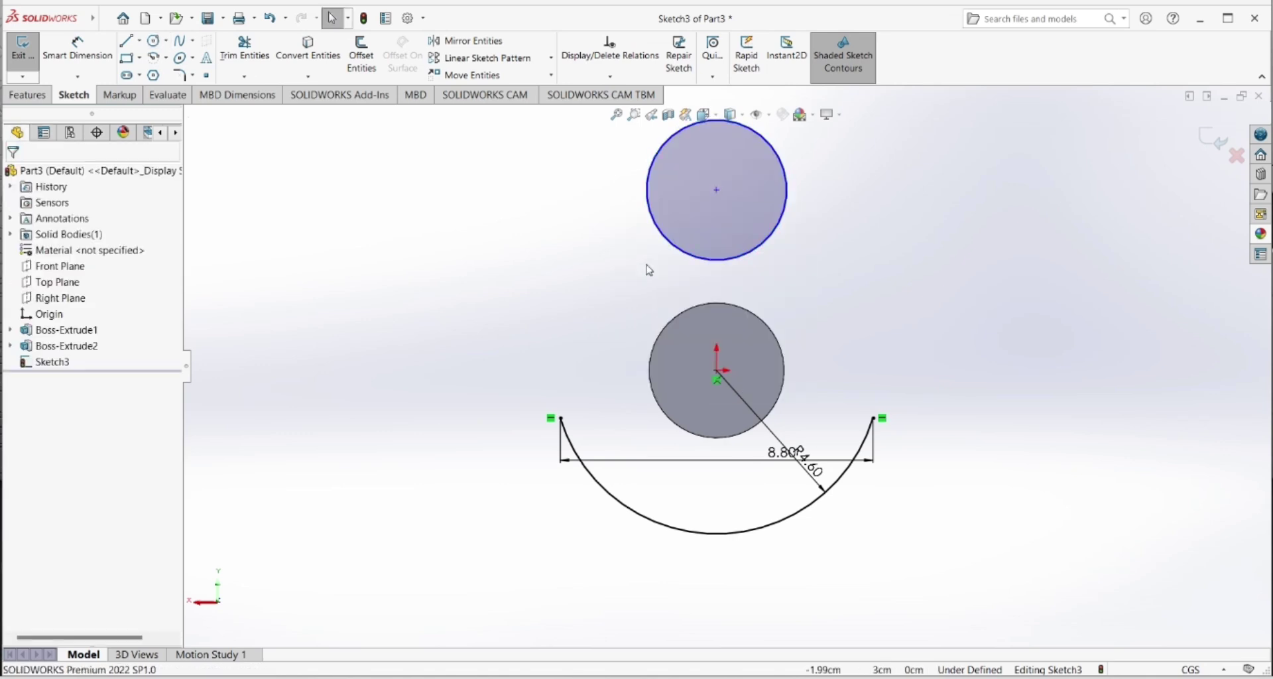
- Dimension the upper circle to 4.2 diameter with its centre 2.5 above the origin
click(77, 48)
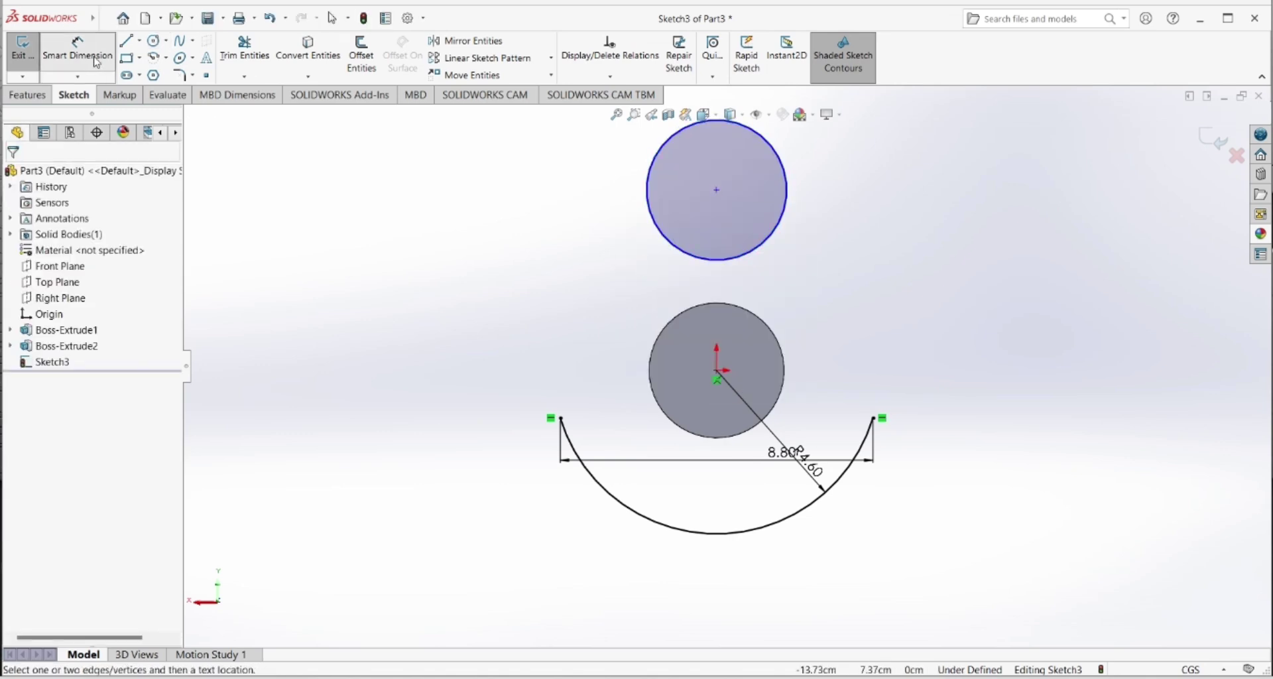
click(649, 206)
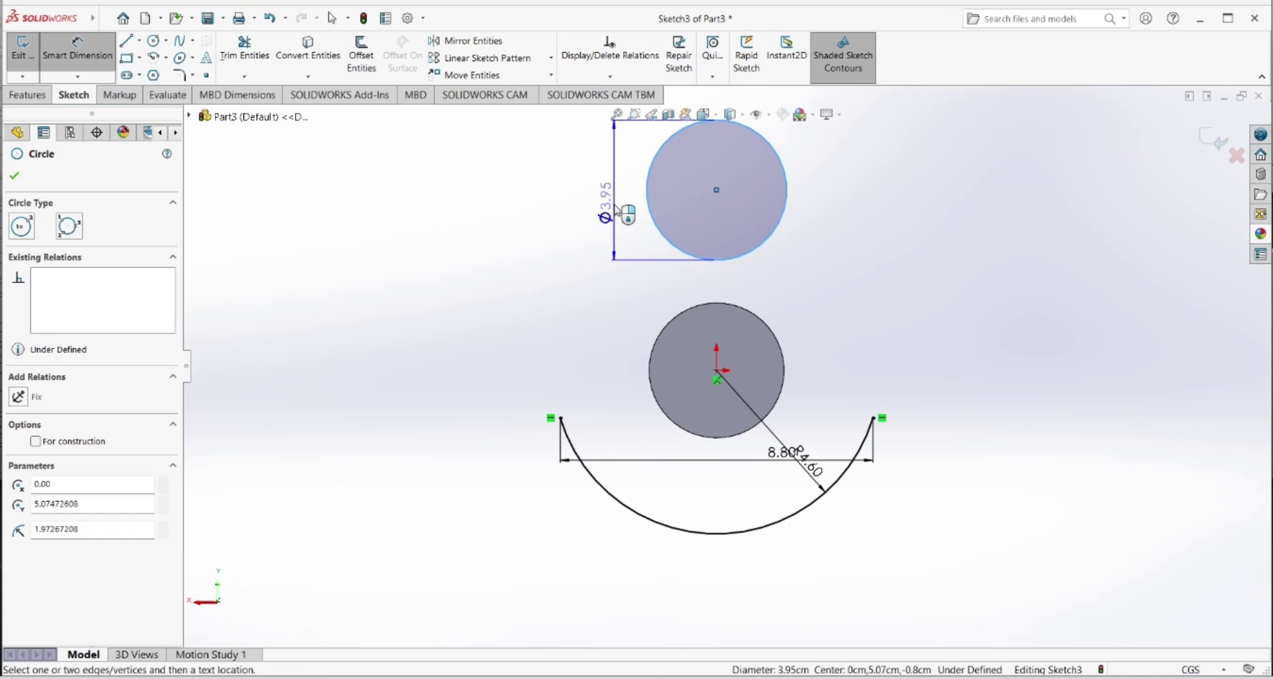
click(619, 209)
text(4)
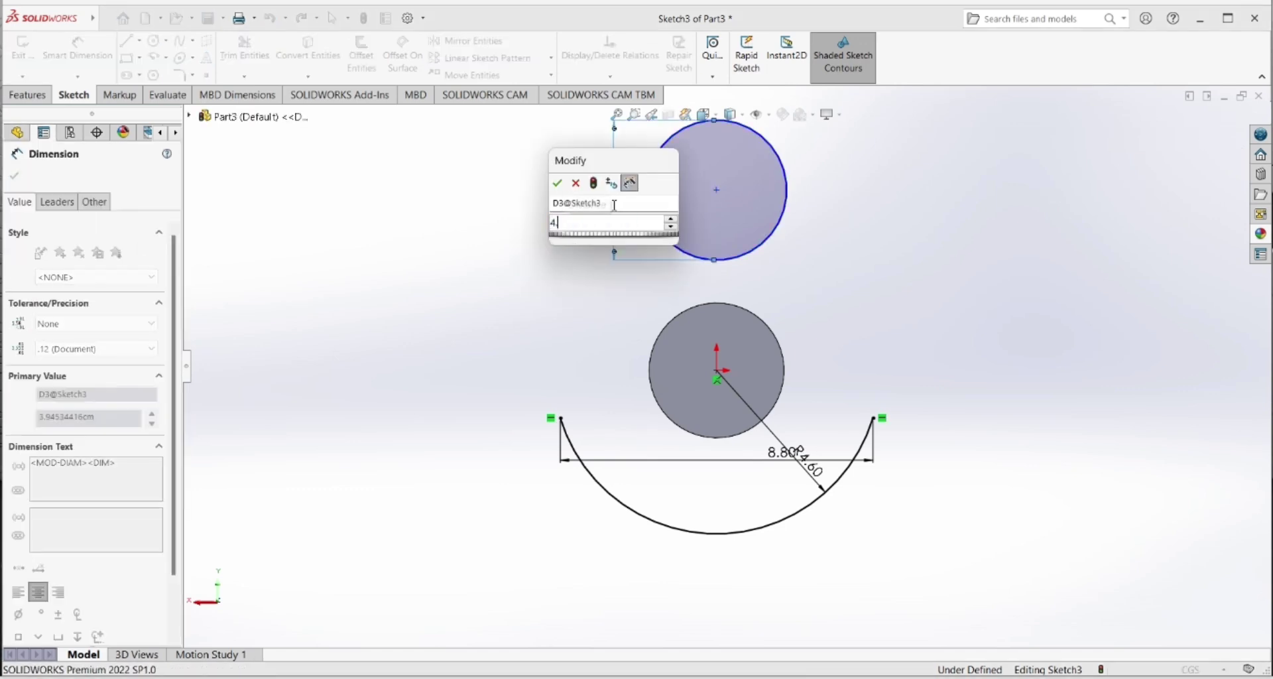
text(.2)
key(Return)
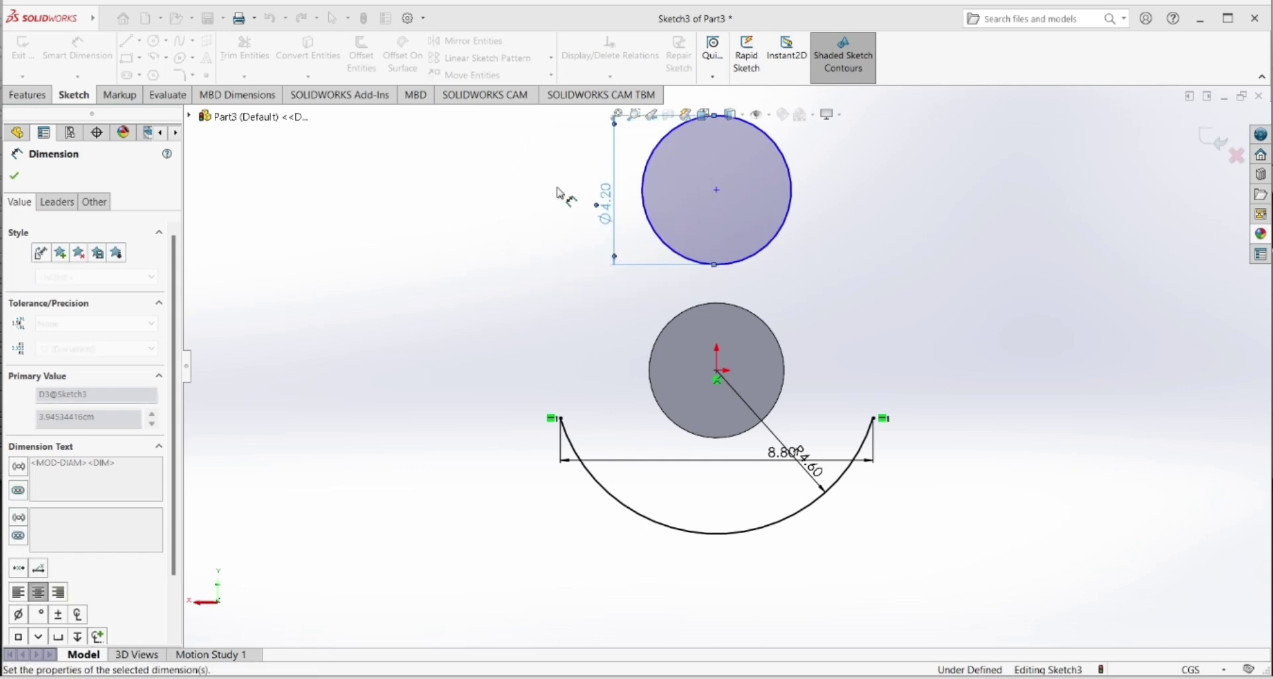
click(717, 192)
click(717, 373)
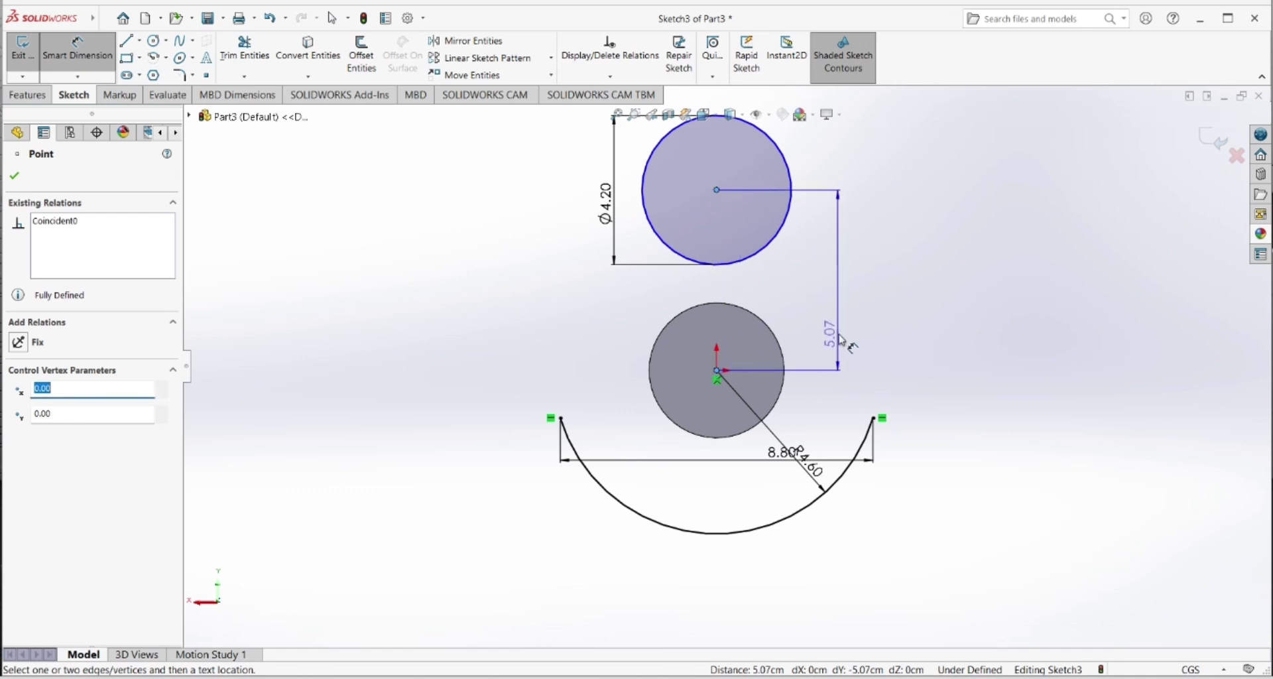
click(845, 337)
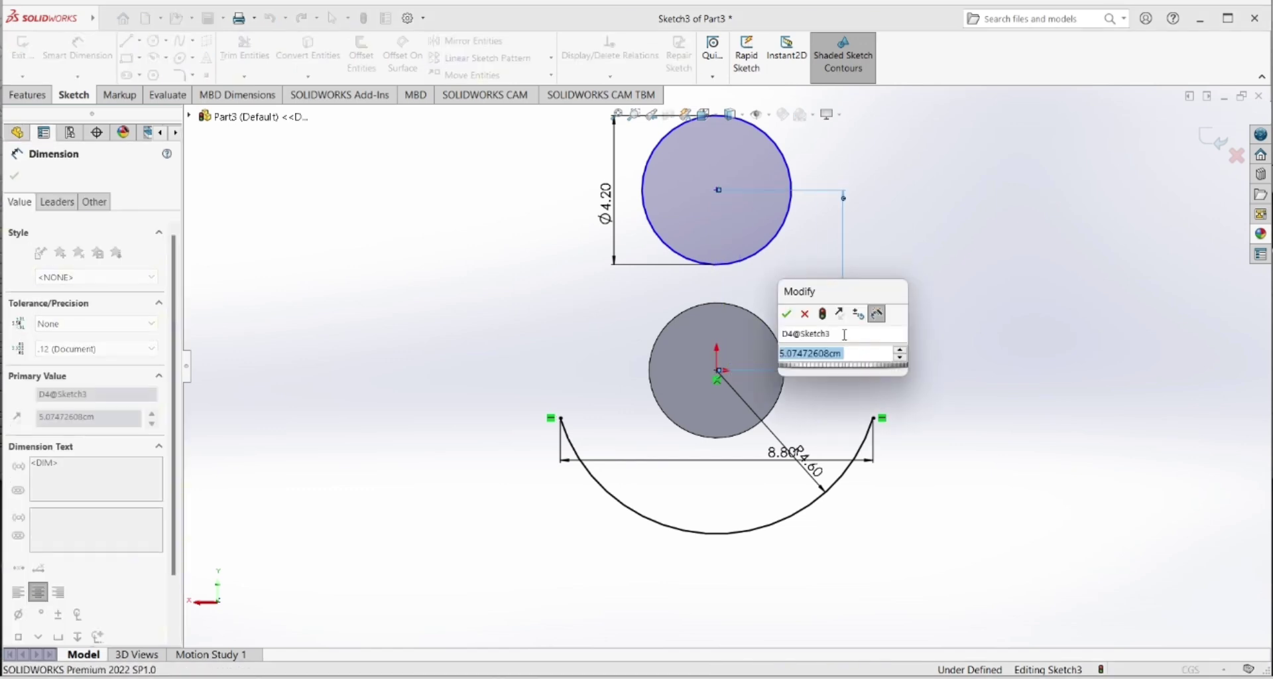
text(2.5)
key(Return)
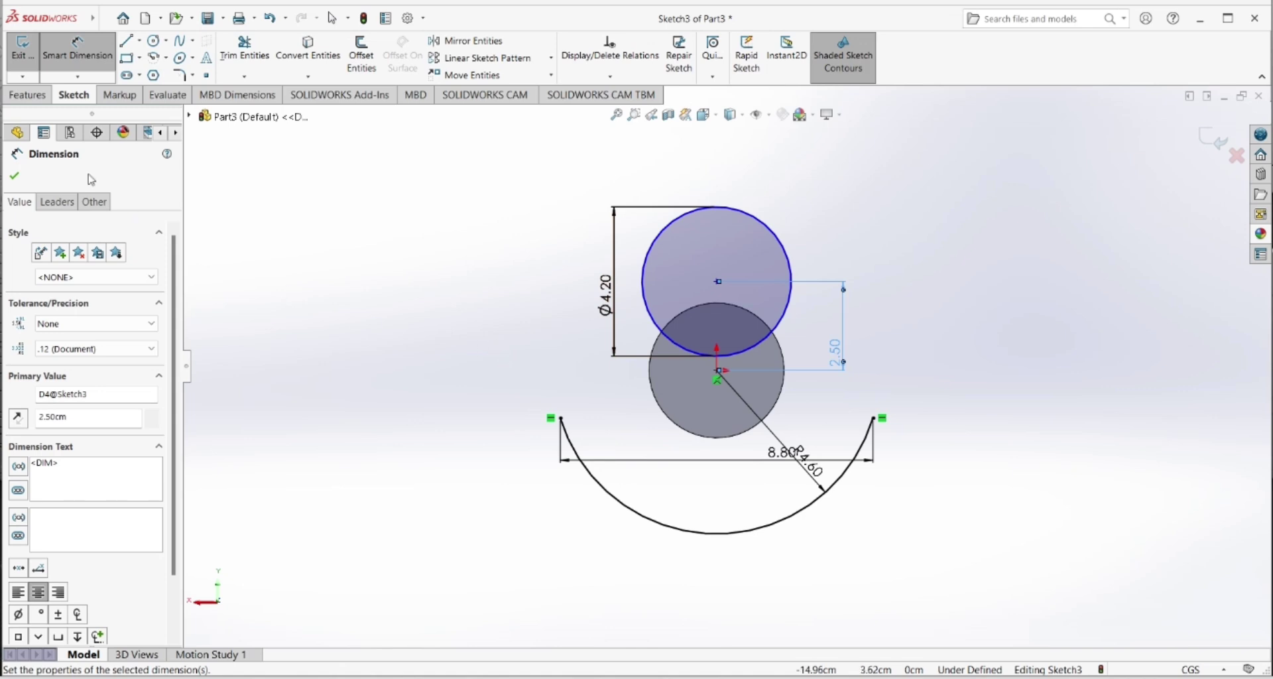
click(14, 175)
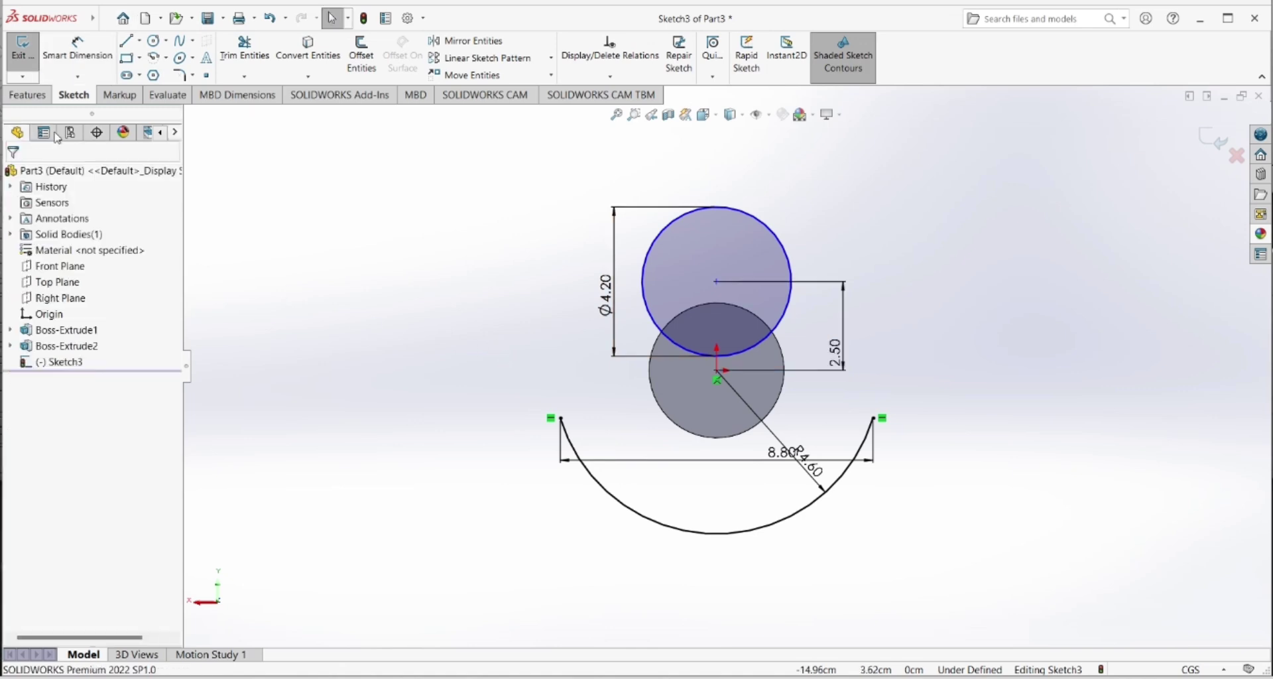
- Draw two 3-point arcs from the Ø4.20 circle's left and right edges down to the lower arc's endpoints
click(166, 57)
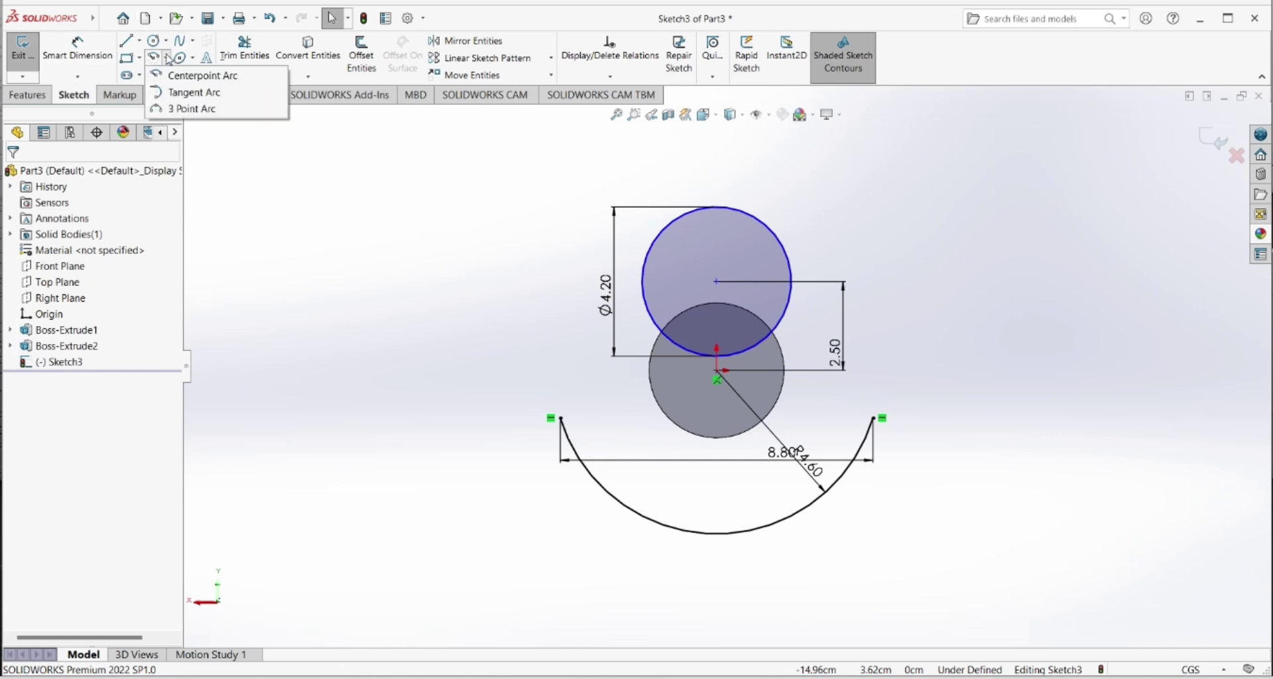
click(188, 113)
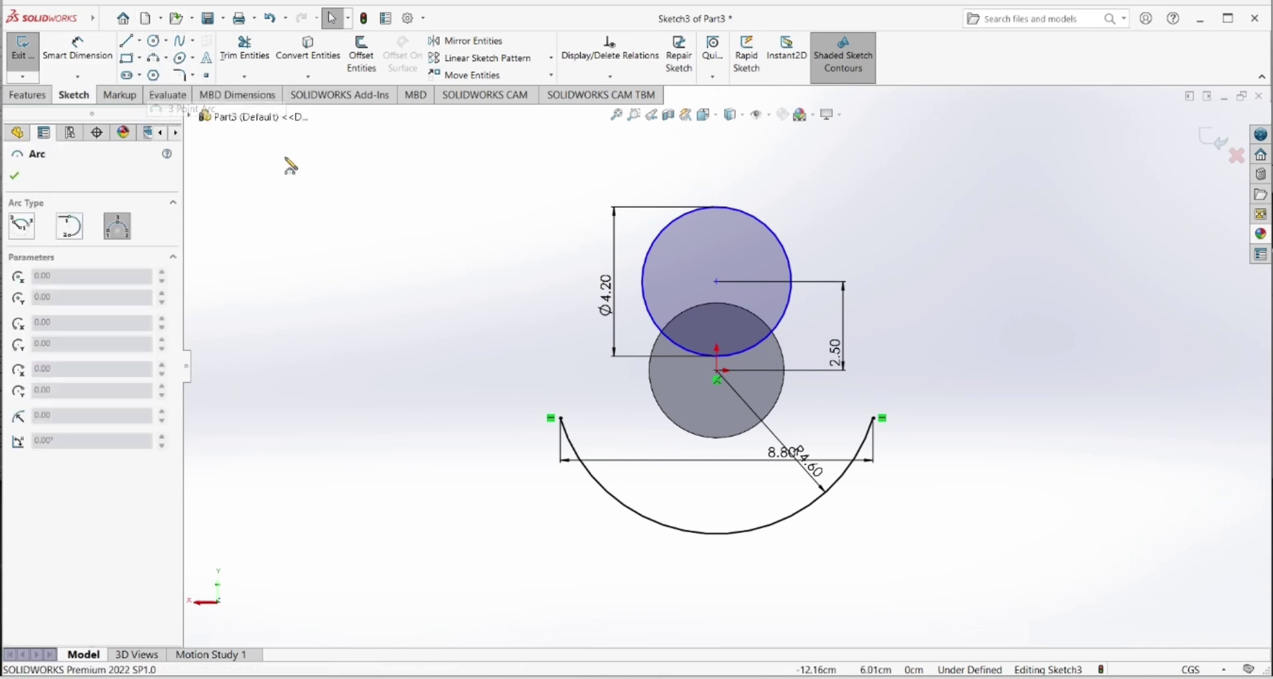
click(650, 240)
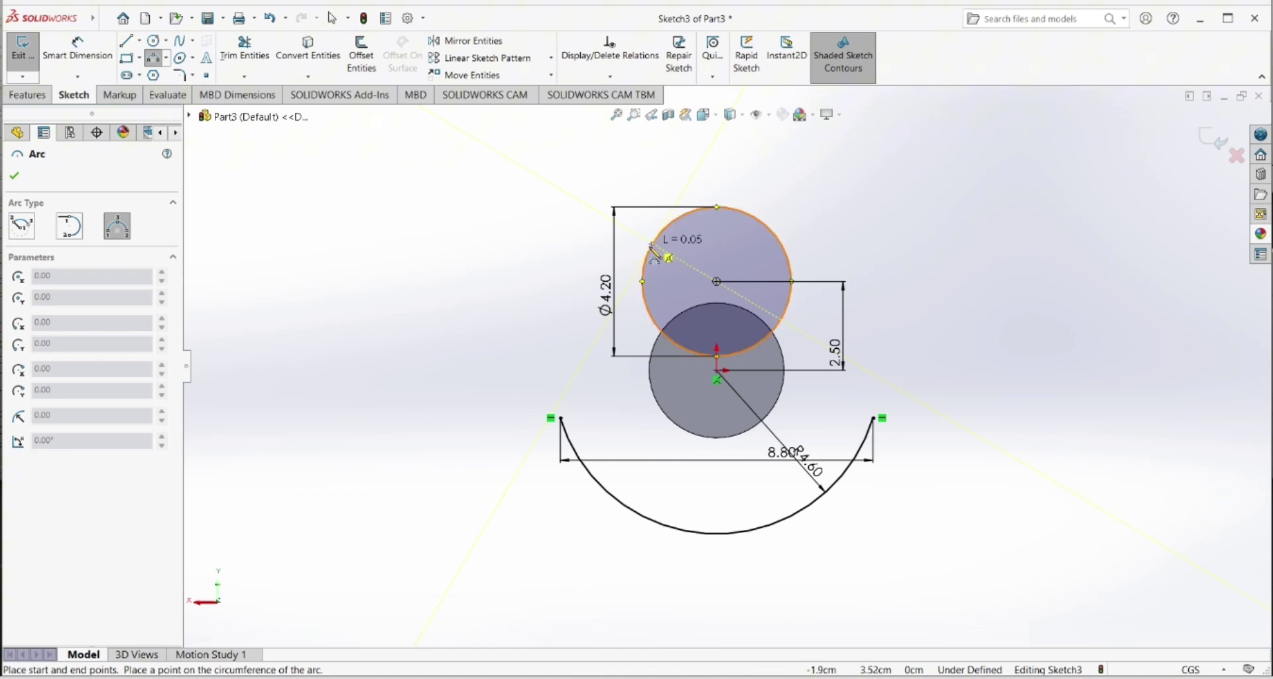
click(561, 419)
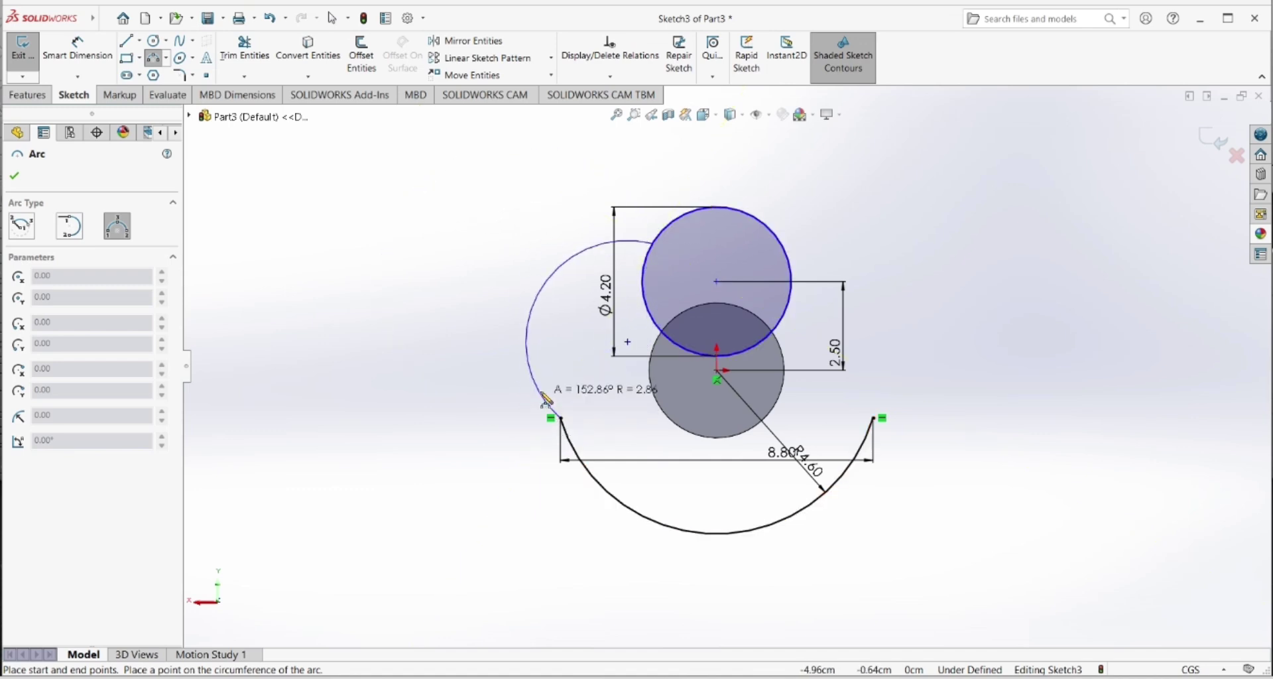
click(581, 377)
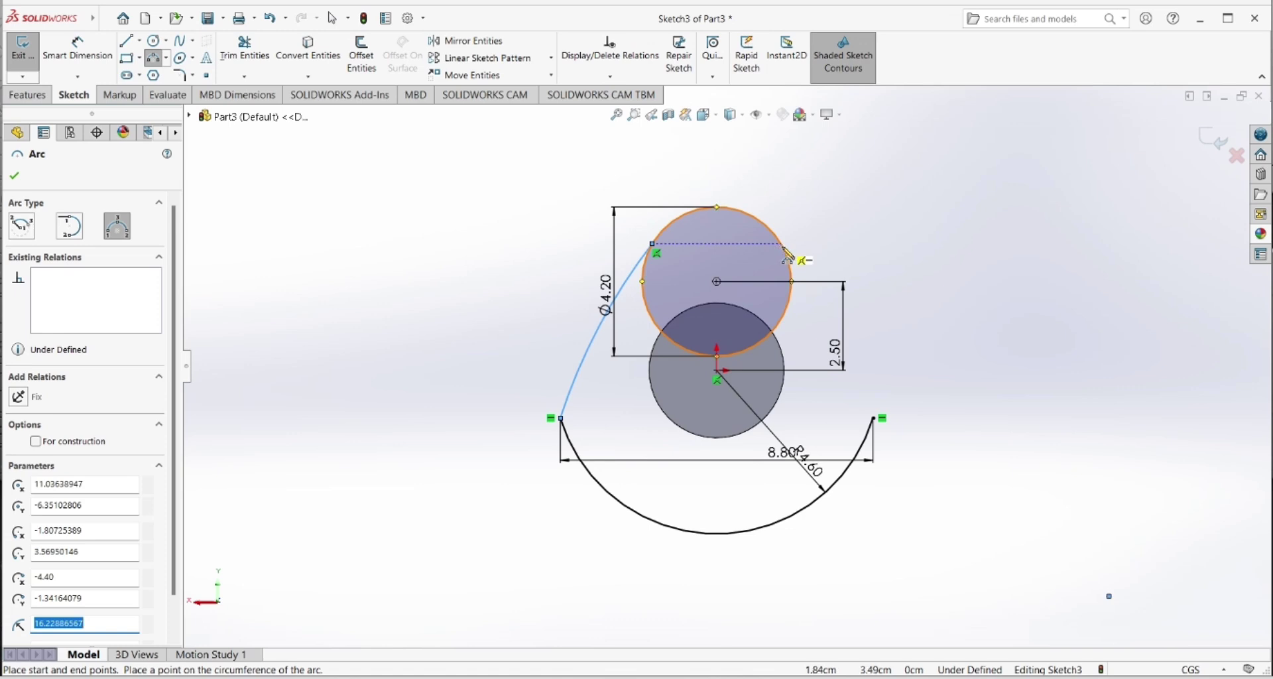
click(786, 246)
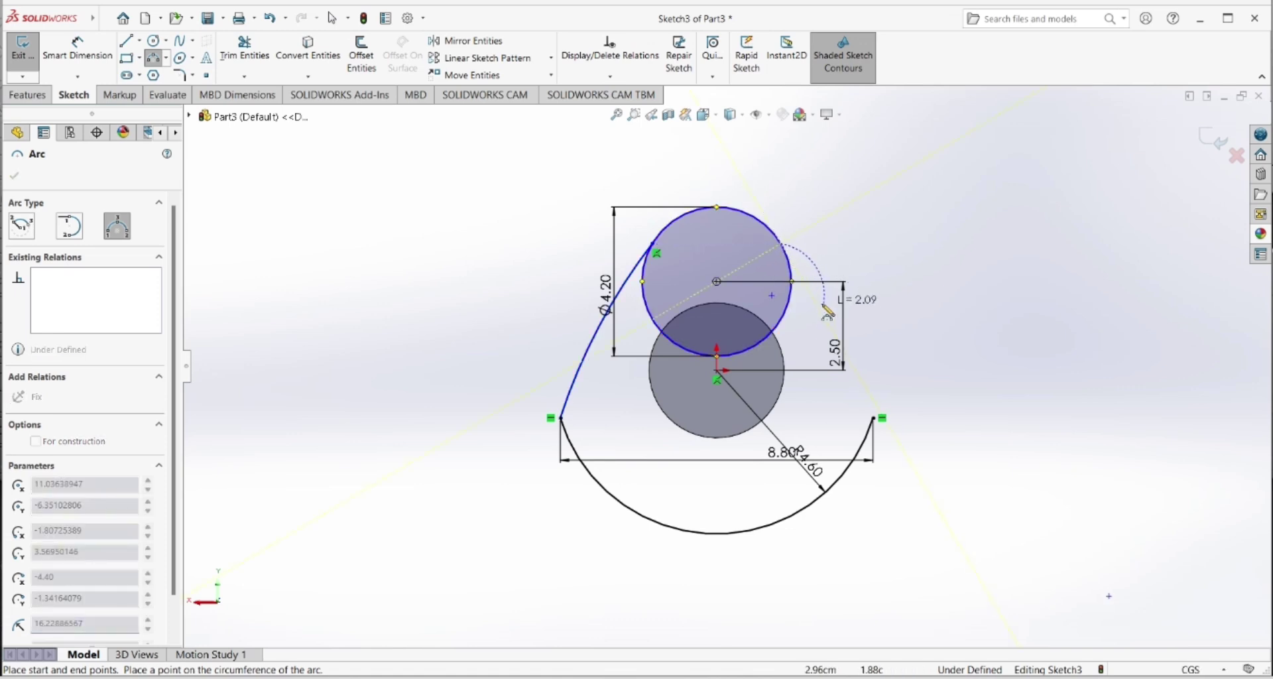
click(874, 418)
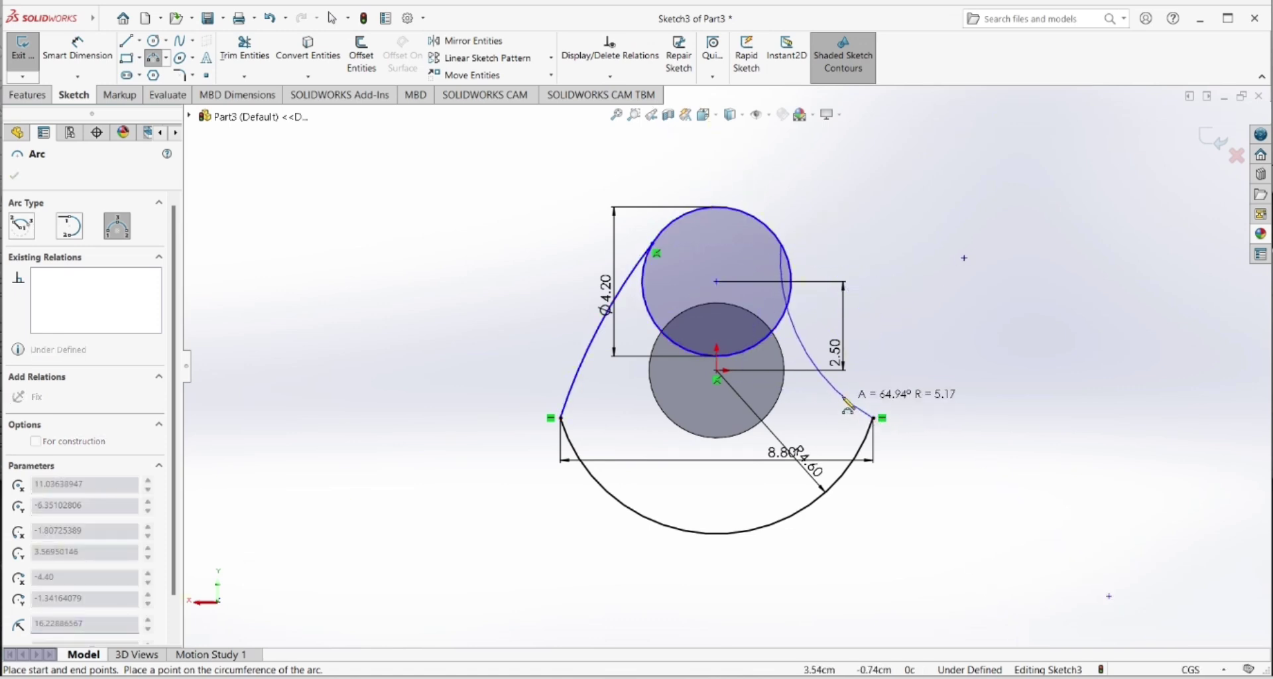
click(851, 361)
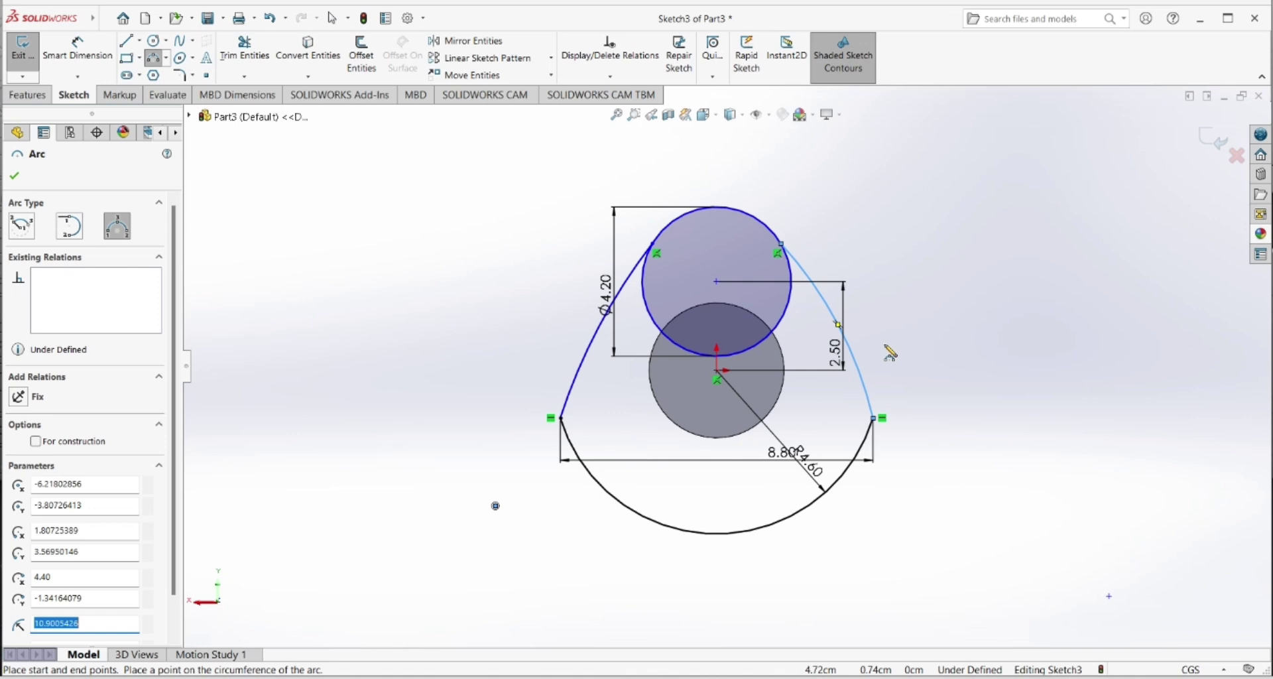
- End arc drawing and make the right side arc tangent to the Ø4.20 circle
right_click(889, 351)
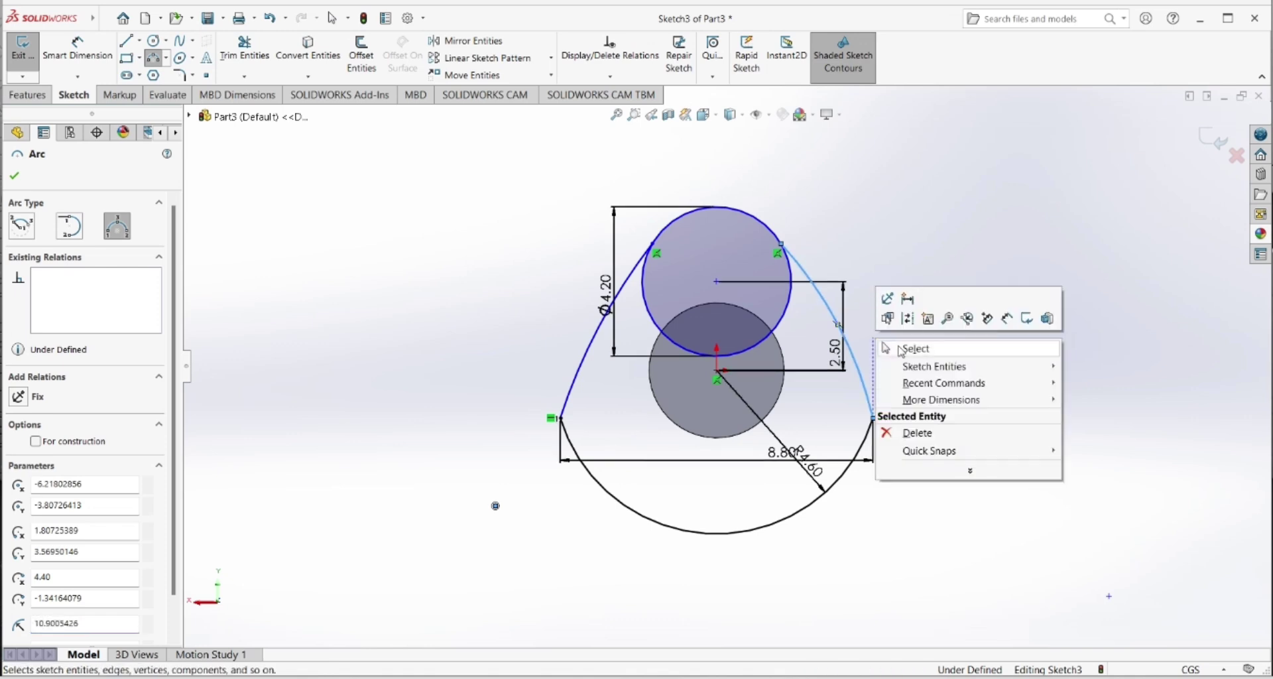
click(899, 349)
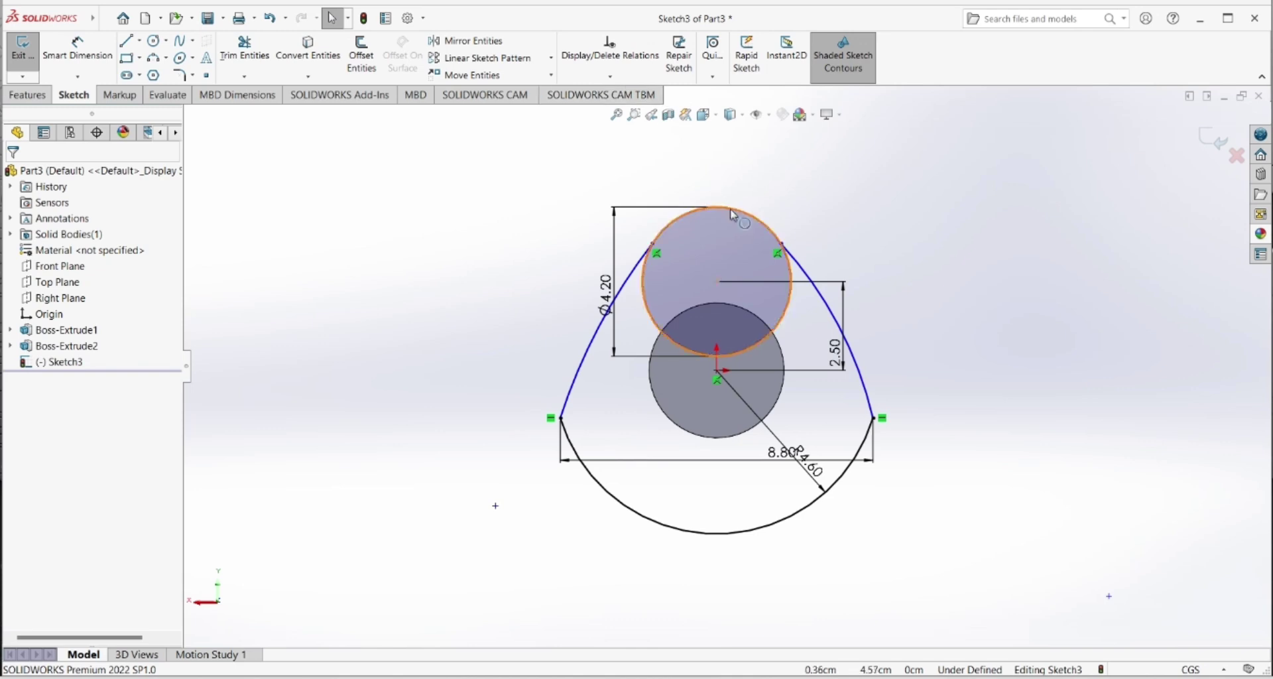
click(803, 268)
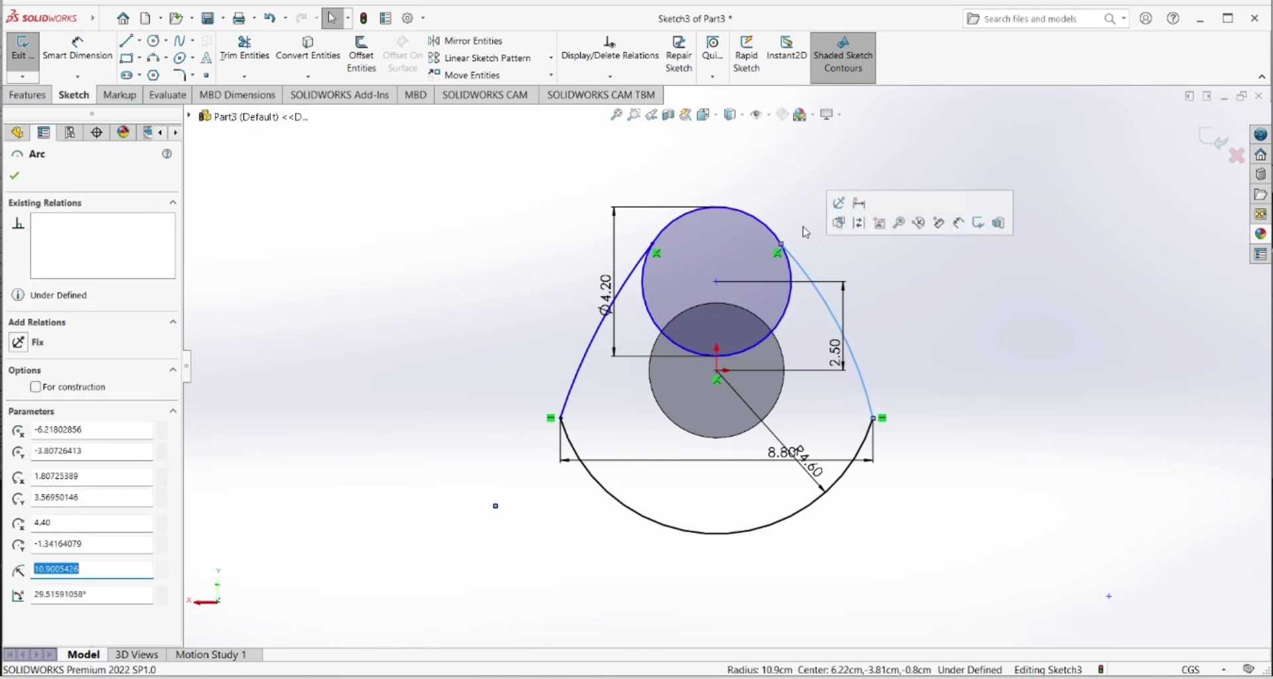
click(790, 274)
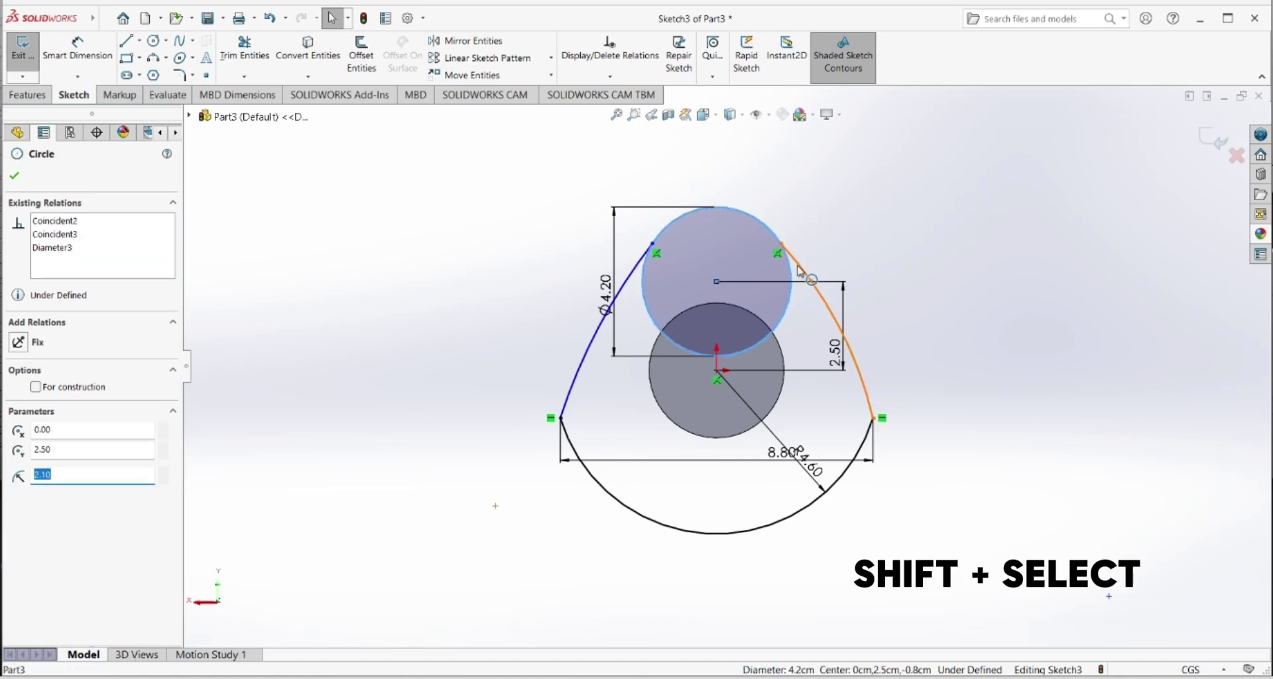
shift+click(809, 269)
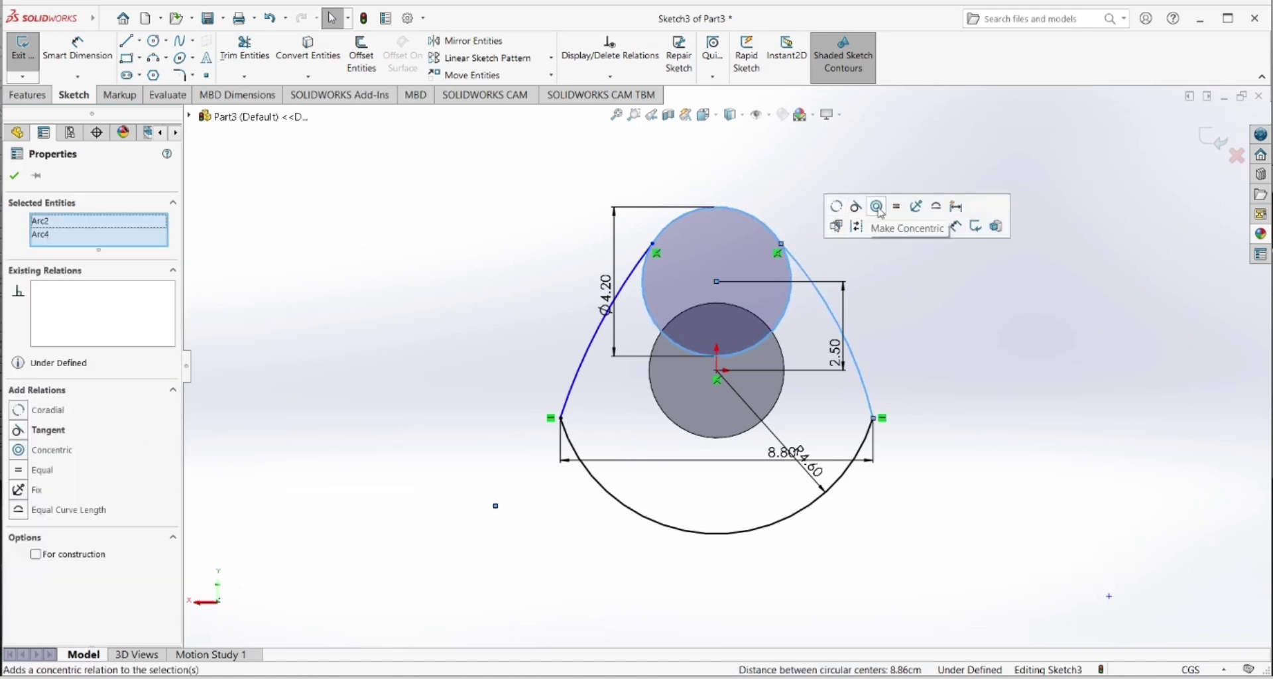
click(854, 208)
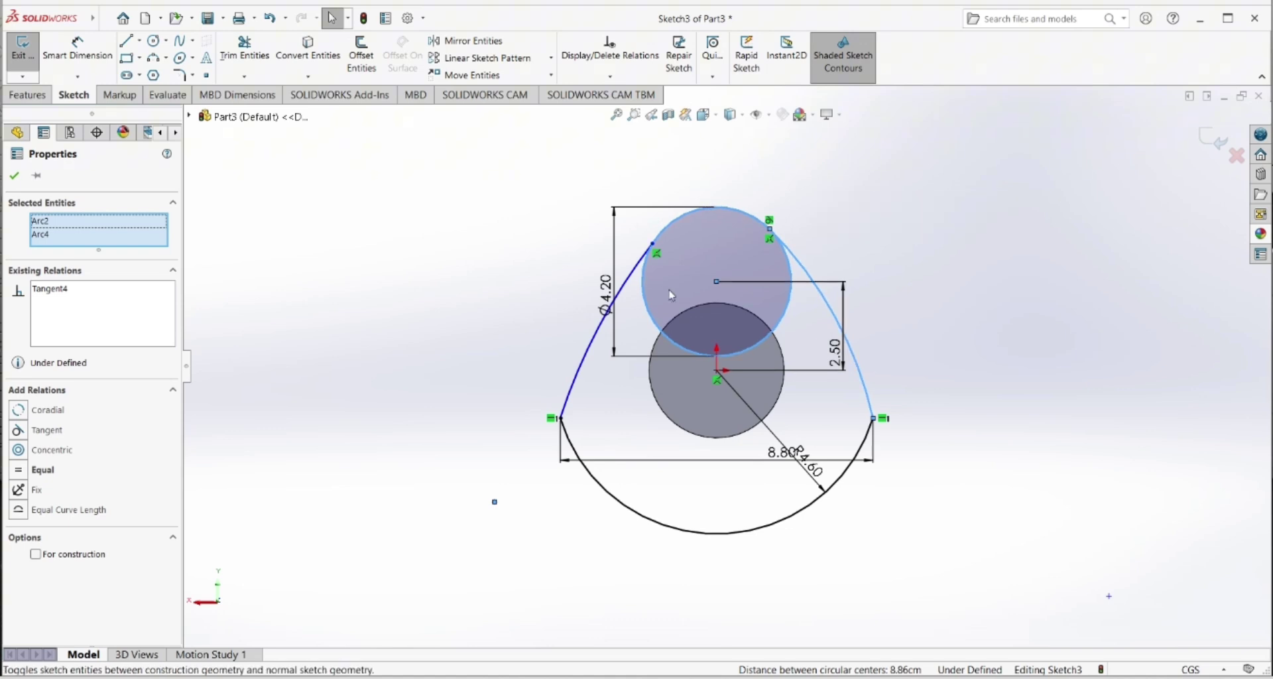
- Make the left side arc tangent to the Ø4.20 circle as well
shift+click(627, 289)
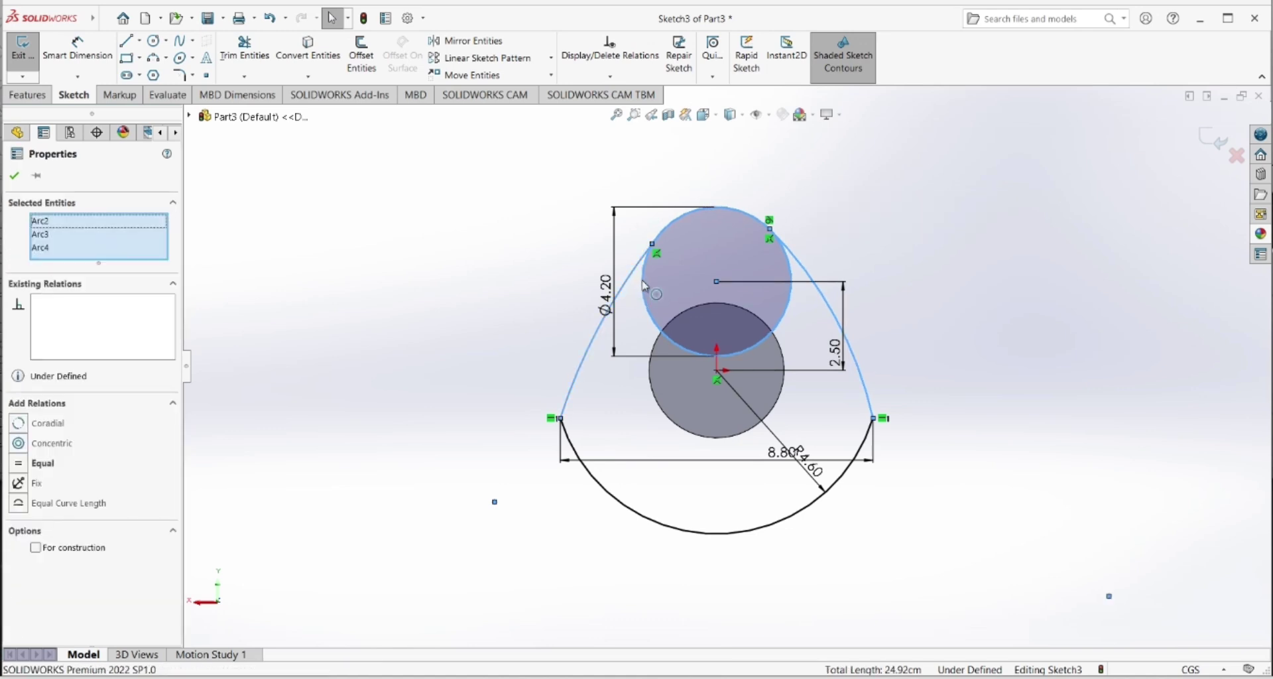
shift+click(644, 285)
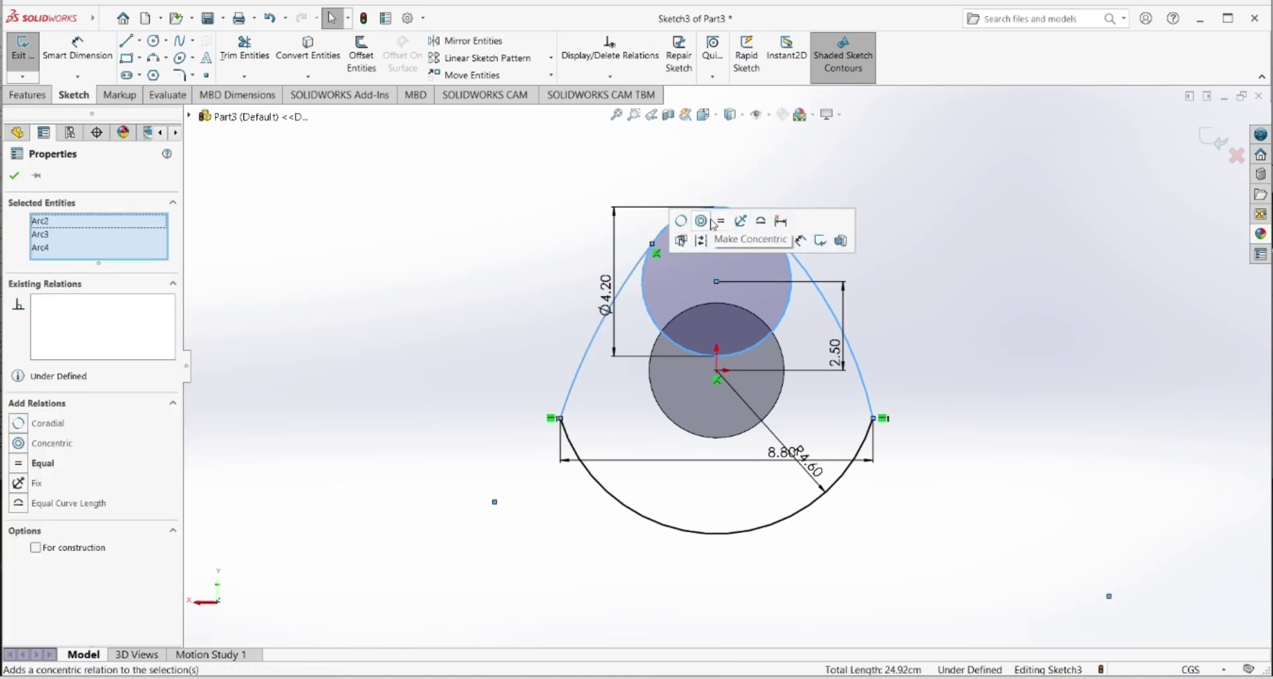
click(689, 224)
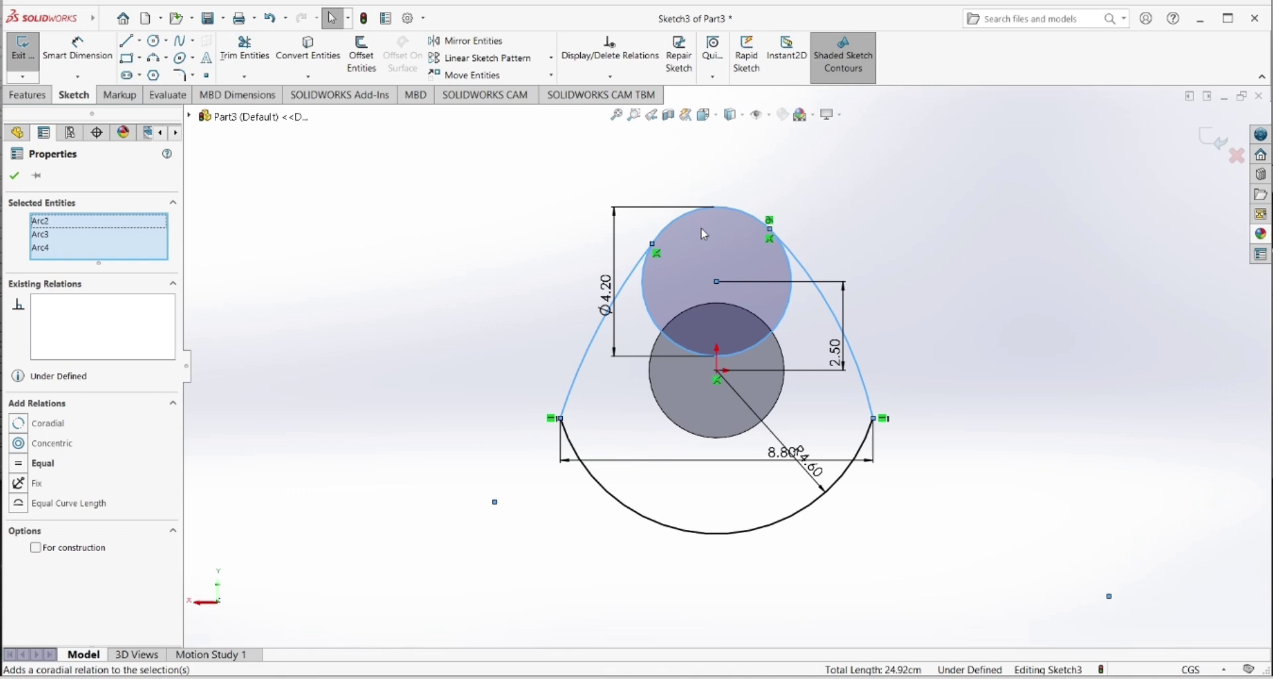
click(643, 275)
ctrl+click(594, 348)
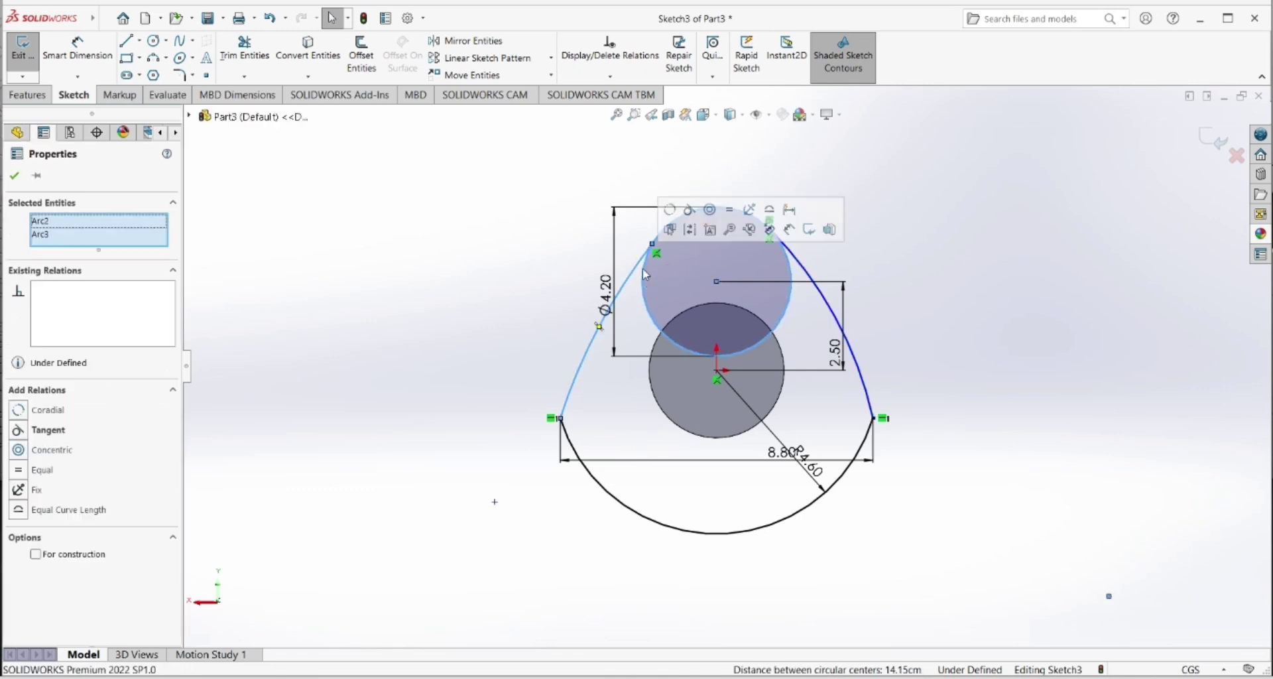
click(688, 211)
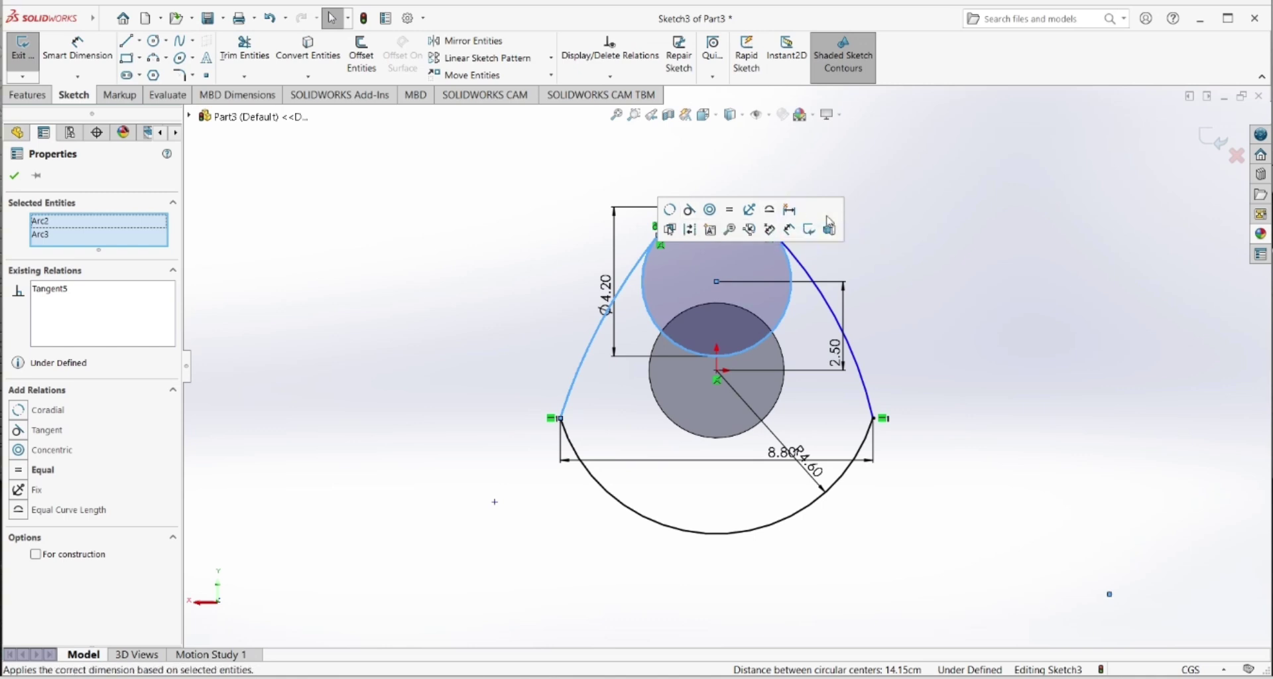
click(884, 212)
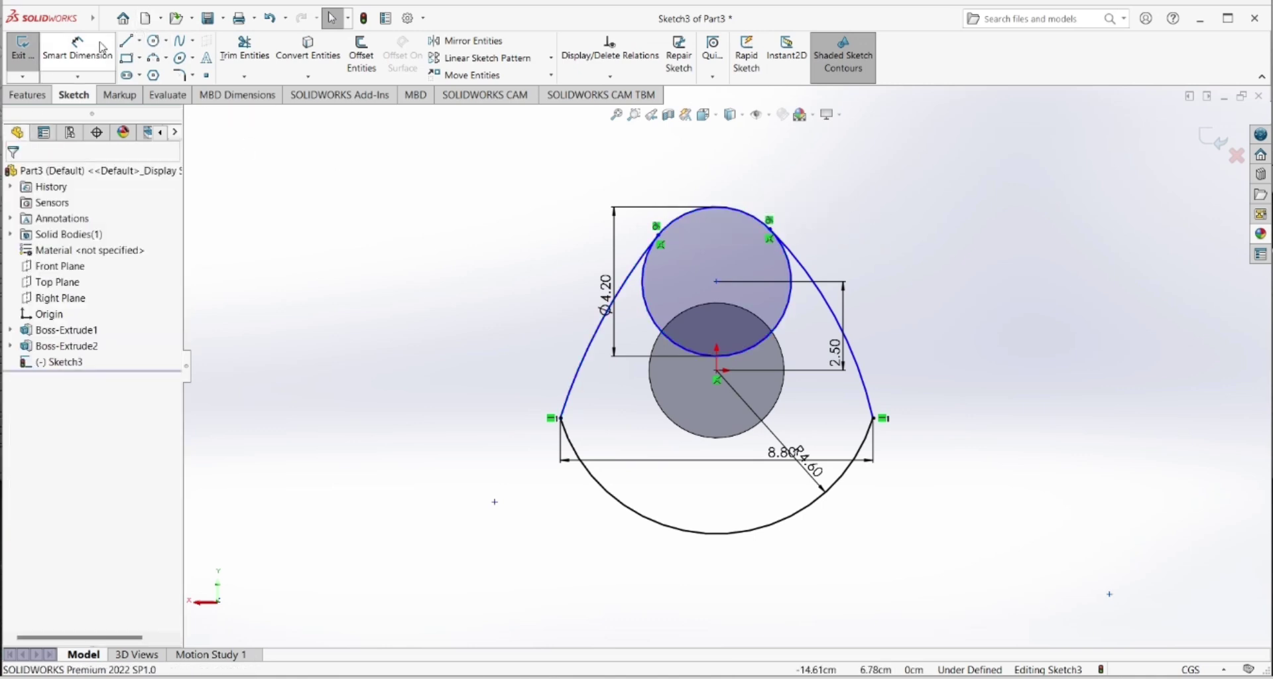
- Dimension the right side arc to R9 and shift the Ø4.20 dimension slightly left
click(78, 50)
click(827, 298)
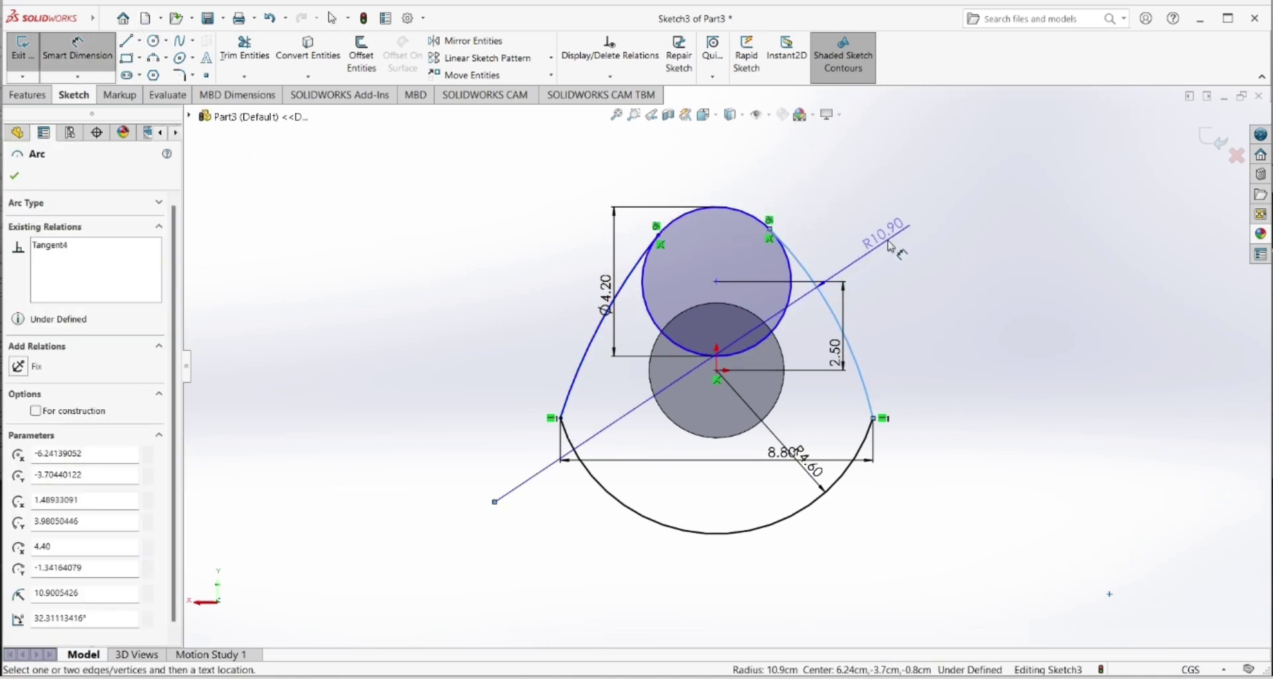
click(890, 246)
text(9)
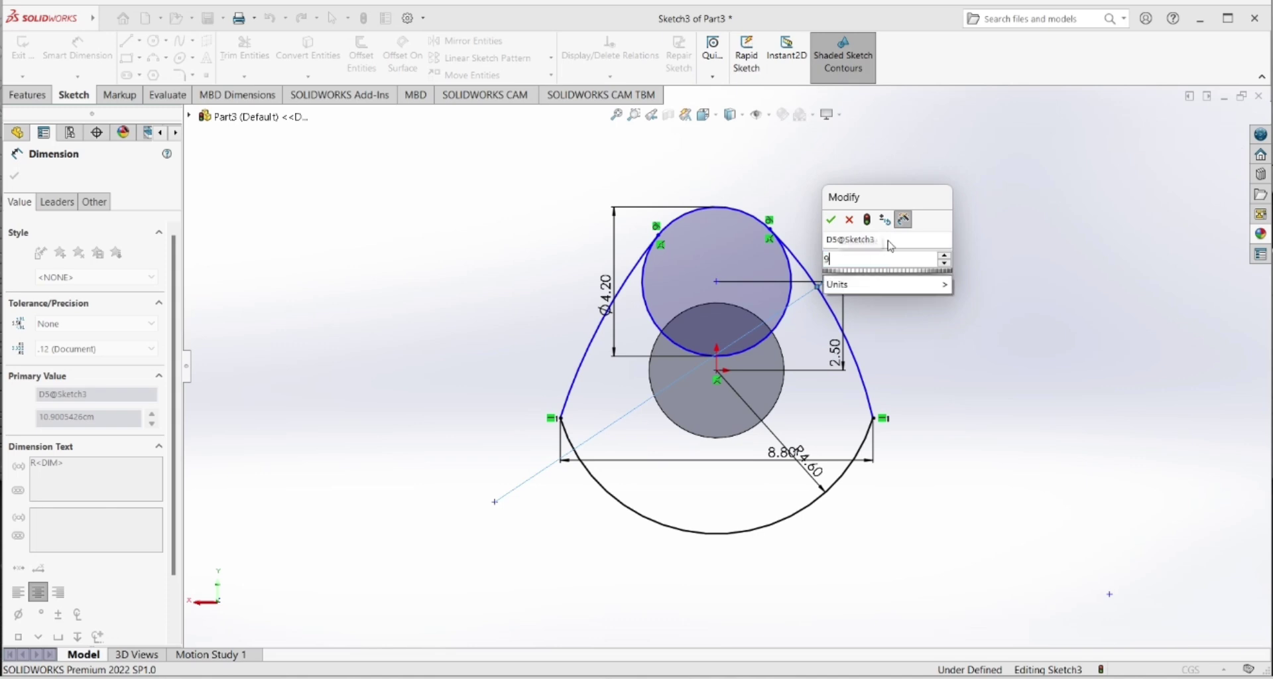
key(Return)
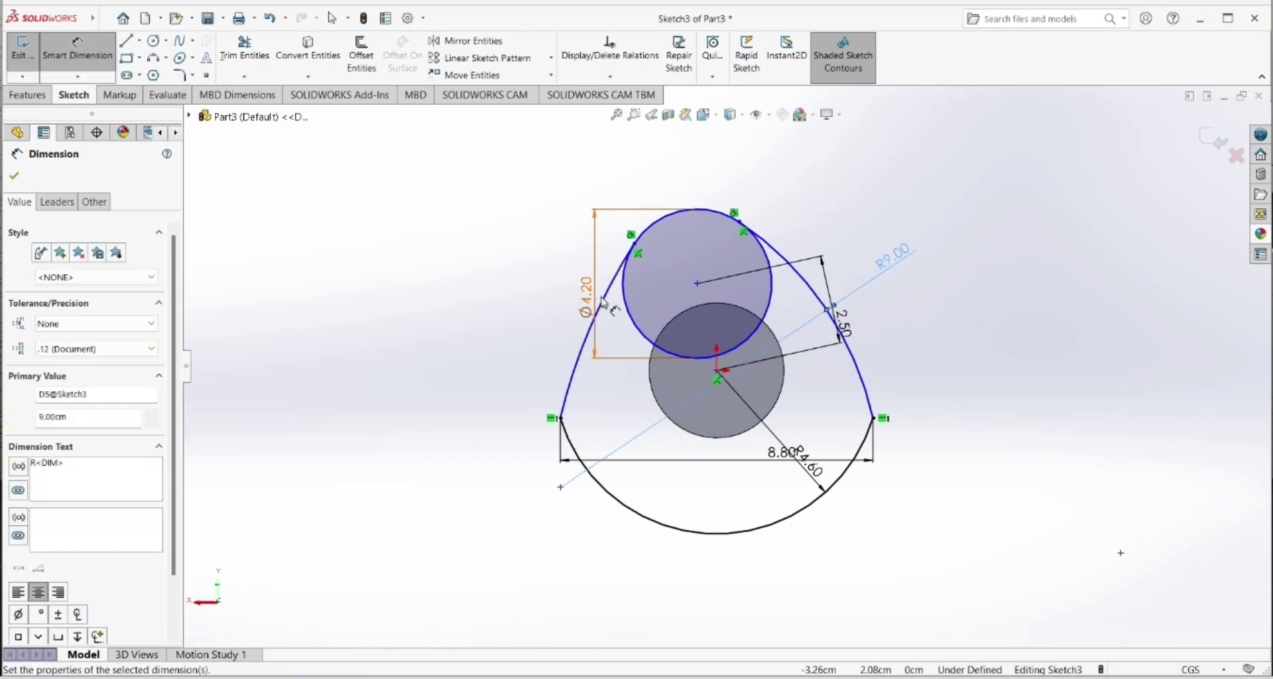
click(587, 298)
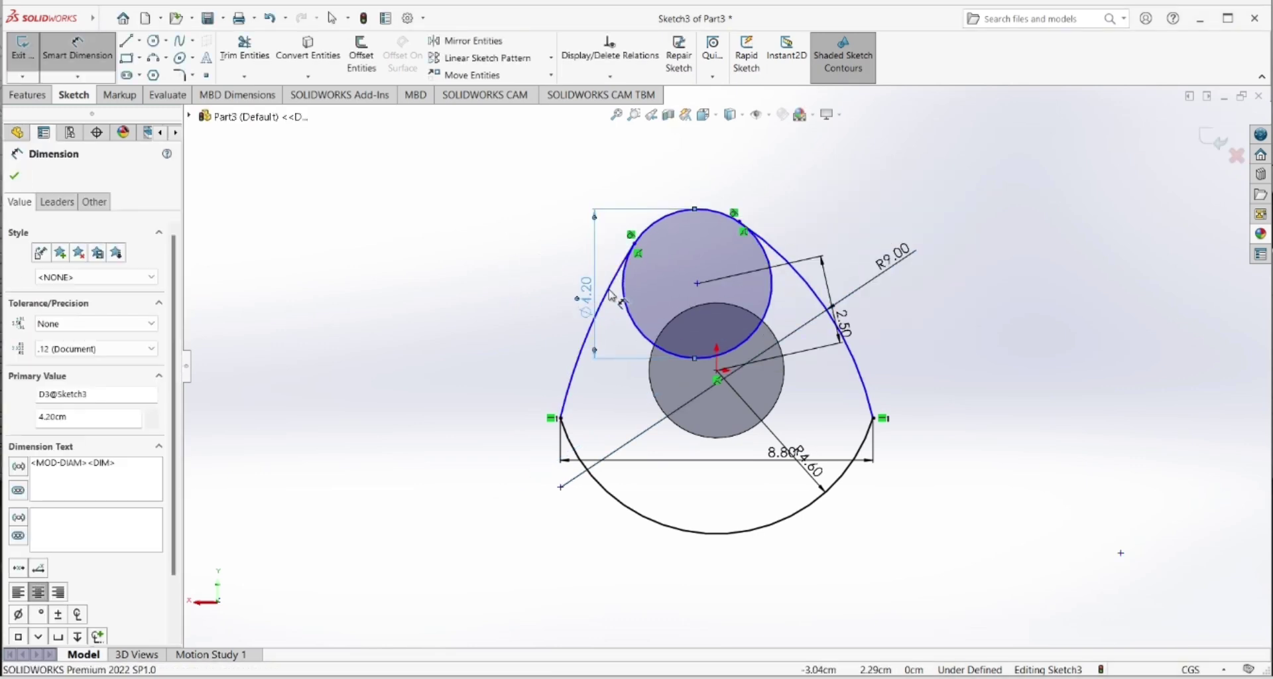
drag(609, 292, 595, 289)
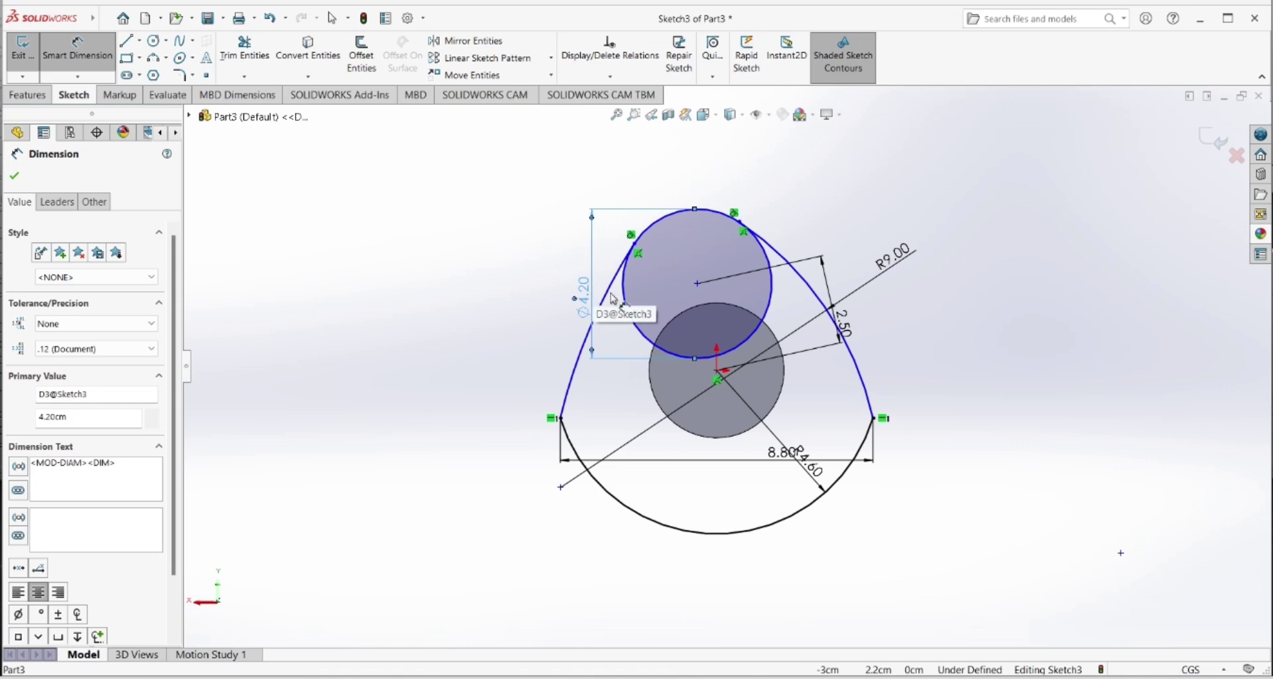
key(Escape)
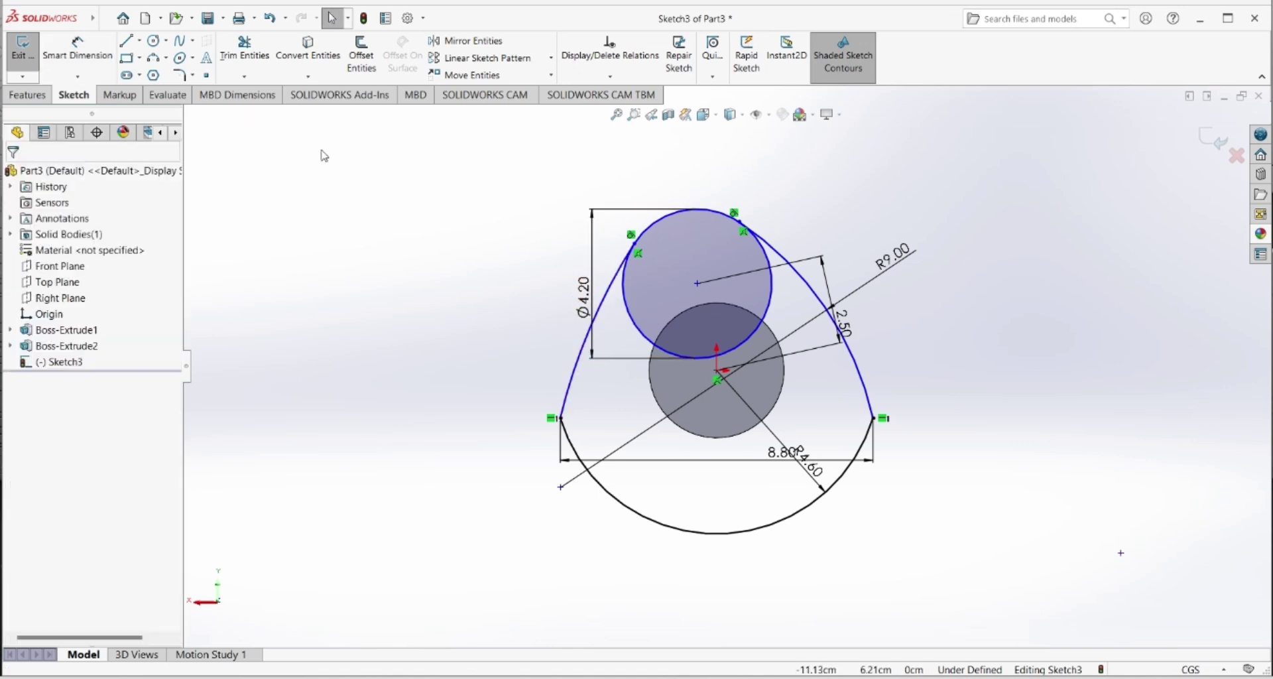
- Dimension the left side arc to R9 as well
click(77, 50)
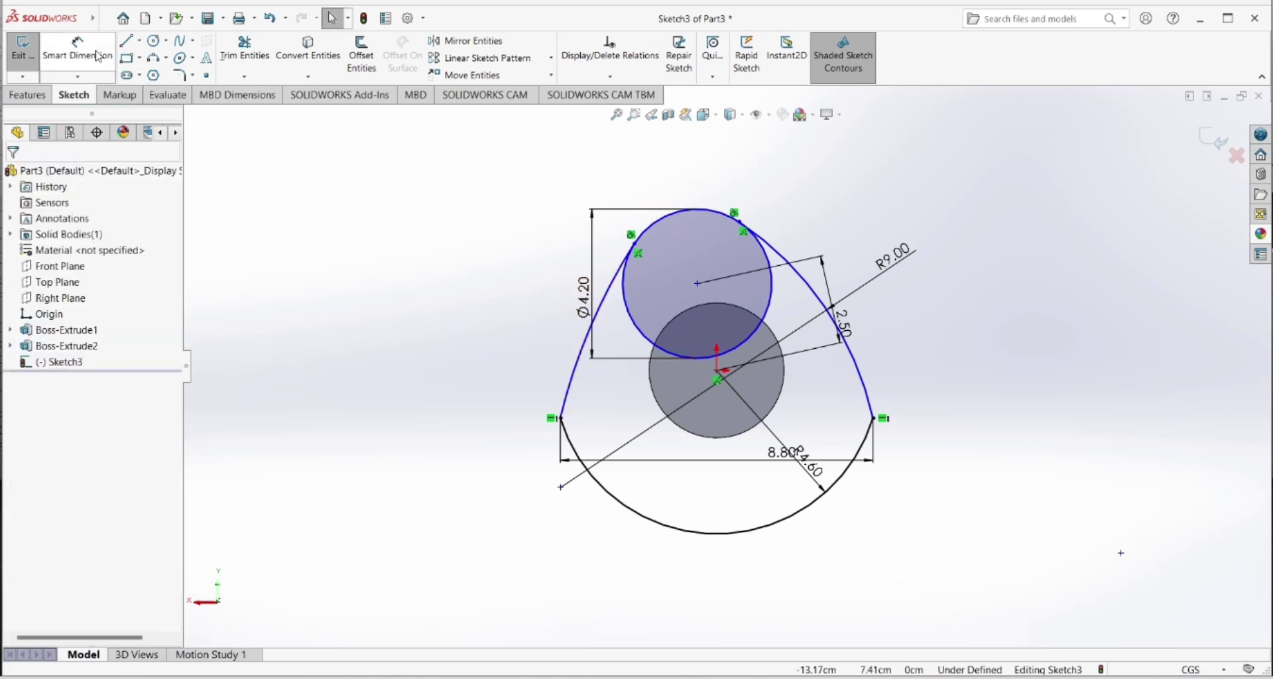
click(580, 341)
click(526, 300)
text(9)
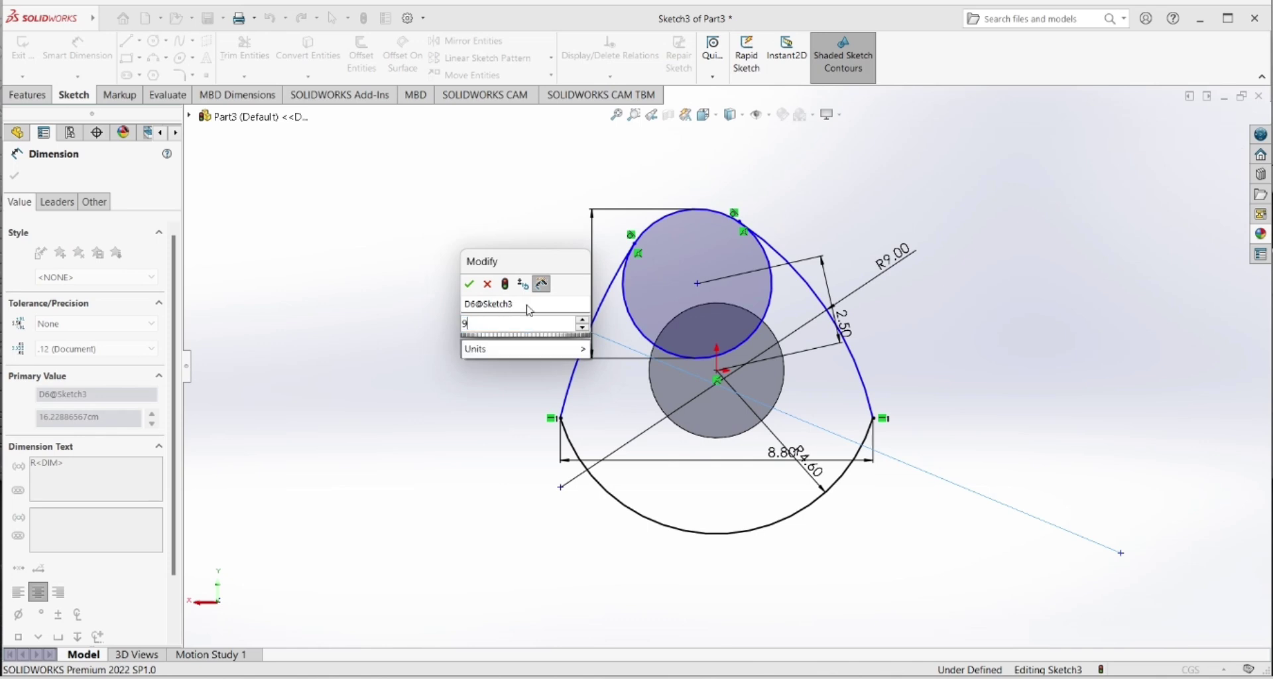
key(Return)
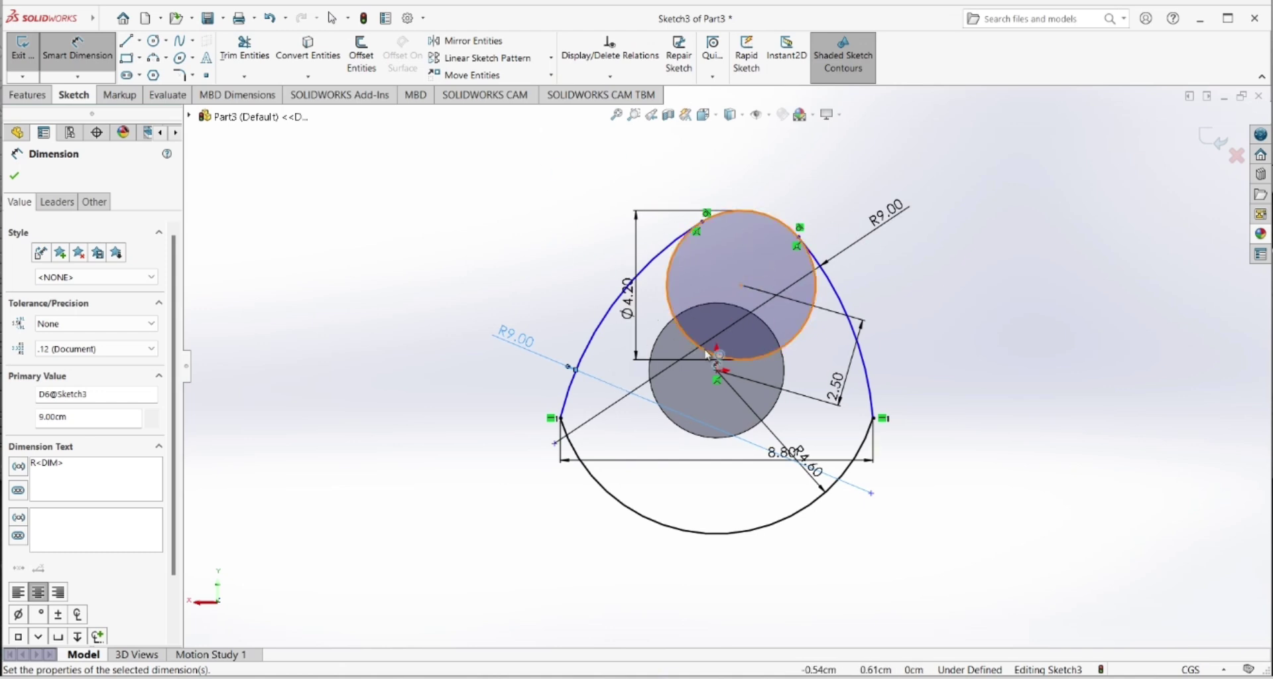
click(14, 175)
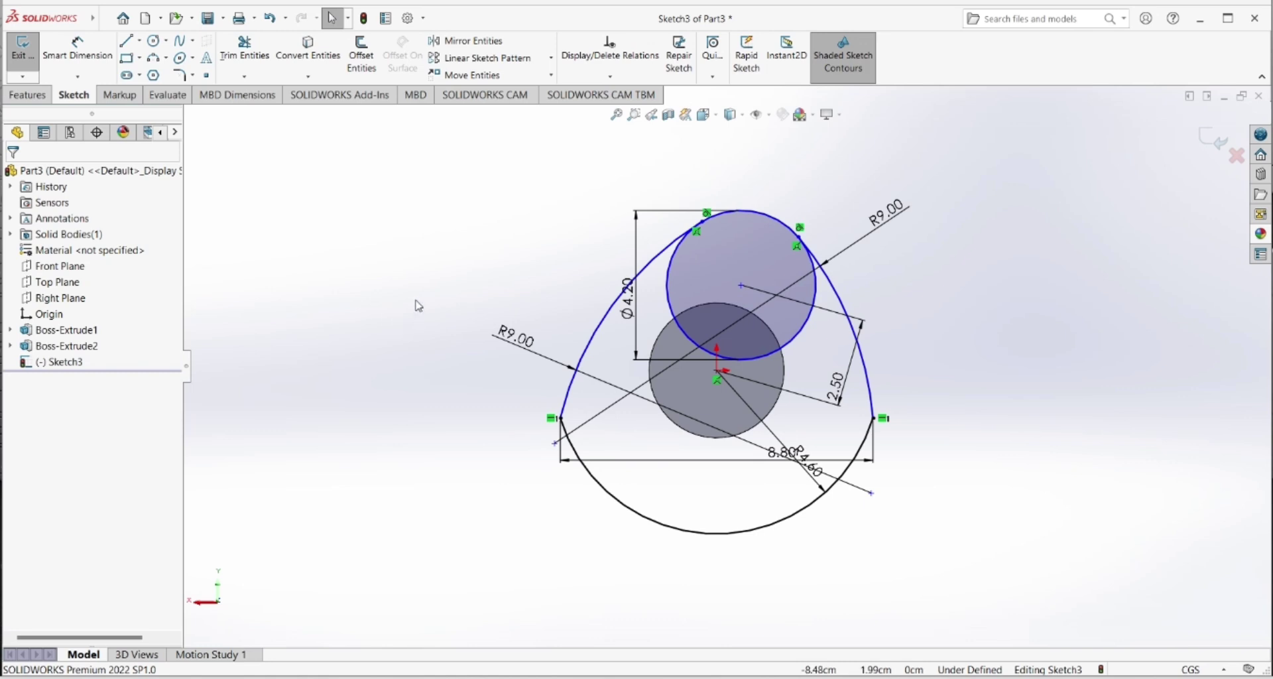
- Add a Vertical relation between the upper circle's centre and the origin
click(741, 286)
ctrl+click(717, 372)
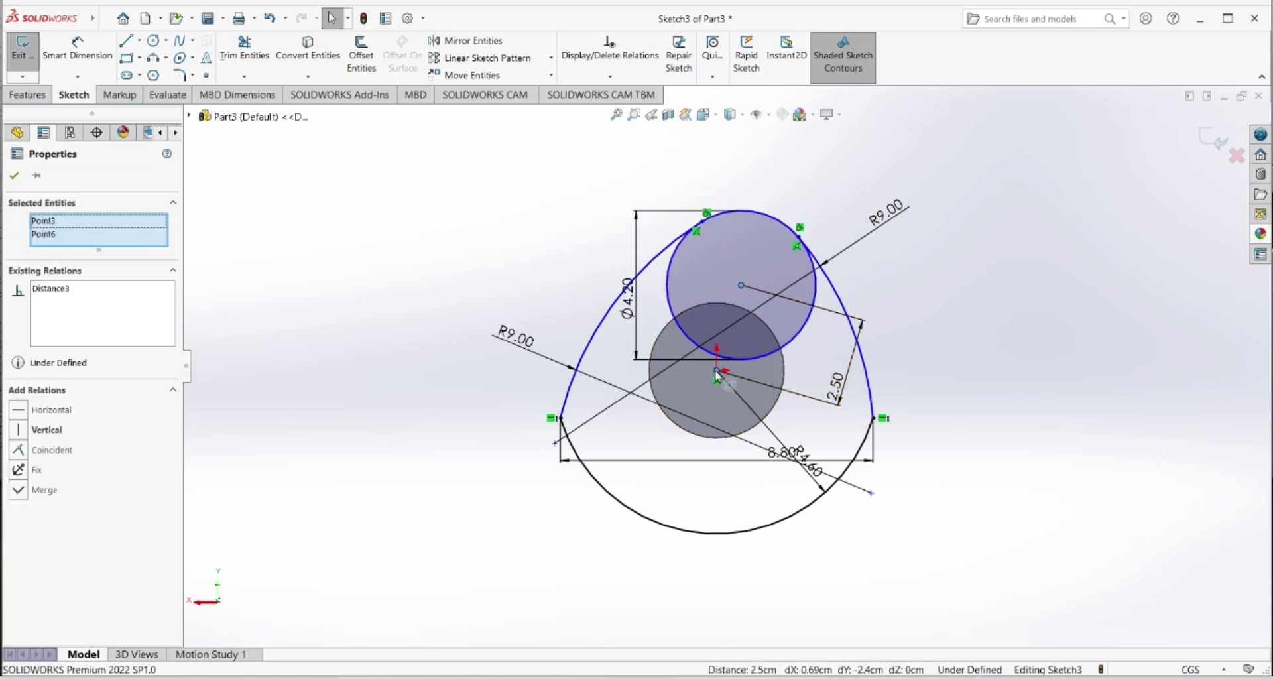
click(775, 313)
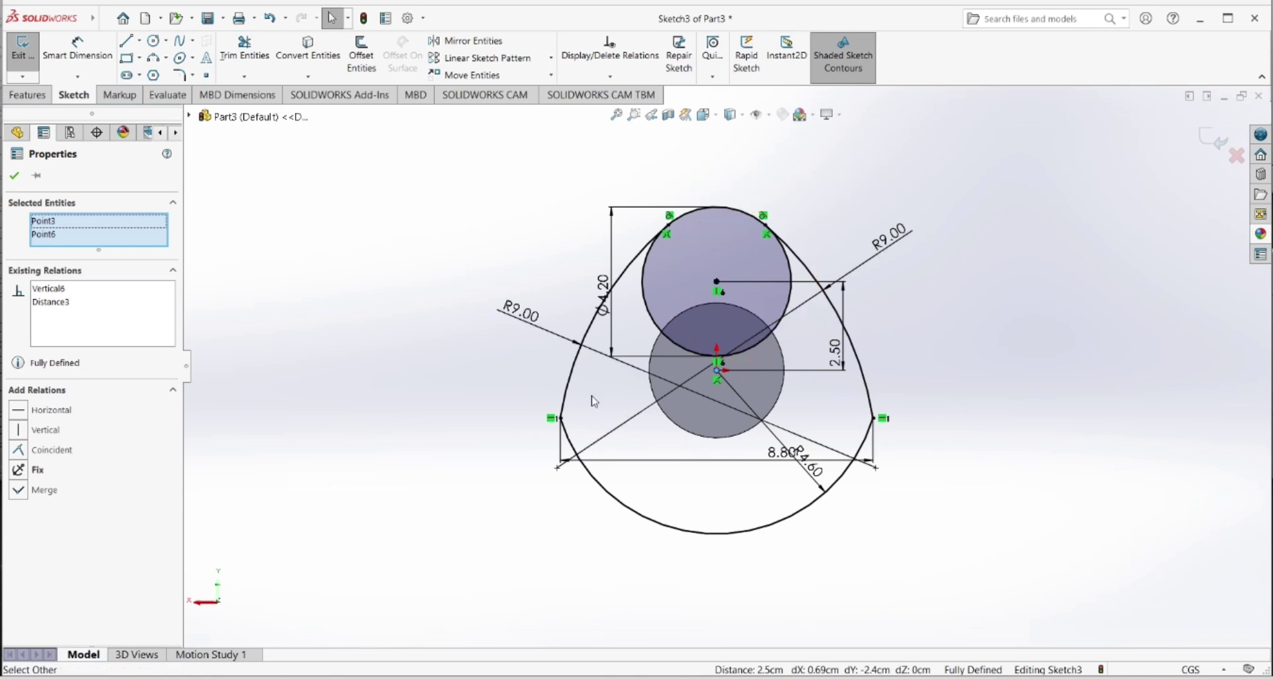
click(12, 175)
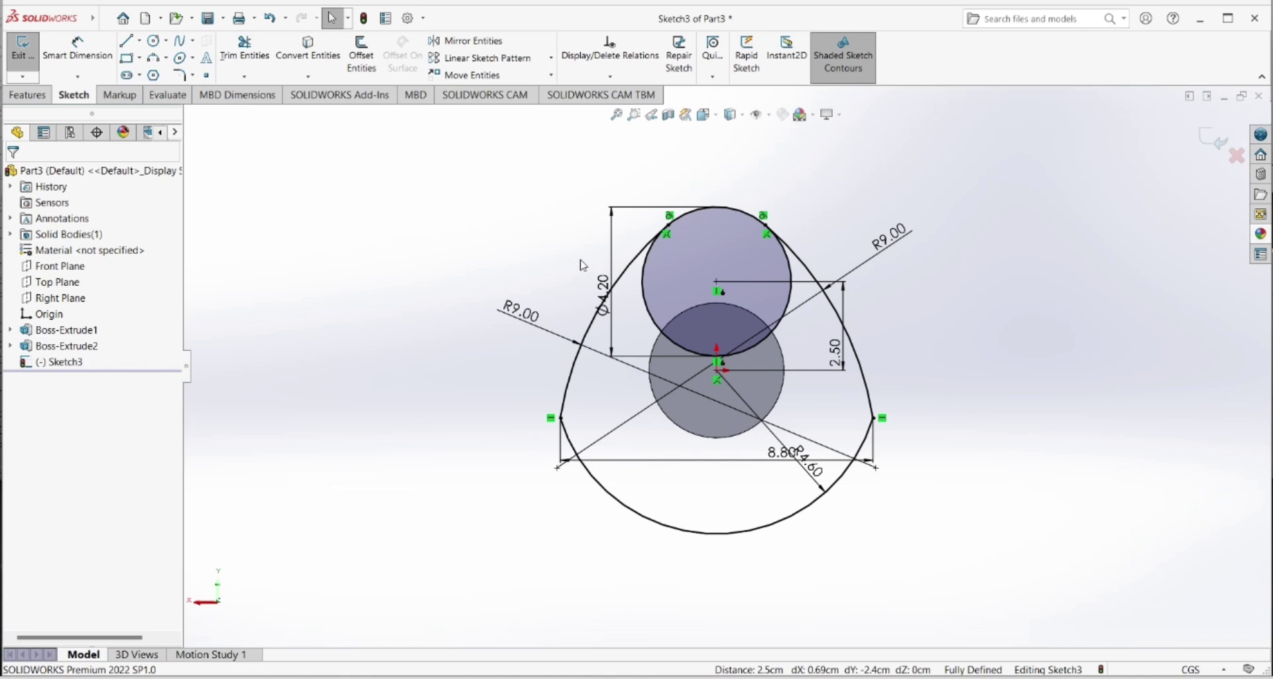
- Trim away the upper circle's inner portion to leave a closed teardrop profile
click(254, 53)
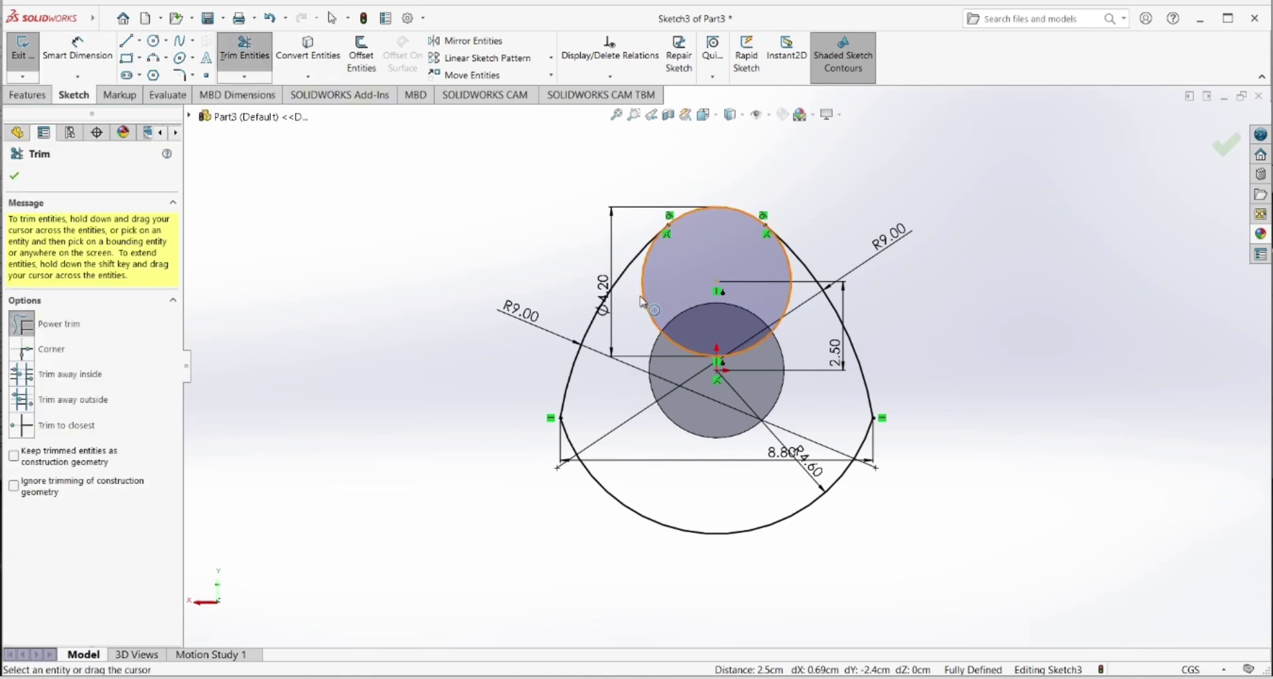
mouse_move(658, 307)
mouse_down()
mouse_move(647, 301)
mouse_move(648, 319)
mouse_up()
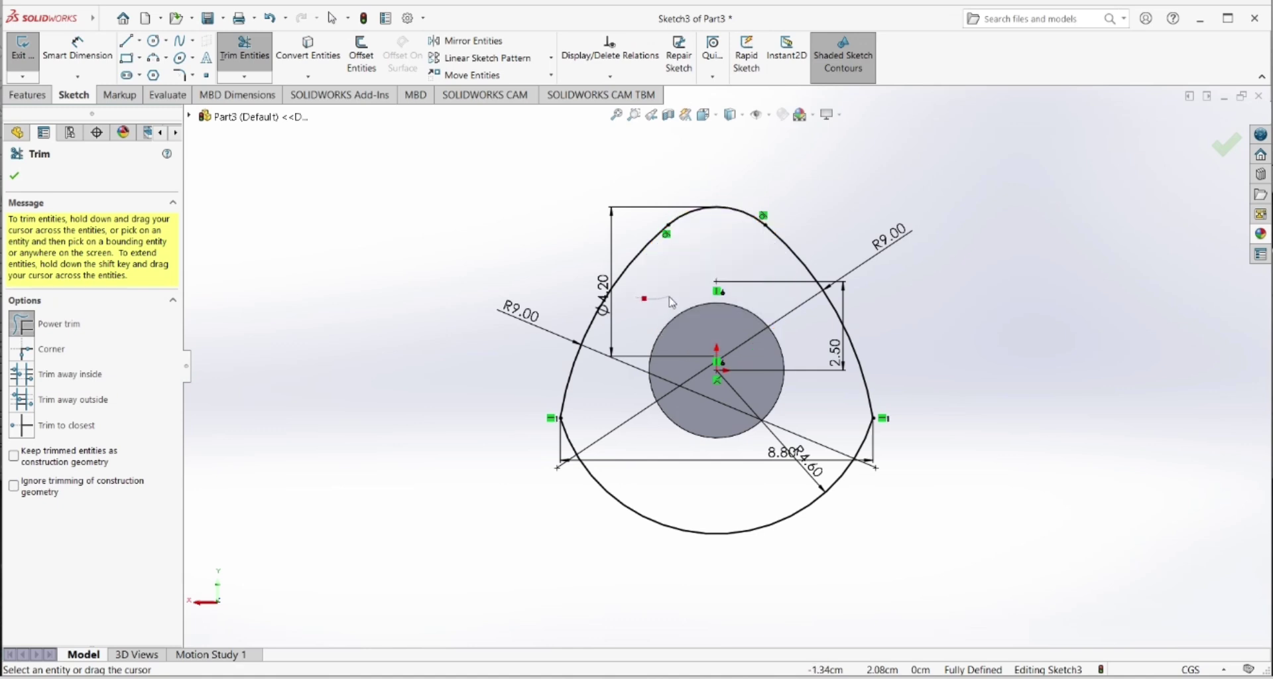
click(19, 176)
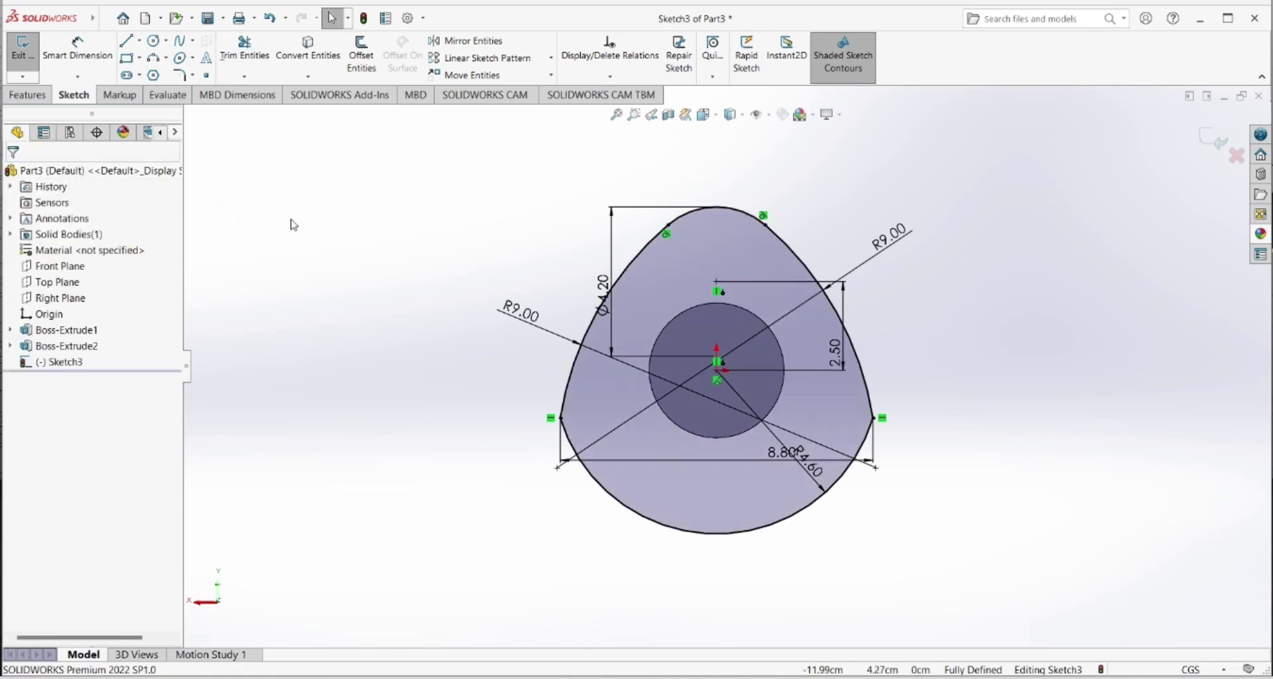
- Extrude the teardrop sketch as a boss with a 1.2 cm Blind depth
click(27, 95)
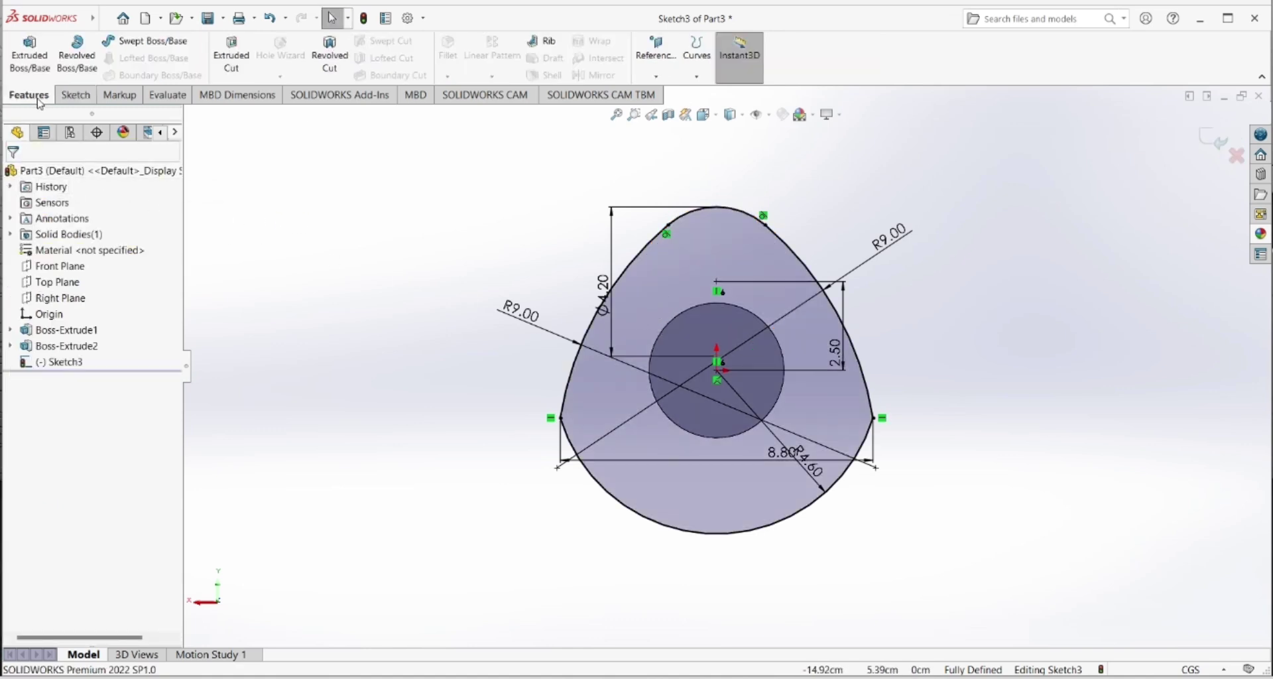
click(24, 66)
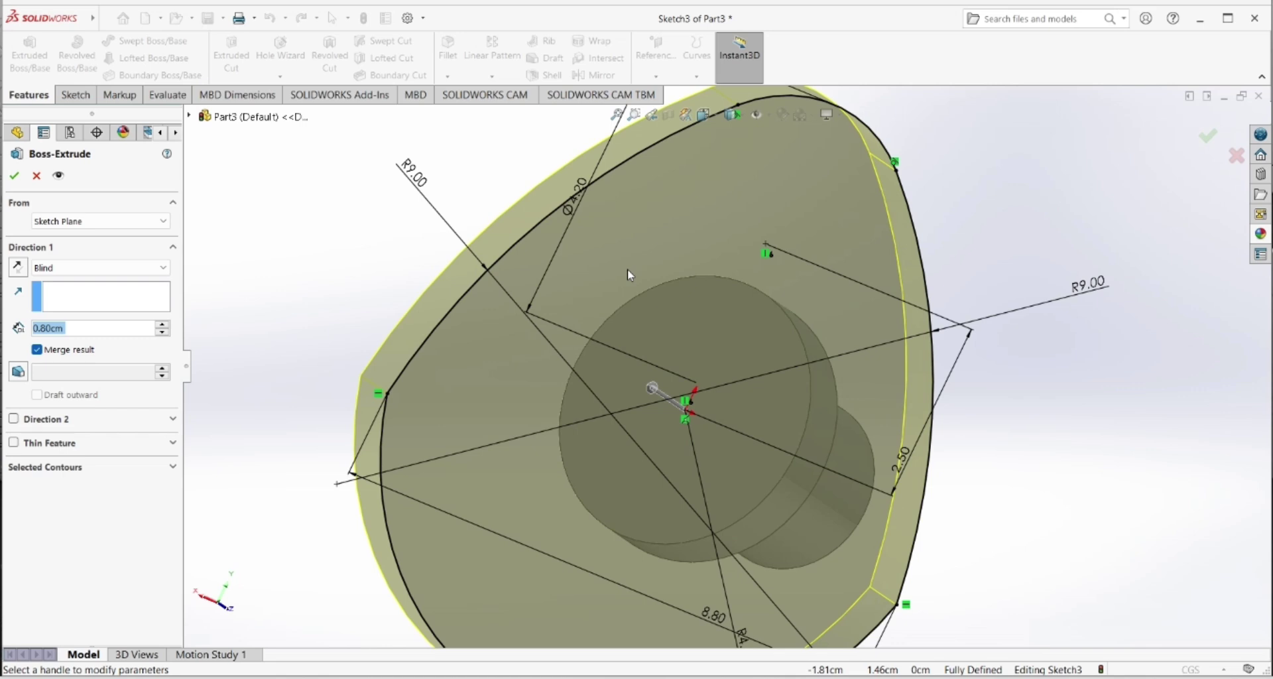
text(1.2)
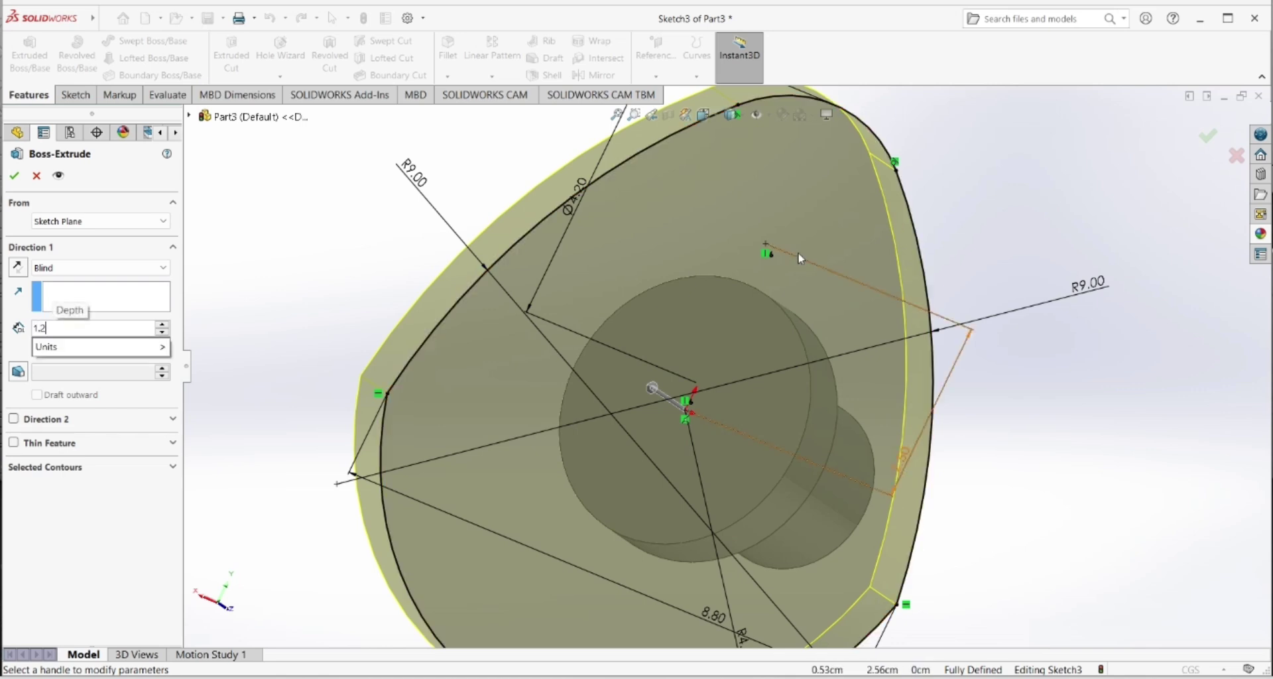
key(Return)
scroll(431, 265, down, 2)
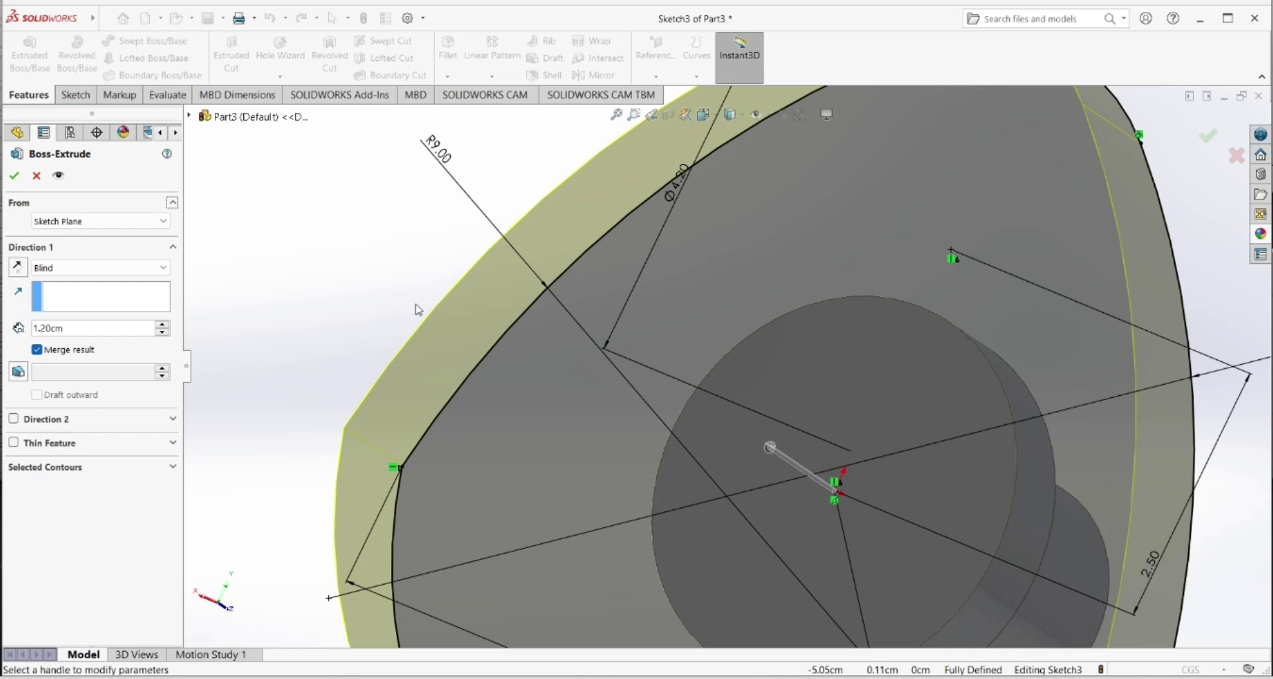
- Accept the 1.20 cm extrusion as Boss-Extrude3 and zoom out
click(14, 175)
scroll(350, 219, up, 2)
scroll(541, 275, up, 2)
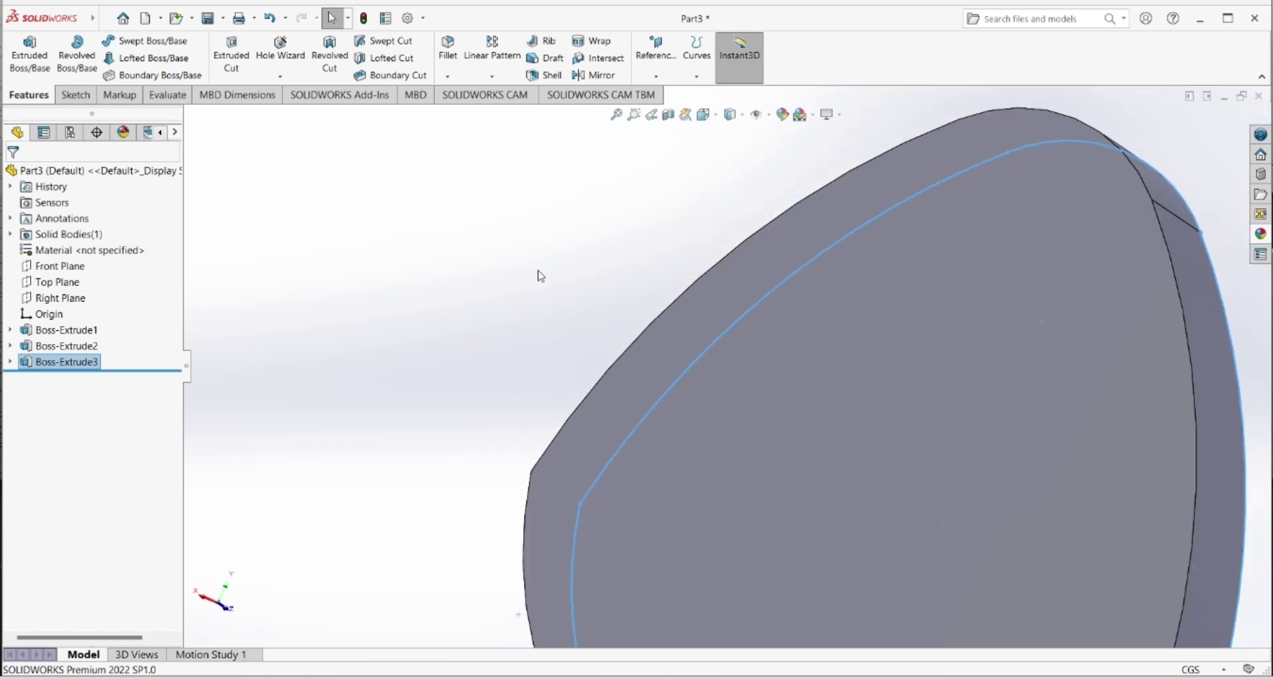
scroll(666, 327, up, 2)
scroll(862, 371, up, 2)
- Orbit the part and select the large flat face of the teardrop plate
mouse_move(969, 395)
middle_down()
mouse_move(902, 338)
mouse_move(906, 348)
middle_up()
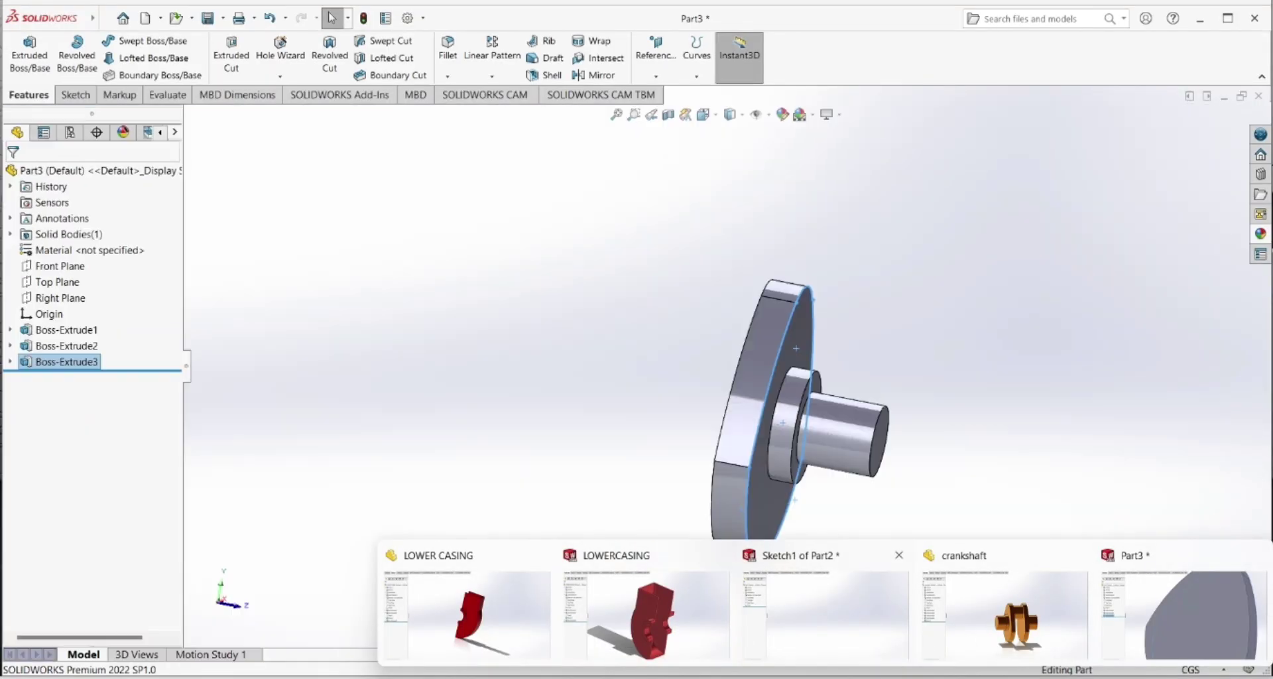
middle_drag(670, 401, 710, 419)
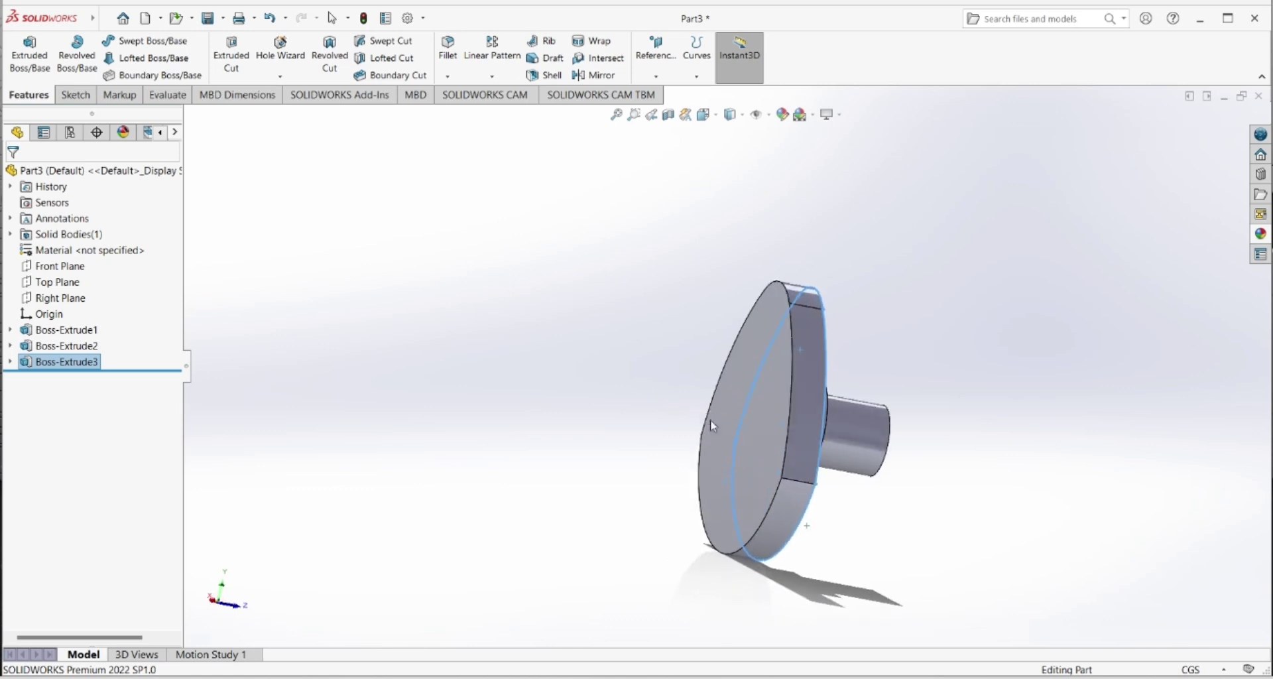
click(742, 409)
- Start a sketch on the plate face and view it Normal To
click(790, 371)
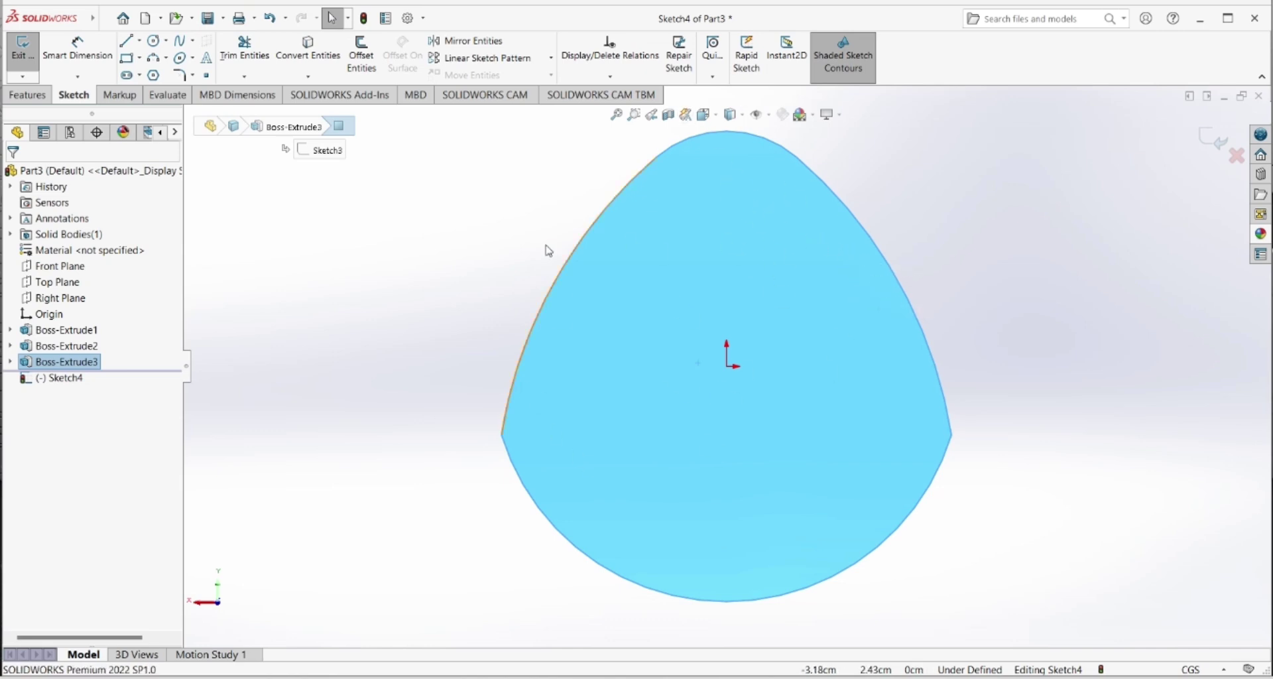
middle_drag(992, 219, 889, 210)
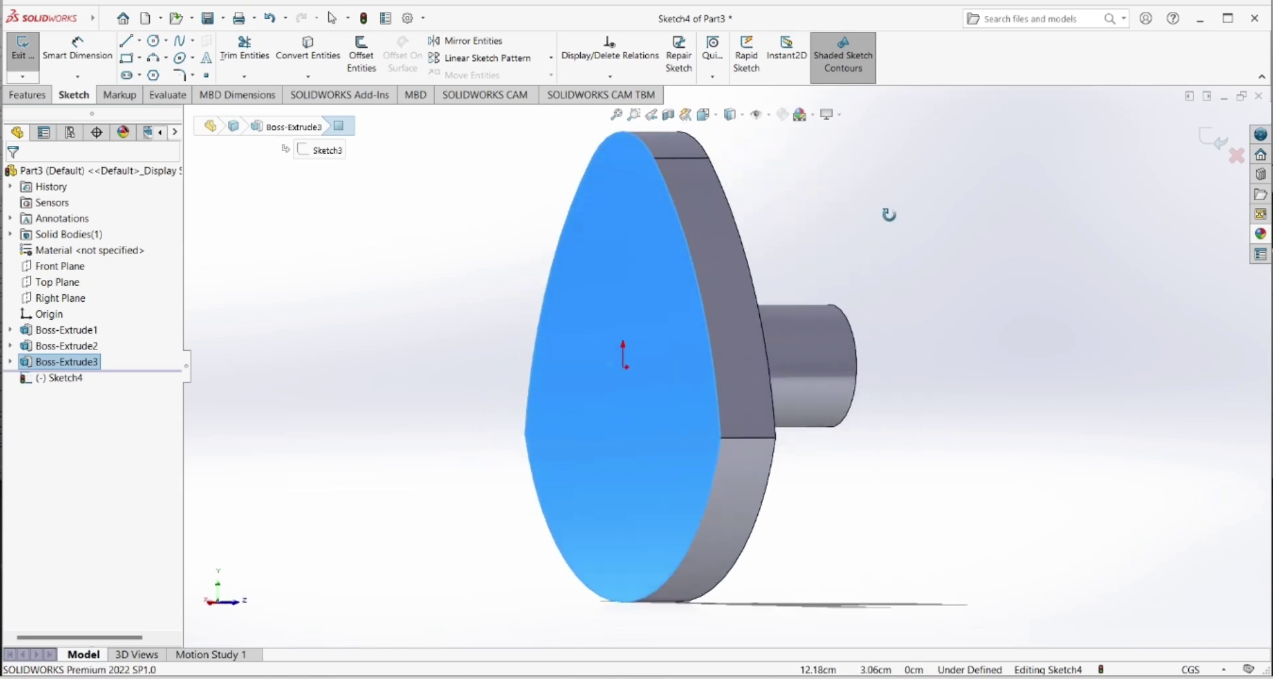
click(721, 121)
click(777, 195)
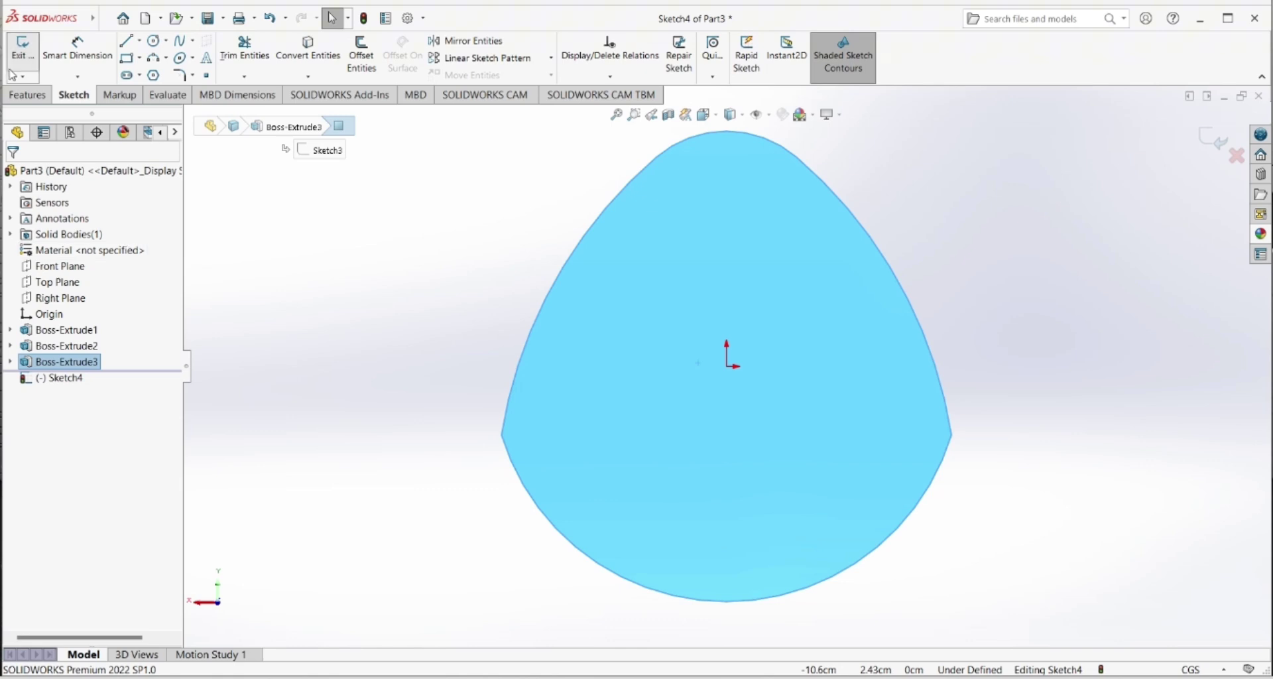
- Draw a circle above the origin and give it a 3.2 cm diameter
click(154, 41)
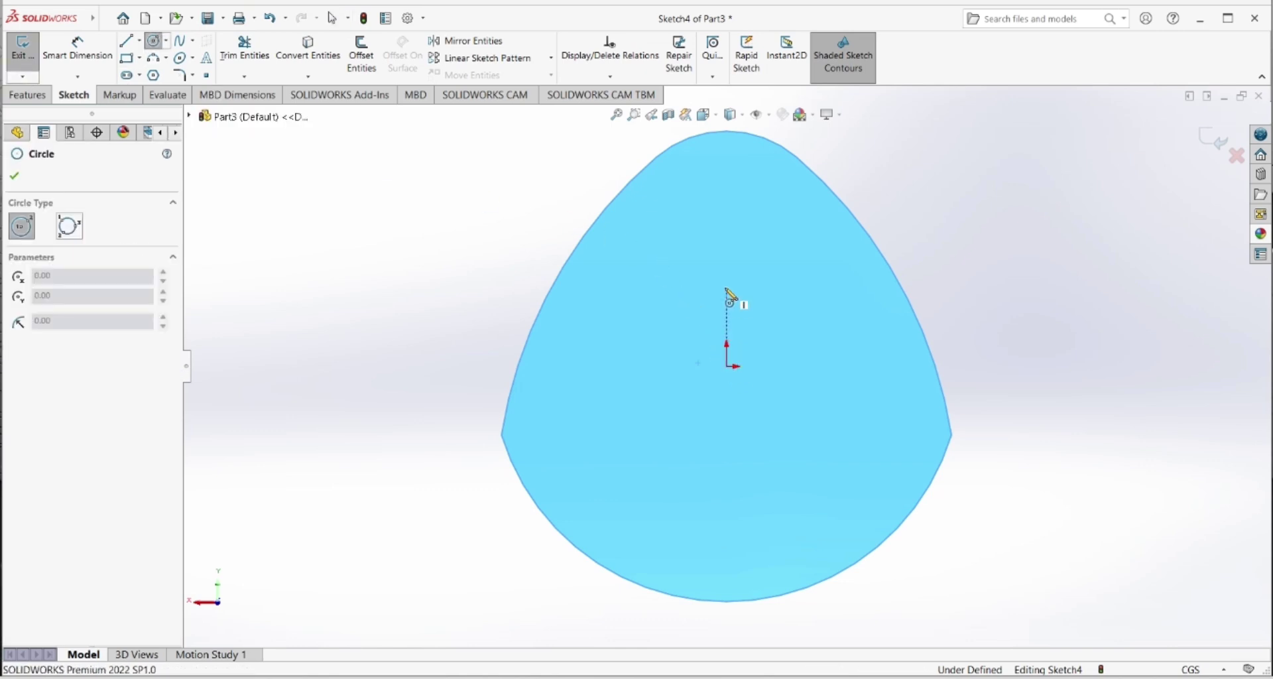
click(726, 272)
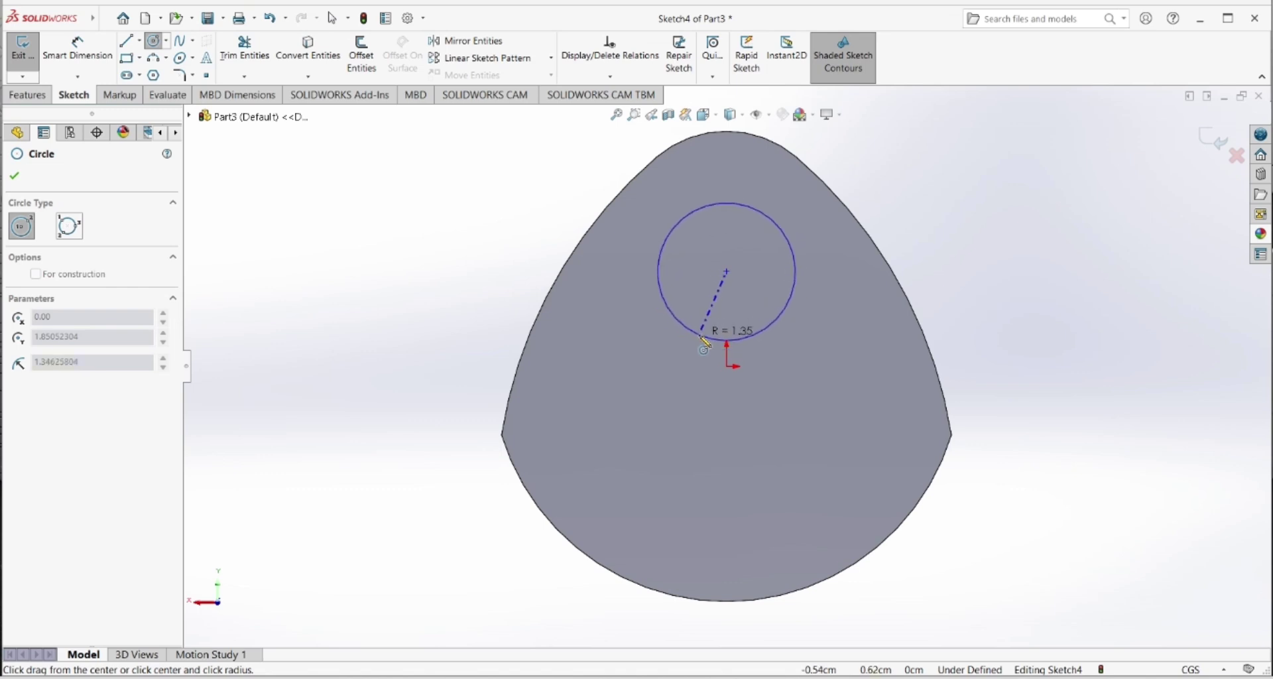
click(704, 338)
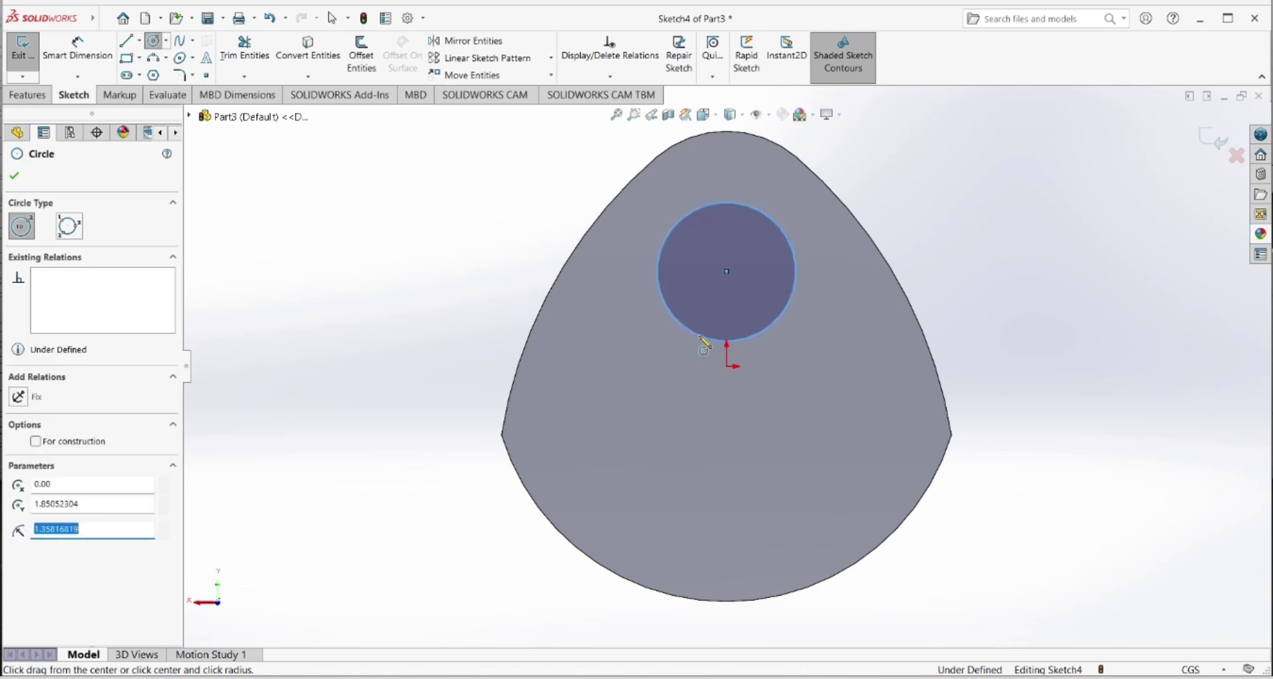
click(78, 49)
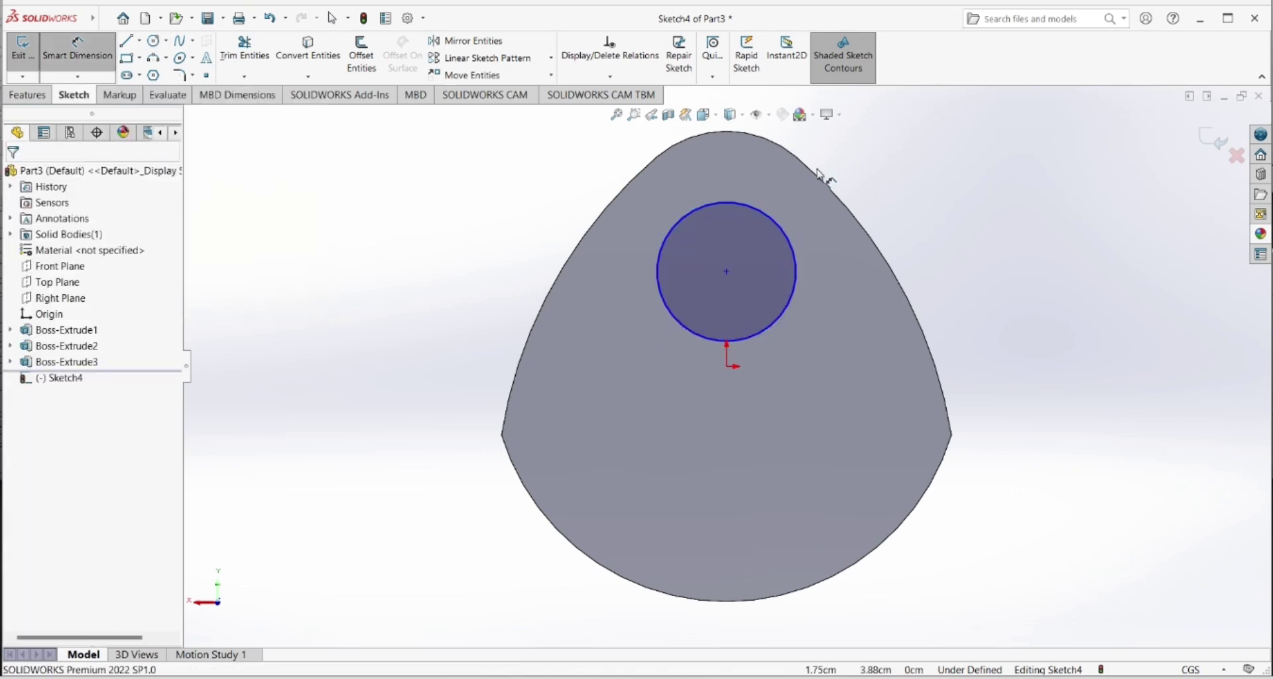
click(782, 226)
click(955, 245)
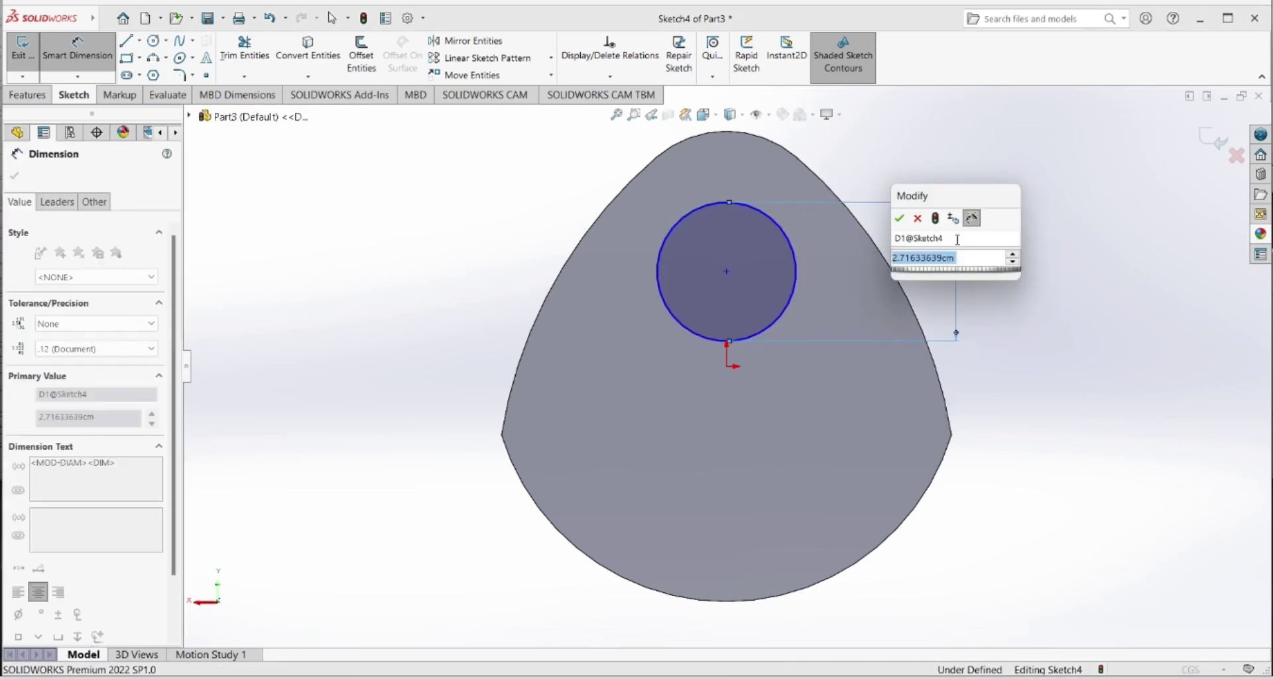
text(3.2)
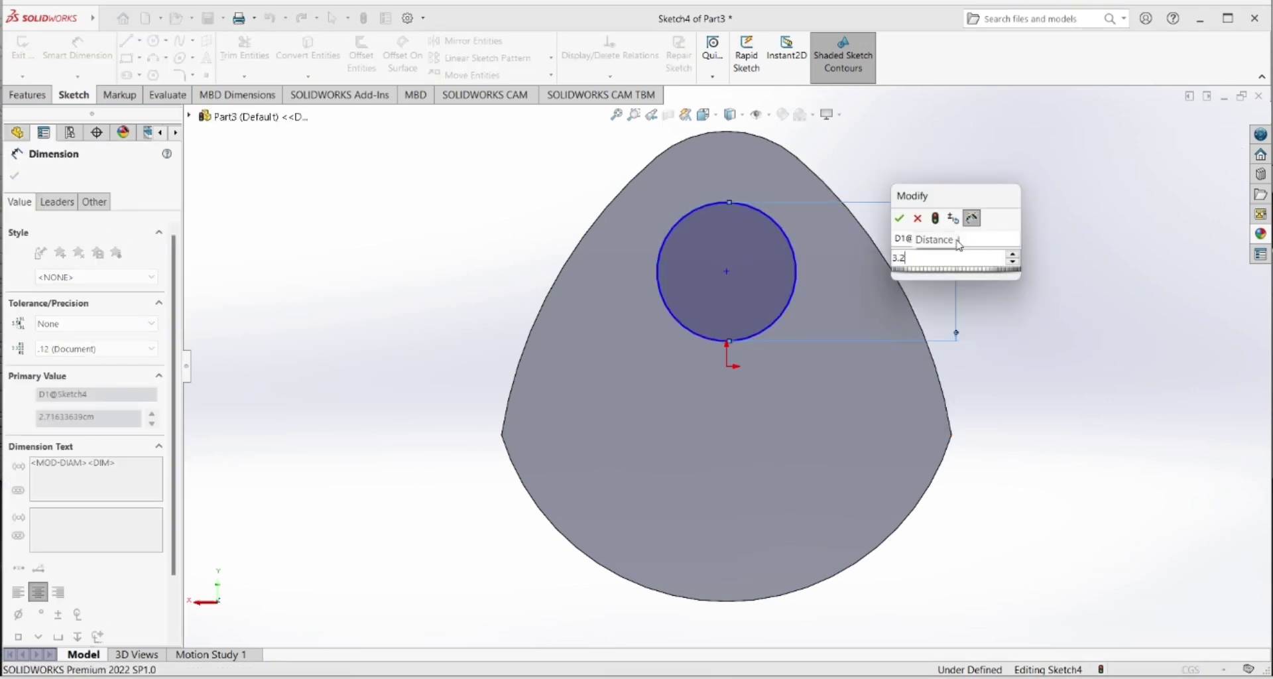
key(Return)
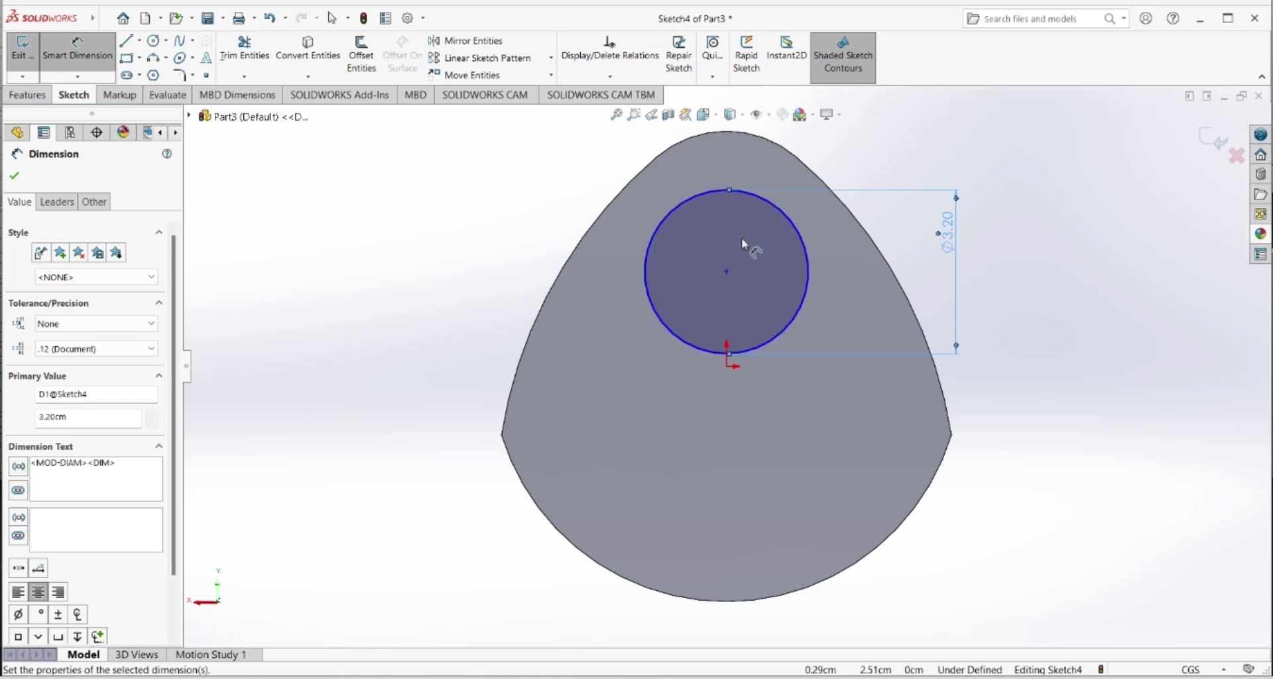
- Dimension the circle centre 2.5 cm above the origin and start Extruded Boss/Base
click(727, 271)
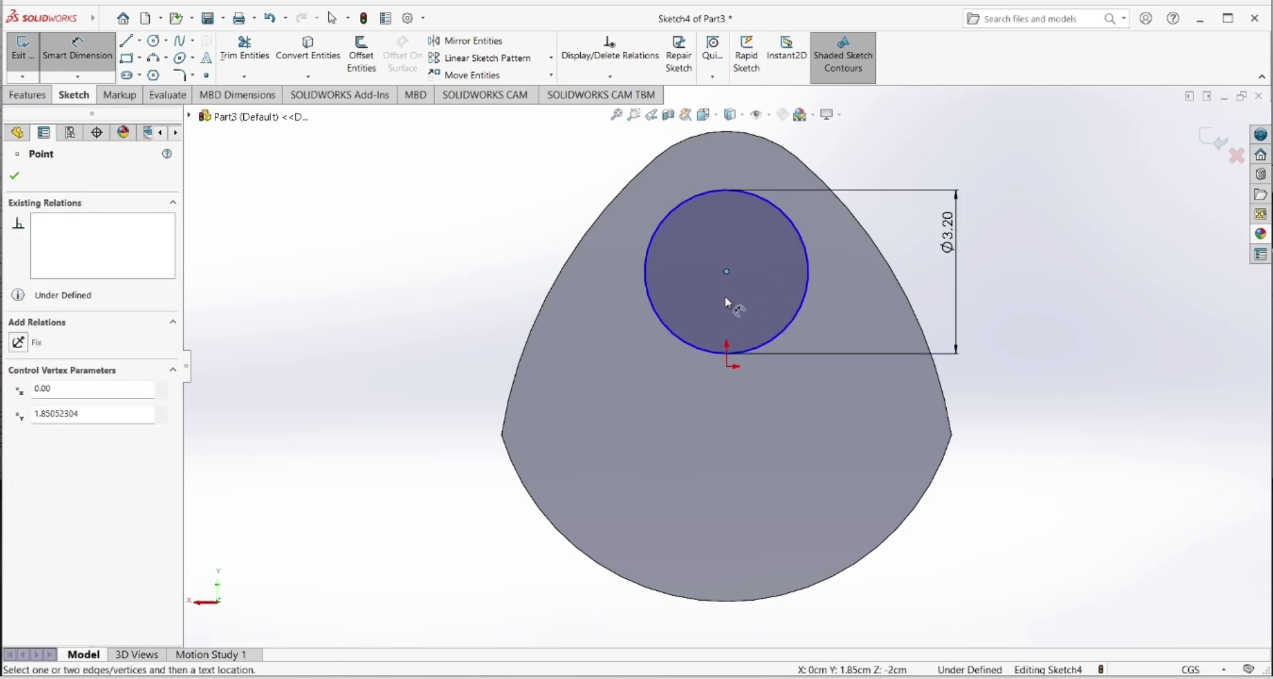
click(726, 366)
click(478, 360)
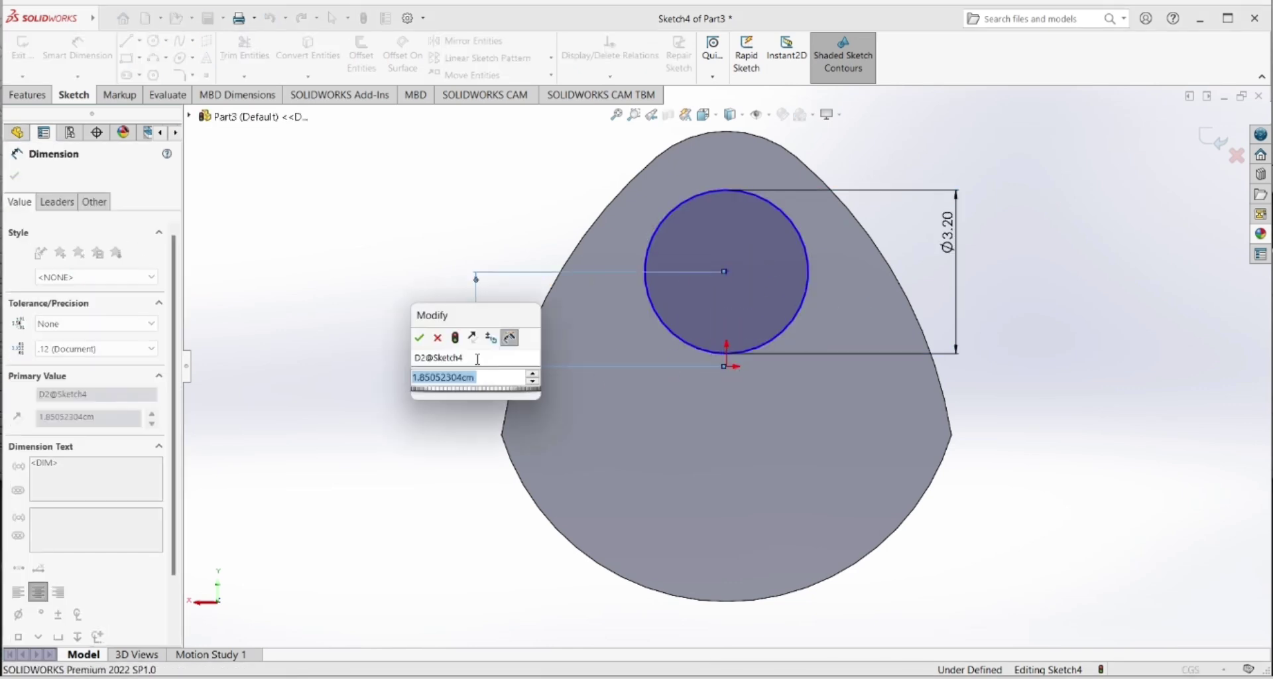
text(2.5)
key(Return)
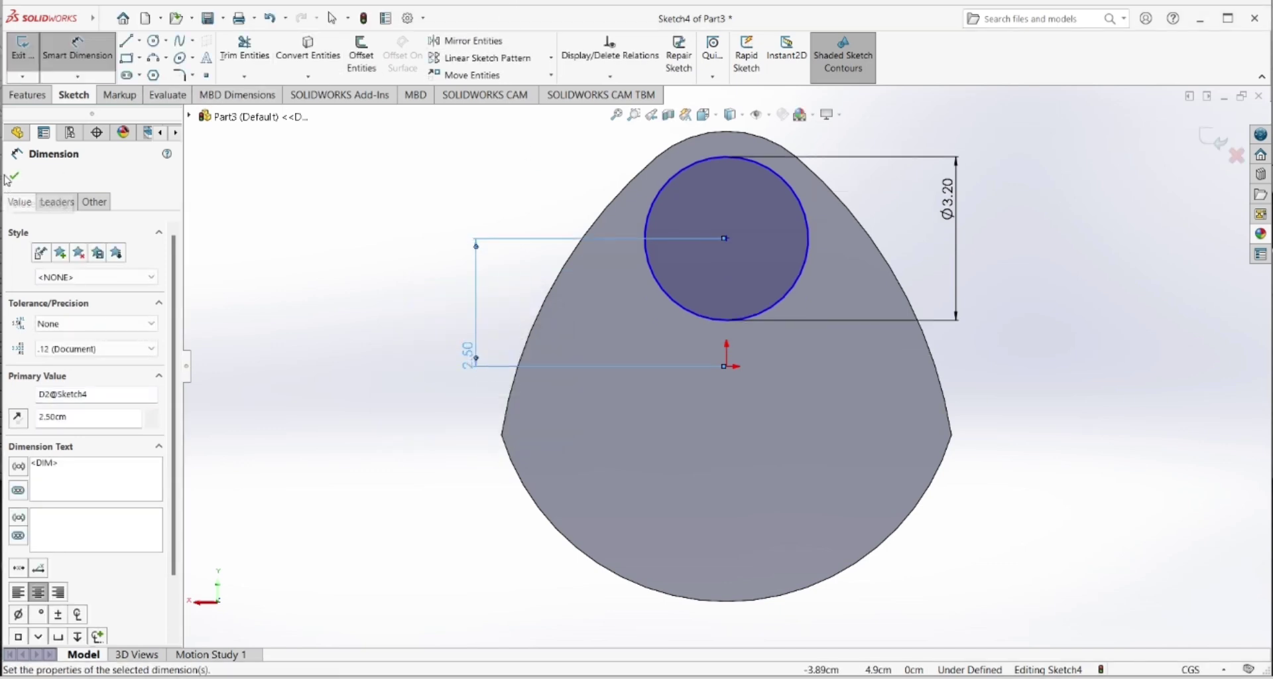
click(12, 185)
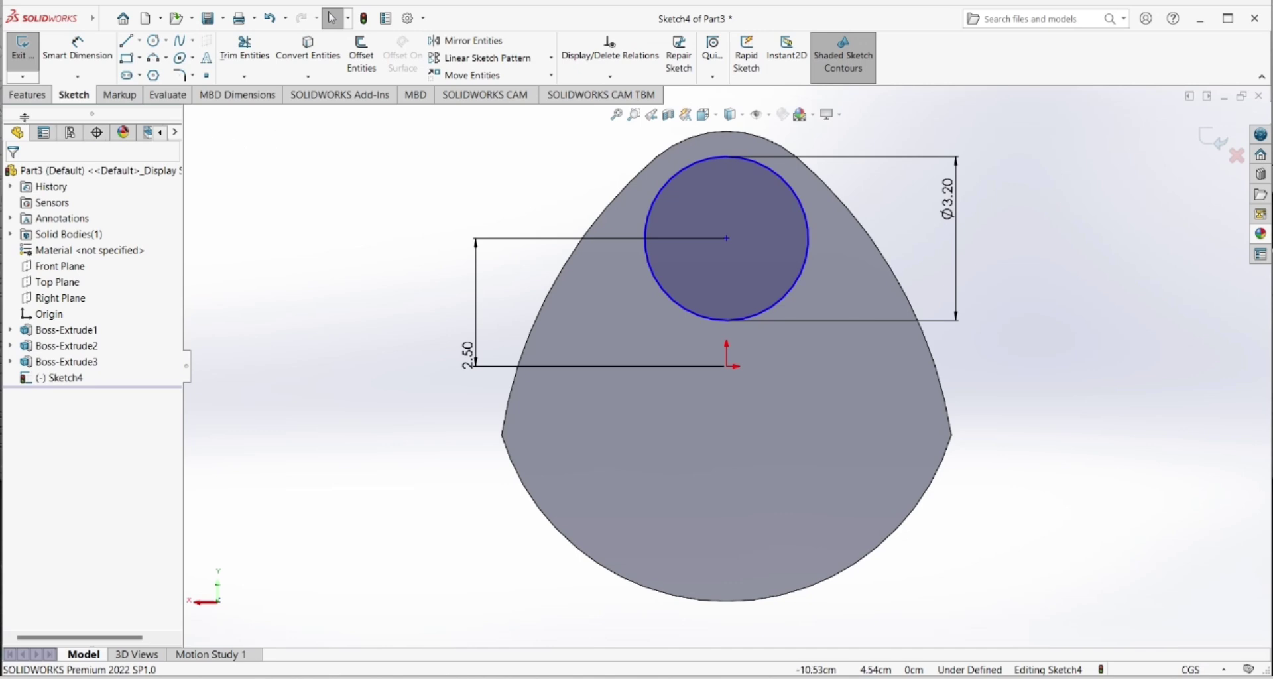
click(26, 95)
click(30, 53)
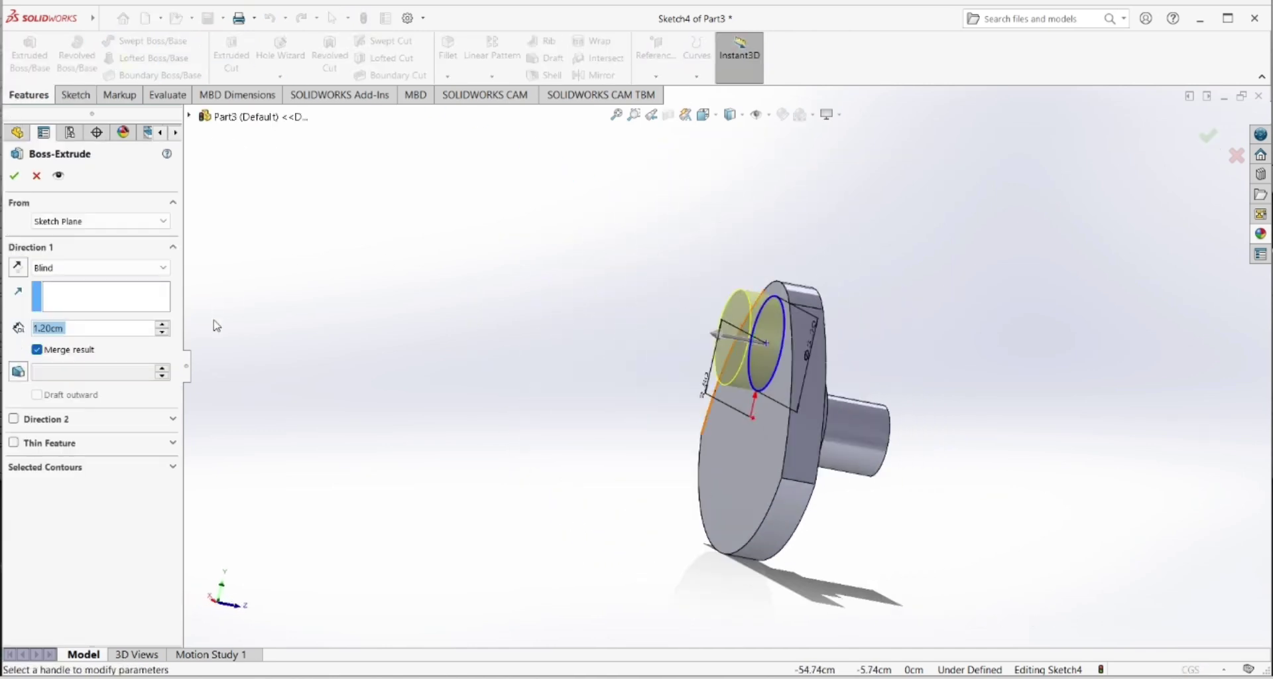
- Extrude the circle 1.5 cm deep as Boss-Extrude4
text(1.5)
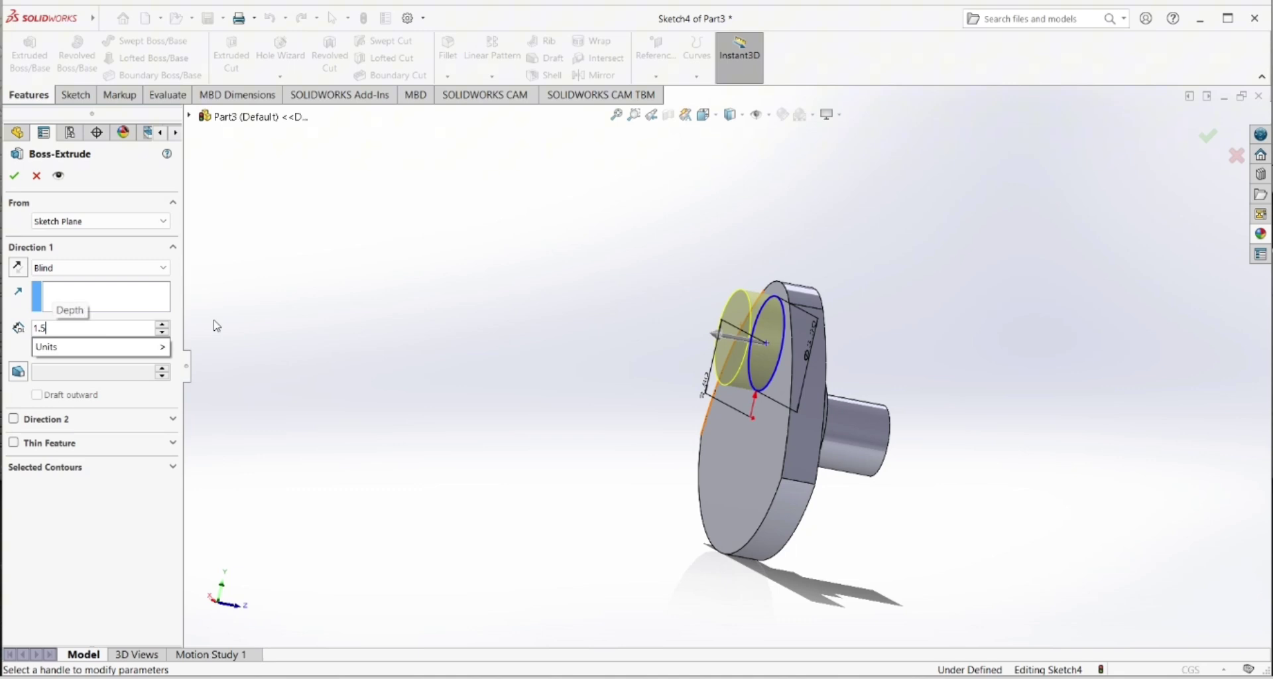
key(Return)
click(14, 176)
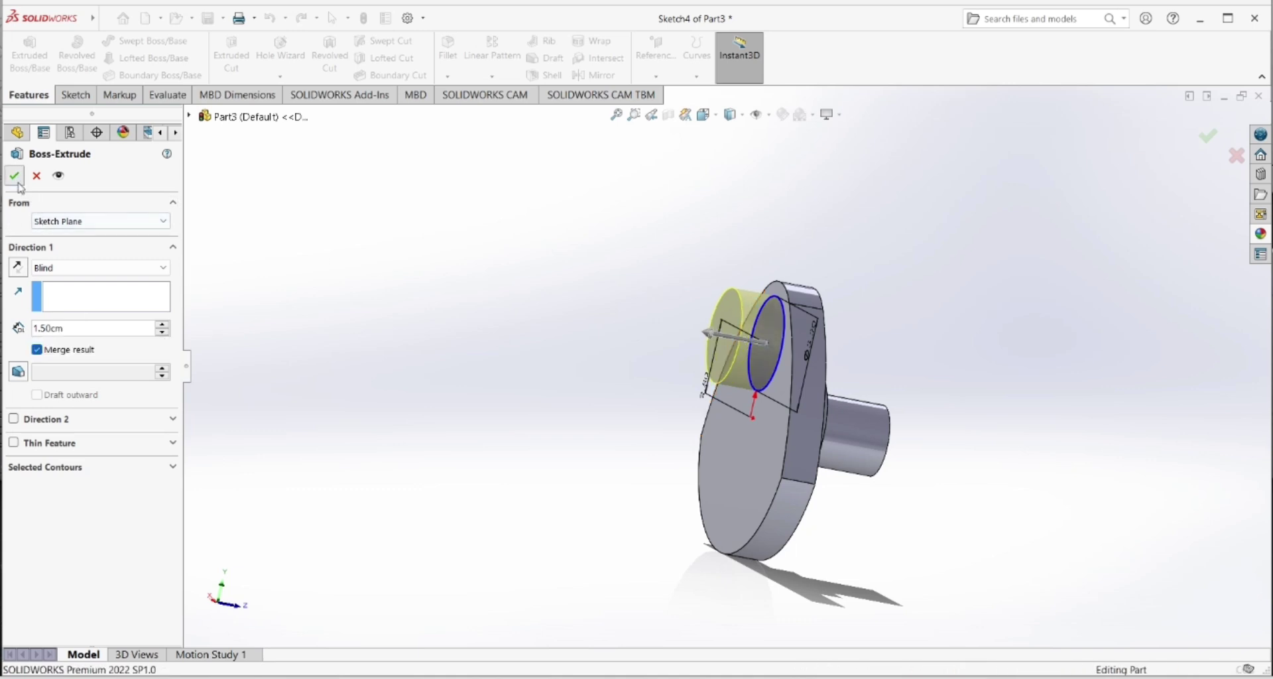
middle_drag(611, 381, 622, 402)
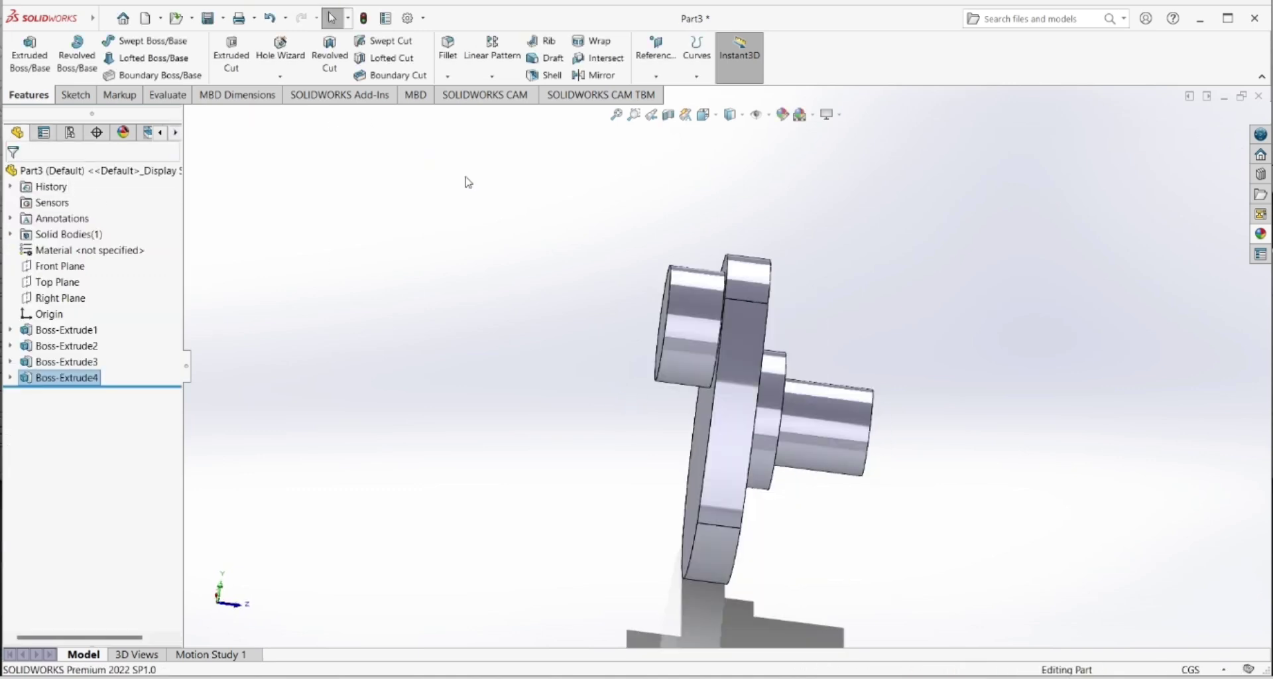
- Mirror the whole body about the cylinder's end face to form the two-web crankshaft
click(586, 76)
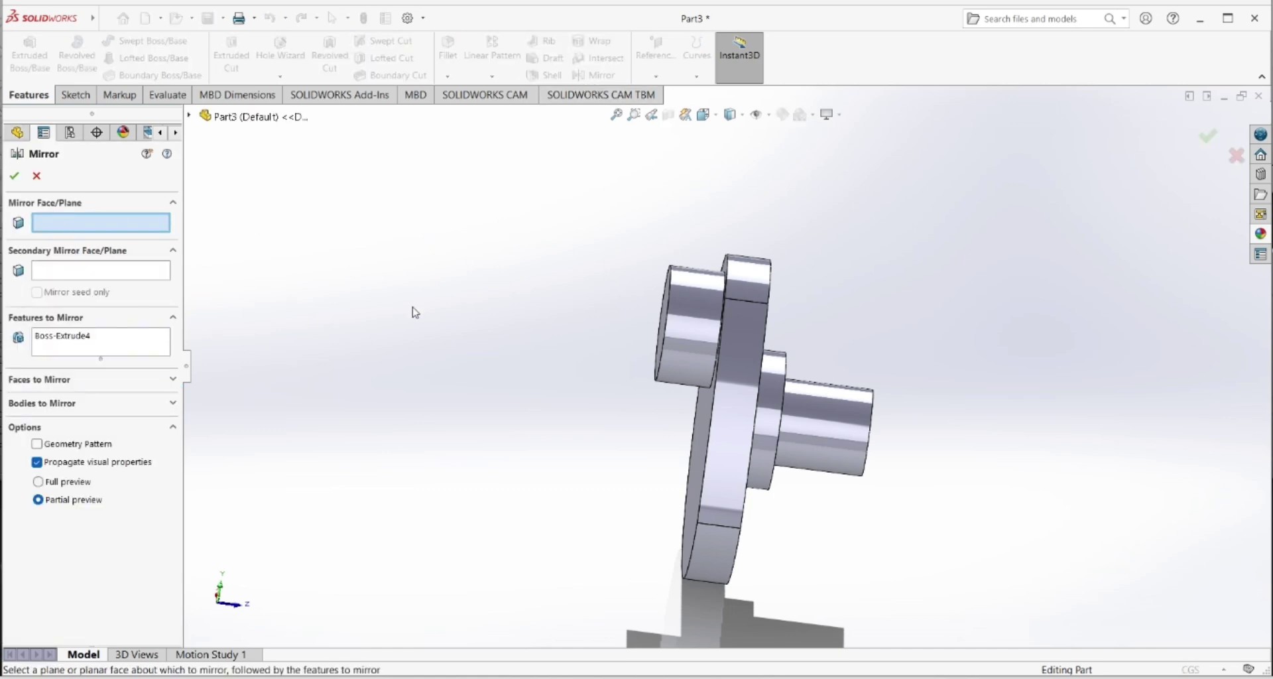
middle_drag(411, 342, 446, 347)
click(707, 318)
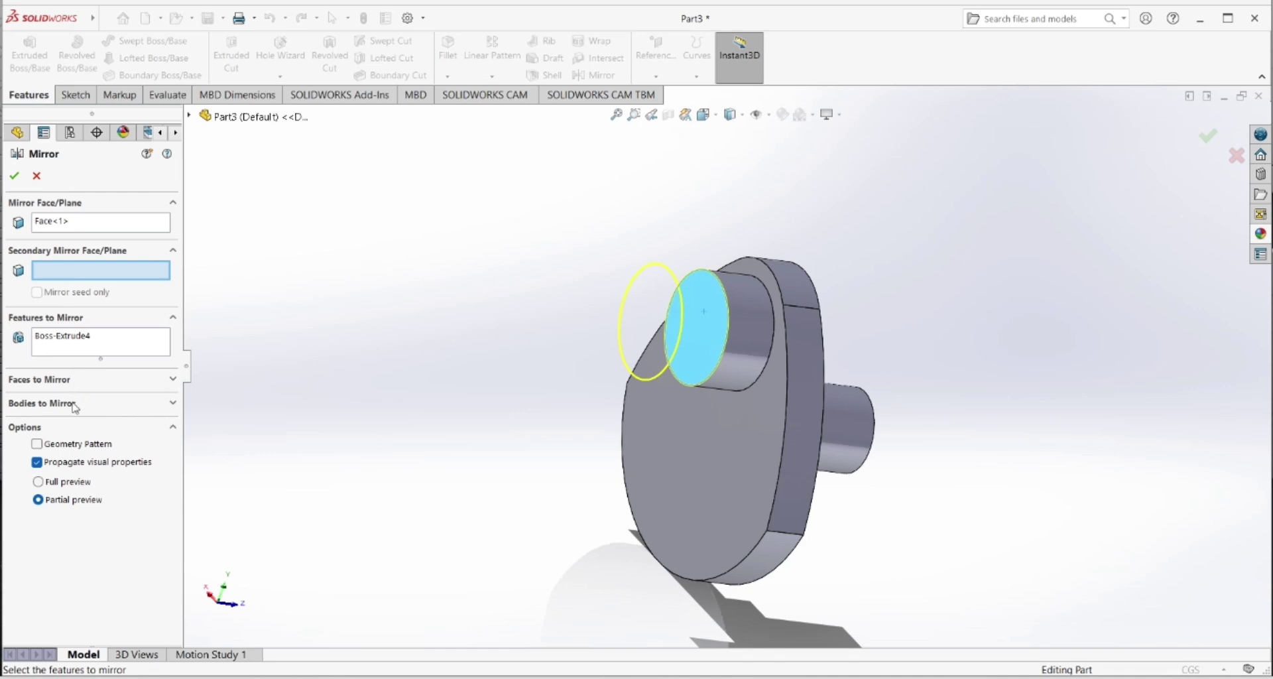
click(75, 404)
click(689, 471)
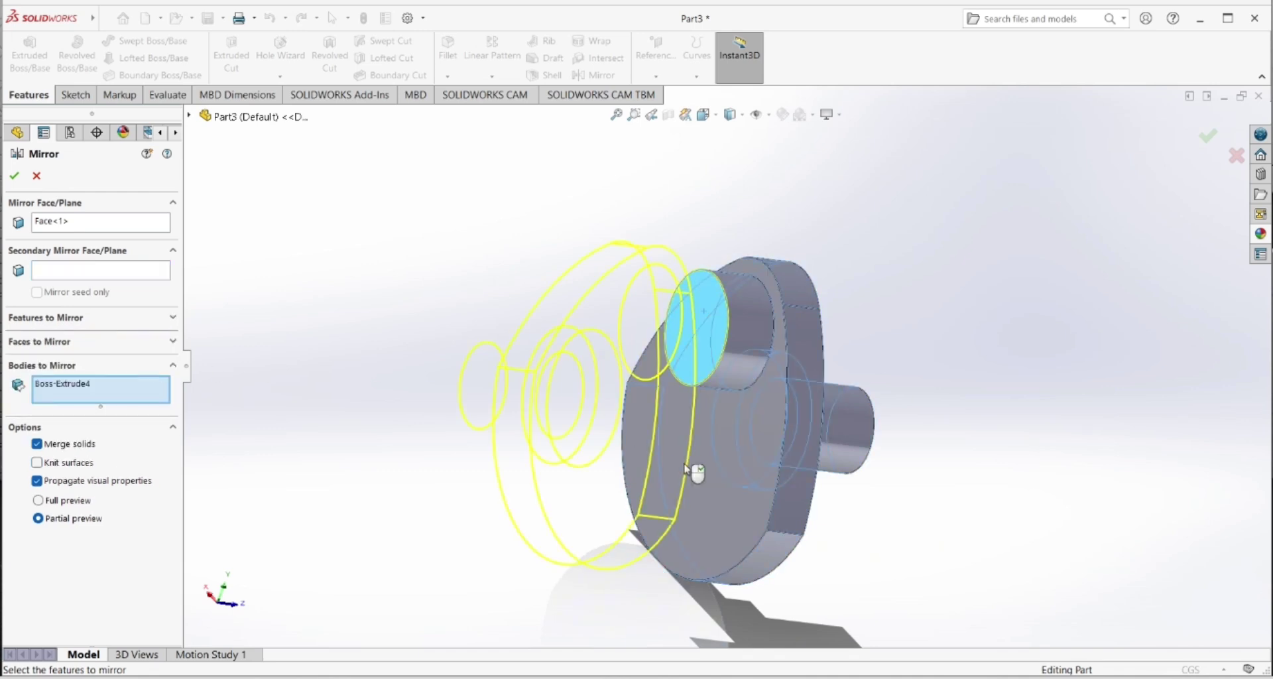
mouse_move(324, 364)
middle_down()
mouse_move(270, 298)
mouse_move(313, 332)
middle_up()
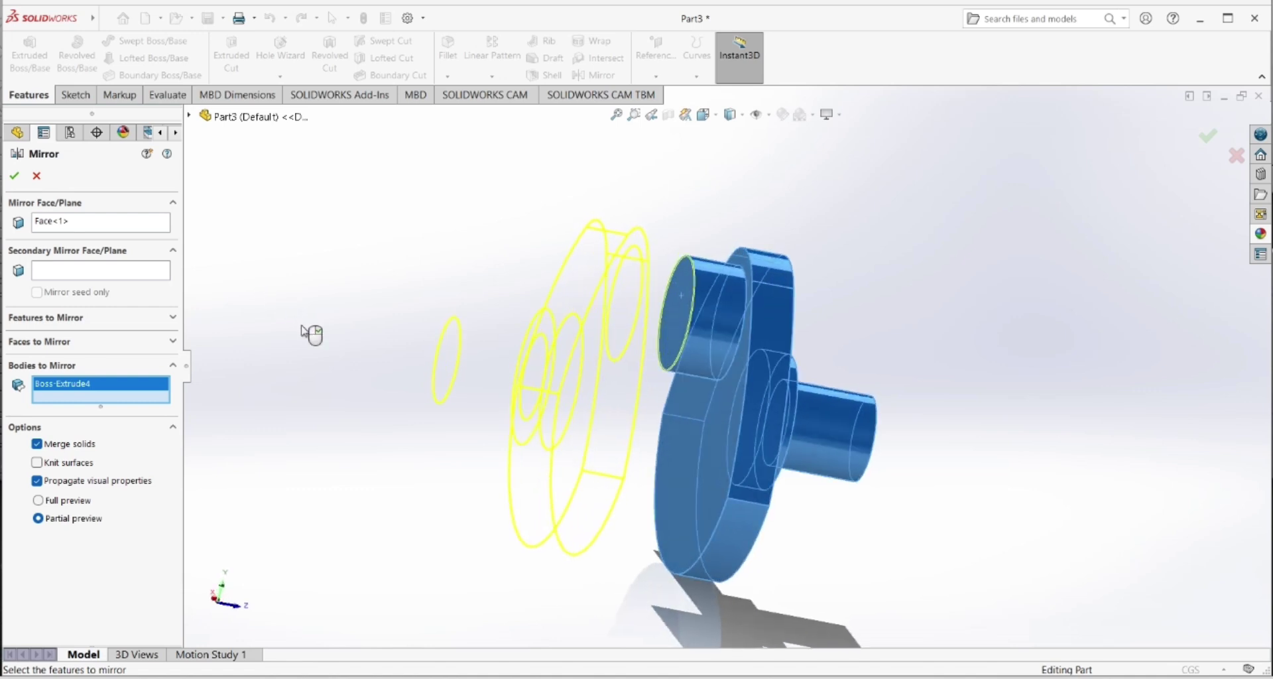
click(18, 177)
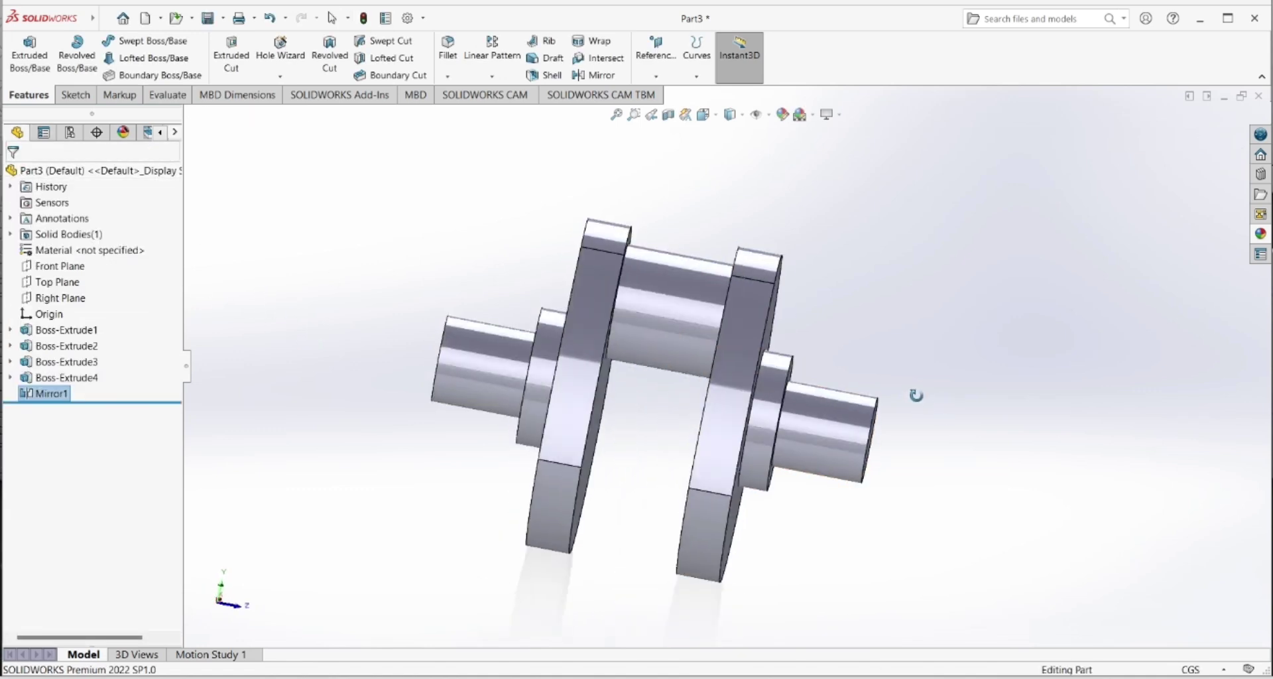
middle_drag(915, 395, 647, 366)
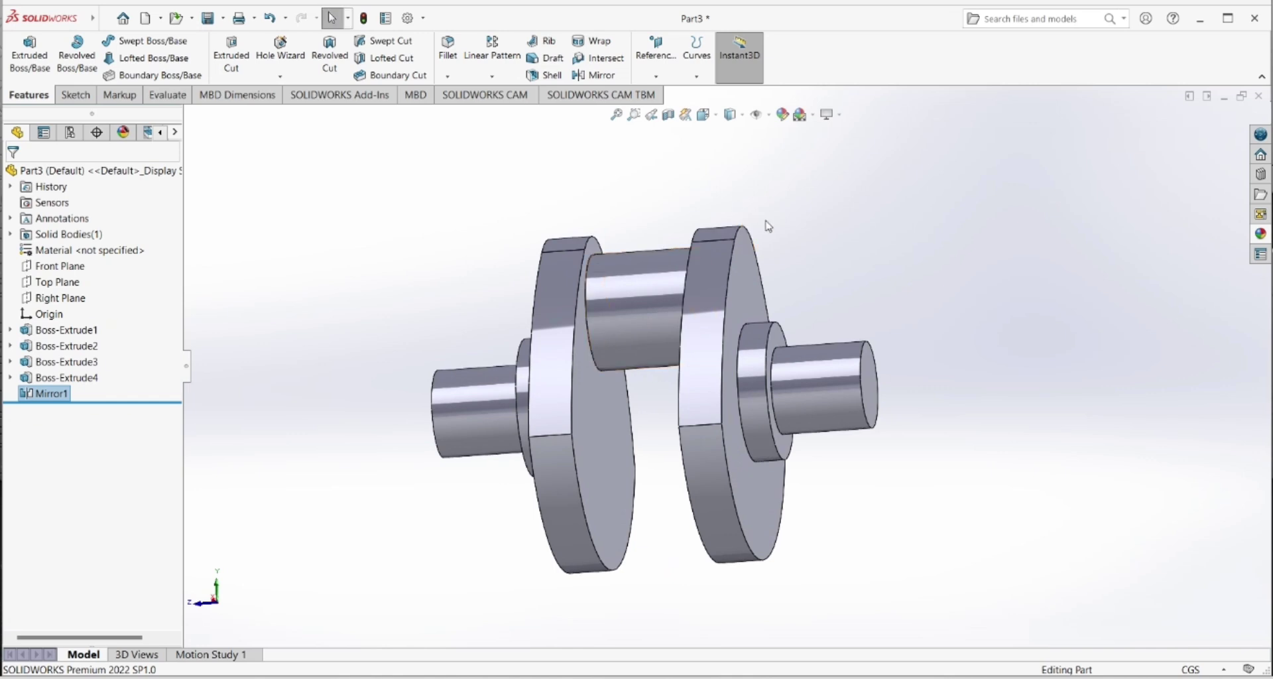
scroll(822, 275, down, 1)
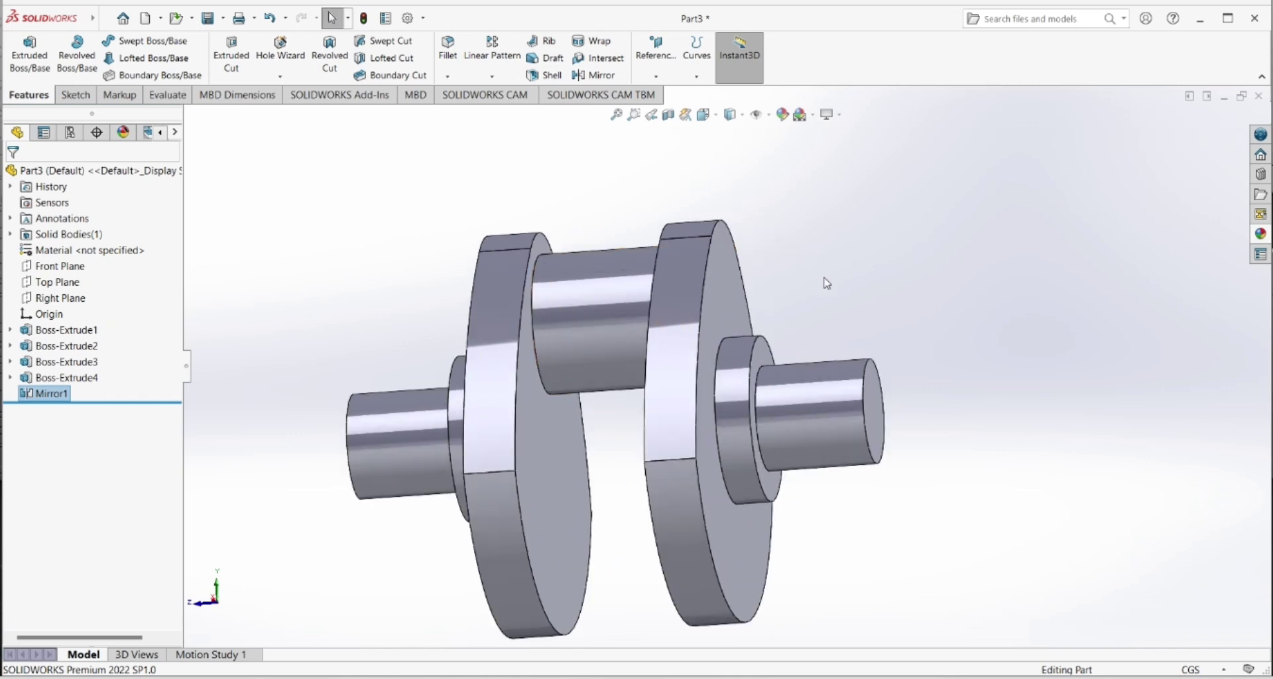
- Apply the candy apple red appearance to all crankshaft bodies, switching the colour to cyan
click(782, 114)
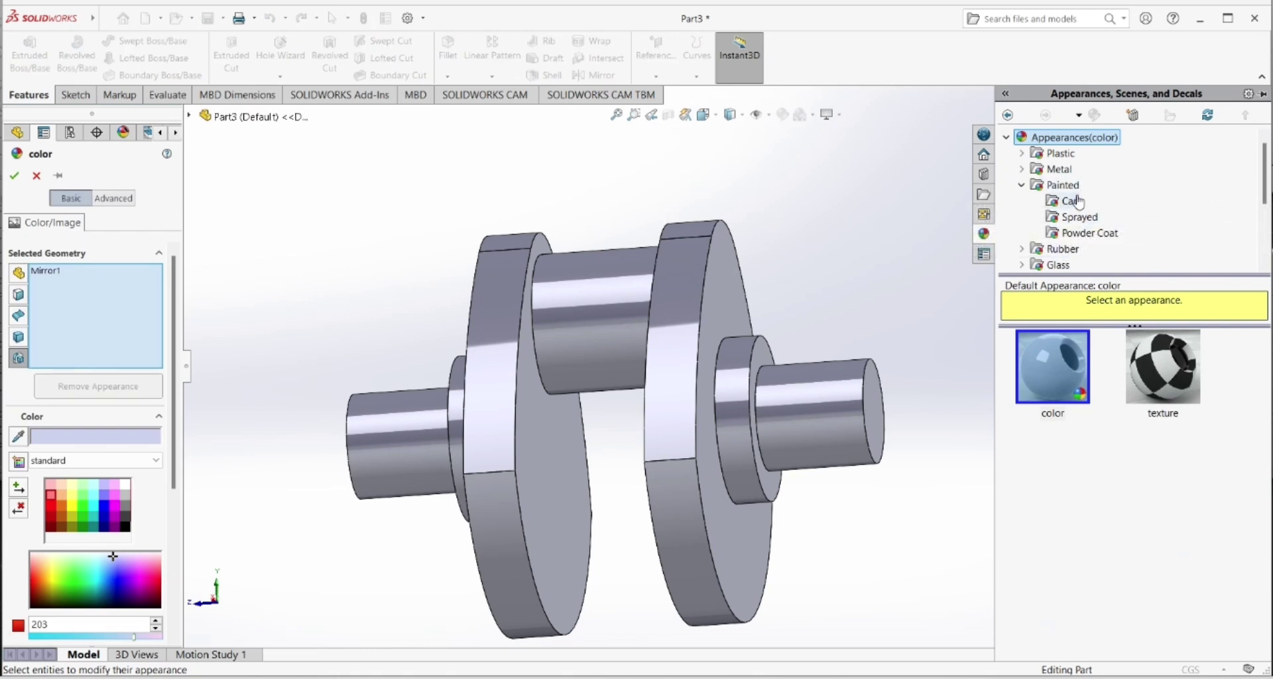
click(1063, 185)
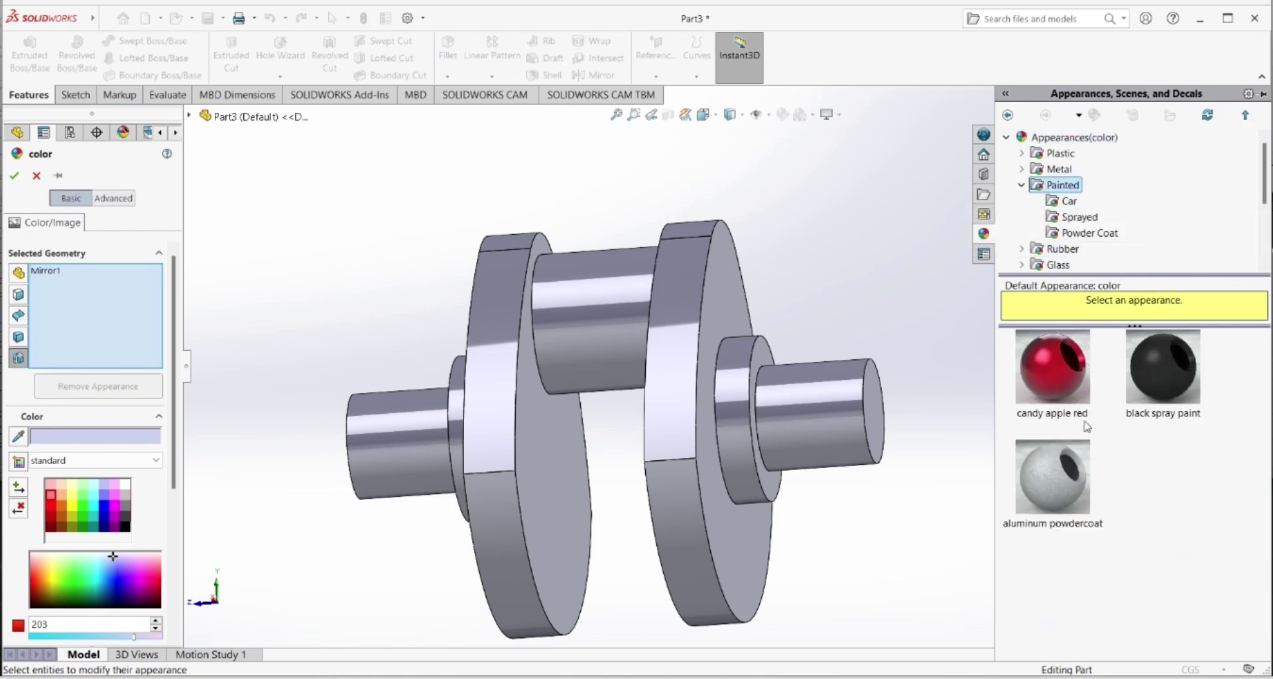
click(1054, 371)
click(533, 285)
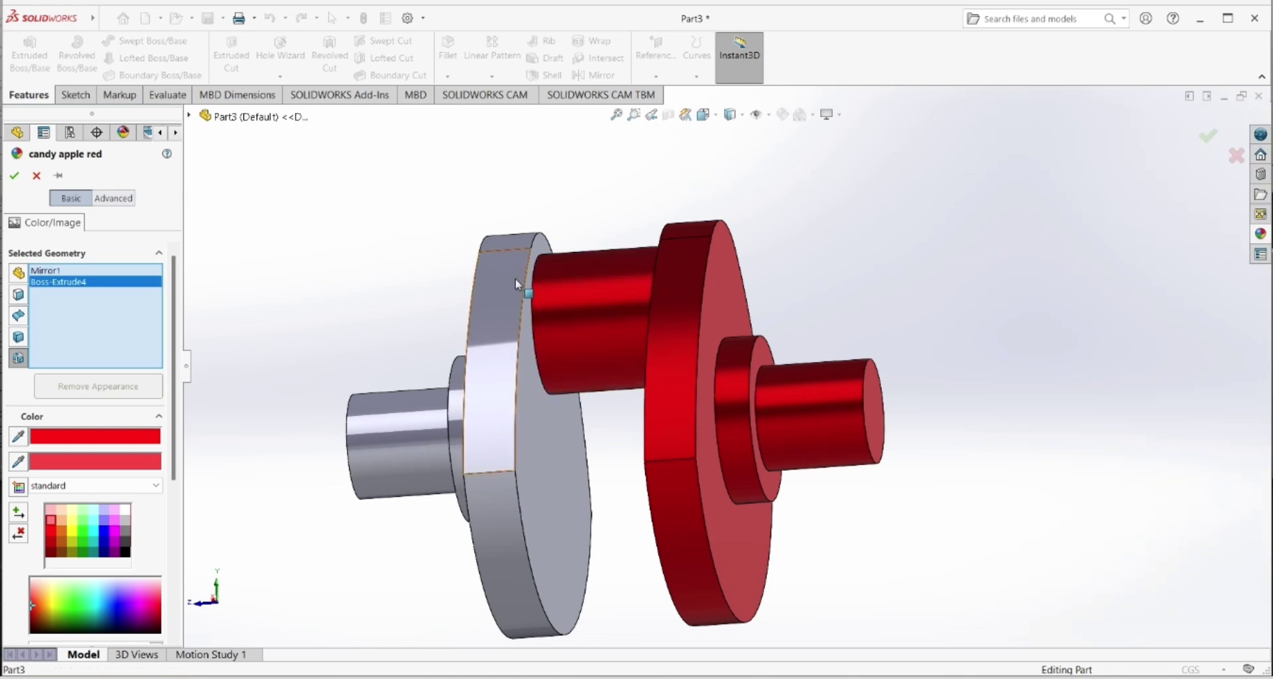
click(515, 277)
click(401, 409)
click(458, 431)
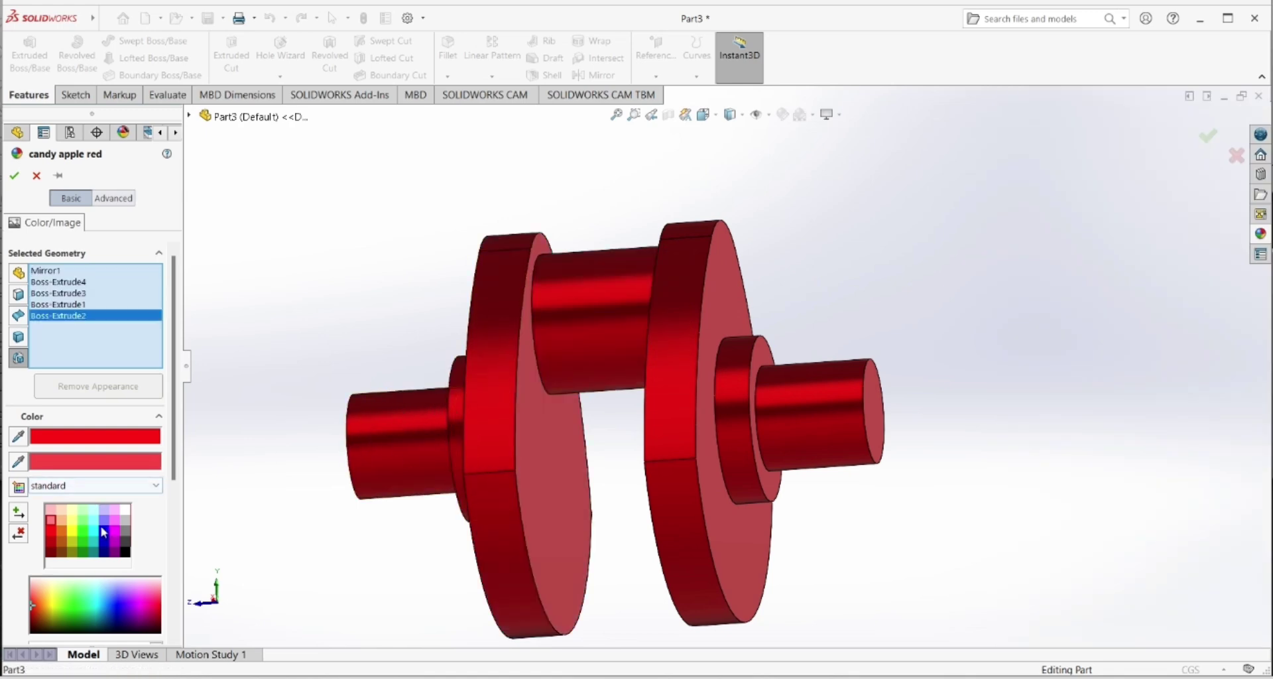
click(104, 532)
mouse_move(283, 277)
middle_down()
mouse_move(861, 451)
mouse_move(605, 378)
middle_up()
click(14, 175)
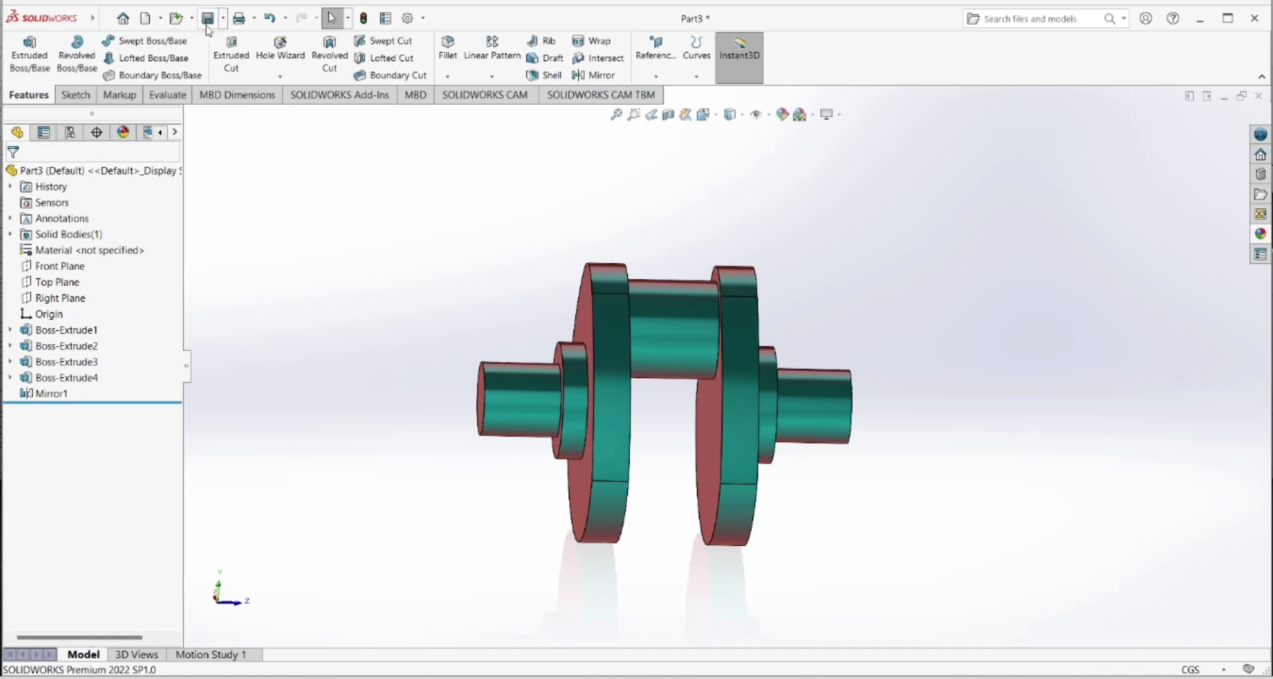
- Save the part as CRANK SHAFT
click(208, 26)
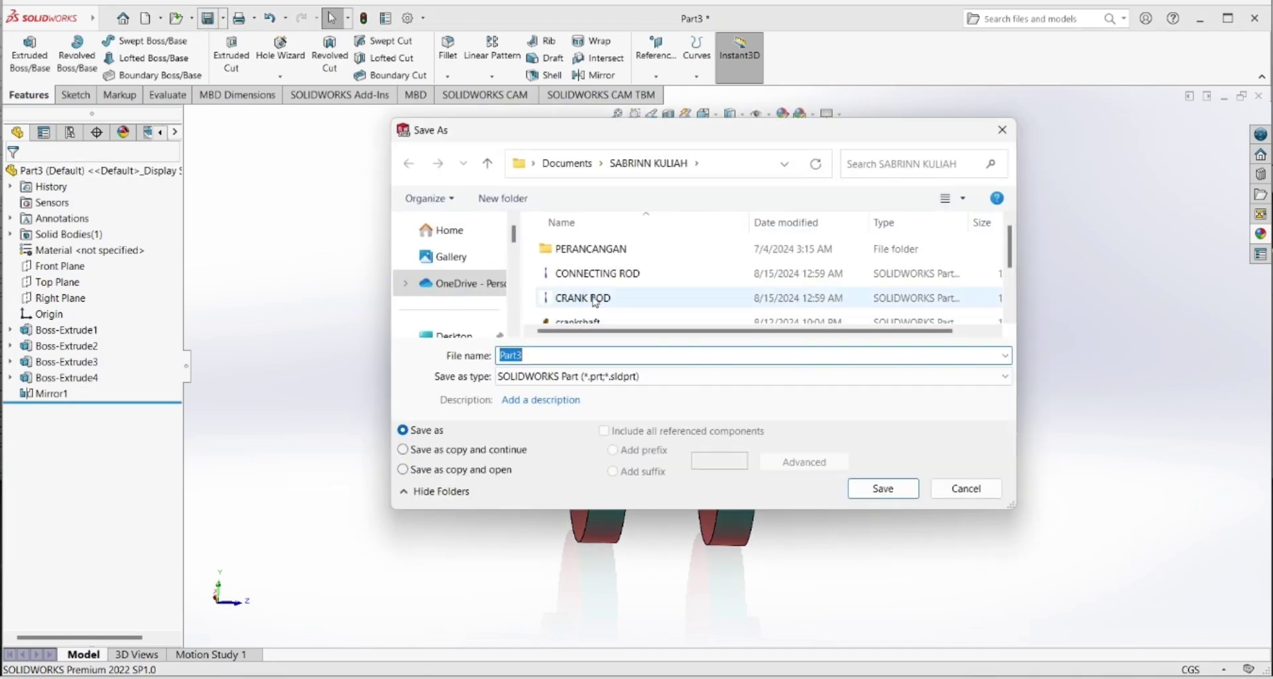
text(CR)
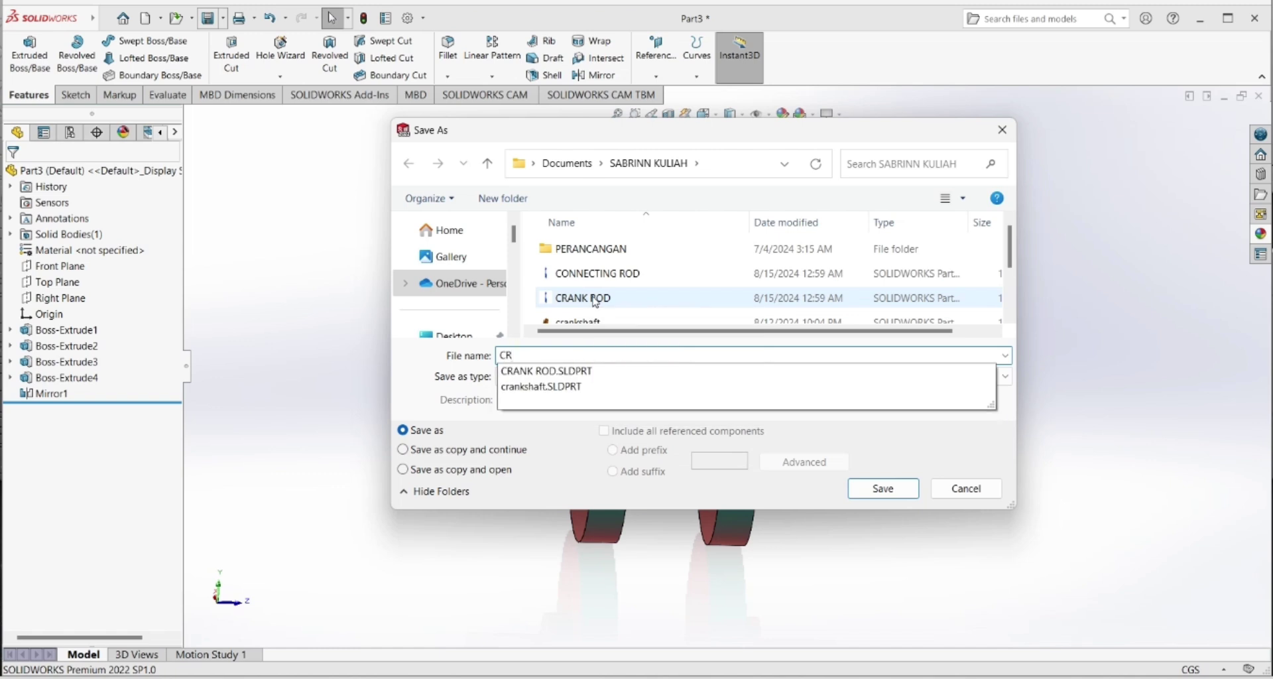
text(ANK SHAFT)
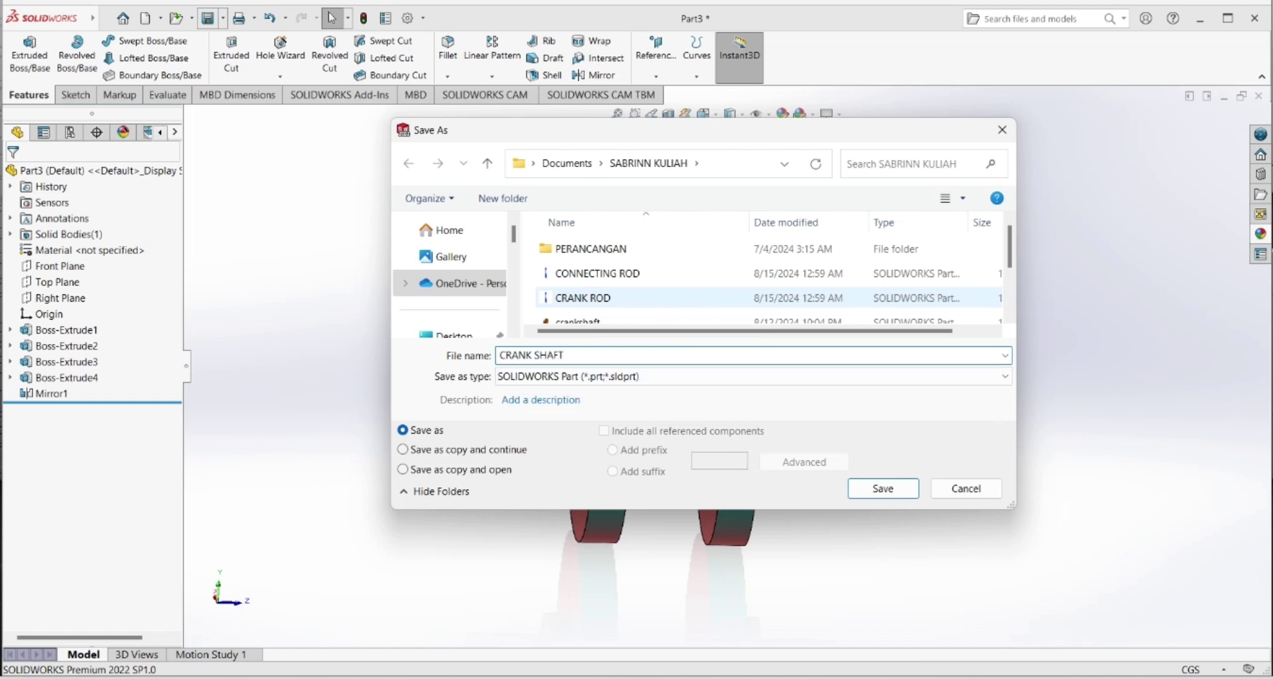
click(861, 490)
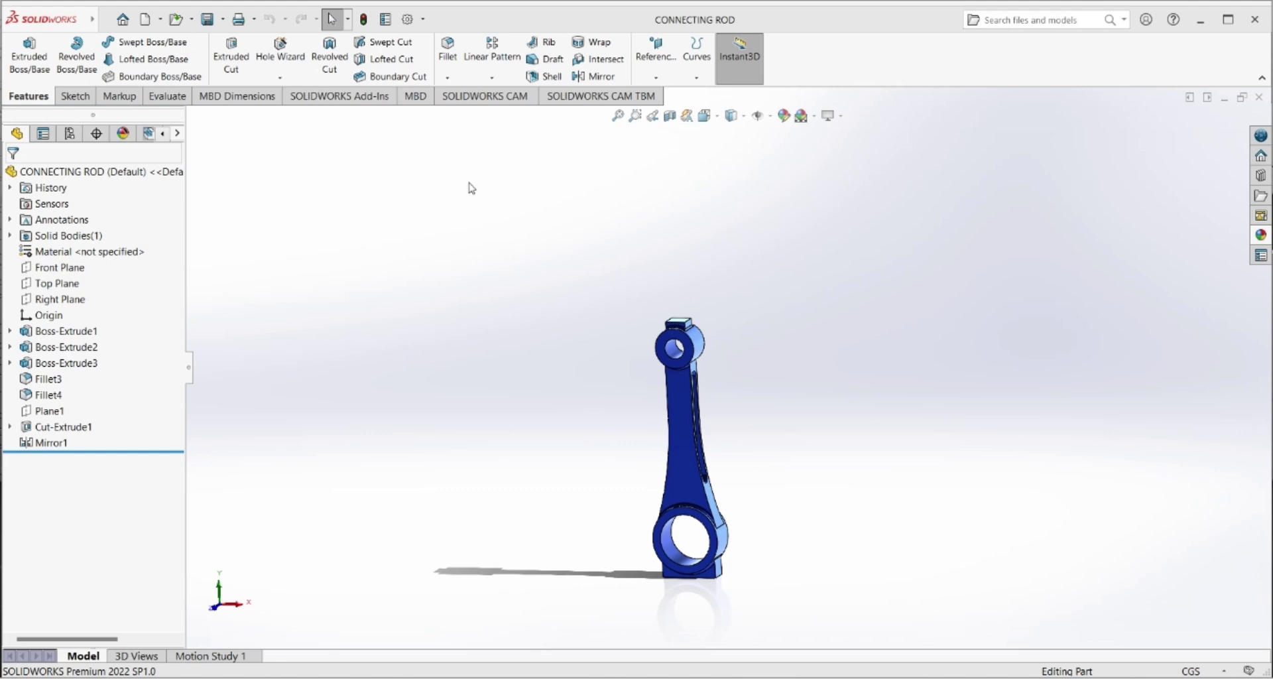
- Orbit and zoom the CONNECTING ROD to inspect it from the front and in 3-D
middle_drag(734, 380, 745, 364)
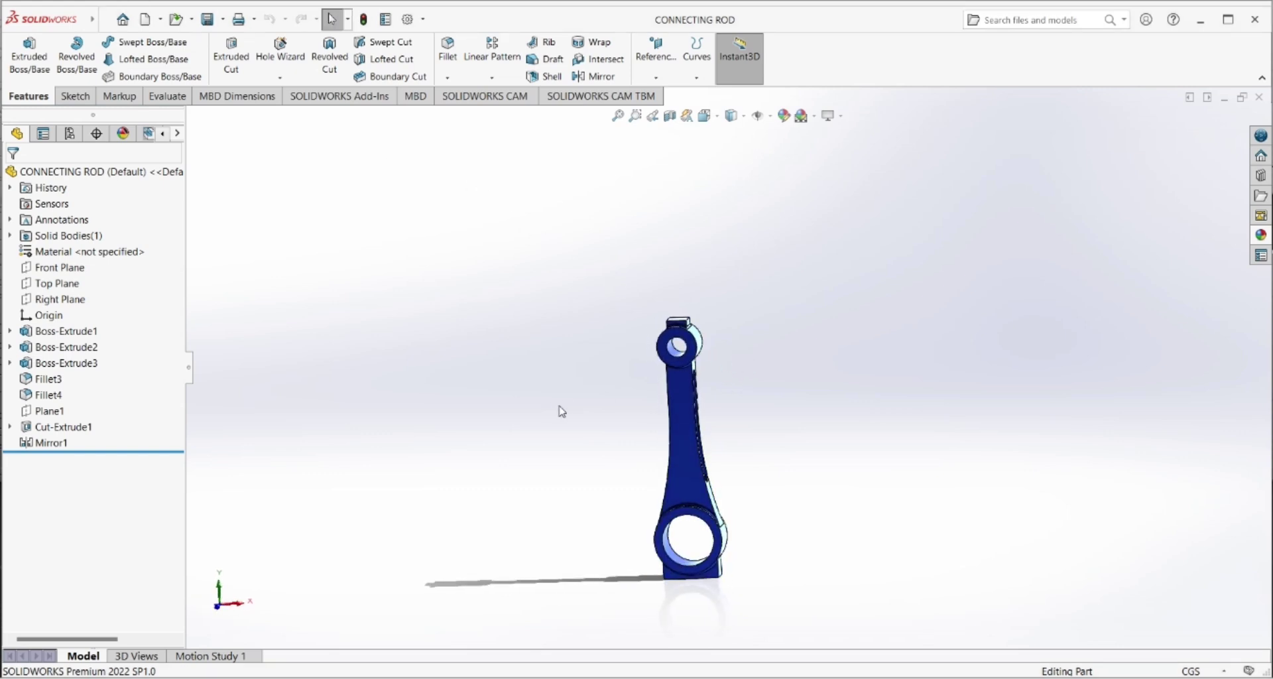
middle_drag(561, 411, 631, 378)
scroll(704, 403, up, 3)
mouse_move(705, 403)
middle_down()
mouse_move(867, 400)
mouse_move(579, 372)
mouse_move(796, 431)
mouse_move(782, 382)
mouse_move(784, 393)
middle_up()
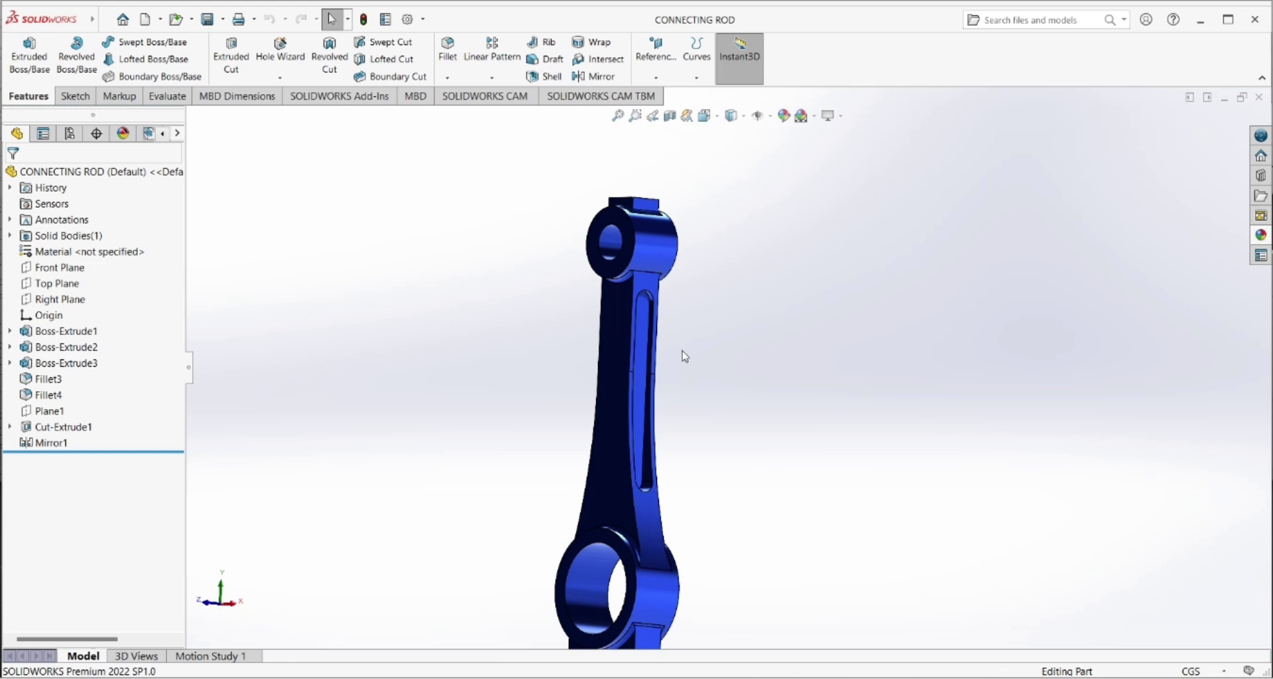
mouse_move(693, 350)
middle_down()
mouse_move(756, 355)
mouse_move(707, 336)
middle_up()
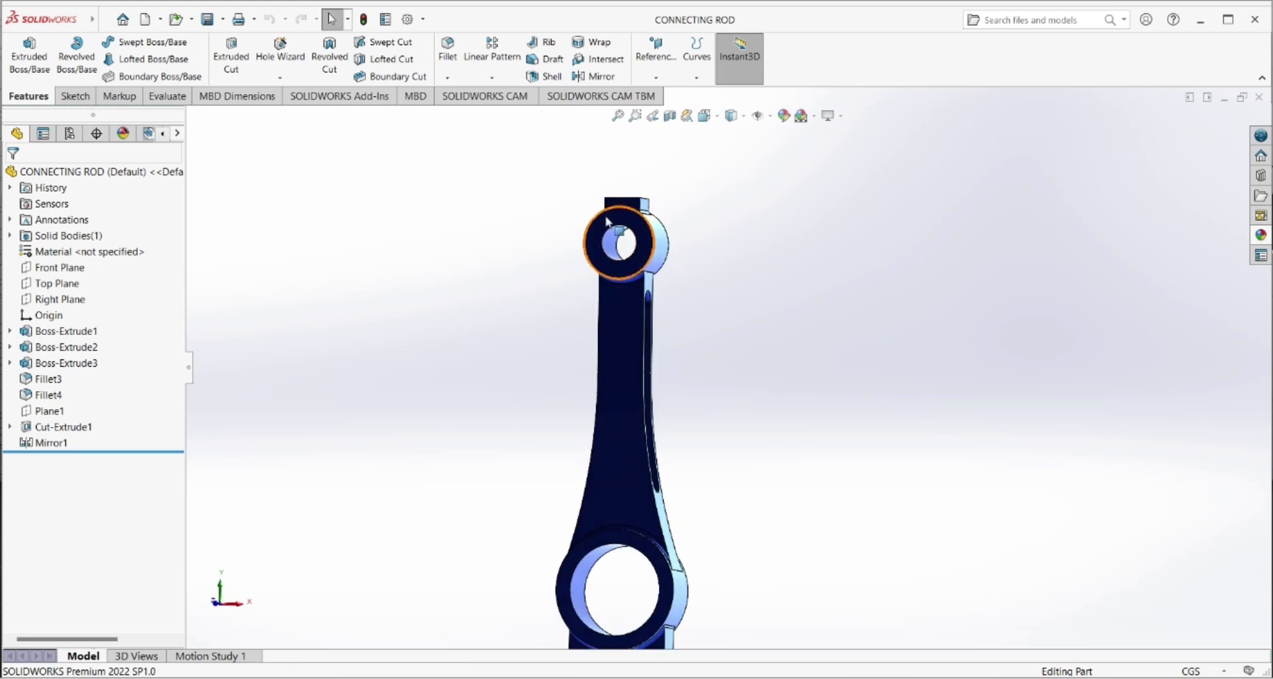
mouse_move(626, 241)
middle_down()
mouse_move(704, 275)
mouse_move(701, 301)
mouse_move(631, 265)
middle_up()
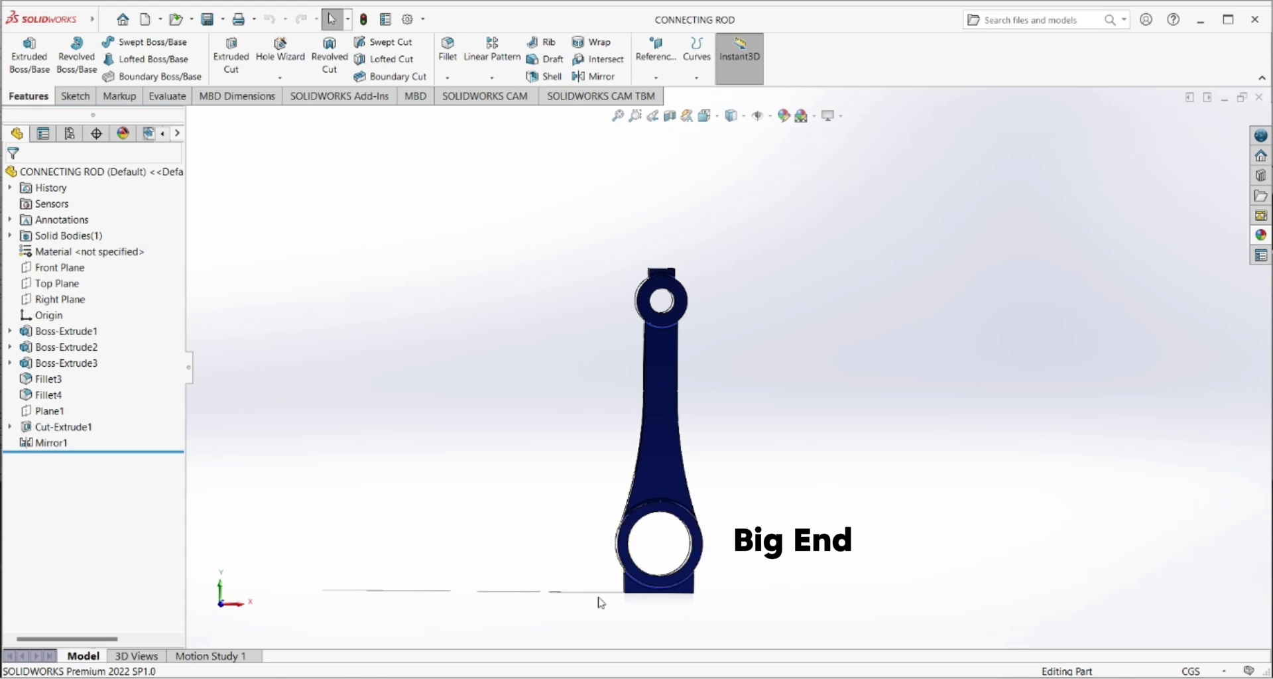
mouse_move(725, 392)
middle_down()
mouse_move(581, 371)
mouse_move(793, 435)
middle_up()
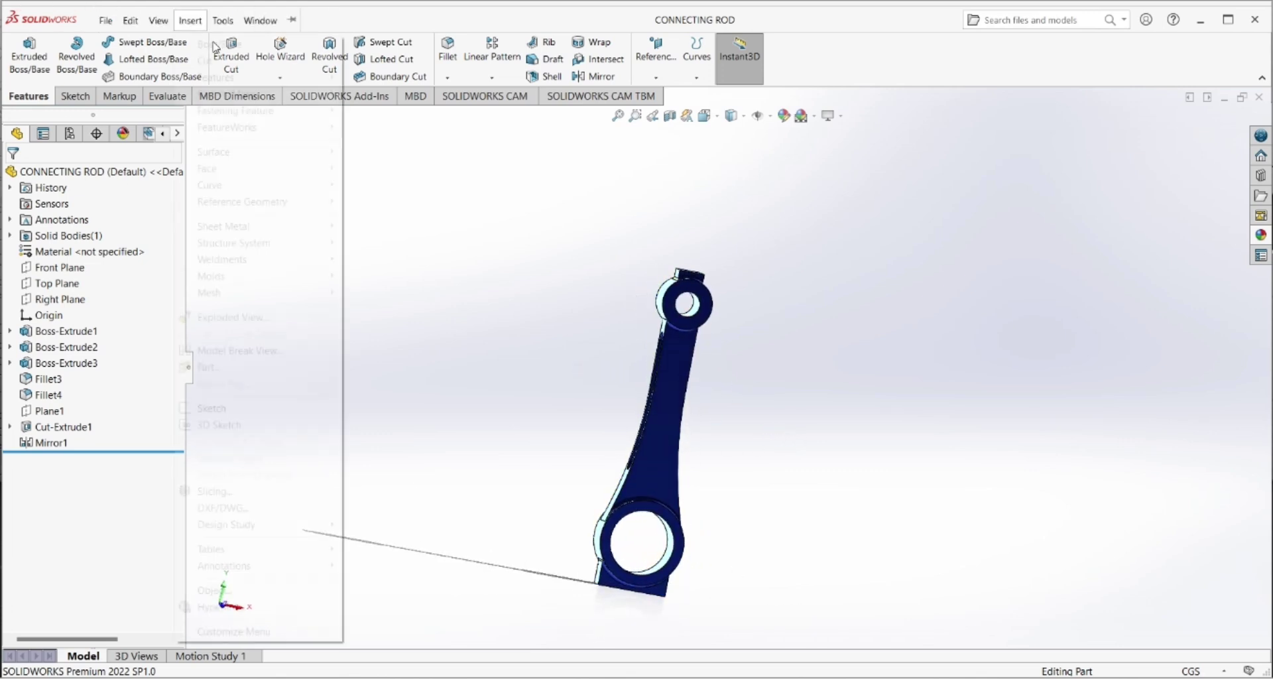
- Create a new part and start a sketch on the Front Plane
click(161, 20)
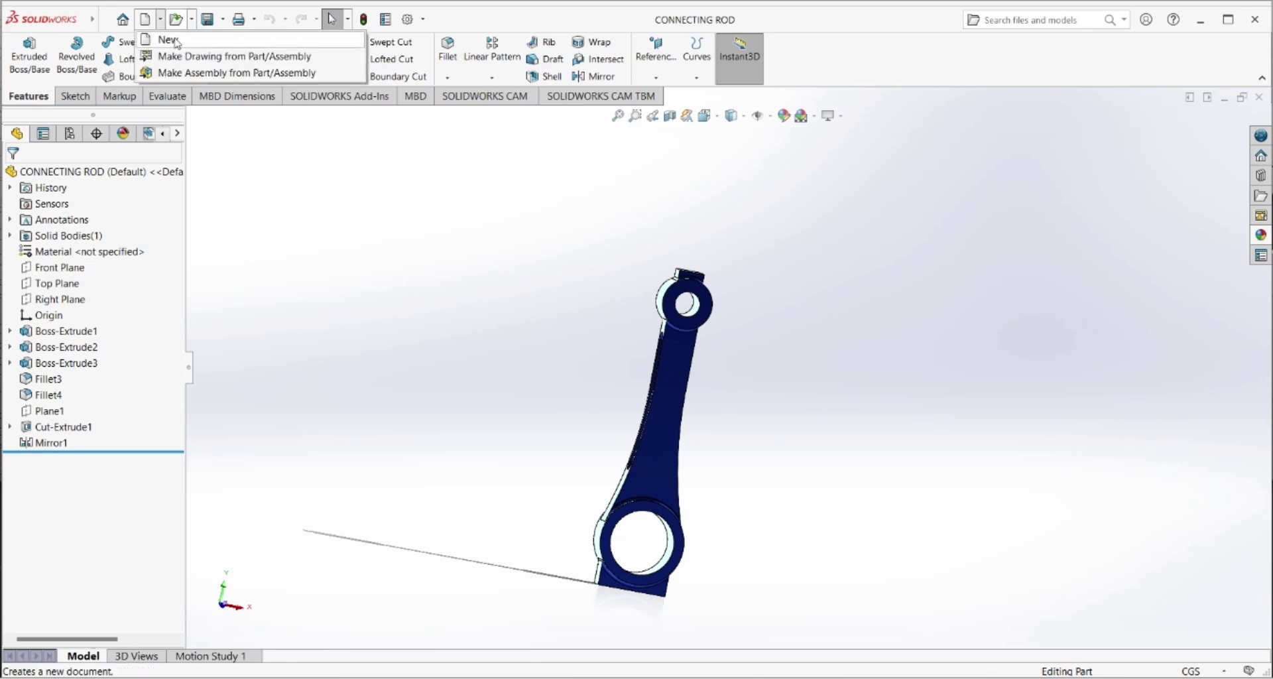
click(162, 40)
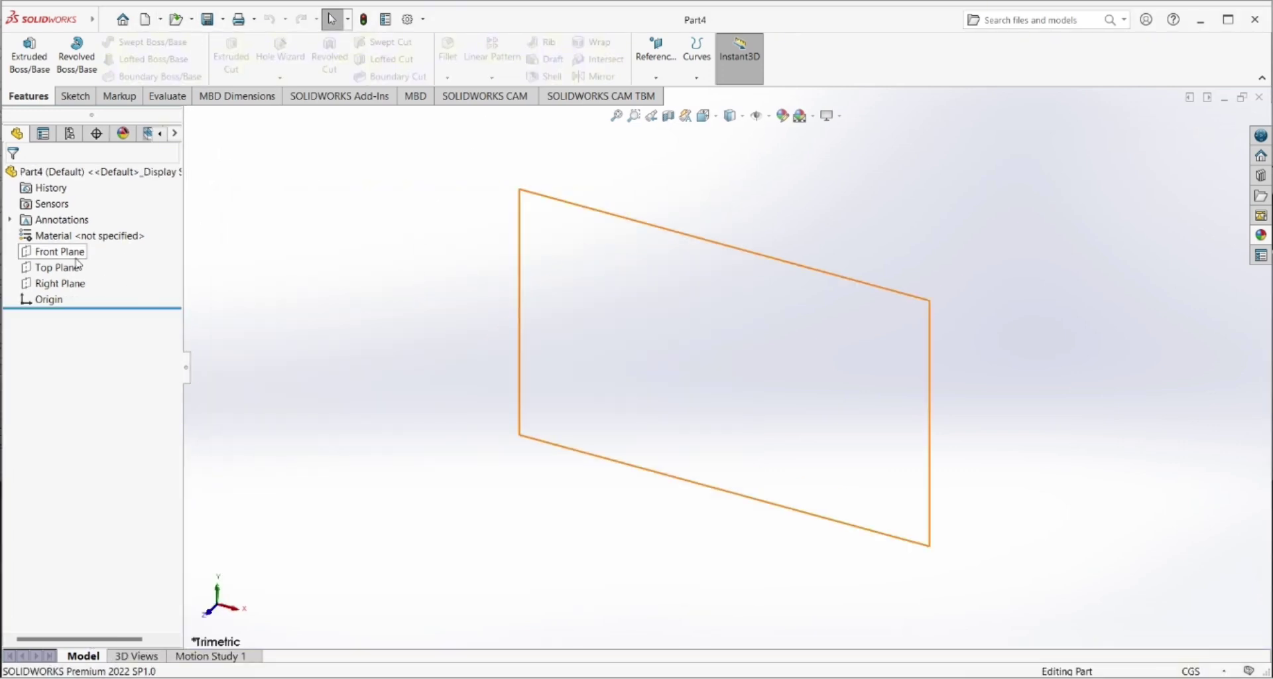
click(74, 253)
click(87, 239)
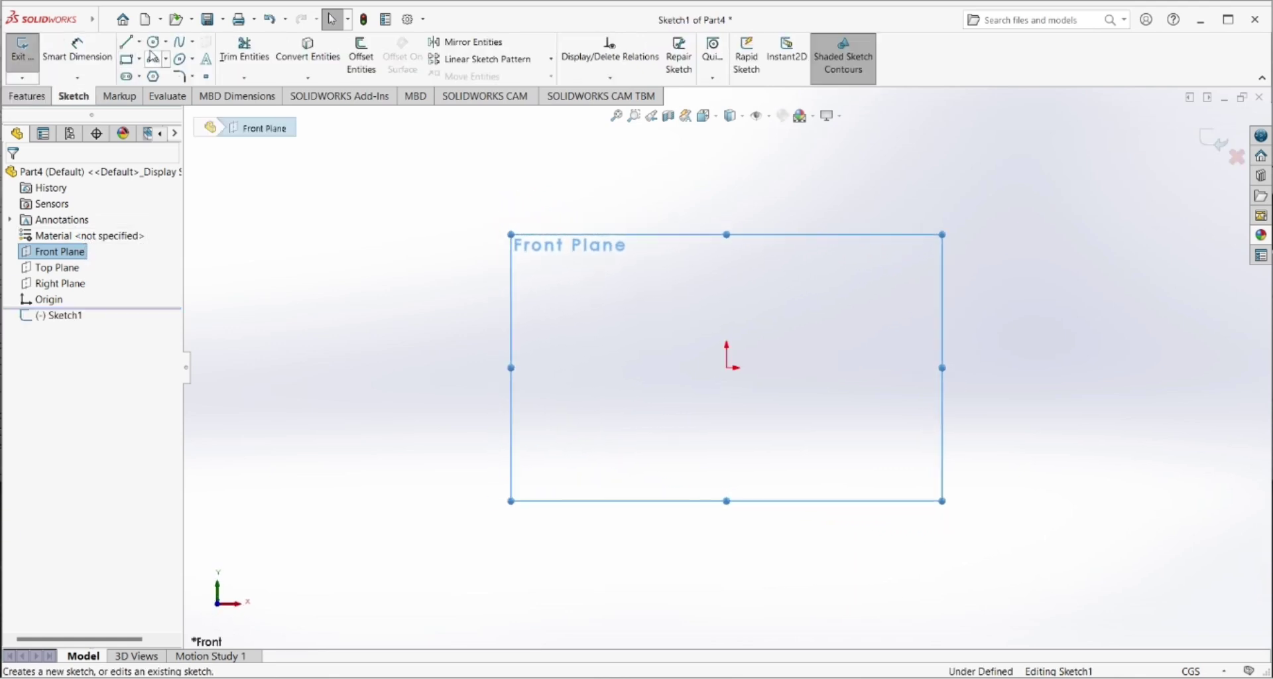
- Draw two concentric circles centred on the origin
click(154, 42)
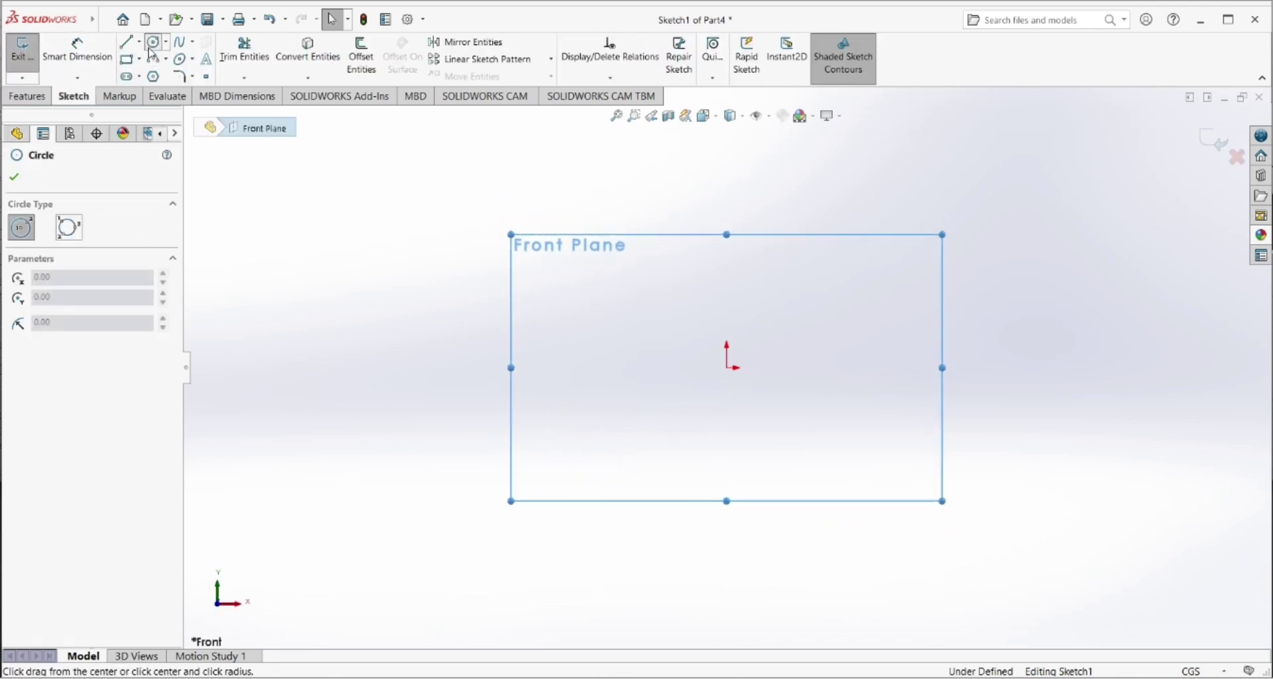
click(727, 369)
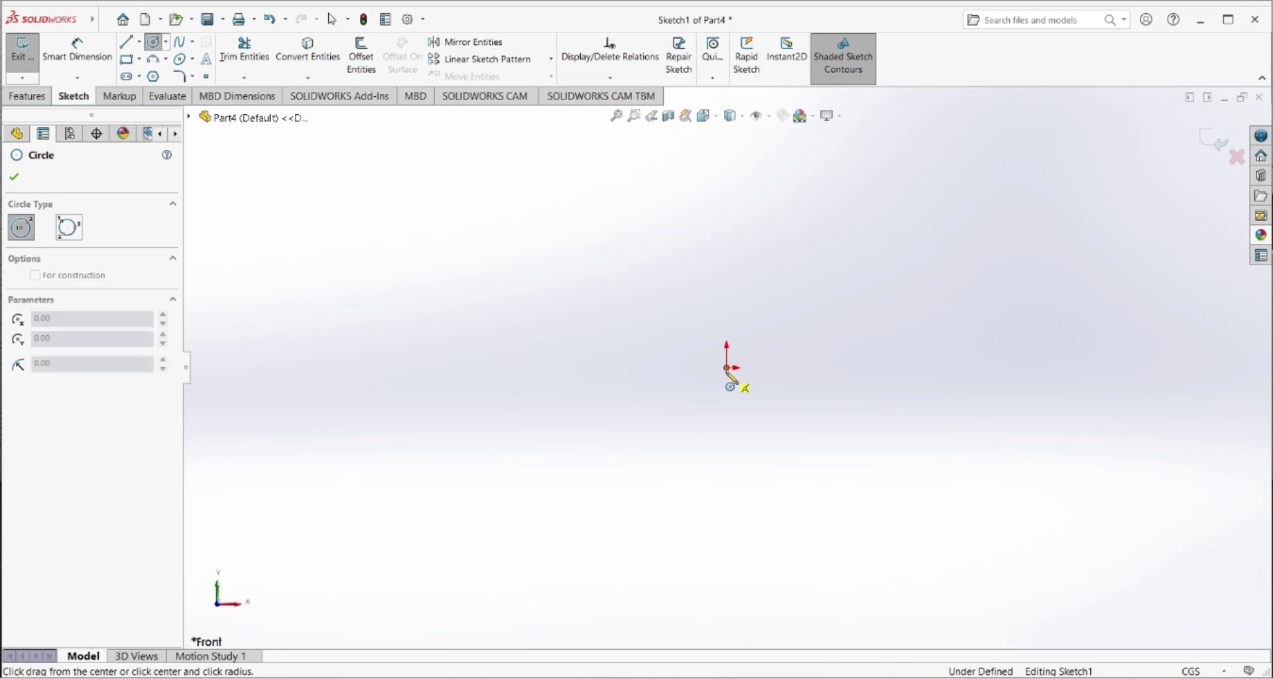
click(718, 407)
click(727, 369)
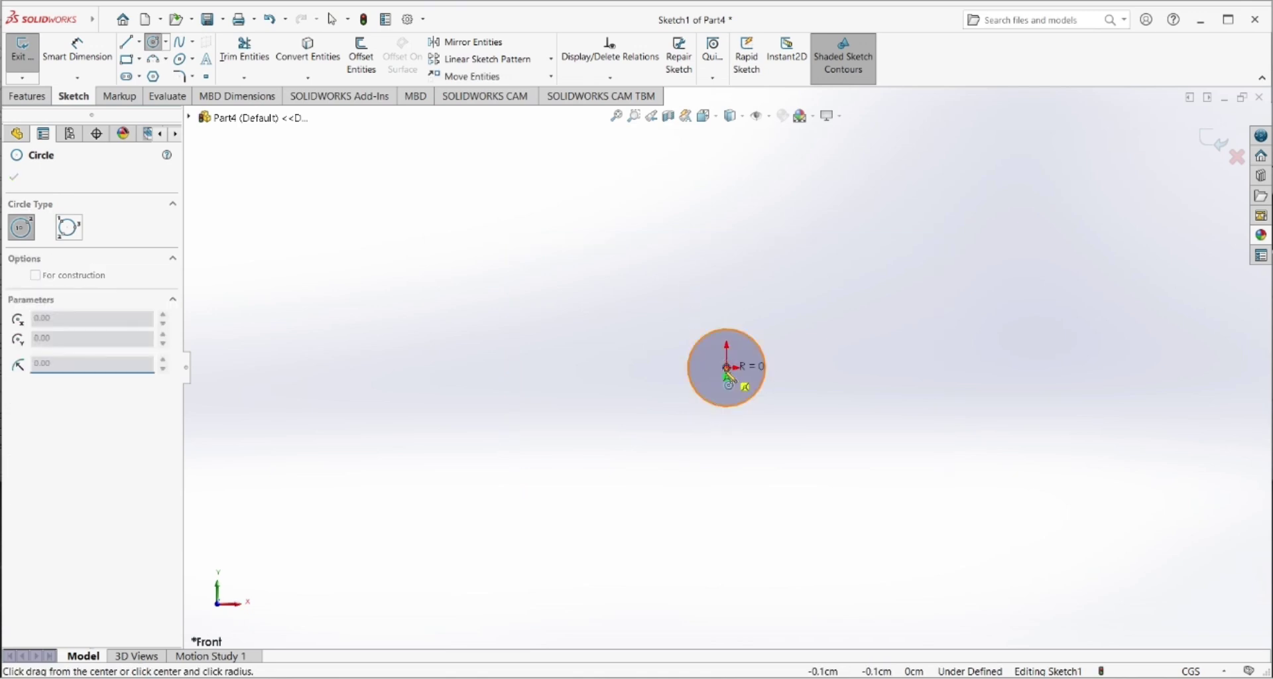
click(694, 438)
scroll(722, 306, down, 1)
scroll(741, 276, up, 3)
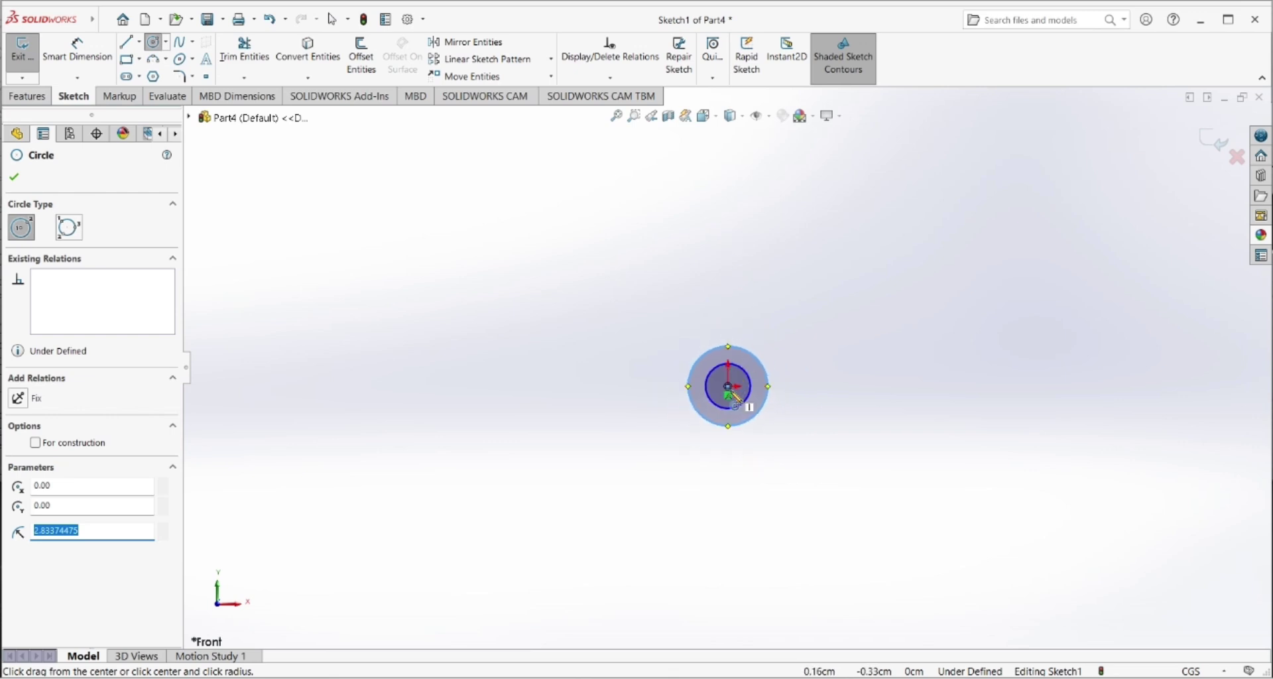
- Draw two concentric circles directly above the origin
click(727, 196)
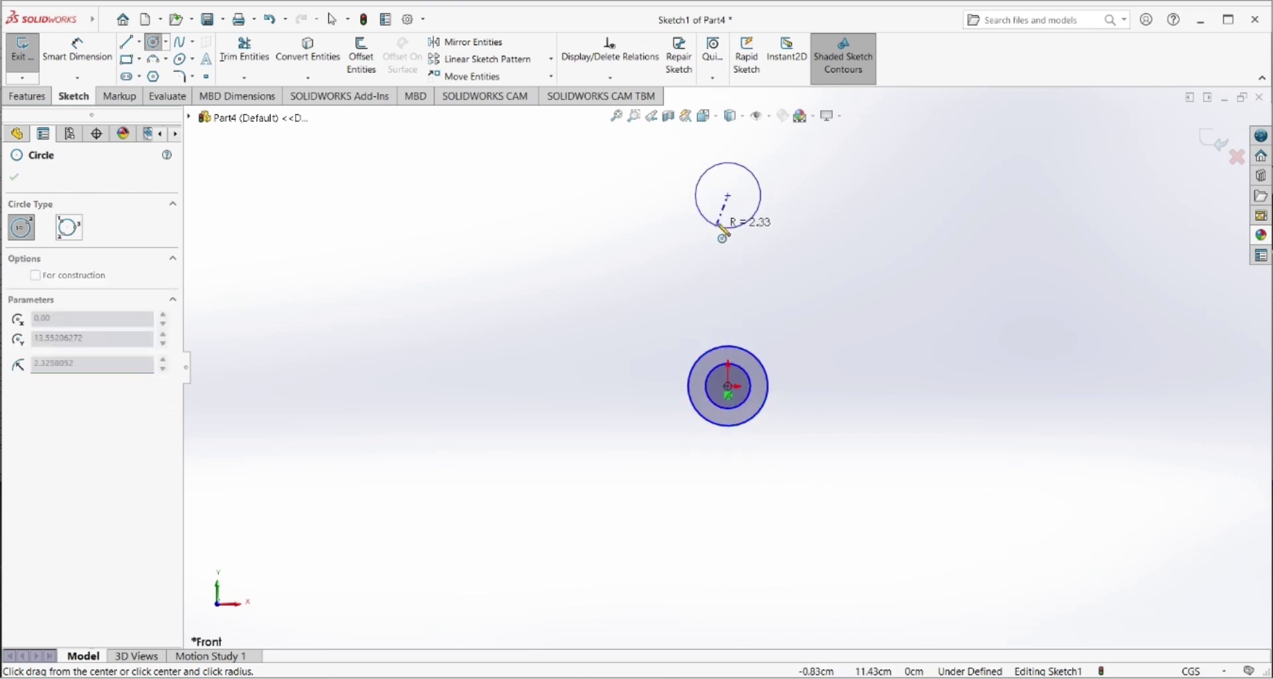
click(722, 216)
click(728, 197)
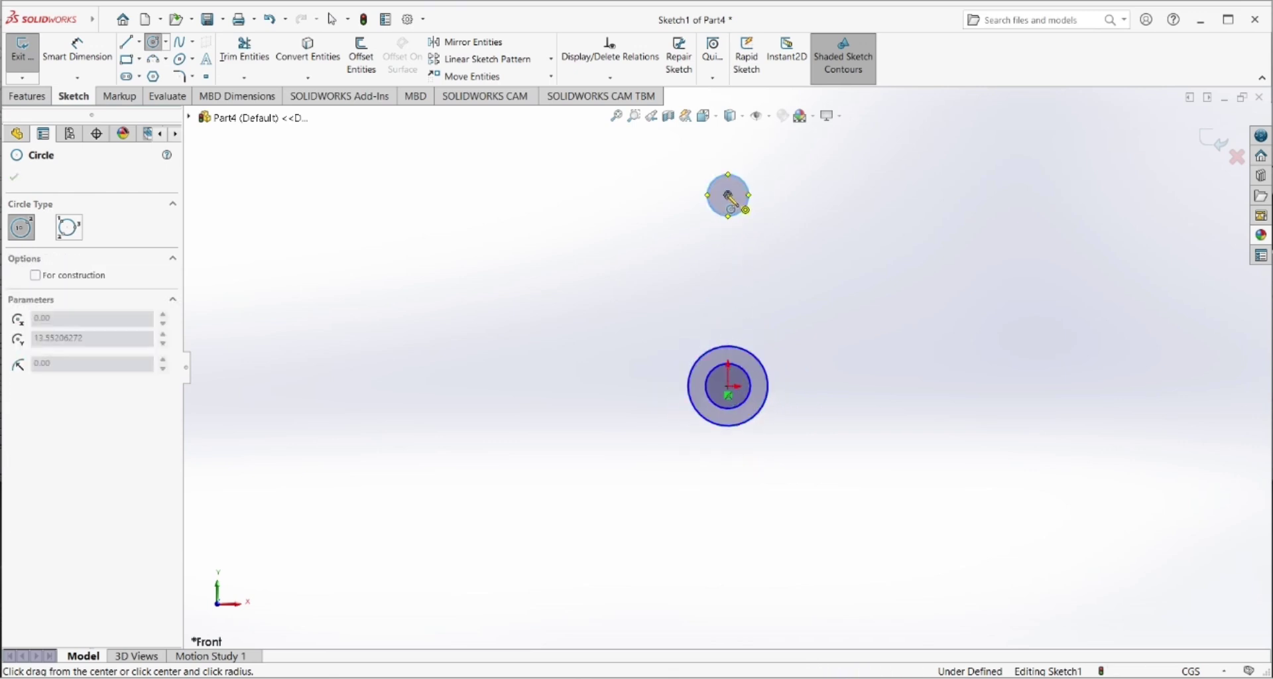
click(708, 231)
right_click(635, 294)
click(640, 302)
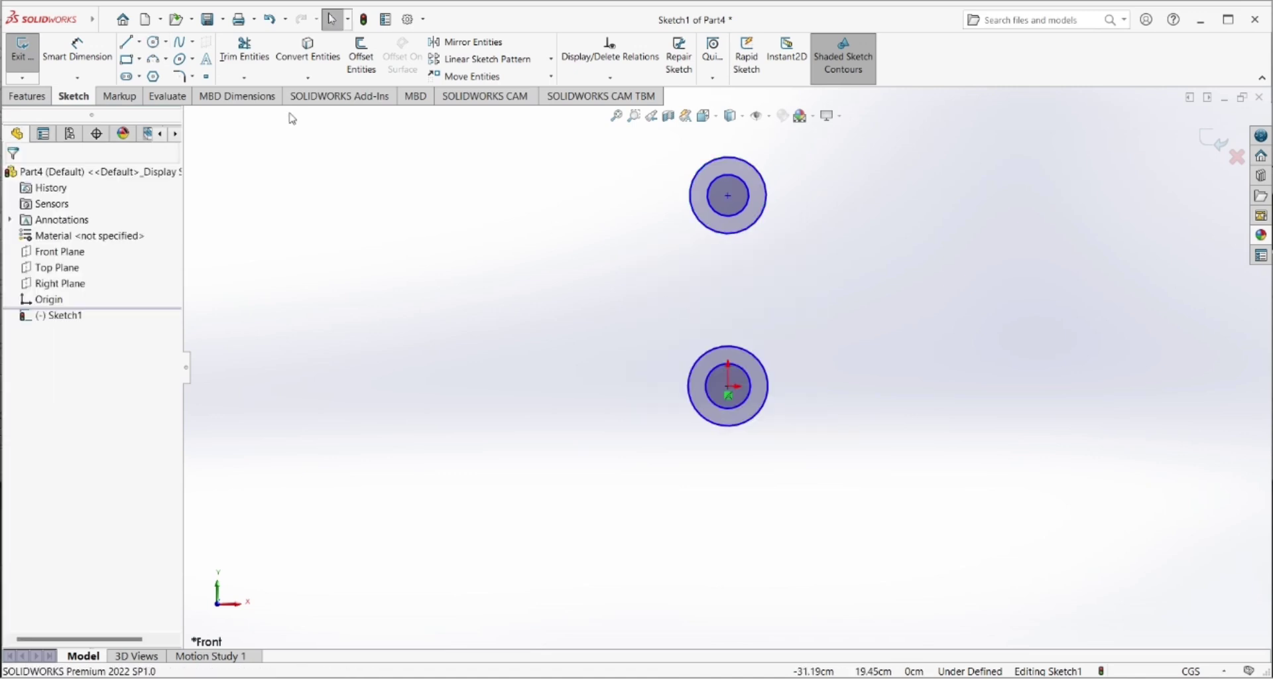
- Dimension the upper circles at Ø2.50 and Ø1.25
click(78, 50)
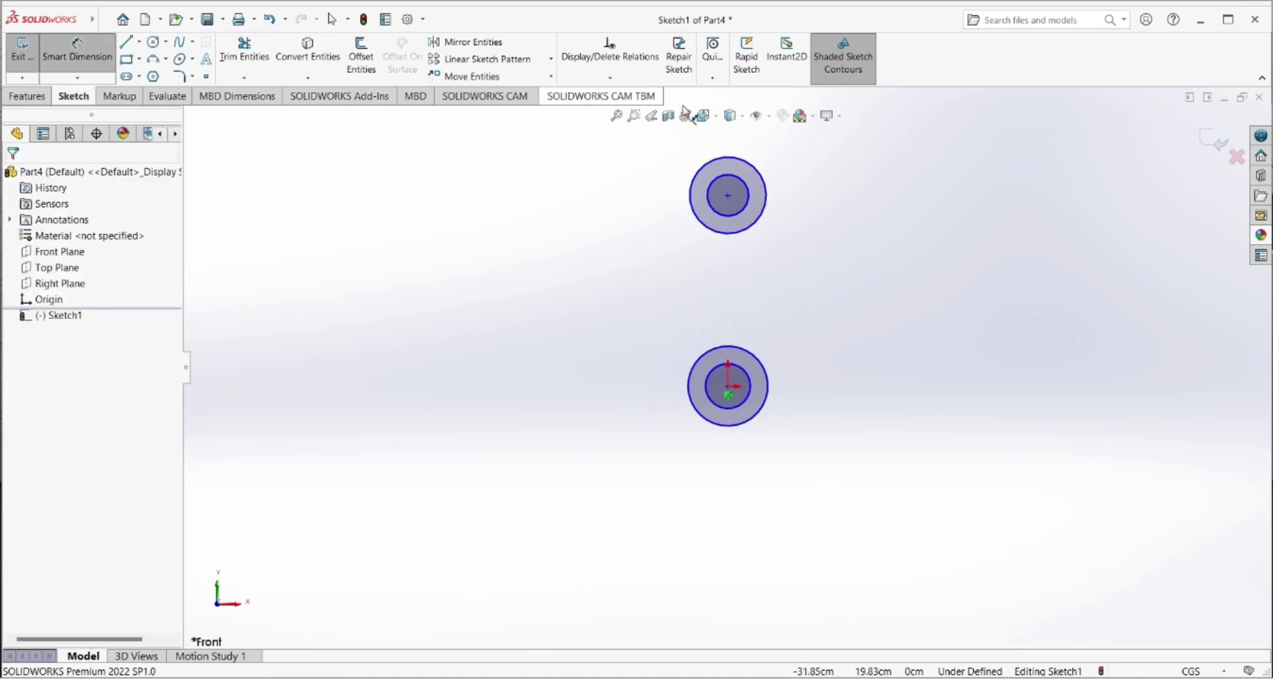
click(751, 207)
click(806, 204)
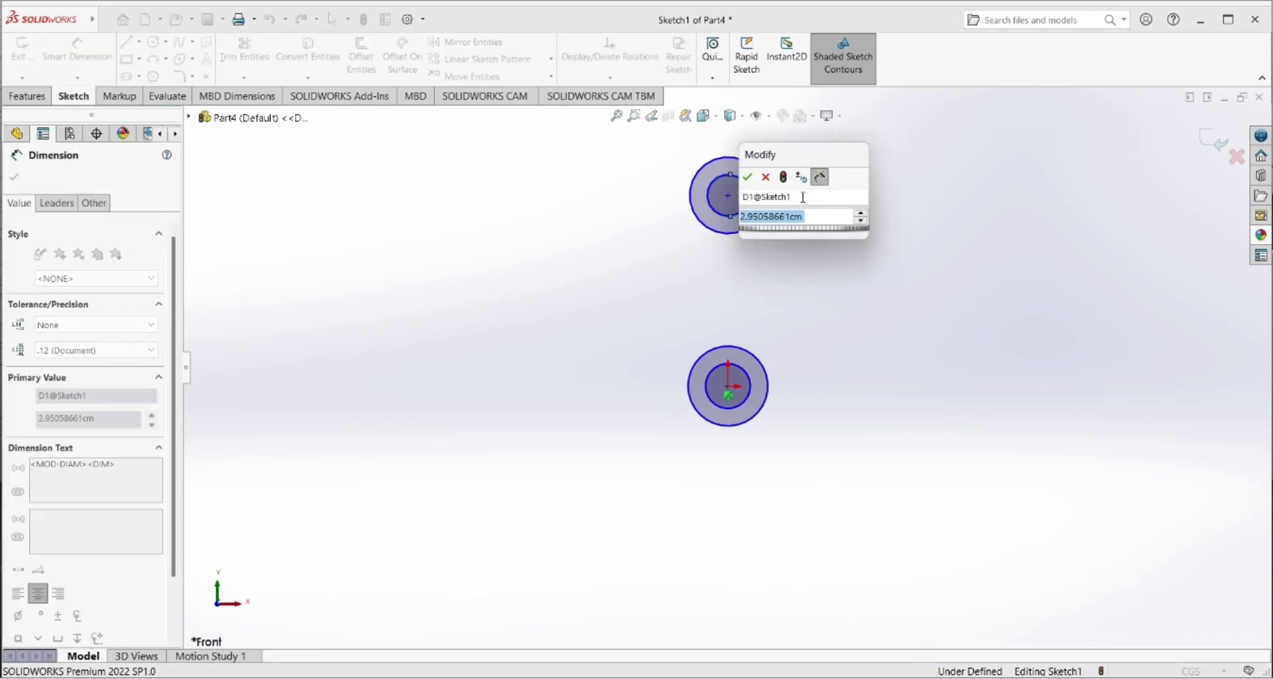
text(2.5)
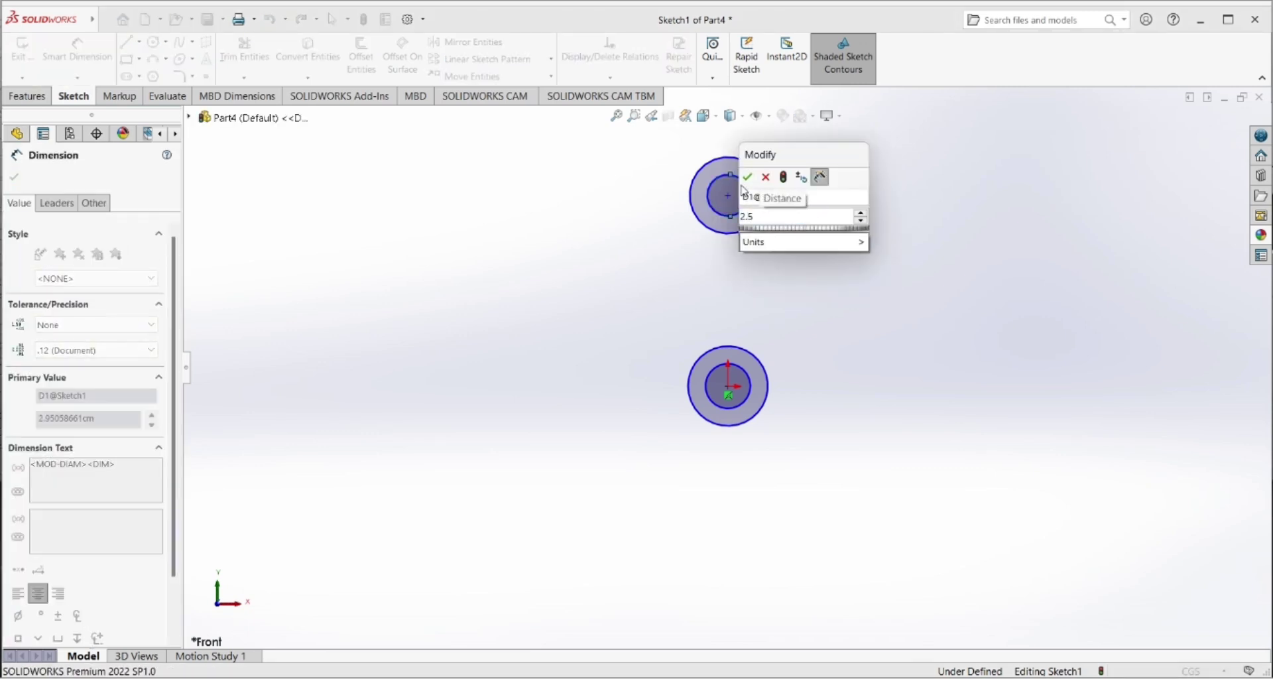
click(747, 177)
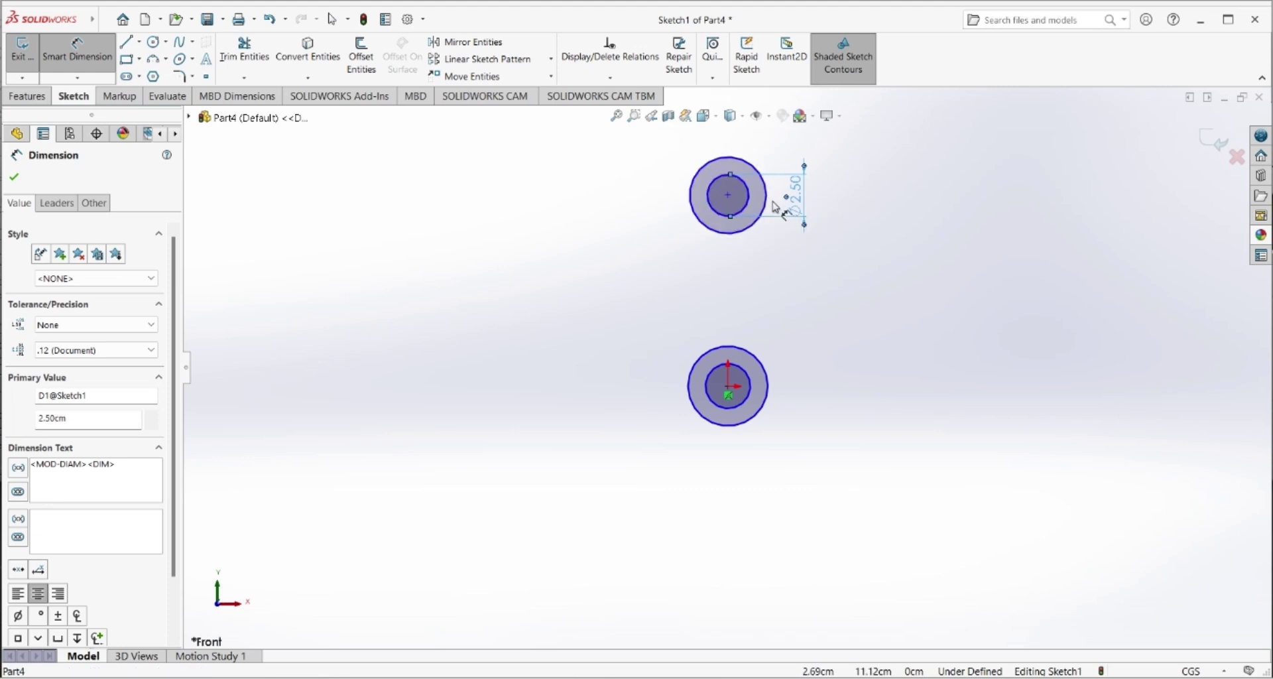
click(766, 203)
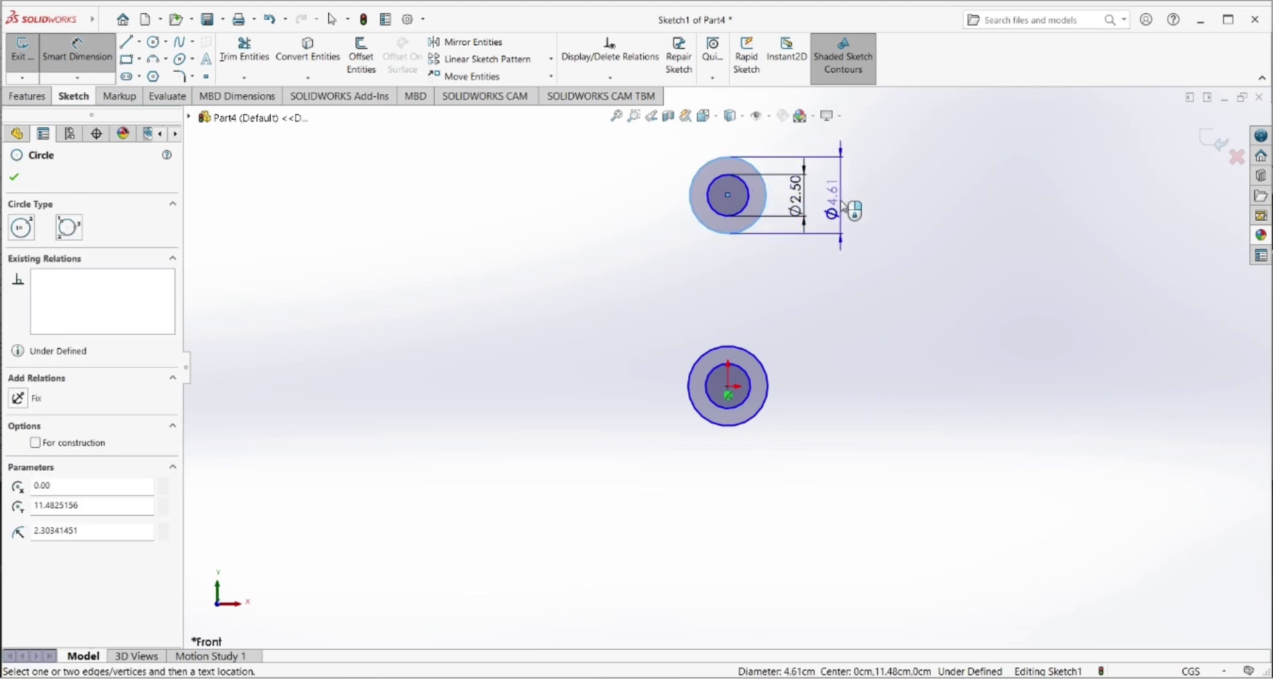
click(844, 208)
text(1)
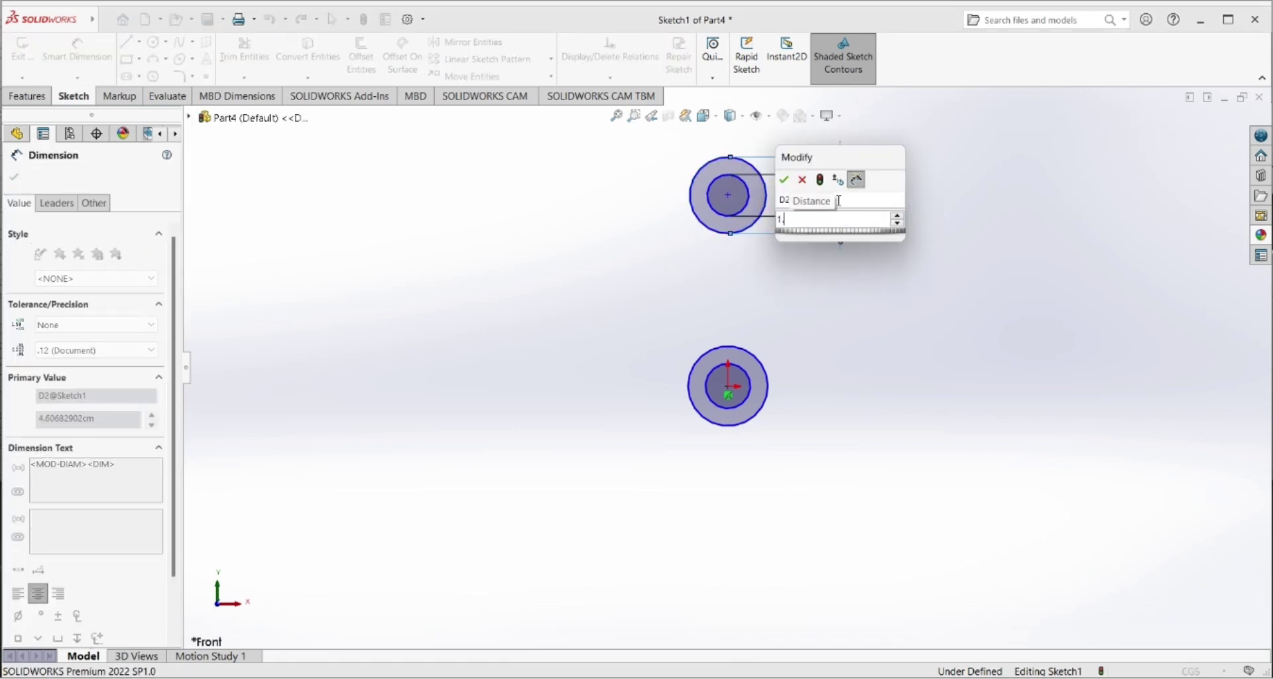
text(.25)
key(Return)
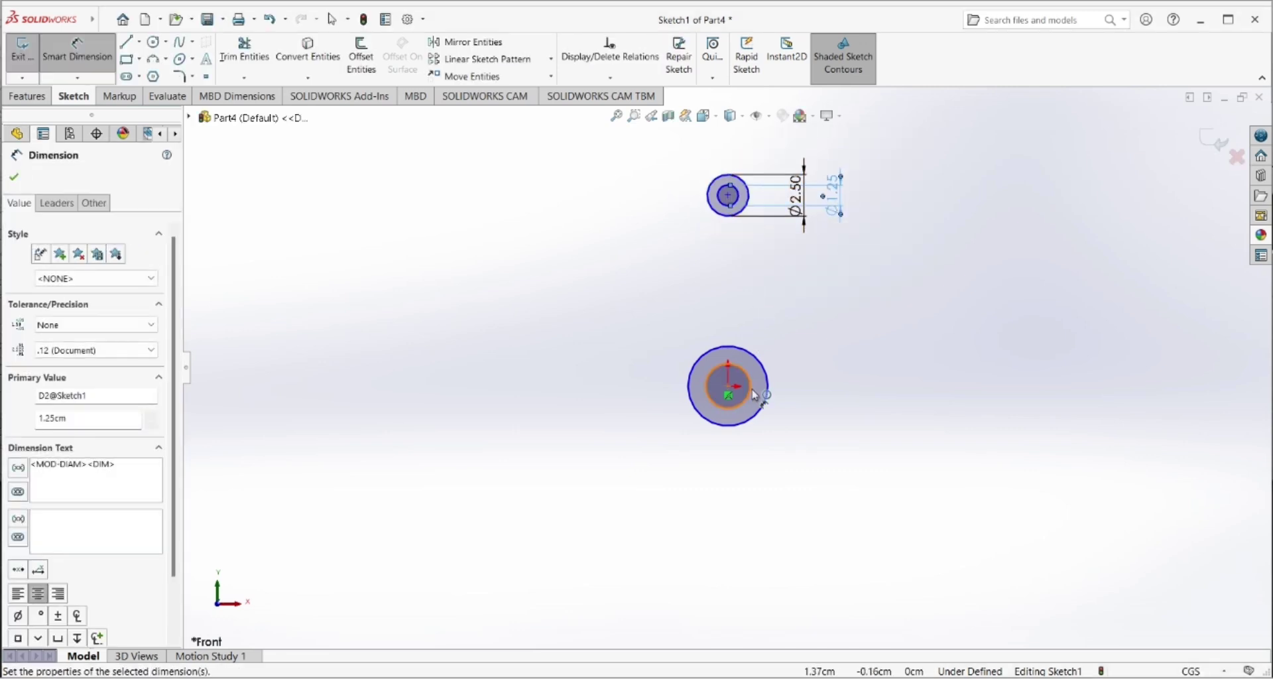
- Dimension the lower circles at Ø4.20 outer and Ø3.20 inner
click(755, 396)
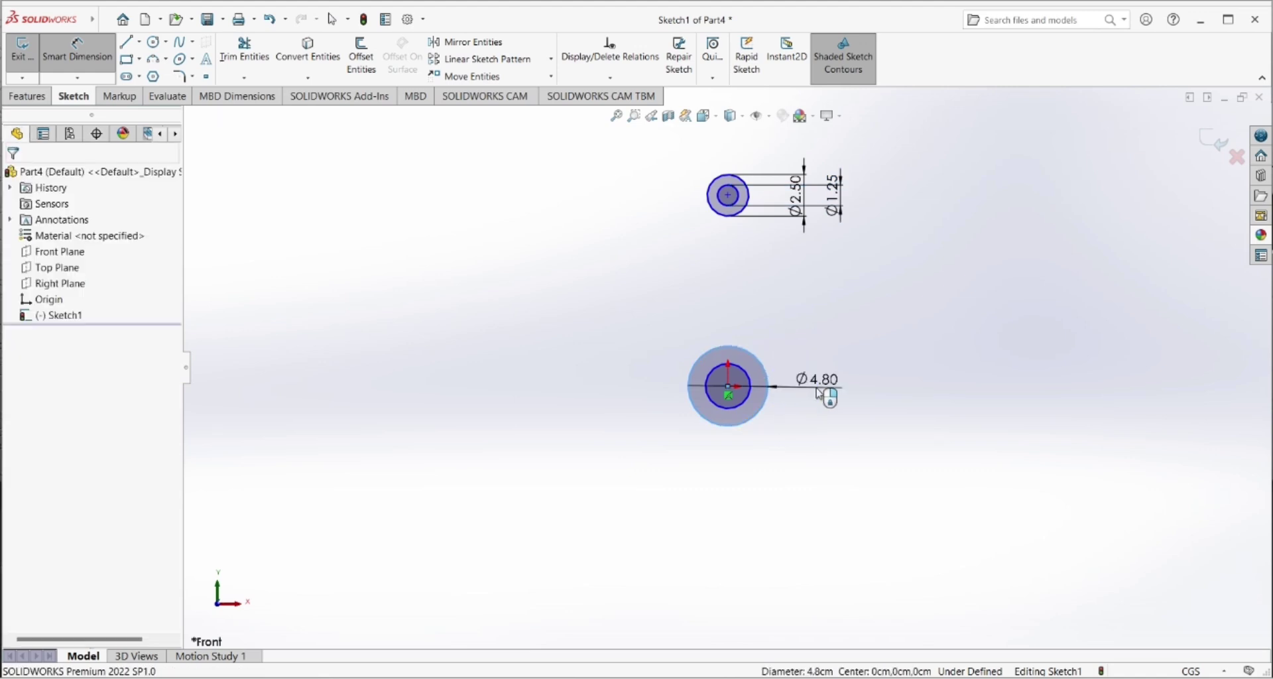
click(820, 394)
text(4.2)
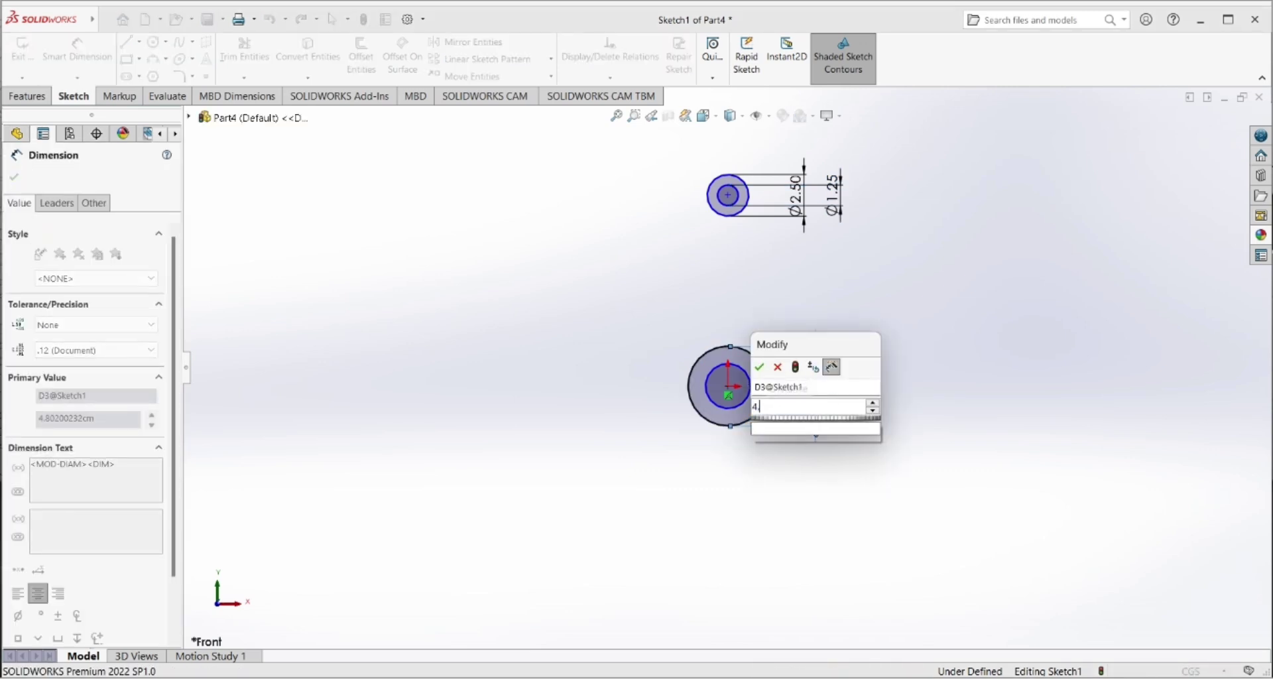
click(761, 371)
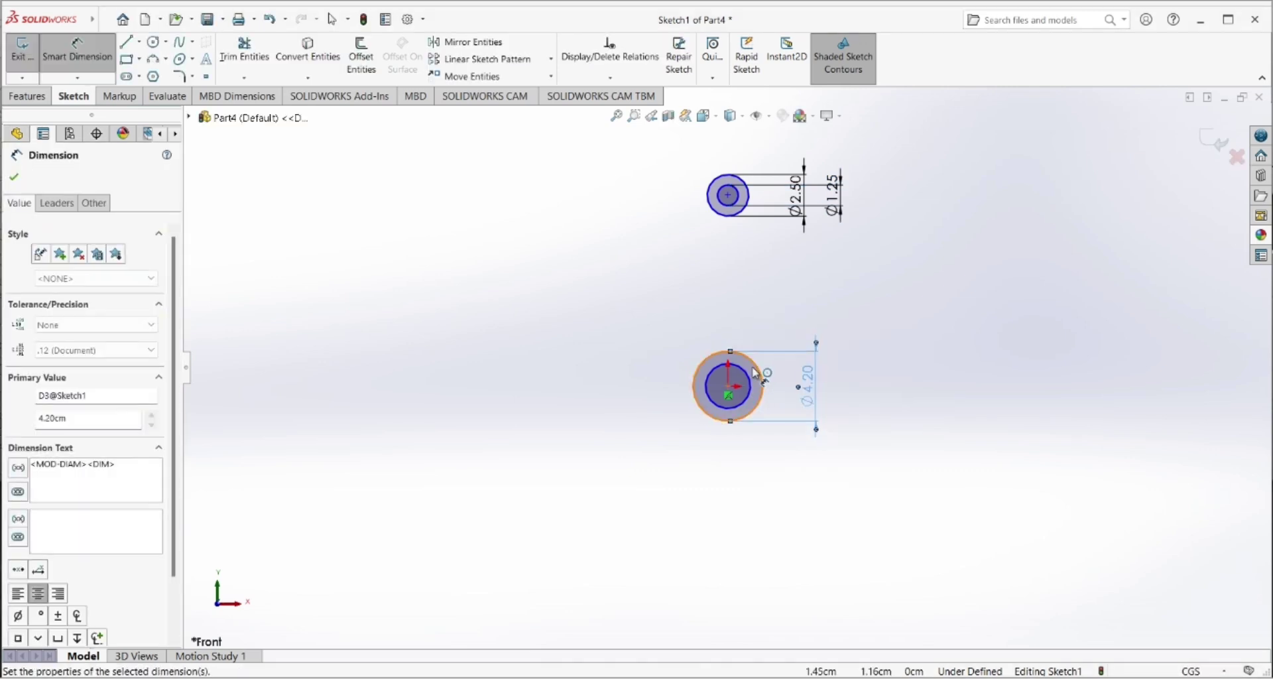
click(751, 391)
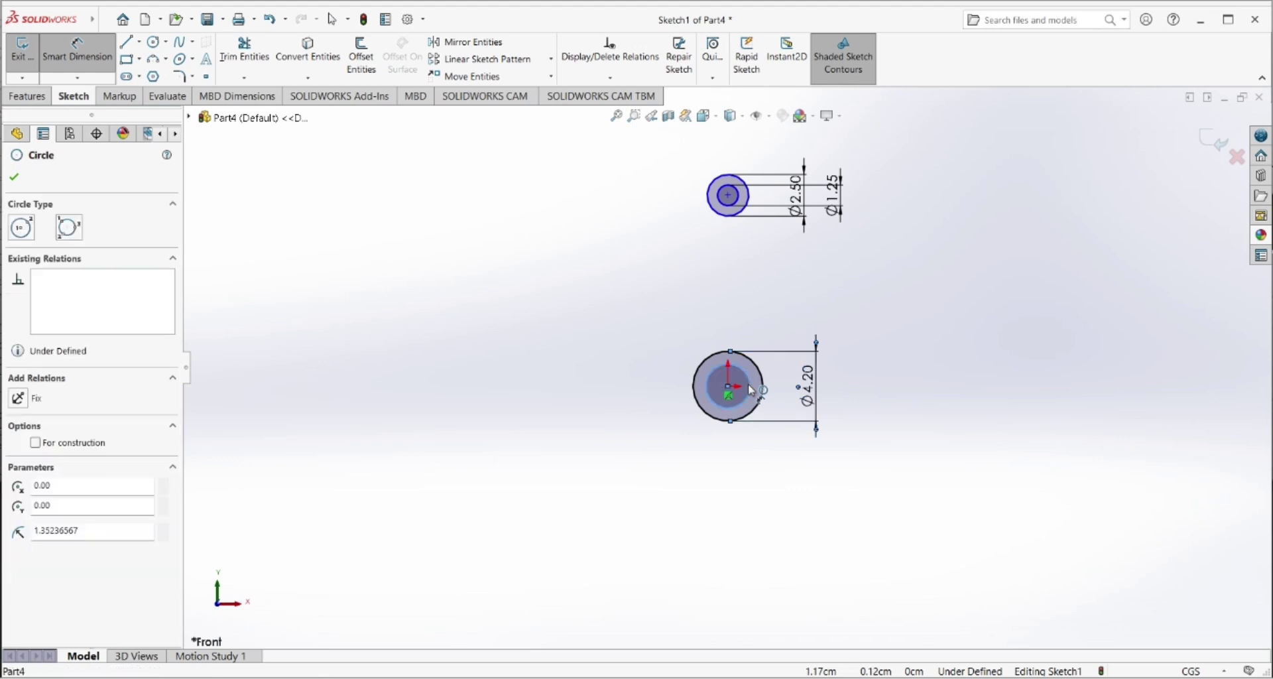
click(796, 396)
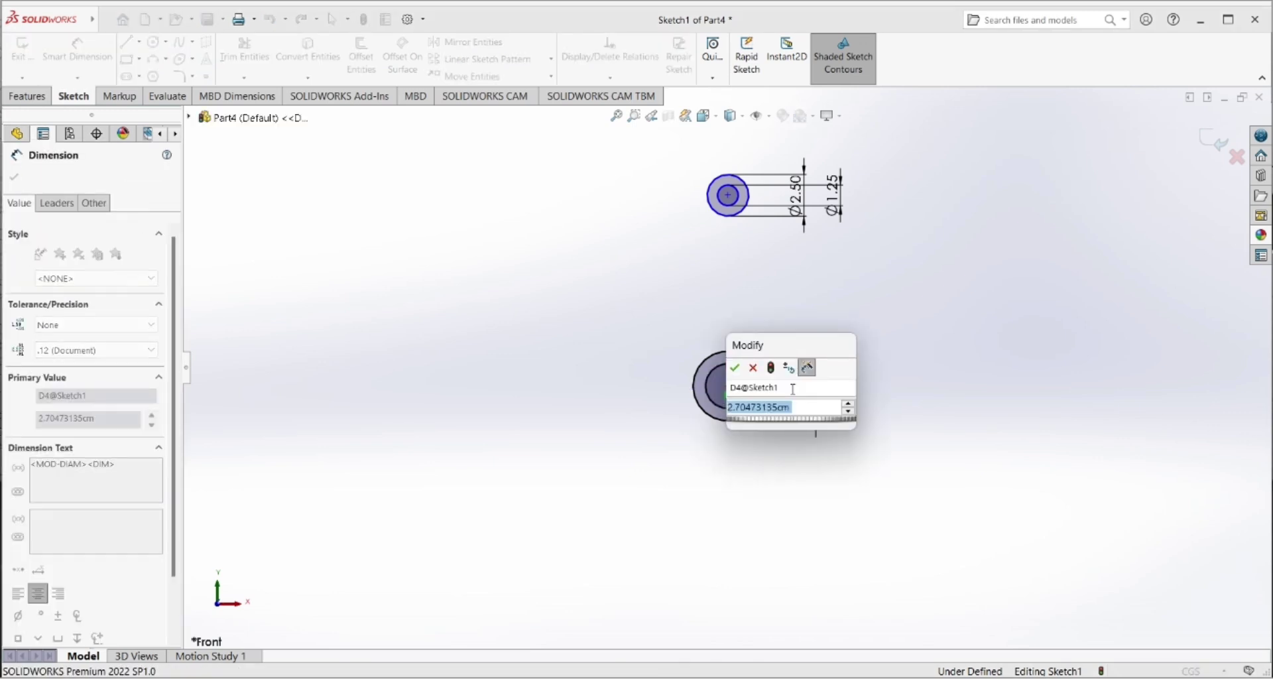
text(3.2)
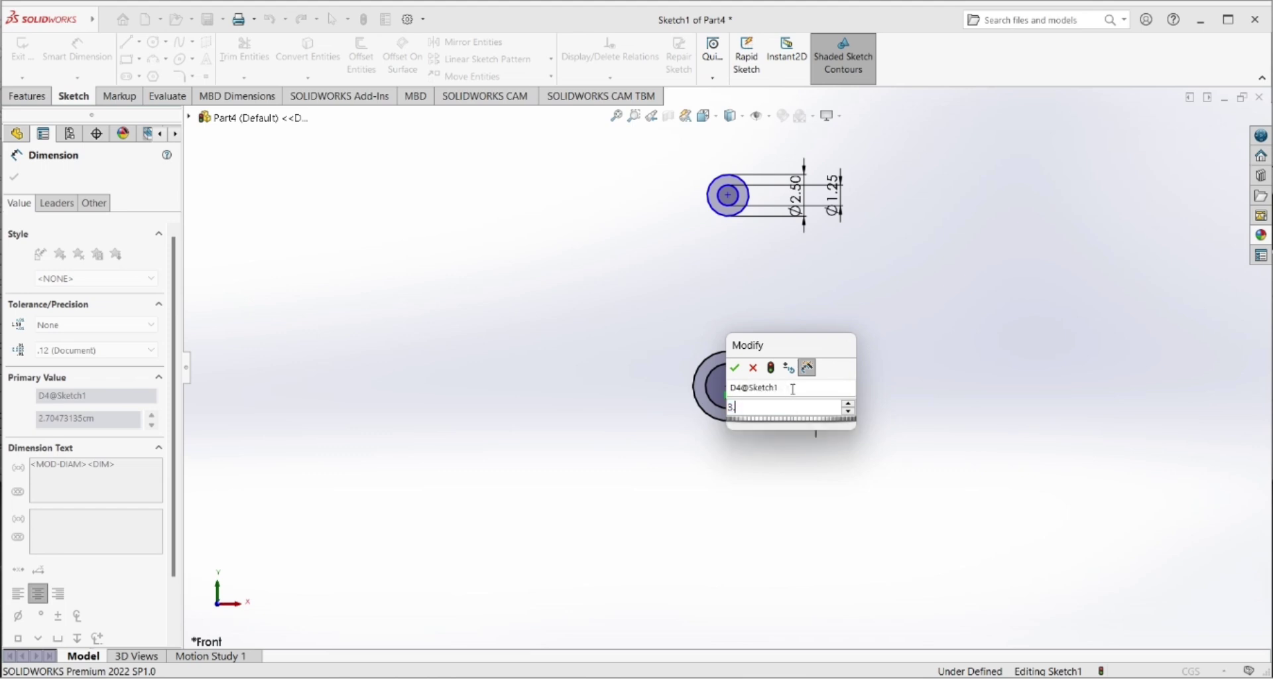
key(Return)
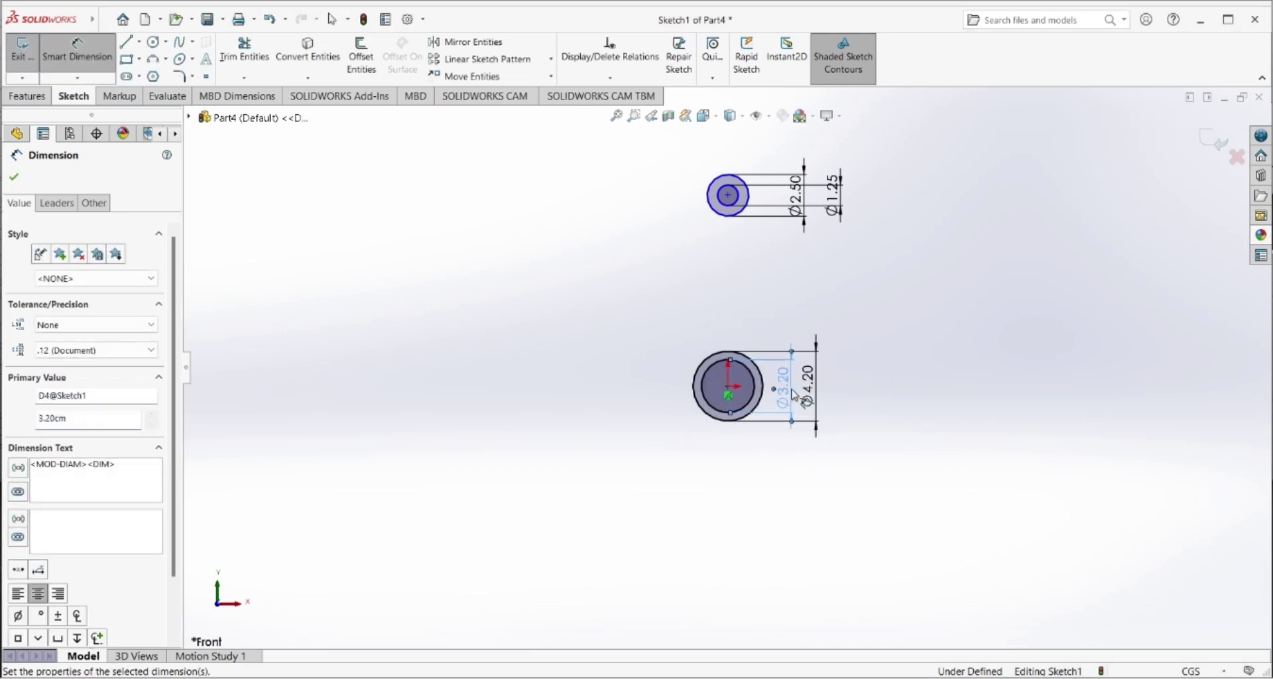
click(16, 174)
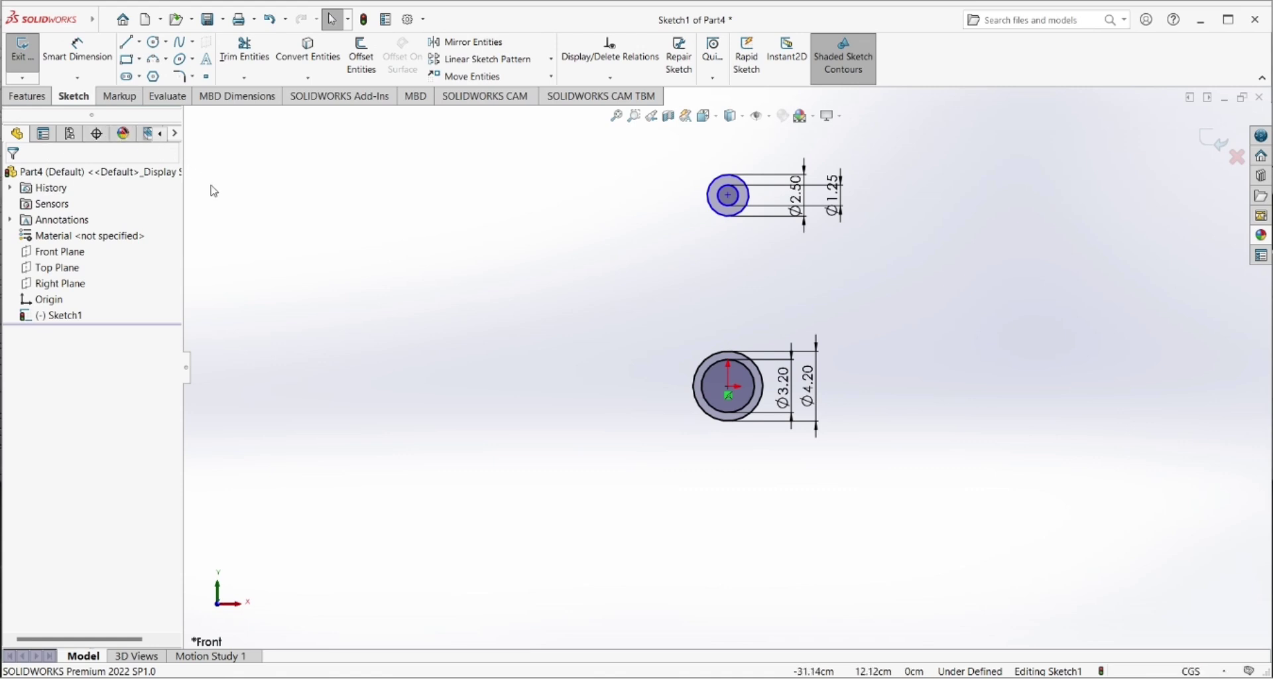
- Set the distance between the two circle centres to 12 cm
click(77, 47)
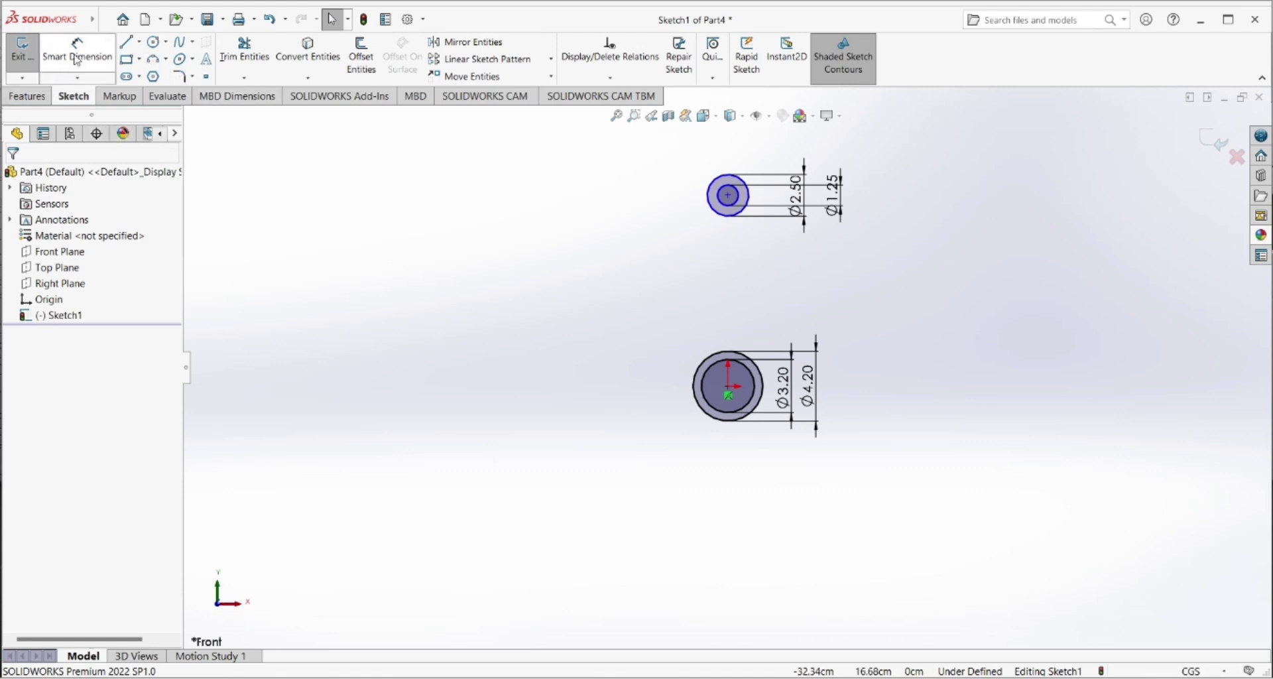
click(728, 195)
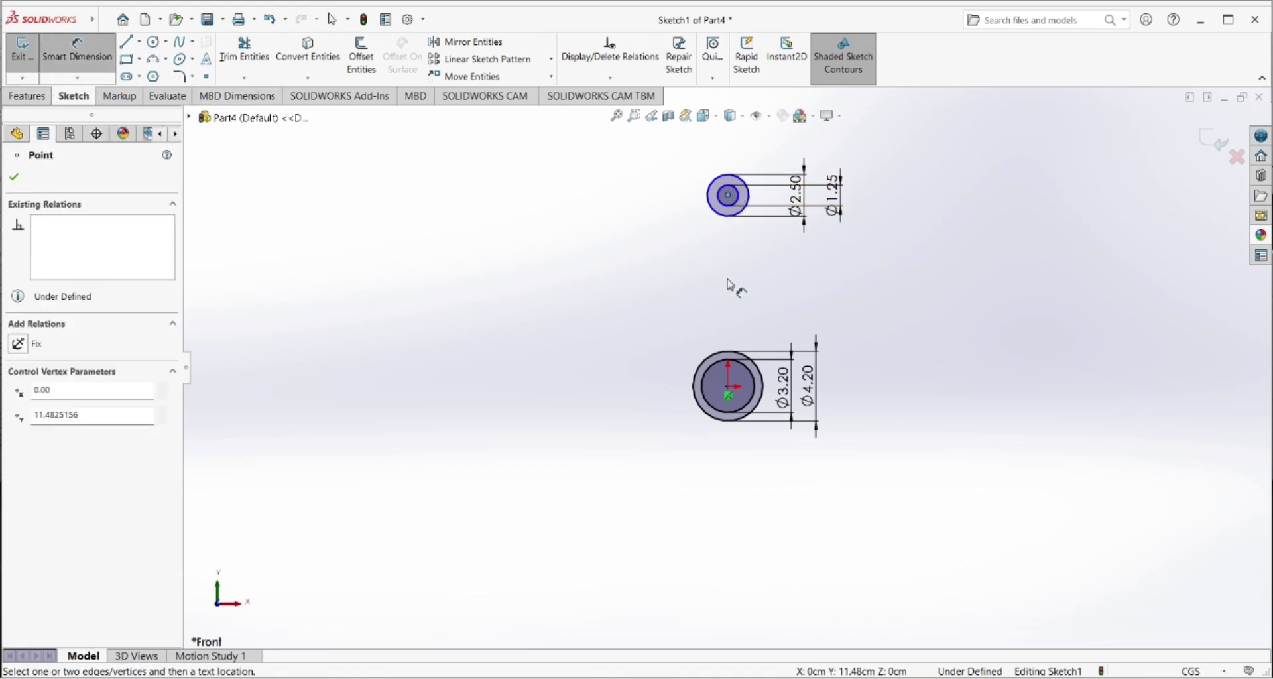
click(728, 387)
click(659, 372)
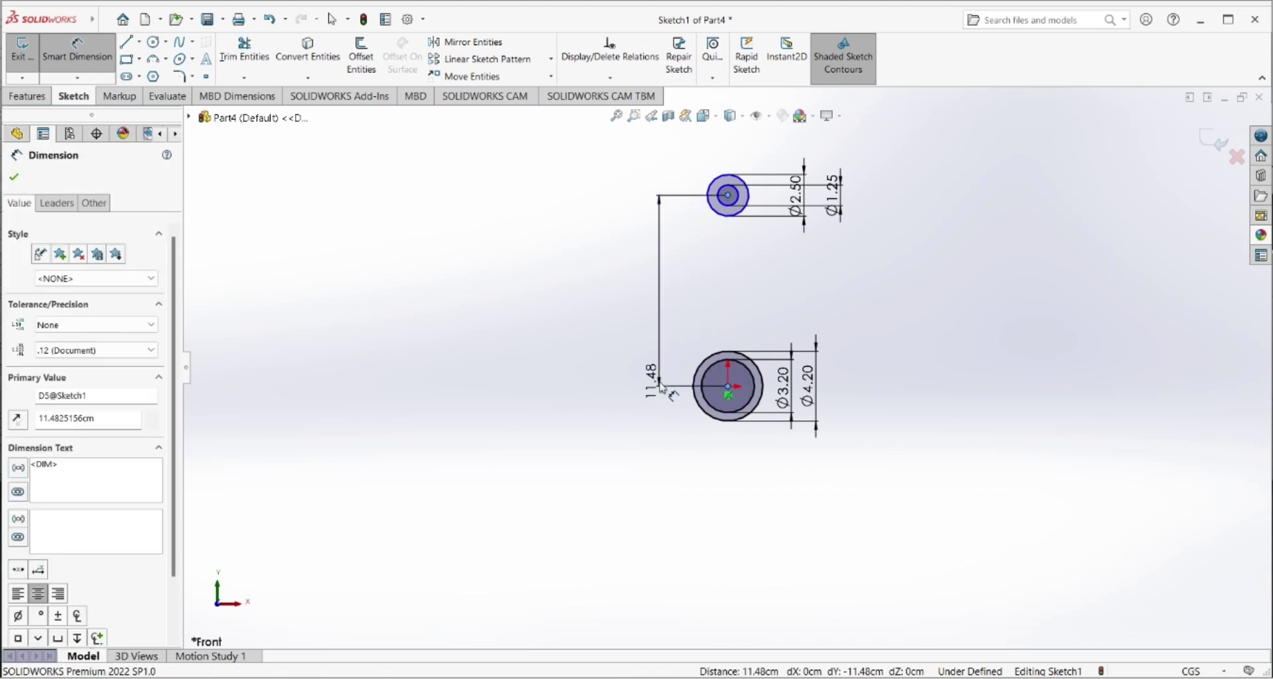
text(12)
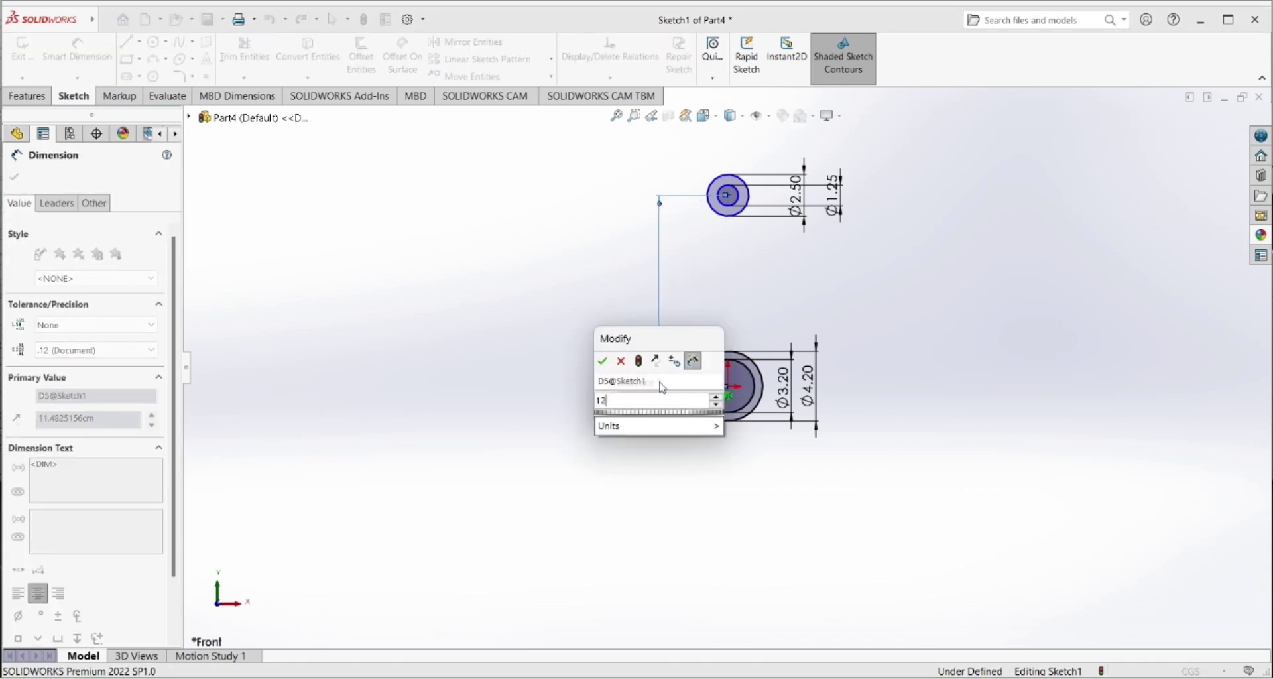
key(Return)
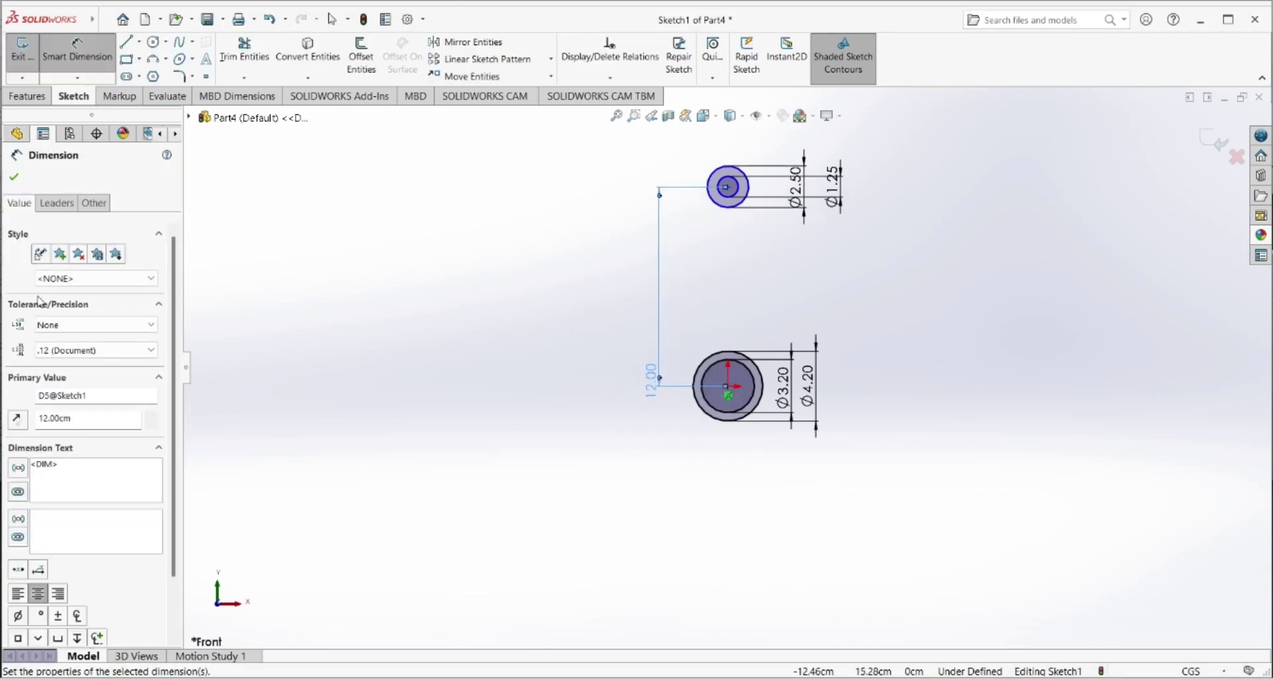
click(11, 176)
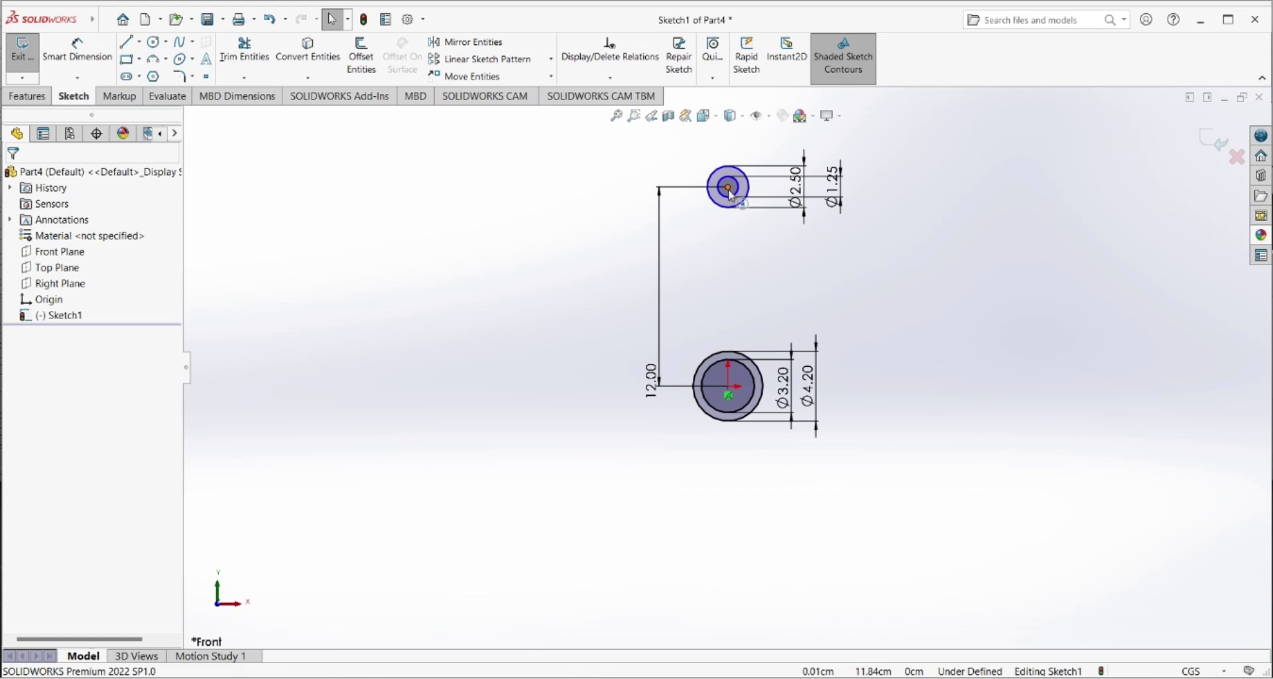
- Add a Vertical relation between the two circle centres
click(729, 190)
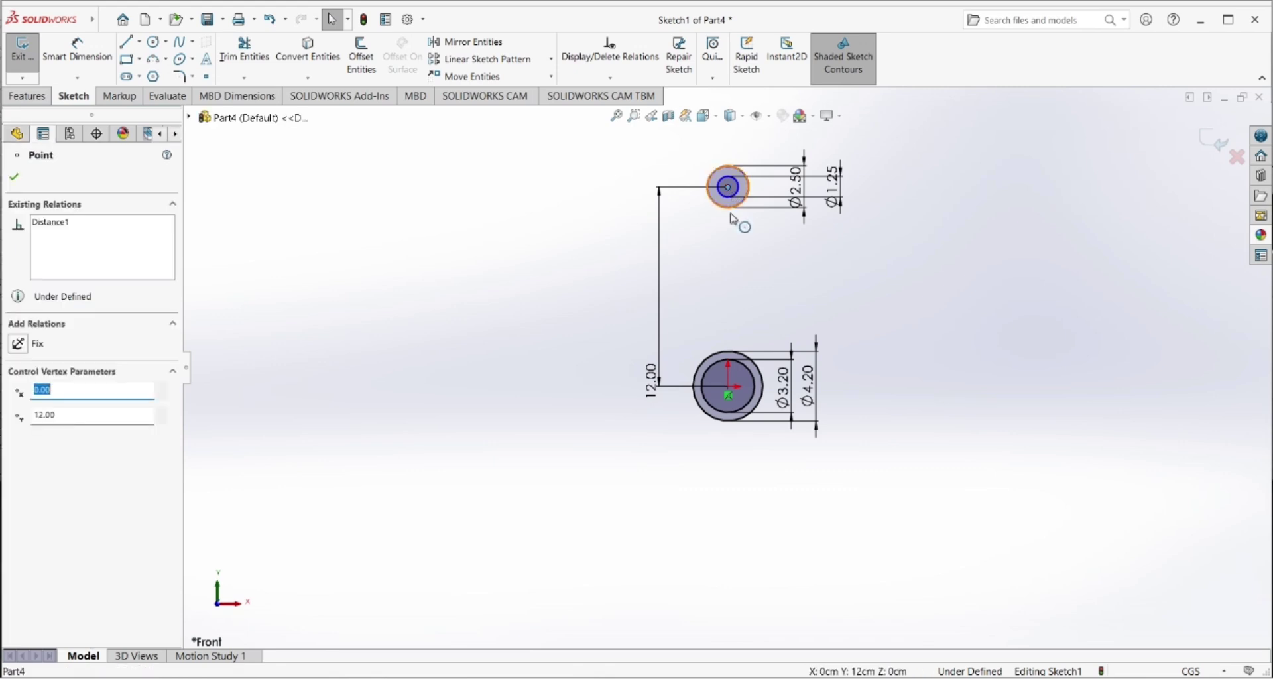
ctrl+click(727, 389)
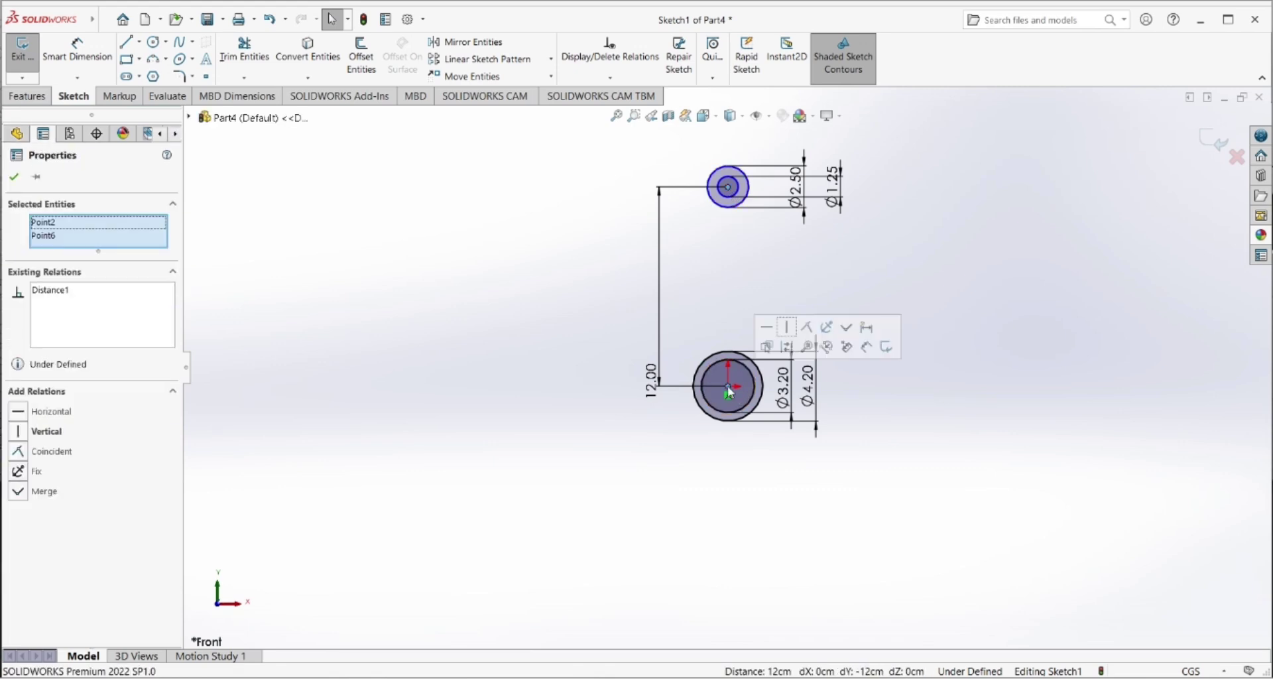
click(787, 327)
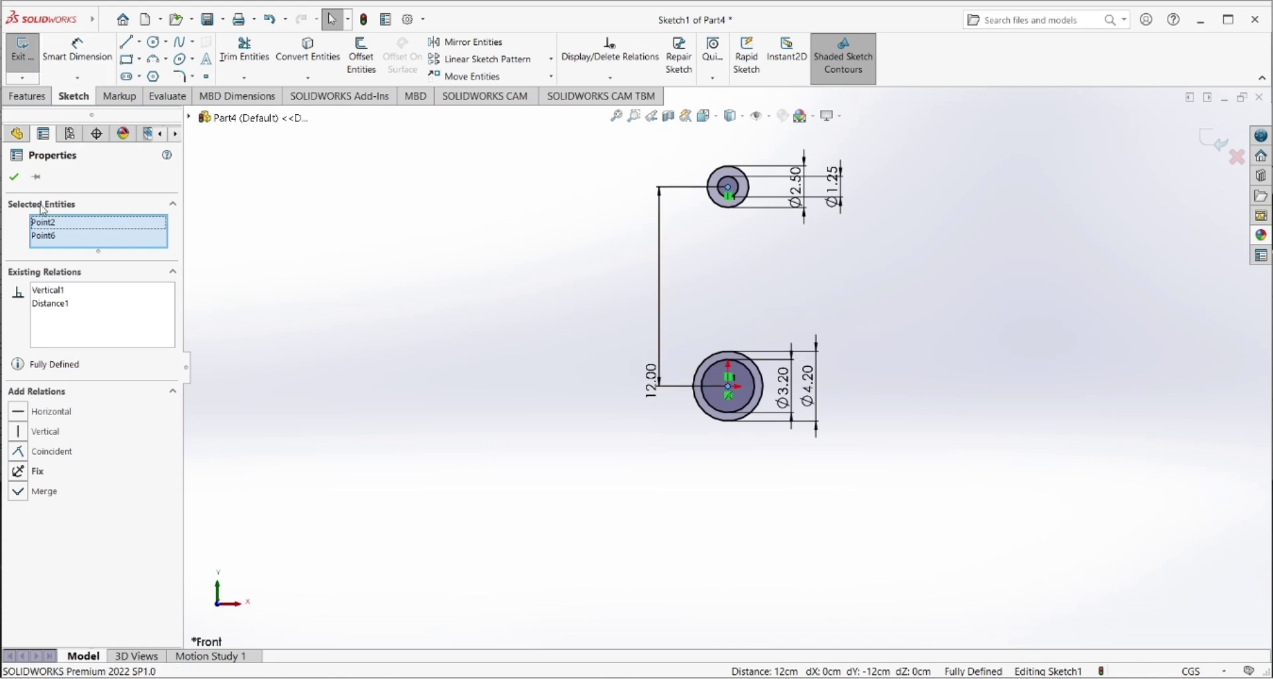
click(14, 177)
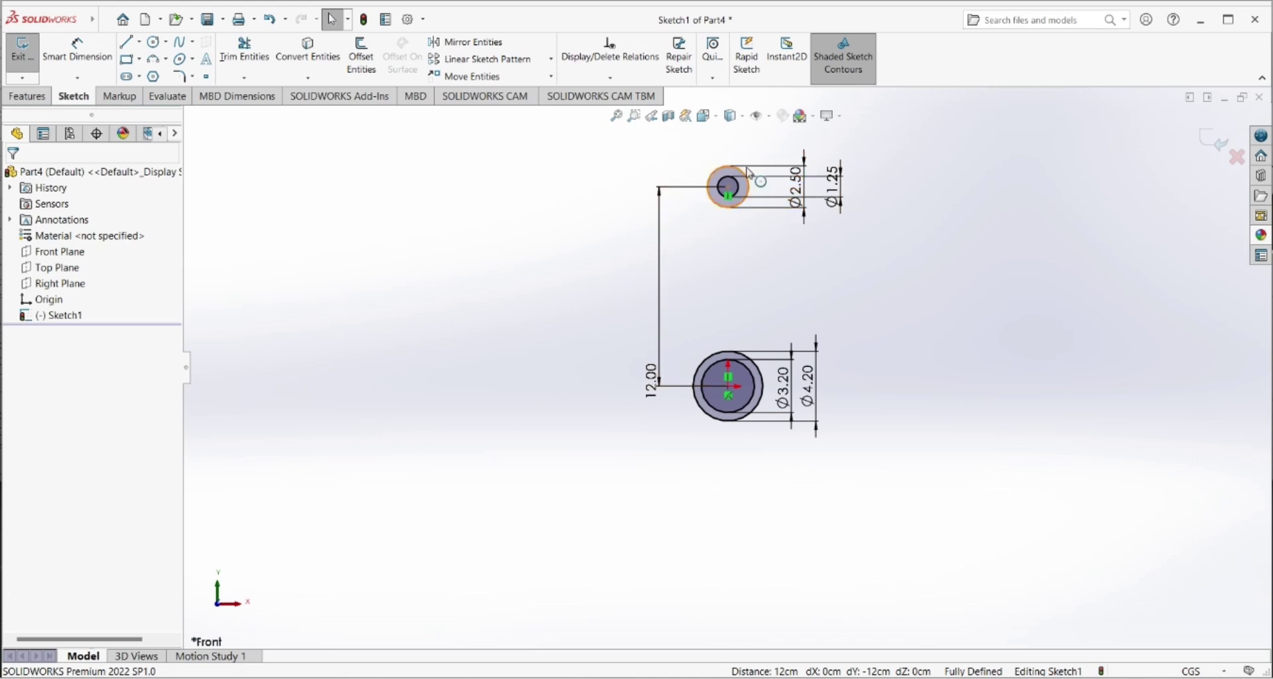
- Extrude Sketch1 2 cm with the Mid Plane end condition into two rings
click(26, 97)
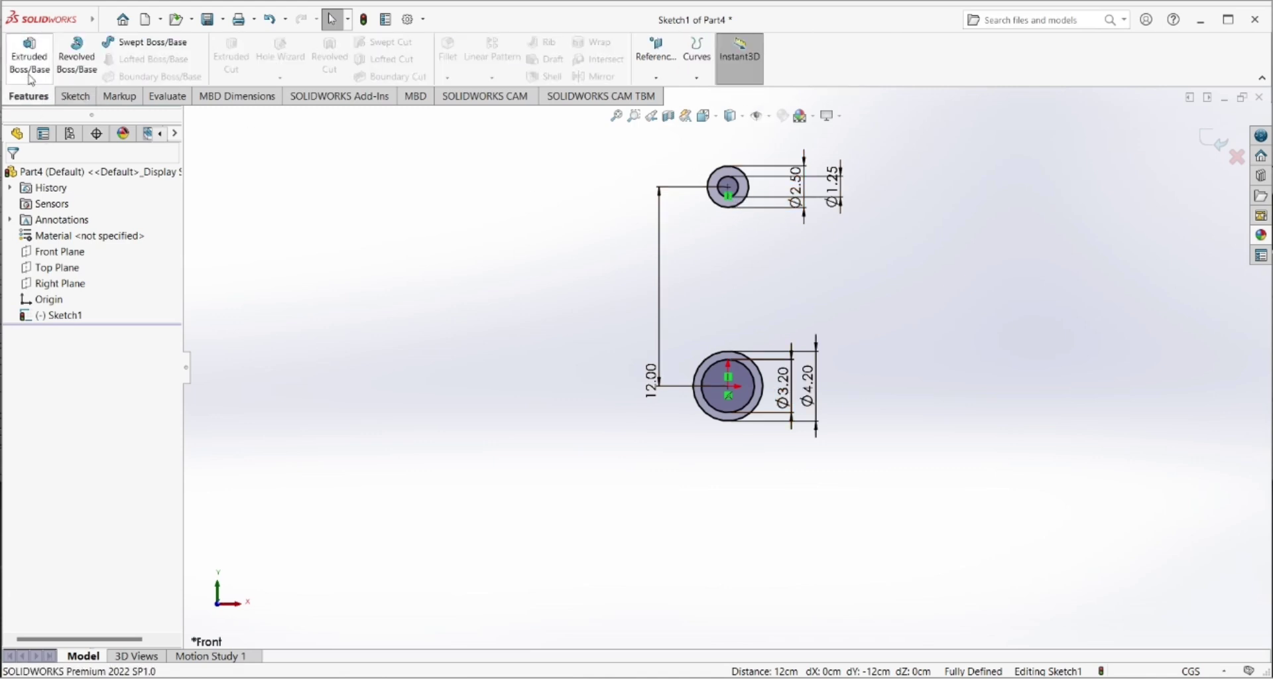
click(25, 64)
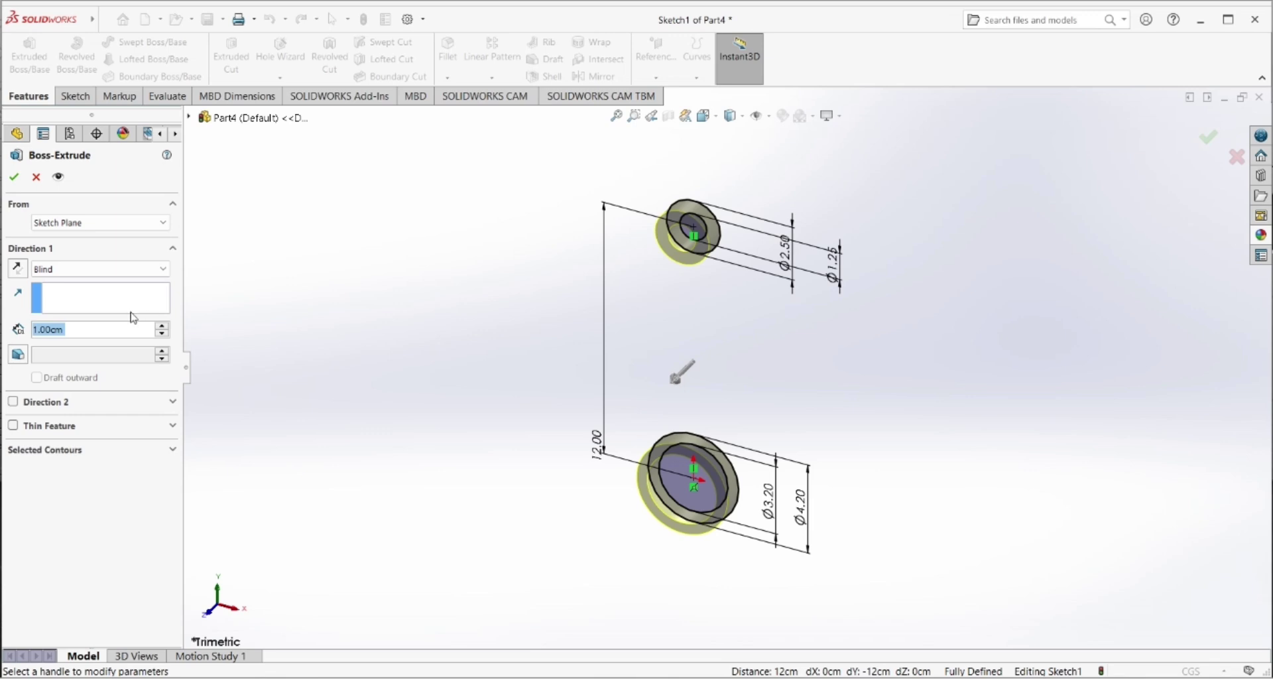
text(2)
key(Return)
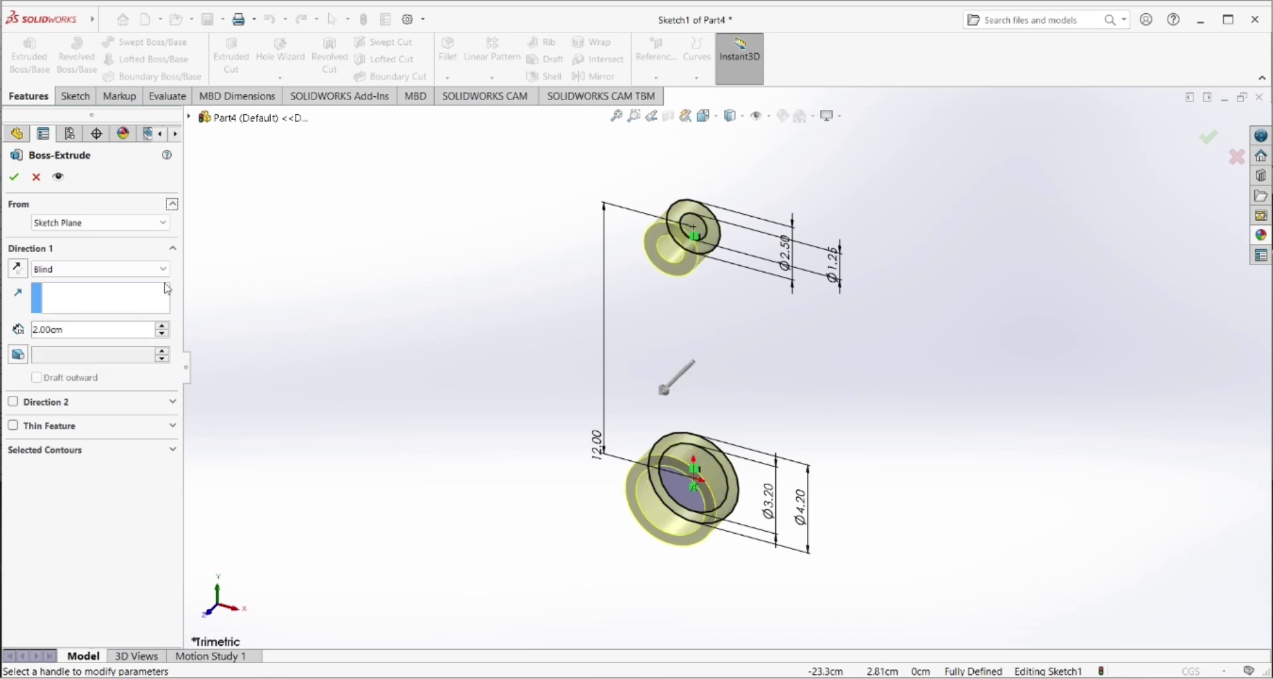
click(113, 268)
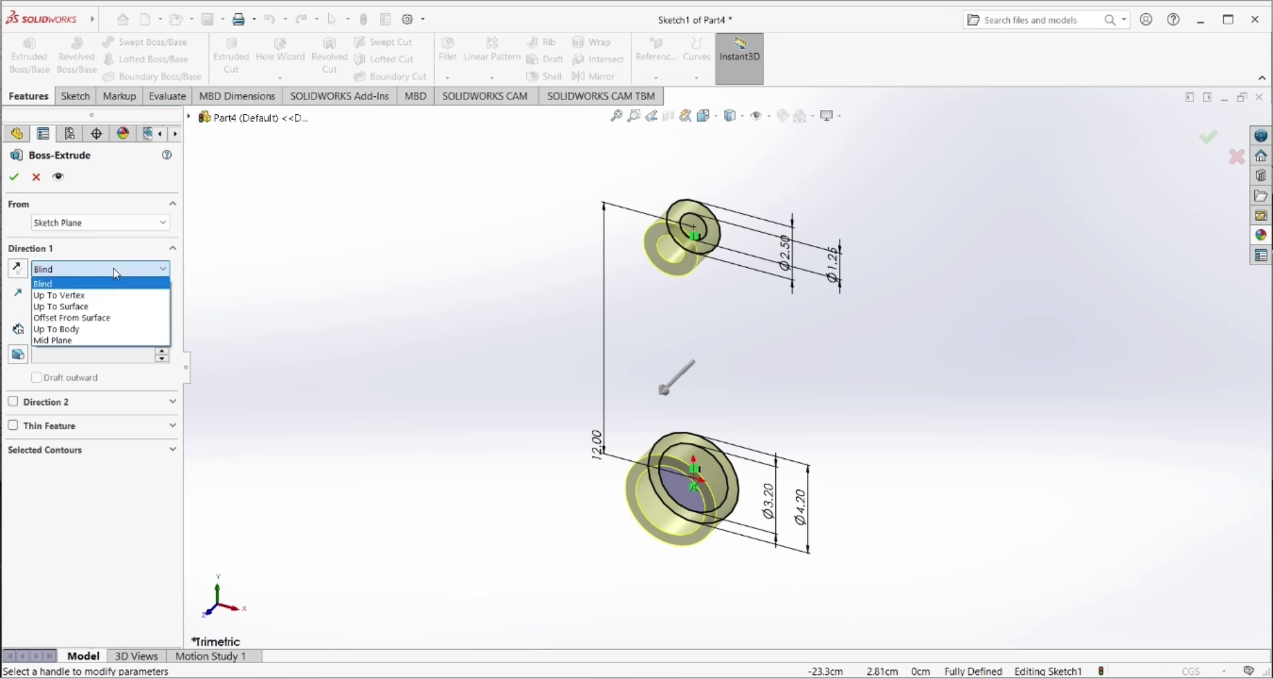
click(110, 341)
middle_drag(574, 288, 517, 277)
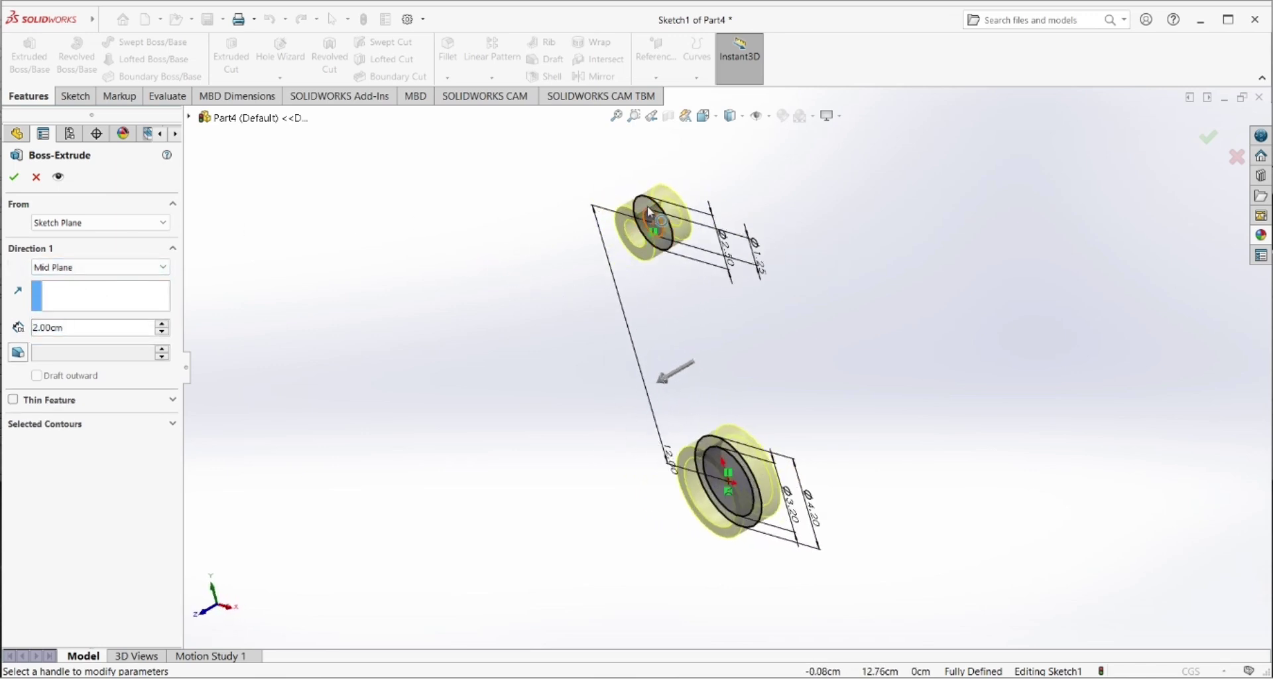
mouse_move(774, 450)
middle_down()
mouse_move(767, 356)
mouse_move(856, 374)
middle_up()
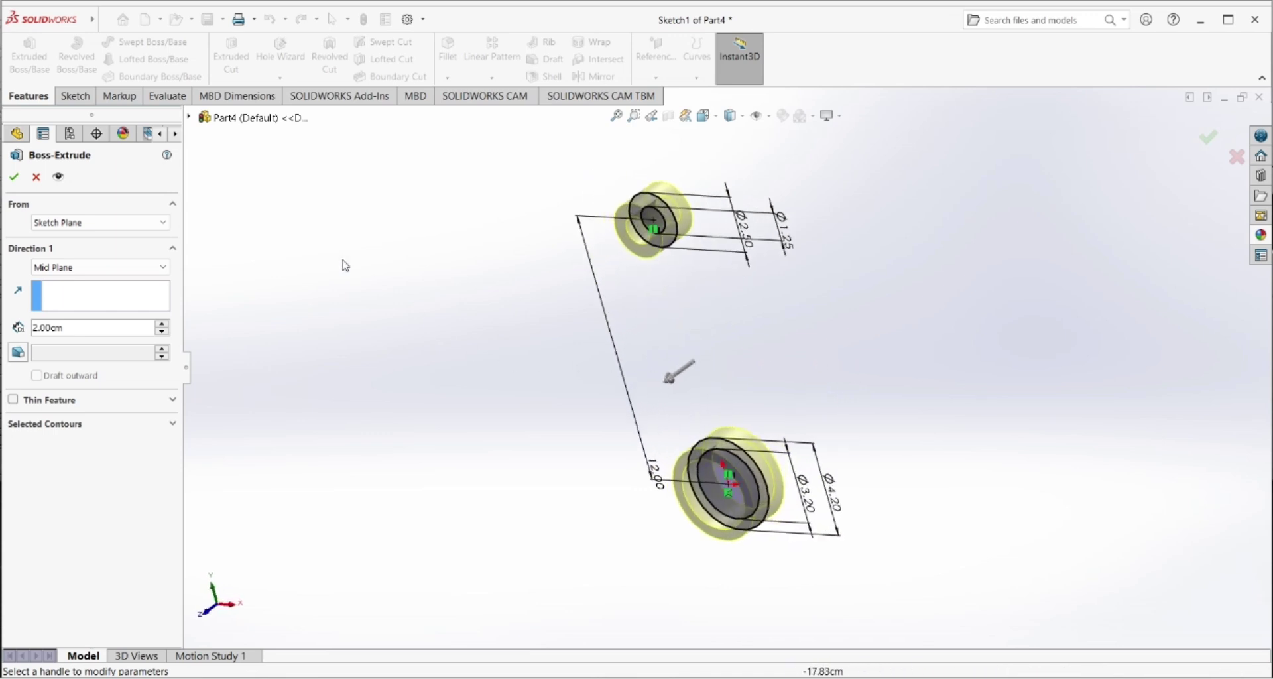
click(14, 177)
middle_drag(501, 274, 567, 206)
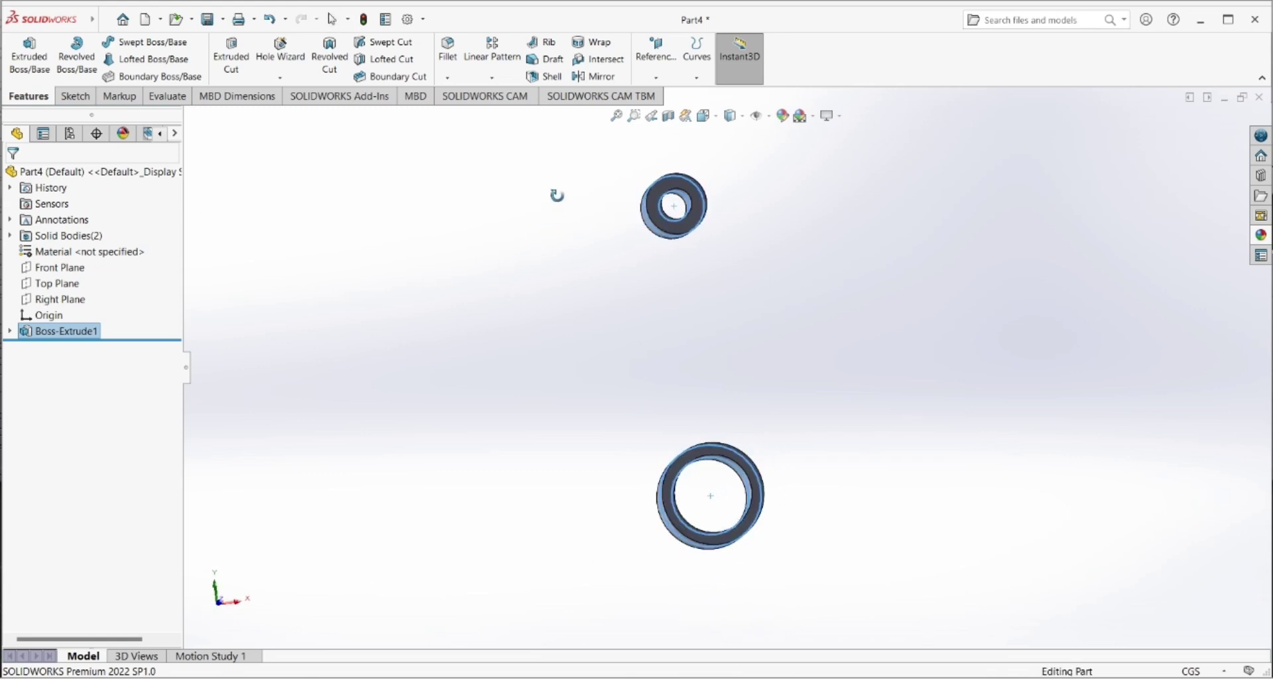
- Start a sketch on the Front Plane and convert the top and bottom ring edges into it
click(52, 269)
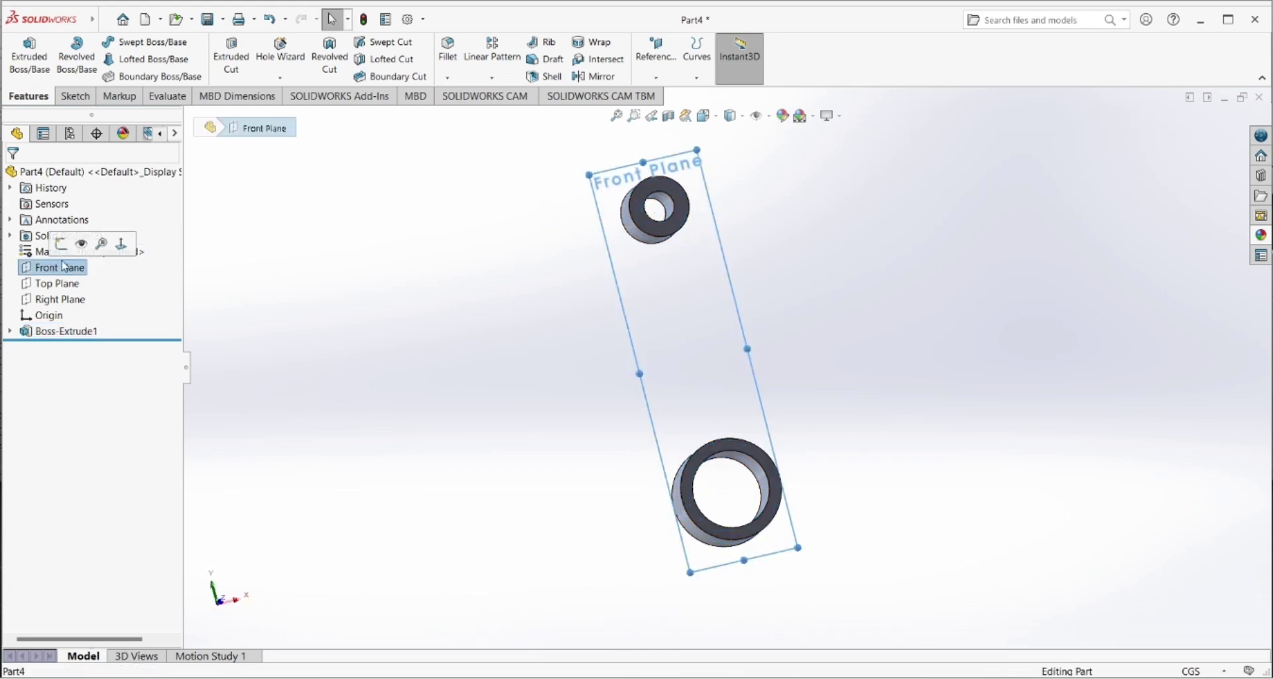
click(63, 247)
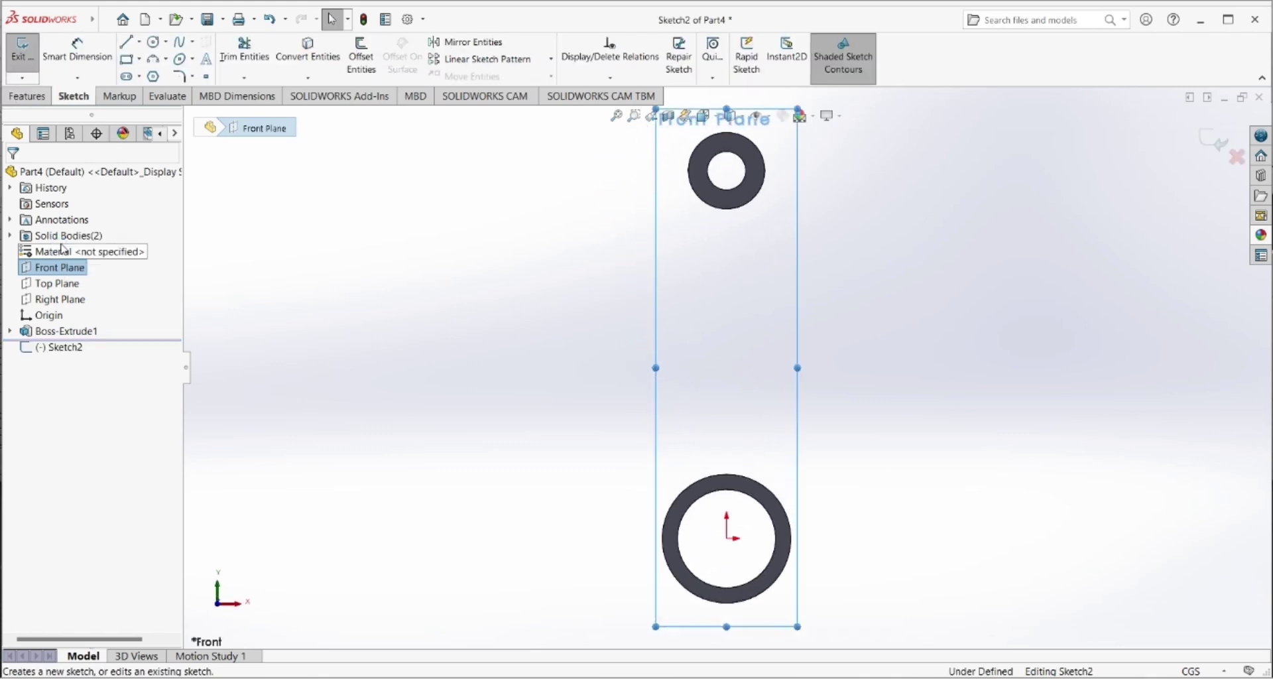
click(689, 179)
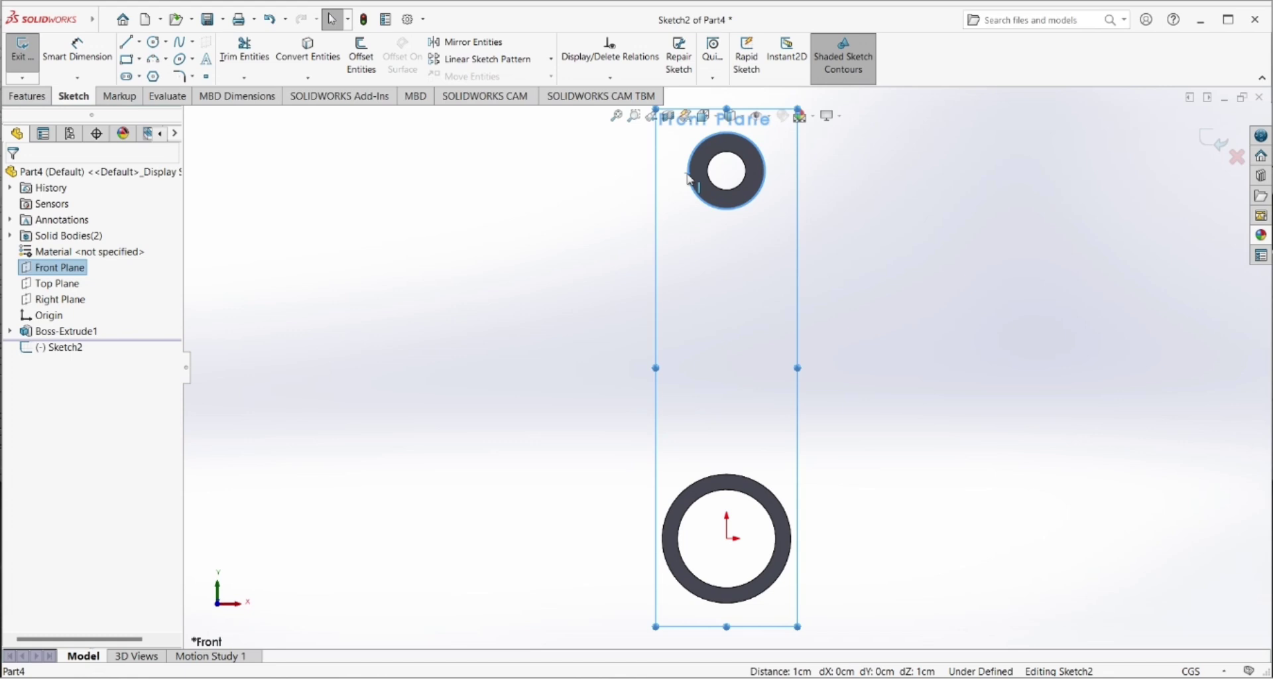
ctrl+click(686, 483)
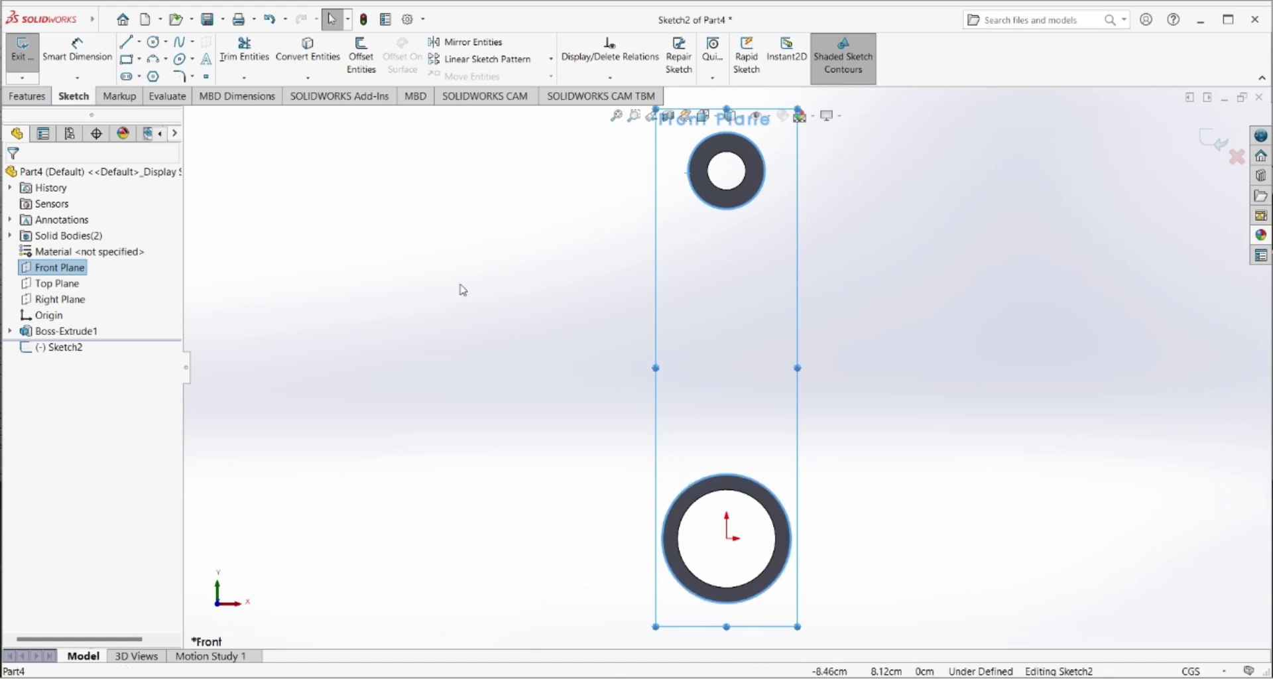
click(323, 57)
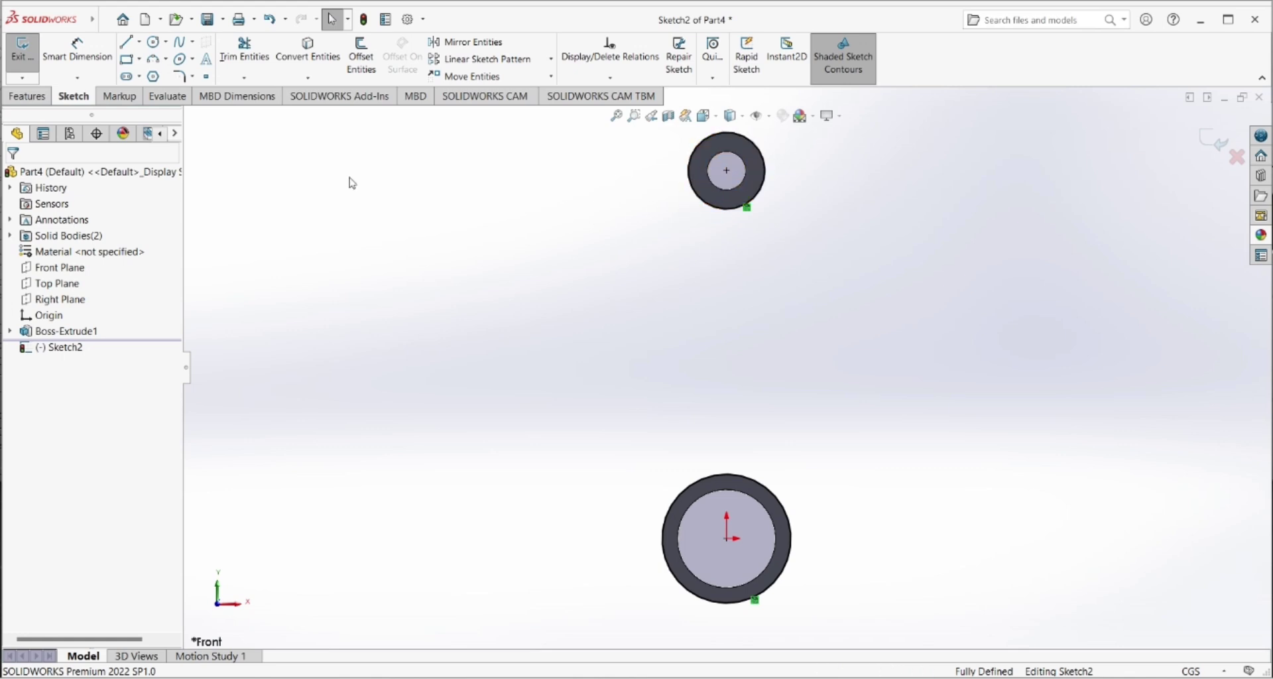
key(alt+f)
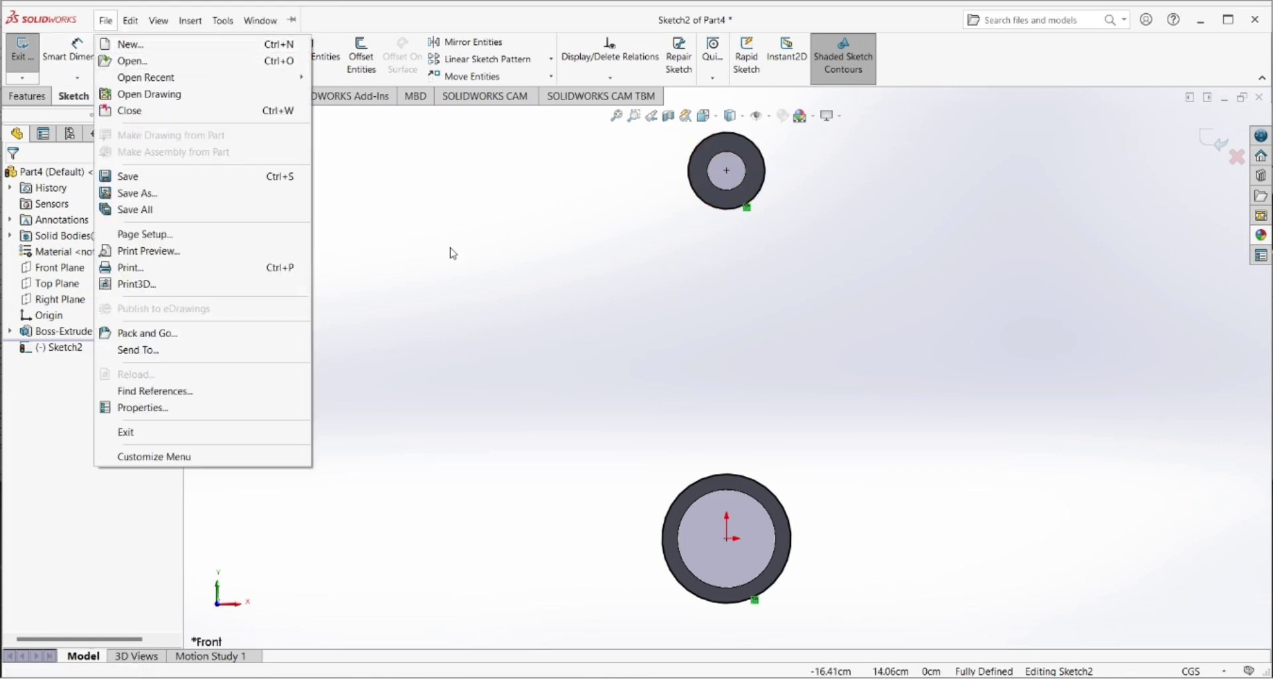
key(Escape)
click(269, 19)
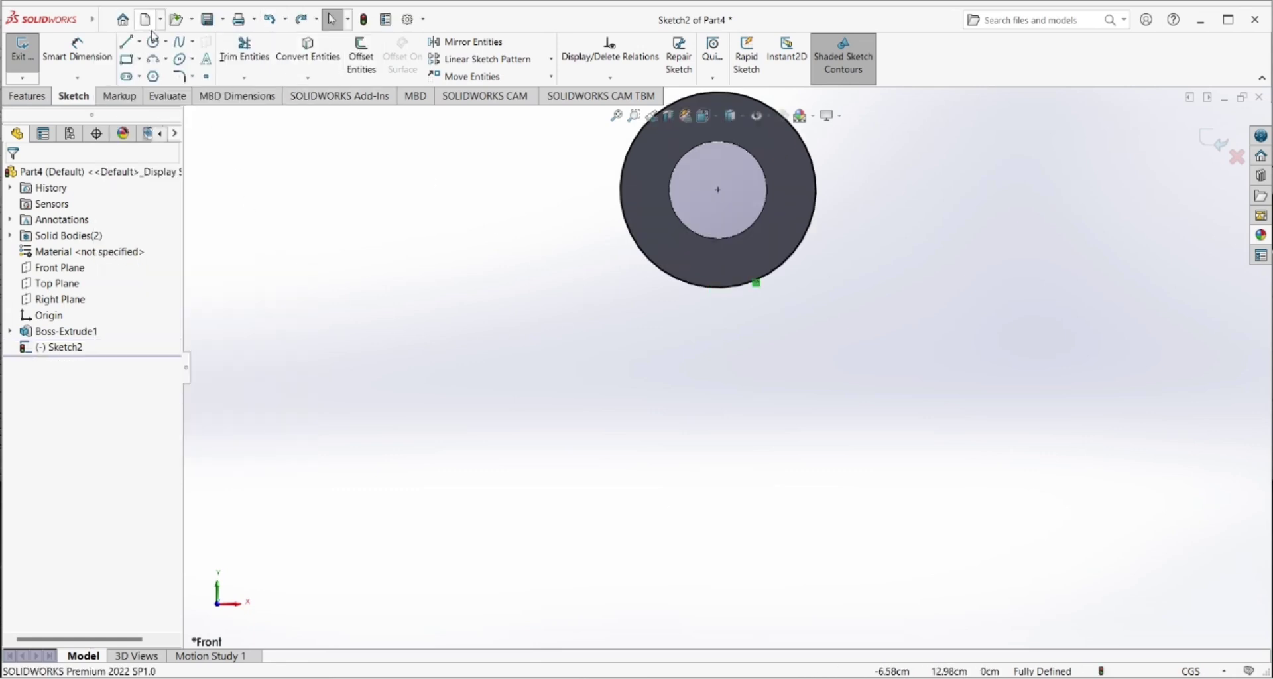
- Draw a vertical line through the circle centre and a second vertical line to its right
click(126, 43)
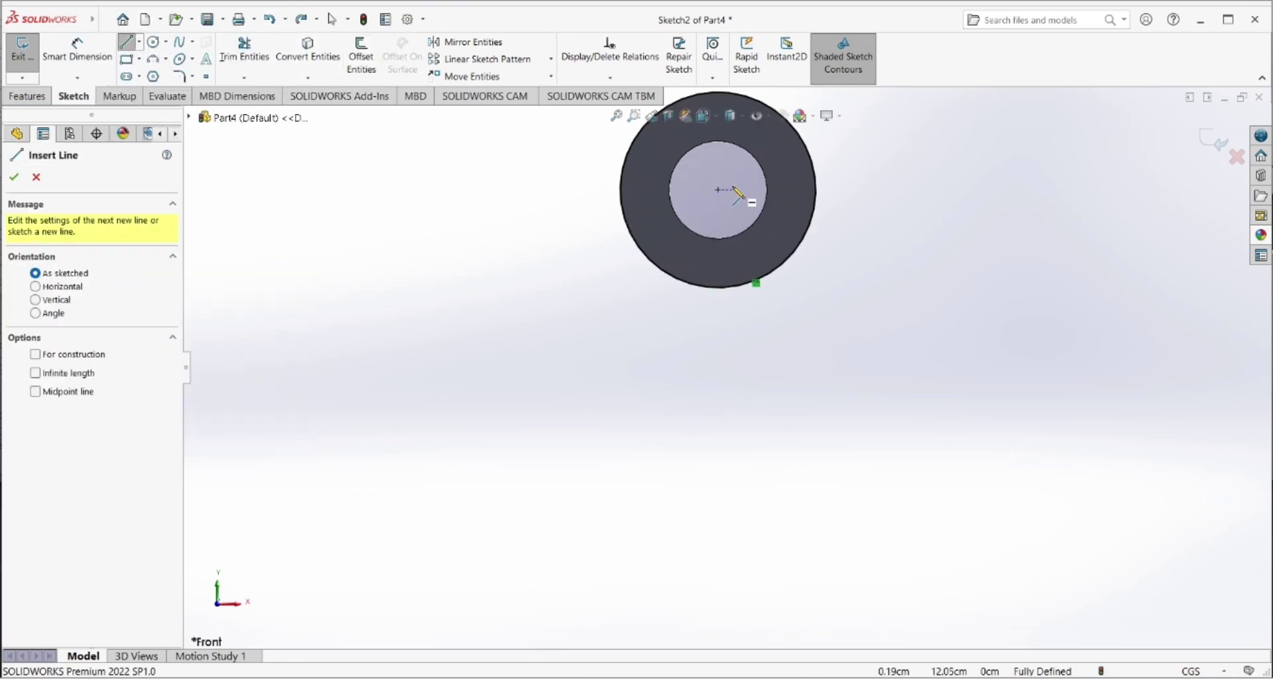
click(718, 190)
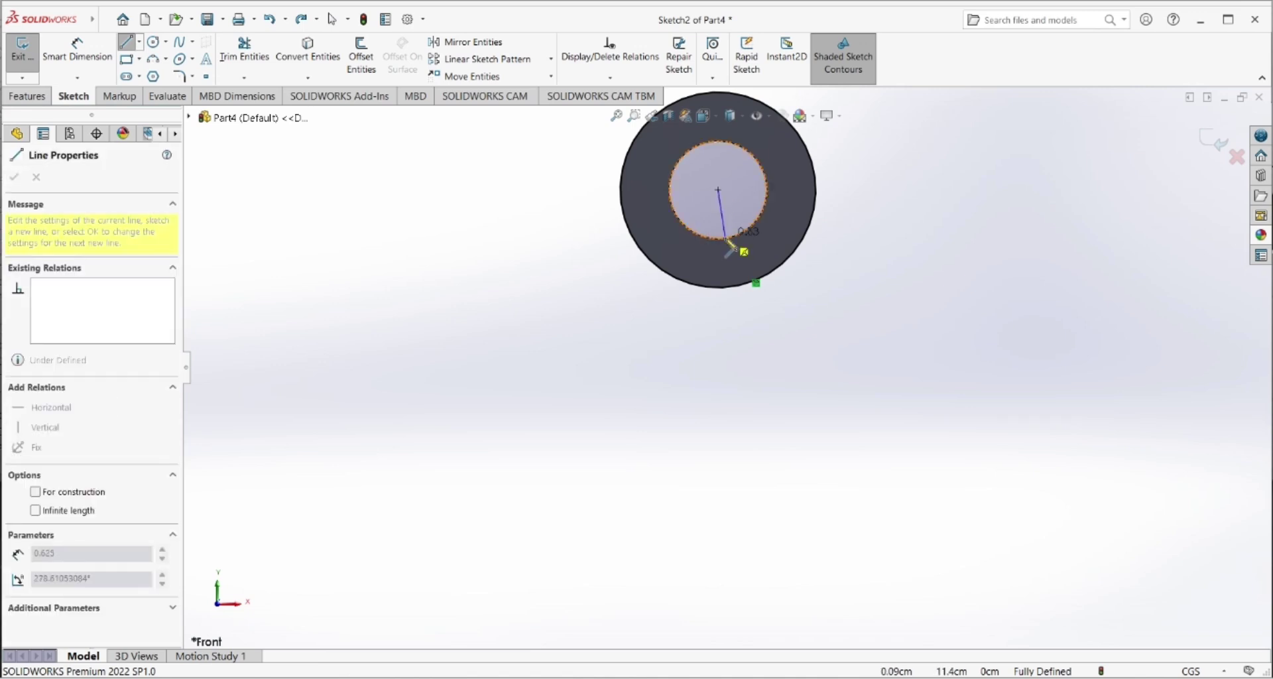
click(718, 369)
right_click(728, 366)
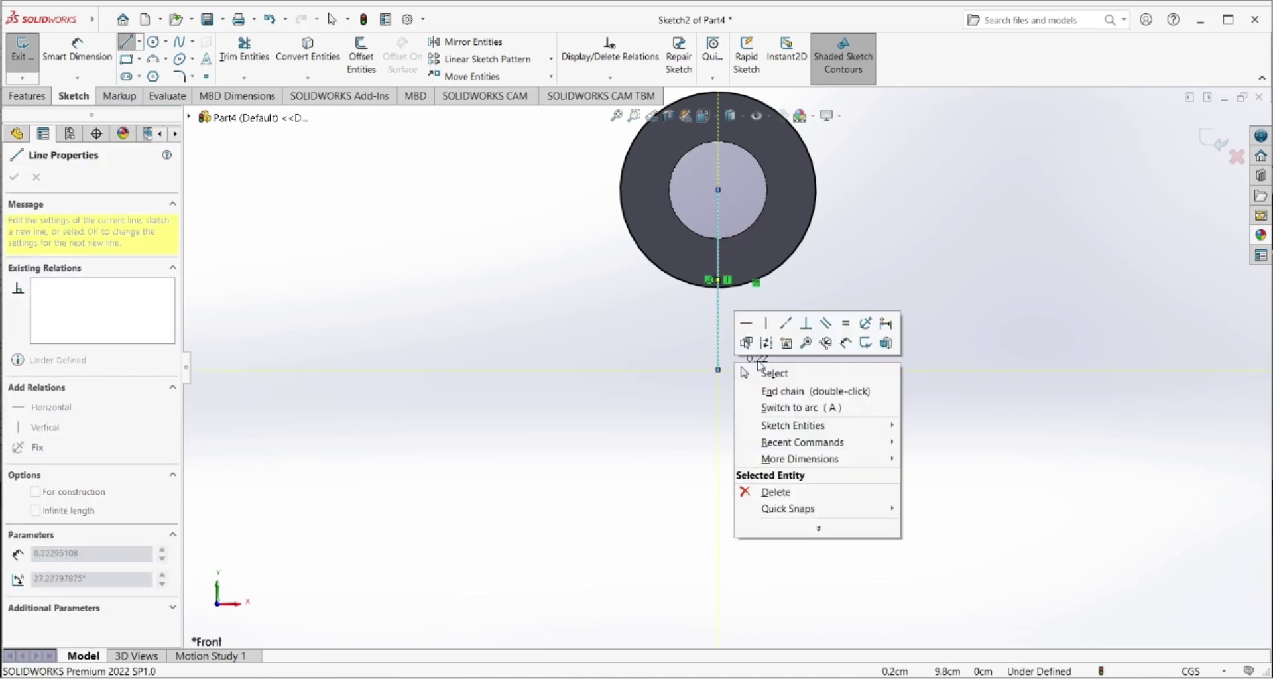
click(763, 373)
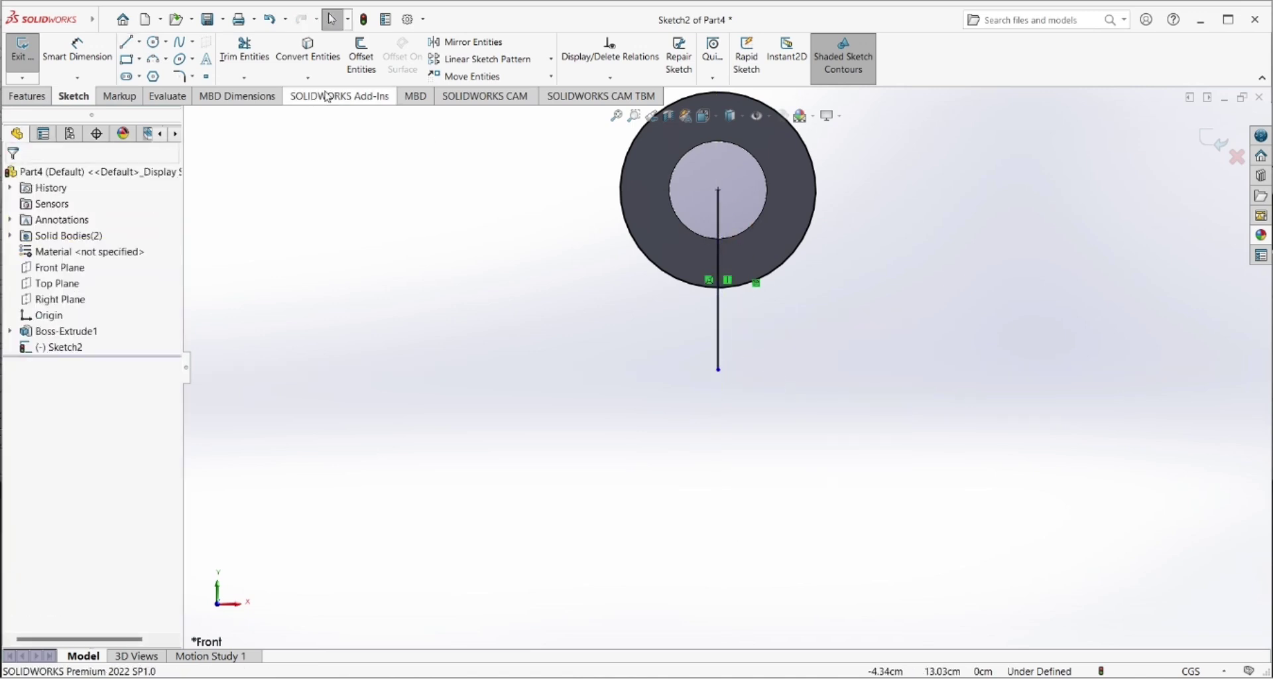
click(125, 43)
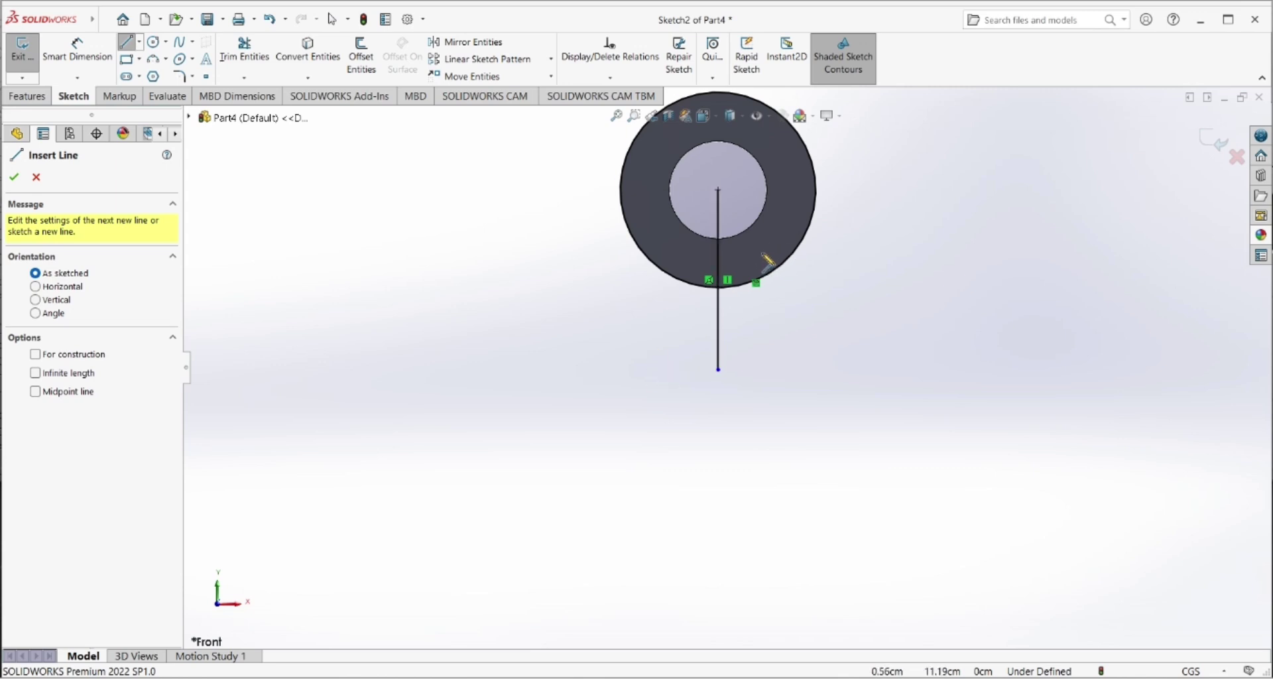
click(762, 255)
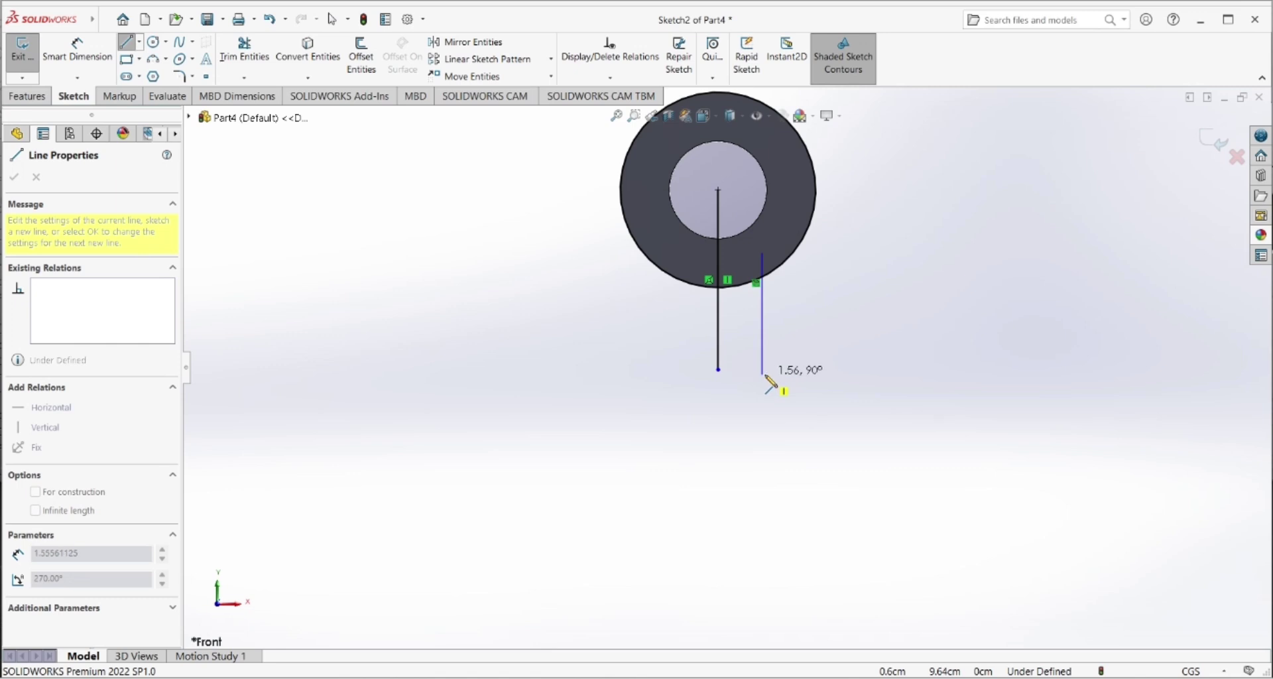
click(762, 369)
right_click(780, 378)
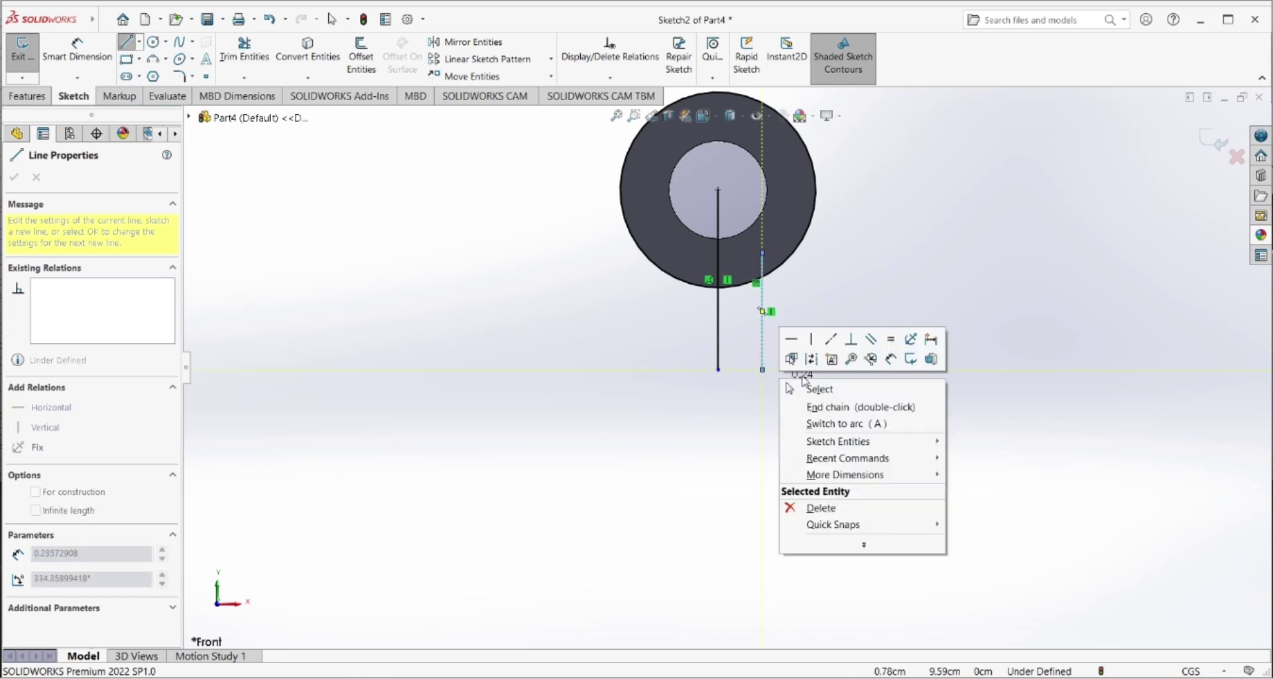
click(818, 390)
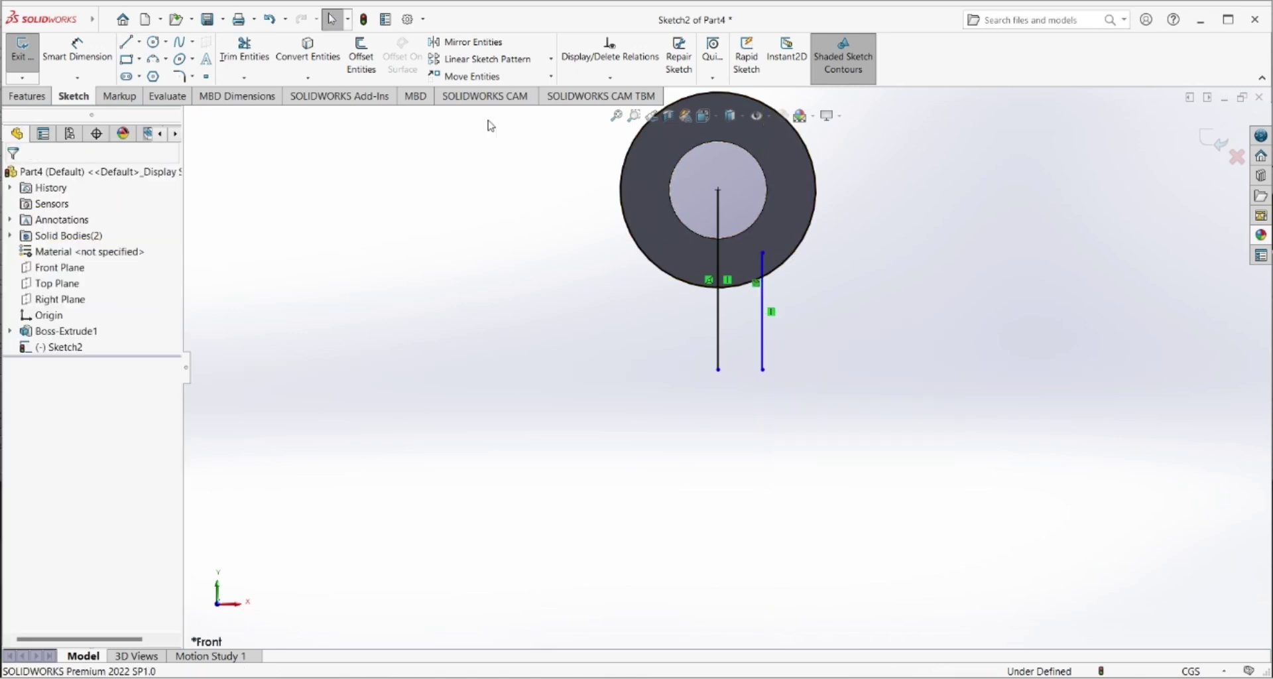
- Dimension the right vertical line 0.8 from the centre line
click(100, 56)
click(762, 307)
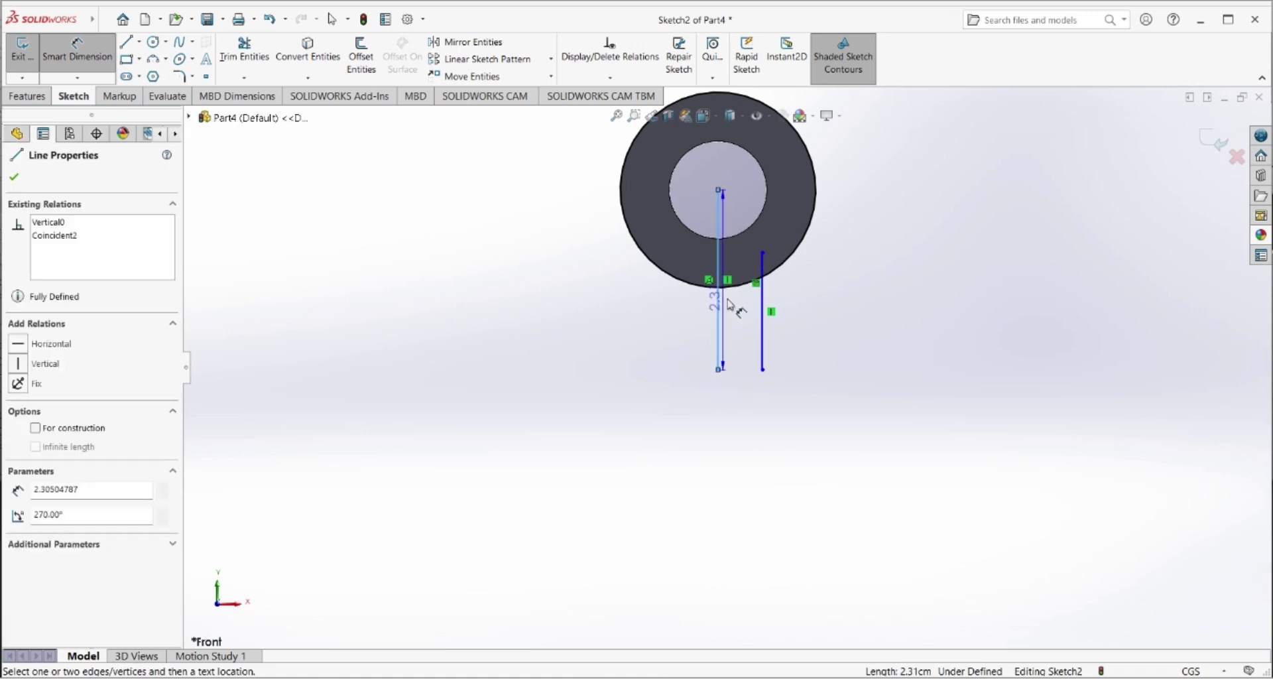
click(718, 318)
click(741, 322)
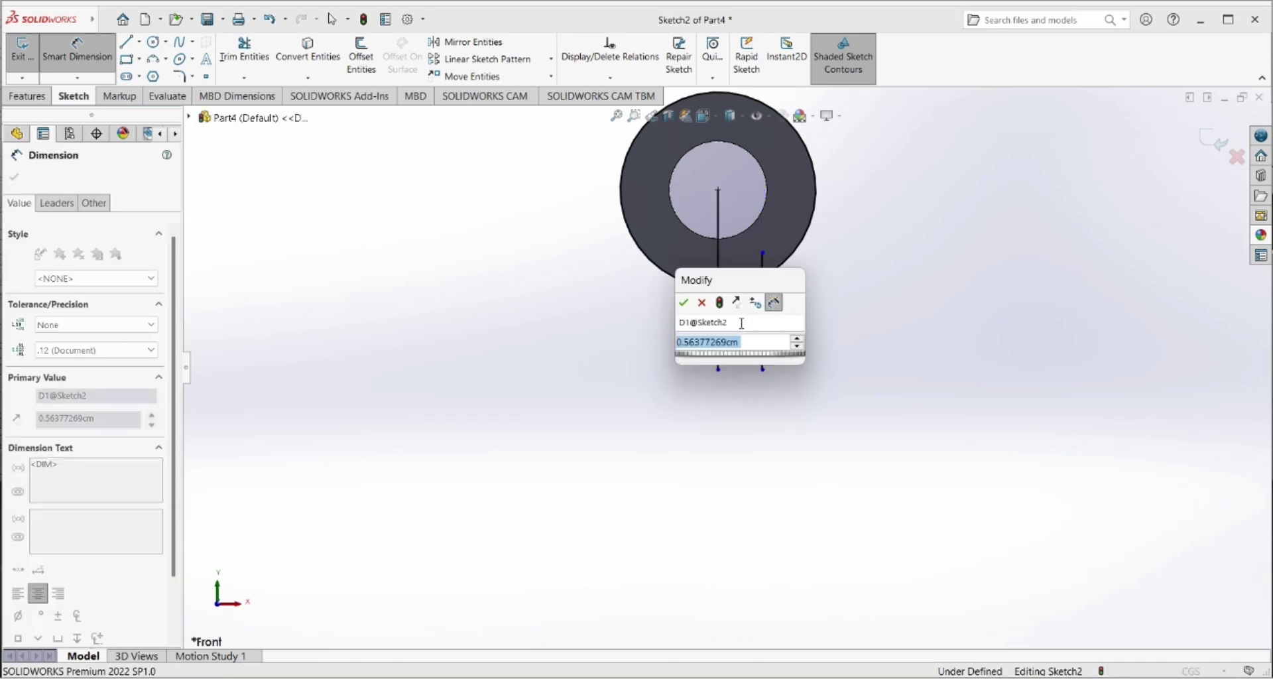
text(0.8)
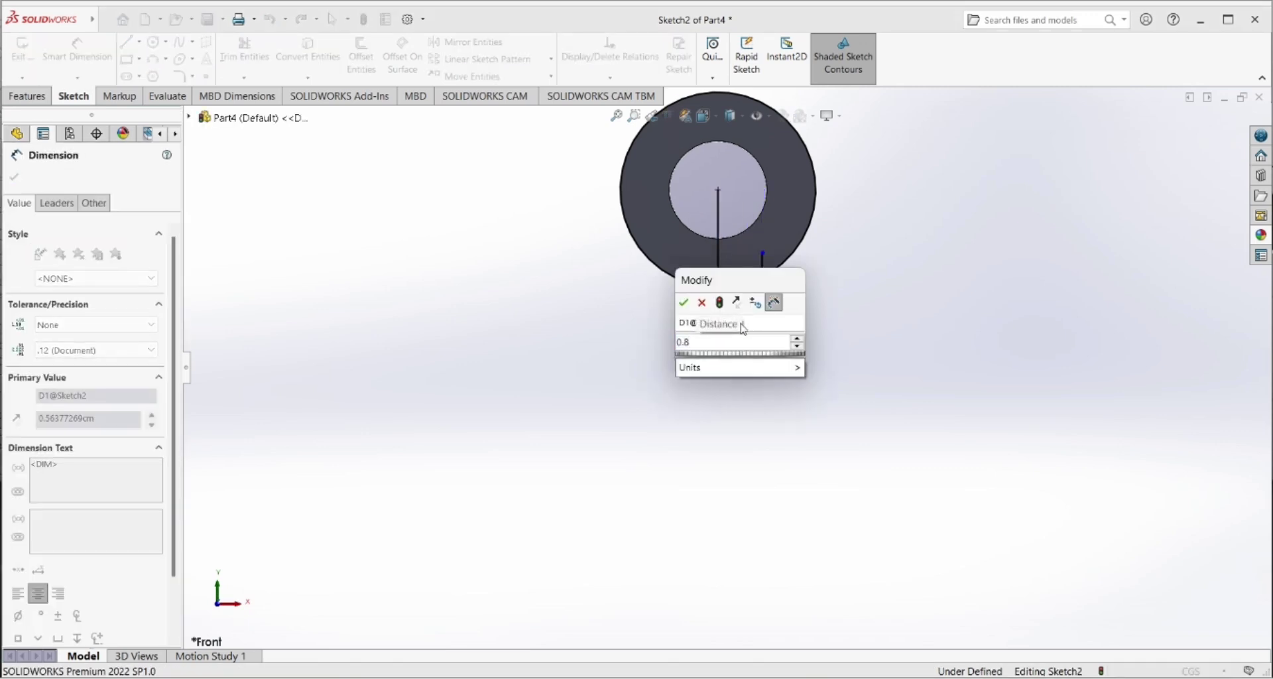
key(Return)
click(20, 170)
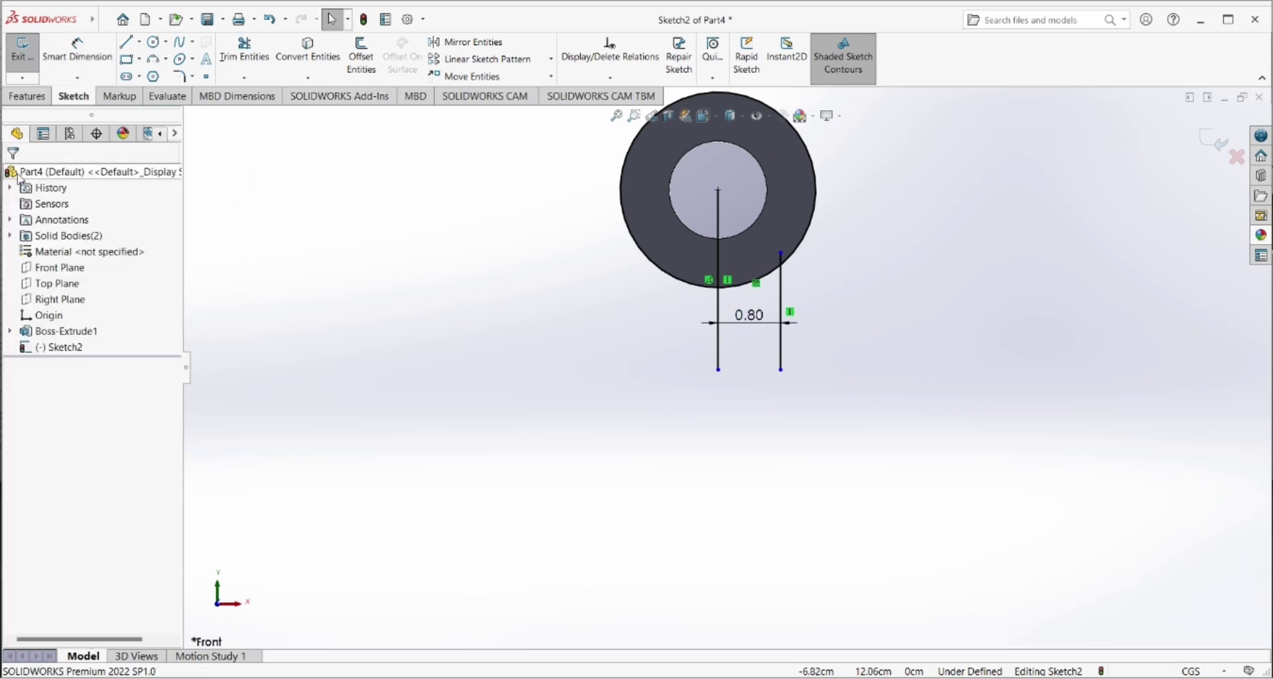
- Trim the right line's top back to the circle edge
click(244, 50)
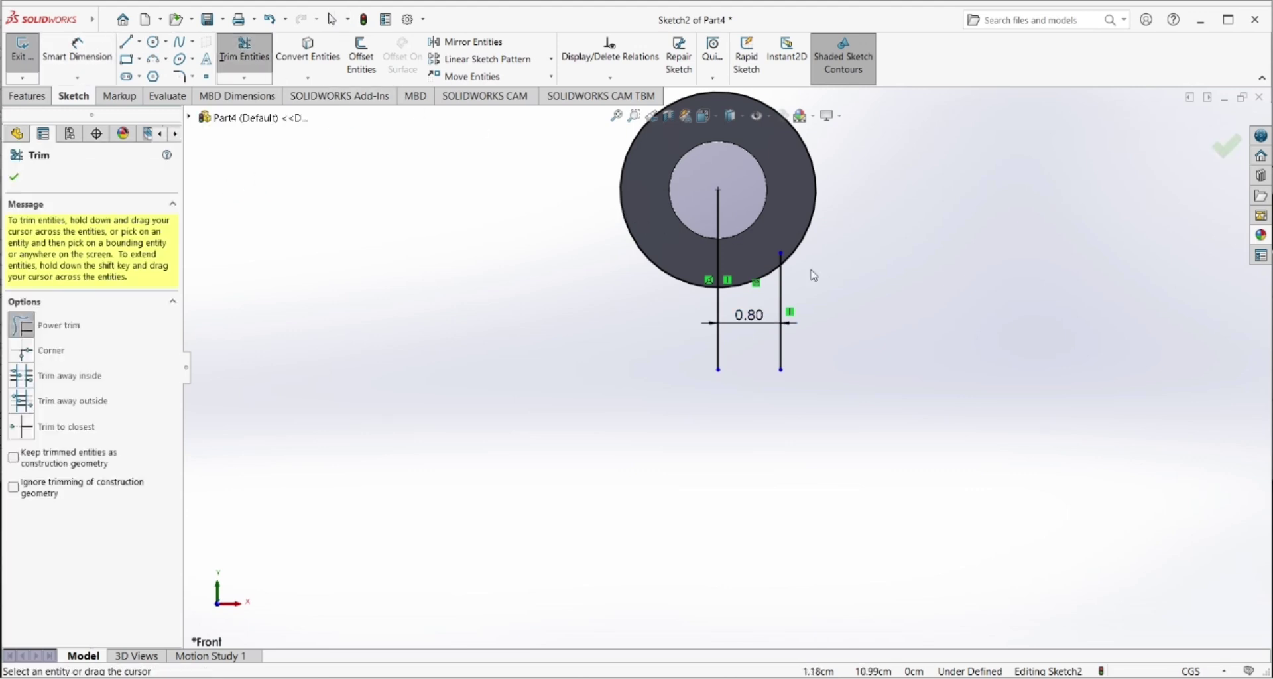
scroll(813, 274, down, 2)
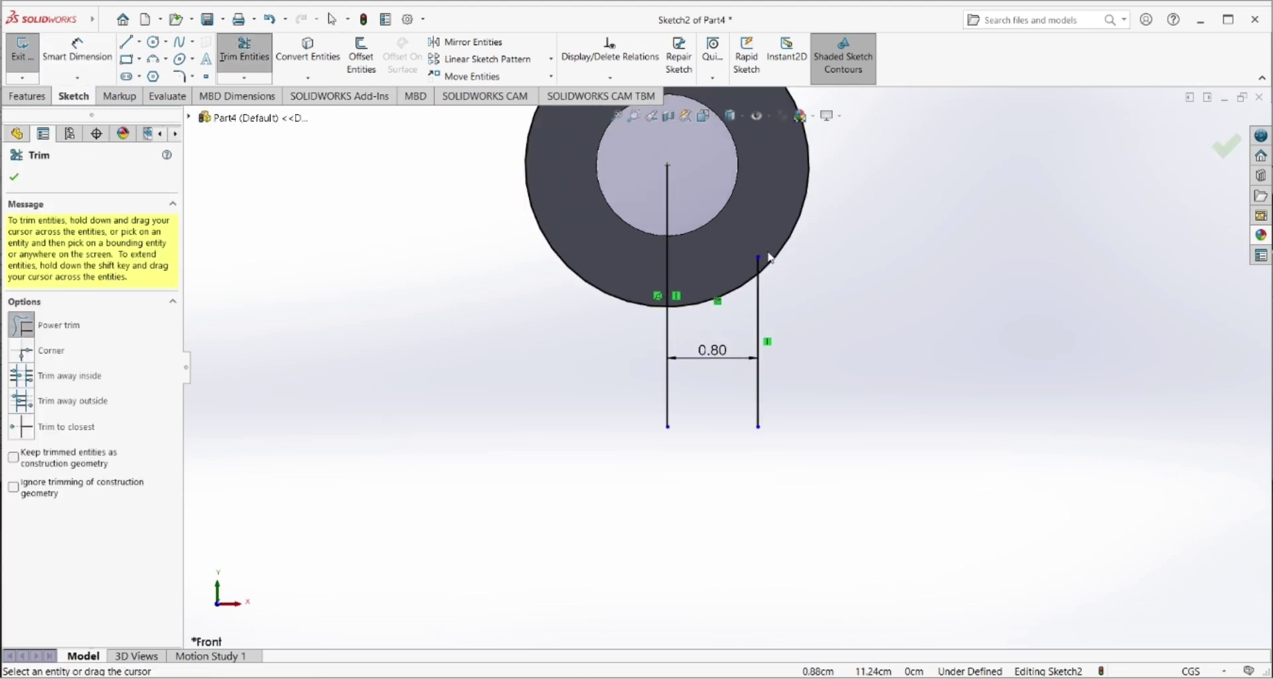
drag(764, 260, 753, 261)
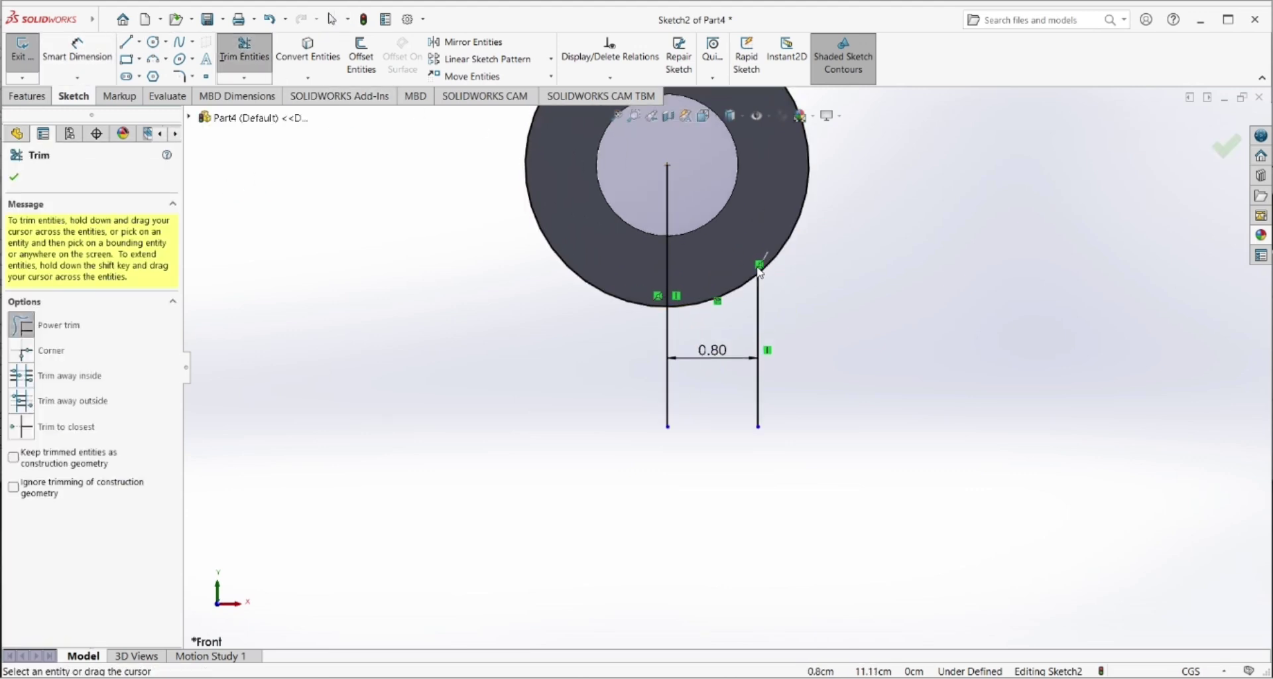
click(14, 177)
scroll(795, 332, down, 3)
scroll(795, 332, up, 5)
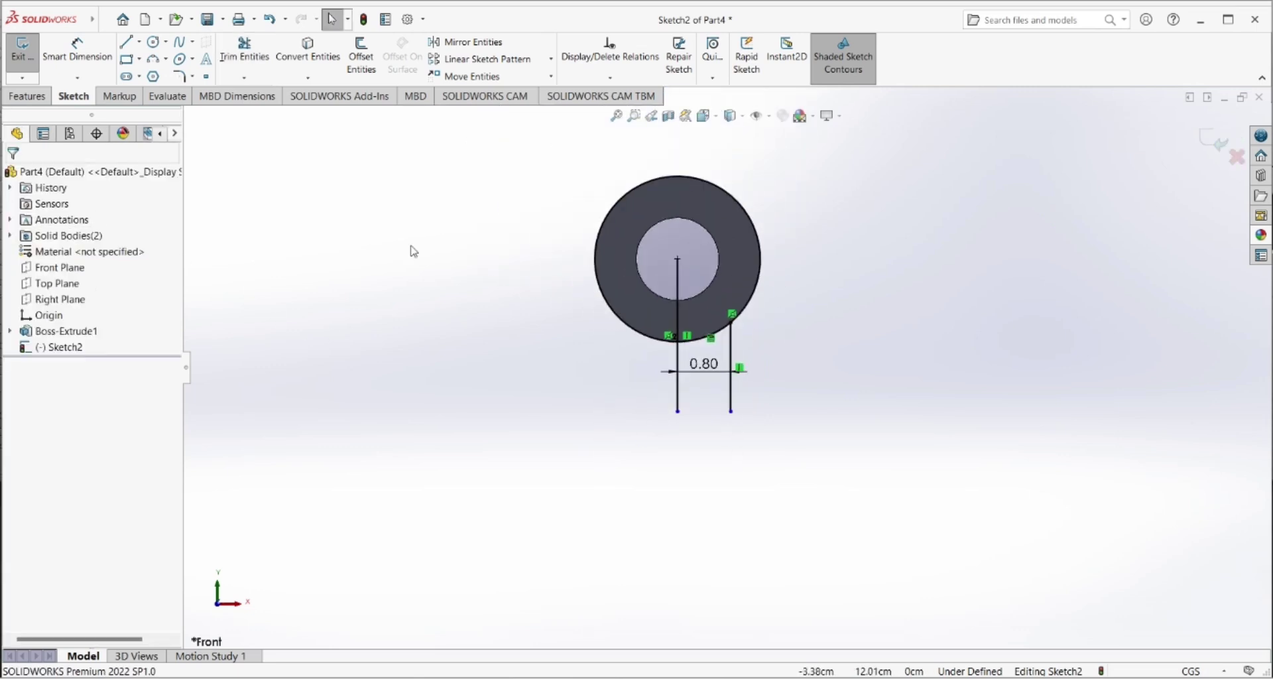
- Dimension the right vertical line's length to 3.5
click(77, 47)
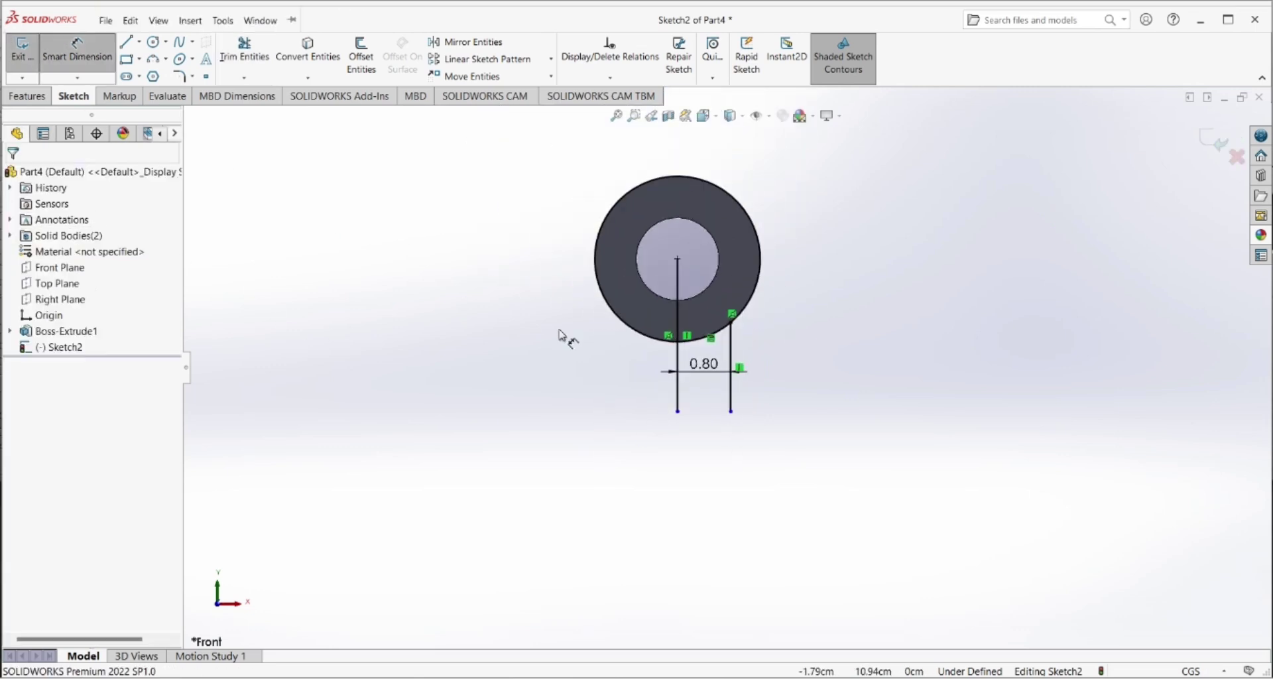
click(734, 338)
click(850, 367)
text(3.)
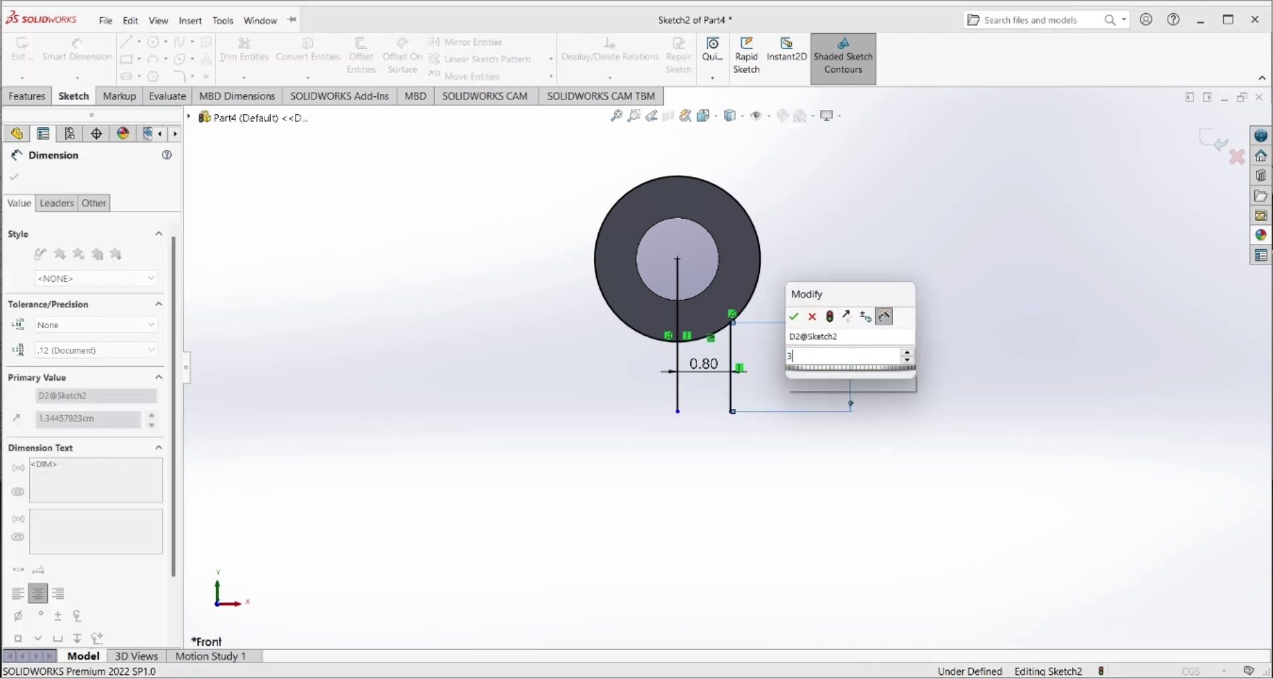
text(5)
key(Return)
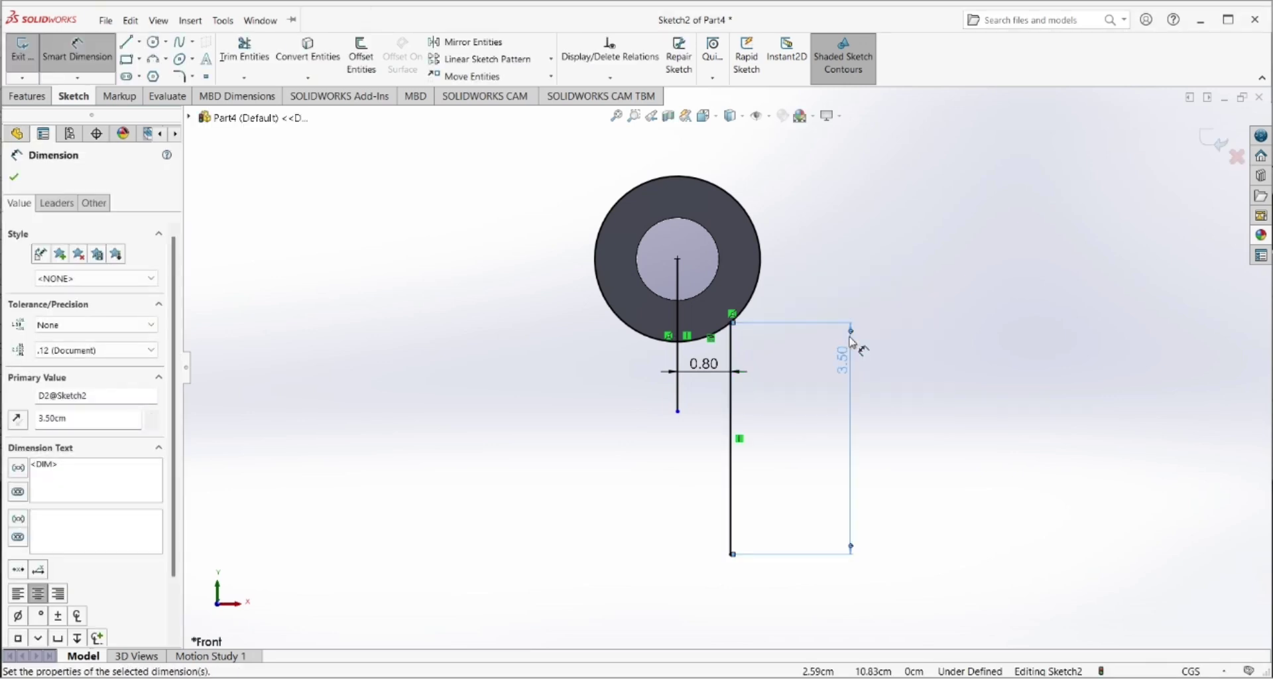
scroll(902, 395, down, 2)
scroll(932, 418, up, 5)
scroll(928, 511, up, 3)
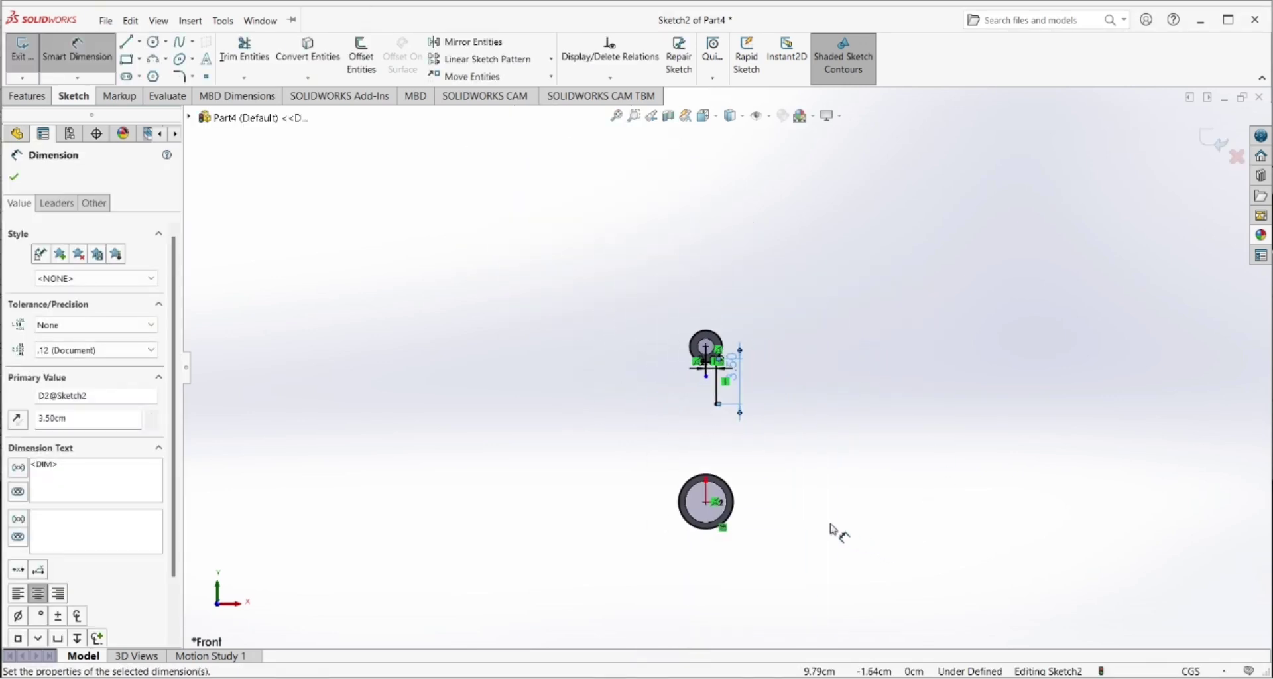
scroll(816, 530, down, 3)
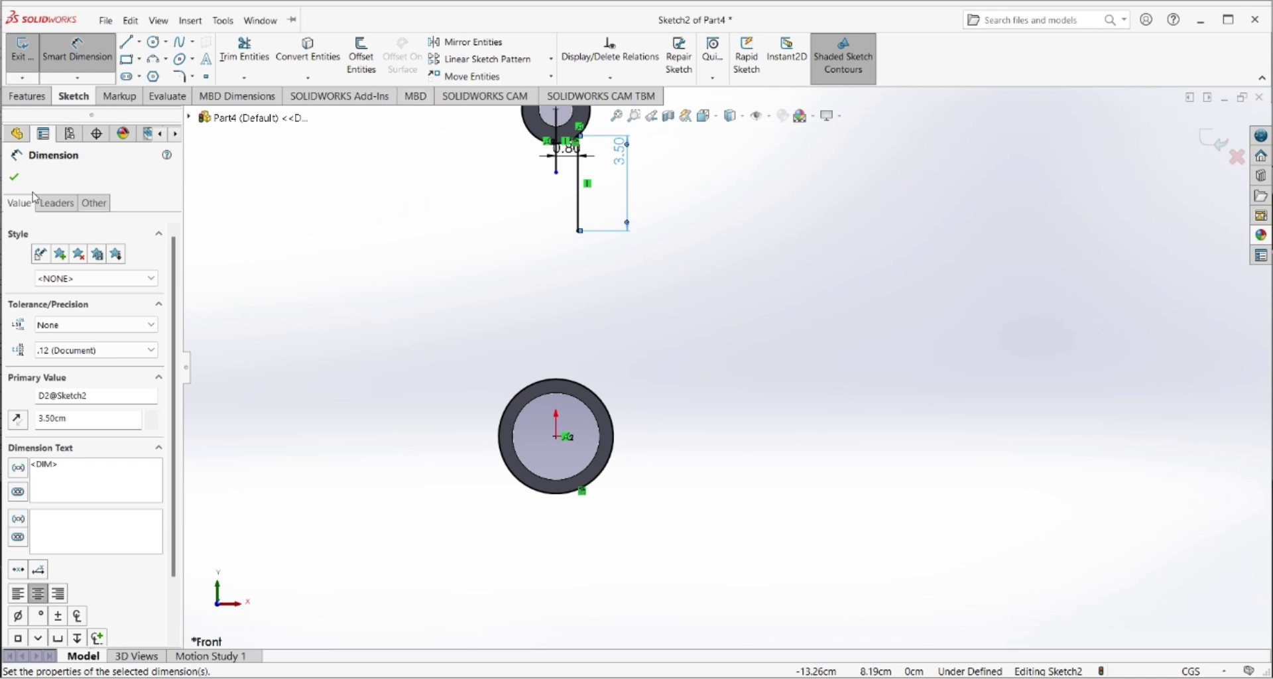
- Draw a tangent arc from the line's lower end to the lower circle's right edge
click(14, 176)
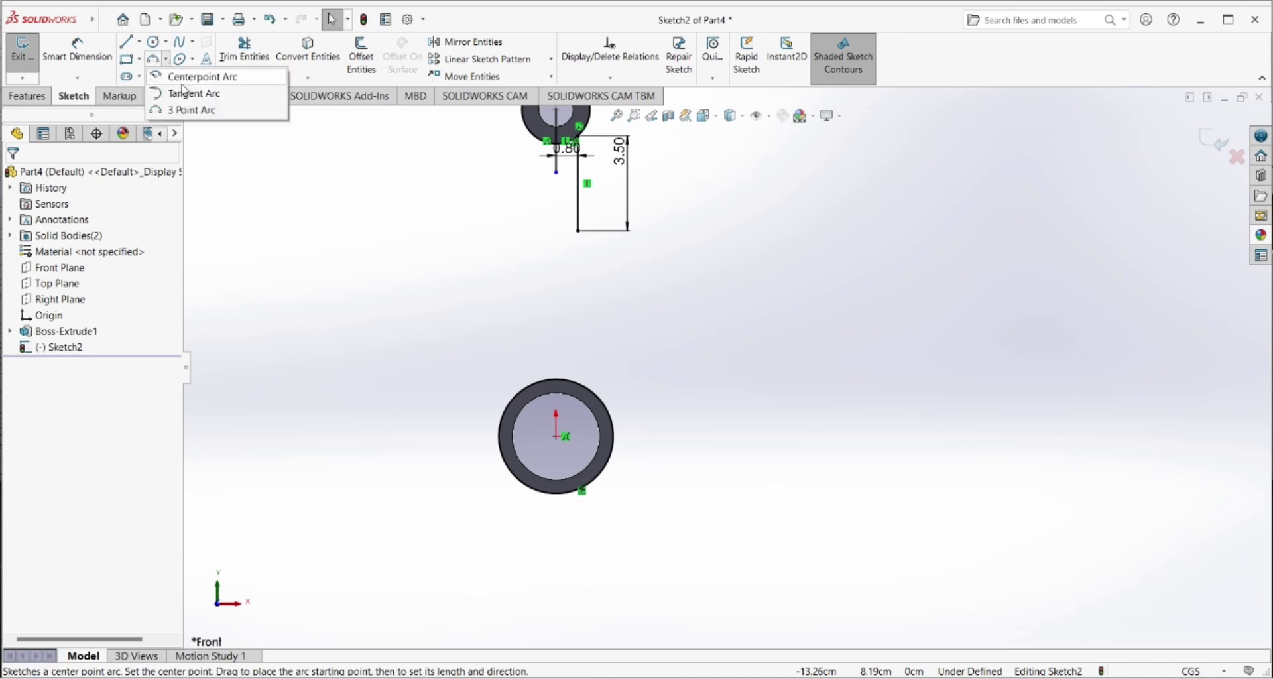
click(193, 94)
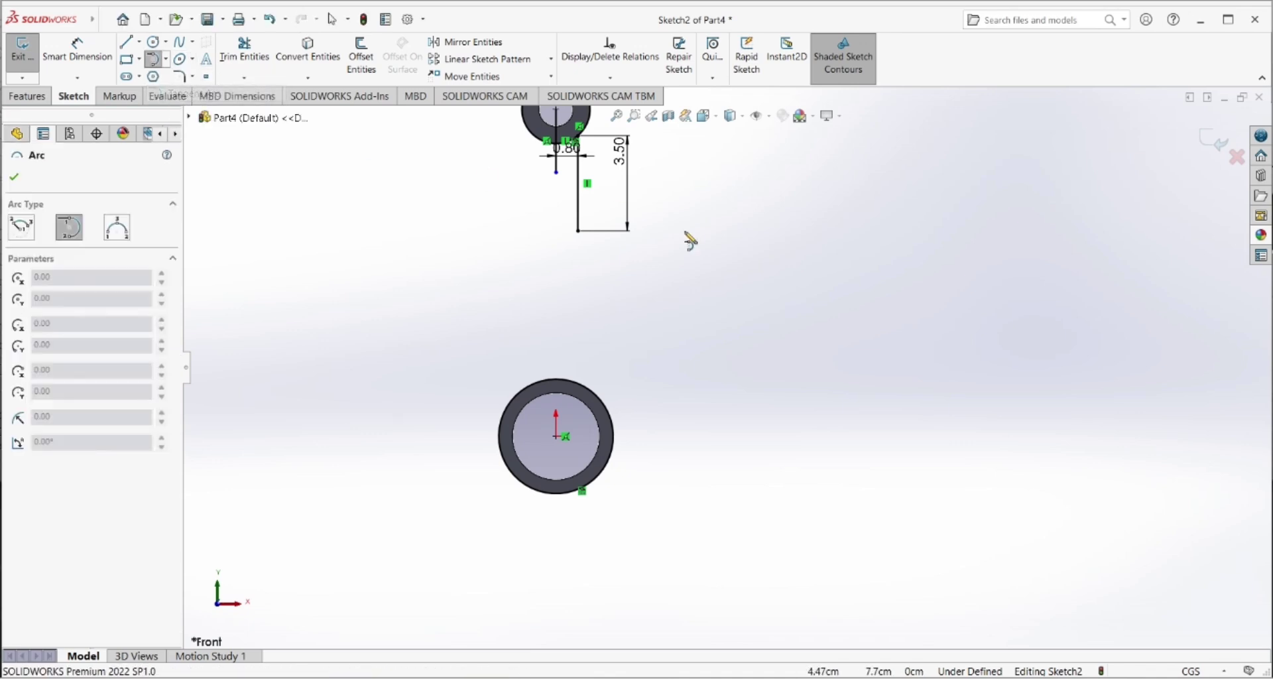
click(578, 232)
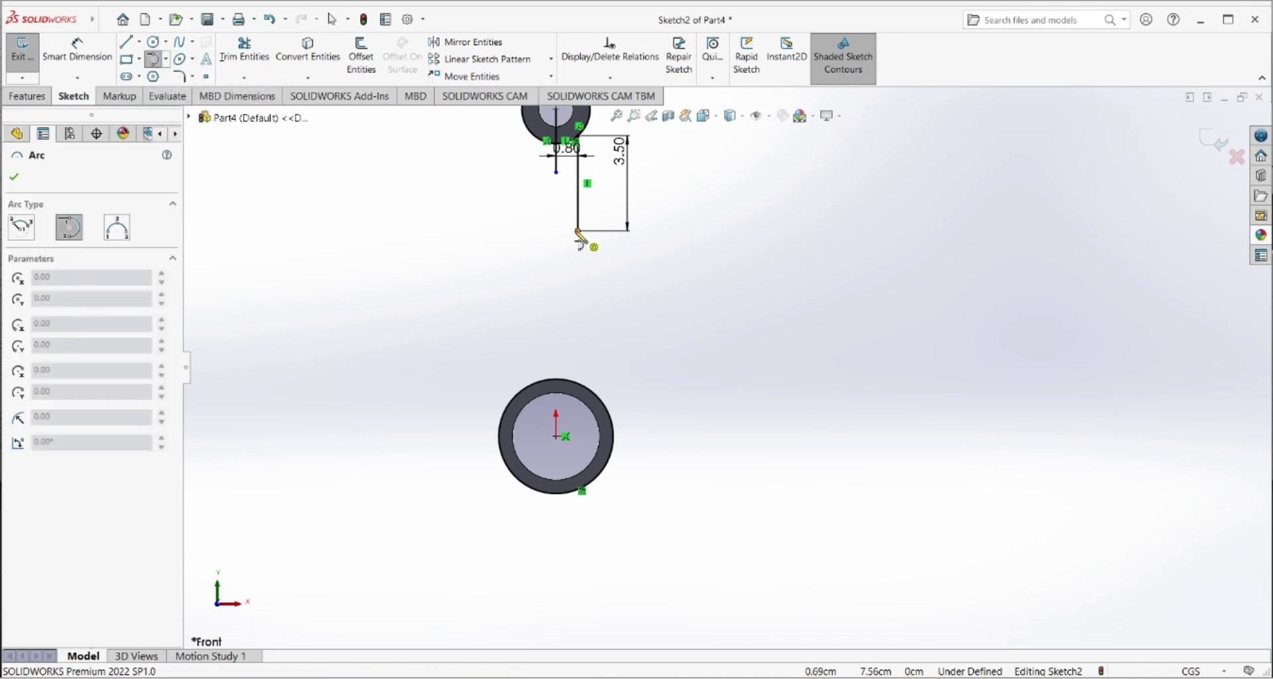
click(608, 415)
right_click(630, 346)
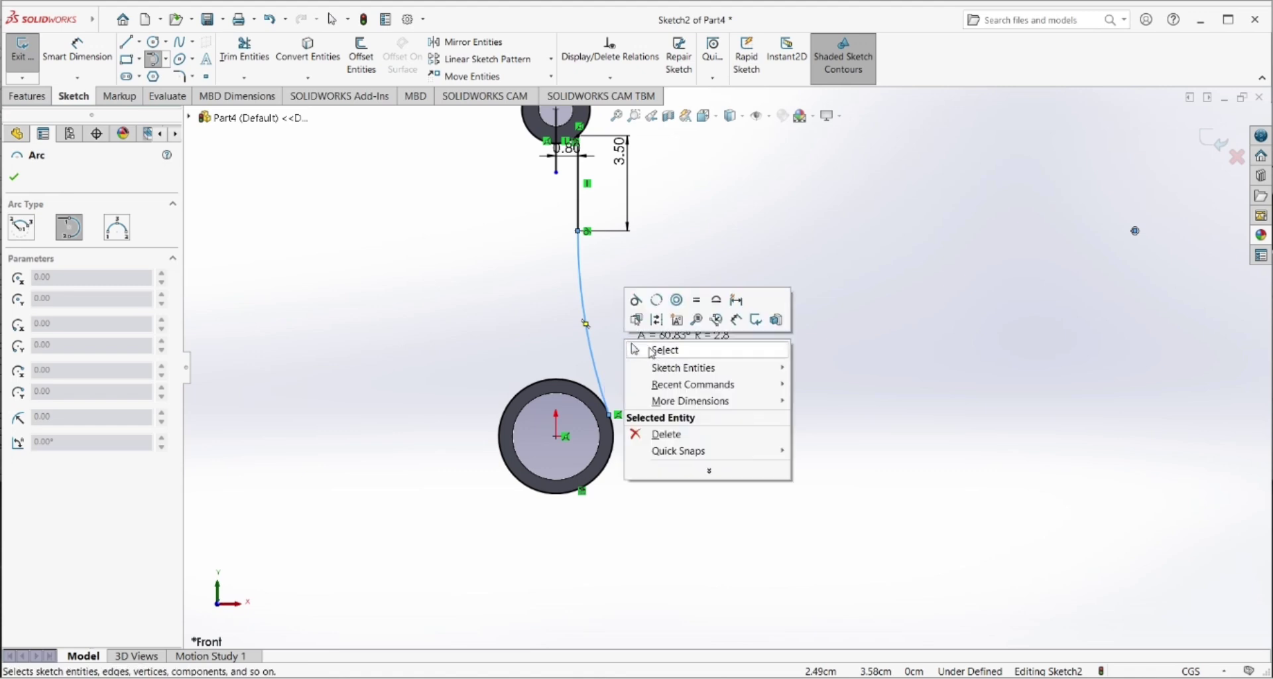
click(656, 350)
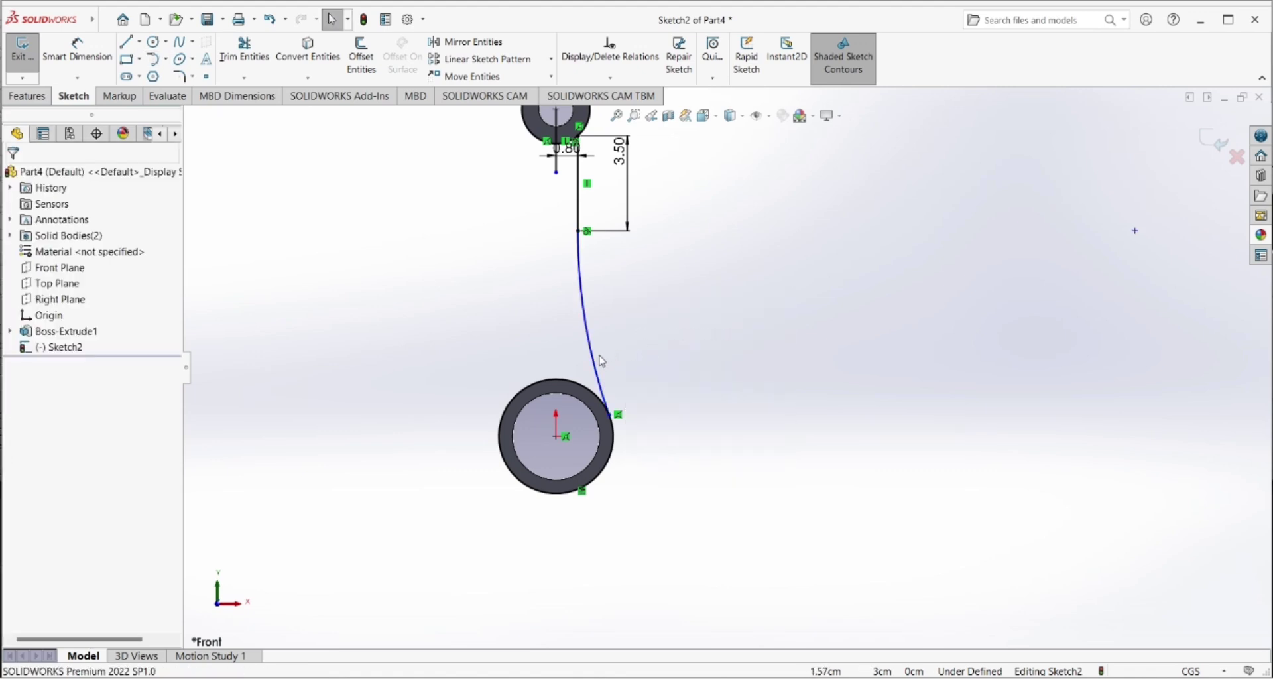
- Add a Tangent relation between the new arc and the lower circle
click(596, 361)
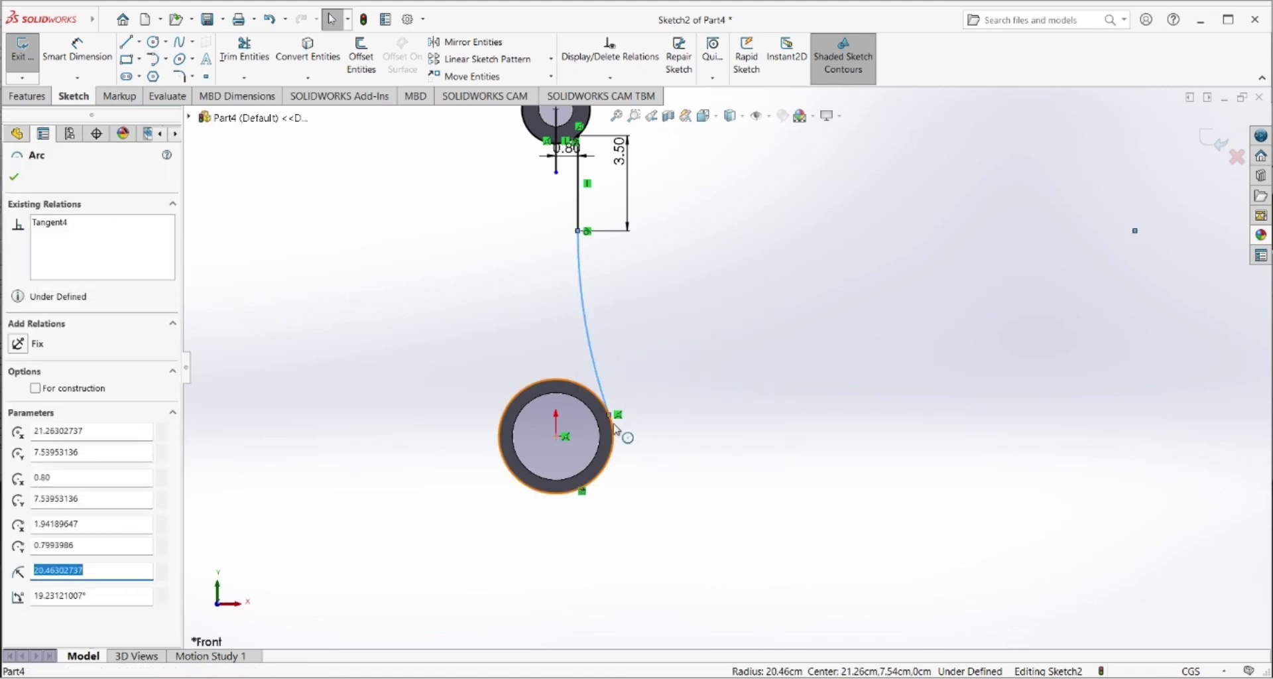
ctrl+click(613, 430)
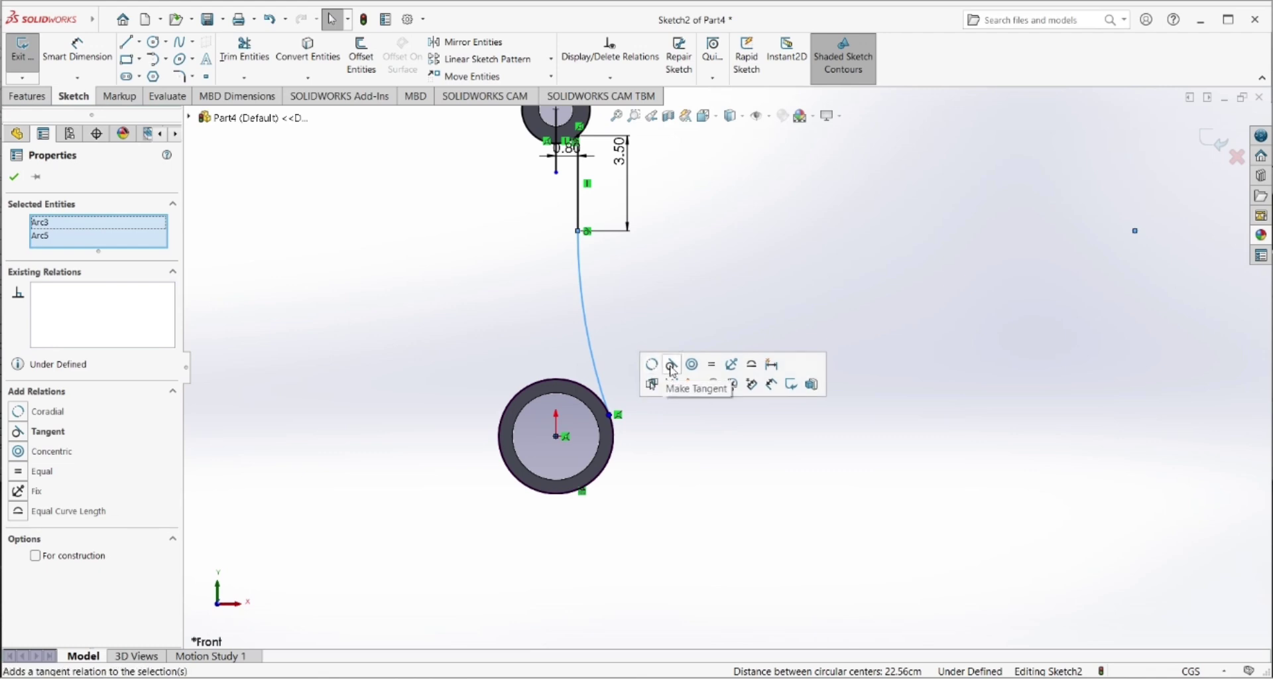
click(672, 366)
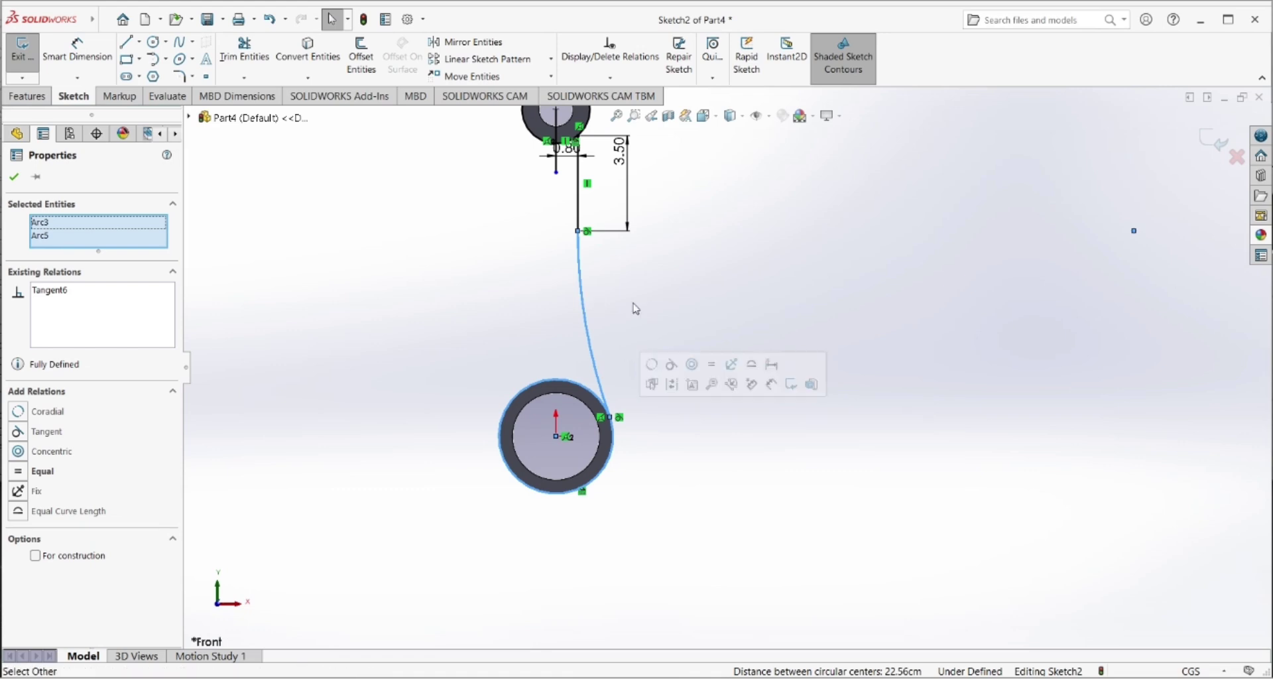
right_click(634, 304)
click(629, 305)
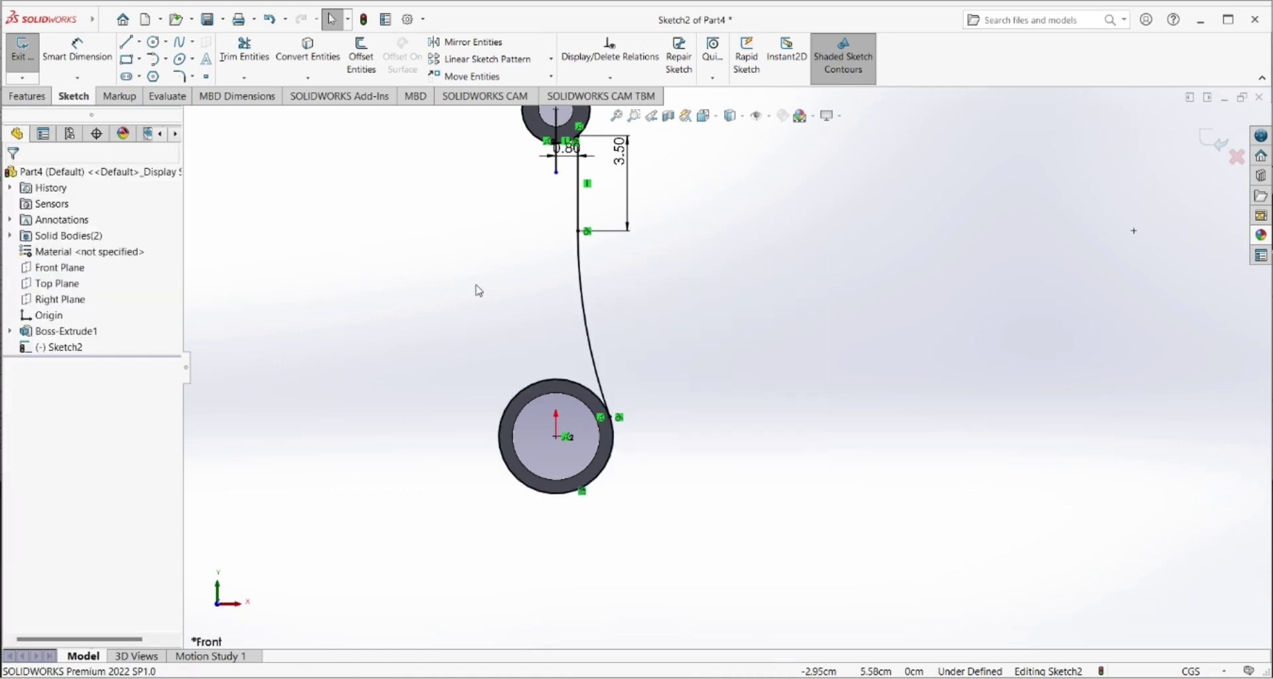
- Mirror the 3.50 line and tangent arc about the vertical centre line to the left side
key(ctrl+z)
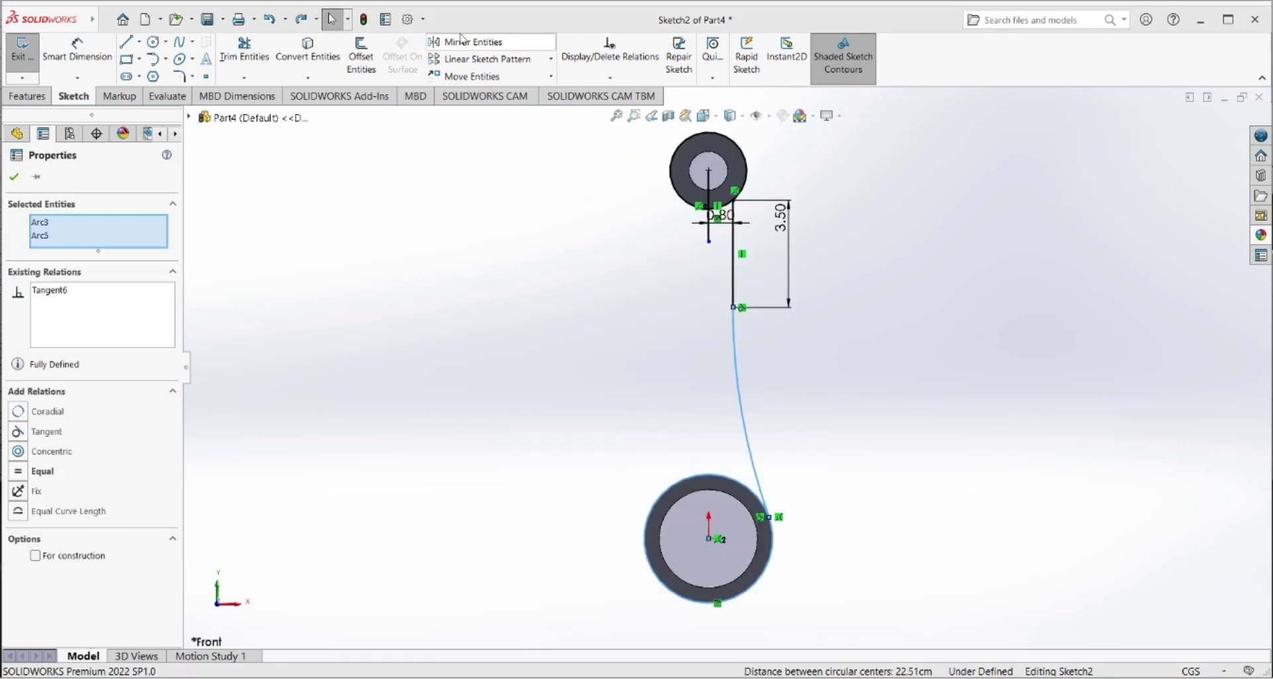
click(470, 46)
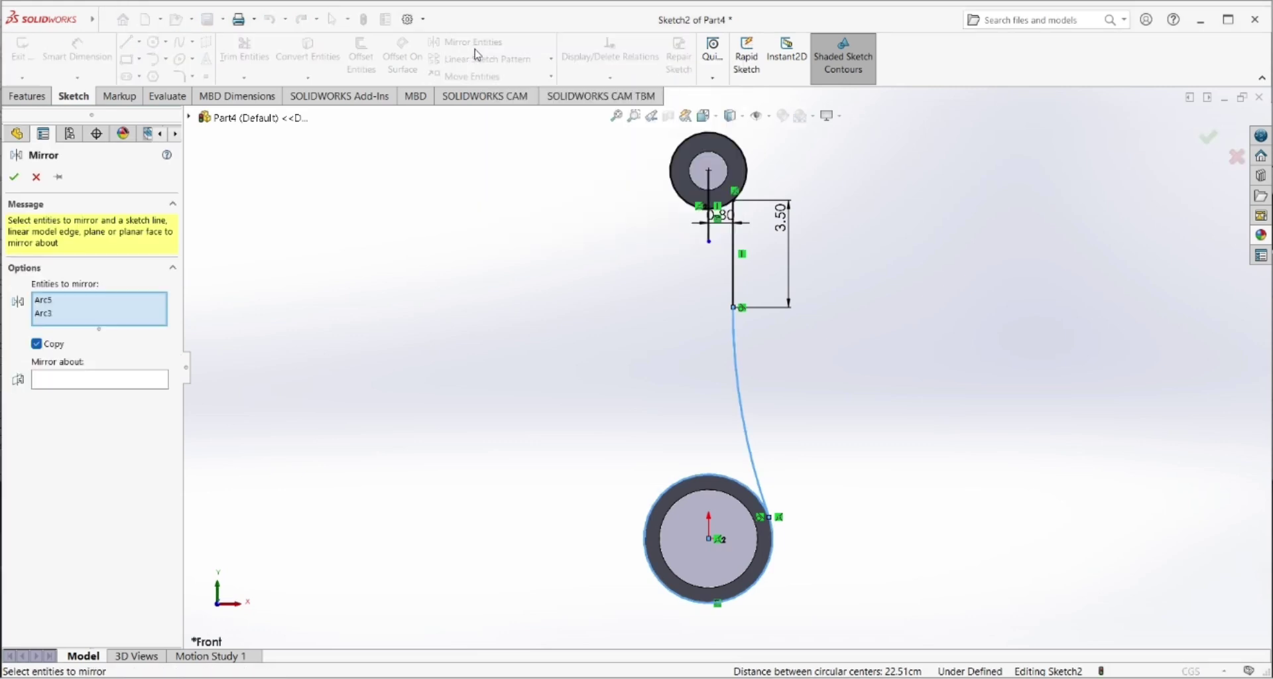
click(733, 271)
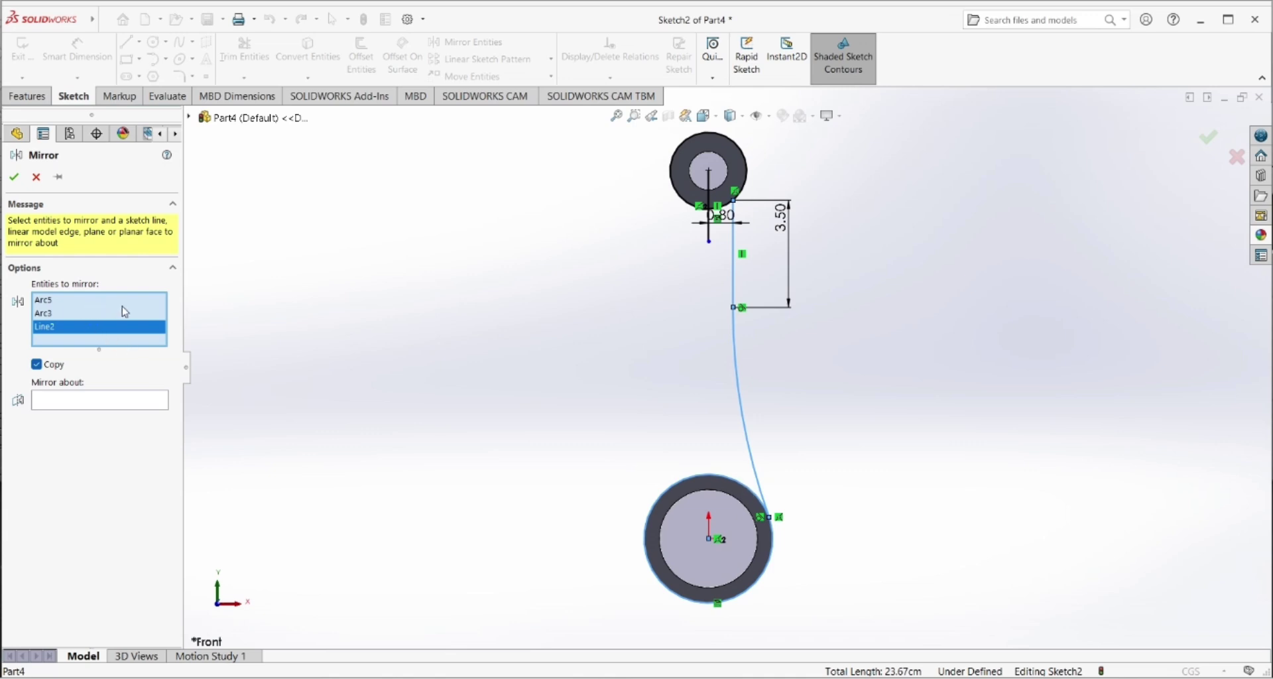
key(Escape)
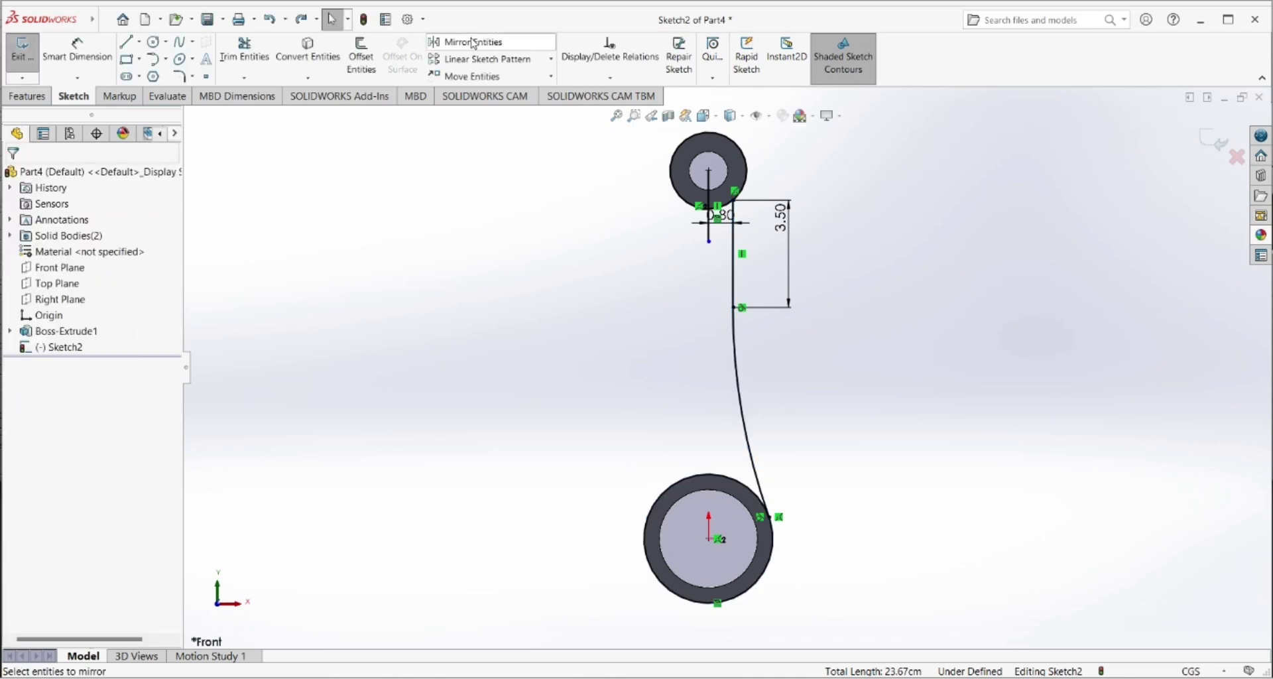
click(472, 43)
click(735, 289)
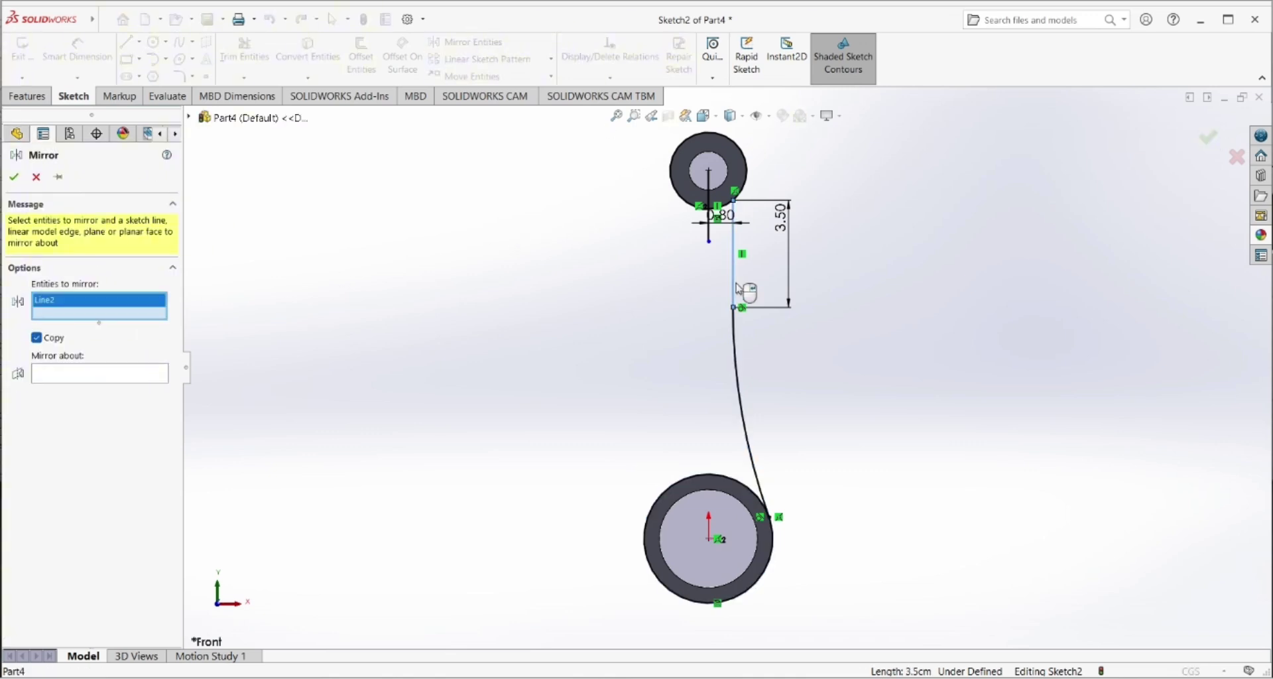
click(736, 335)
click(149, 388)
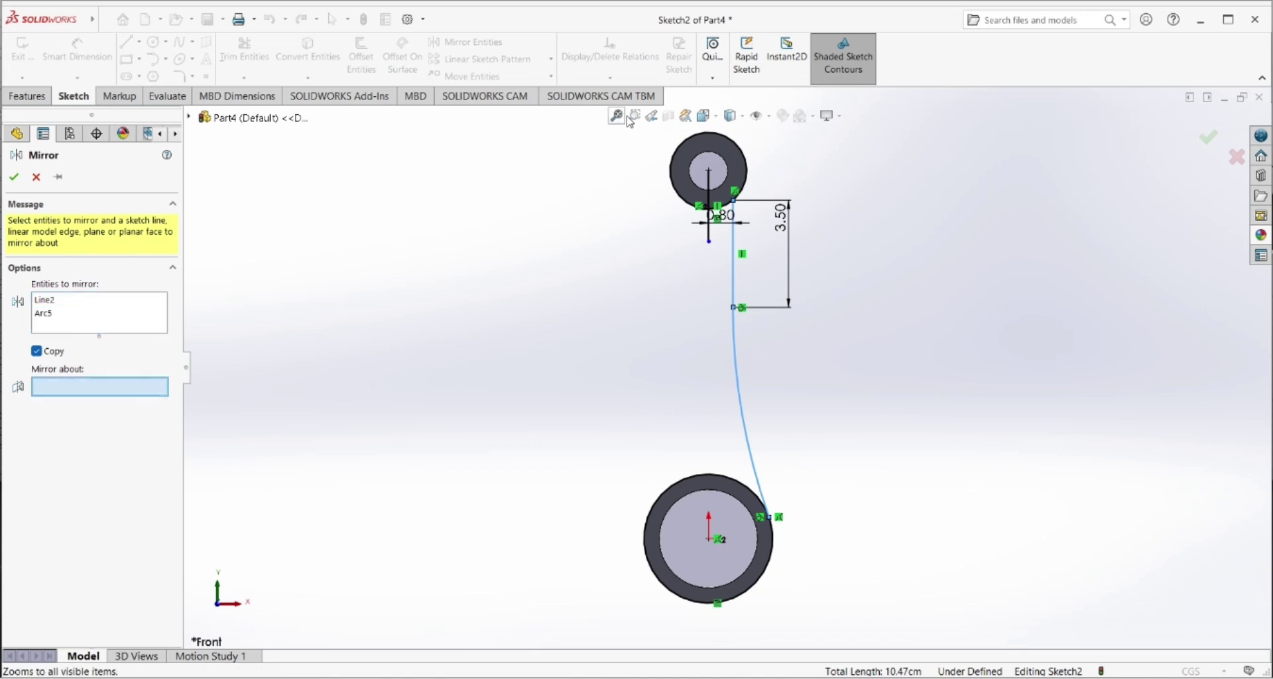
click(708, 208)
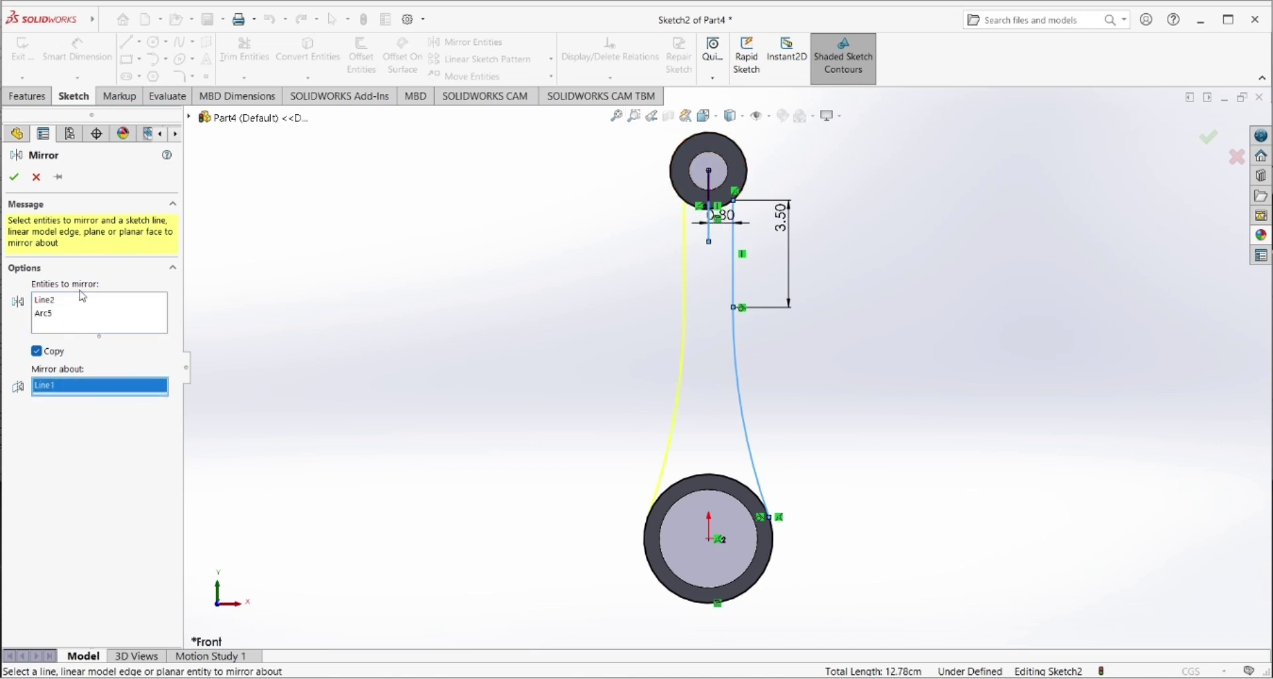
click(14, 177)
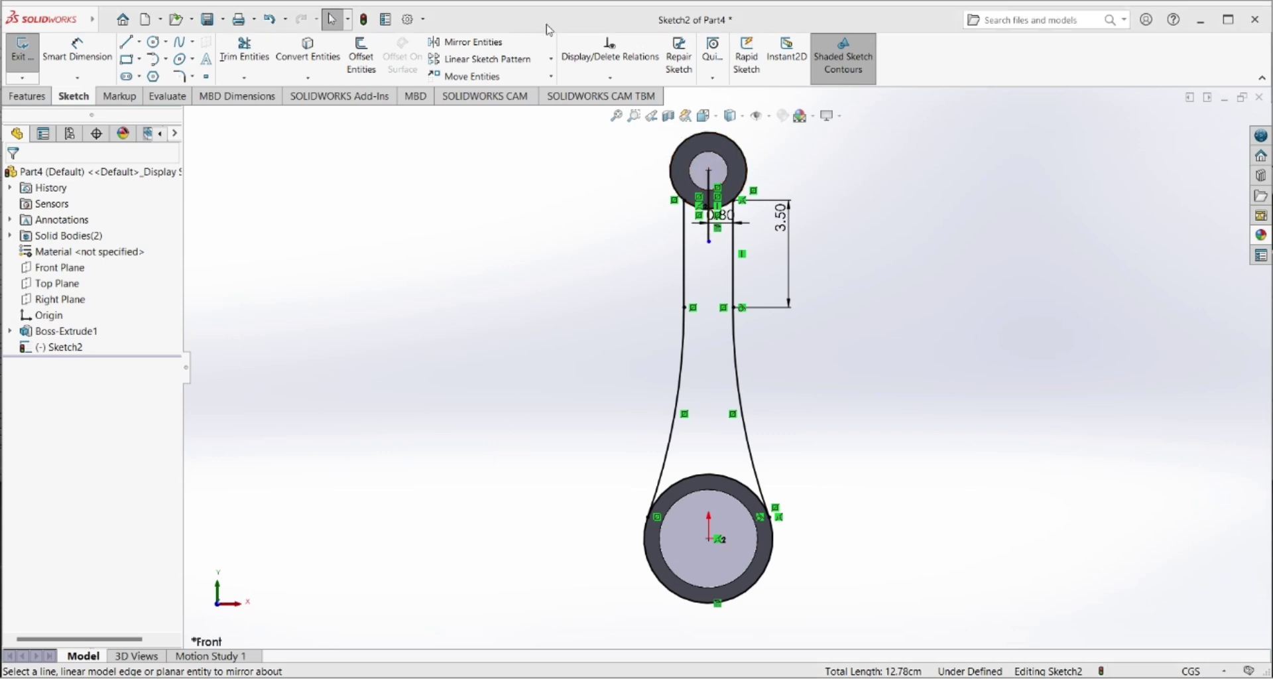
- Extrude the rod region between the bosses 1.2 cm mid-plane as Boss-Extrude2
click(244, 53)
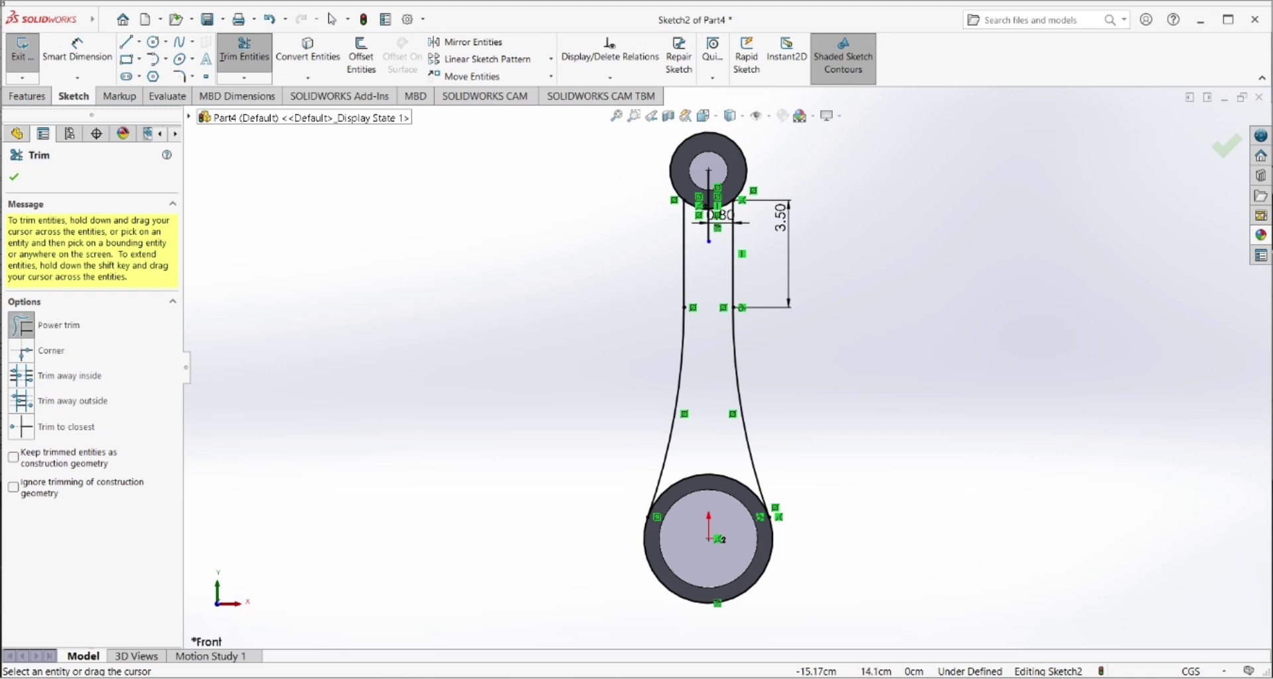
click(14, 179)
click(28, 96)
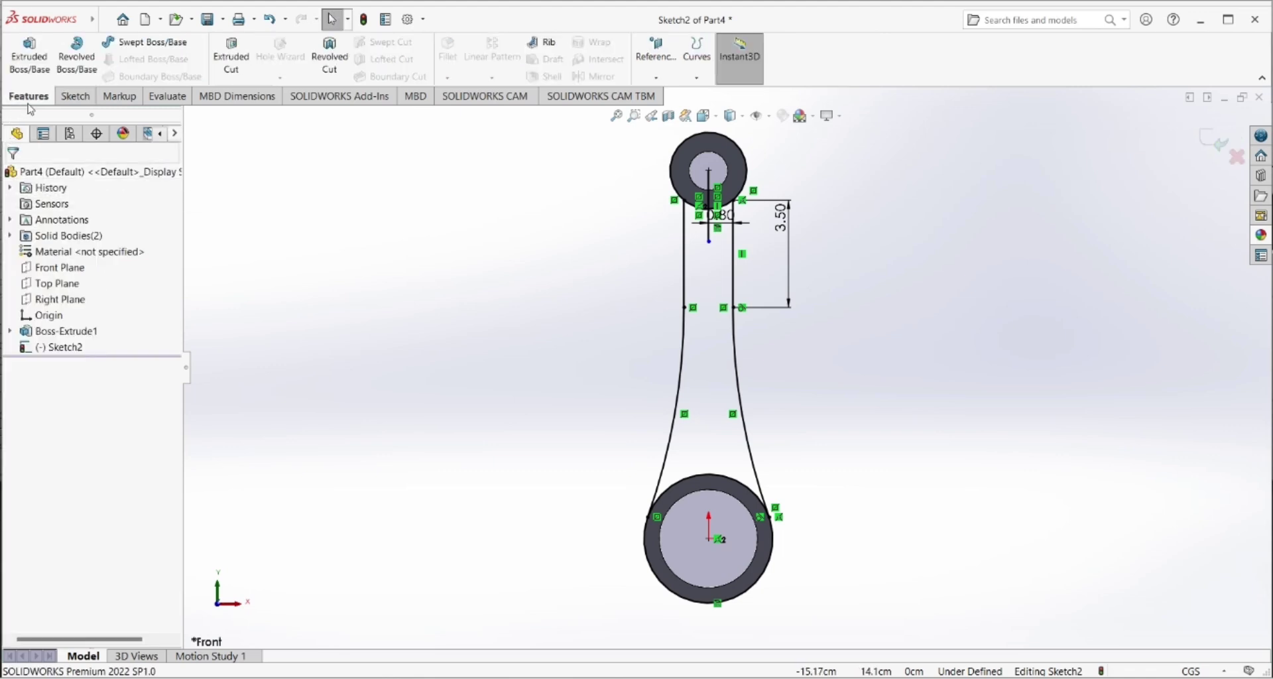
click(18, 51)
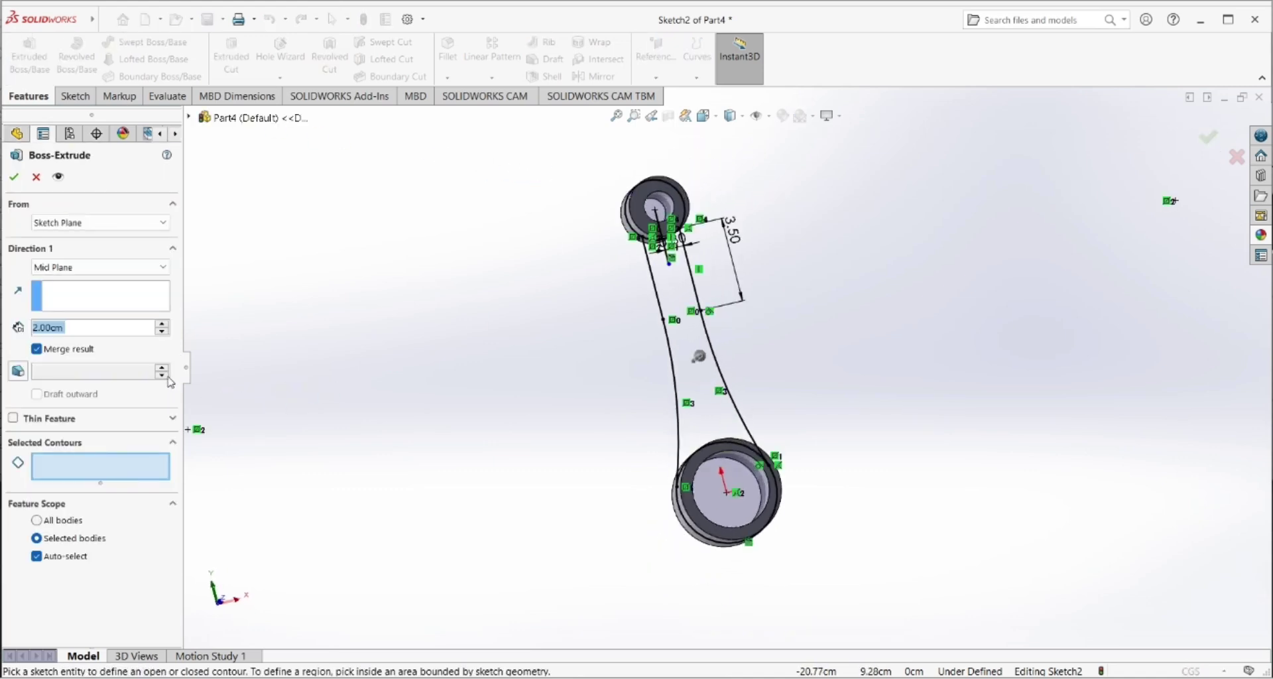
text(0.5)
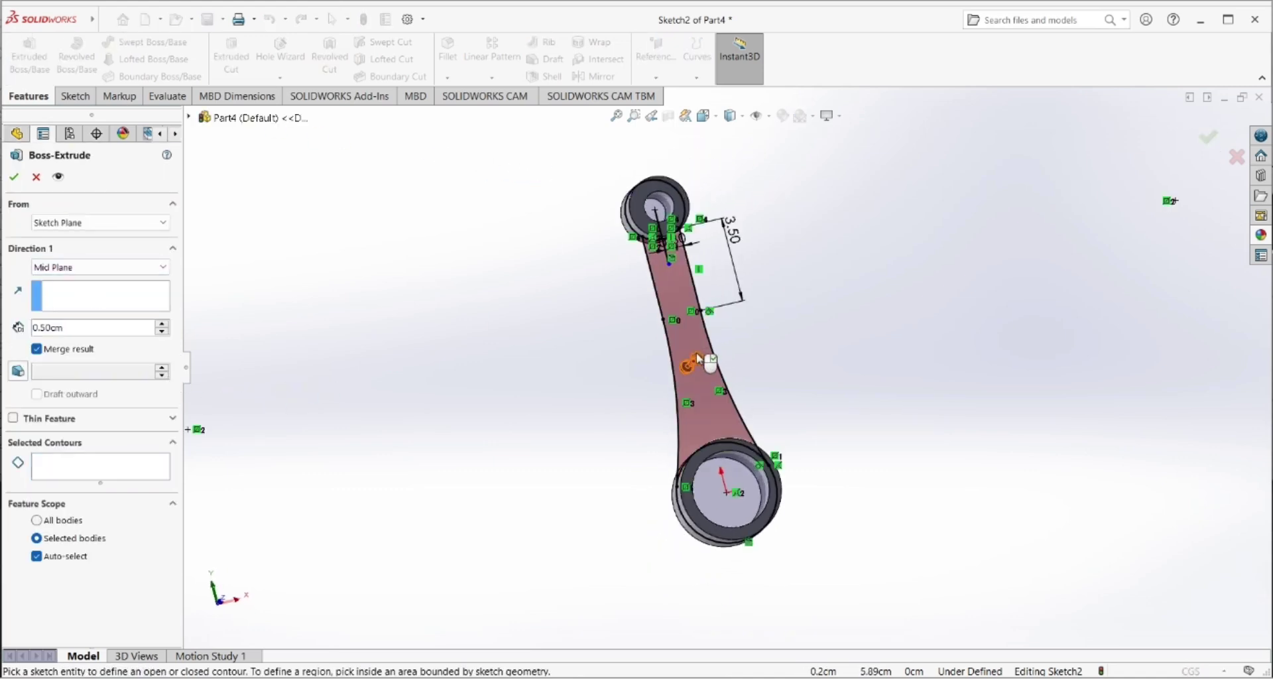
click(690, 358)
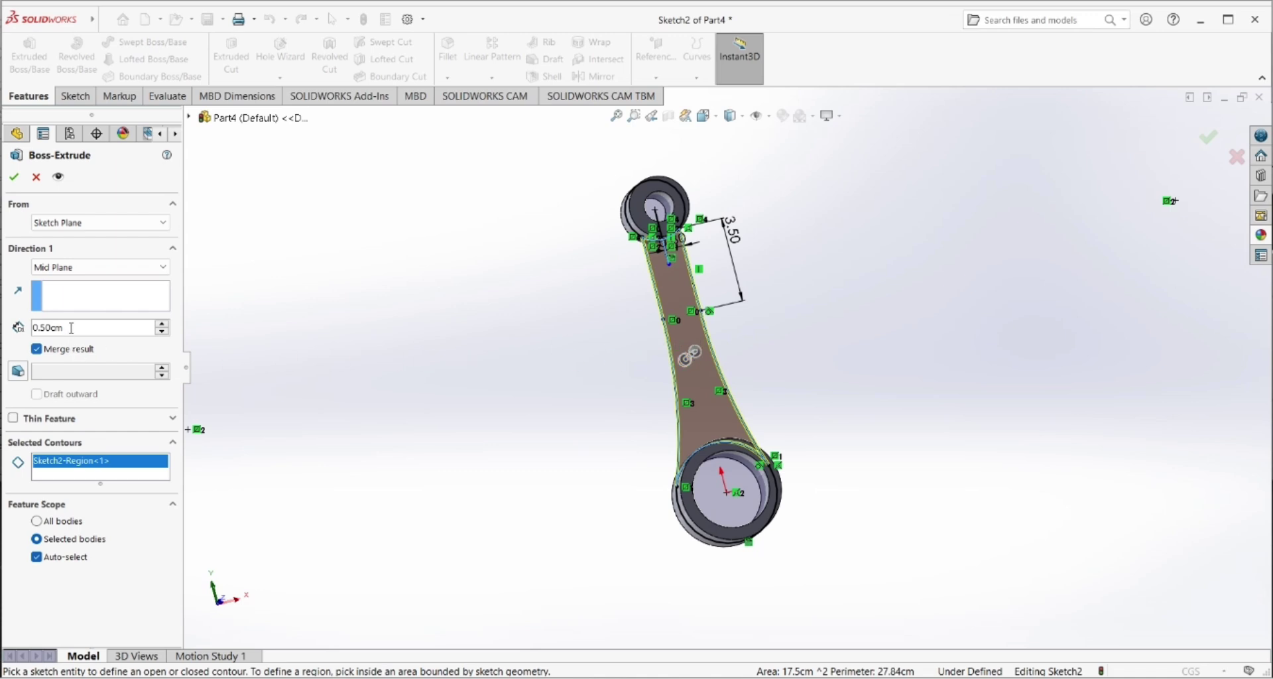
text(1.2)
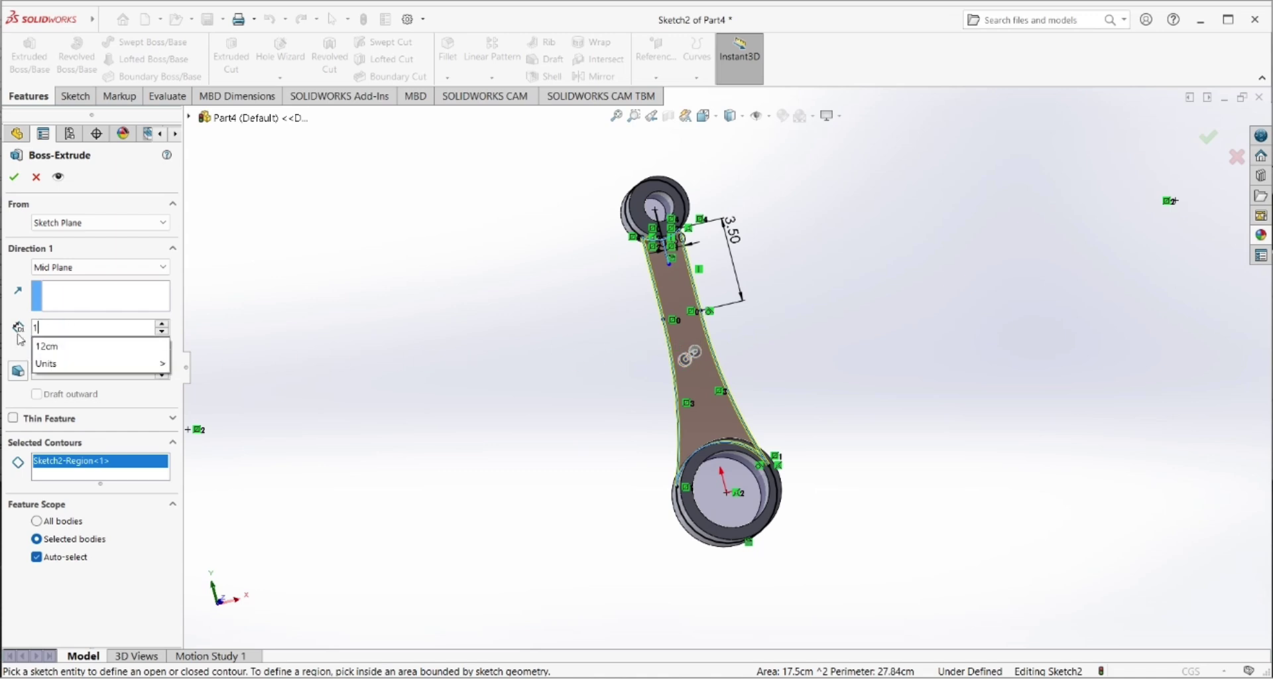
key(Return)
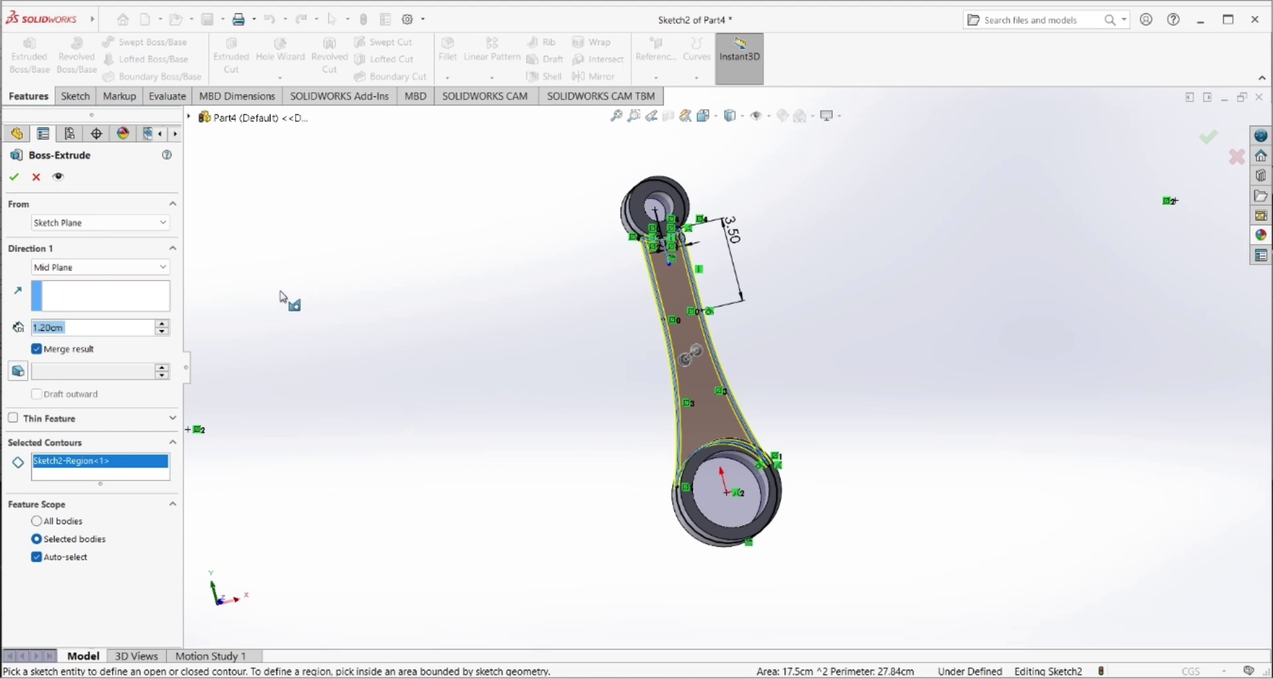
click(13, 178)
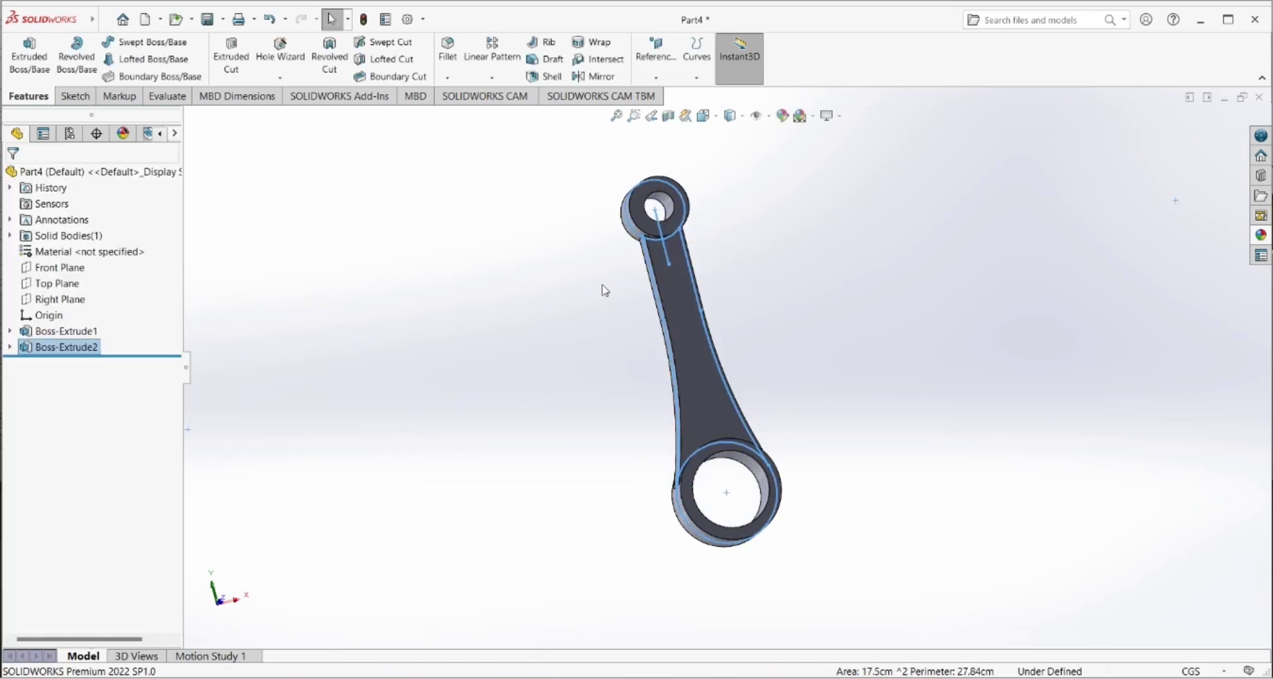
- Orbit to an angled 3D view of the new rod and select the Front Plane
mouse_move(787, 296)
middle_down()
mouse_move(663, 300)
mouse_move(654, 327)
mouse_move(818, 407)
middle_up()
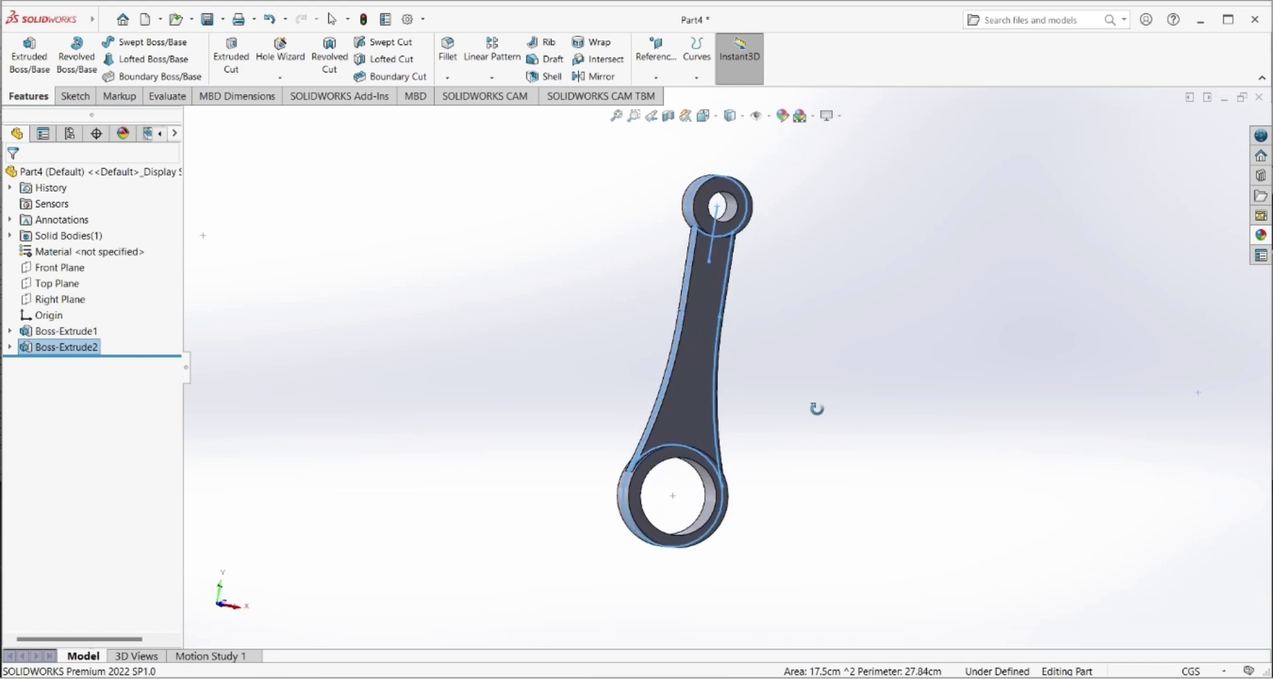
mouse_move(520, 352)
middle_down()
mouse_move(686, 453)
mouse_move(732, 426)
mouse_move(733, 460)
middle_up()
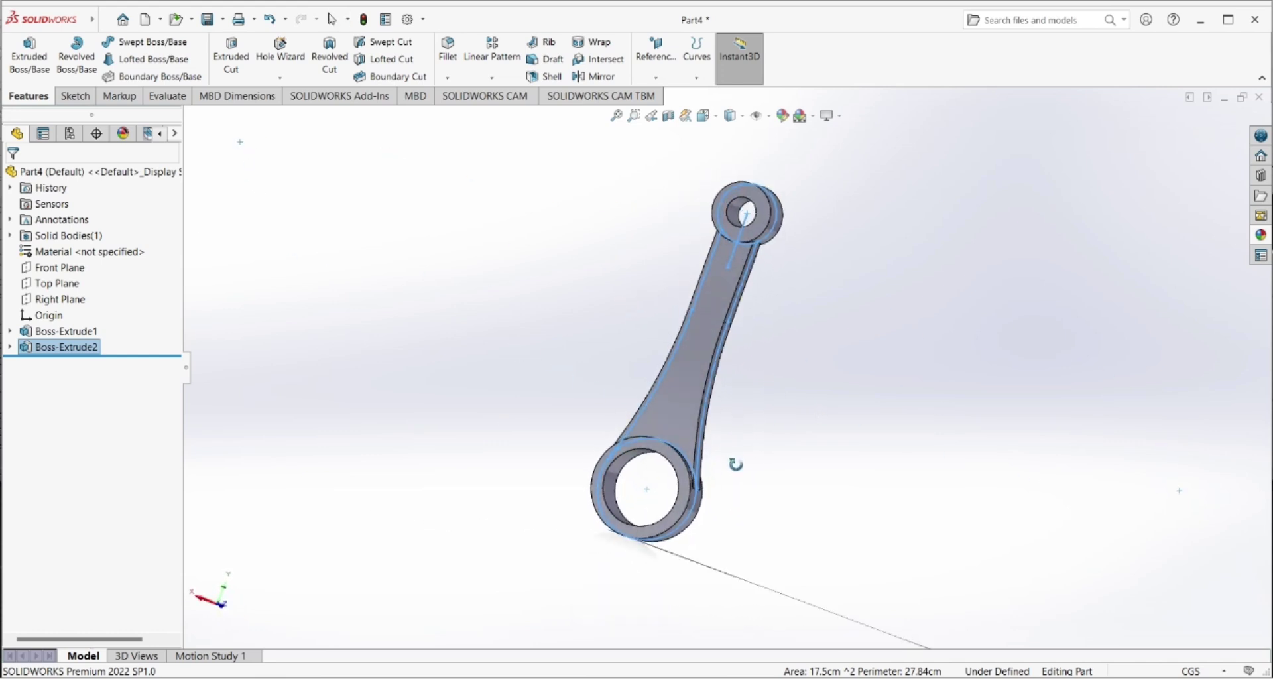
click(65, 267)
- Start a new sketch on the Front Plane
click(67, 250)
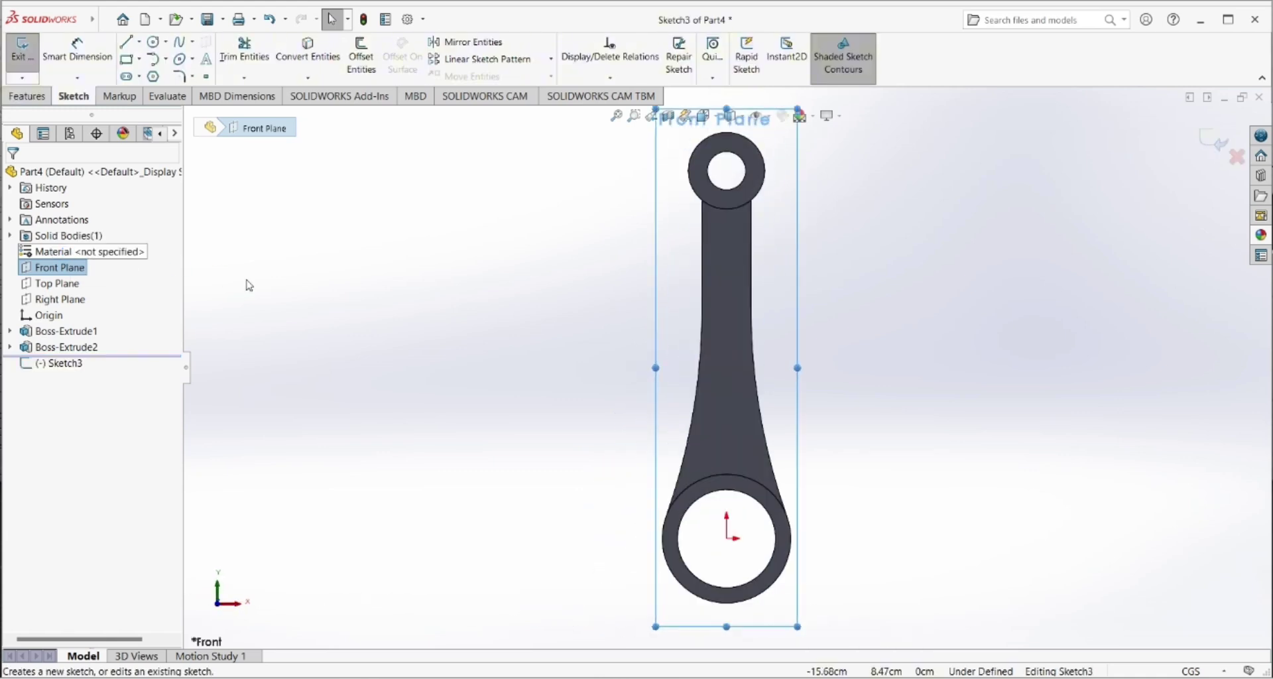
click(140, 42)
click(57, 99)
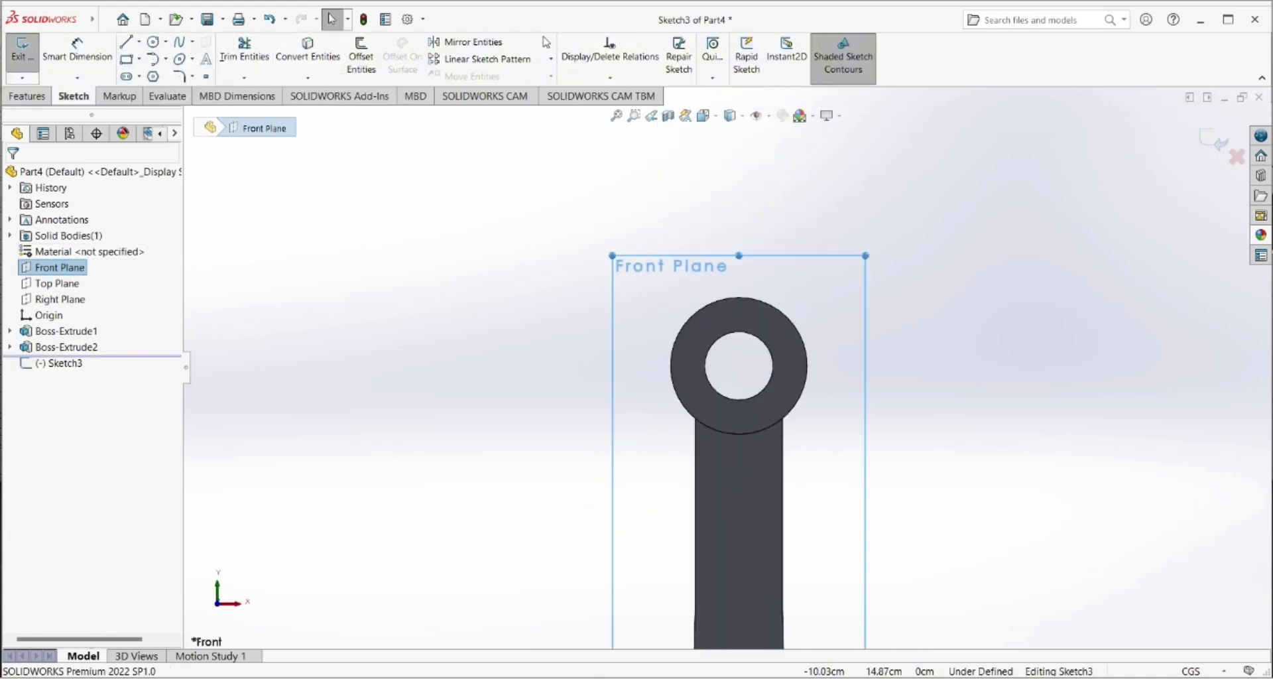
- Draw a vertical construction centerline from the top eye down past the lower boss
click(139, 41)
click(156, 77)
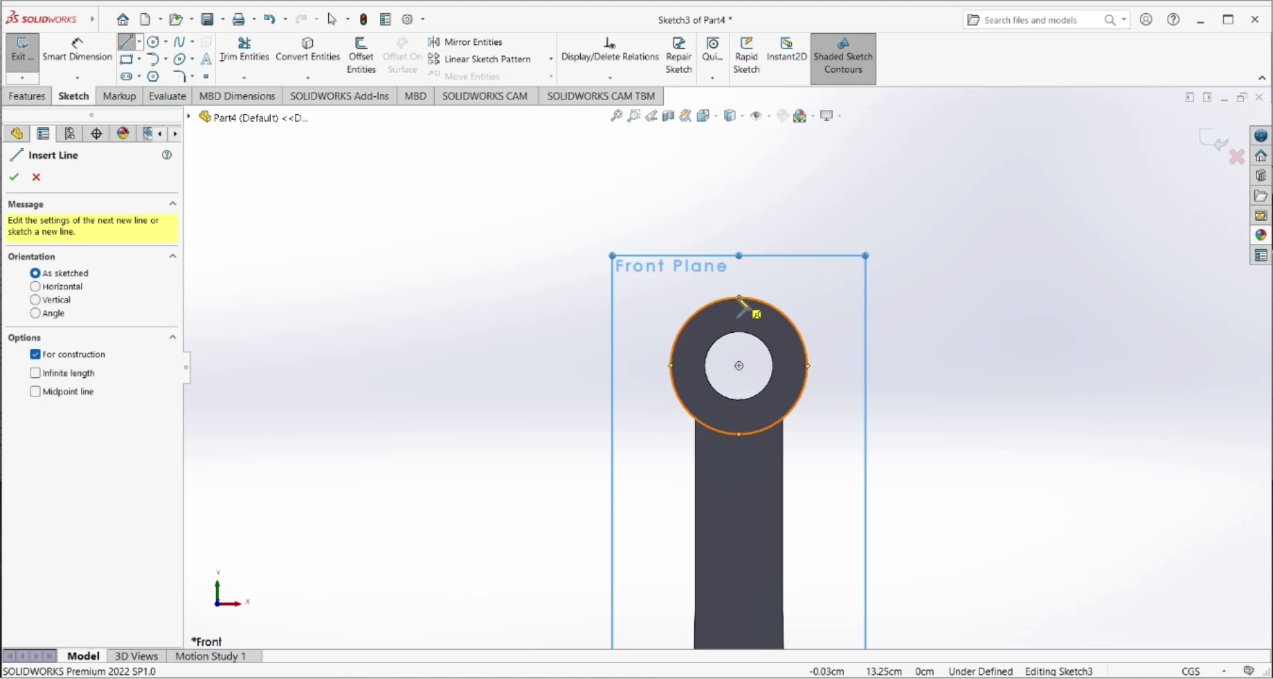
click(739, 297)
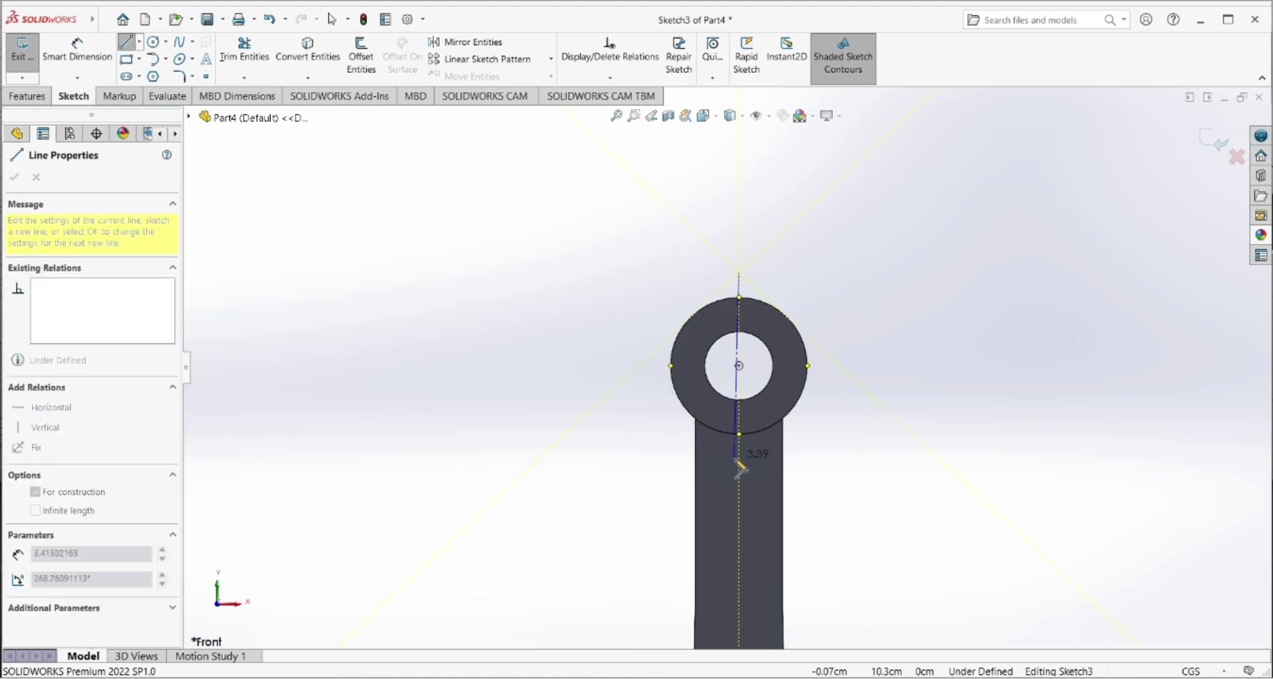
scroll(750, 511, down, 3)
scroll(753, 503, up, 3)
scroll(746, 596, up, 3)
scroll(726, 544, up, 2)
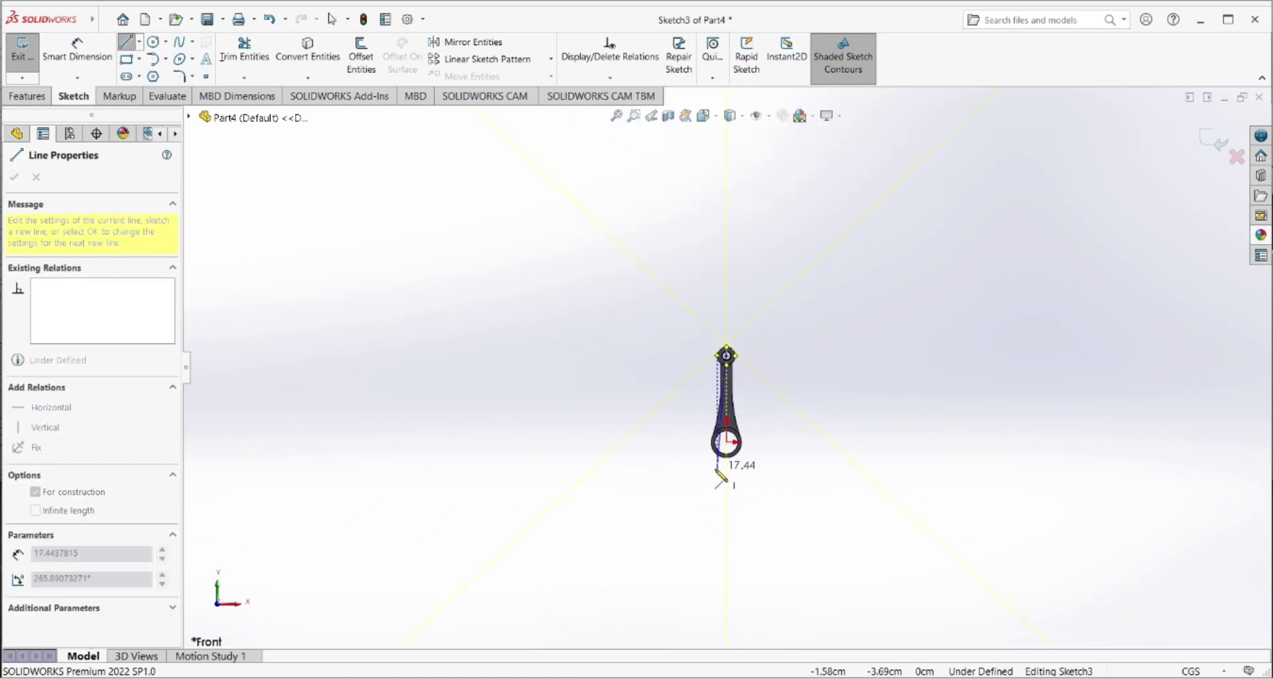
scroll(729, 491, down, 2)
scroll(736, 457, down, 3)
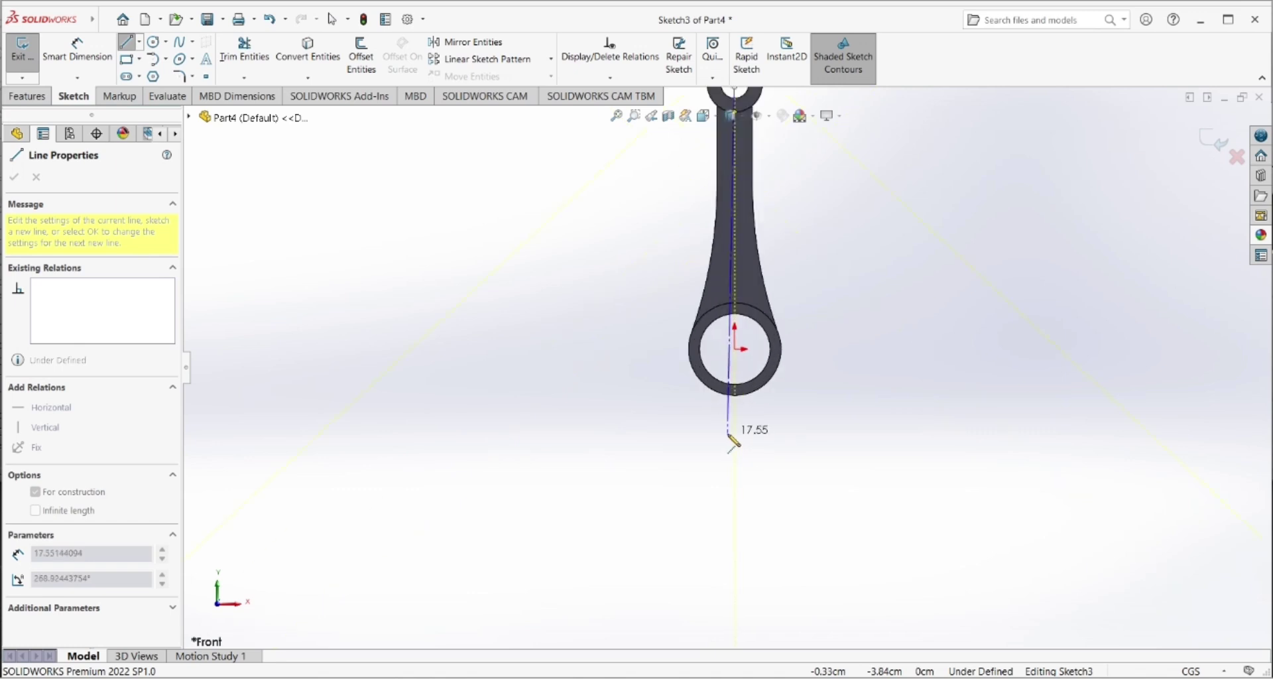
click(737, 399)
scroll(746, 318, down, 1)
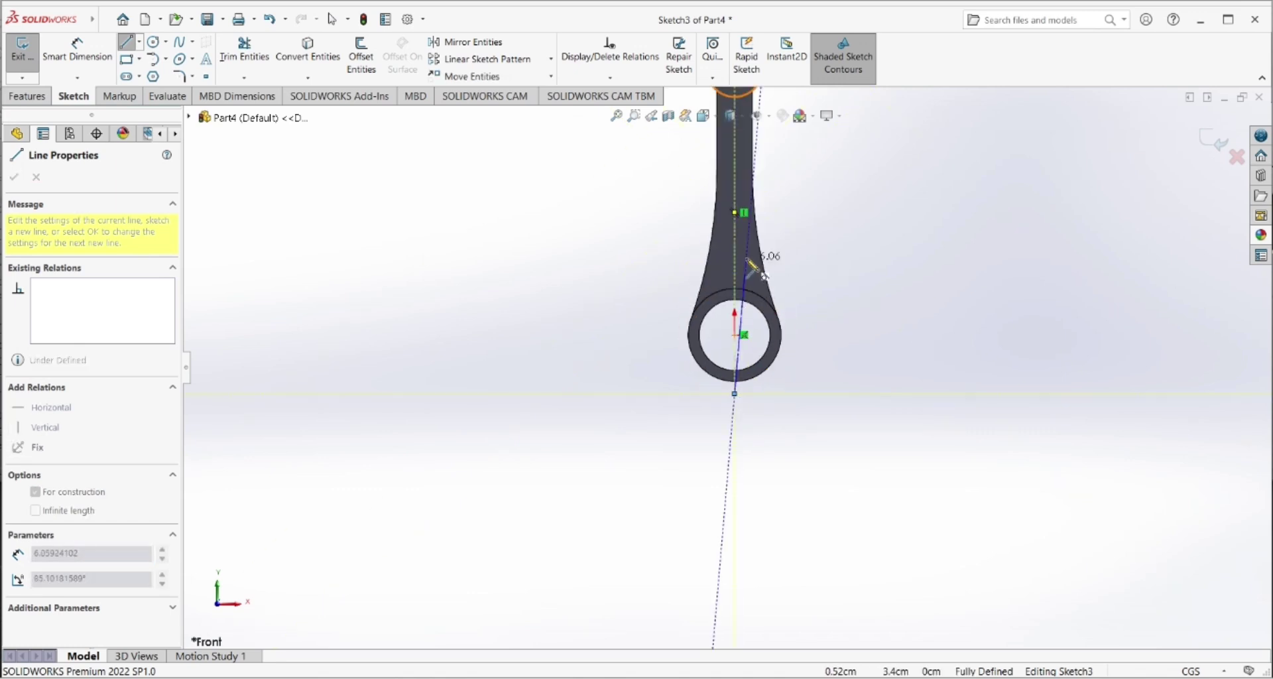
scroll(753, 278, down, 2)
scroll(756, 282, up, 3)
scroll(759, 288, up, 2)
right_click(762, 295)
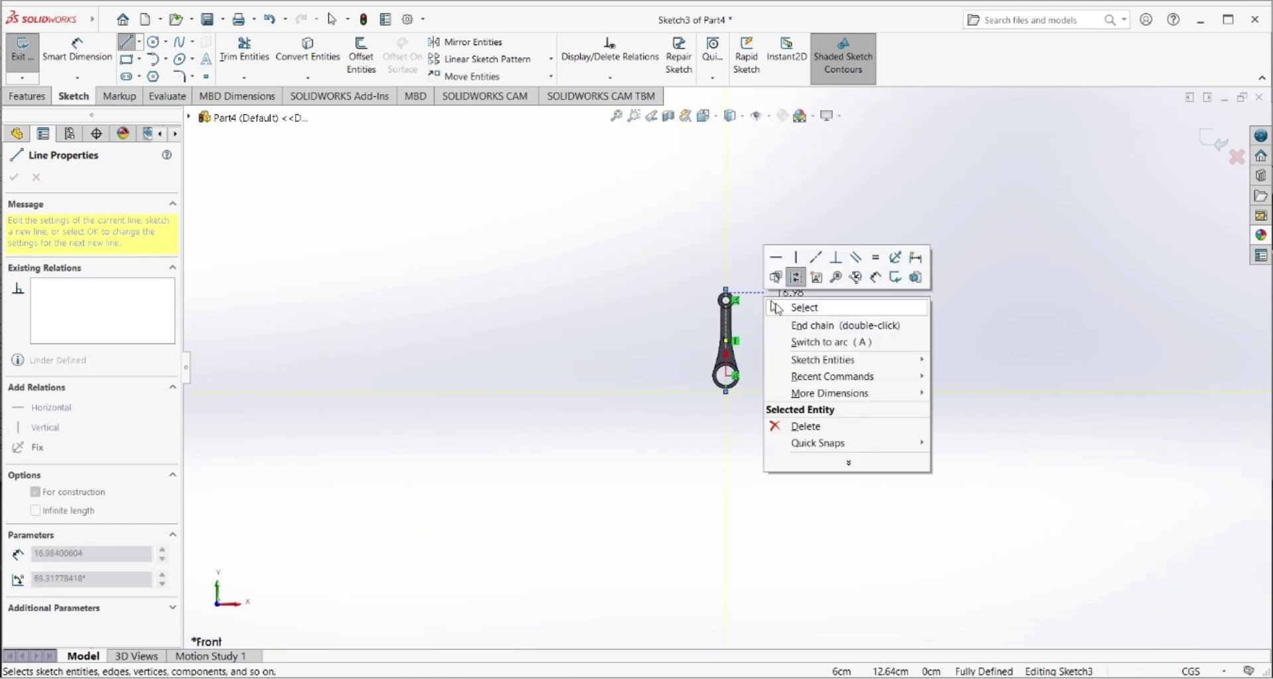
click(782, 307)
scroll(746, 302, down, 3)
scroll(726, 308, down, 3)
scroll(718, 311, down, 3)
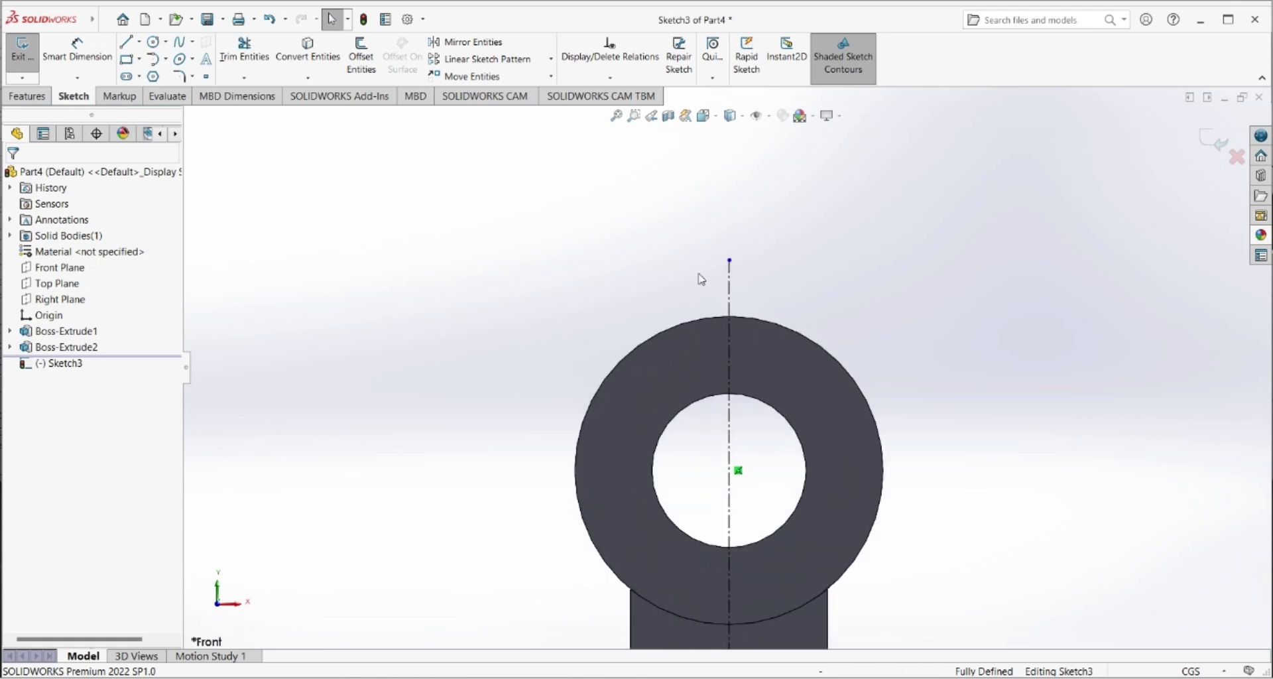
- Draw a short vertical line left of centre on the top eye, dimensioned 0.50
click(126, 43)
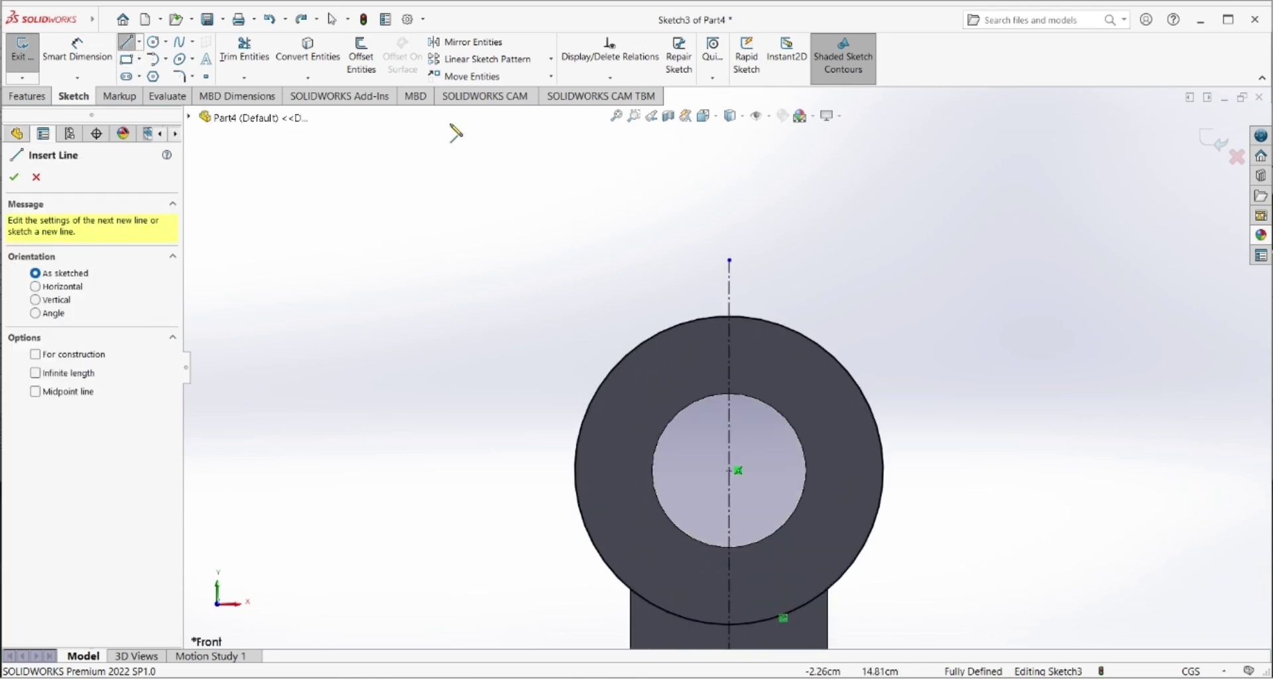
click(635, 260)
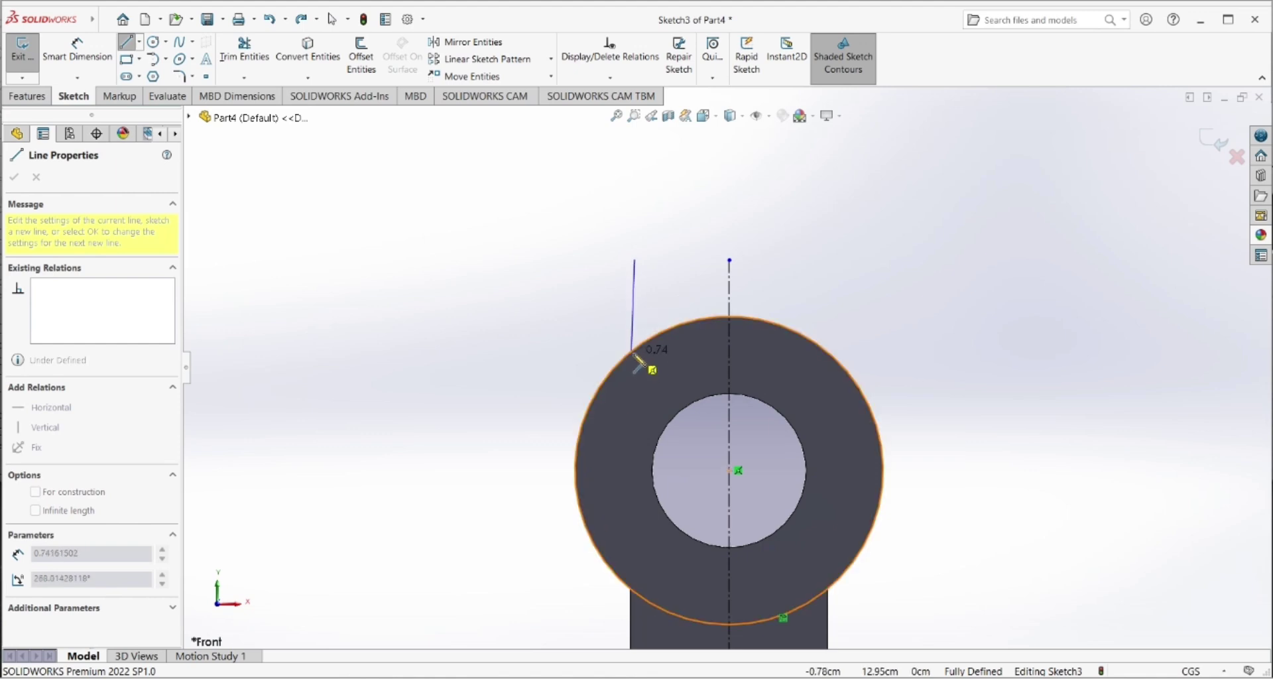
click(634, 348)
right_click(661, 307)
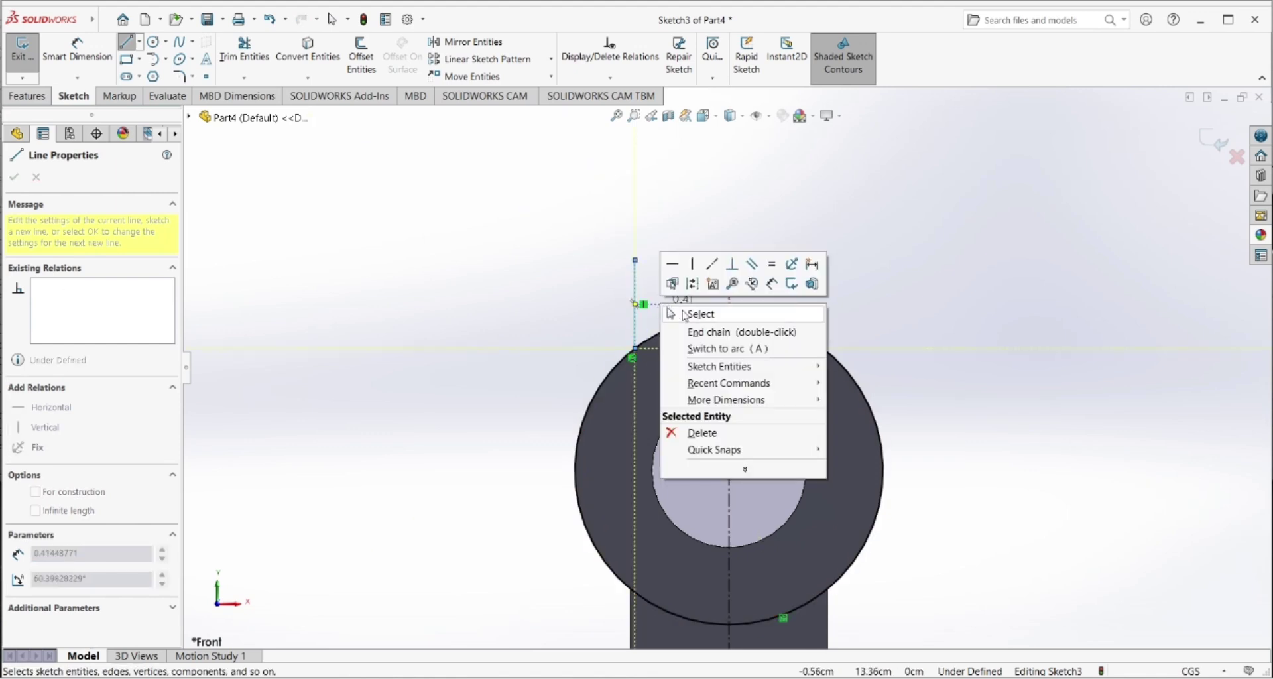
click(693, 317)
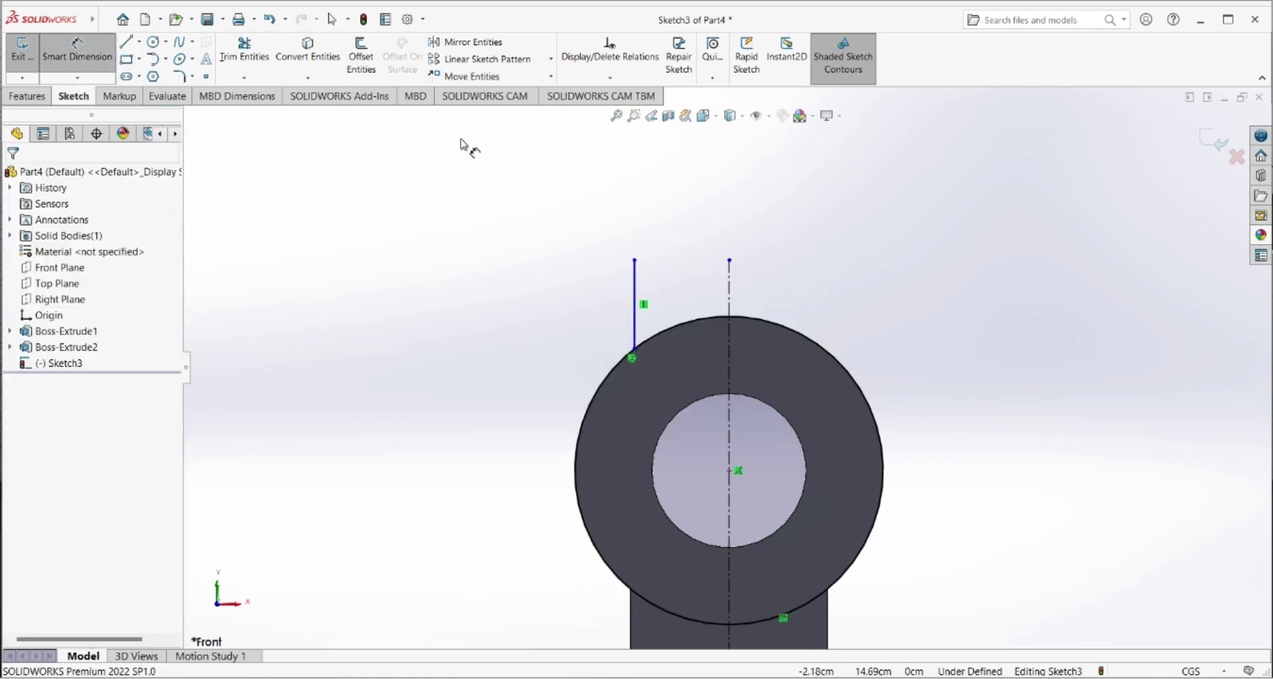
click(633, 286)
click(576, 287)
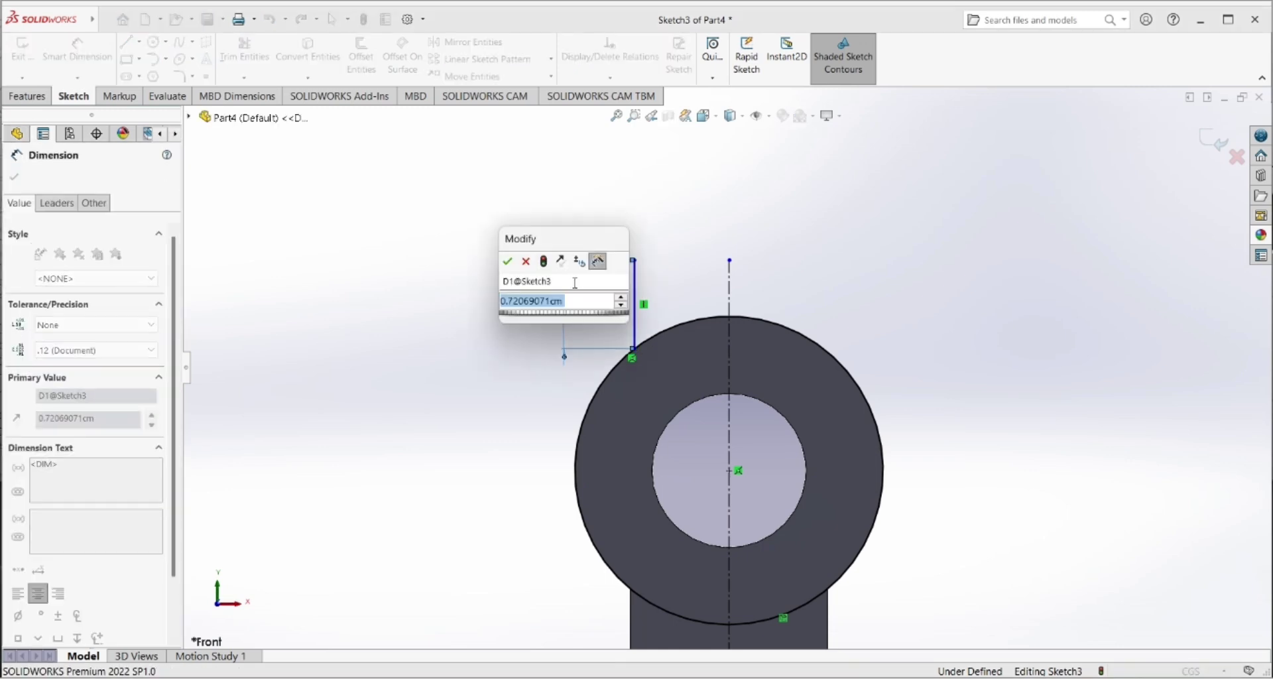
text(0.5)
key(Return)
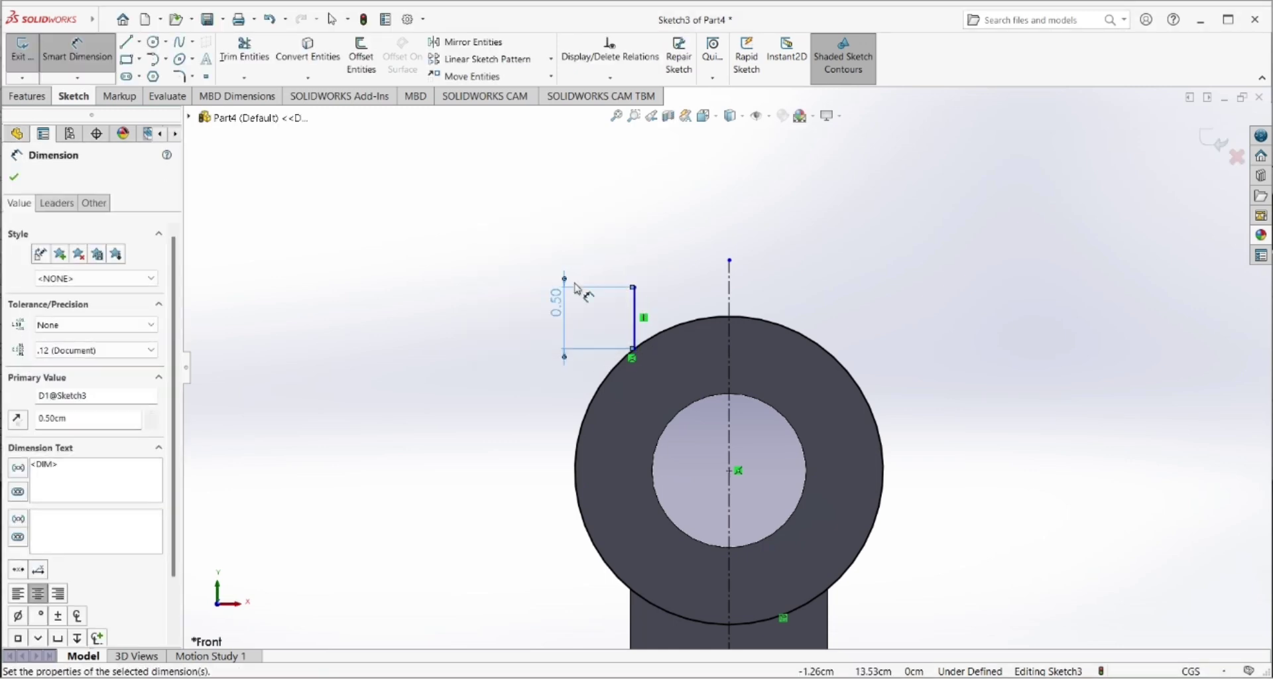
click(13, 177)
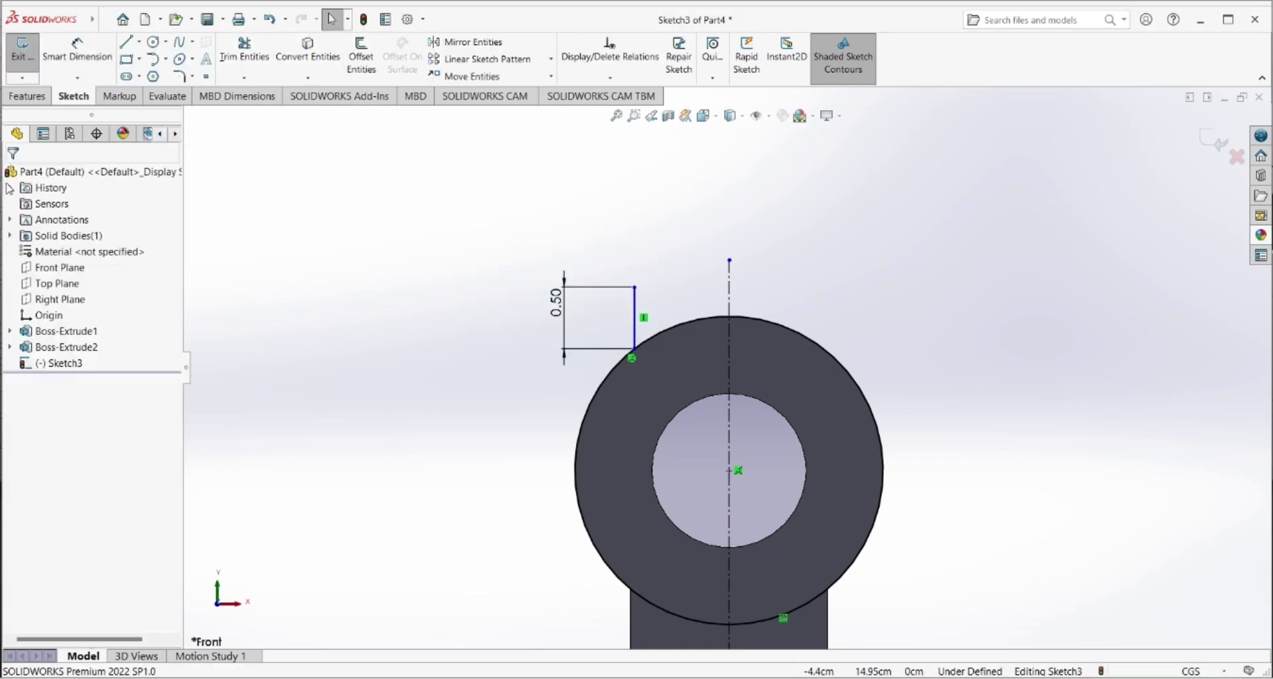
- Mirror the 0.50 line about the vertical centerline to the right side
click(466, 42)
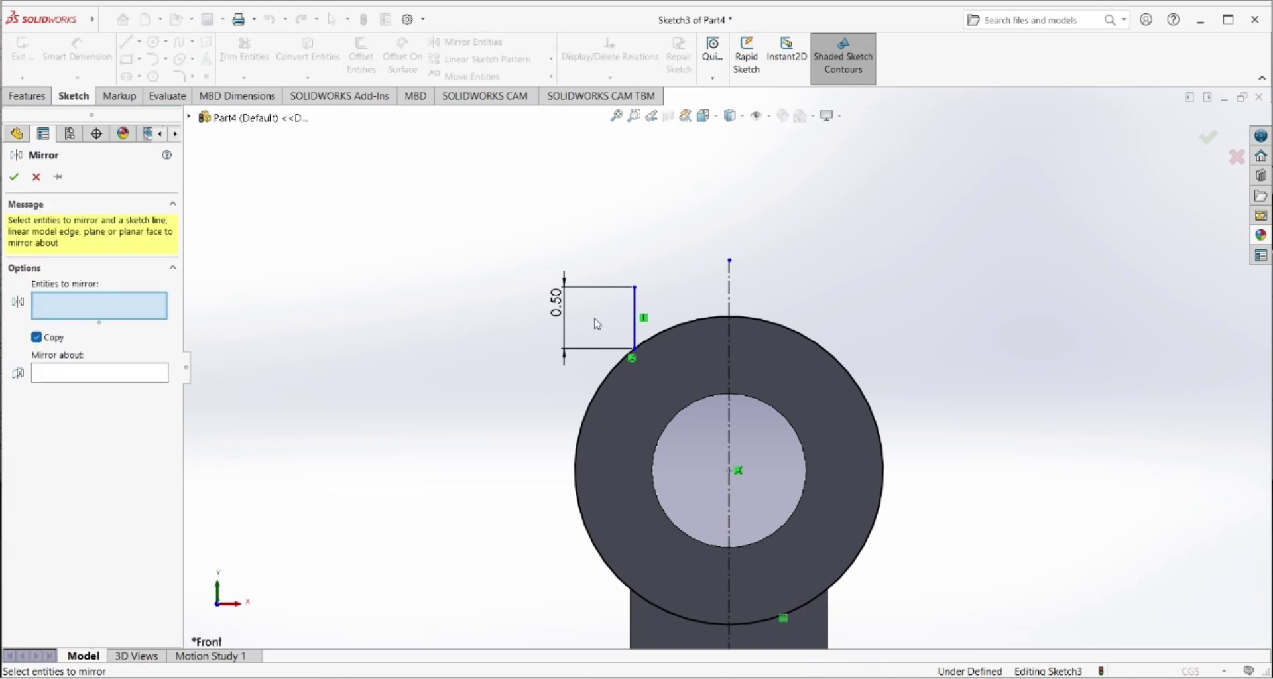
click(638, 324)
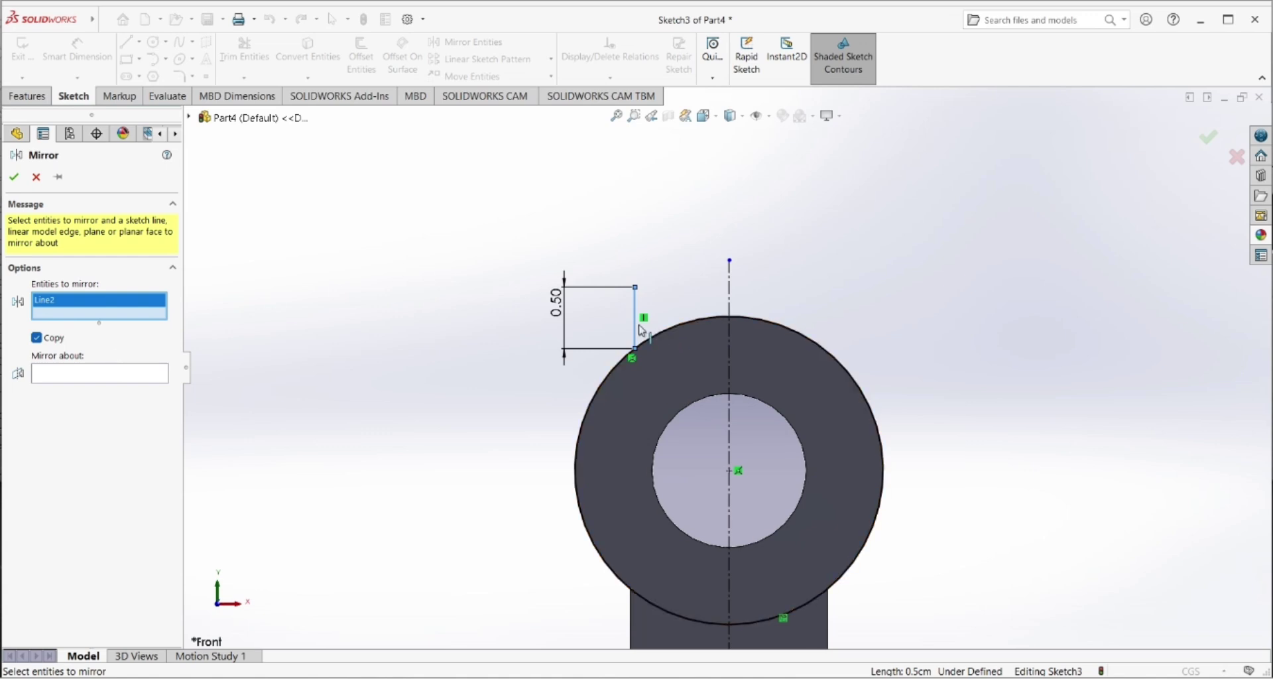
click(636, 328)
click(637, 328)
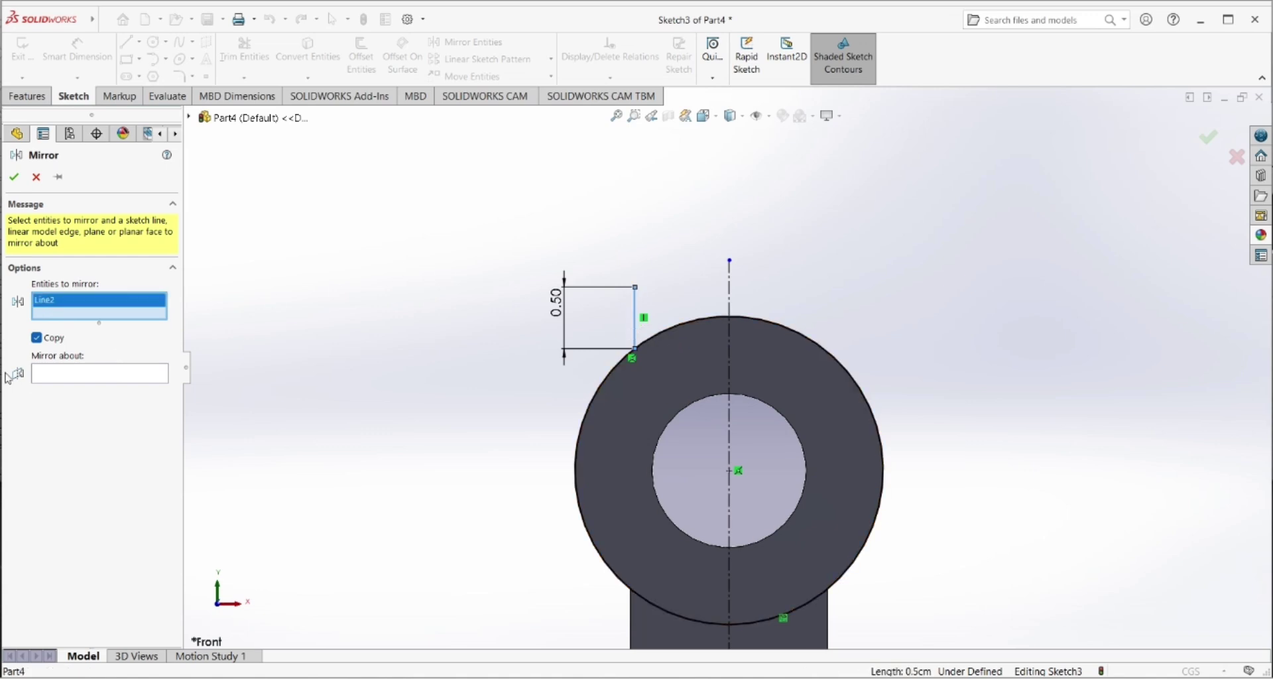
click(51, 372)
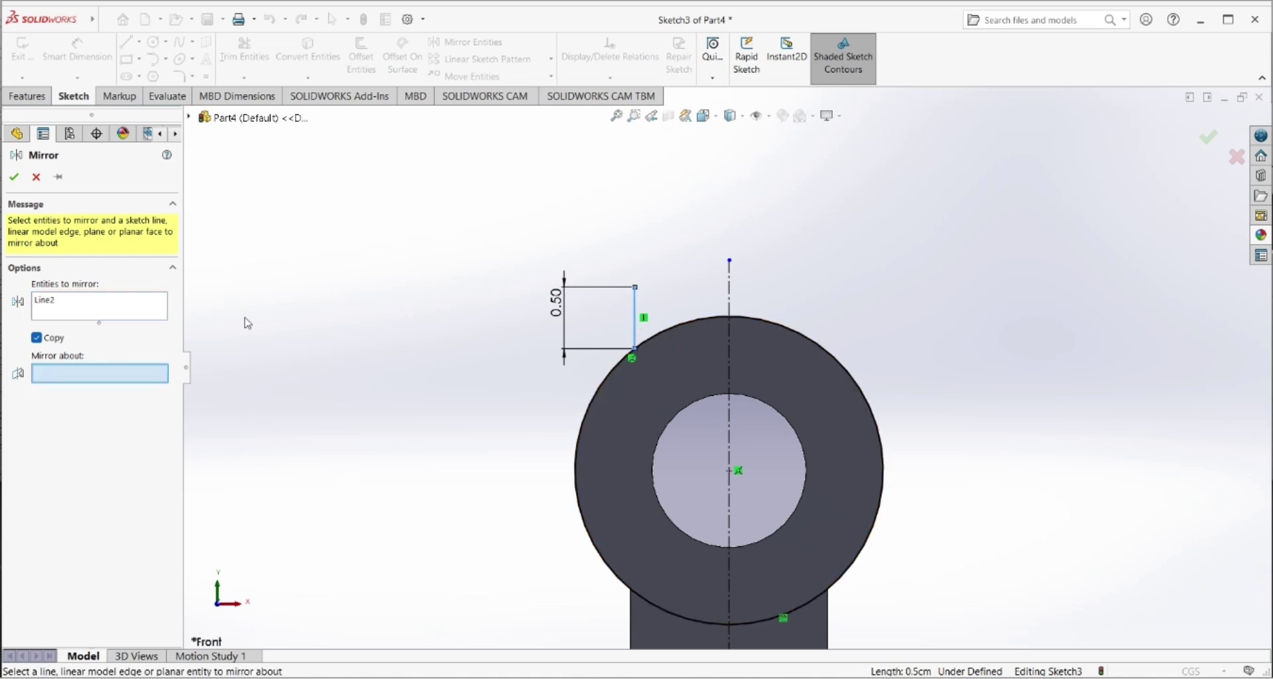
click(730, 293)
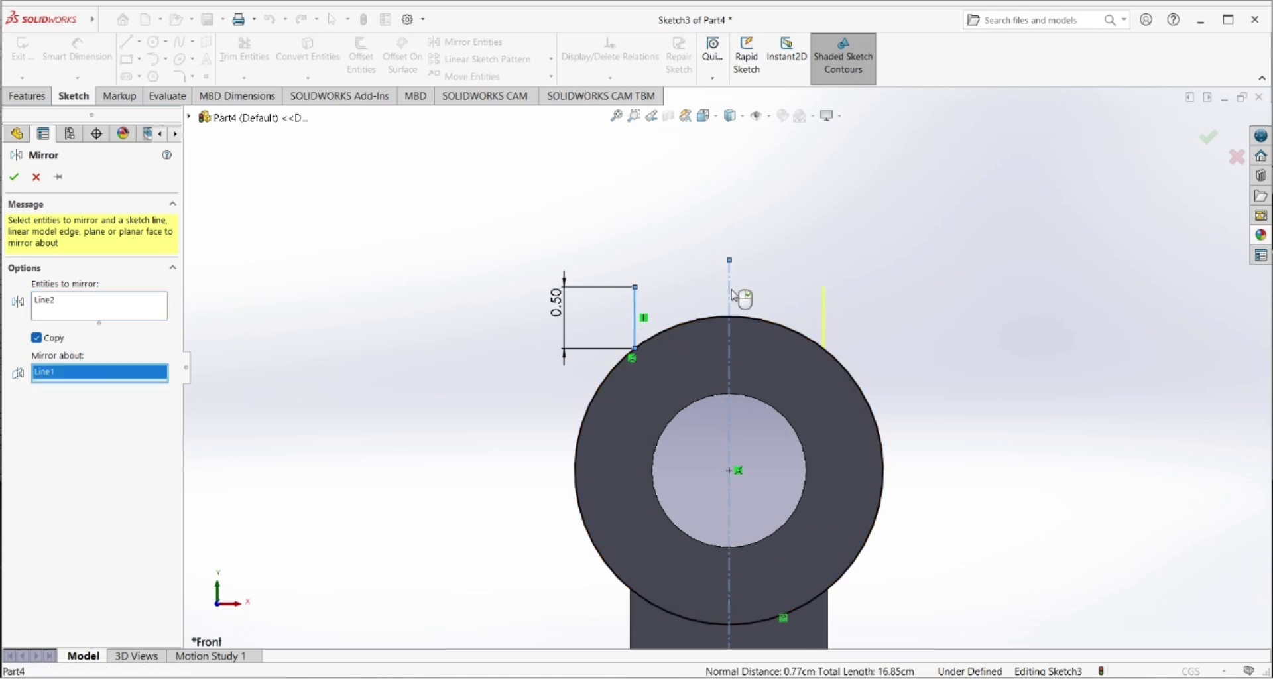
click(13, 177)
click(128, 45)
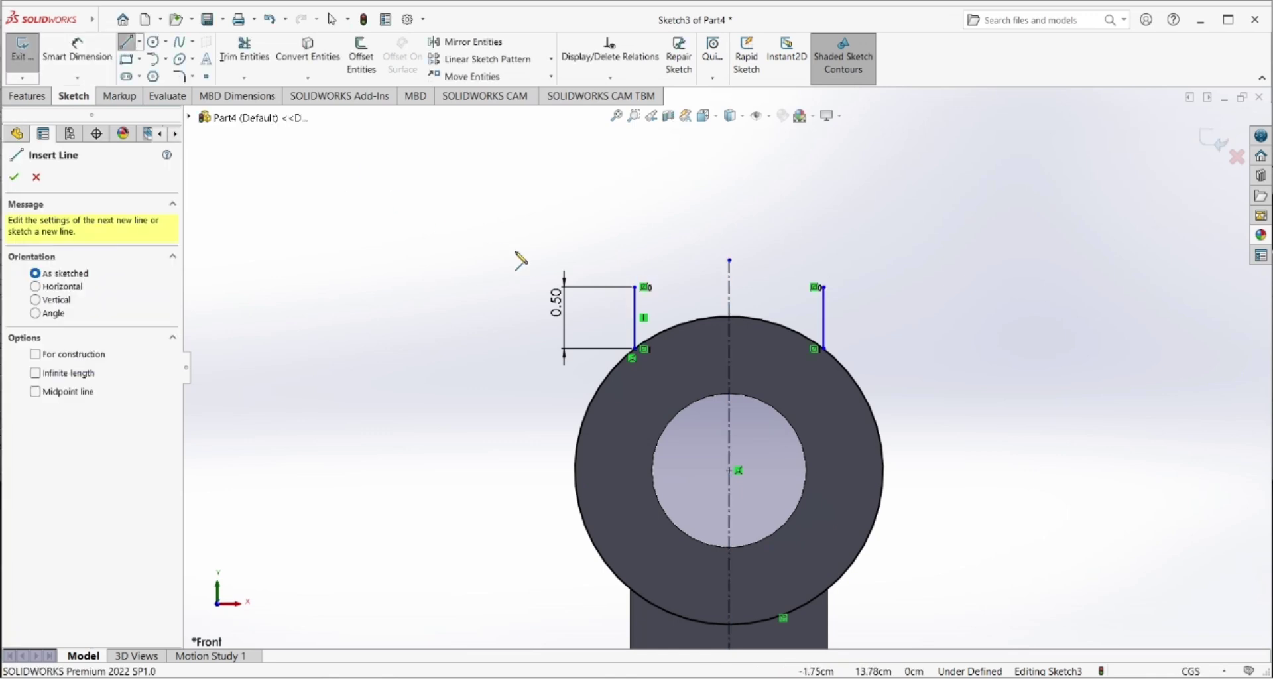
- Draw a horizontal line joining the tops of the two vertical lines
drag(636, 286, 823, 286)
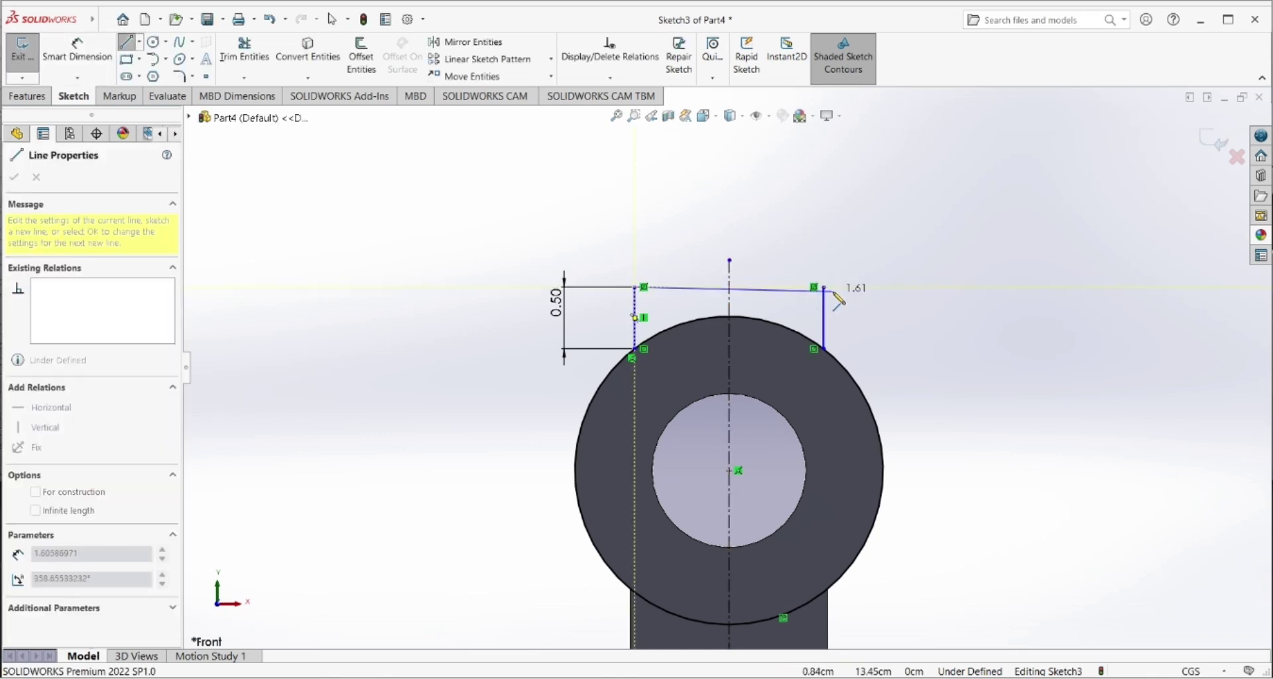
right_click(857, 297)
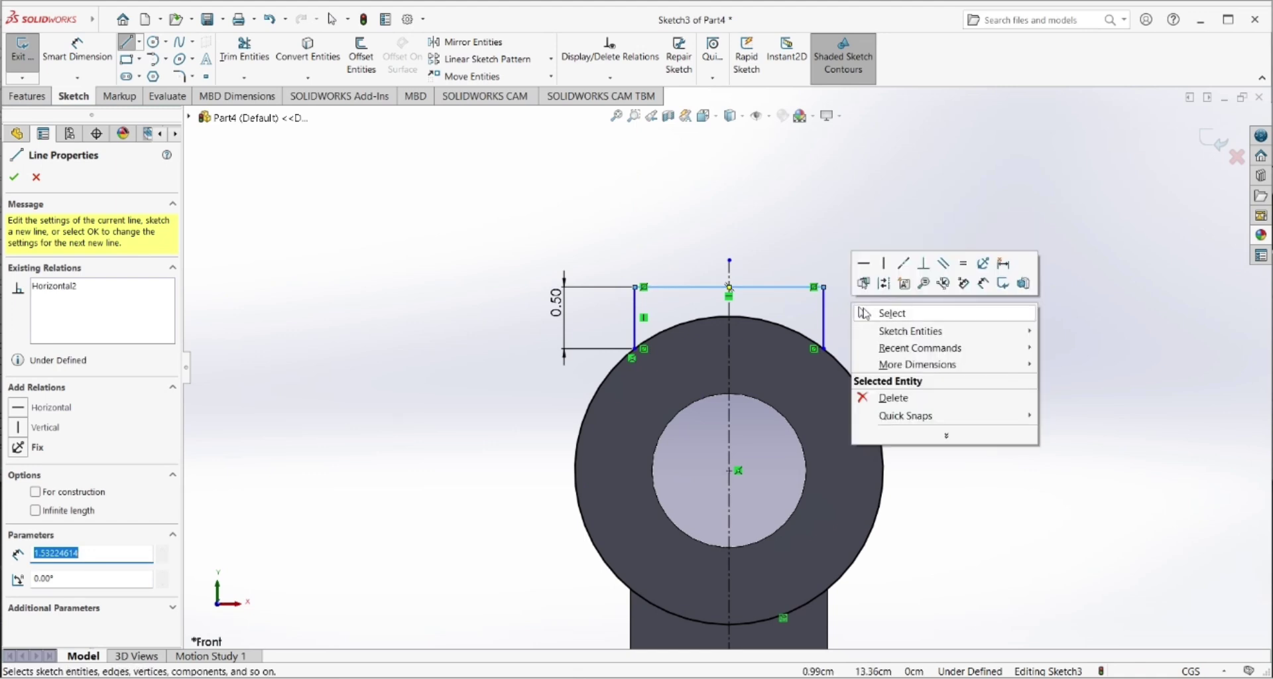
click(874, 316)
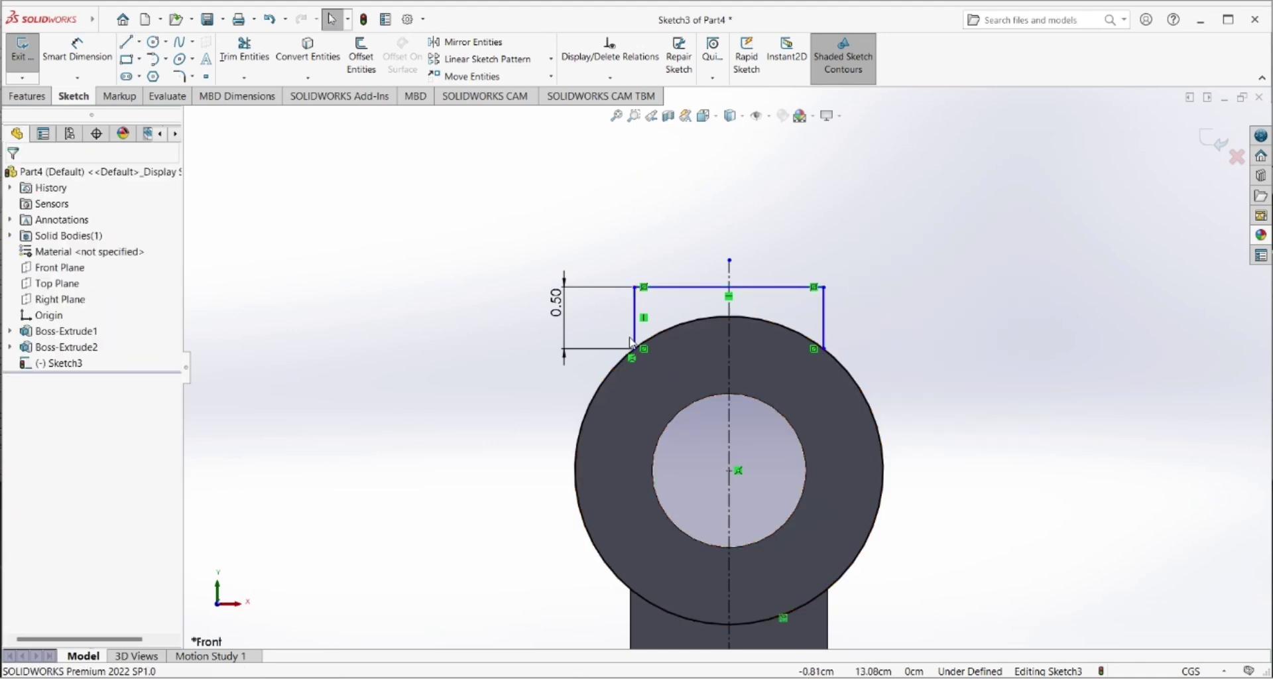
- Make the two vertical lines symmetric about the centerline
click(635, 335)
ctrl+click(729, 309)
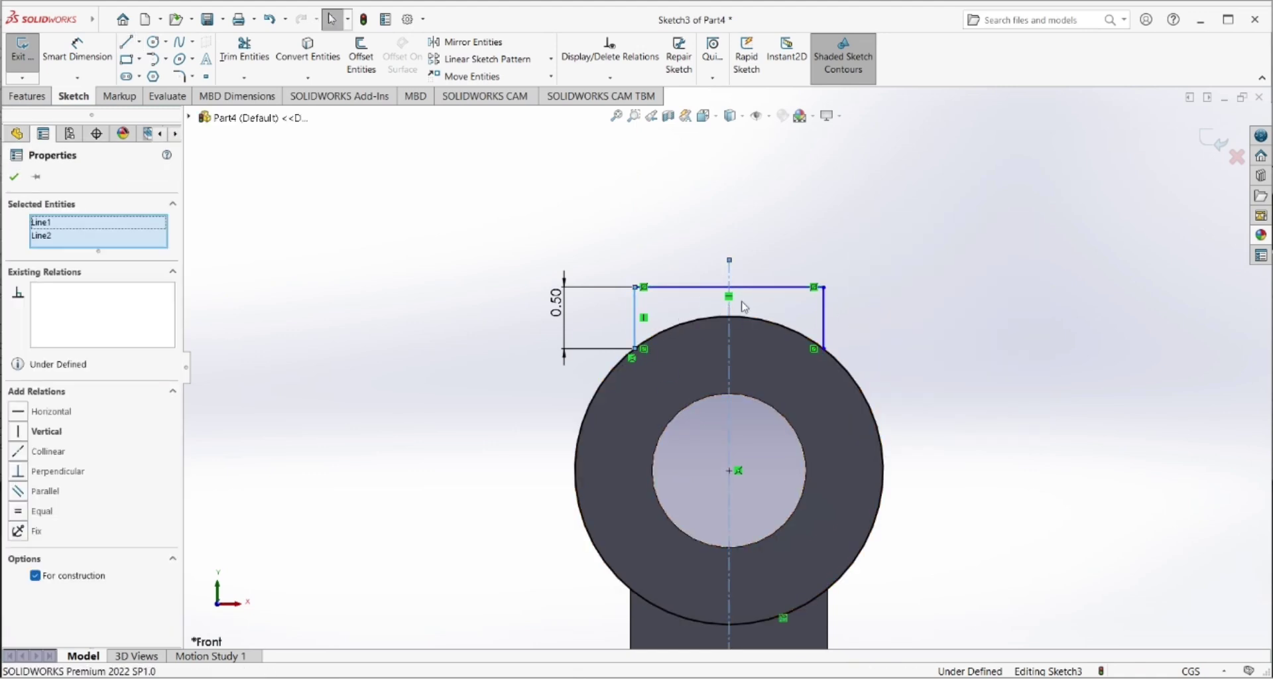
ctrl+click(823, 319)
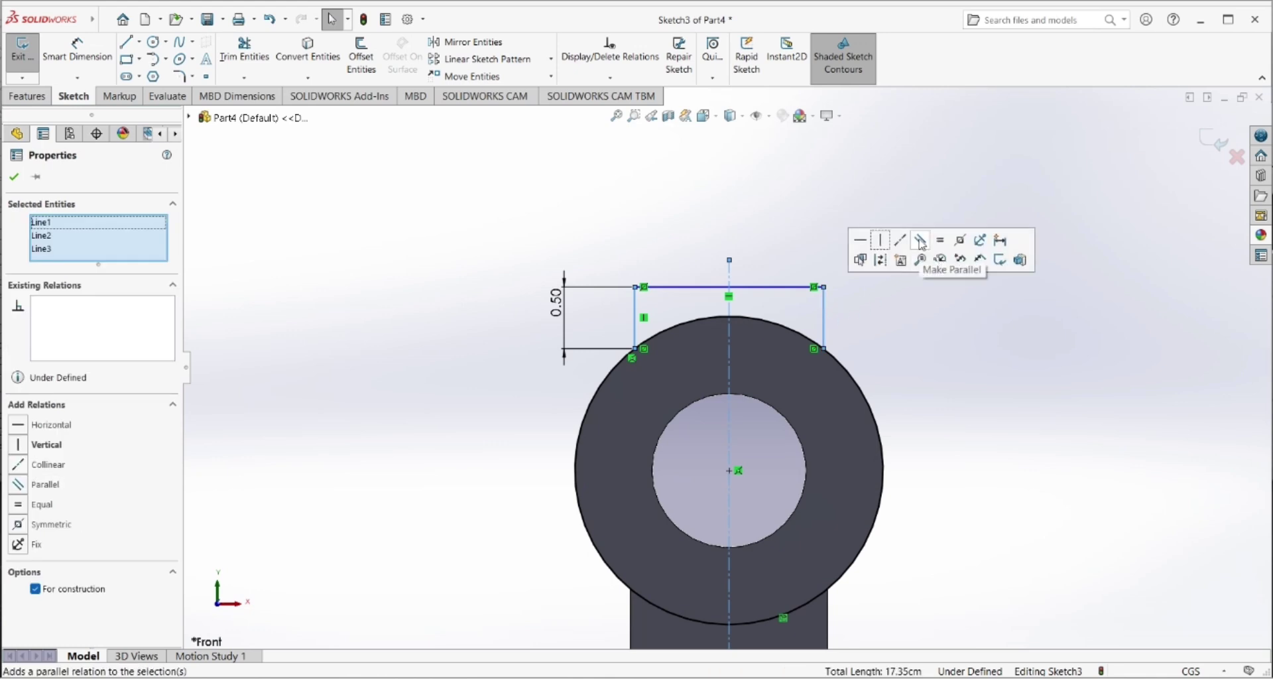
click(960, 239)
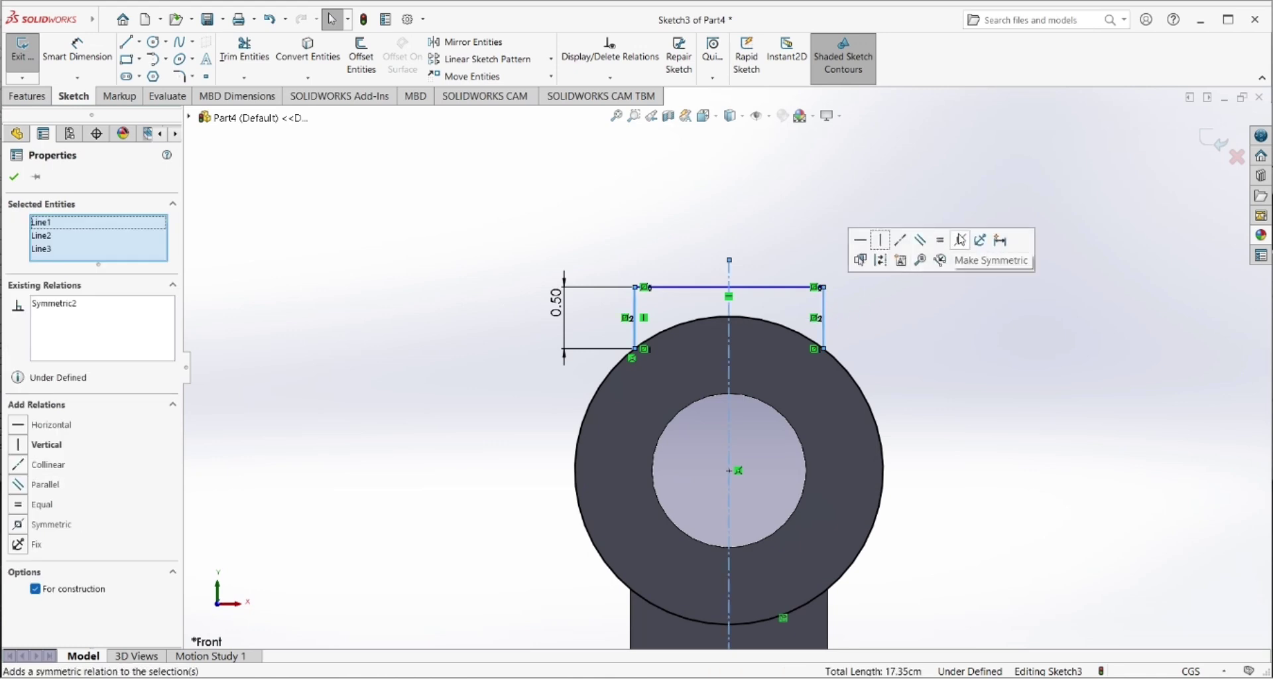
click(14, 177)
click(244, 52)
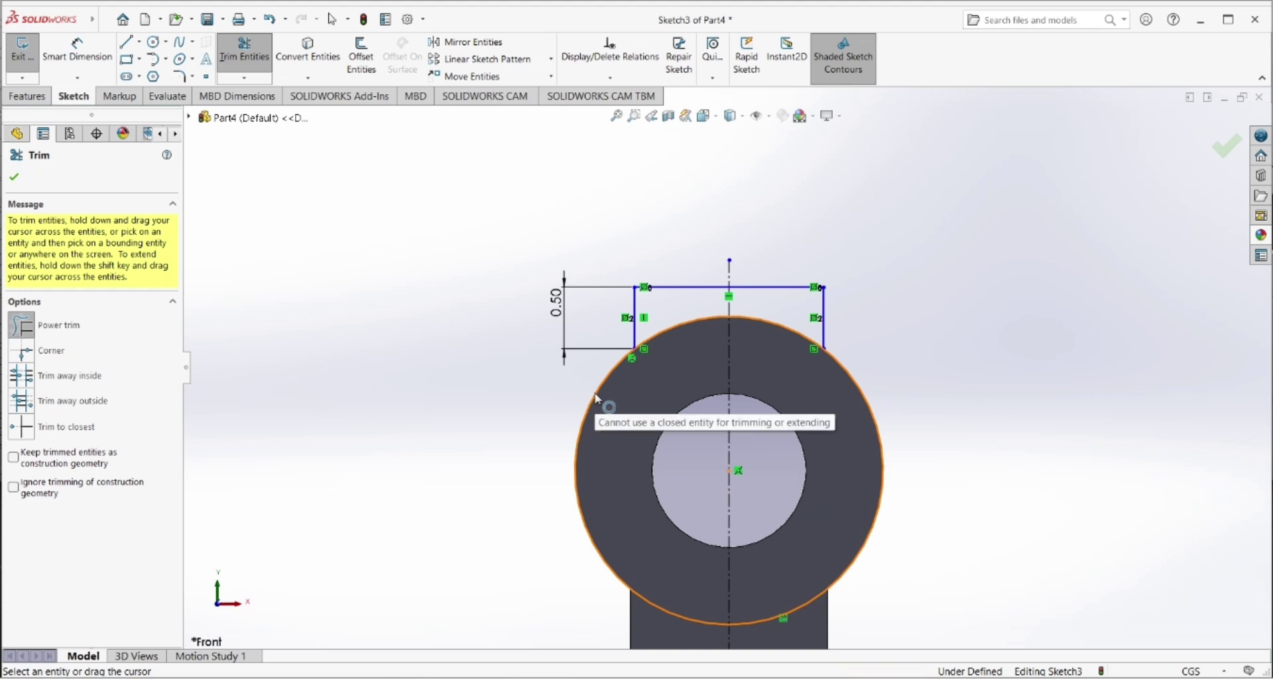
click(14, 177)
- Convert the big-end ring's Ø4.20 outer edge into Sketch3 with Convert Entities
scroll(635, 386, down, 3)
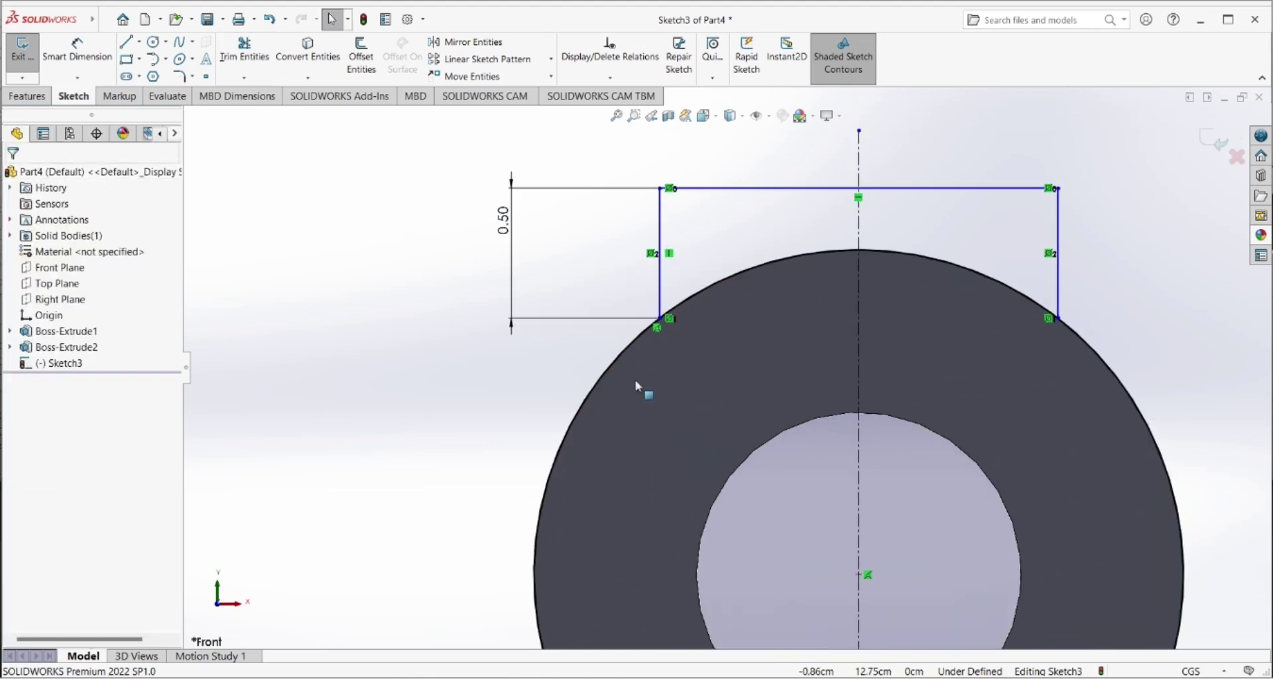
scroll(635, 386, up, 3)
scroll(703, 418, up, 3)
scroll(729, 543, up, 2)
scroll(736, 489, down, 2)
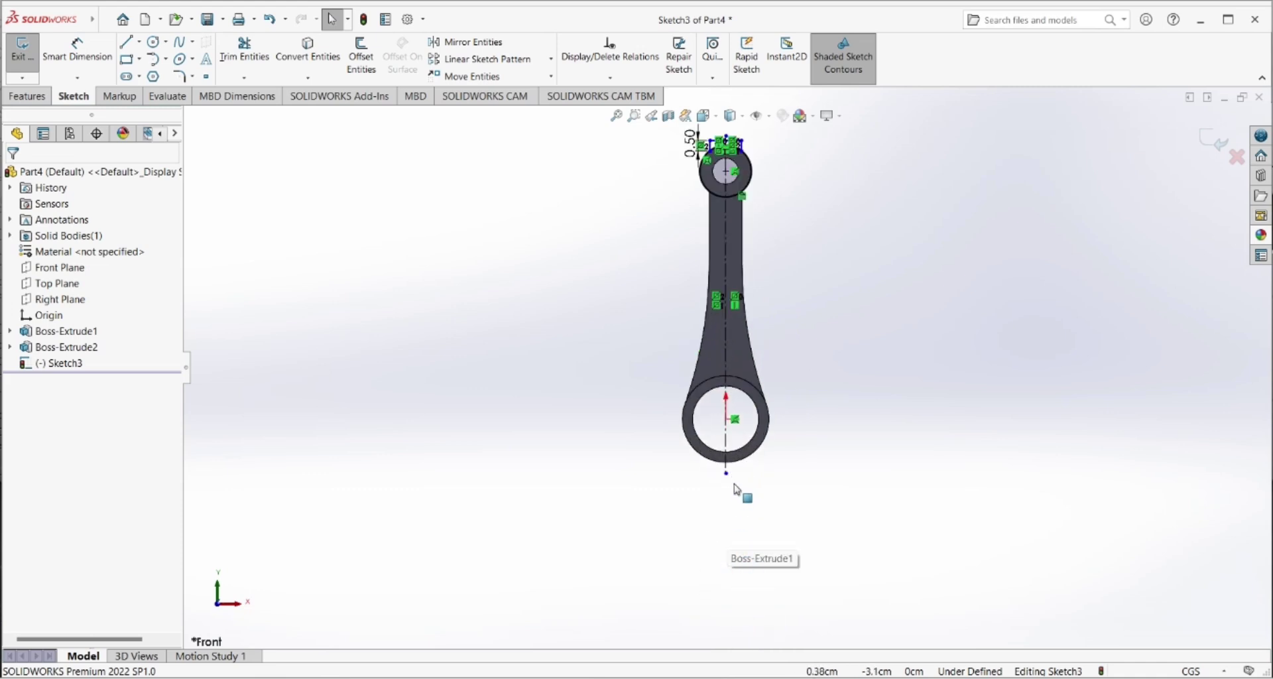
scroll(736, 489, down, 3)
scroll(729, 450, down, 2)
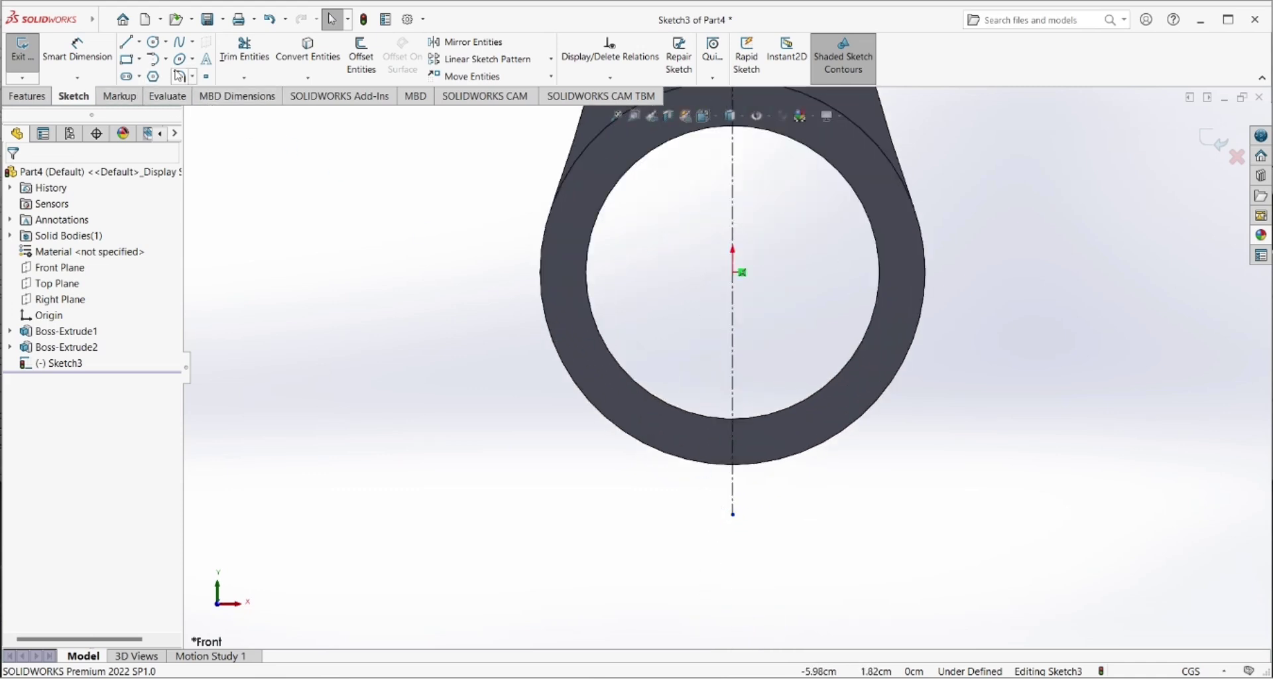
click(127, 44)
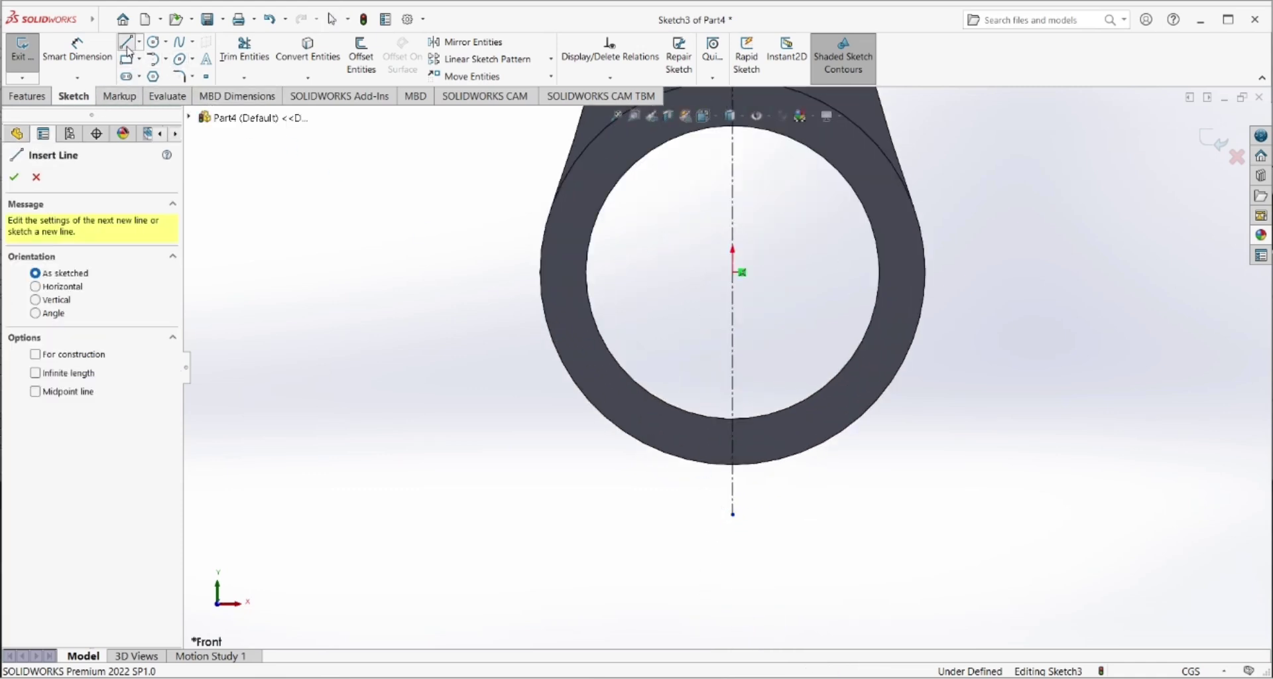
click(24, 99)
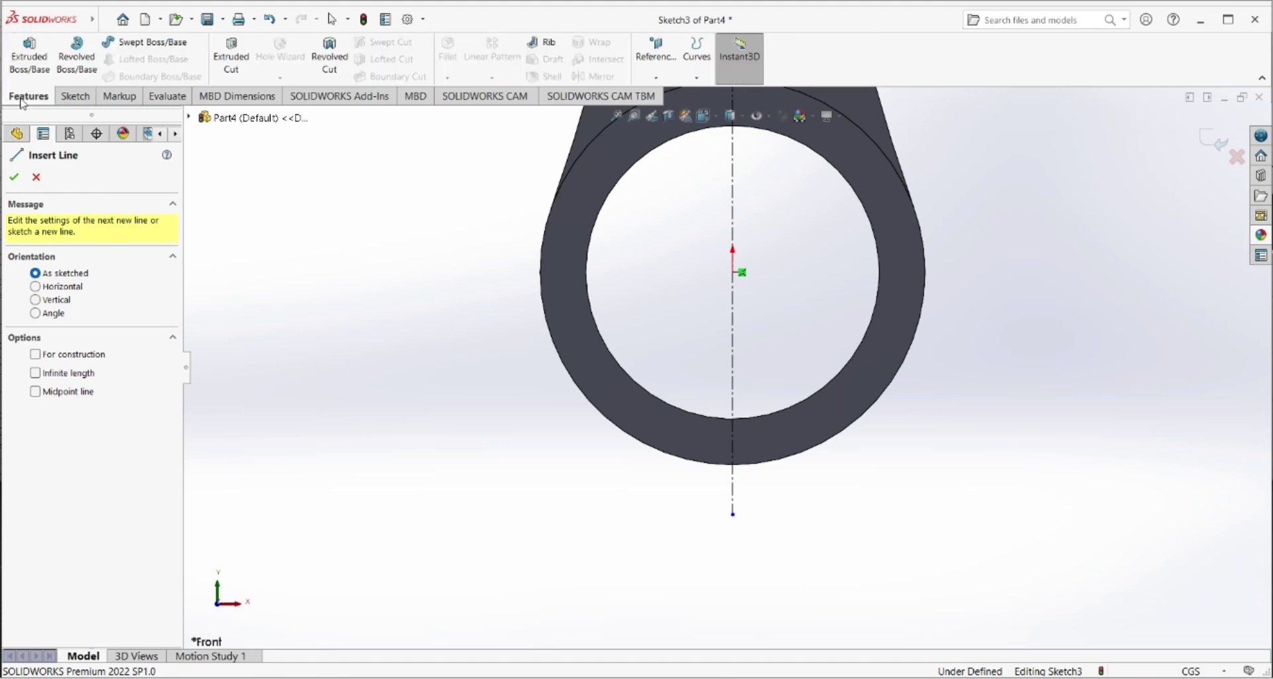
click(74, 96)
right_click(259, 194)
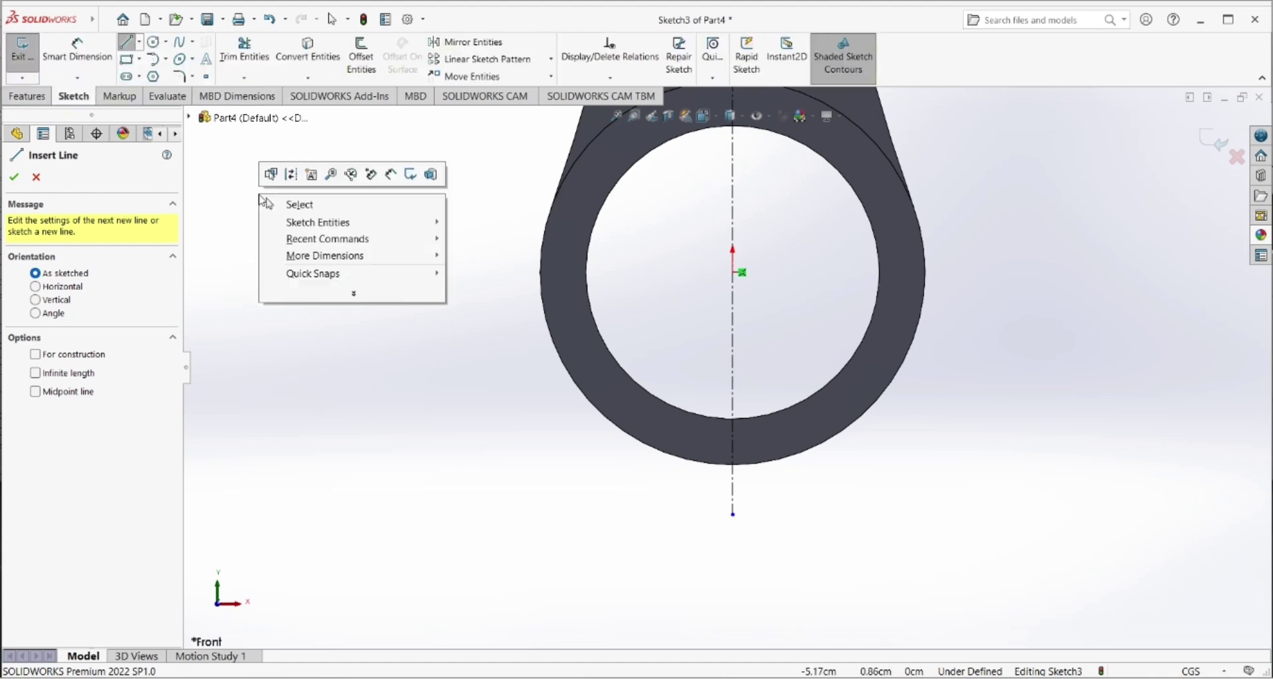
click(34, 182)
click(35, 178)
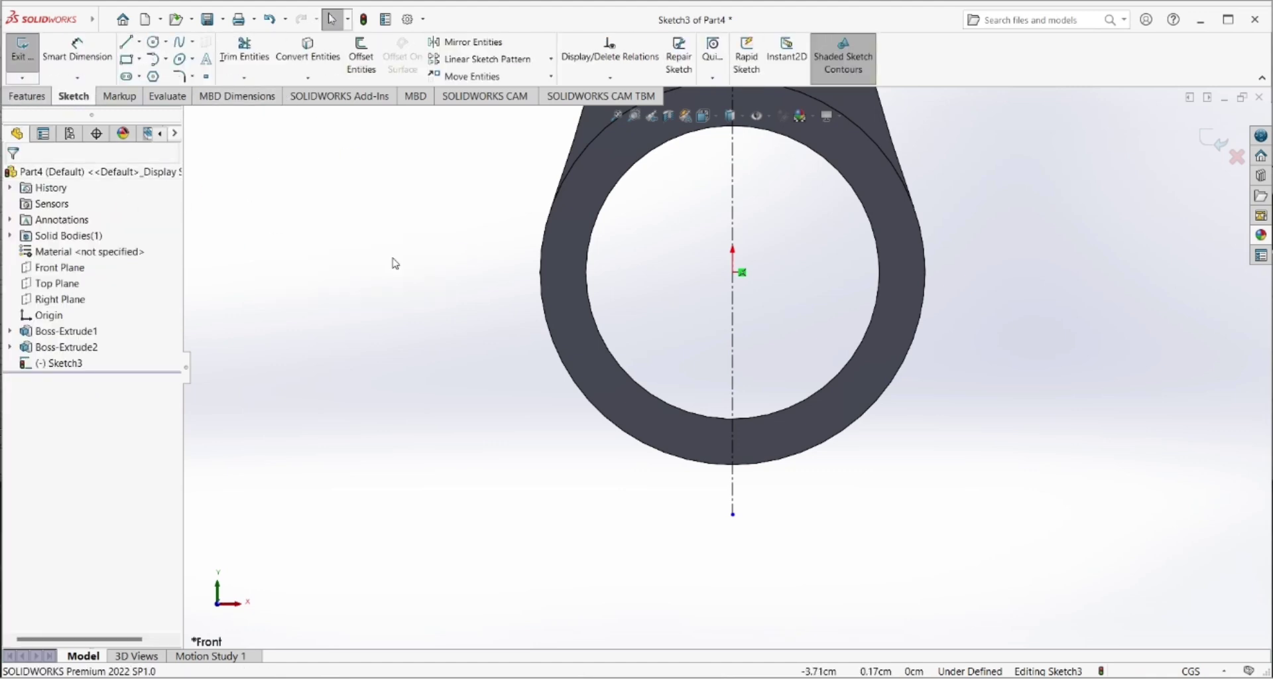
click(550, 326)
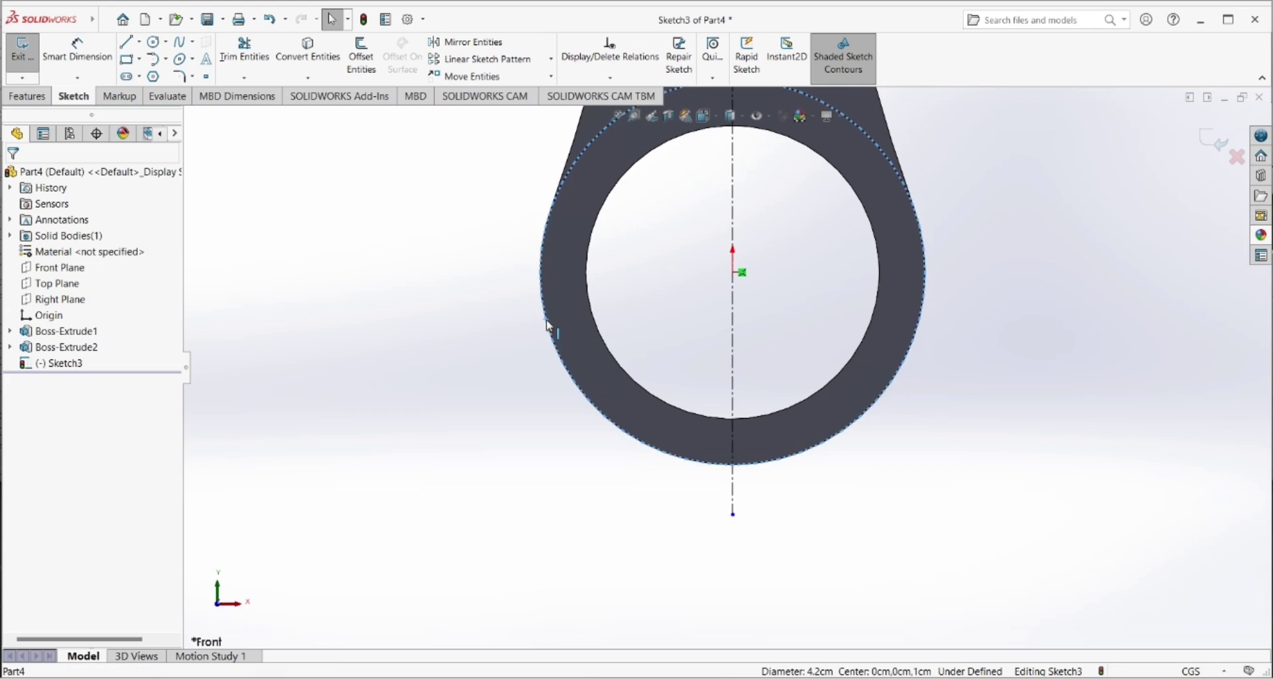
click(315, 65)
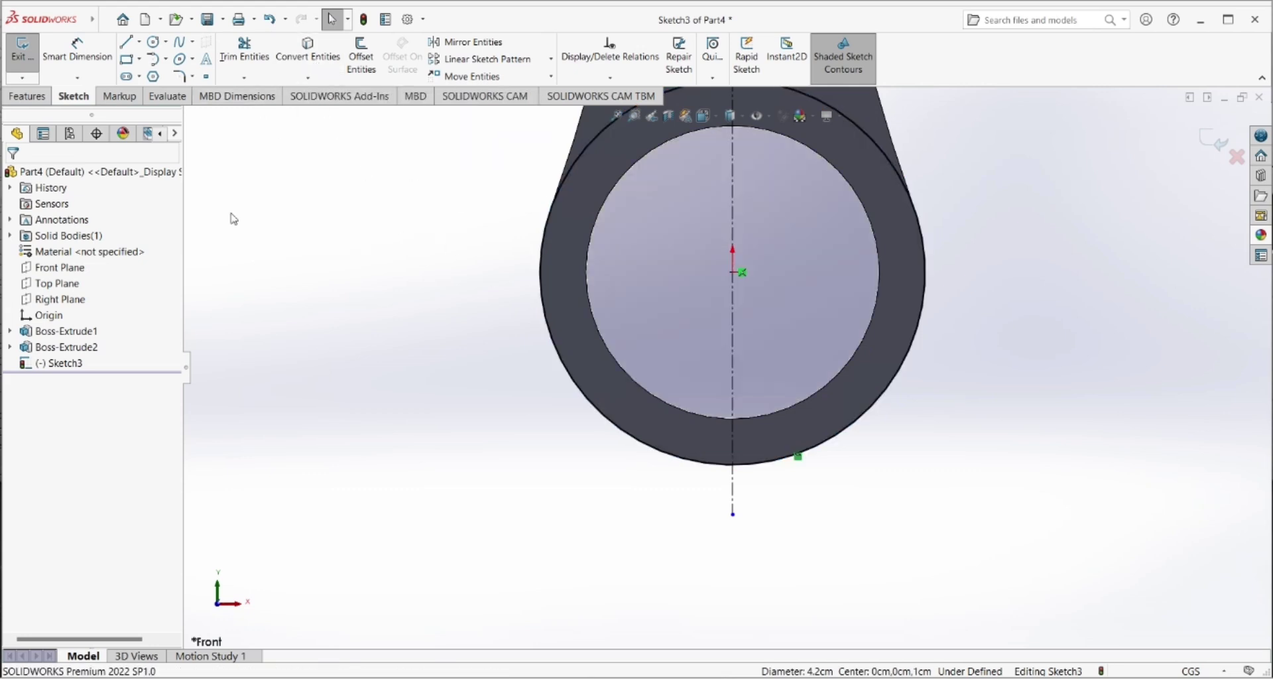
- Draw a vertical line from below the ring up to the big-end circle, left of the centerline
click(125, 44)
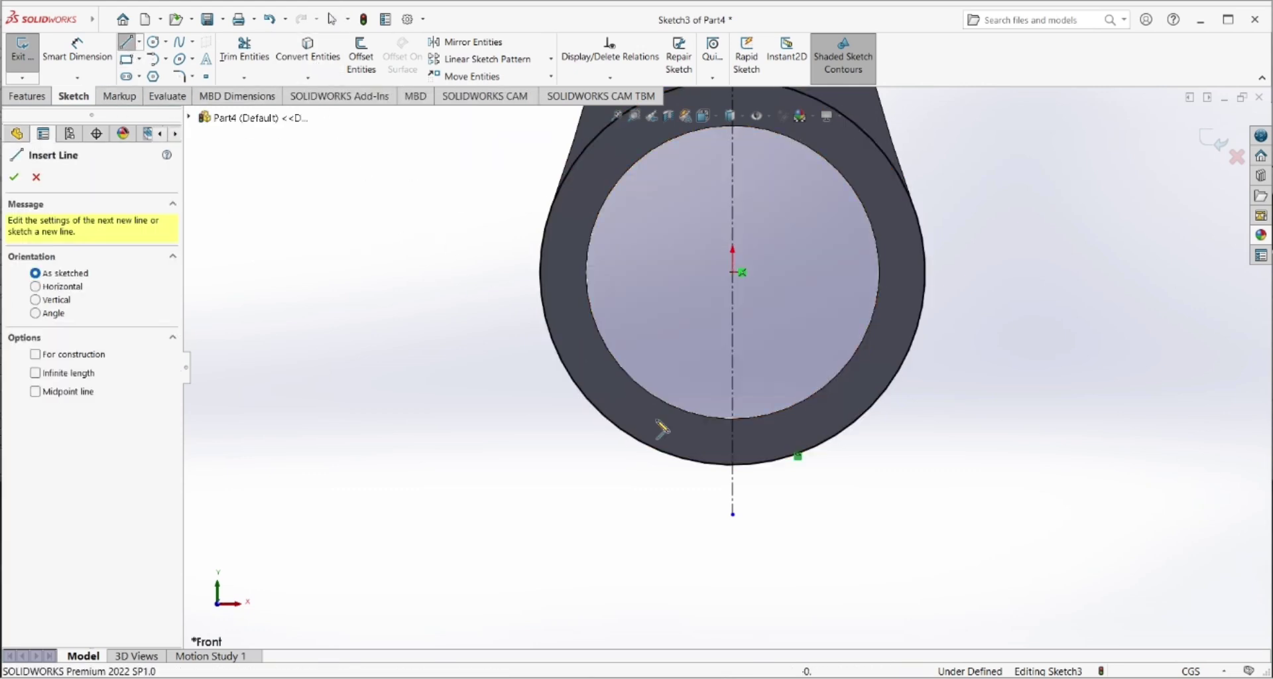
click(646, 513)
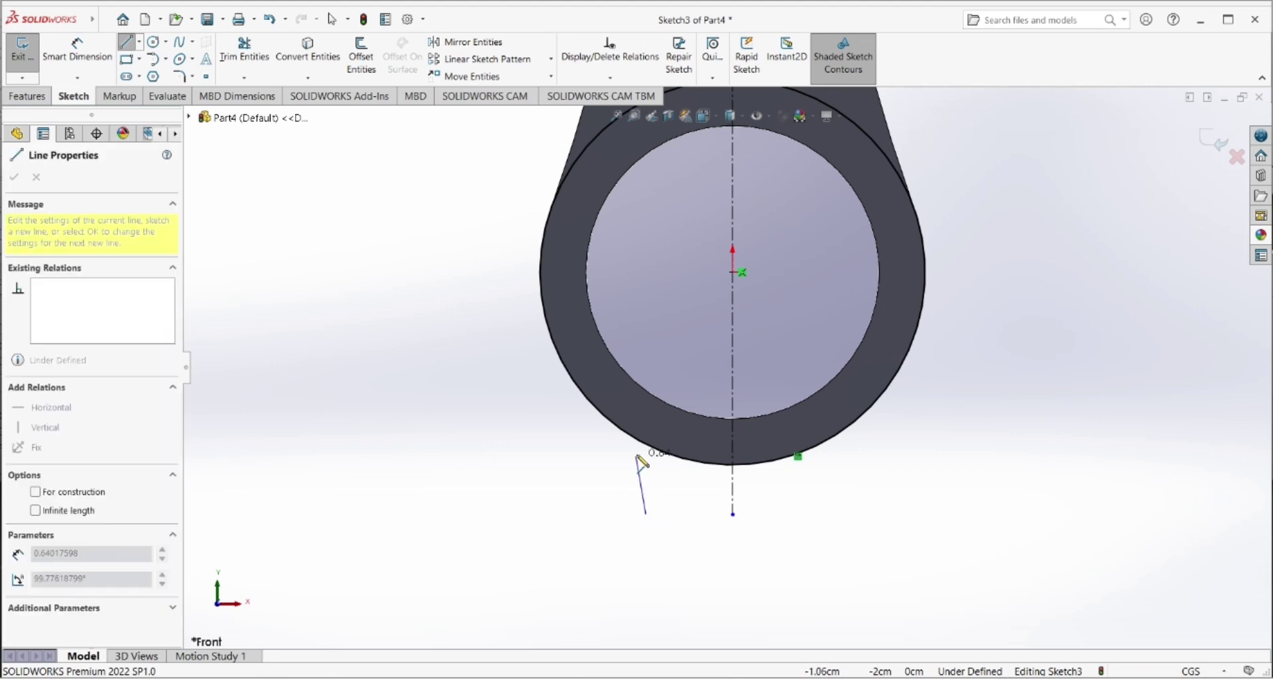
click(646, 444)
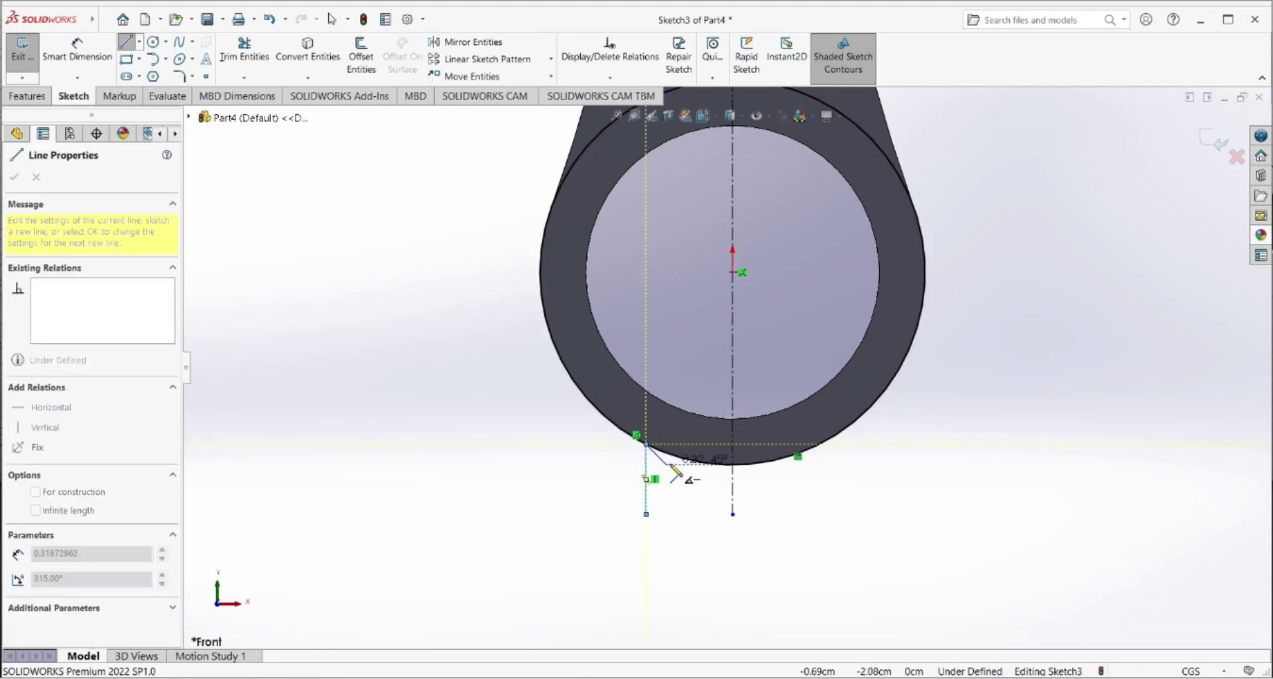
right_click(682, 473)
click(690, 478)
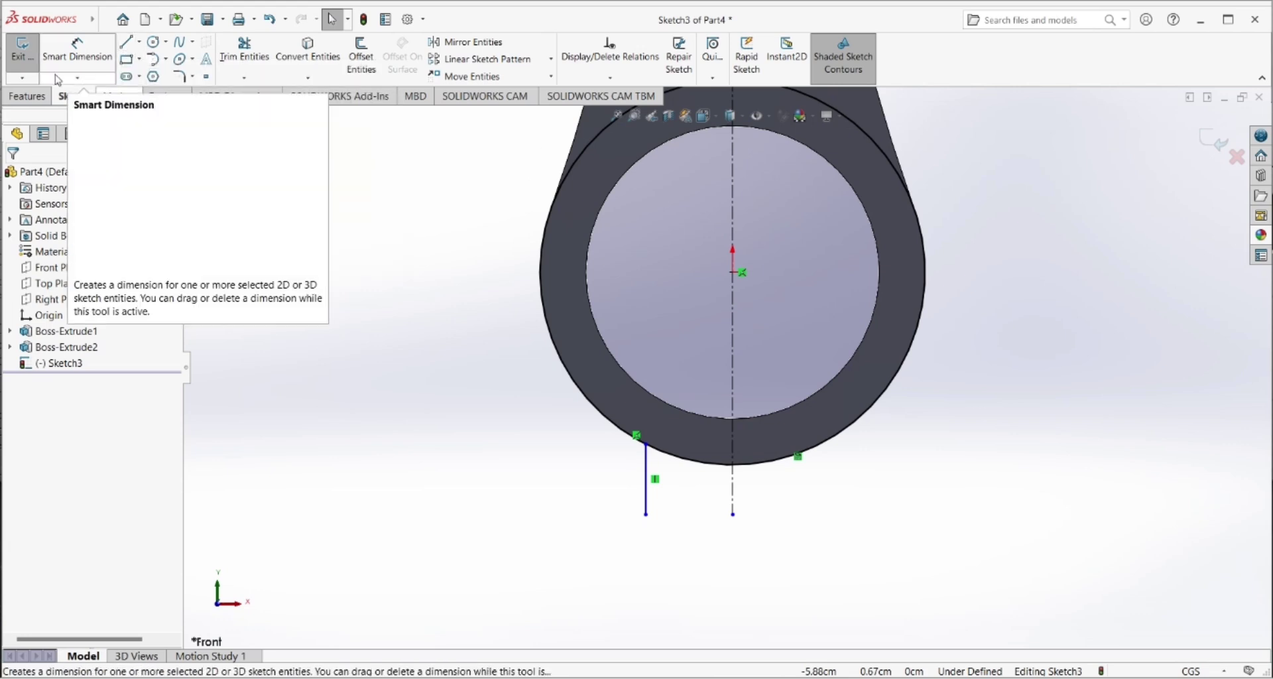
- Dimension the new vertical line to 1.2 cm
click(77, 50)
click(646, 481)
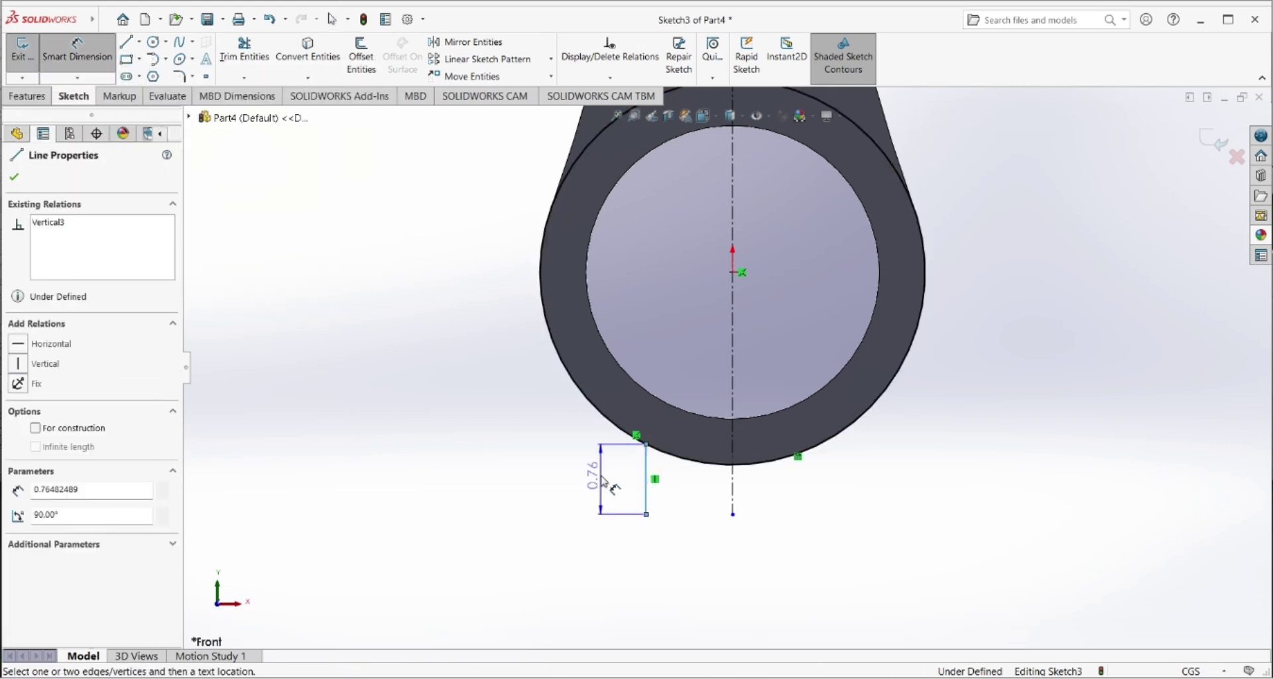
click(620, 487)
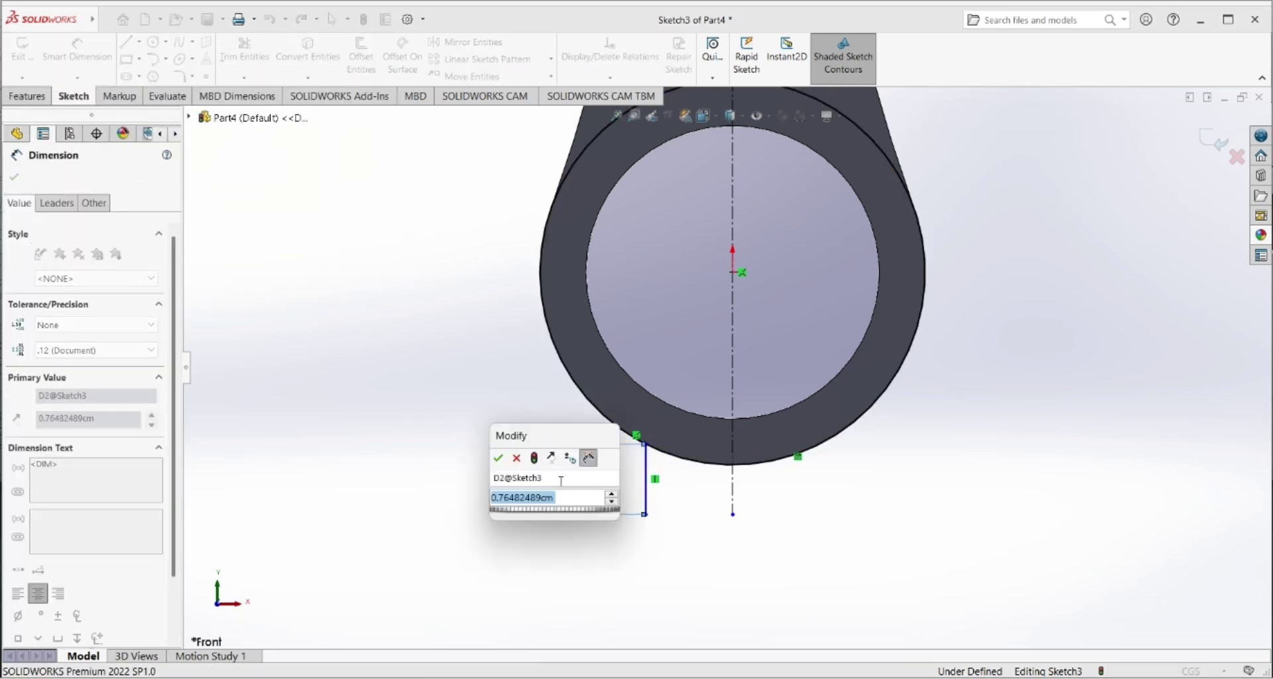
text(1.2)
key(Return)
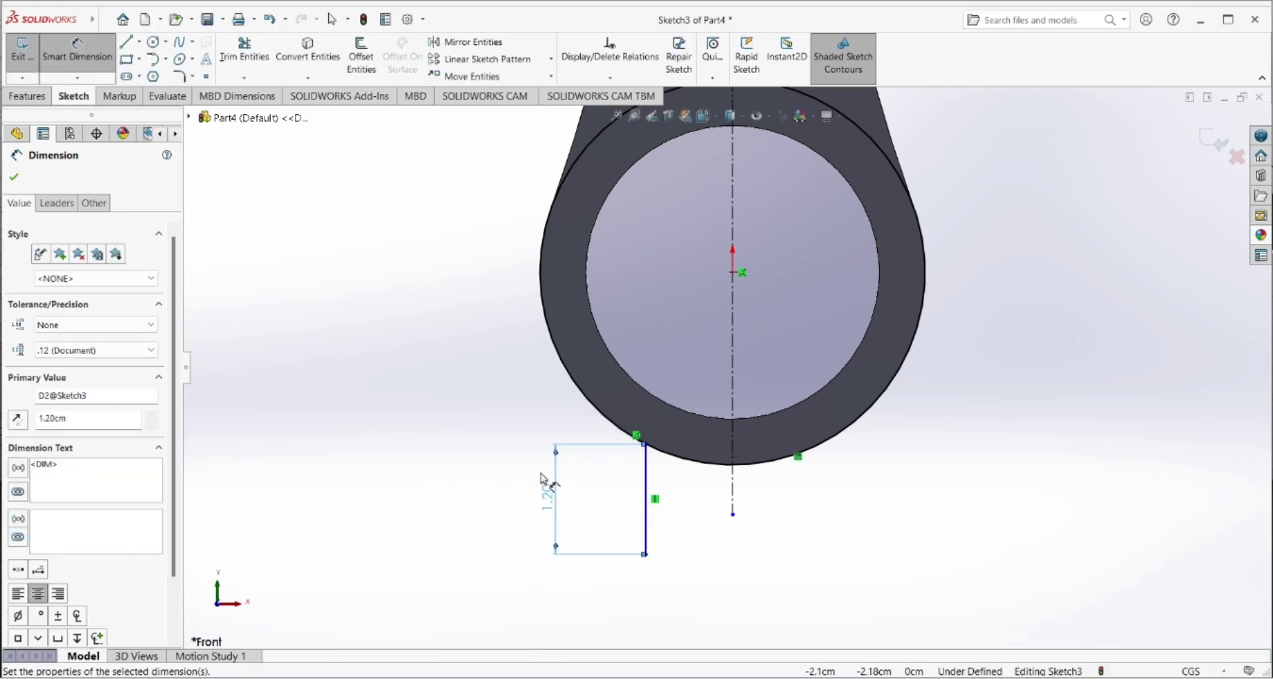
click(15, 176)
click(464, 42)
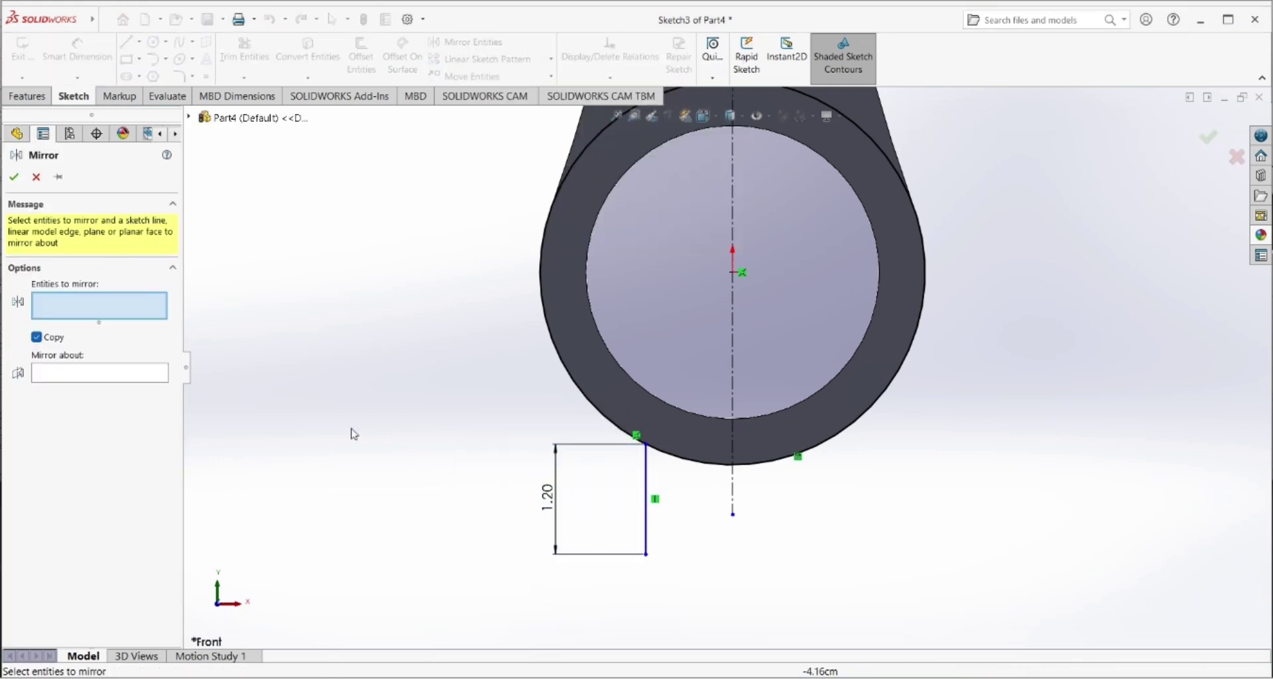
- Mirror the 1.20 cm vertical line about the centerline
click(647, 487)
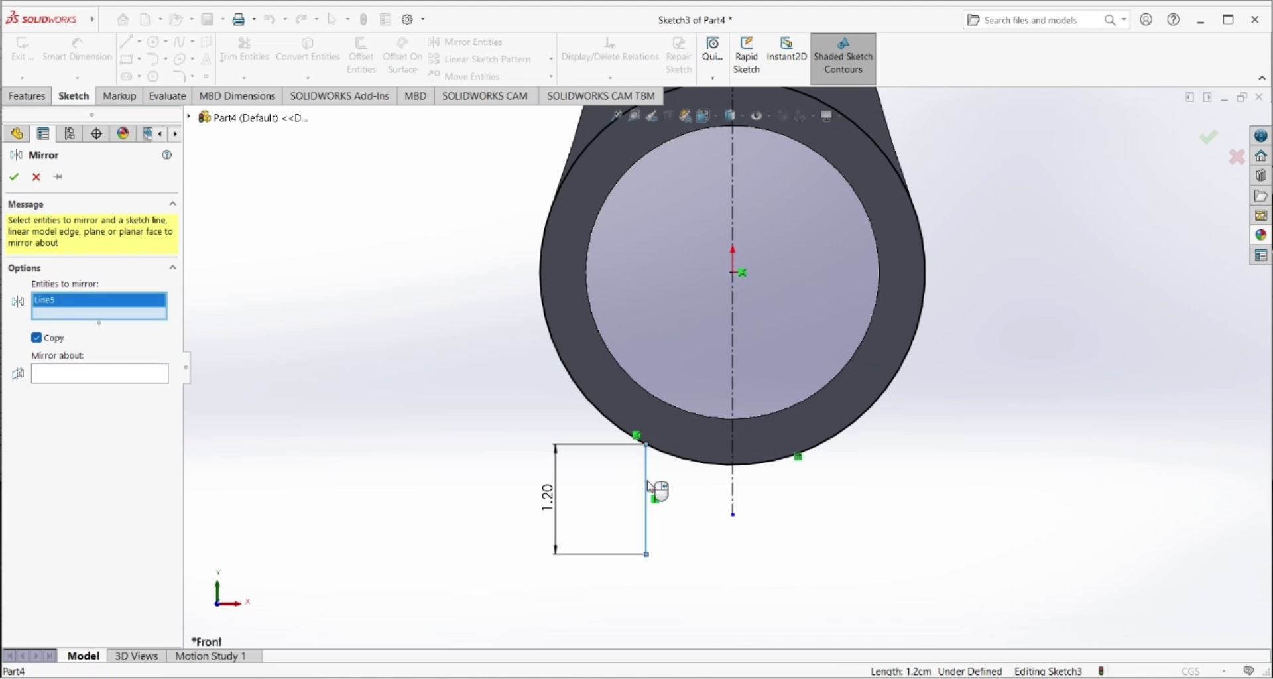
click(126, 373)
click(733, 485)
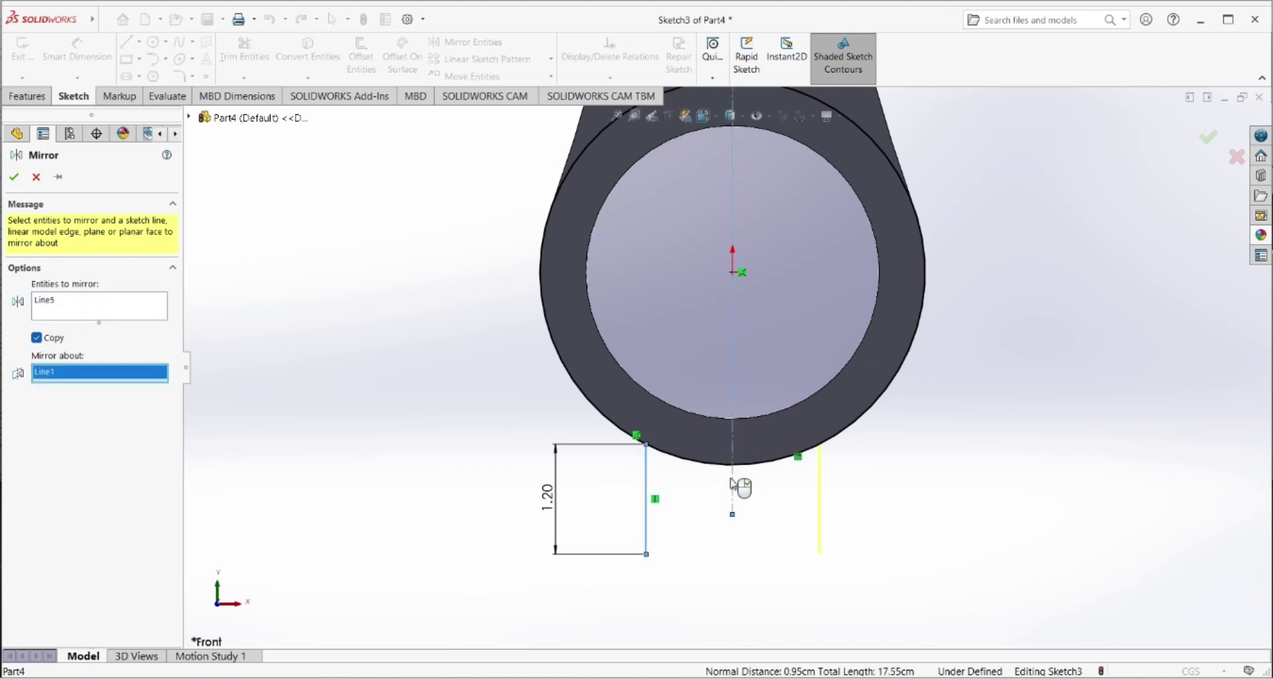
click(15, 178)
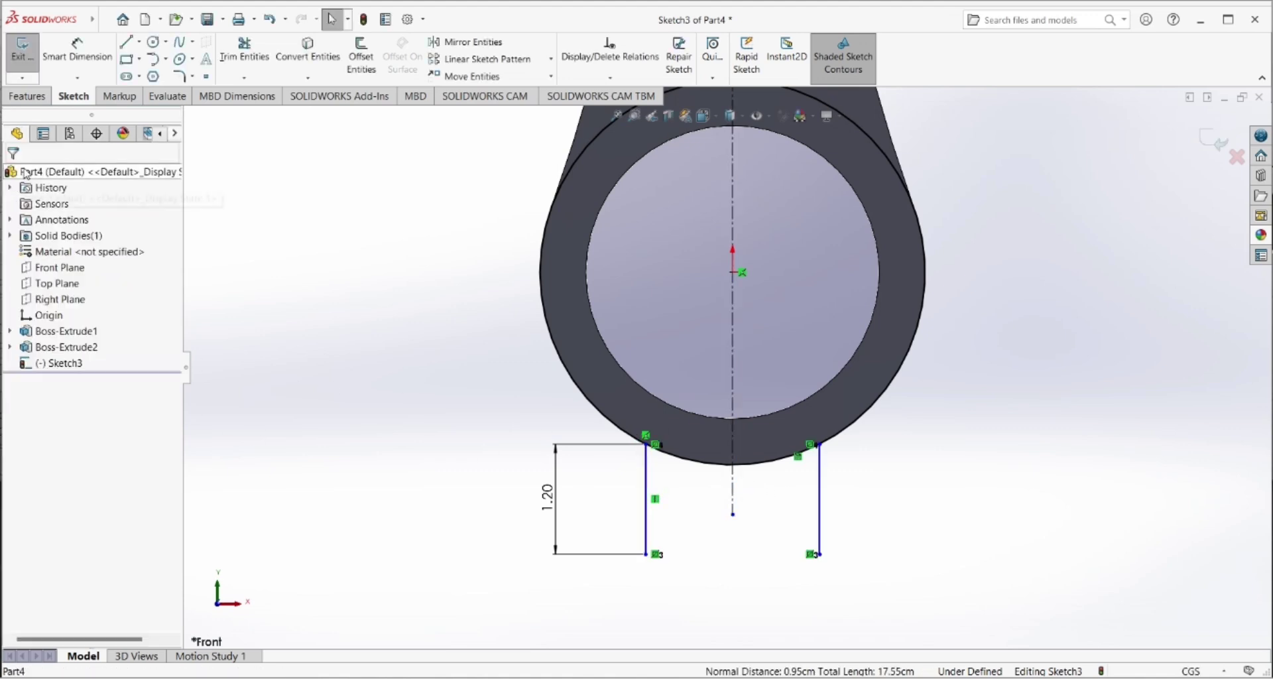
- Draw a horizontal line joining the bottom ends of both vertical lines and dimension it
click(126, 42)
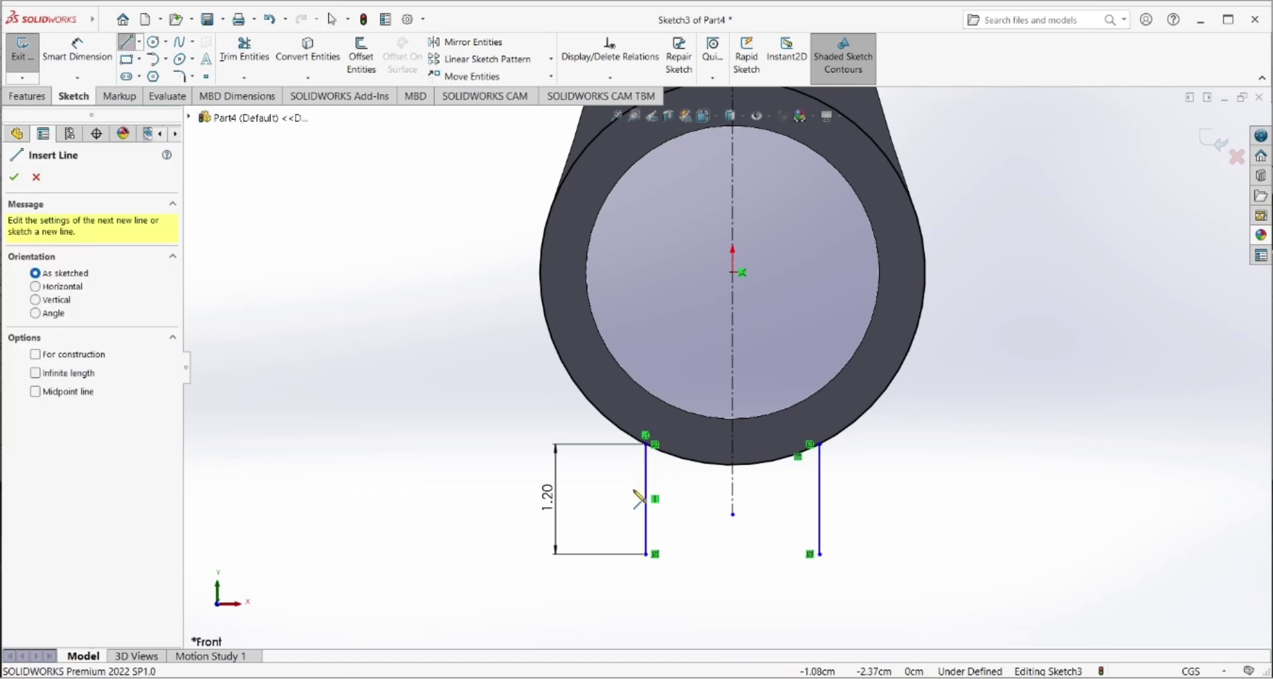
click(646, 553)
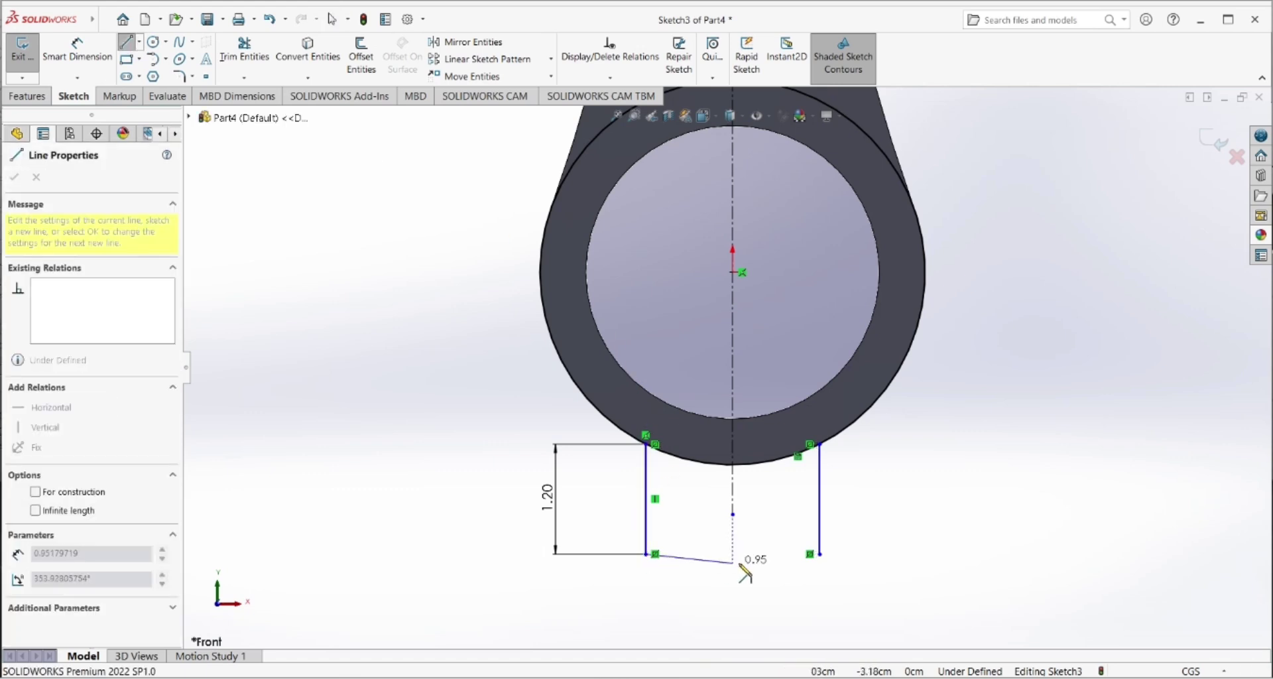
click(820, 553)
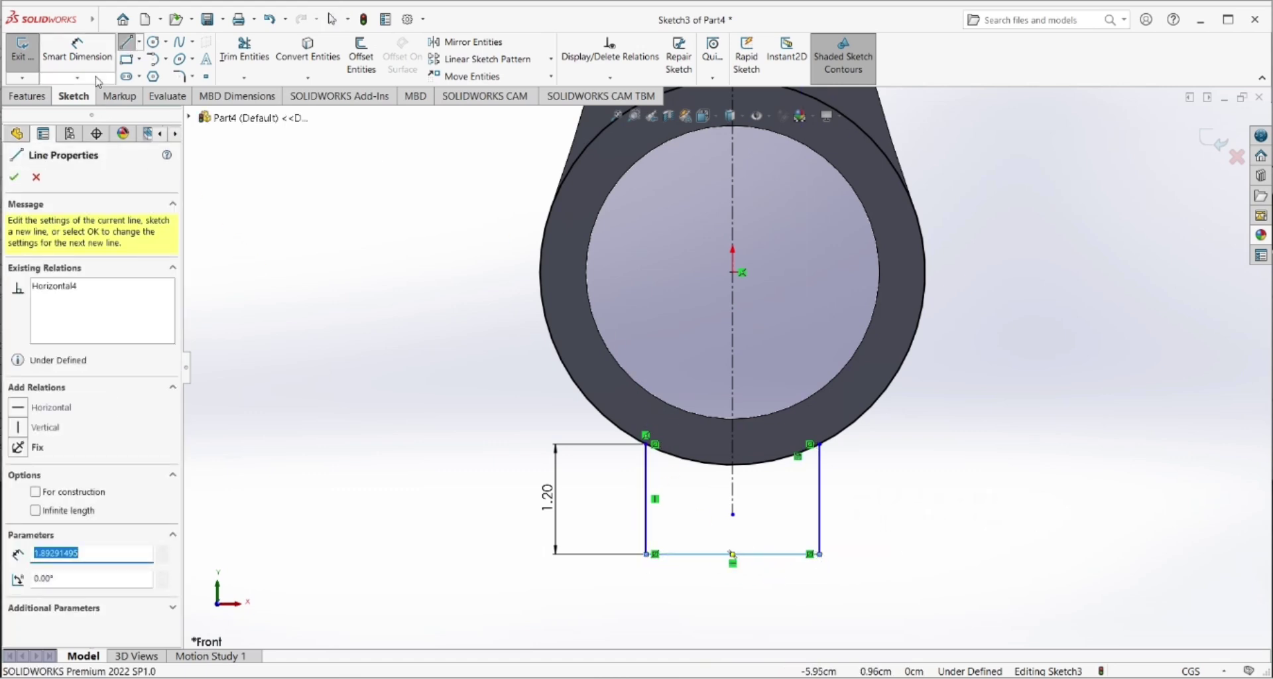
click(76, 50)
click(684, 555)
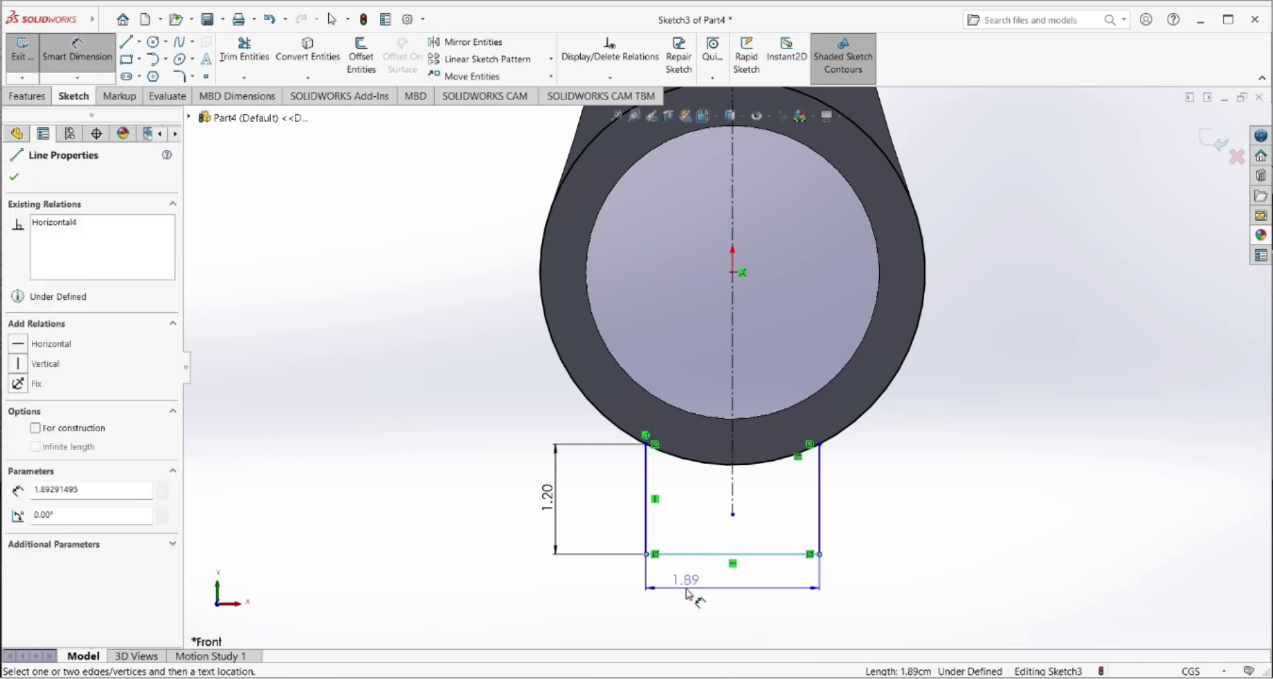
click(686, 594)
- Set the bottom line to 3.4 cm and make both vertical sides symmetric about the centreline
text(3.4)
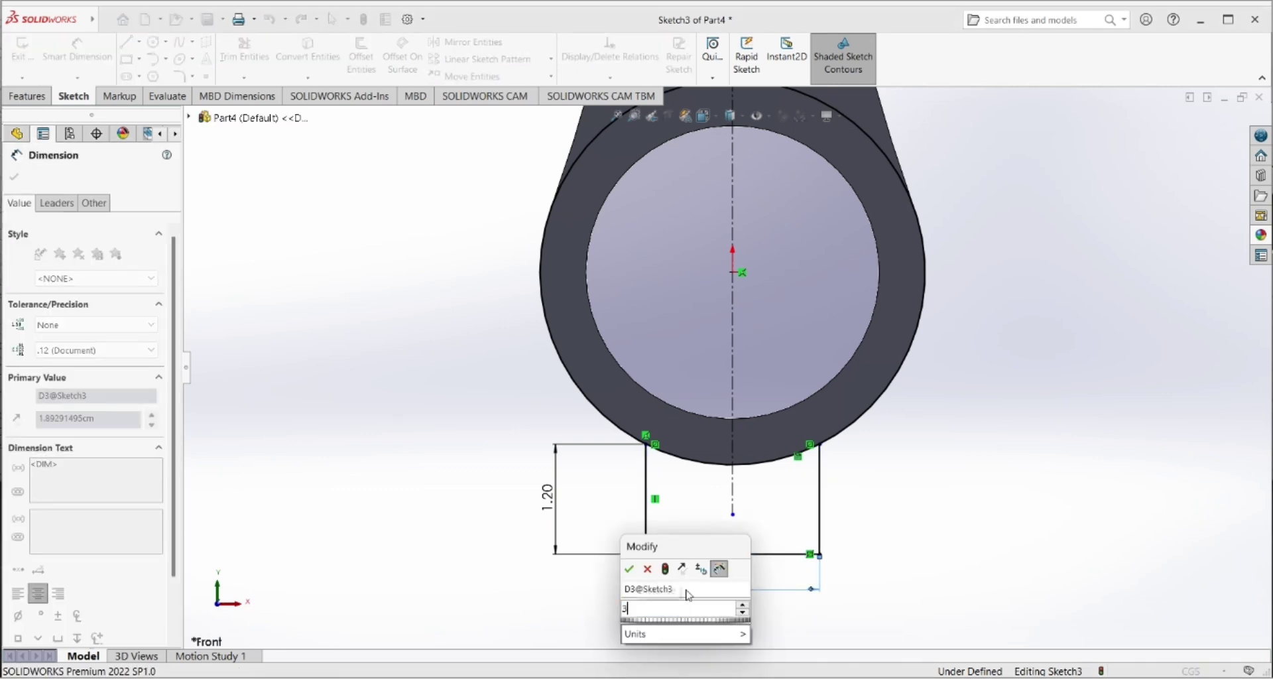
key(Return)
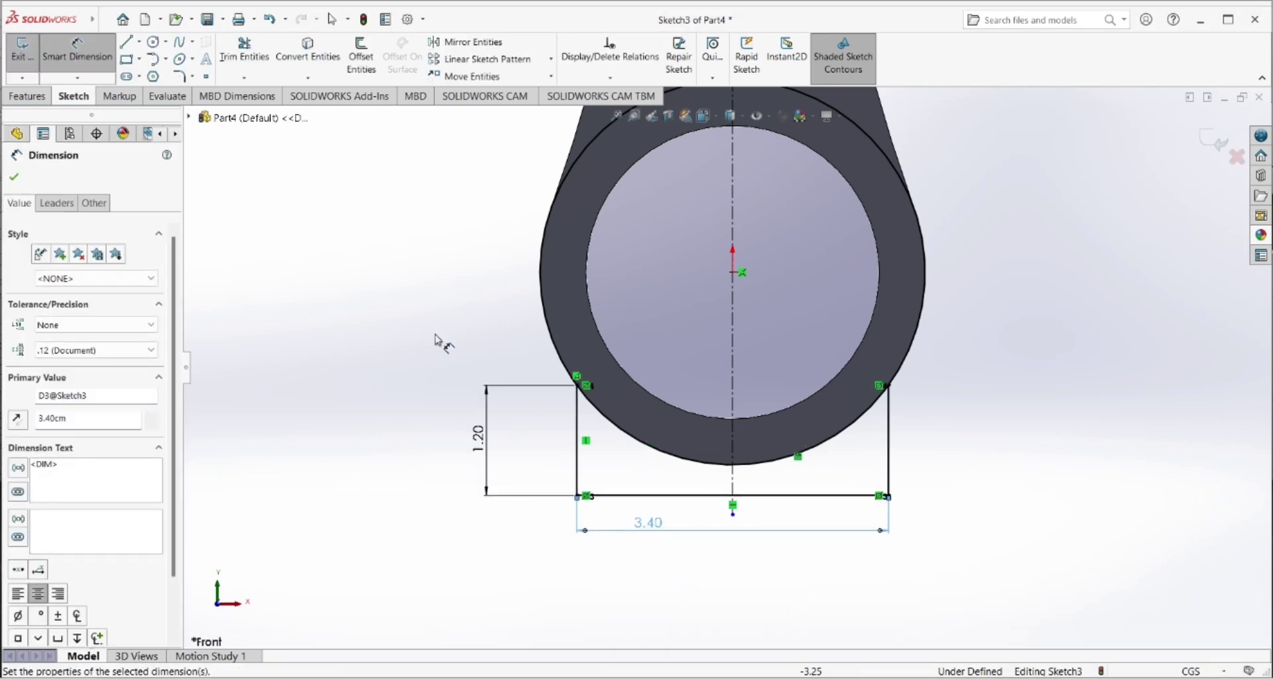
click(14, 178)
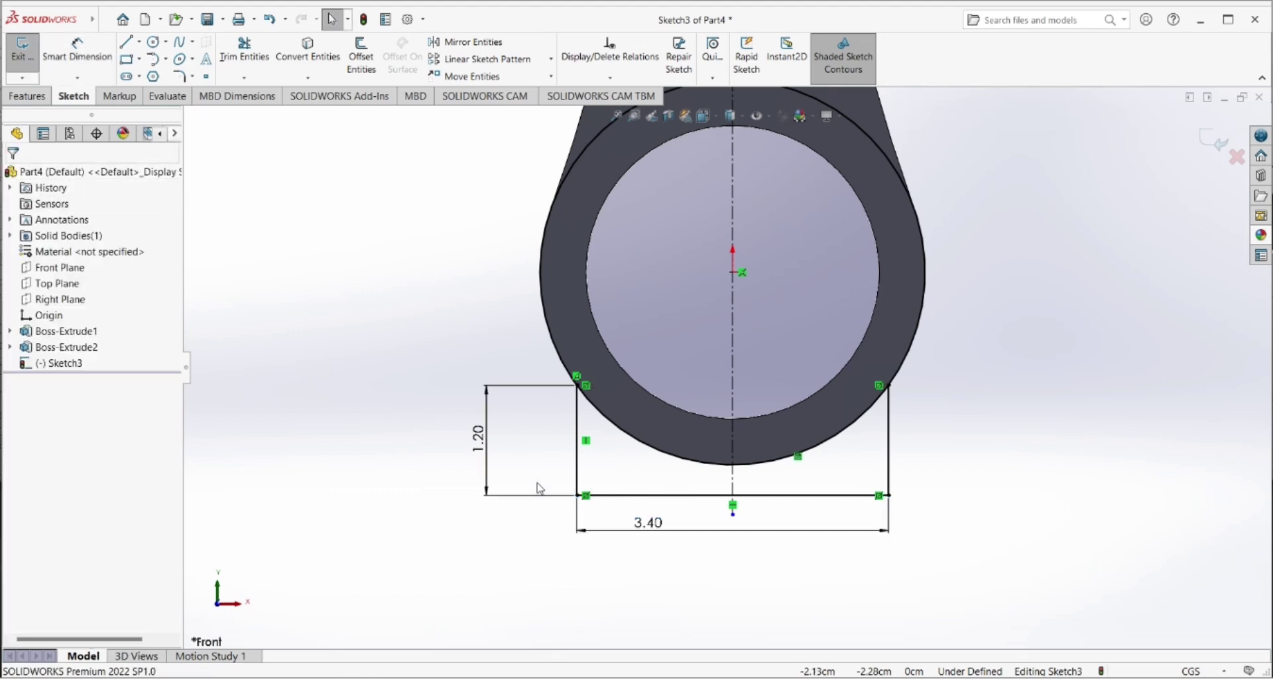
click(575, 449)
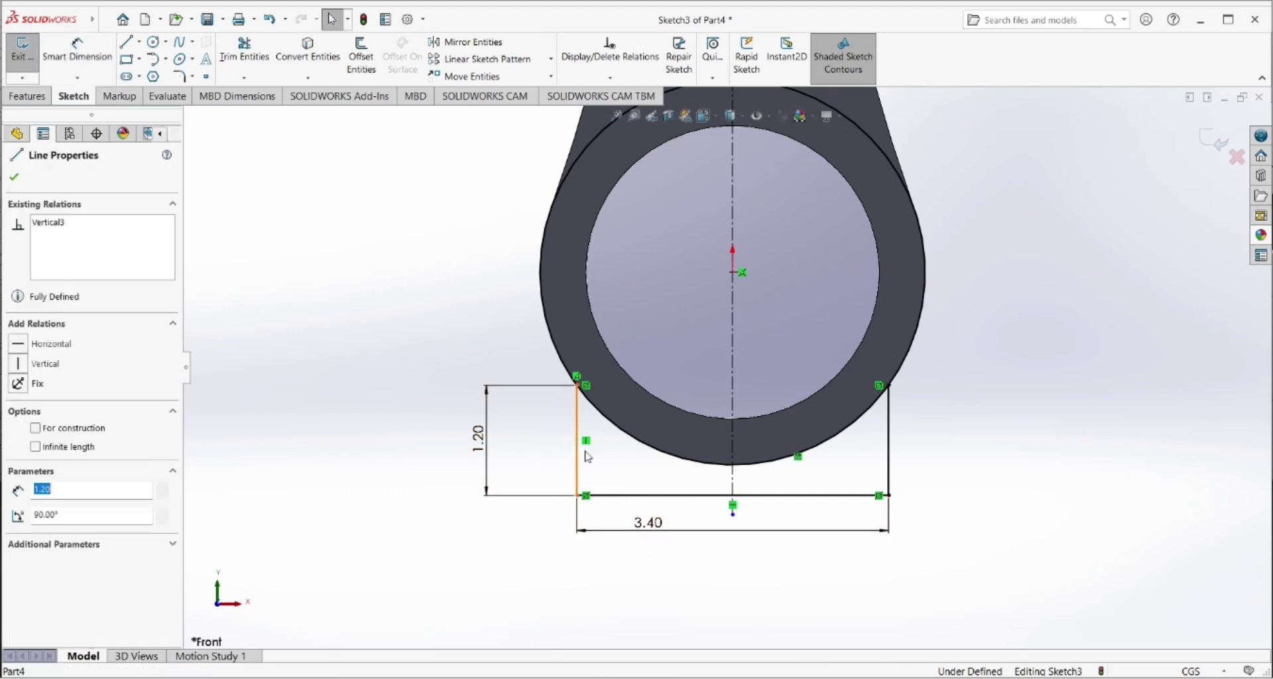
ctrl+click(733, 480)
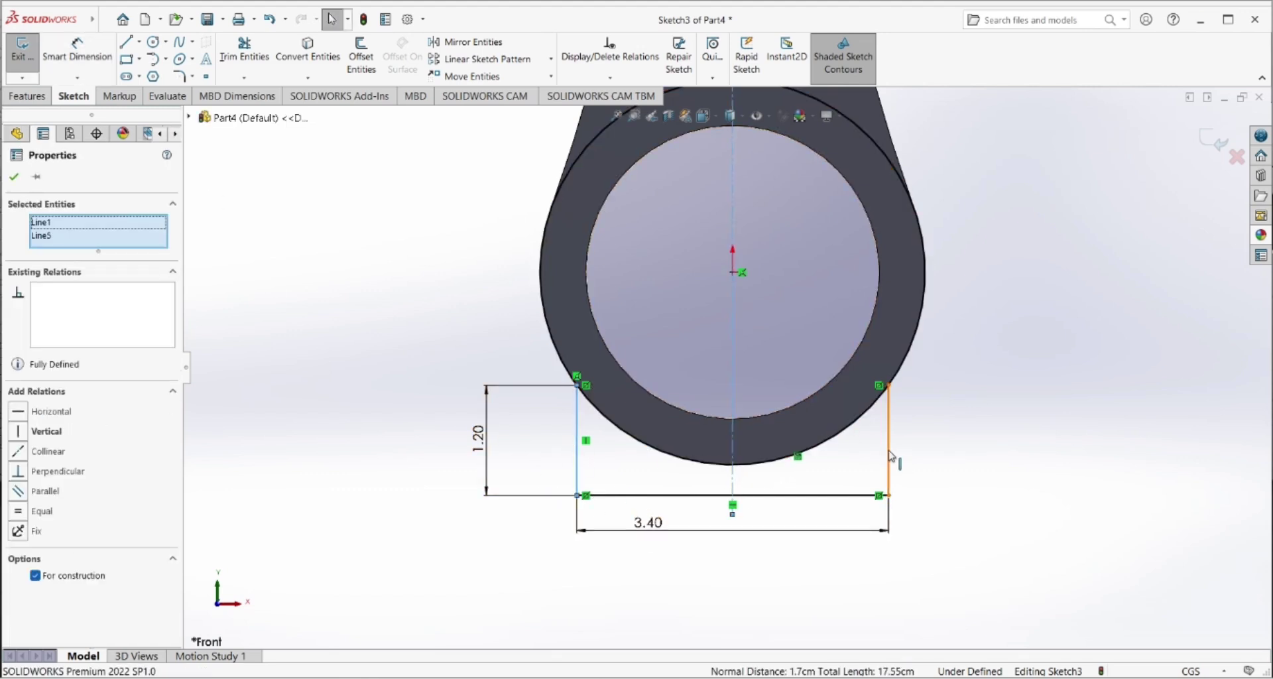
ctrl+click(889, 456)
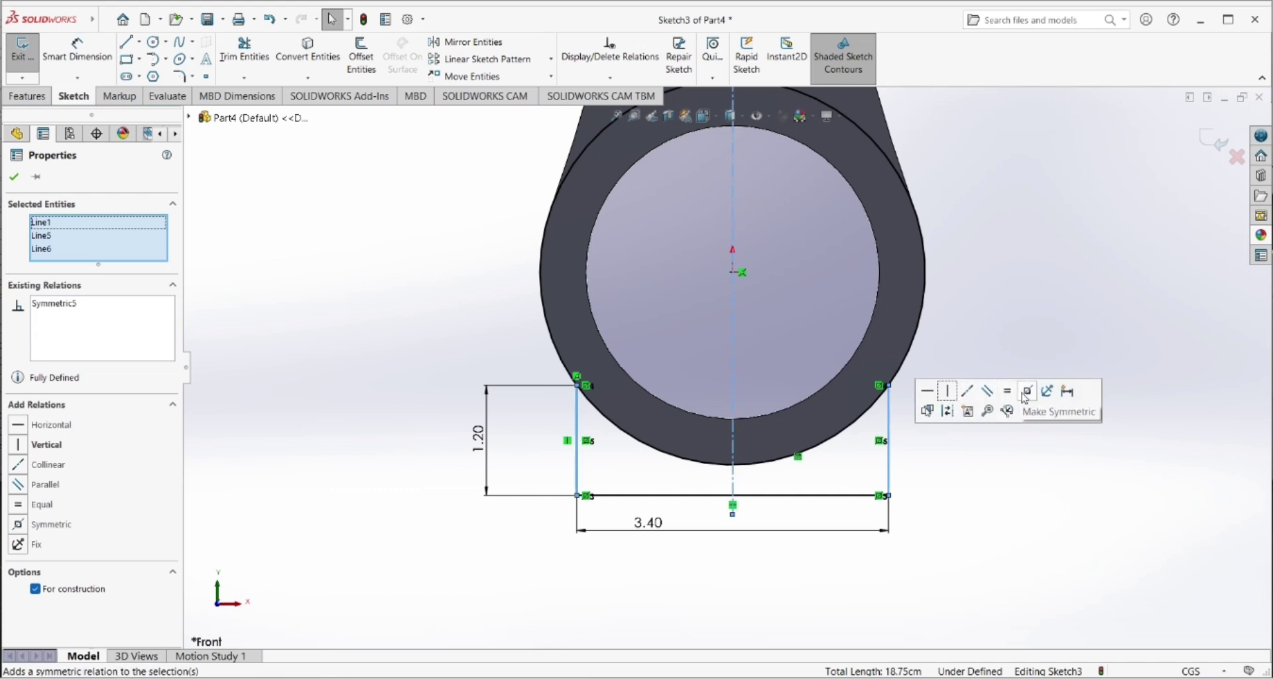
click(13, 177)
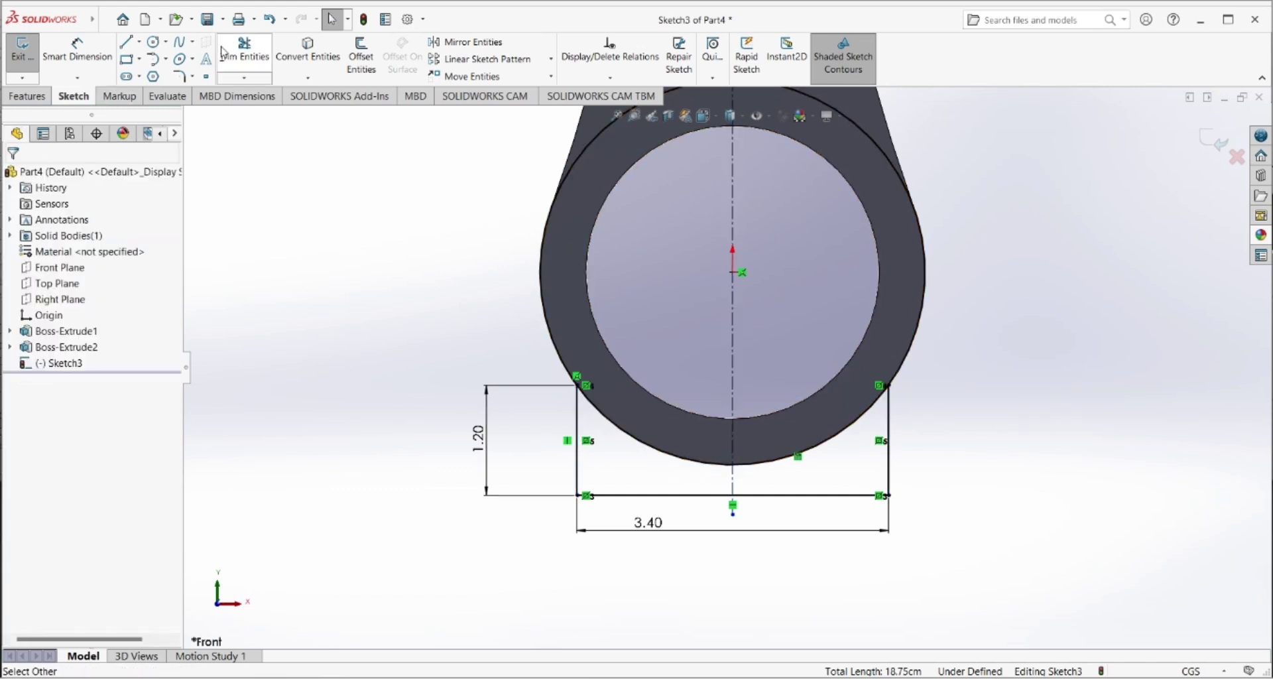
- Enter and leave Trim Entities without changing the sketch, adjusting the zoom
click(244, 50)
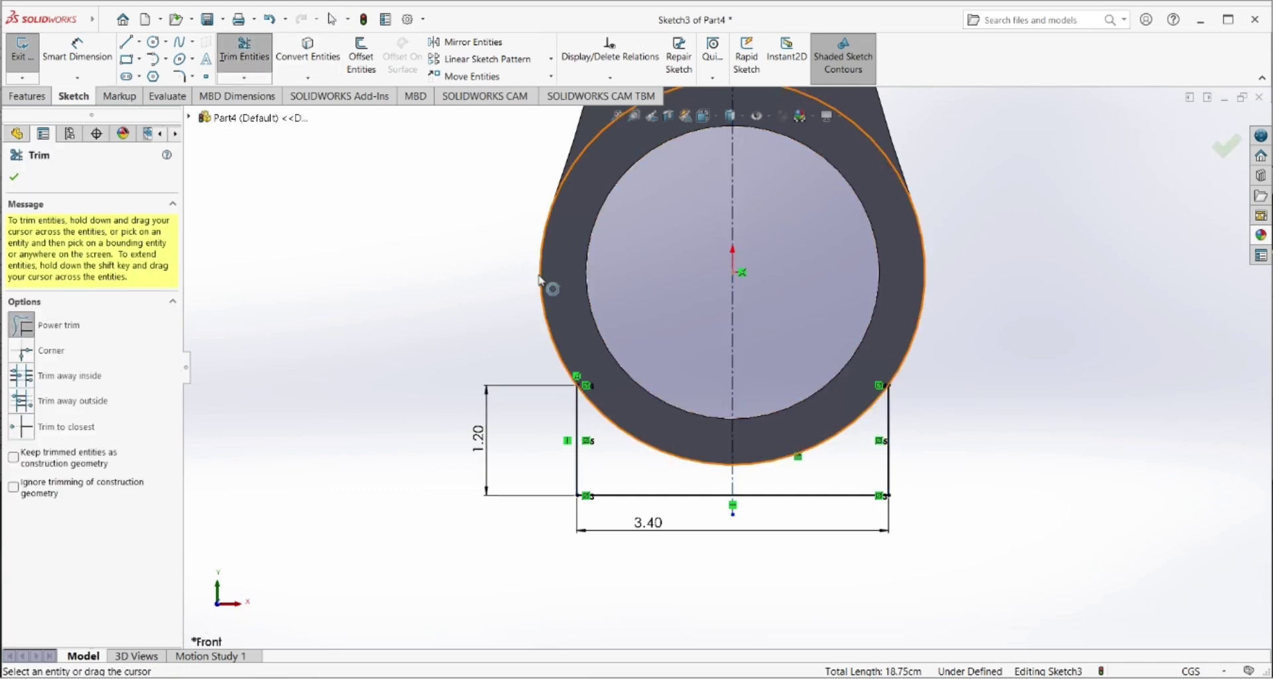
click(13, 177)
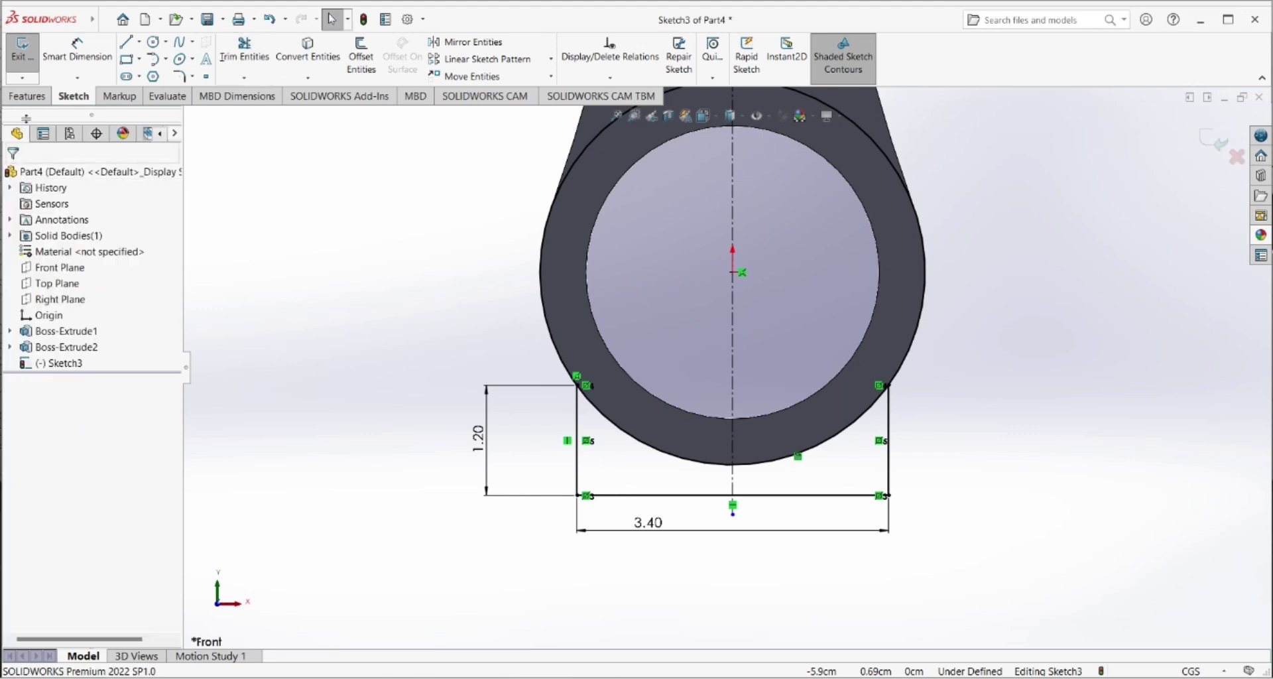
scroll(411, 236, down, 1)
scroll(613, 277, up, 4)
scroll(703, 298, up, 3)
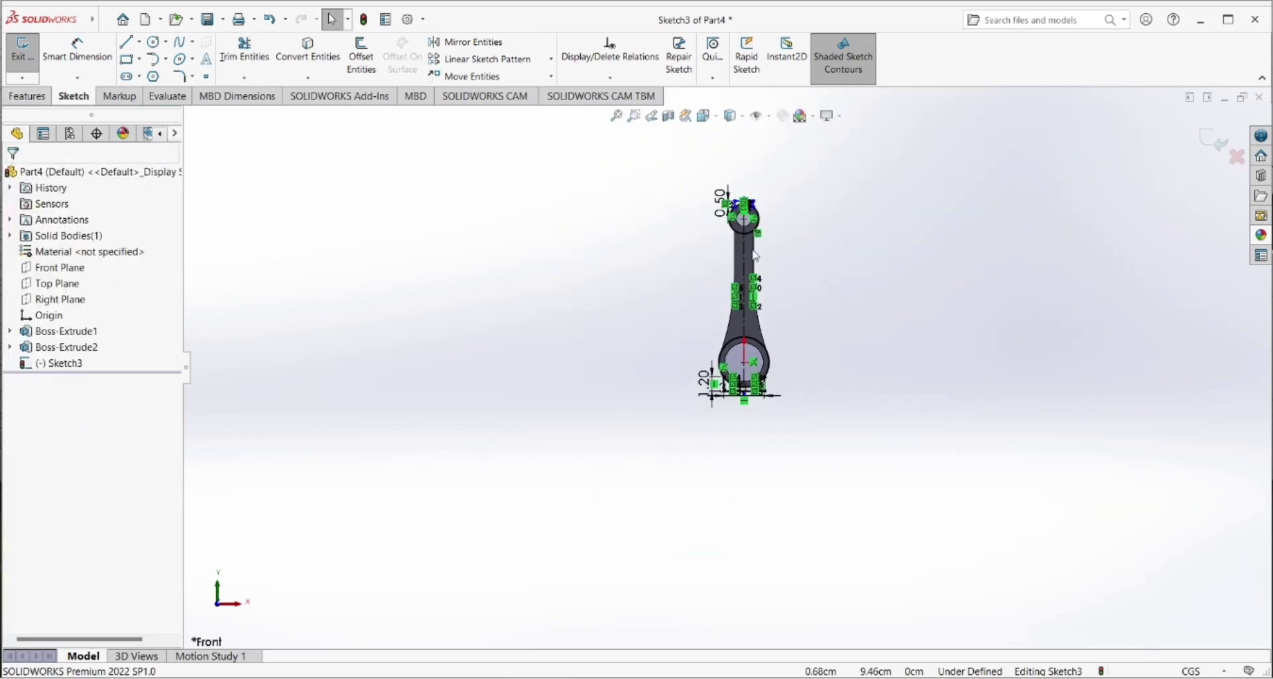
scroll(735, 260, down, 2)
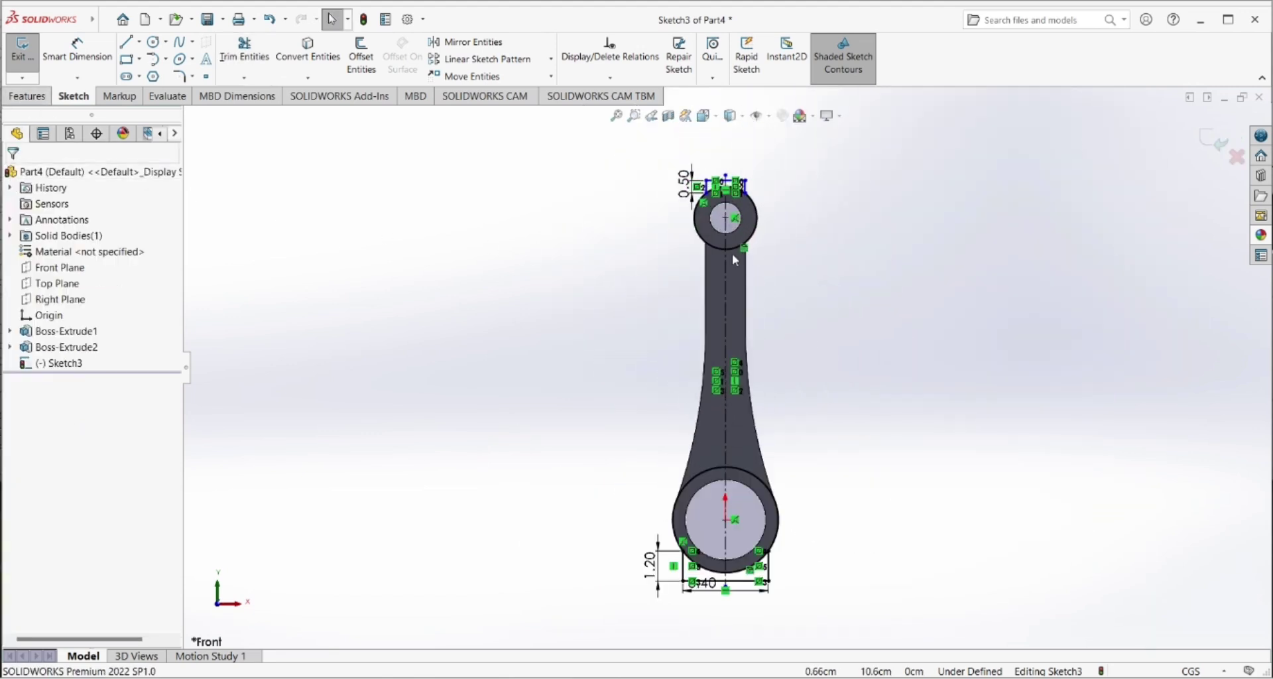
click(28, 97)
- Start an Extruded Boss and pick the first two Sketch3 regions near the small end
click(29, 53)
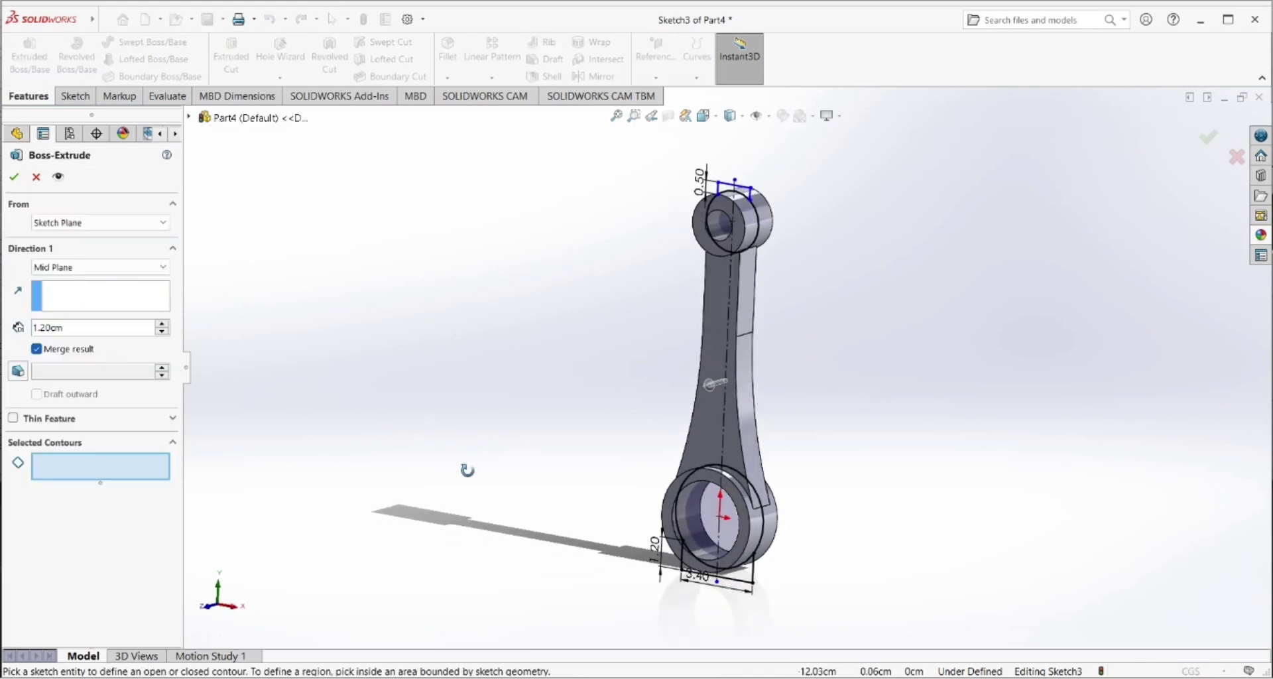
scroll(763, 212, down, 2)
scroll(763, 282, down, 2)
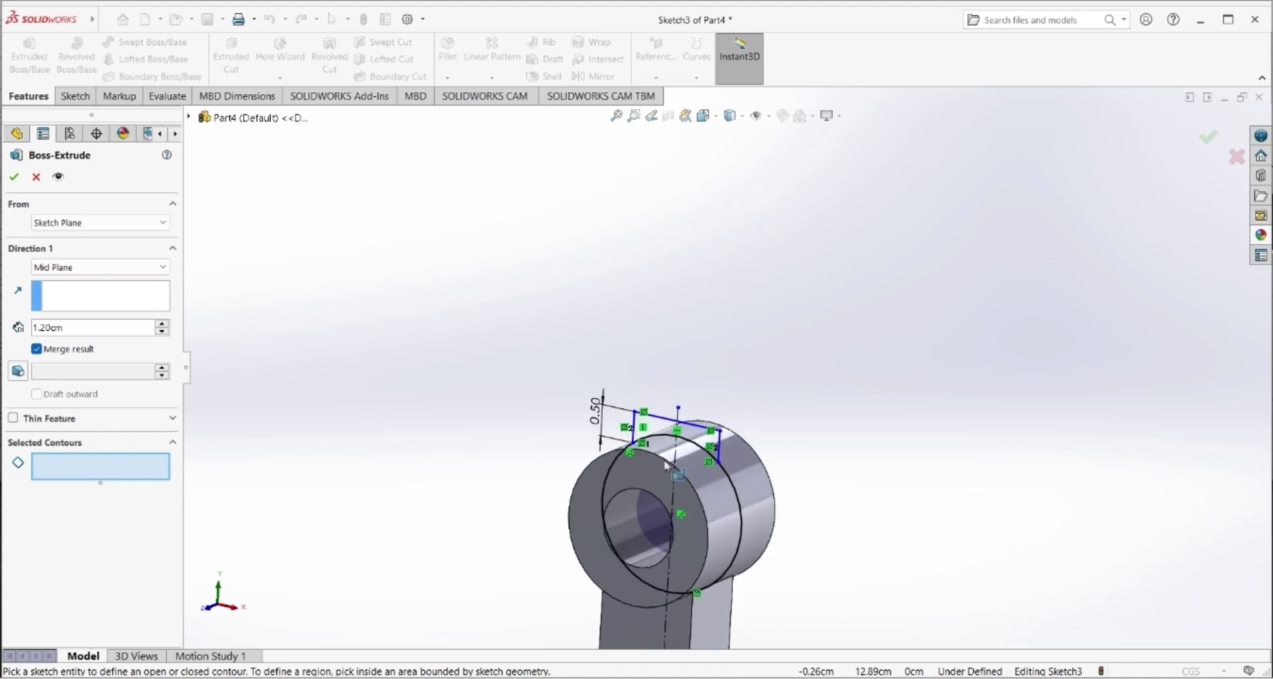
scroll(701, 362, down, 3)
click(708, 415)
click(660, 406)
scroll(742, 504, down, 1)
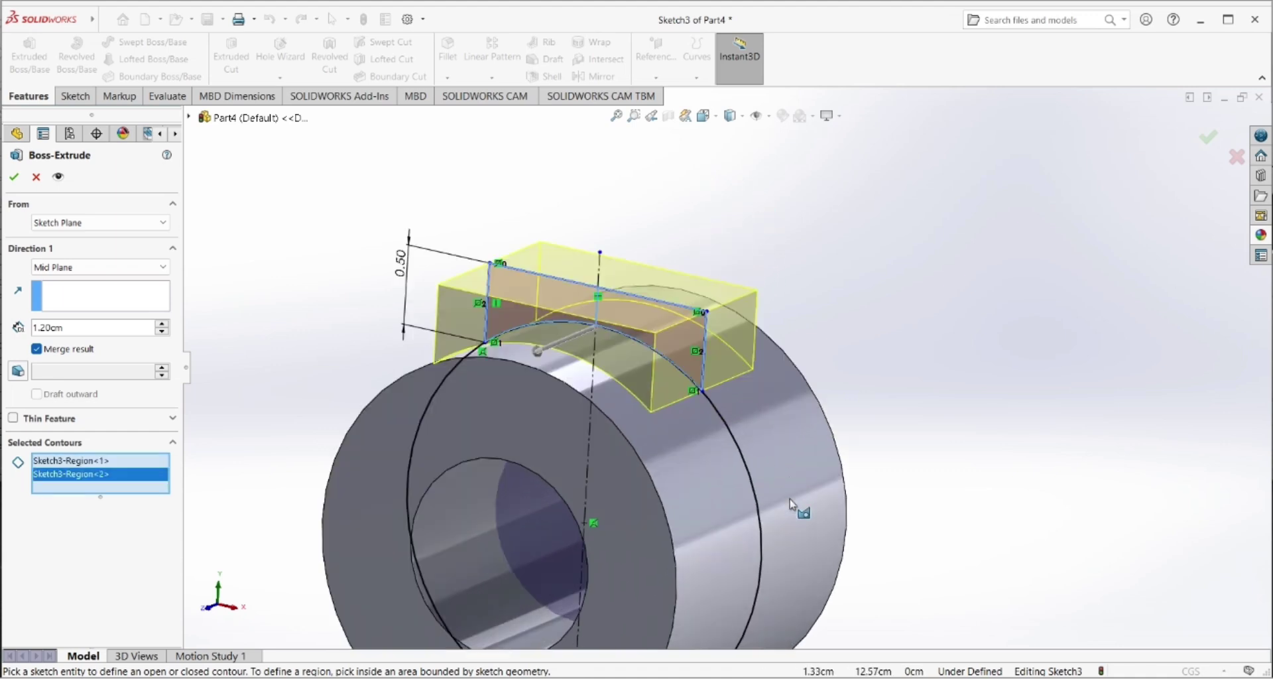
scroll(784, 549, up, 4)
- Add the two regions under the big end and accept the 1.20 cm mid-plane extrusion
middle_drag(784, 549, 742, 429)
scroll(694, 396, down, 4)
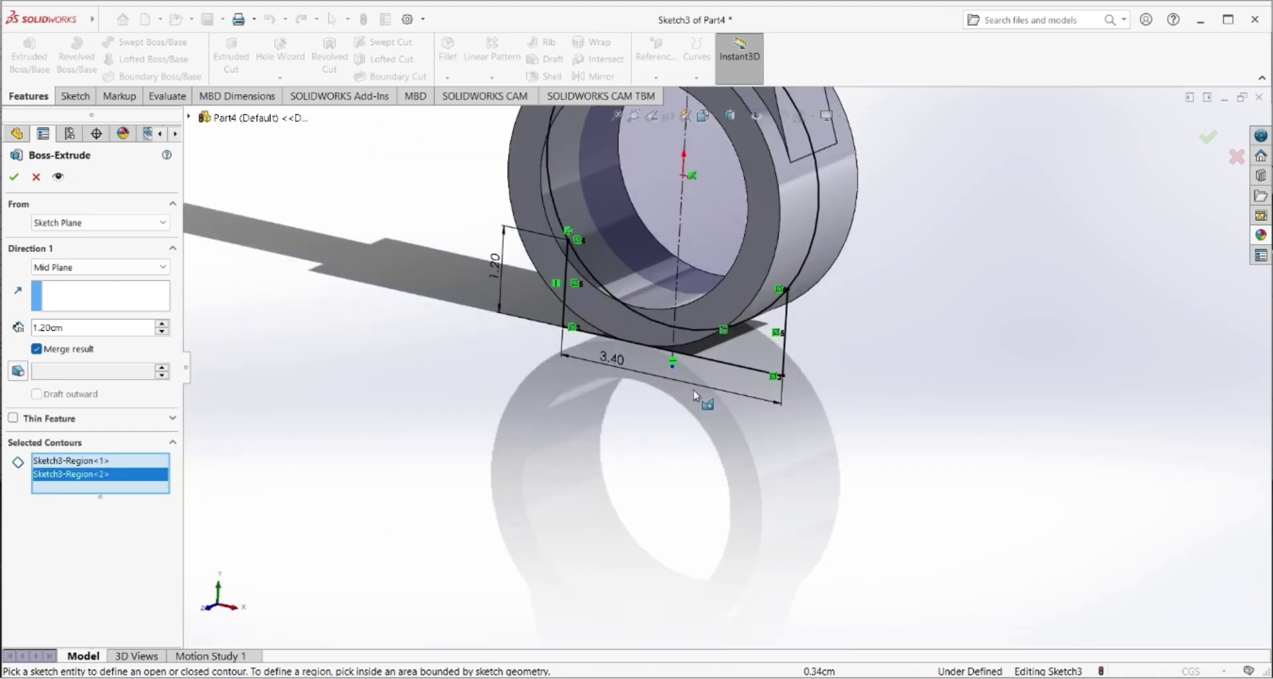
click(740, 354)
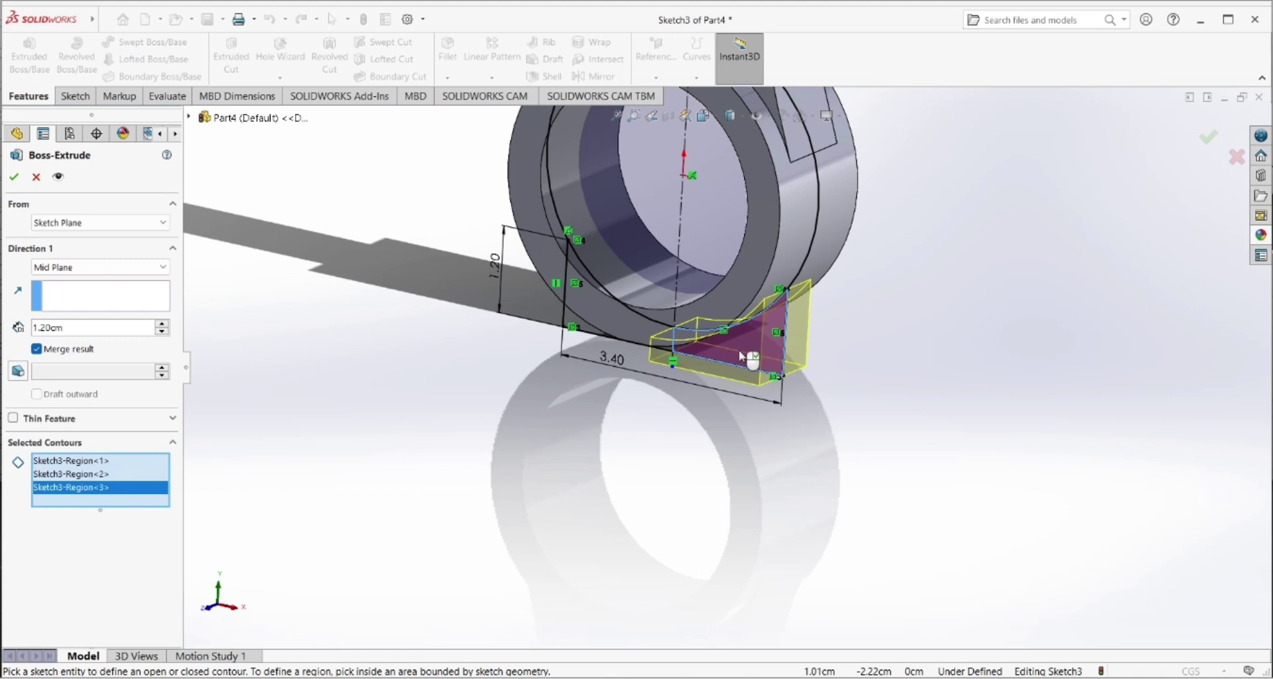
click(581, 330)
middle_drag(988, 393, 872, 413)
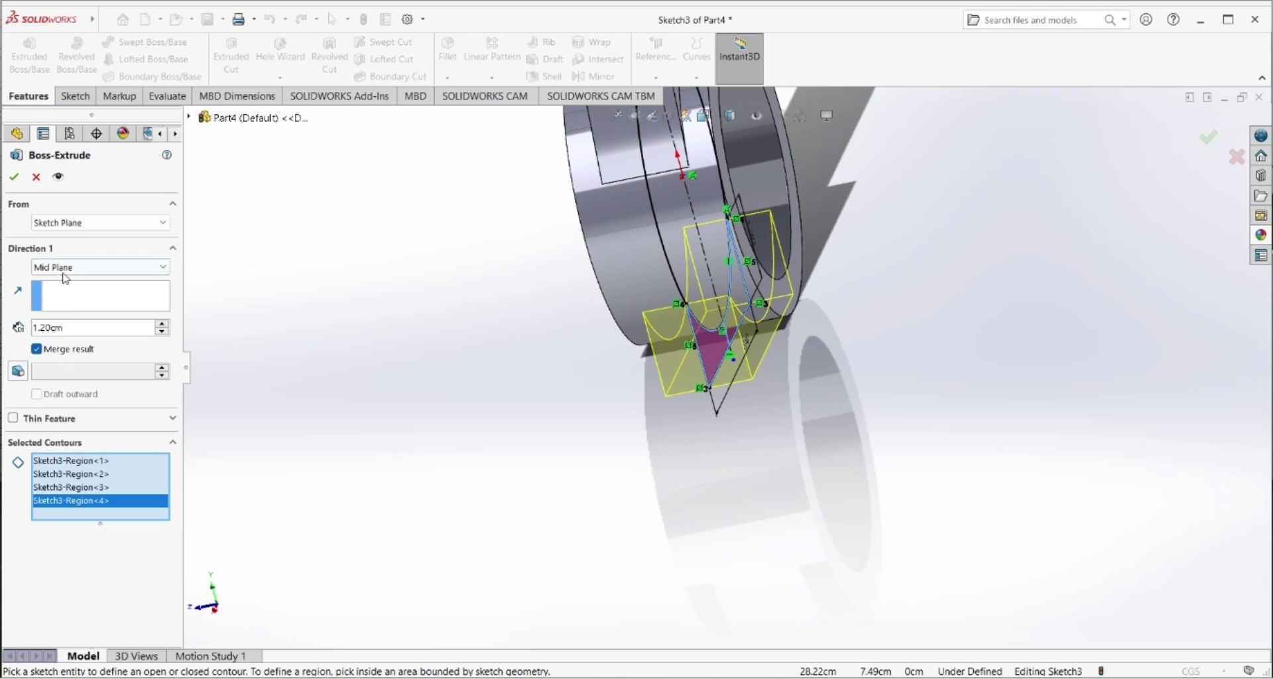
key(f)
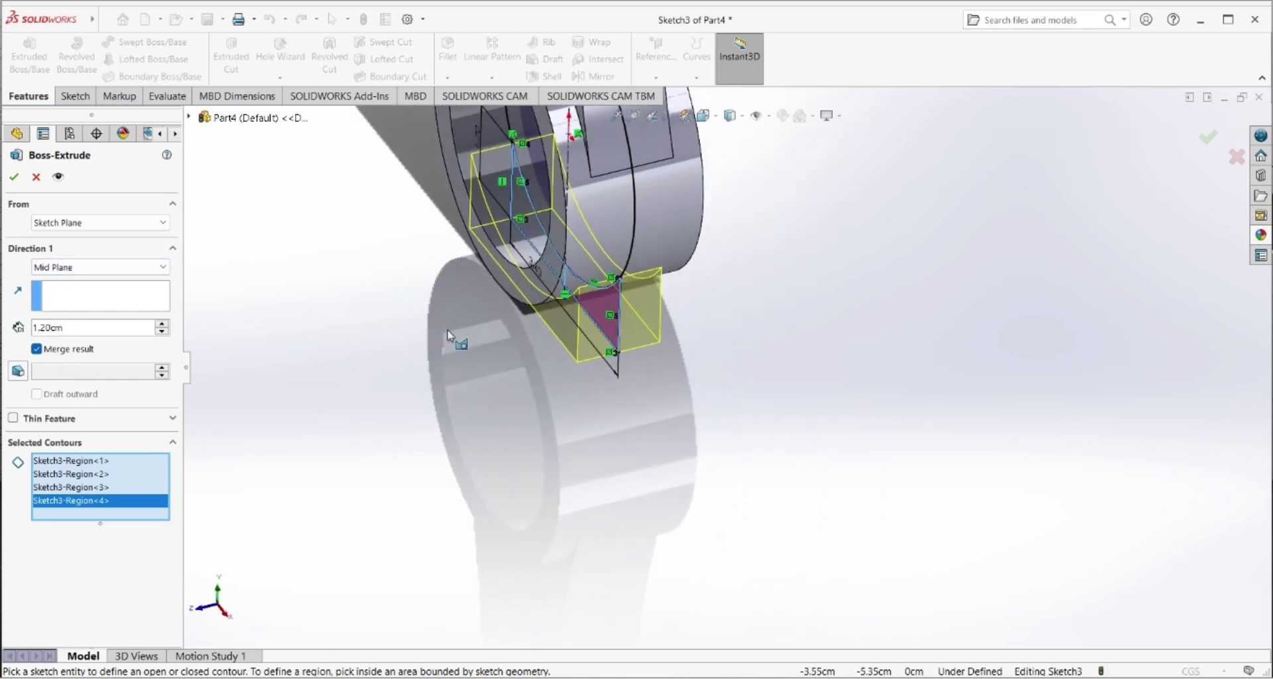
middle_drag(716, 236, 640, 356)
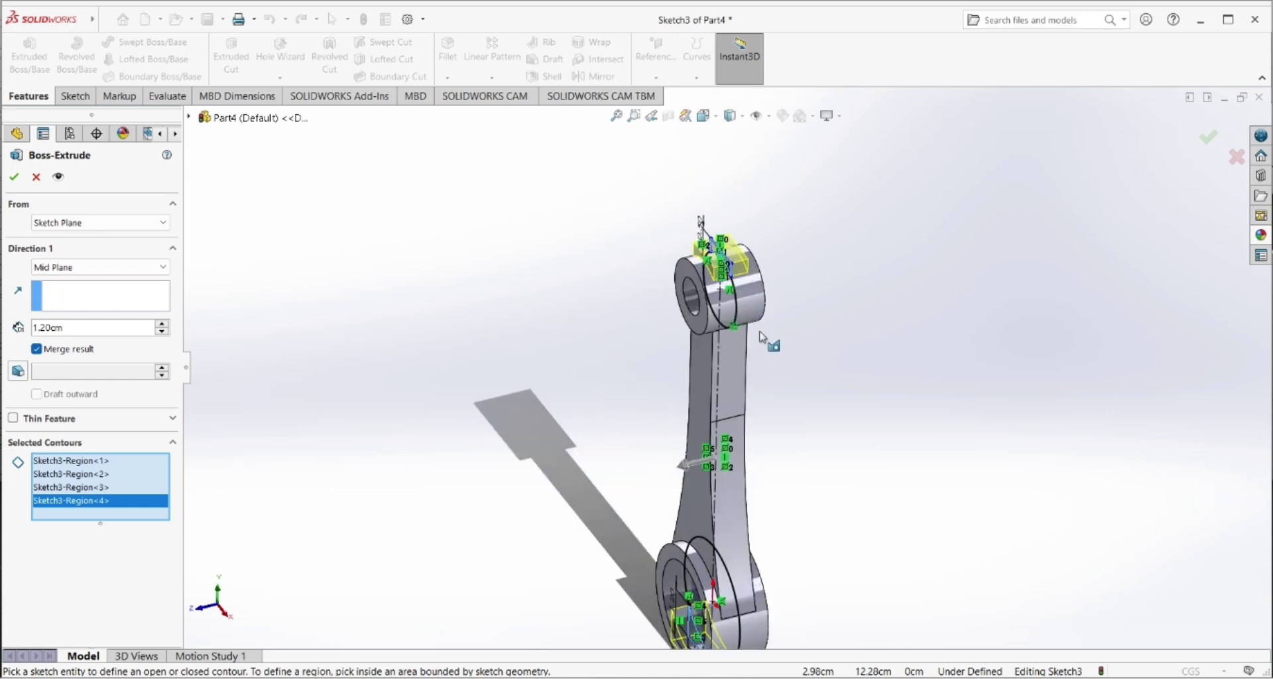
click(20, 176)
mouse_move(726, 356)
middle_down()
mouse_move(708, 306)
mouse_move(537, 301)
mouse_move(629, 320)
mouse_move(489, 190)
middle_up()
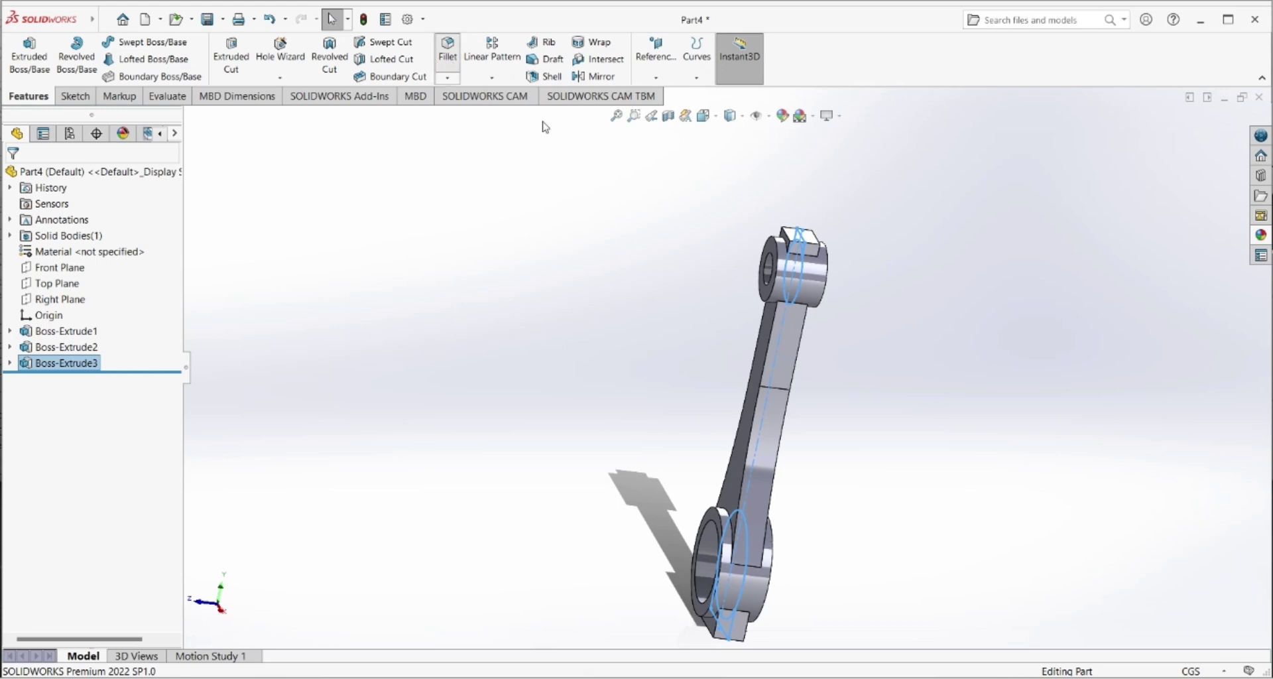
- Select the first four edges around the top block and boss for filleting
right_drag(545, 126, 460, 206)
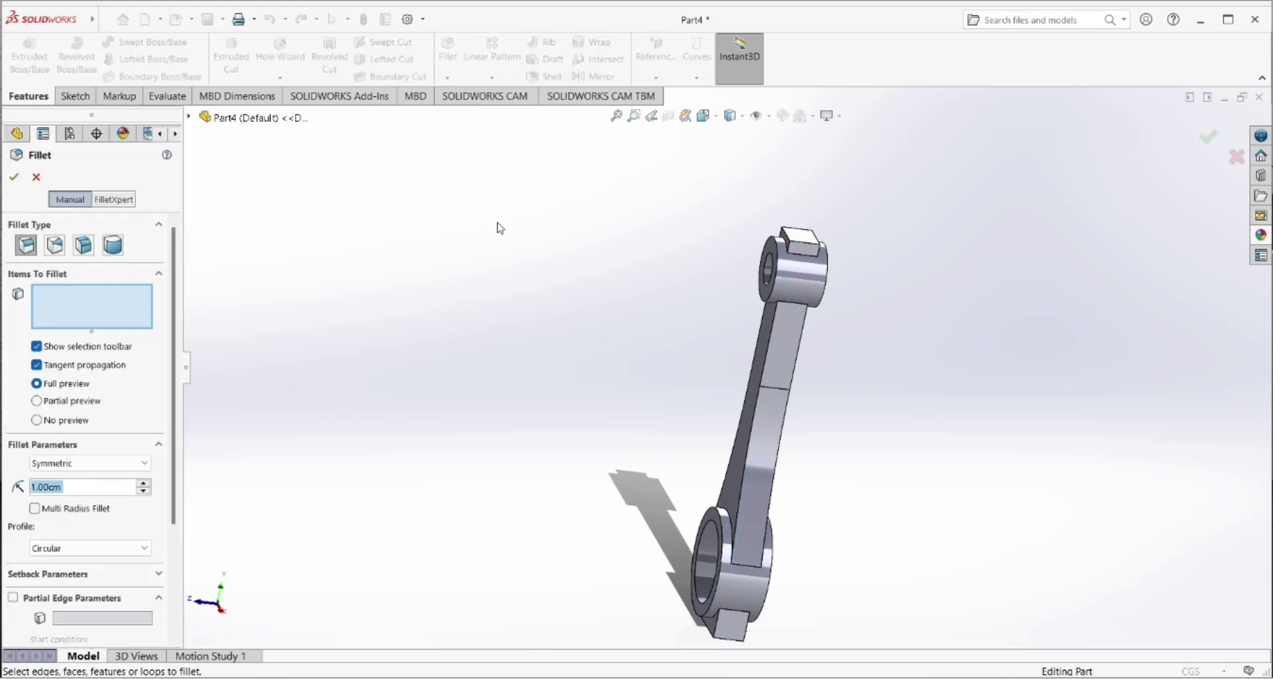
middle_drag(499, 228, 563, 296)
scroll(818, 290, up, 2)
scroll(757, 331, down, 4)
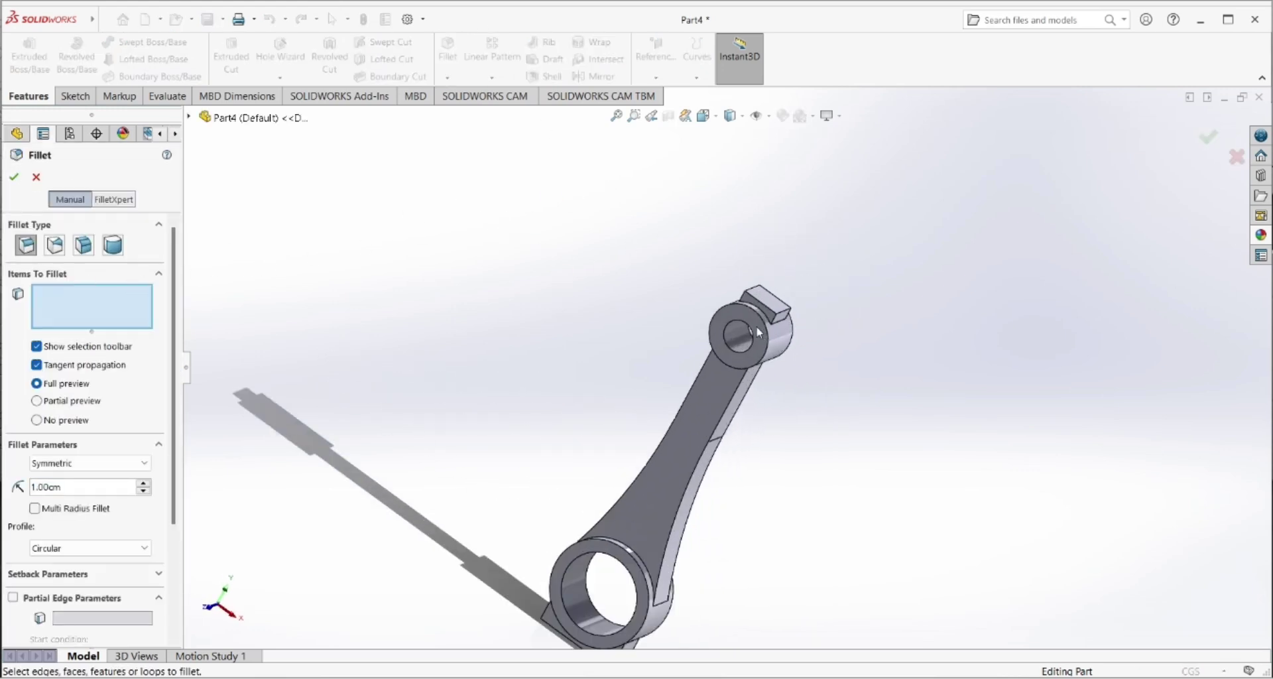
scroll(758, 332, down, 4)
click(771, 328)
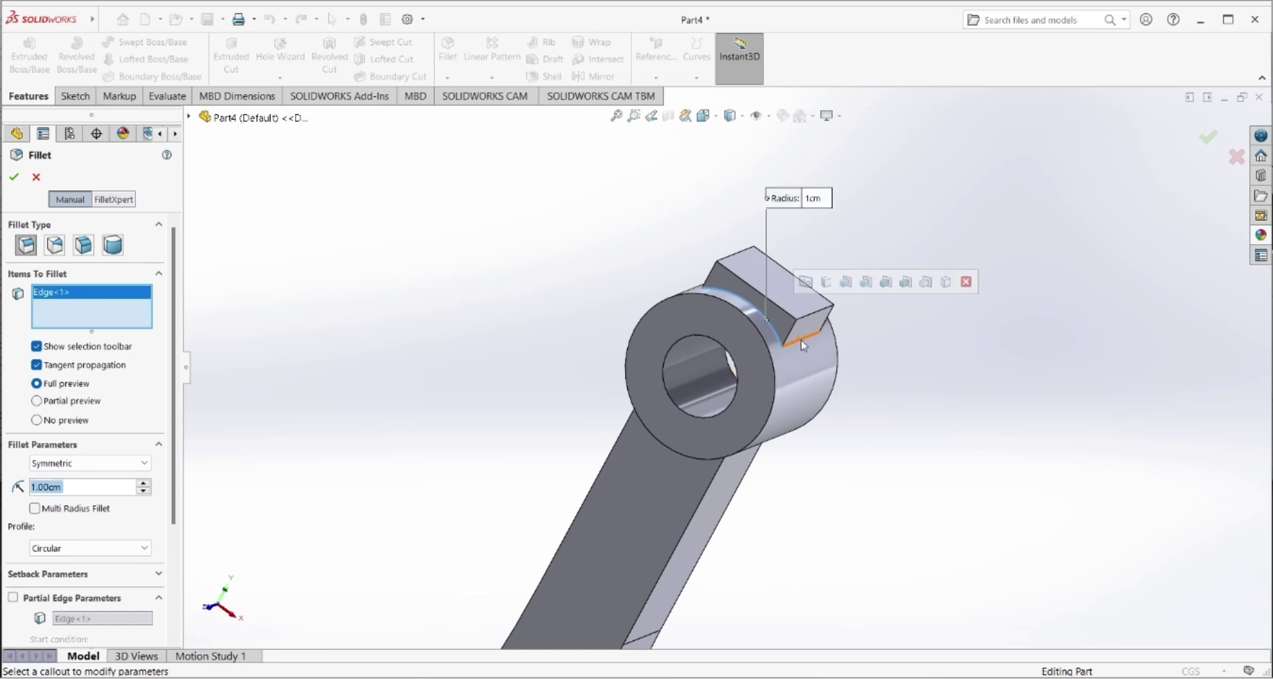
click(805, 345)
middle_drag(806, 345, 810, 309)
click(810, 309)
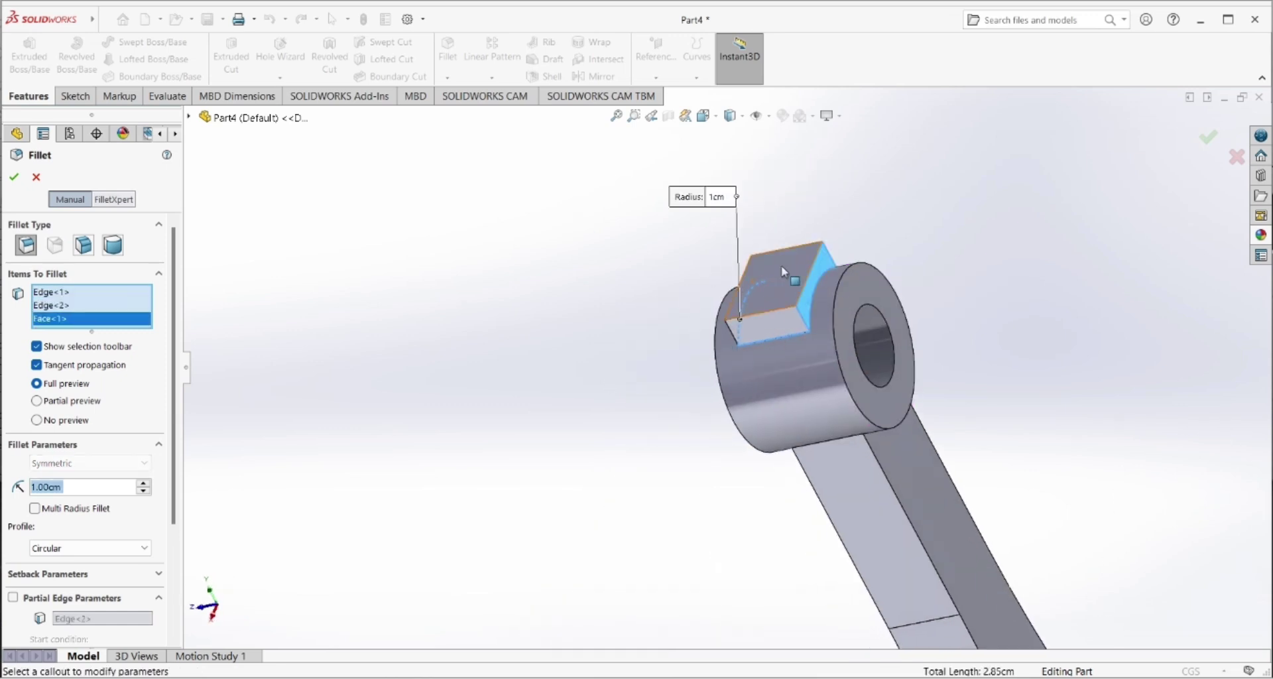
click(813, 309)
click(813, 308)
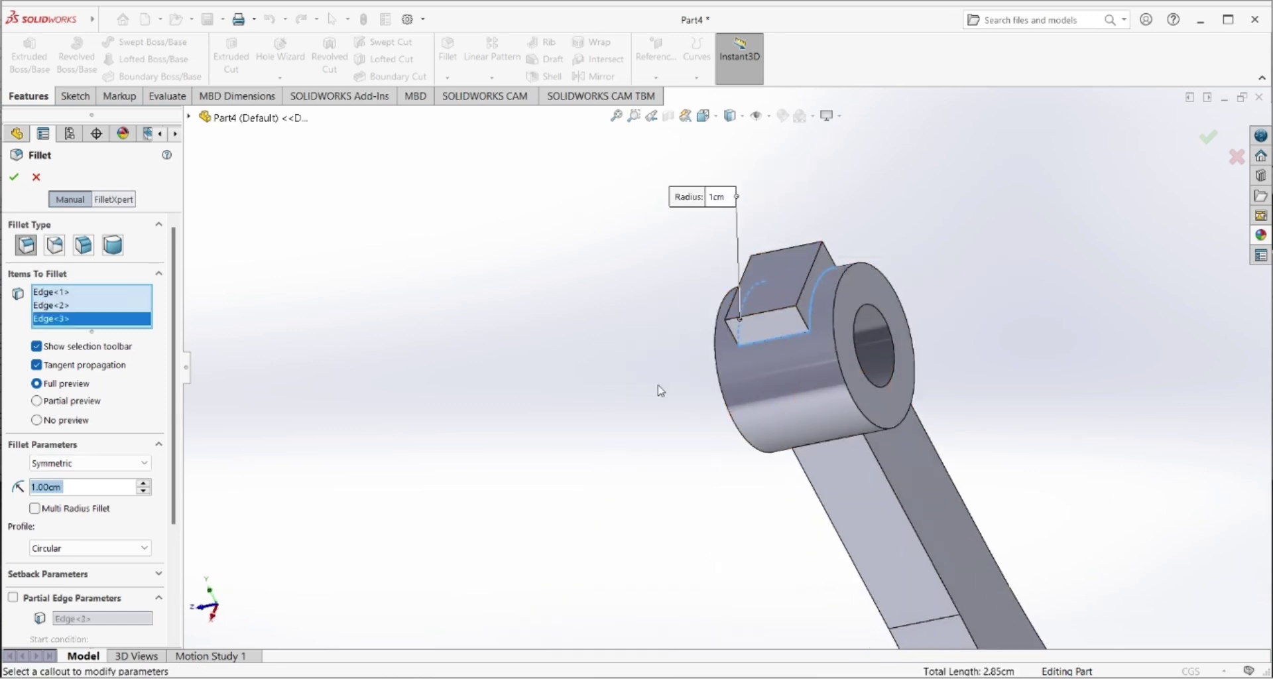
middle_drag(656, 389, 847, 483)
click(622, 431)
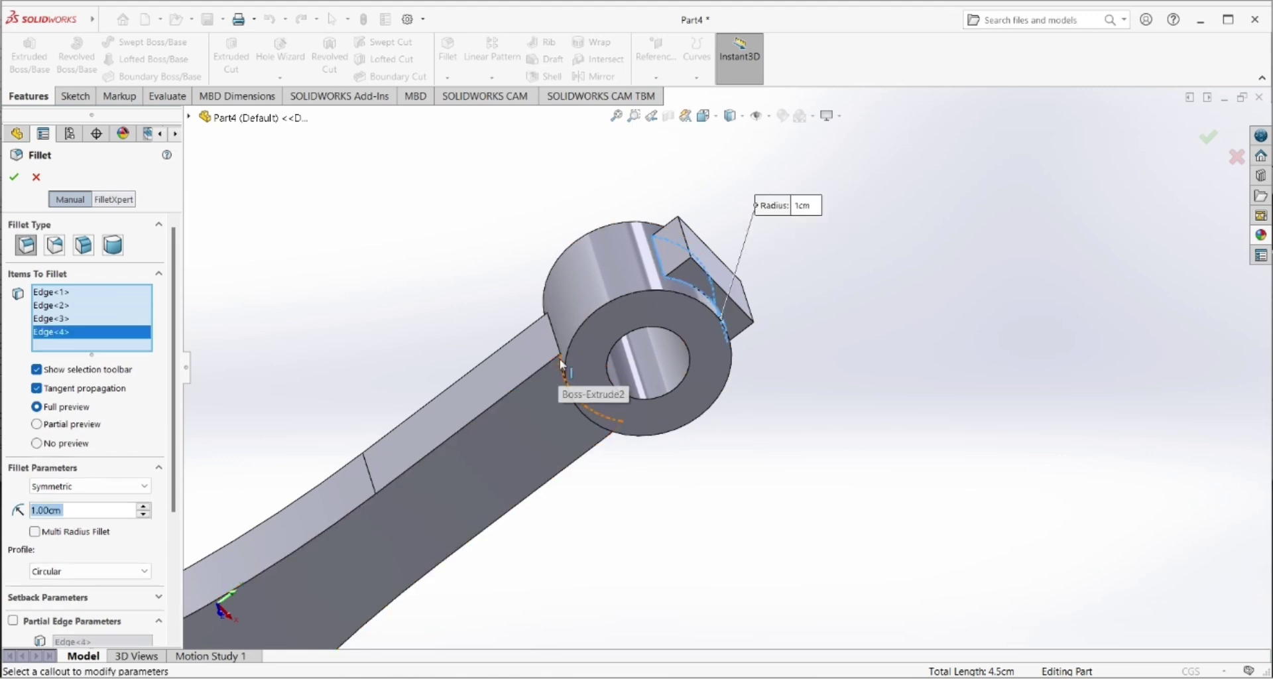
- Add the remaining edges where the arm meets the bosses to the fillet selection
key(ctrl+Right)
scroll(625, 365, down, 1)
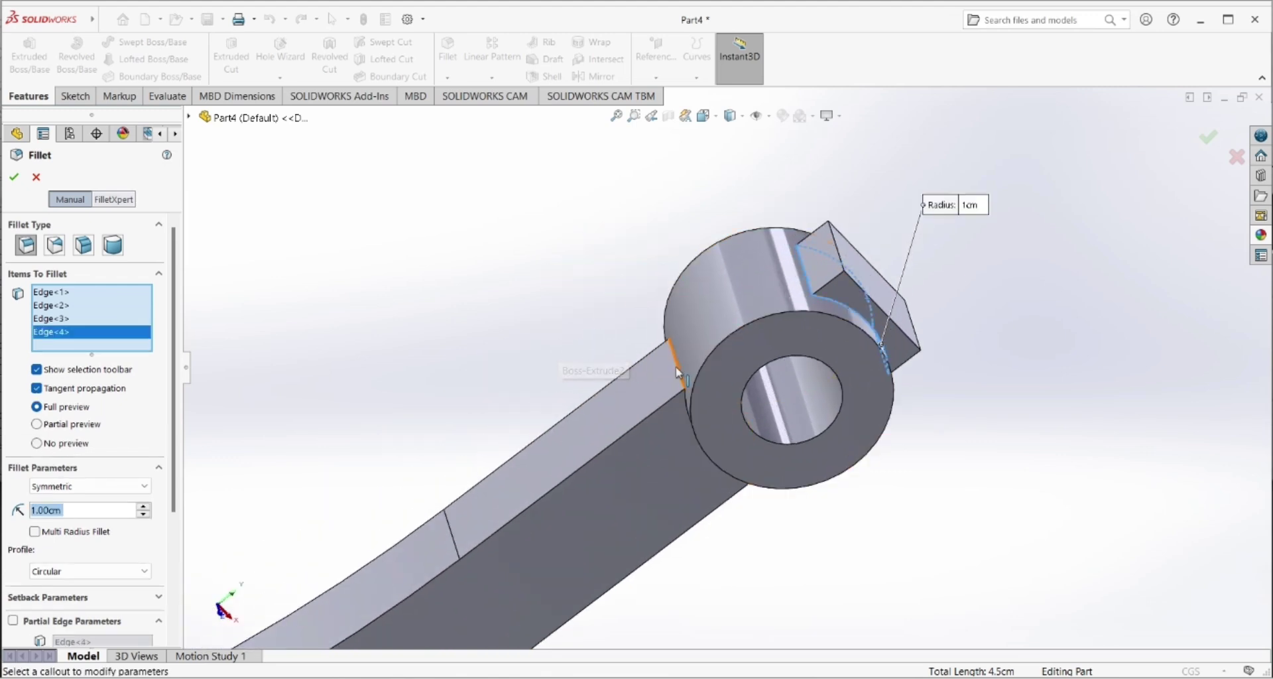
middle_drag(679, 376, 804, 356)
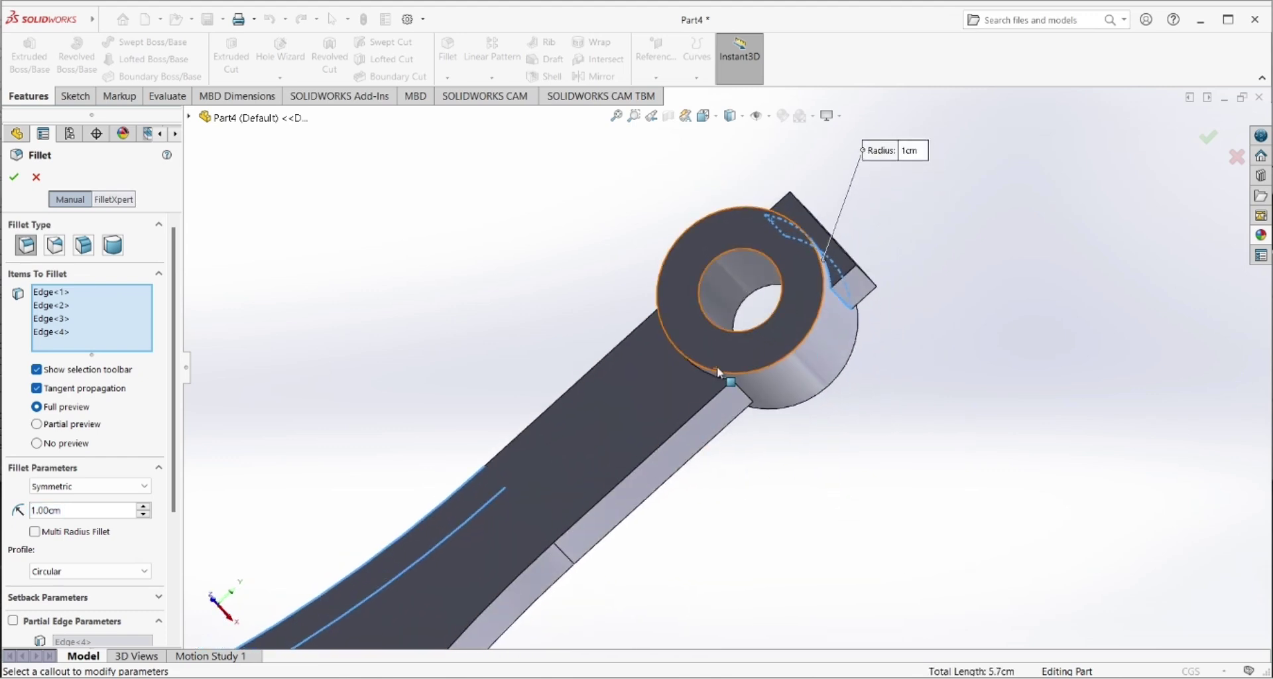
scroll(721, 387, down, 3)
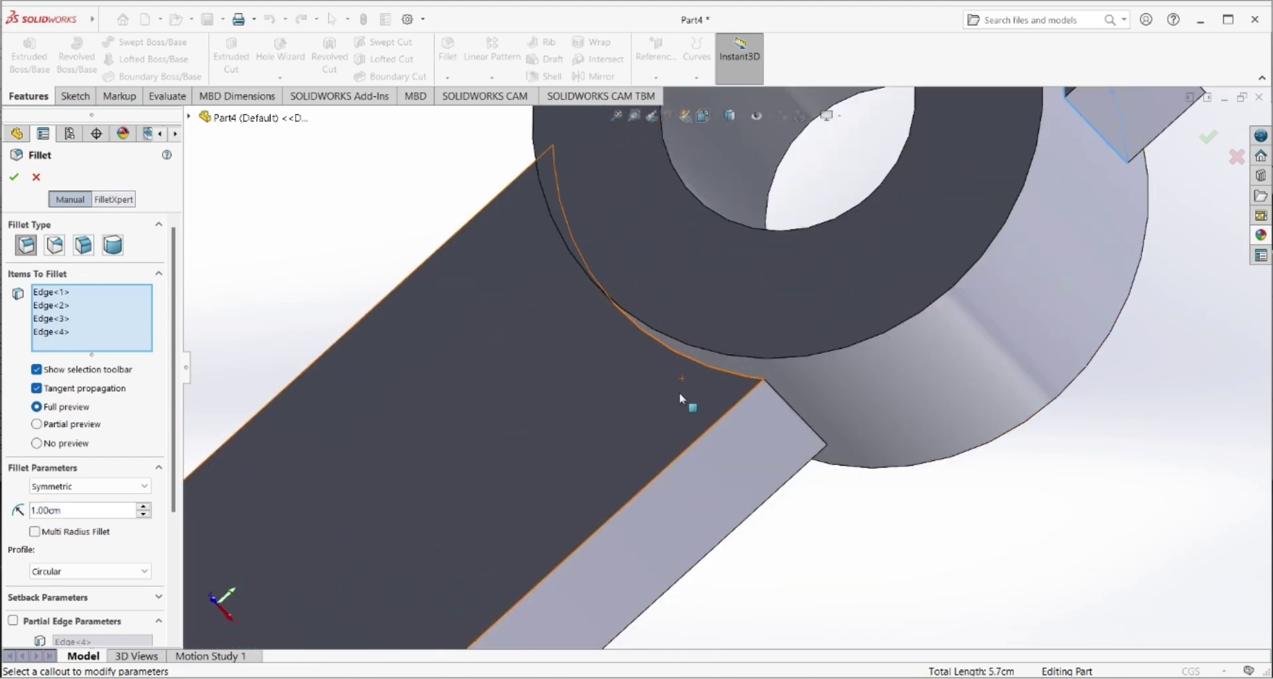
click(761, 403)
middle_drag(762, 404, 818, 443)
click(228, 290)
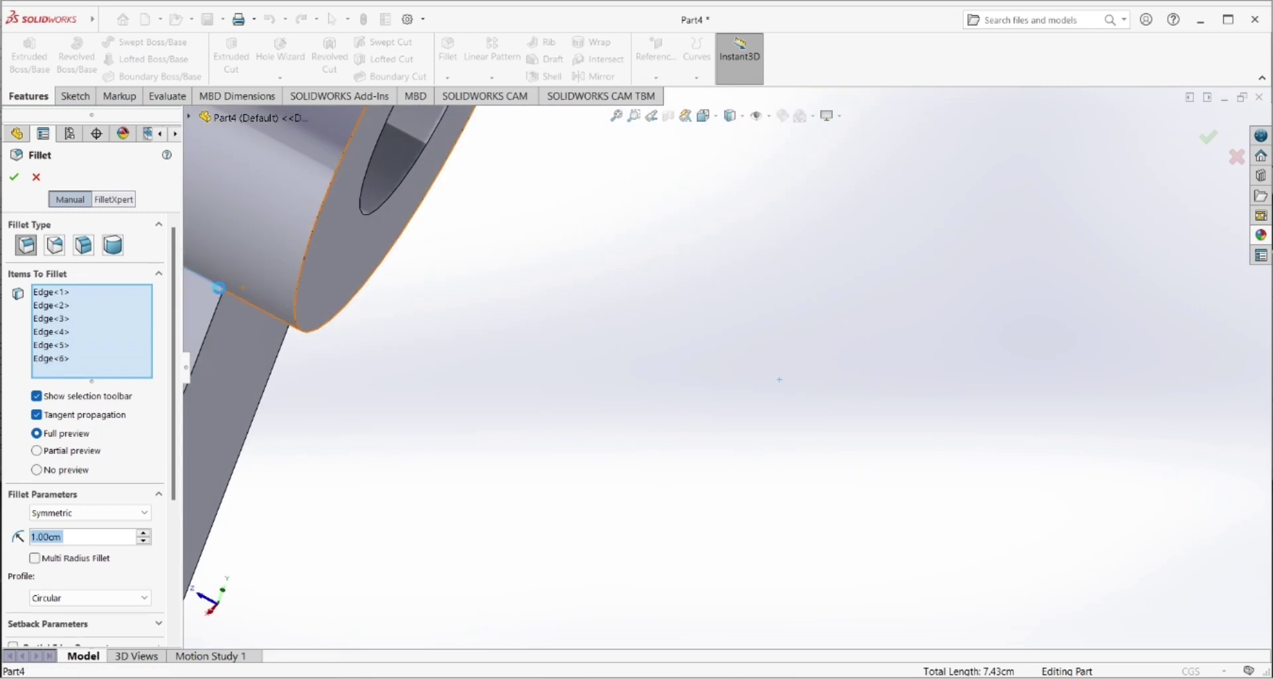
scroll(295, 318, up, 3)
scroll(426, 294, up, 2)
mouse_move(426, 295)
middle_down()
mouse_move(525, 346)
mouse_move(568, 270)
middle_up()
click(524, 347)
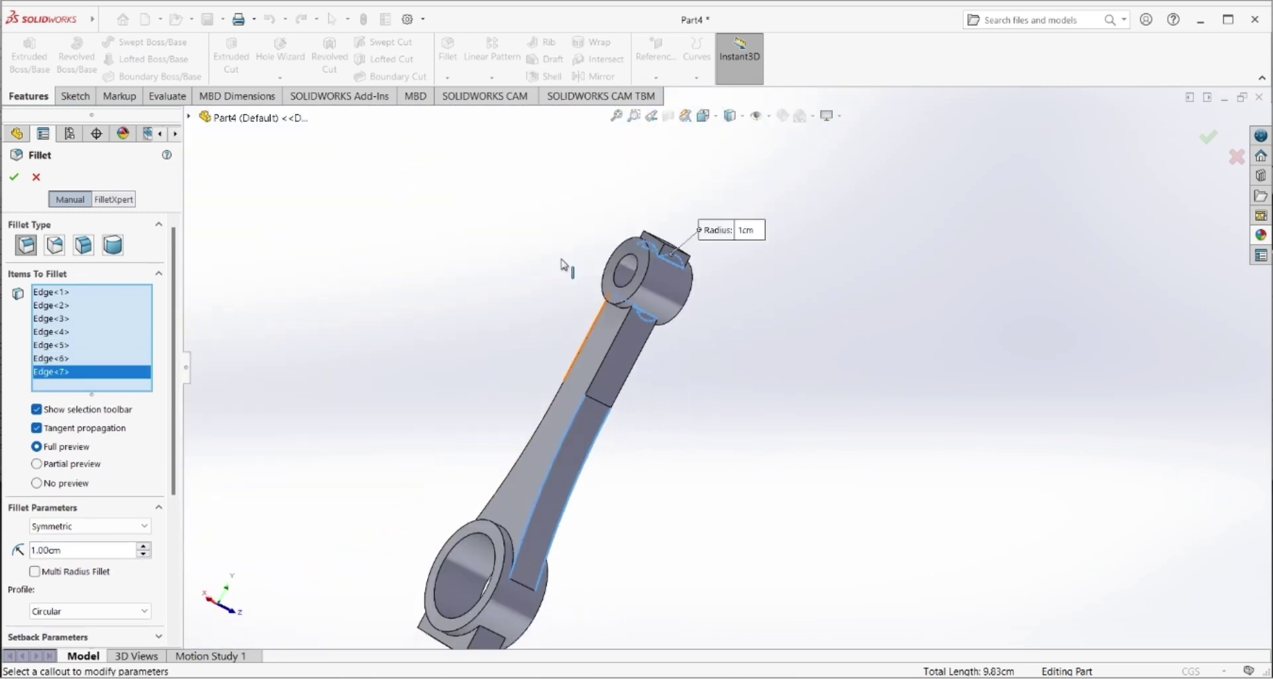
scroll(568, 270, down, 3)
scroll(597, 298, down, 2)
click(815, 446)
middle_drag(501, 419, 588, 489)
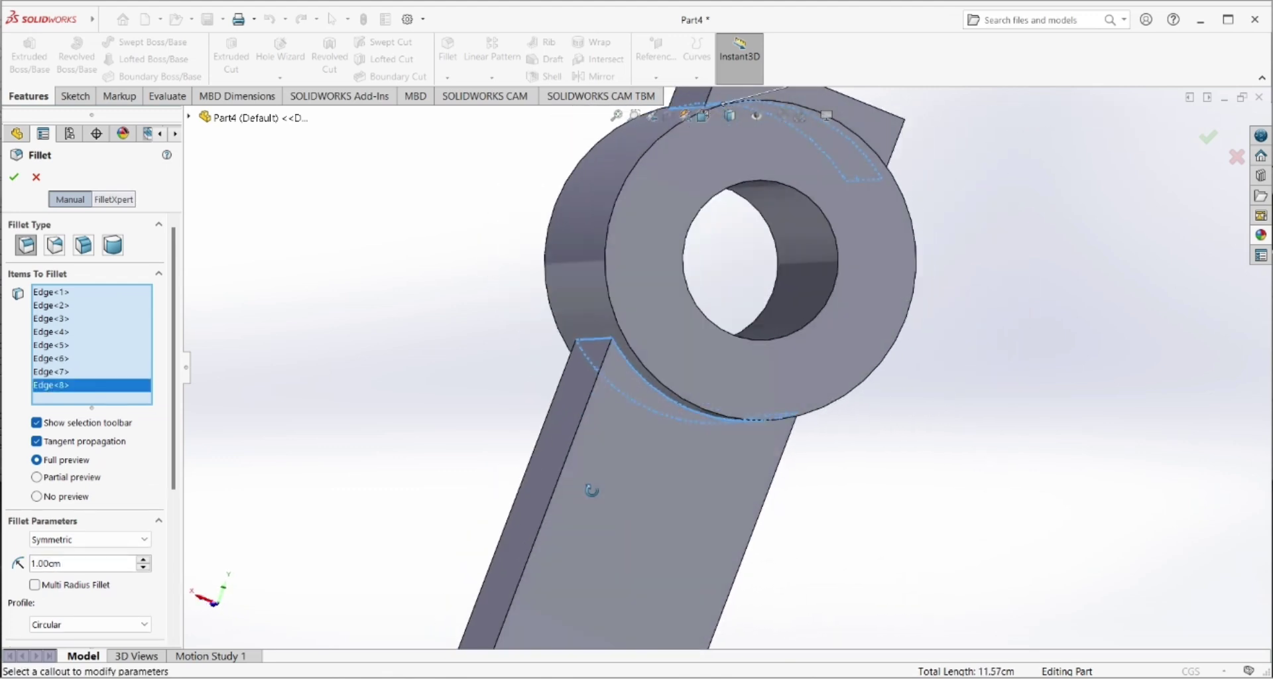
scroll(576, 475, up, 5)
scroll(686, 556, down, 3)
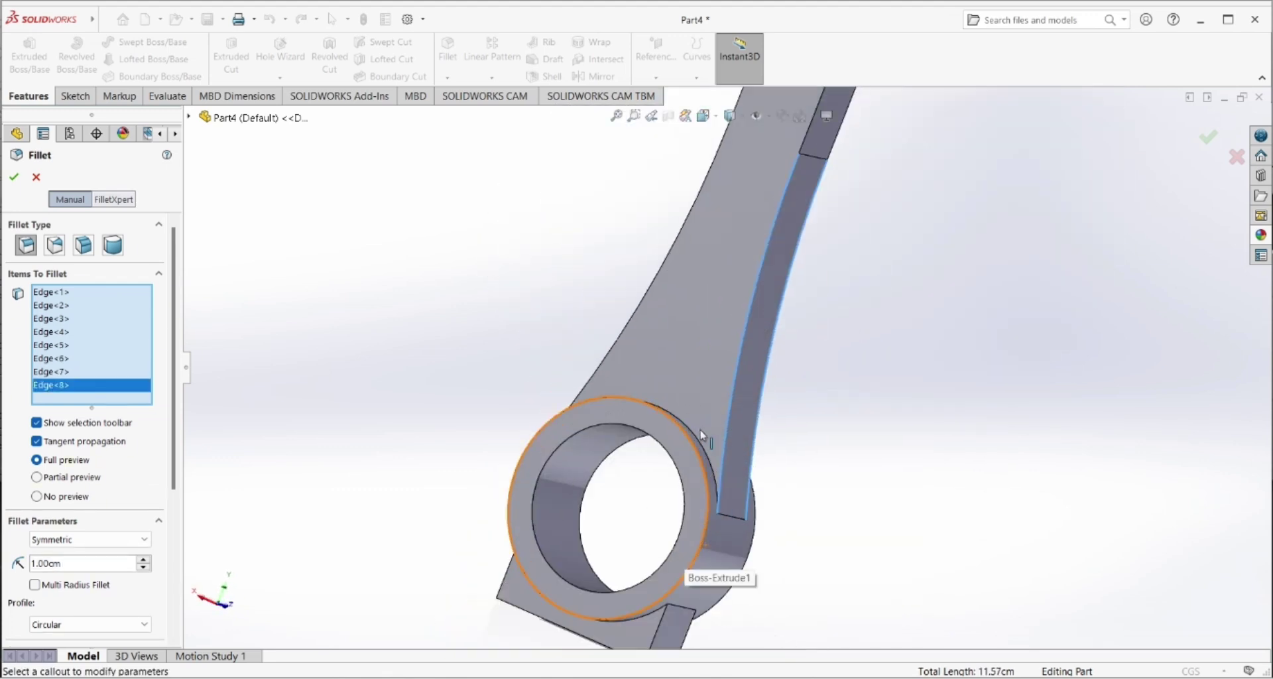
click(702, 444)
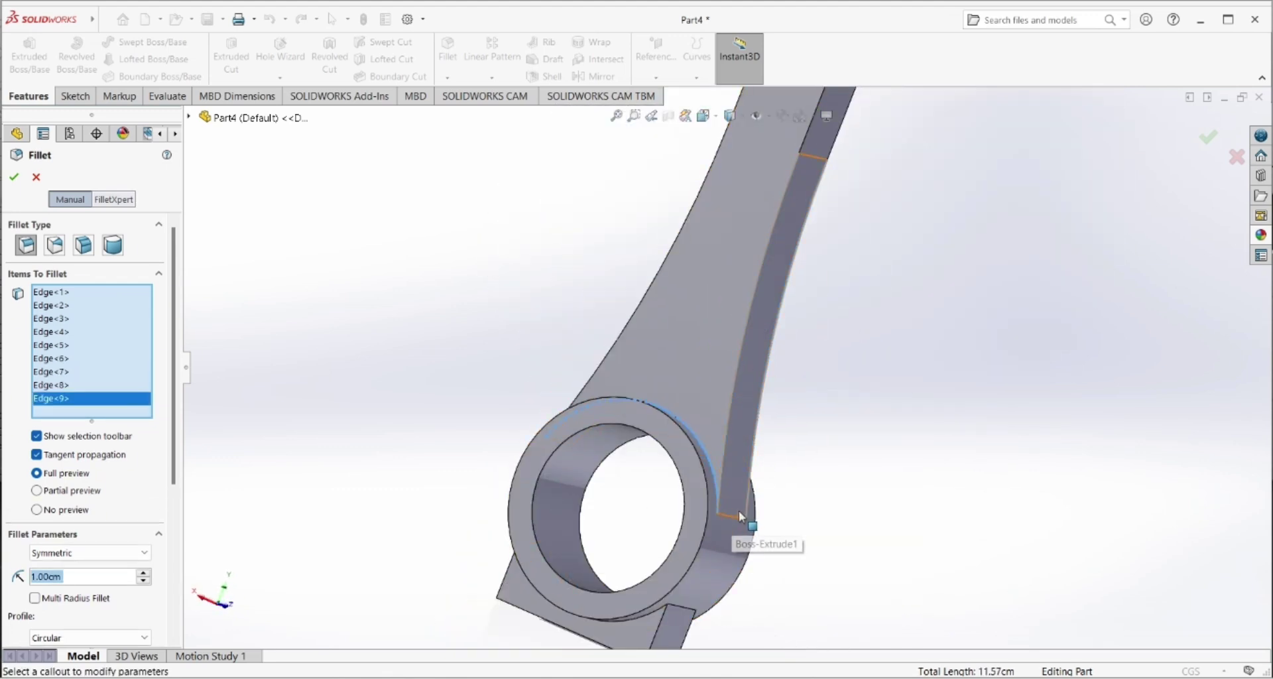
mouse_move(735, 524)
middle_down()
mouse_move(824, 490)
mouse_move(767, 440)
mouse_move(936, 493)
mouse_move(957, 454)
mouse_move(926, 446)
middle_up()
click(767, 440)
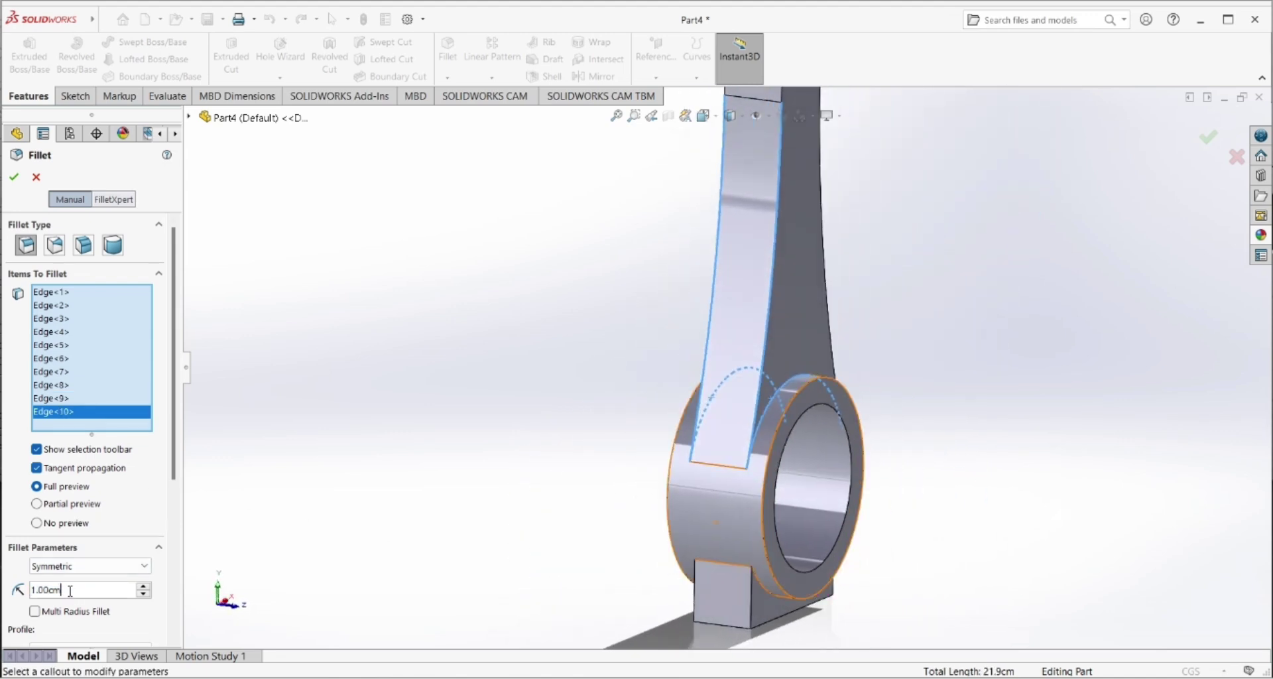
- Apply a 0.15 cm radius to the selected edges and orbit to inspect Fillet1
text(0.15)
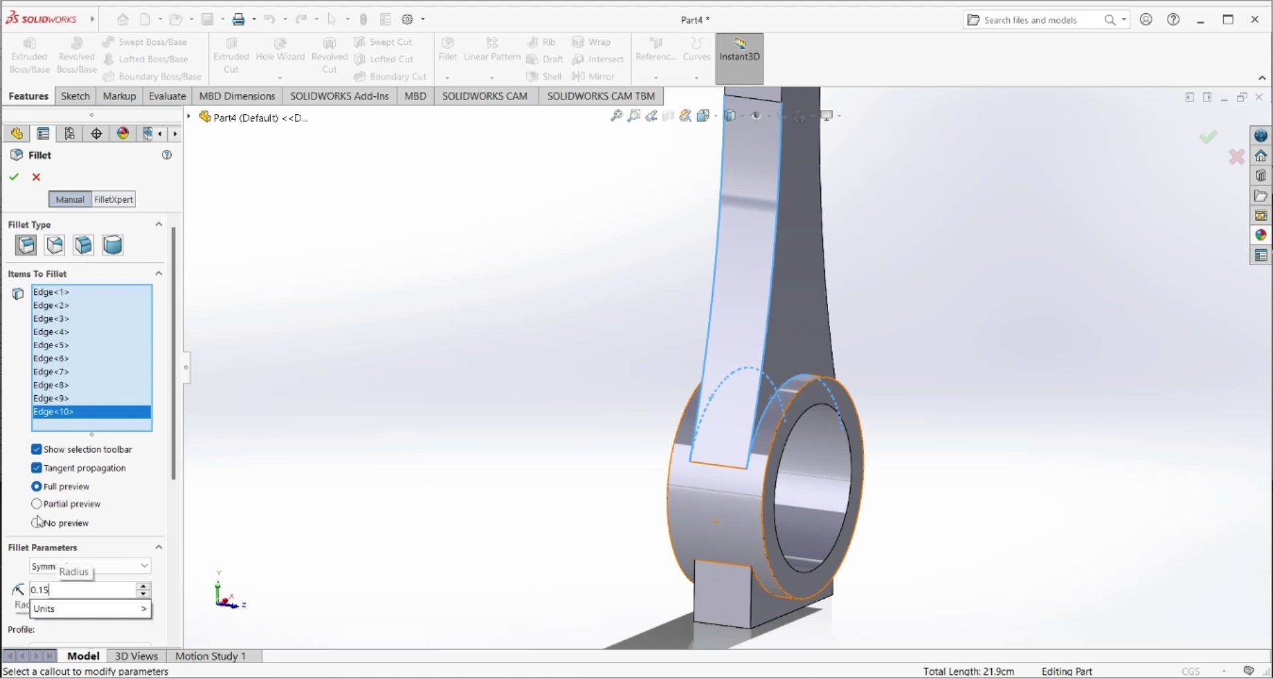
key(Return)
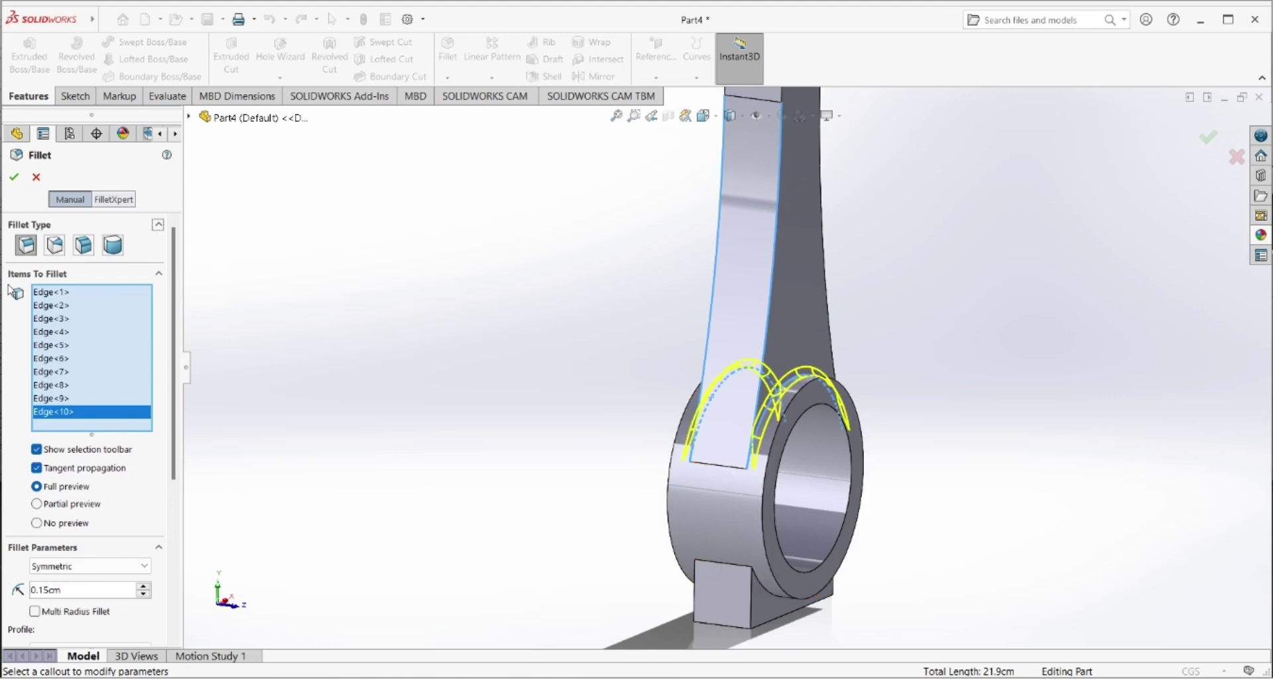
click(14, 178)
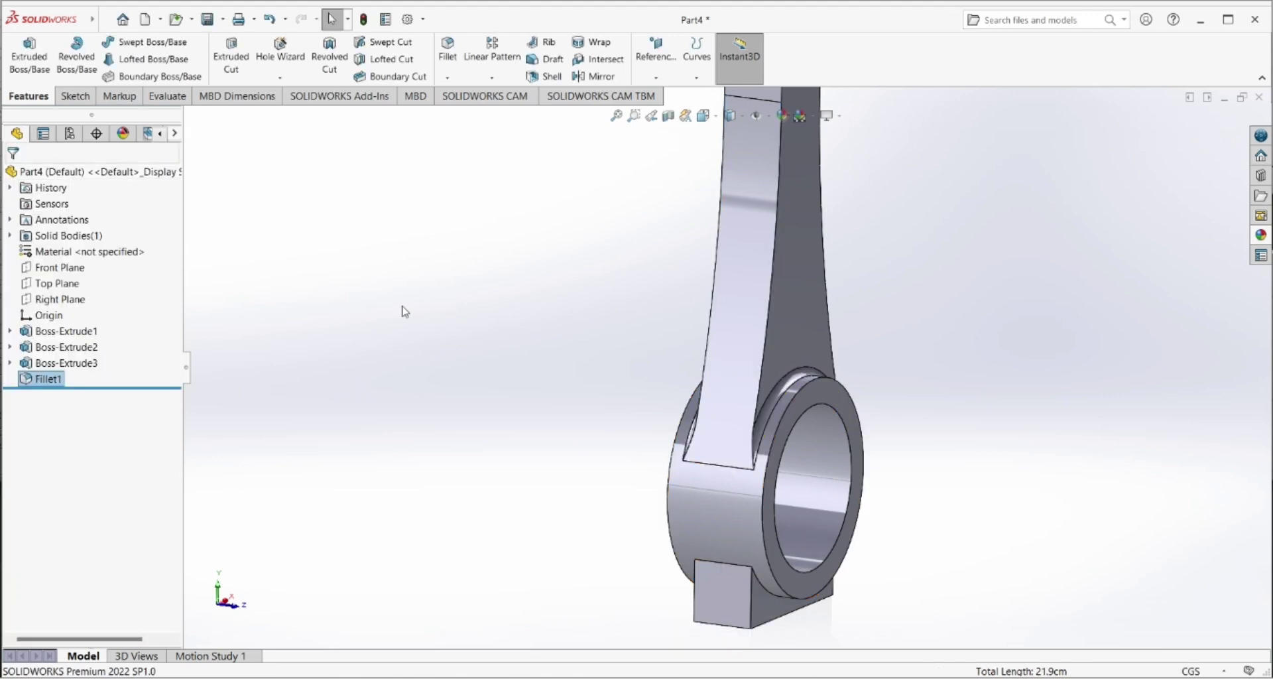
mouse_move(779, 411)
middle_down()
mouse_move(684, 429)
mouse_move(753, 441)
mouse_move(758, 284)
middle_up()
scroll(758, 284, up, 5)
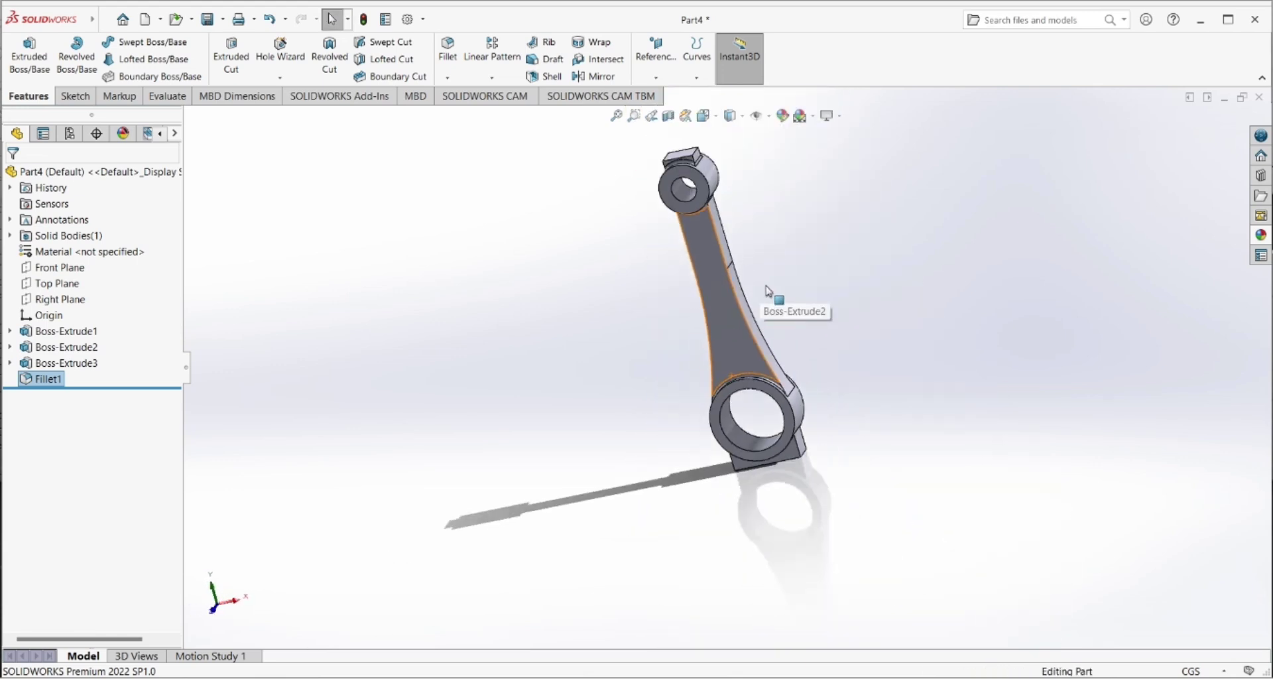
scroll(716, 315, down, 2)
scroll(747, 347, down, 2)
scroll(796, 464, down, 3)
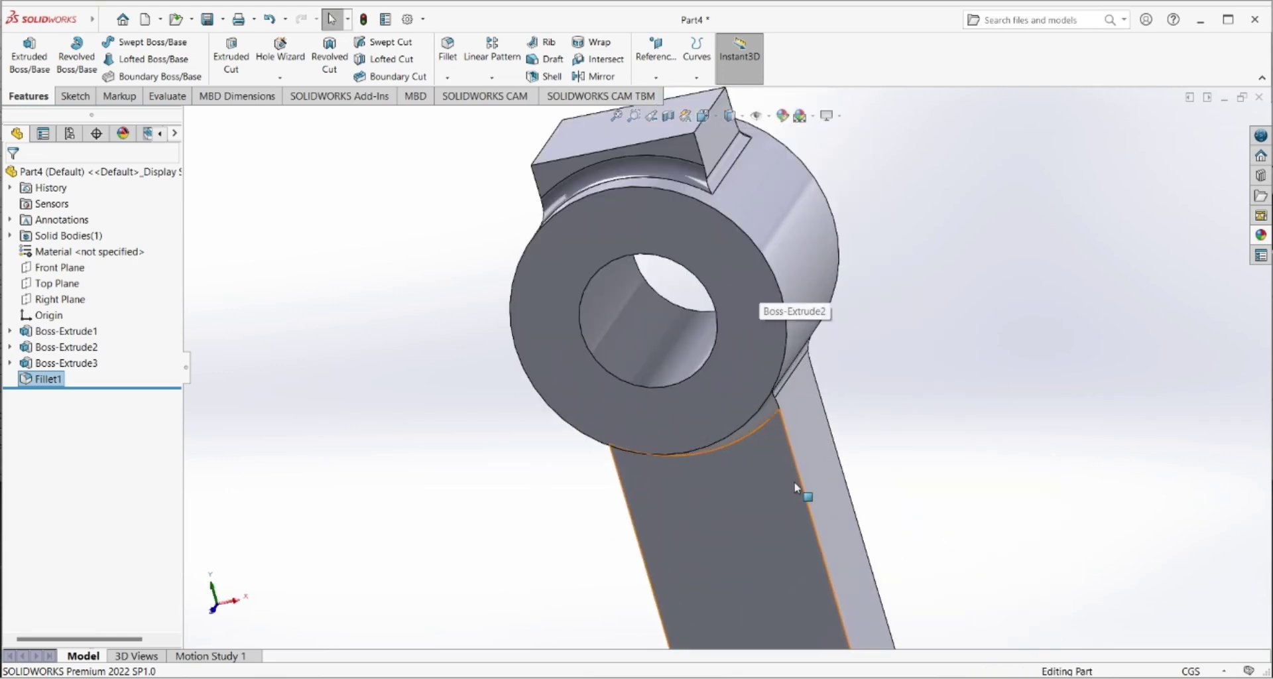
scroll(817, 415, down, 3)
mouse_move(817, 416)
middle_down()
mouse_move(730, 406)
mouse_move(691, 420)
mouse_move(853, 454)
middle_up()
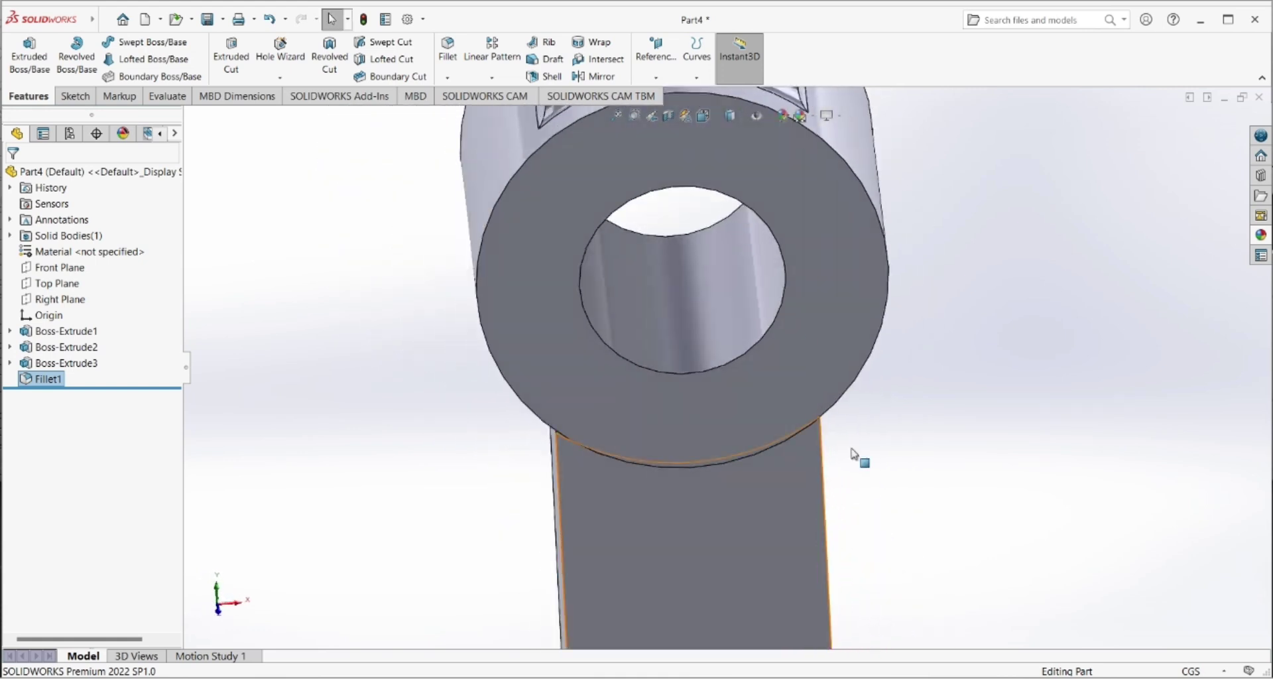
scroll(776, 491, down, 2)
scroll(782, 517, up, 5)
scroll(761, 563, down, 3)
scroll(789, 530, down, 2)
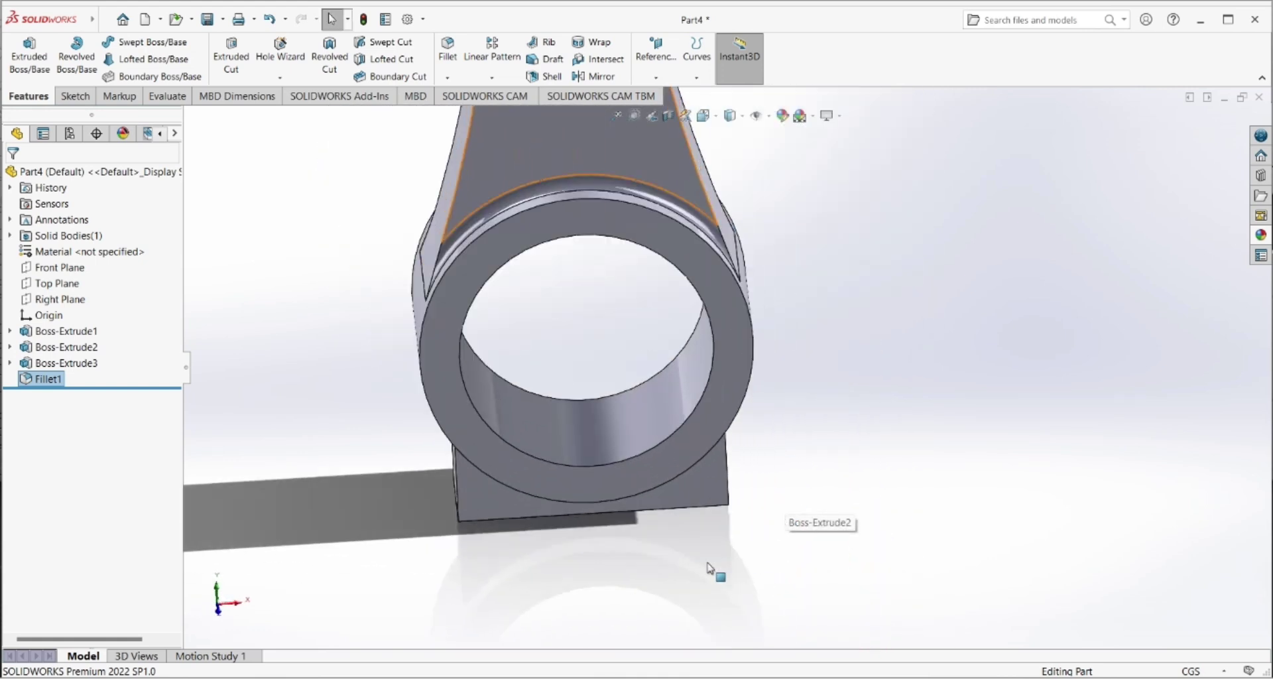
middle_drag(789, 530, 688, 562)
- Fillet the four edges where the big-end block meets the ring with a 0.15 cm radius
click(448, 47)
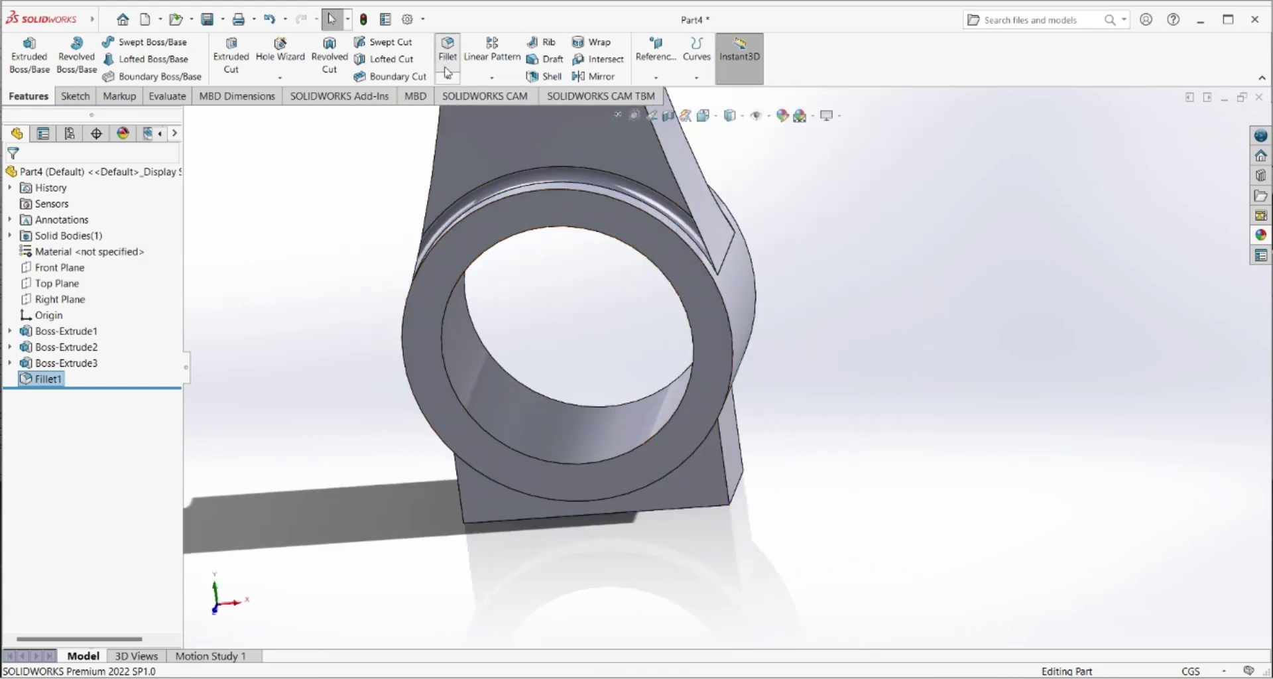
mouse_move(656, 471)
middle_down()
mouse_move(733, 489)
mouse_move(680, 456)
middle_up()
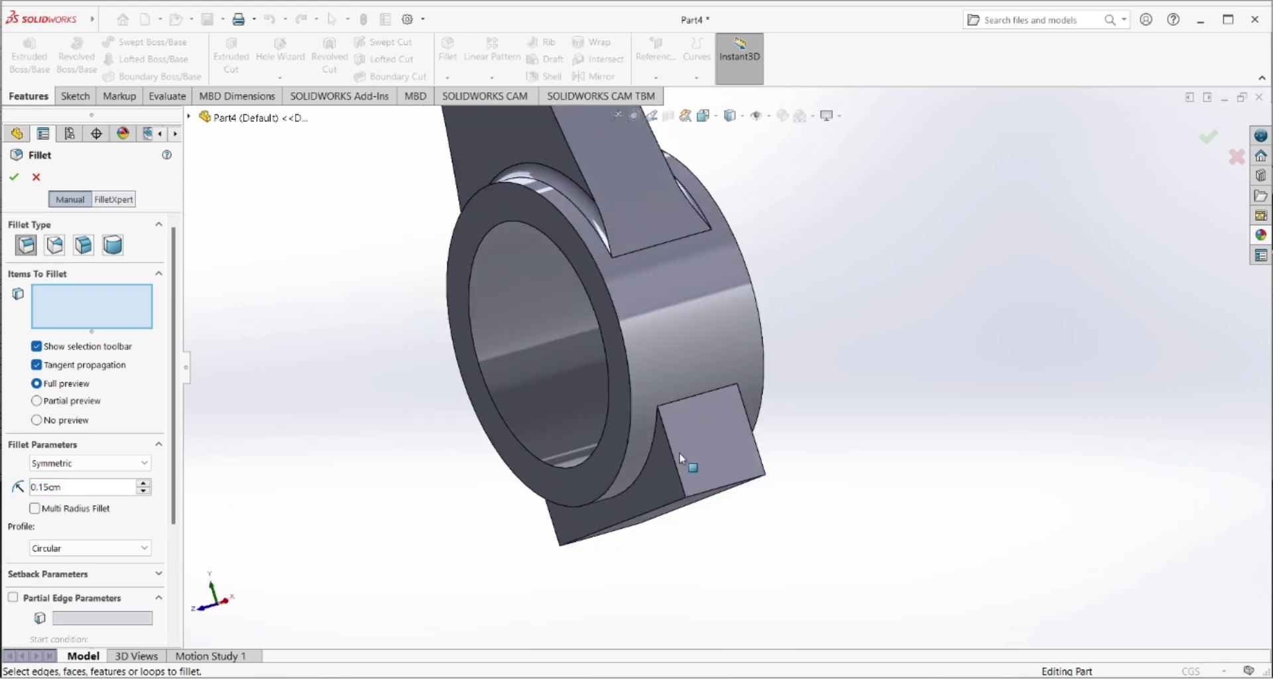
click(686, 399)
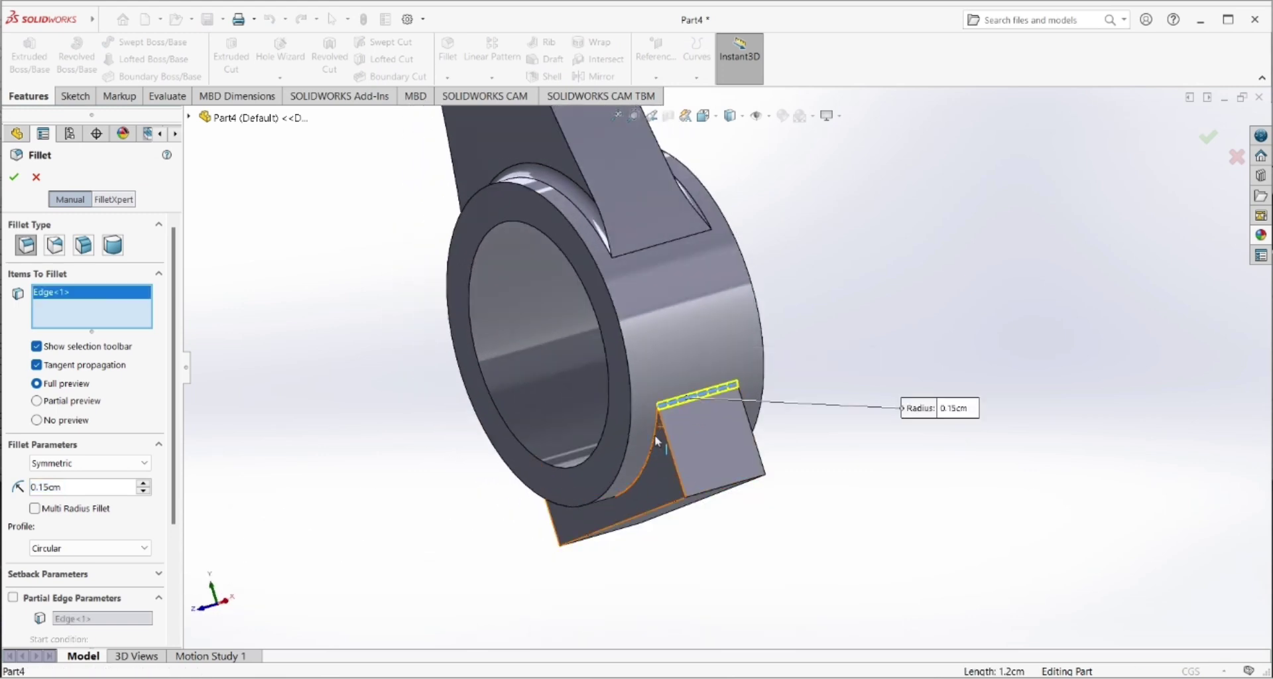
click(655, 436)
mouse_move(933, 489)
middle_down()
mouse_move(814, 452)
mouse_move(995, 435)
middle_up()
click(814, 444)
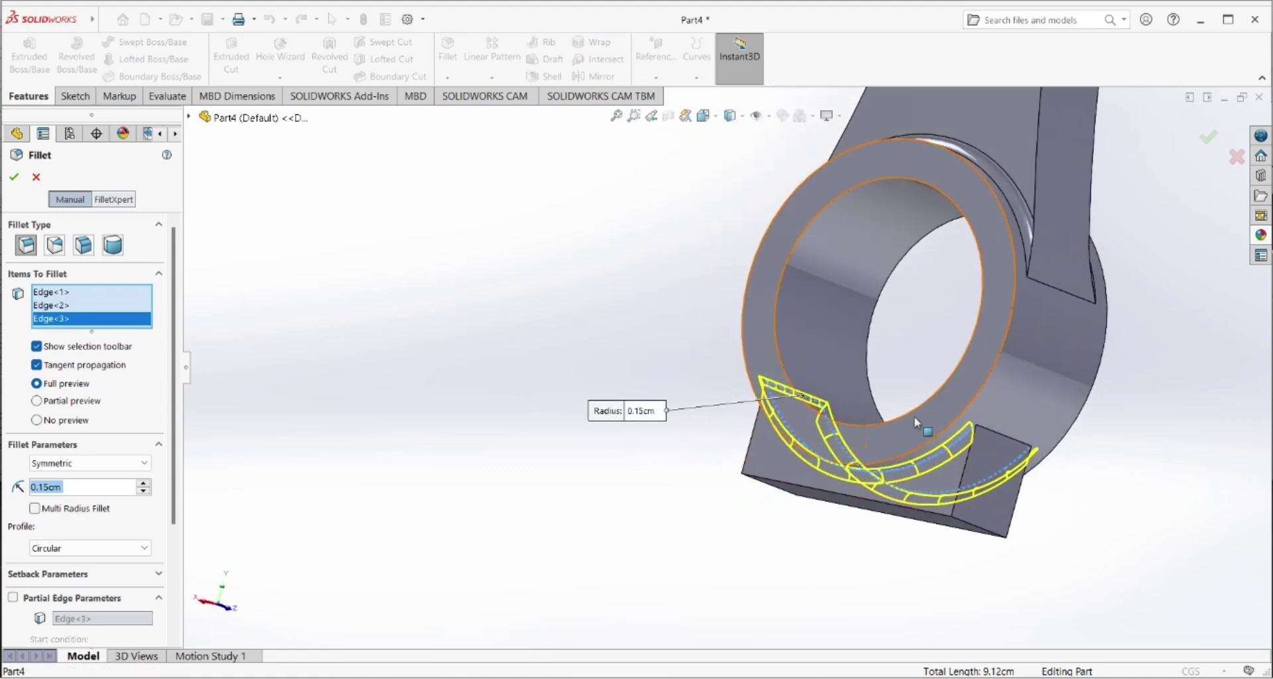
click(994, 436)
middle_drag(651, 486, 730, 514)
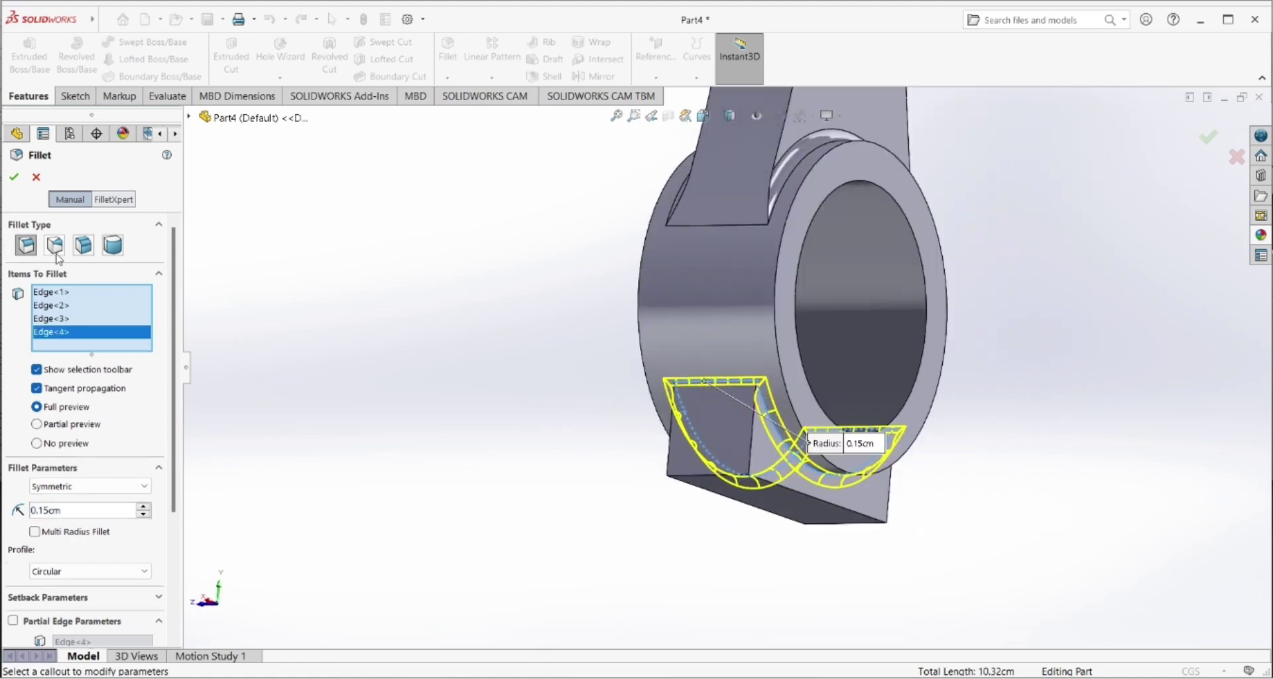
key(Return)
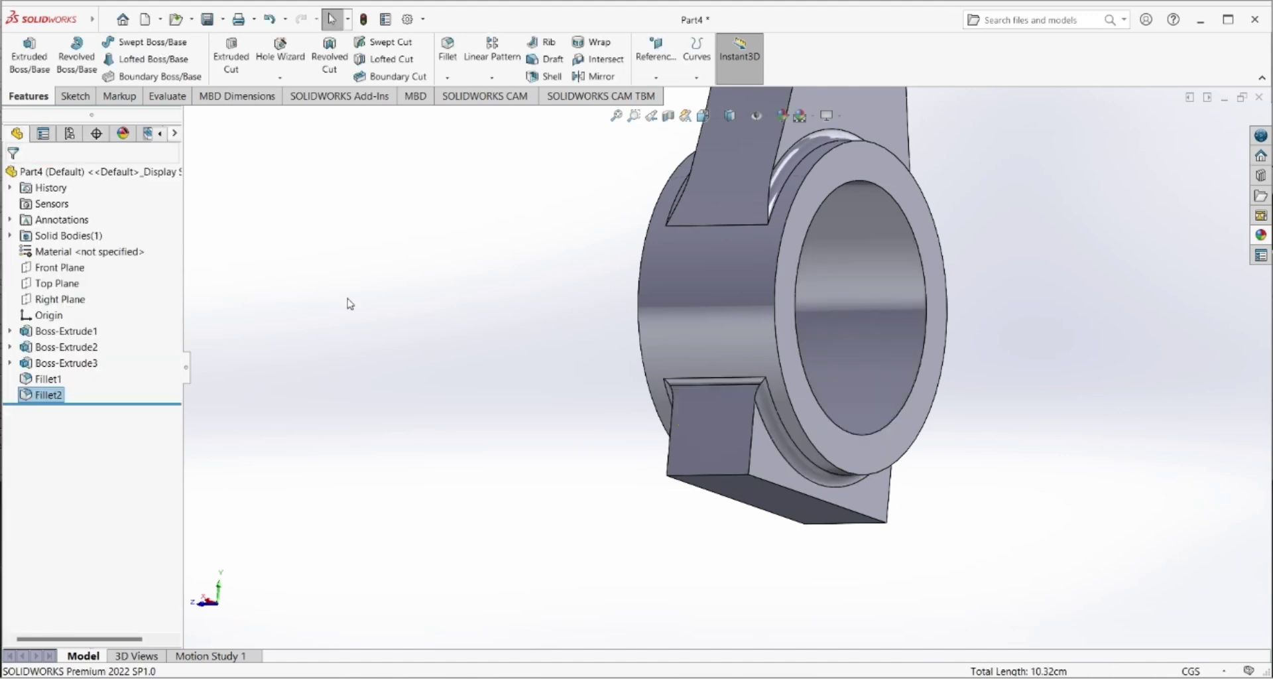
scroll(623, 362, down, 1)
scroll(646, 382, up, 5)
scroll(721, 384, up, 1)
mouse_move(721, 385)
middle_down()
mouse_move(804, 329)
mouse_move(749, 320)
mouse_move(837, 359)
middle_up()
- Create reference Plane2 offset 0.60 cm from the Right Plane
mouse_move(642, 364)
middle_down()
mouse_move(767, 418)
mouse_move(623, 366)
mouse_move(280, 368)
middle_up()
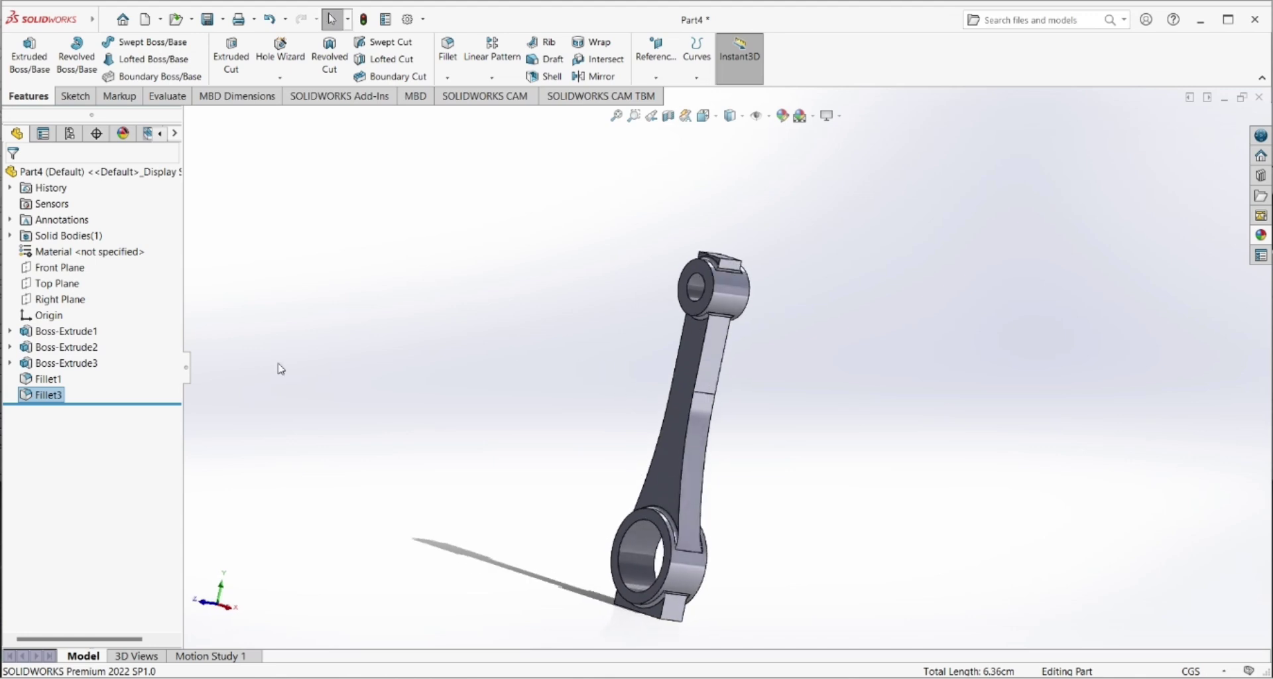
click(81, 306)
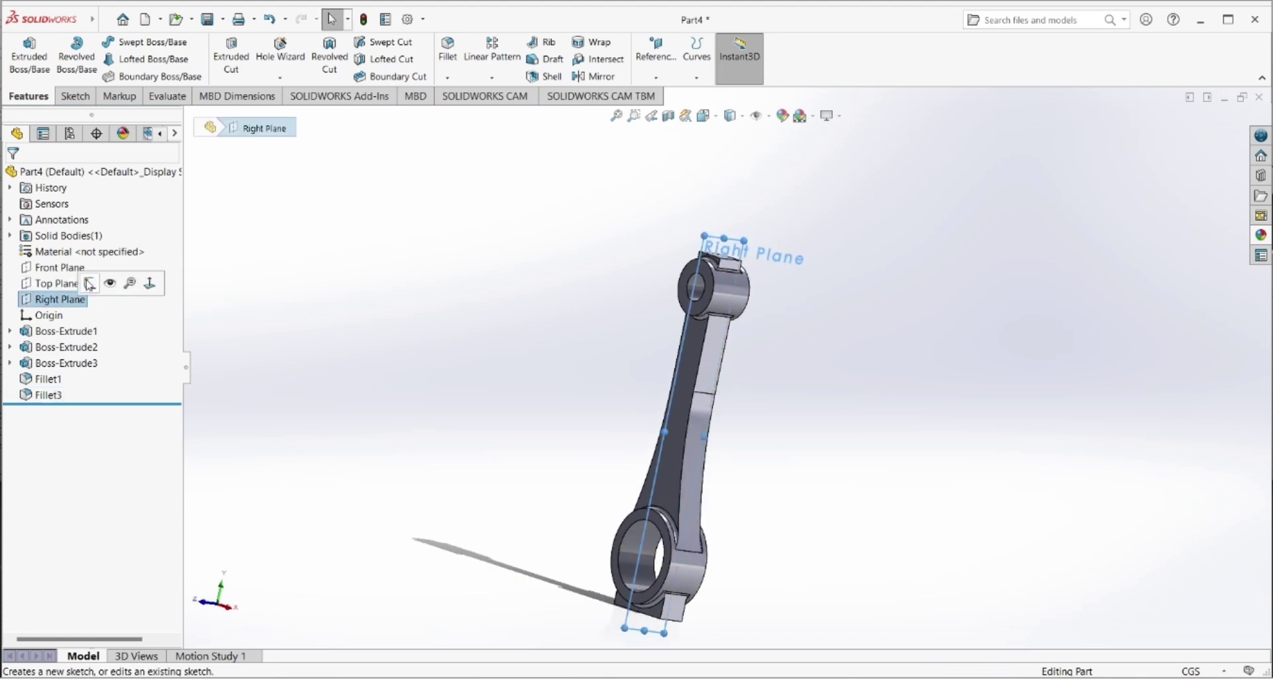
click(656, 76)
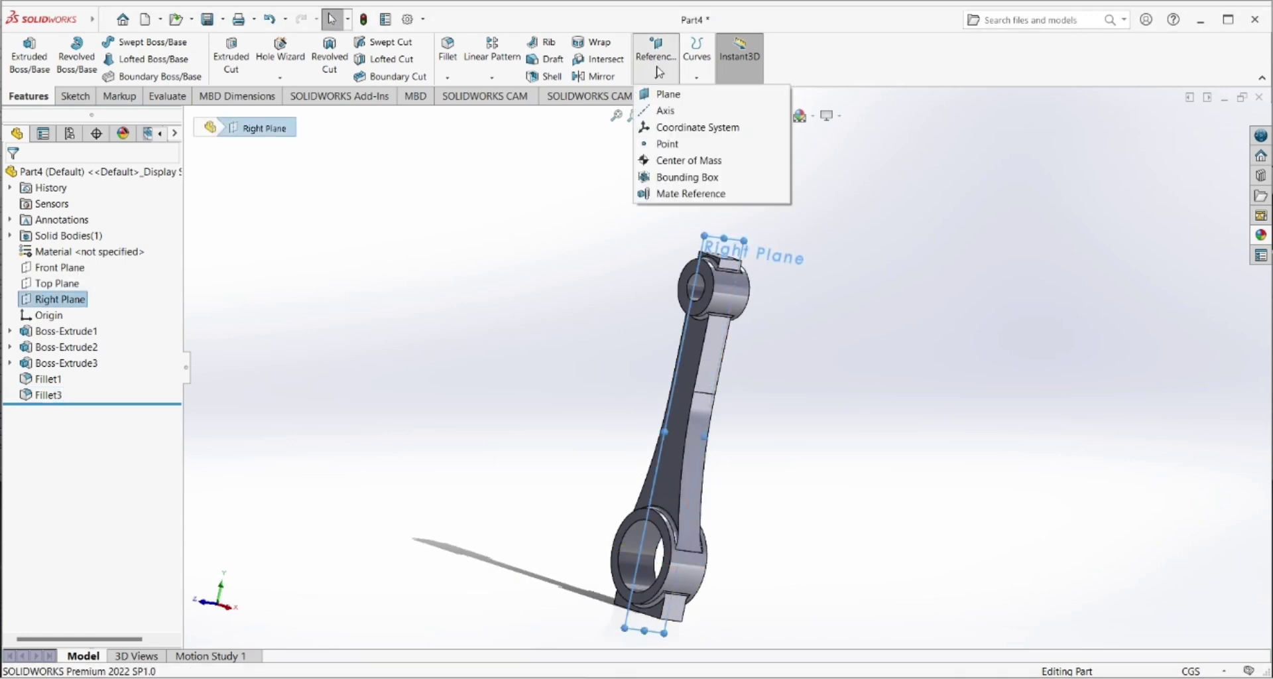
click(679, 99)
text(0.6)
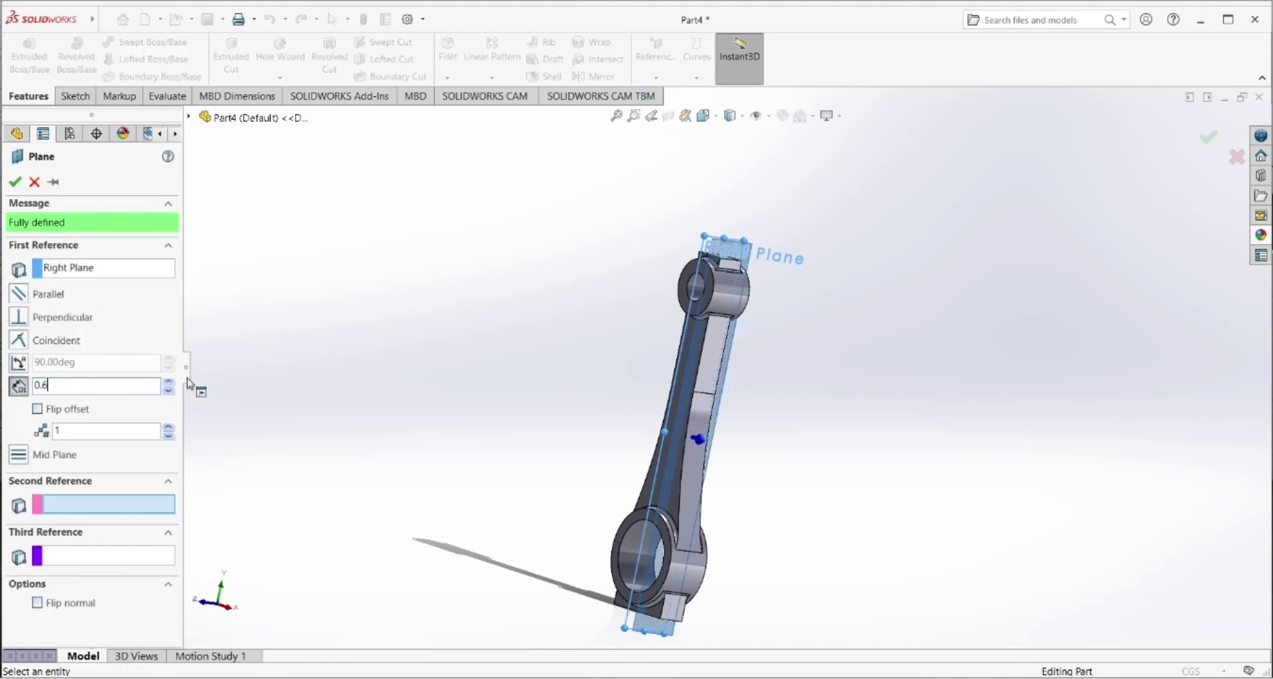
key(Return)
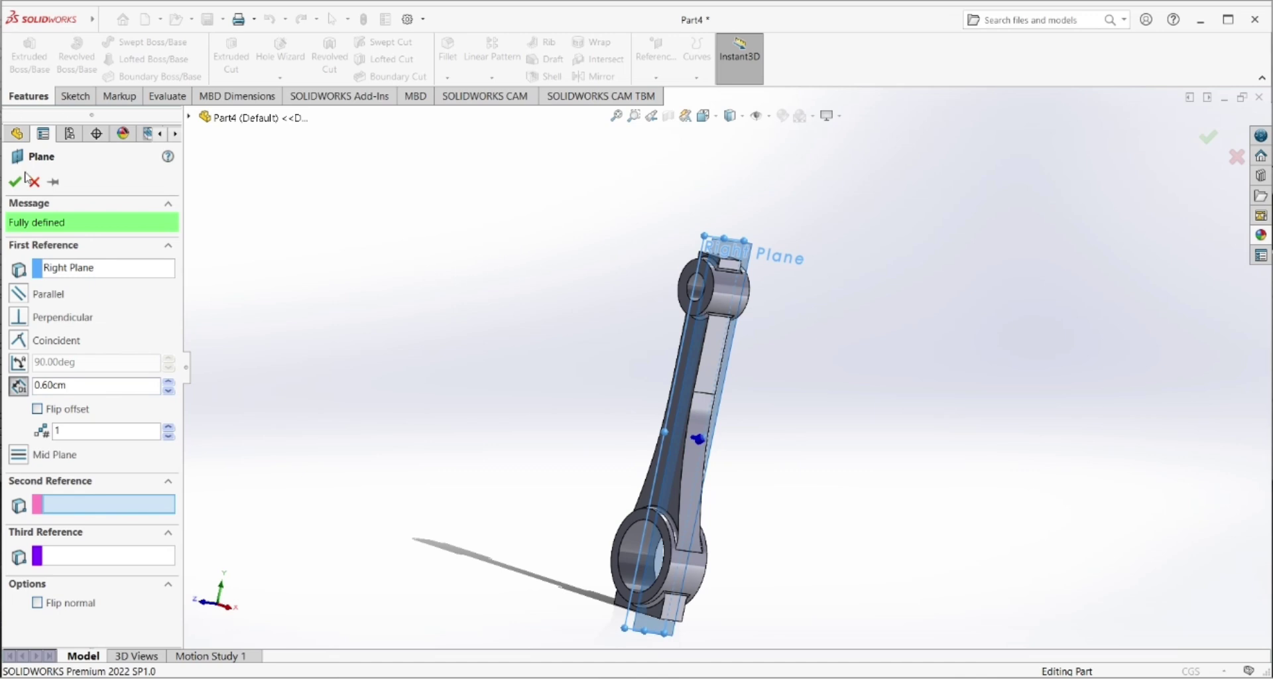
click(15, 181)
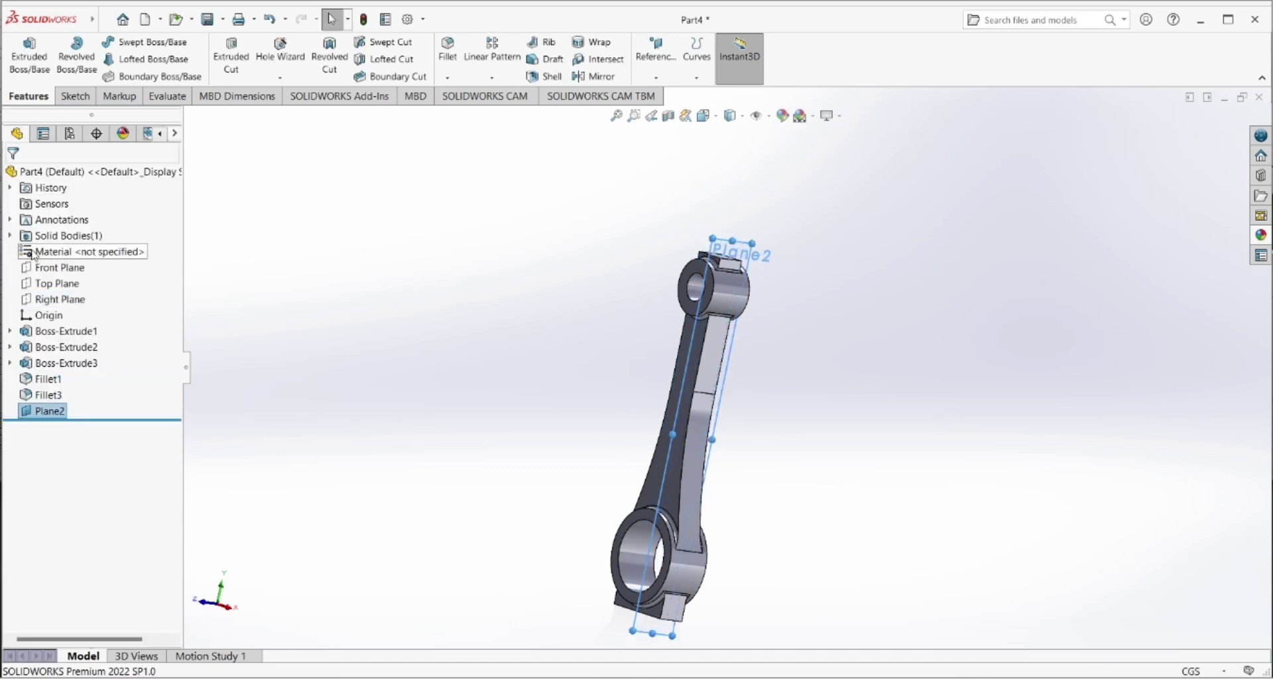
click(59, 414)
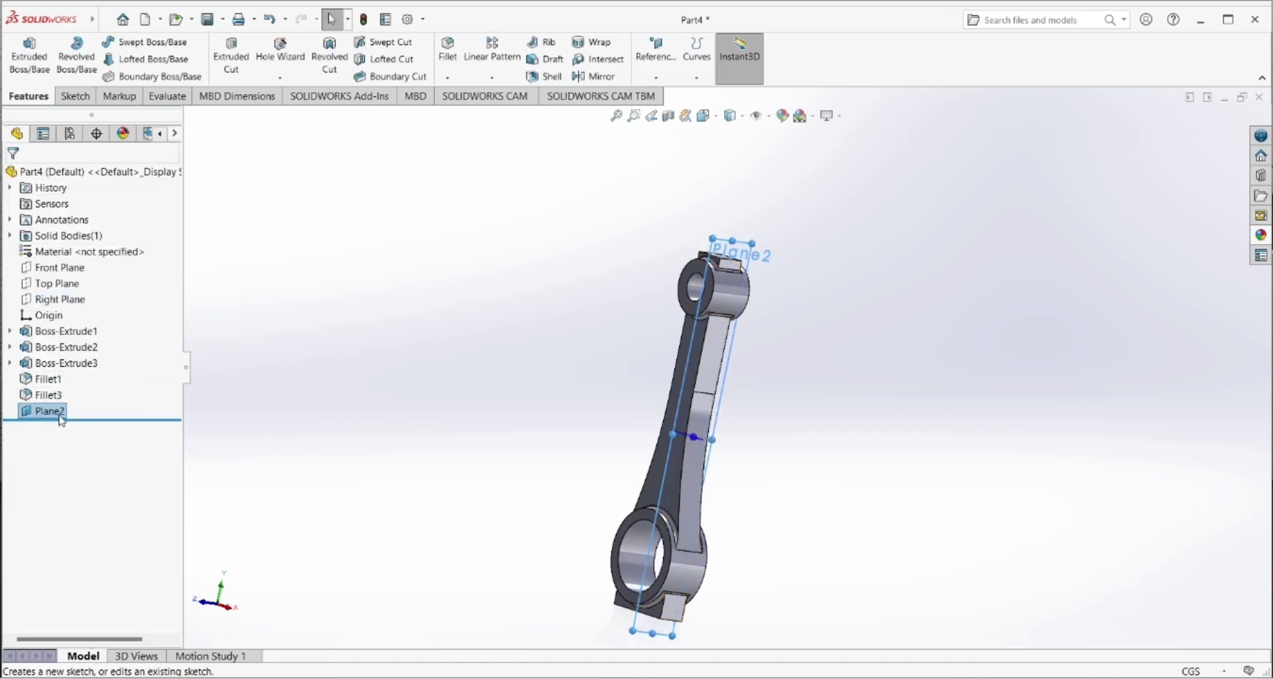
- Sketch a straight slot of about 7.91 cm on Plane2, from near the rod's top to above the lower ring
click(60, 418)
click(74, 418)
click(99, 369)
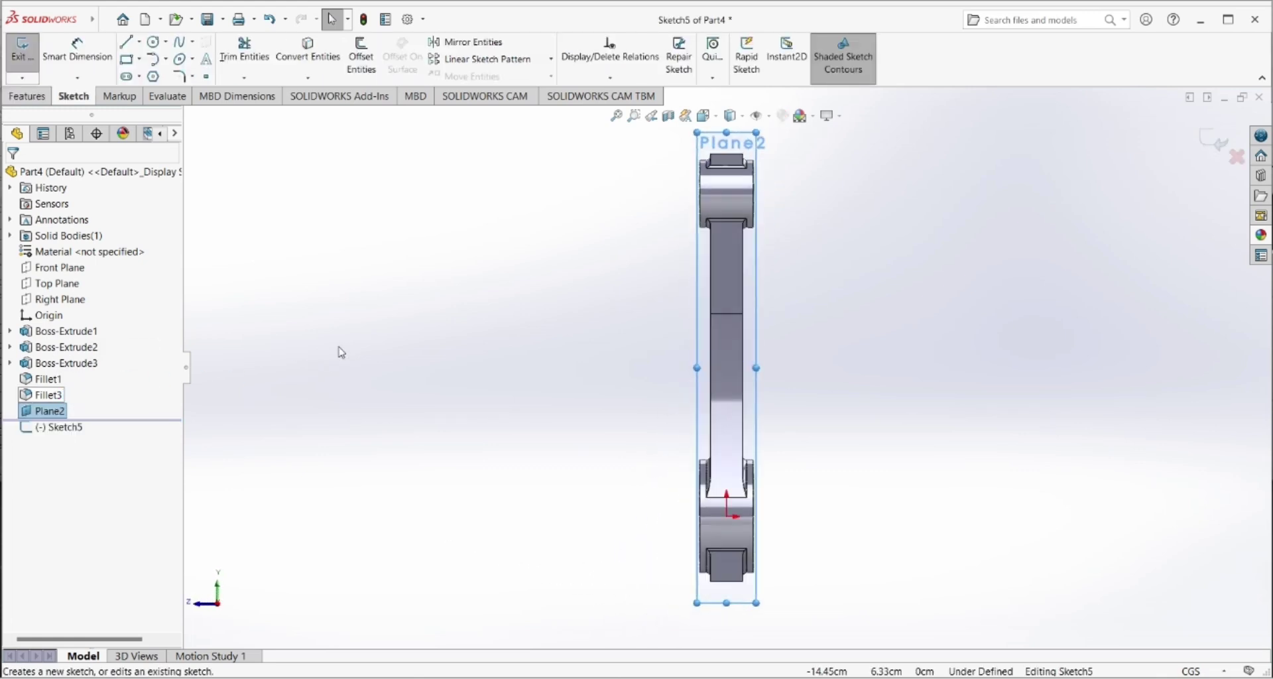
click(127, 77)
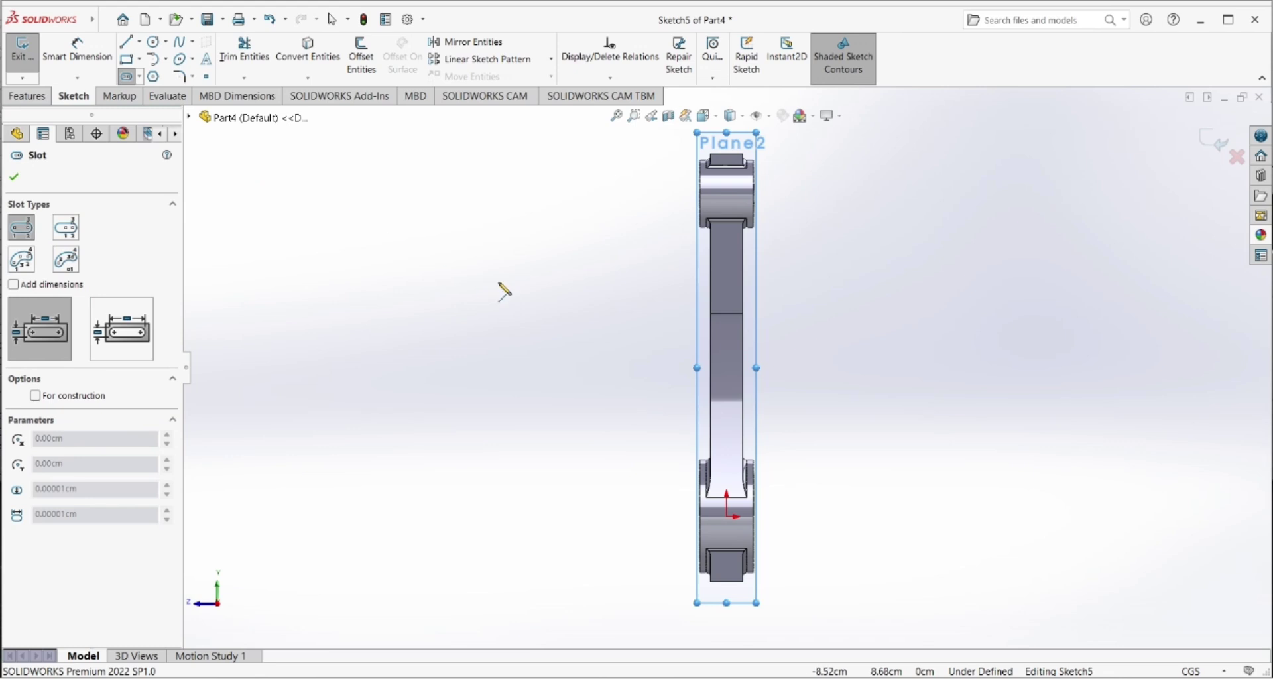
click(727, 242)
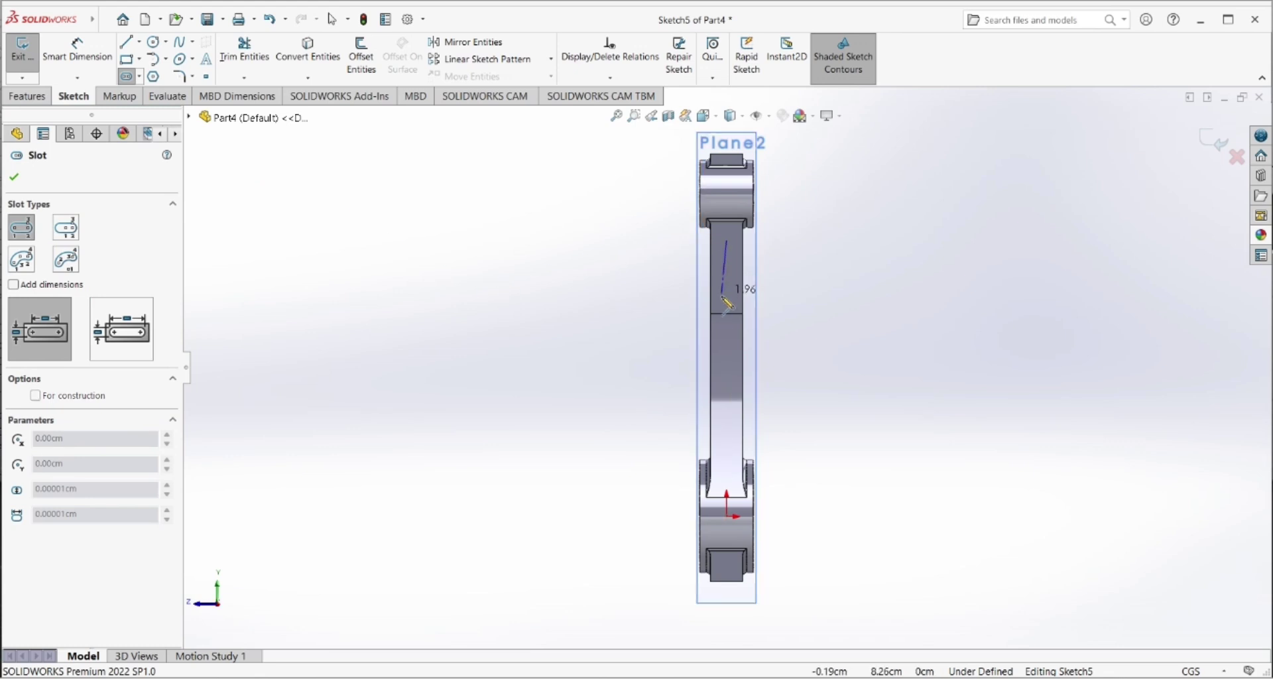
click(728, 453)
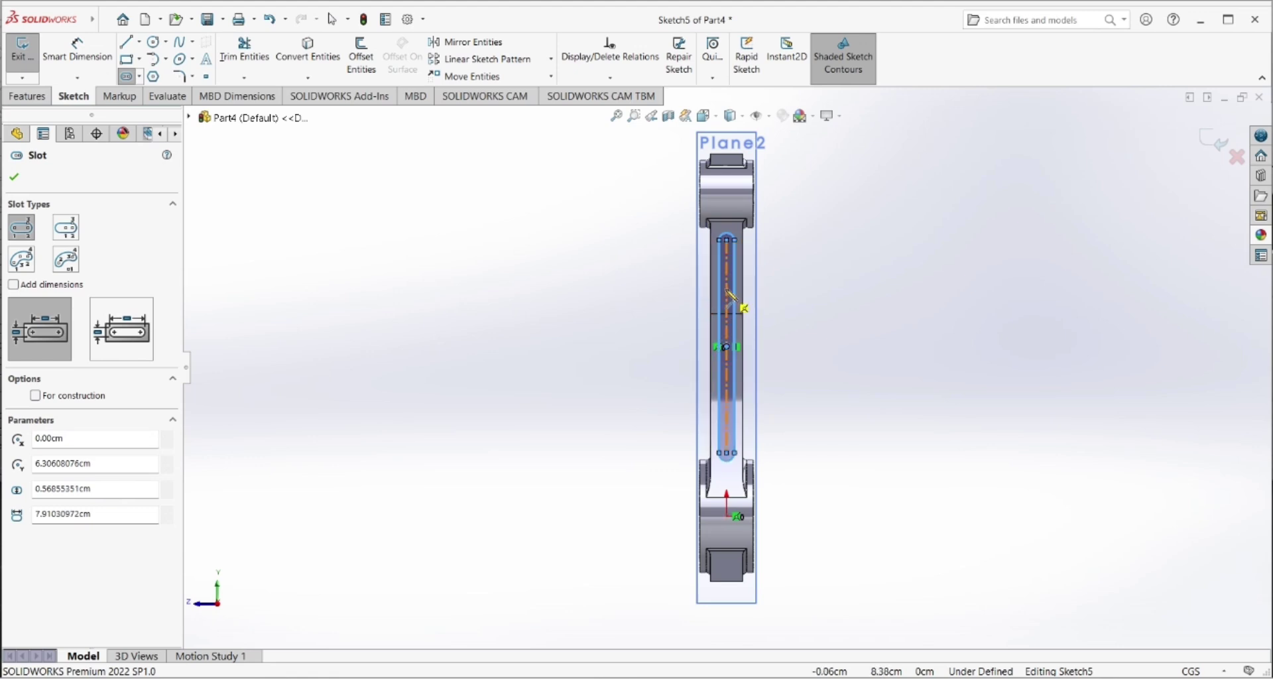
right_click(652, 298)
click(656, 301)
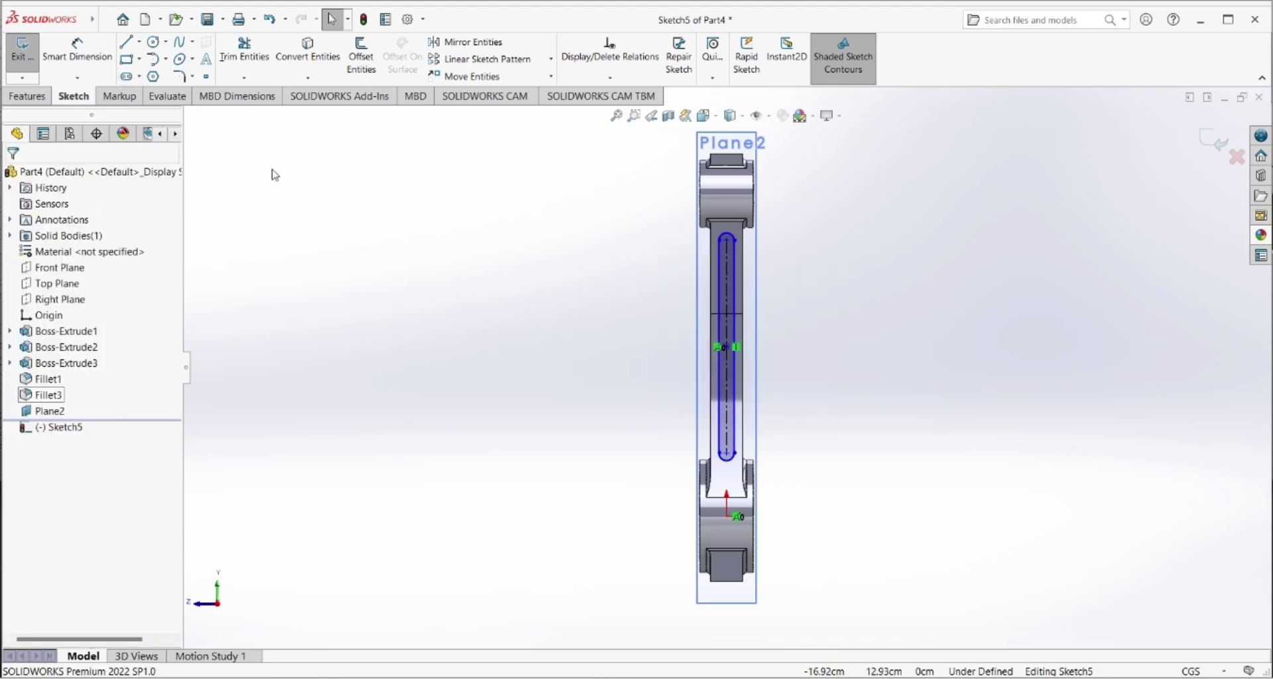
- Draw a horizontal centerline across the rod from its left edge to the right edge
click(140, 41)
click(159, 74)
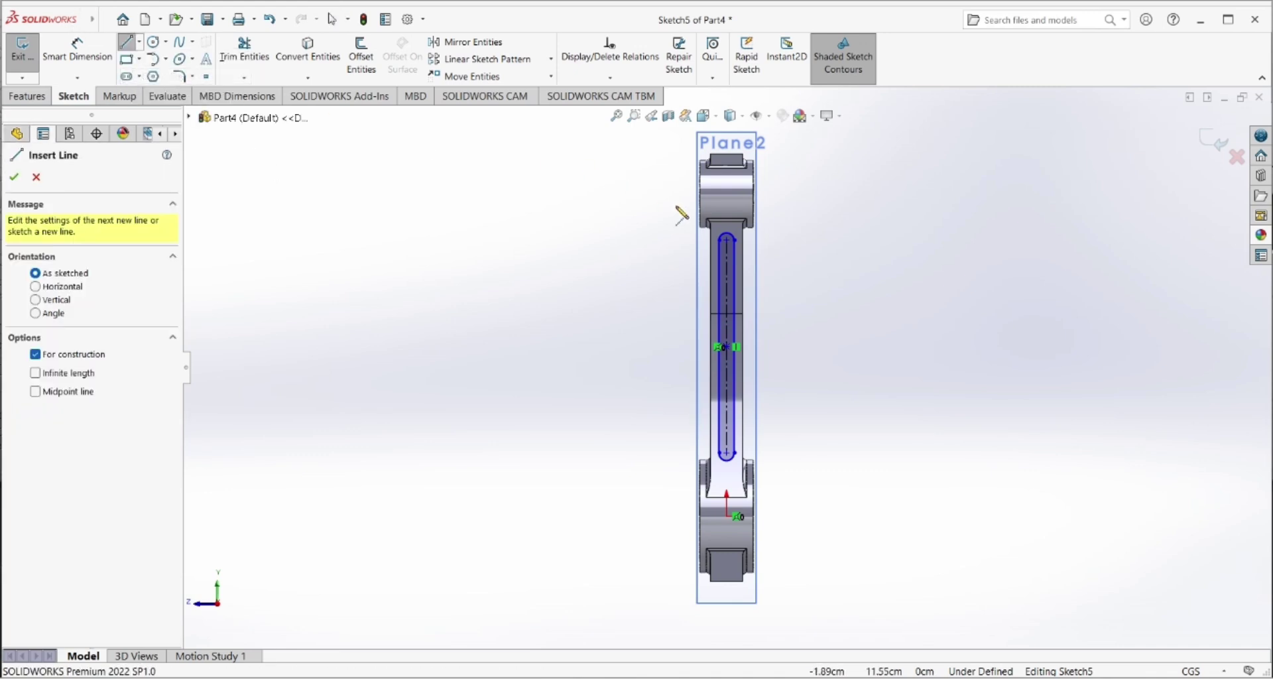
click(699, 193)
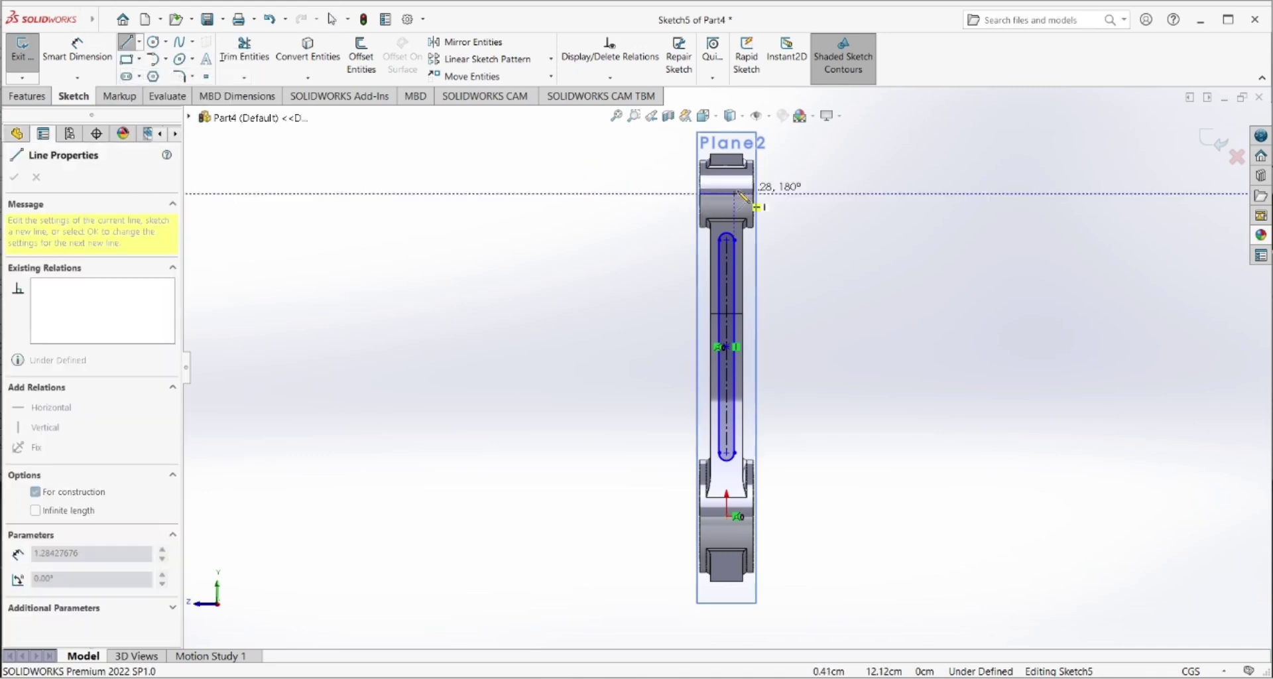
click(754, 194)
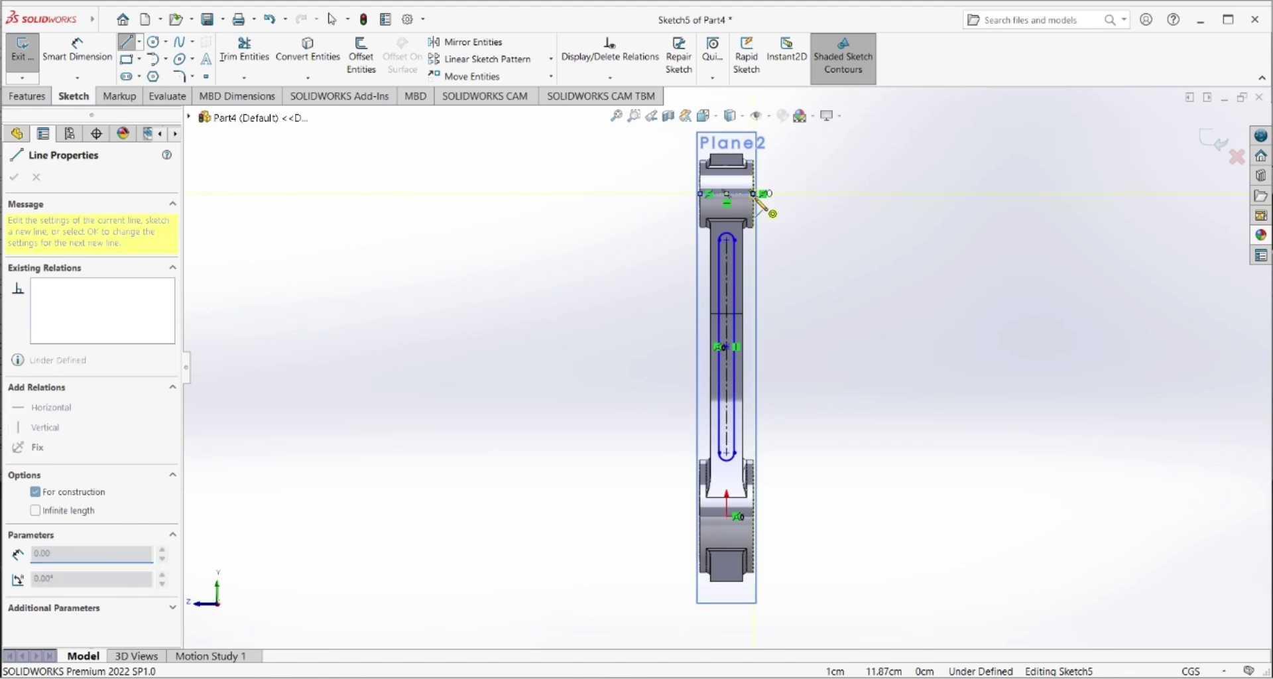
right_click(815, 224)
click(828, 226)
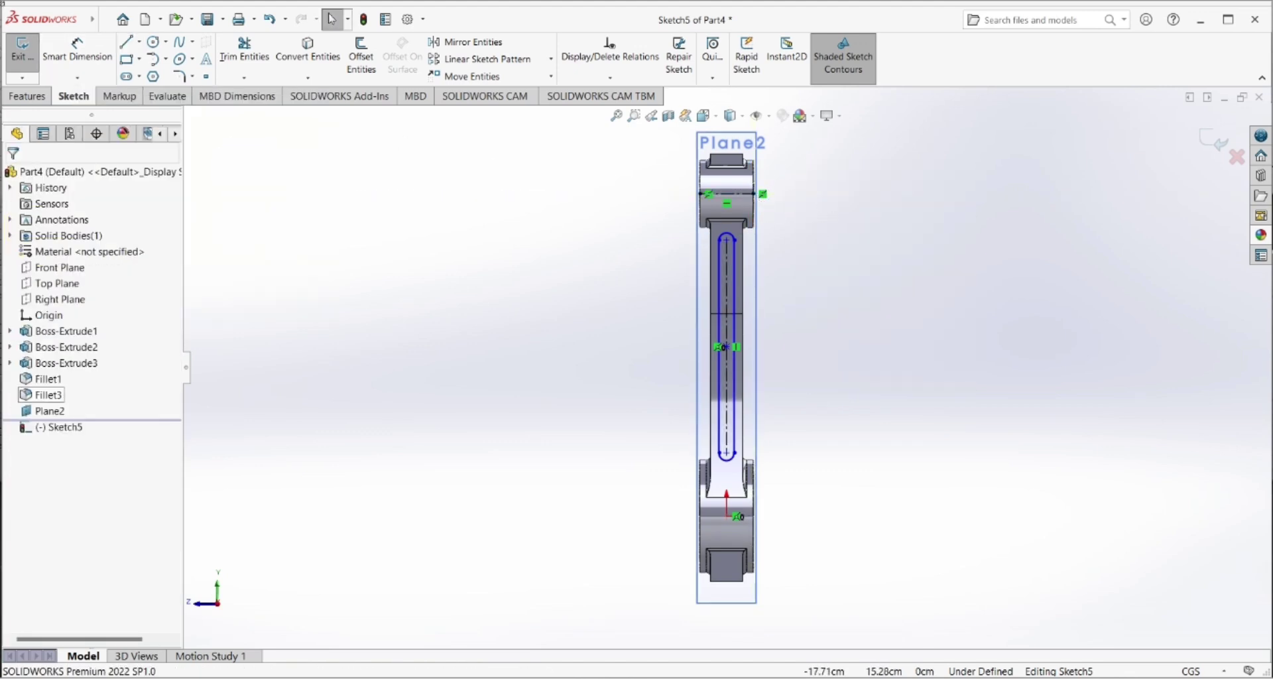
- Dimension the slot 2.00 below the top construction line
click(78, 52)
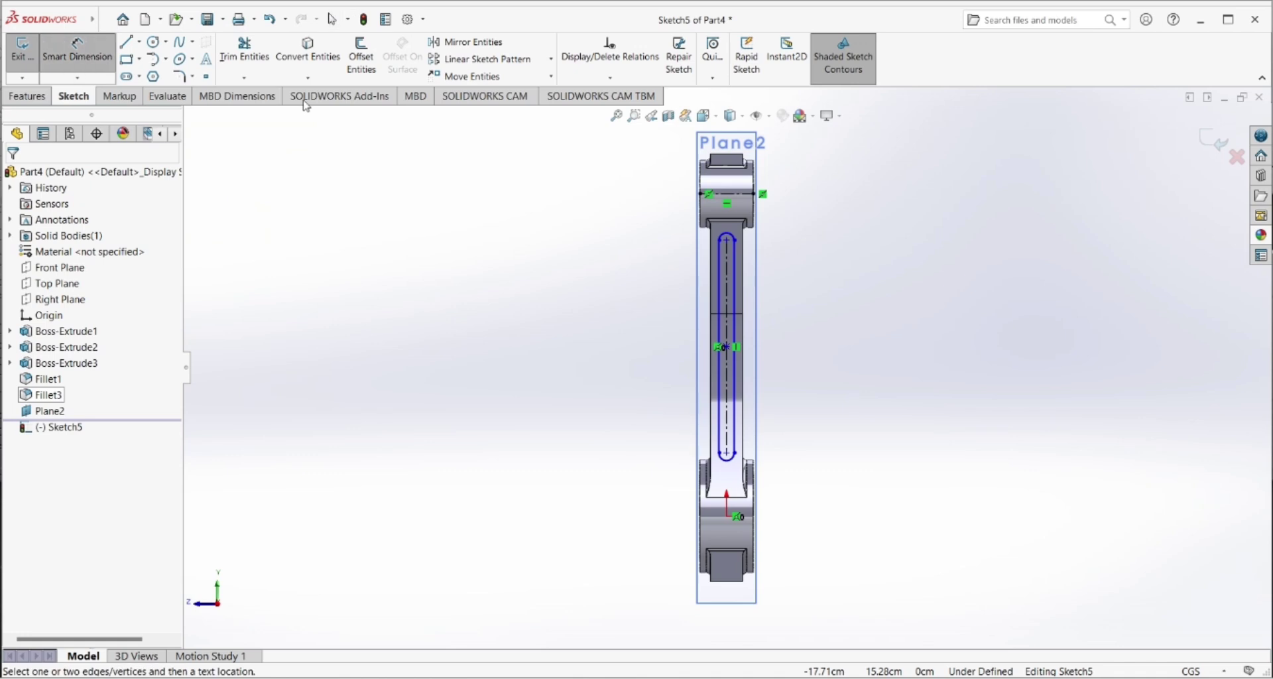
click(727, 196)
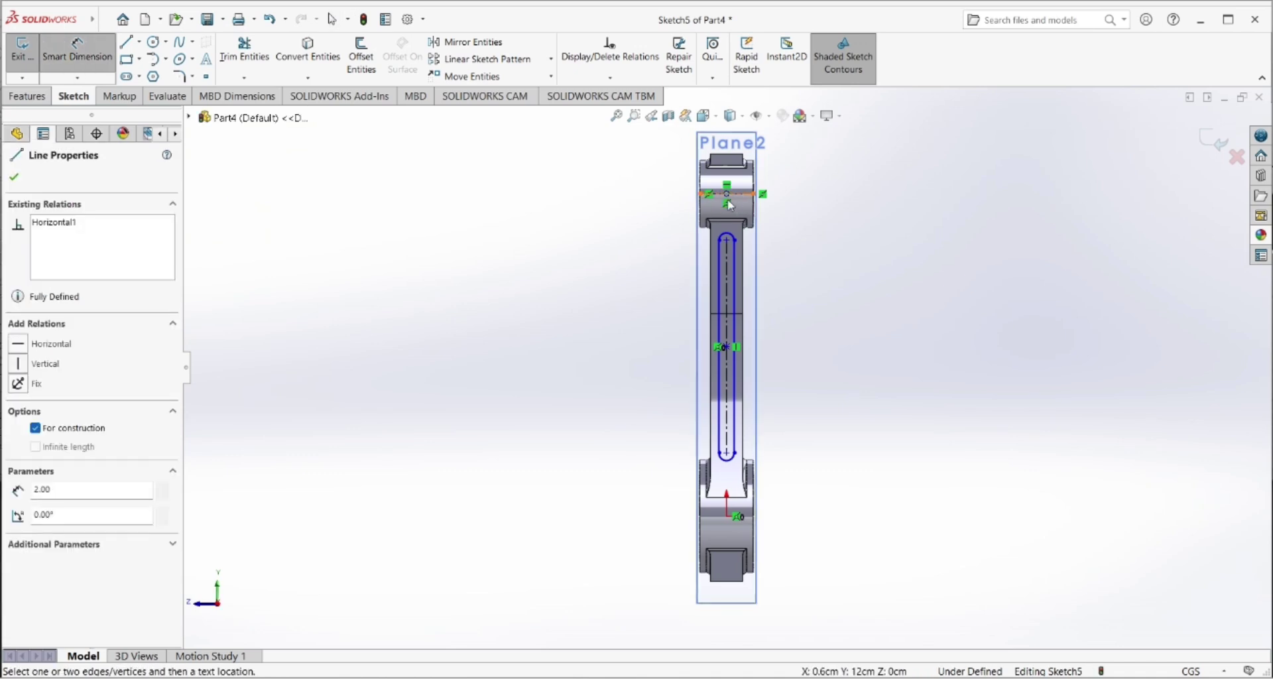
click(728, 237)
click(814, 243)
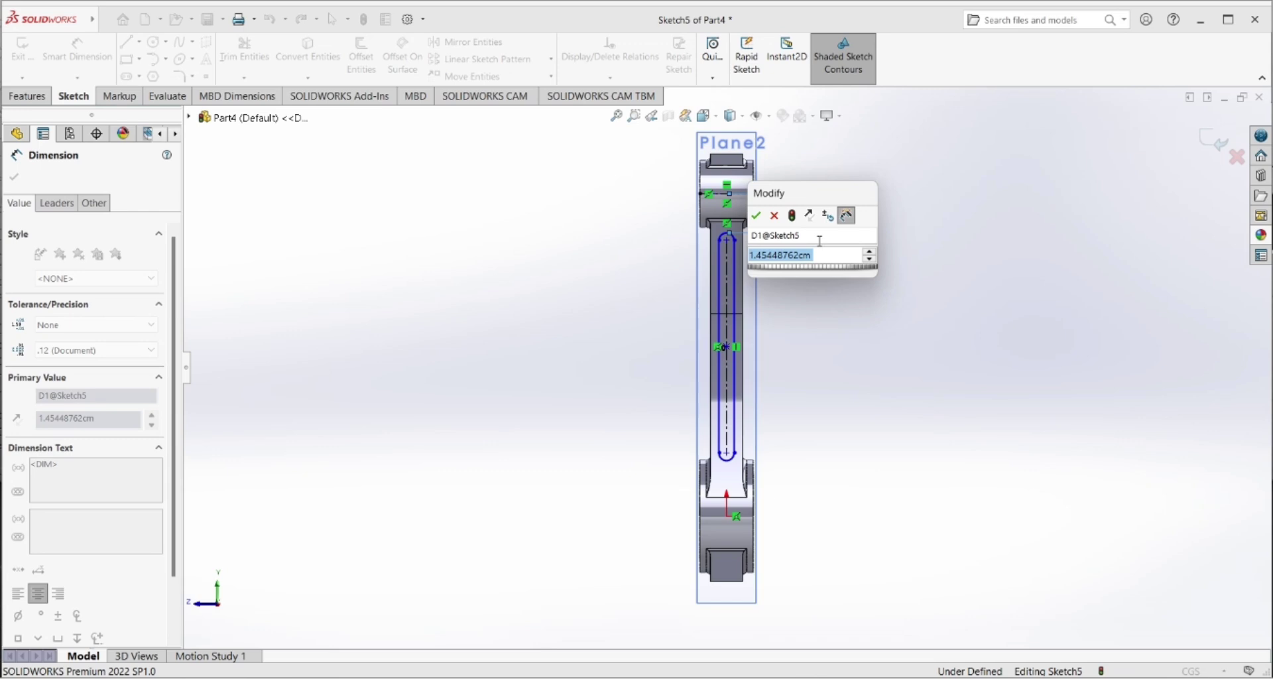
text(2)
key(Return)
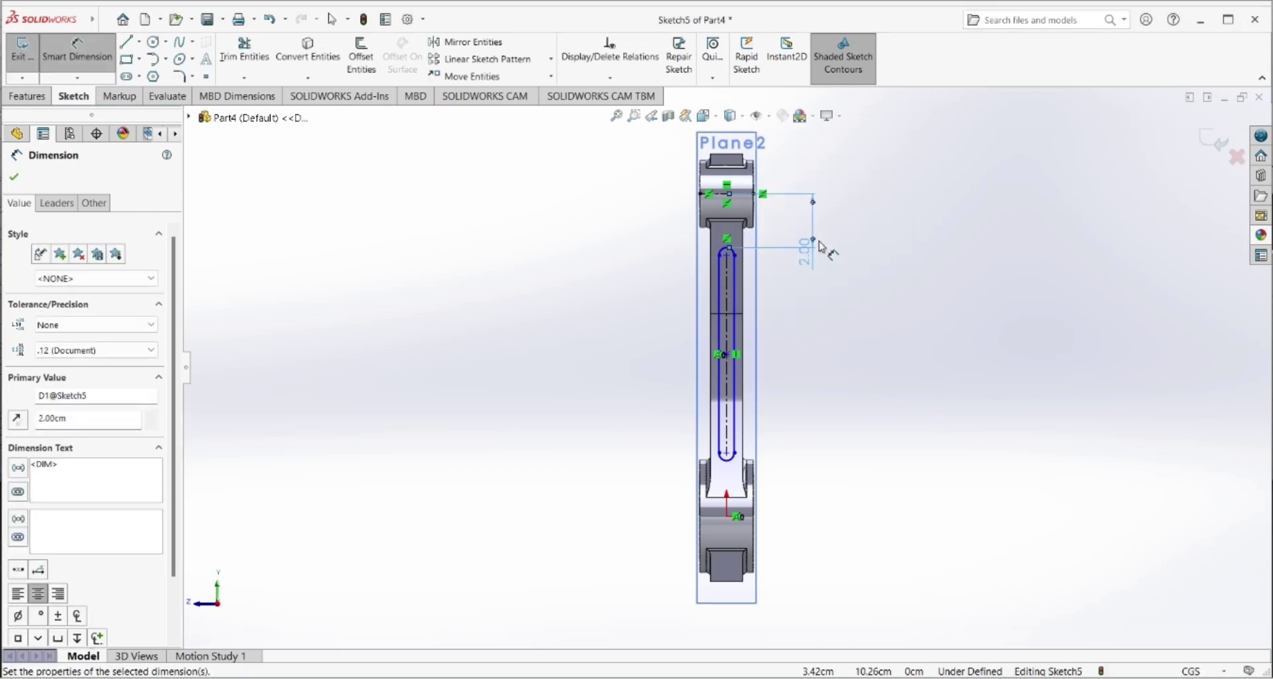
- Give the slot ends radius 0.40 and a 6.20 length, then exit the sketch
click(727, 252)
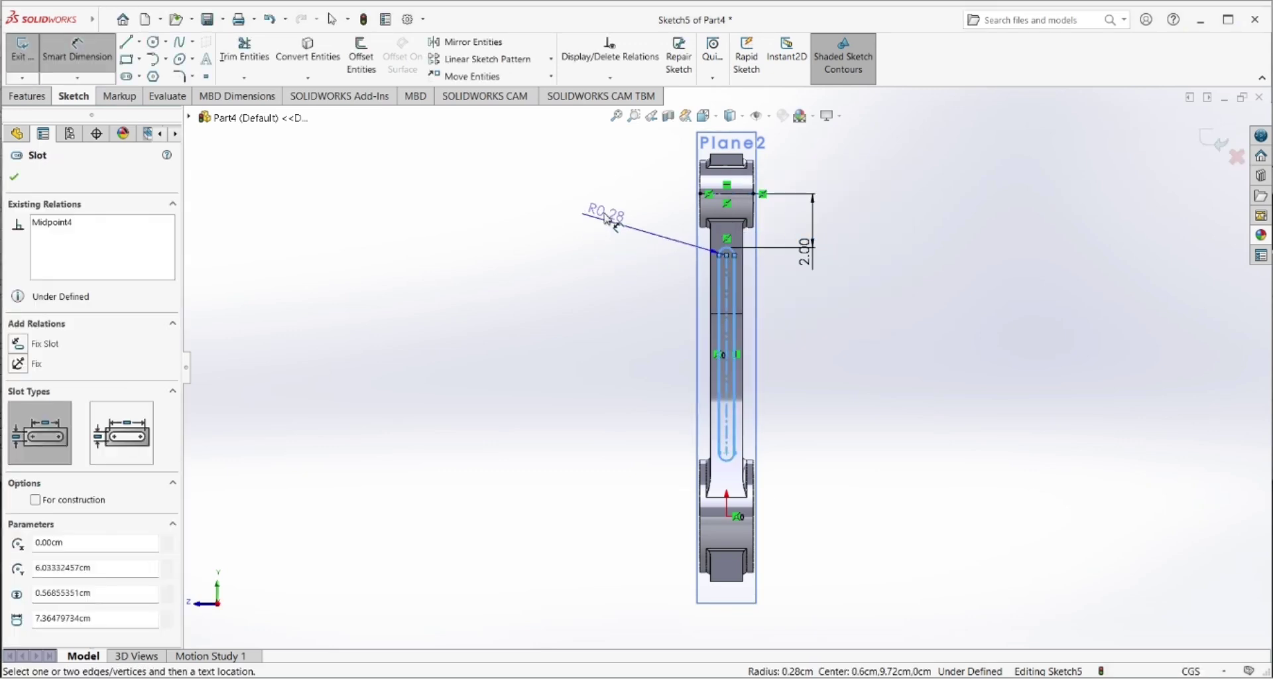
click(605, 214)
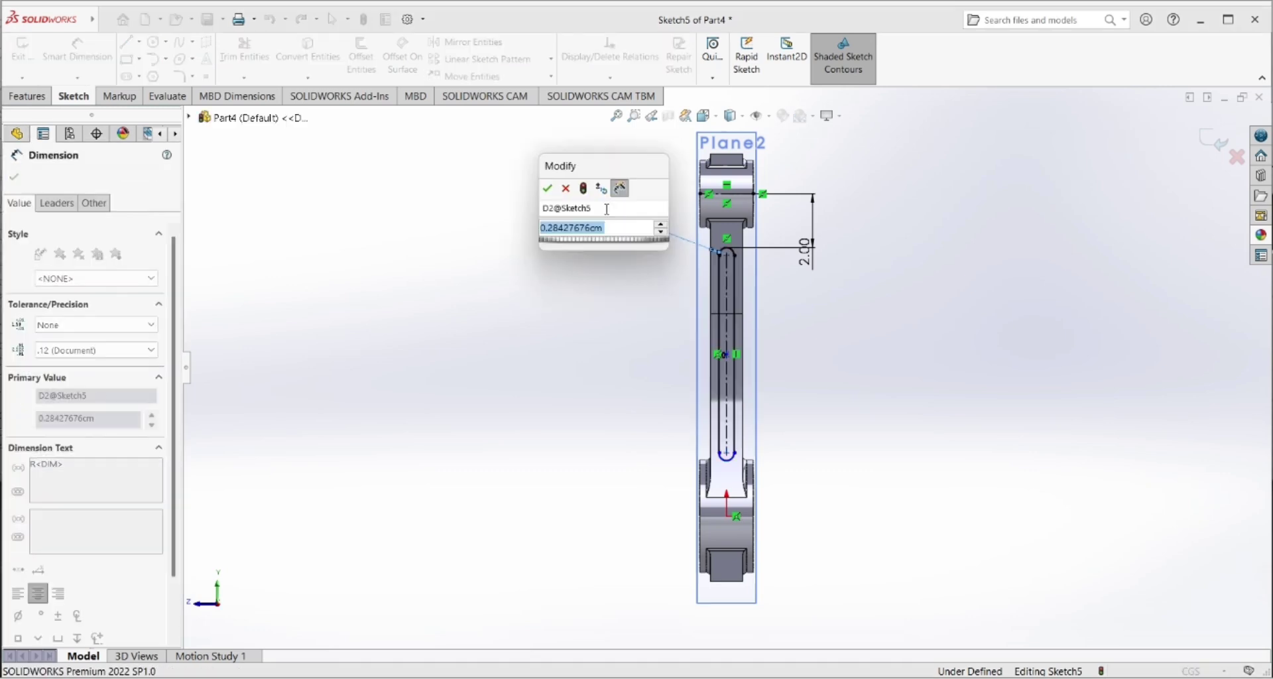
text(0.4)
key(Return)
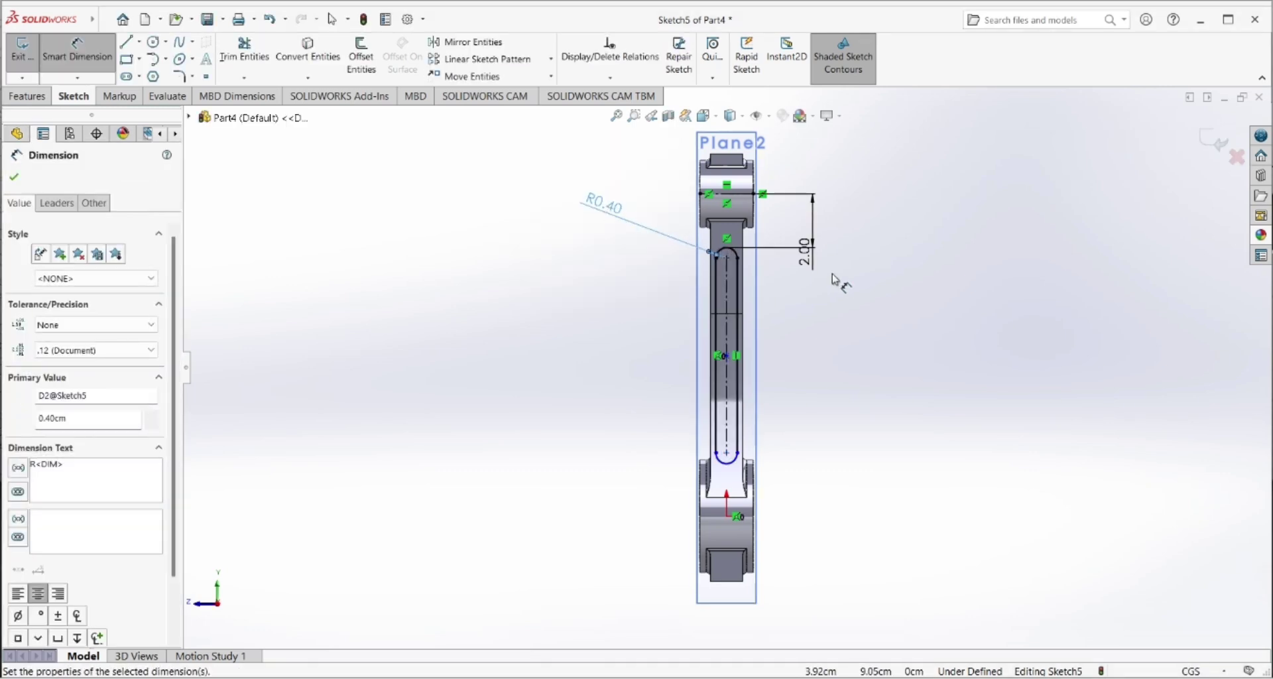
click(740, 292)
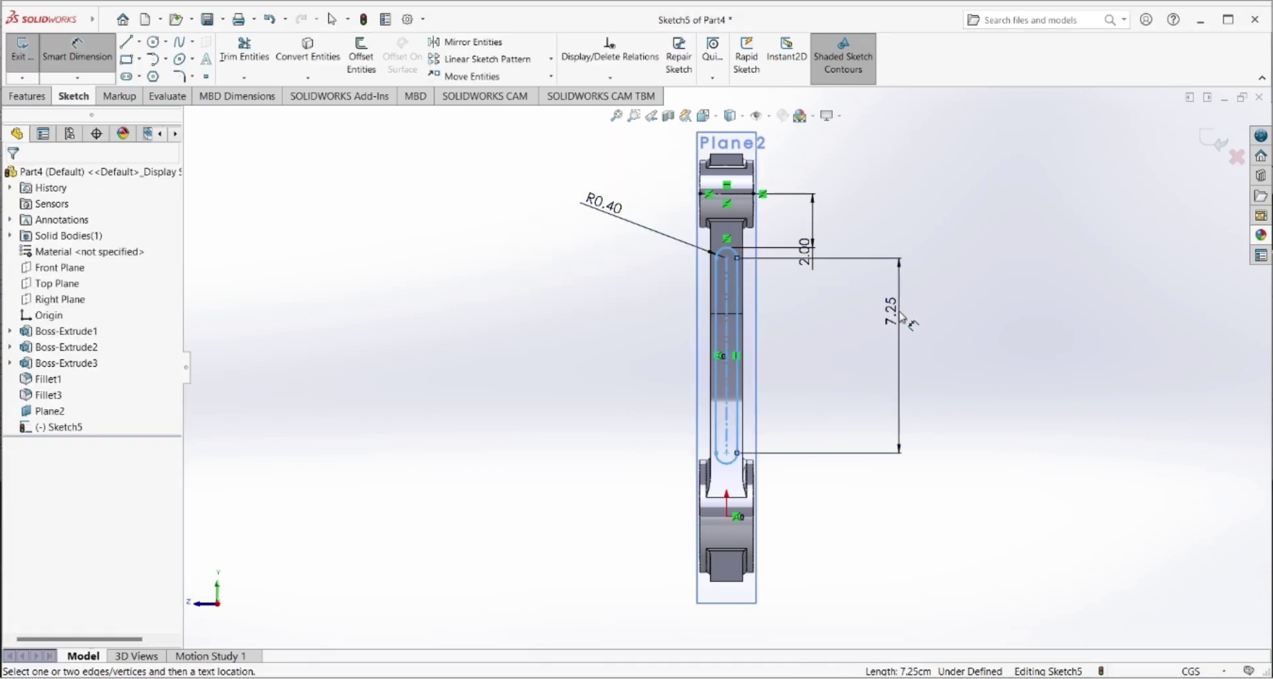
click(898, 311)
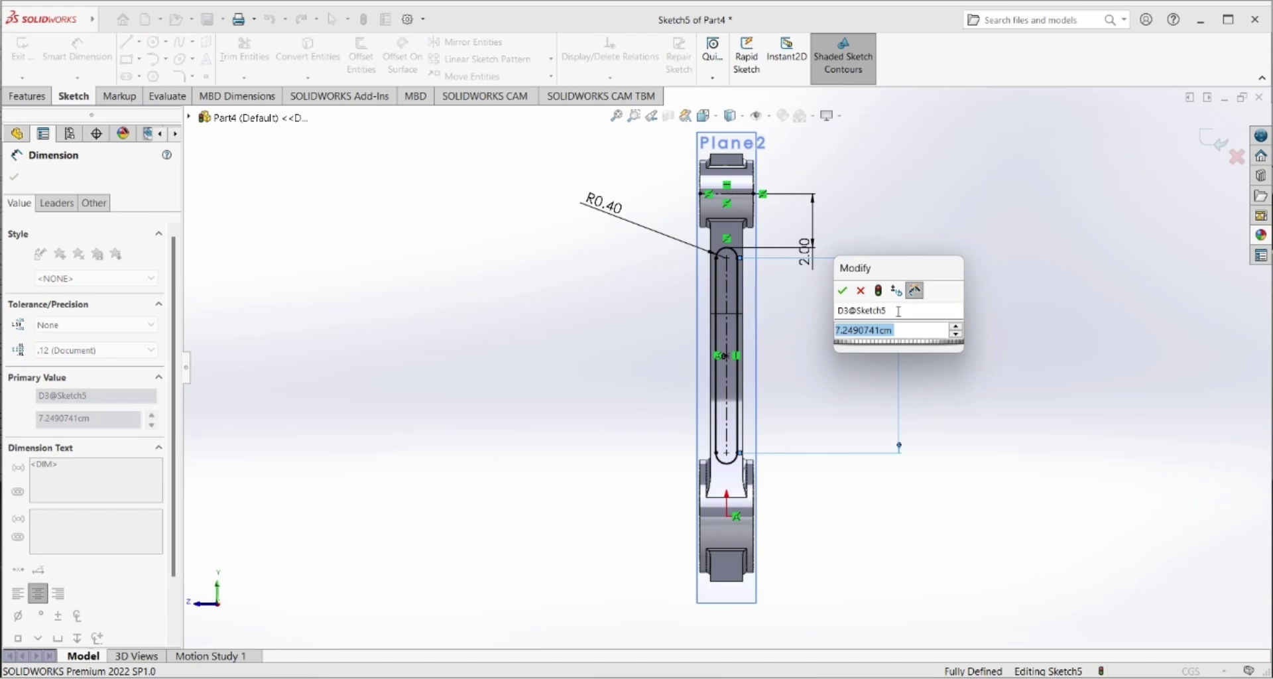
text(6.2)
key(Return)
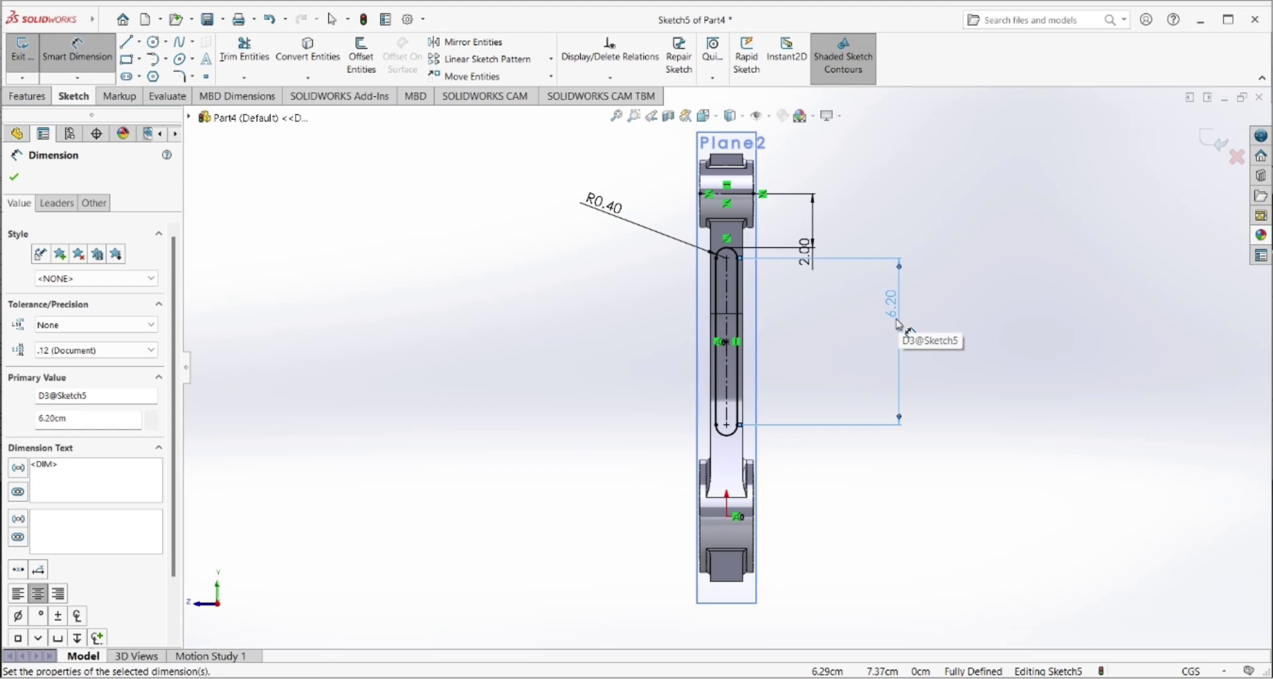
click(16, 174)
click(27, 96)
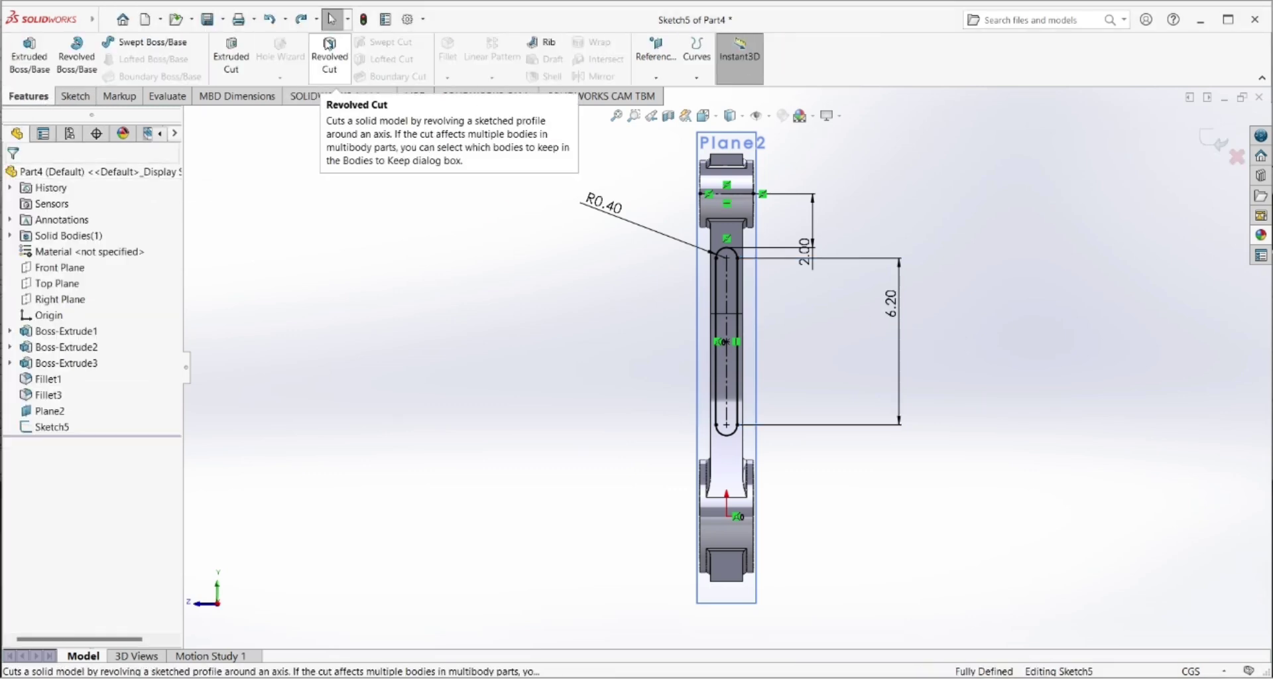
- Cut the slot into the rod with a reversed 10.70 cm blind extruded cut
click(228, 53)
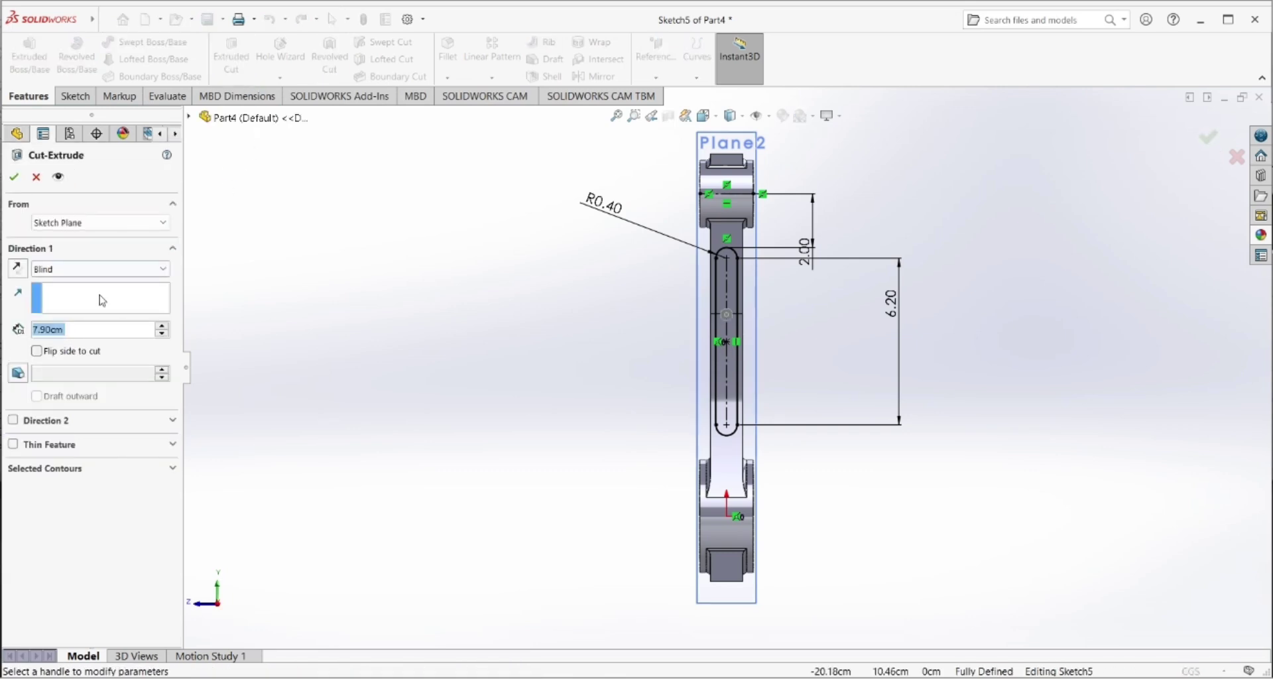
click(18, 272)
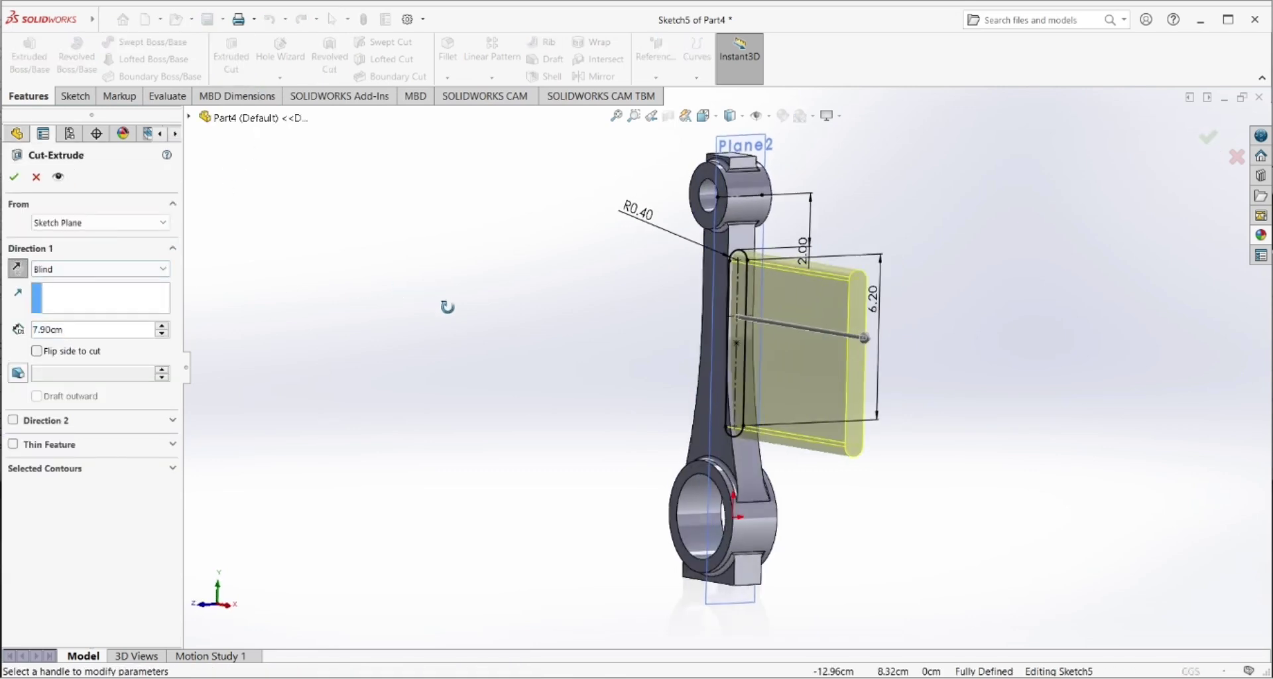
drag(873, 344, 919, 354)
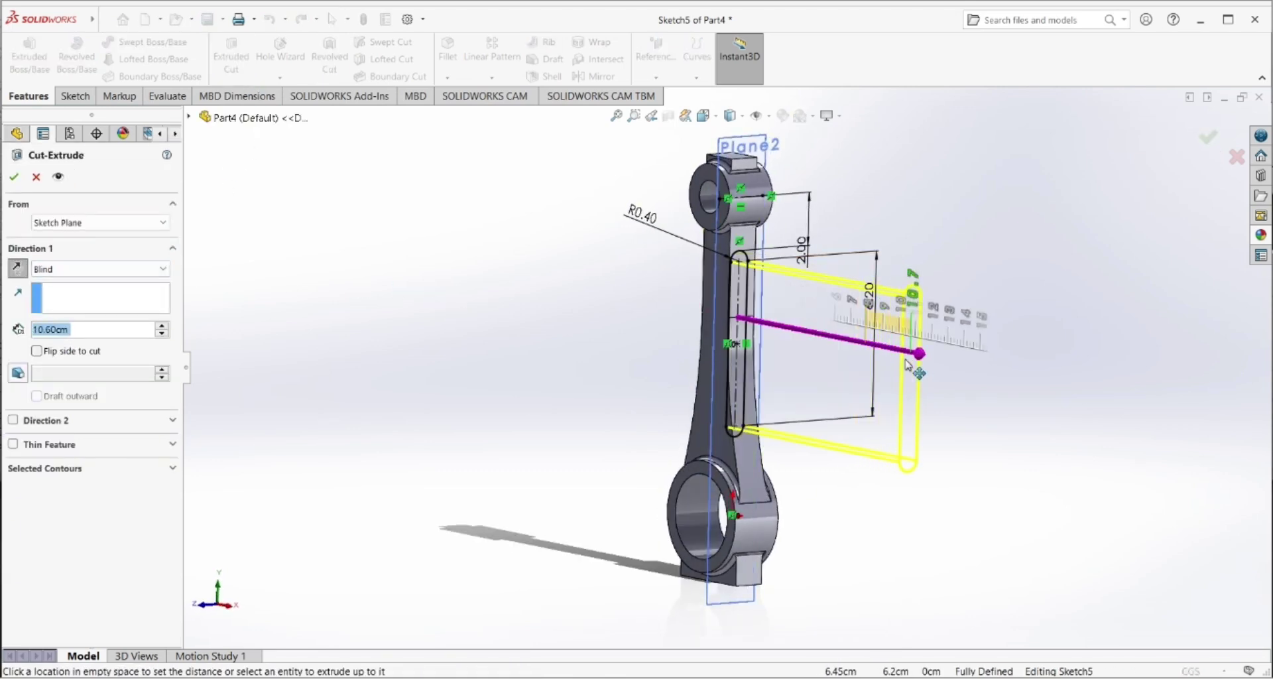
click(14, 177)
mouse_move(514, 307)
middle_down()
mouse_move(670, 339)
mouse_move(653, 341)
middle_up()
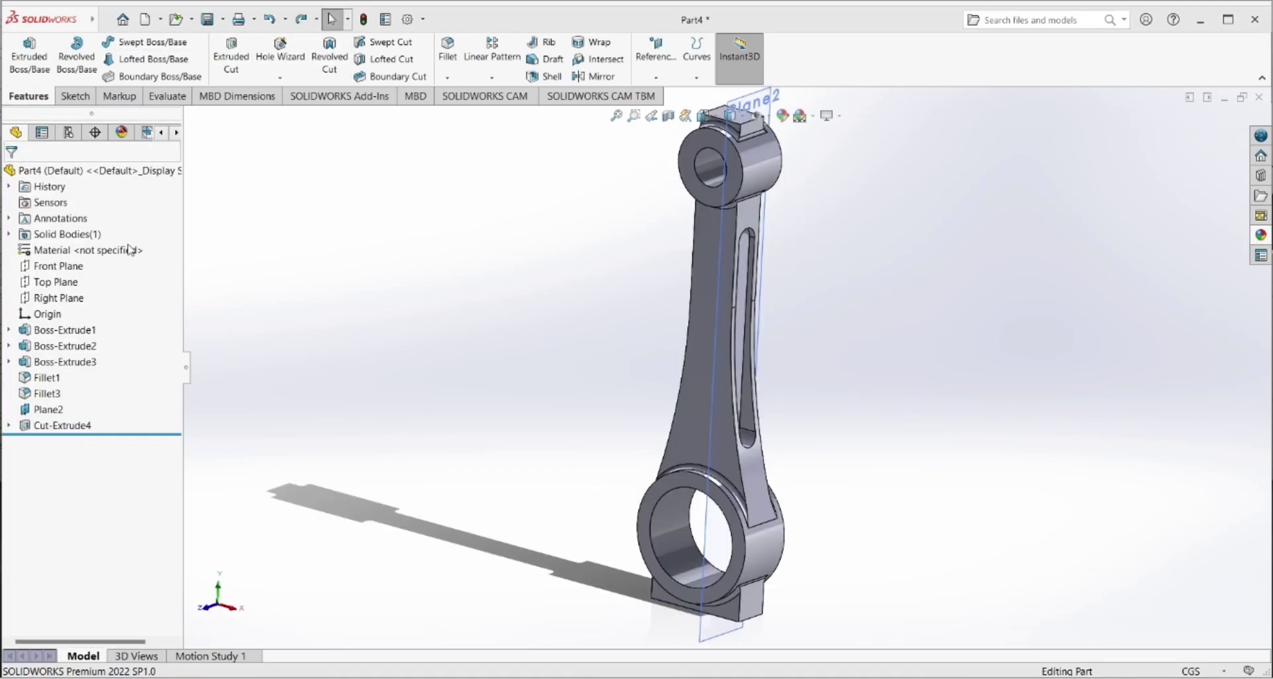
- Mirror the Cut-Extrude4 slot pocket across the Right Plane to the rod's other side
click(71, 300)
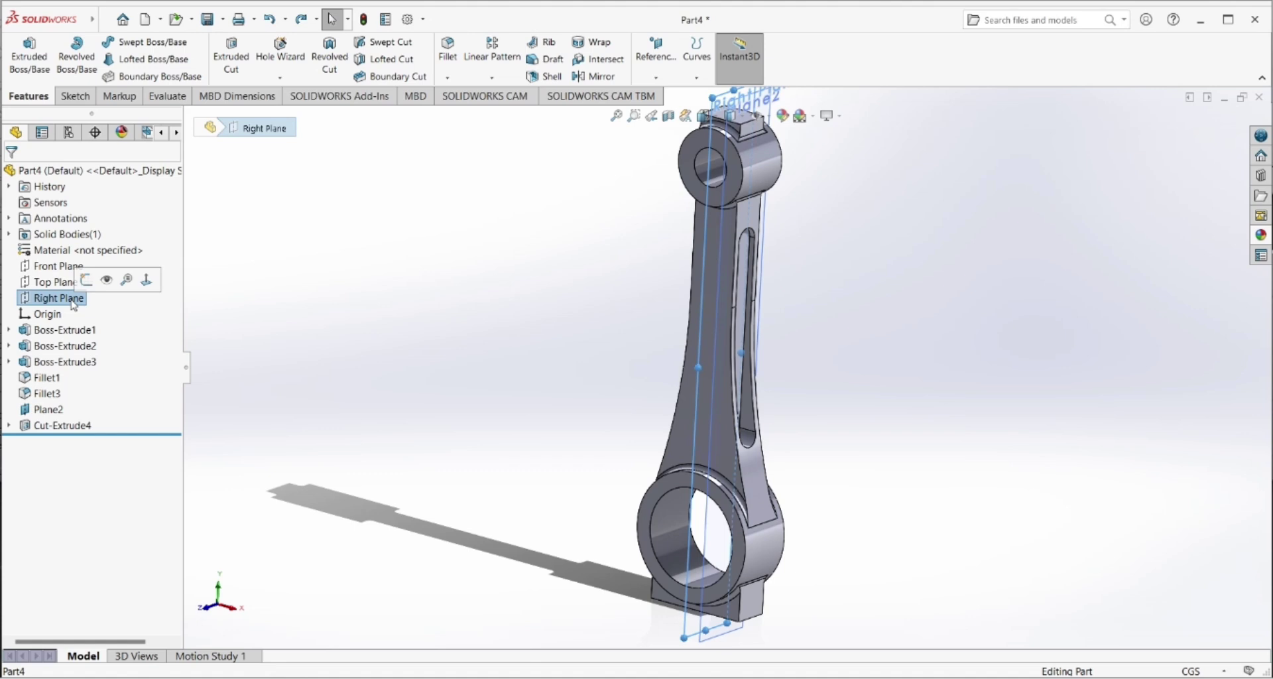
click(586, 76)
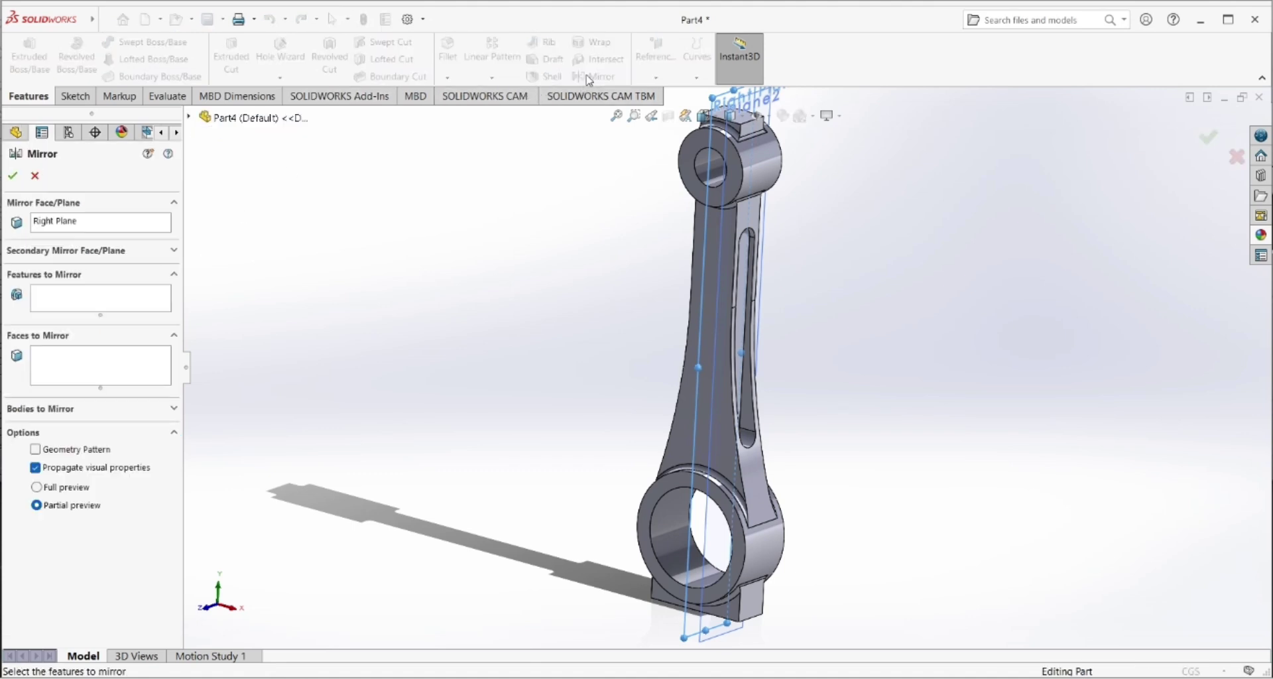
click(118, 275)
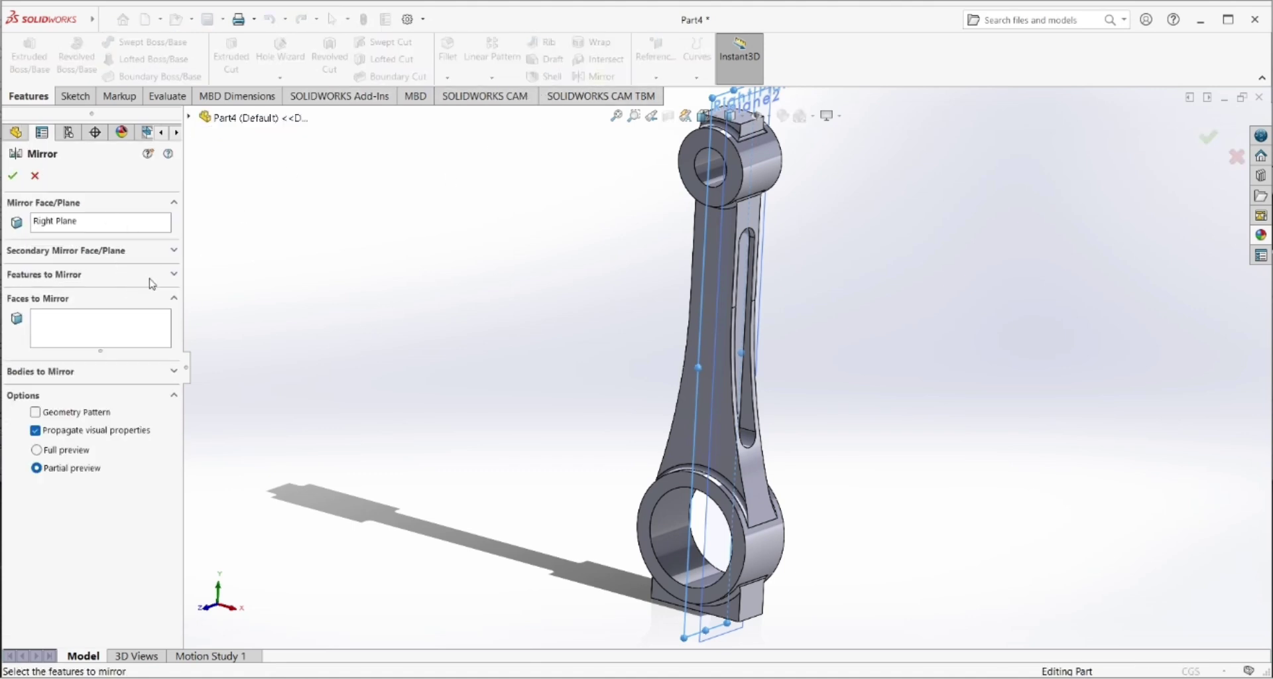
click(147, 275)
middle_drag(779, 431, 749, 437)
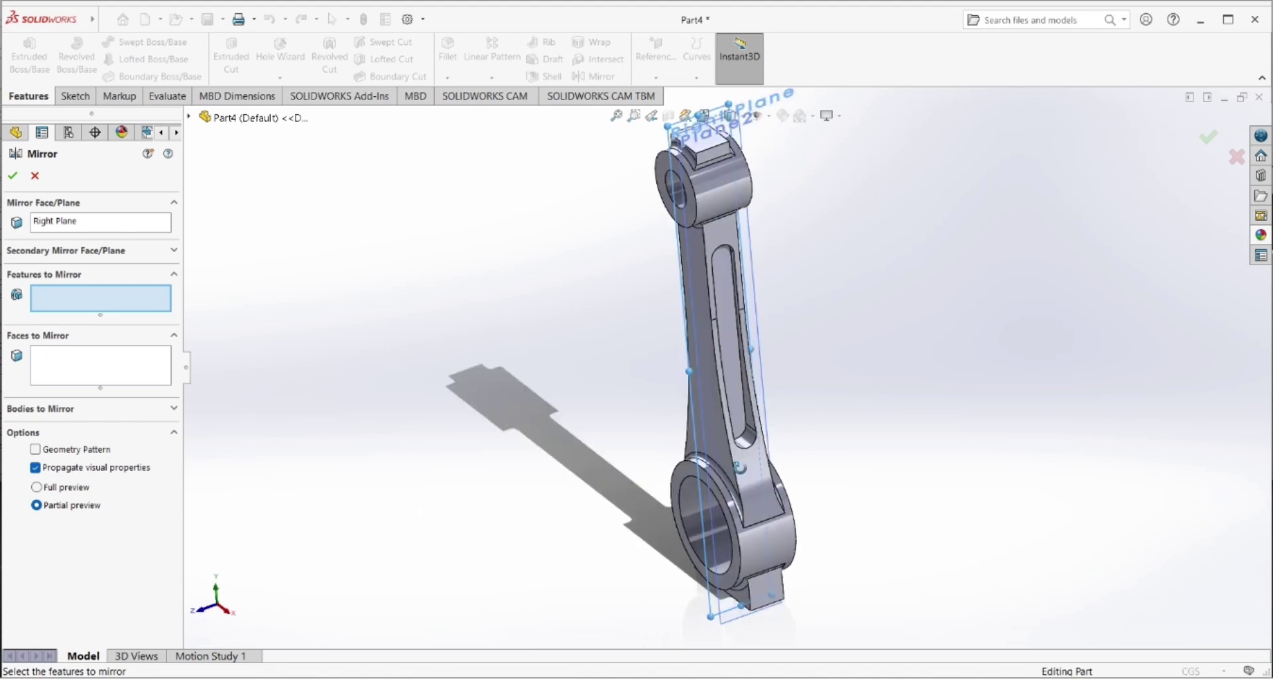
click(745, 436)
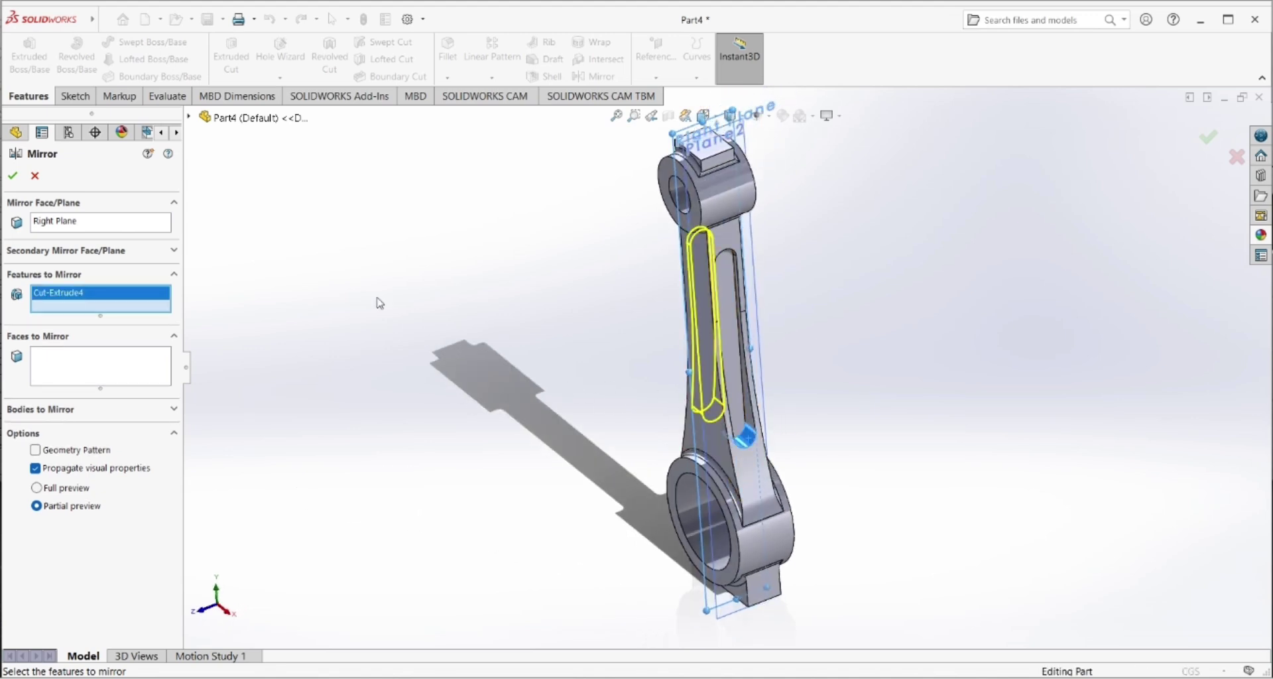
click(15, 176)
middle_drag(600, 402, 727, 325)
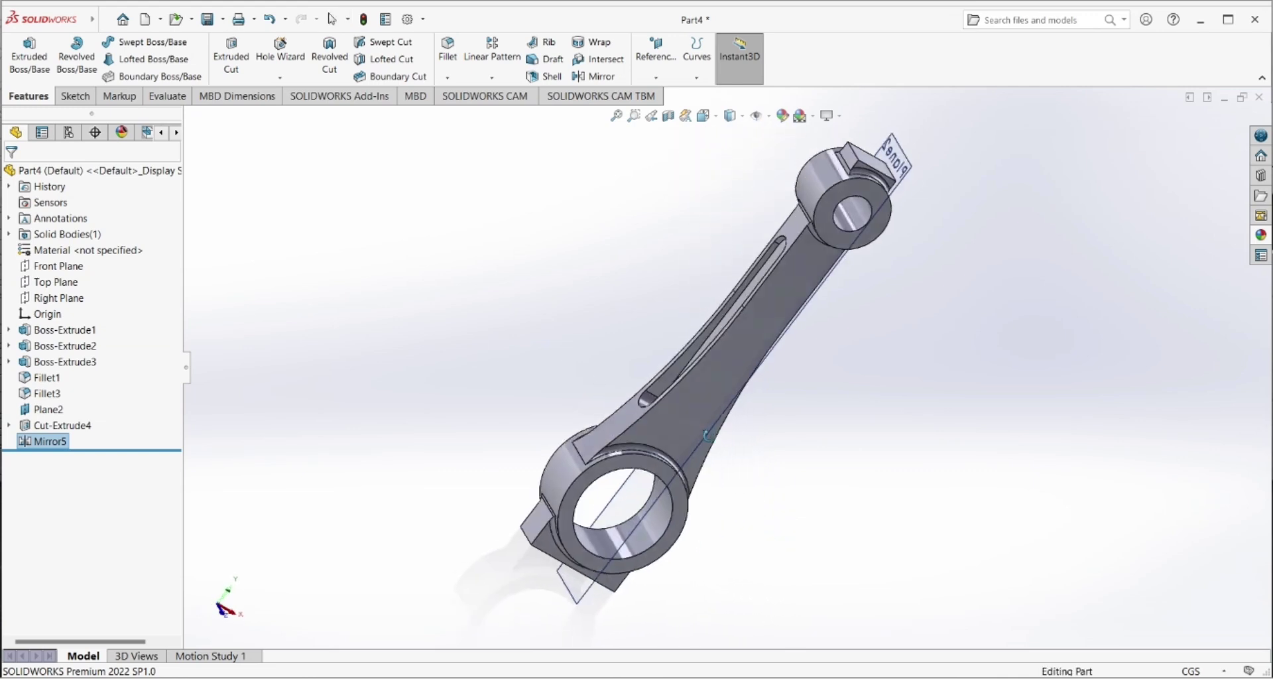
- Hide Plane2 and turn the rod upright to face front
click(735, 322)
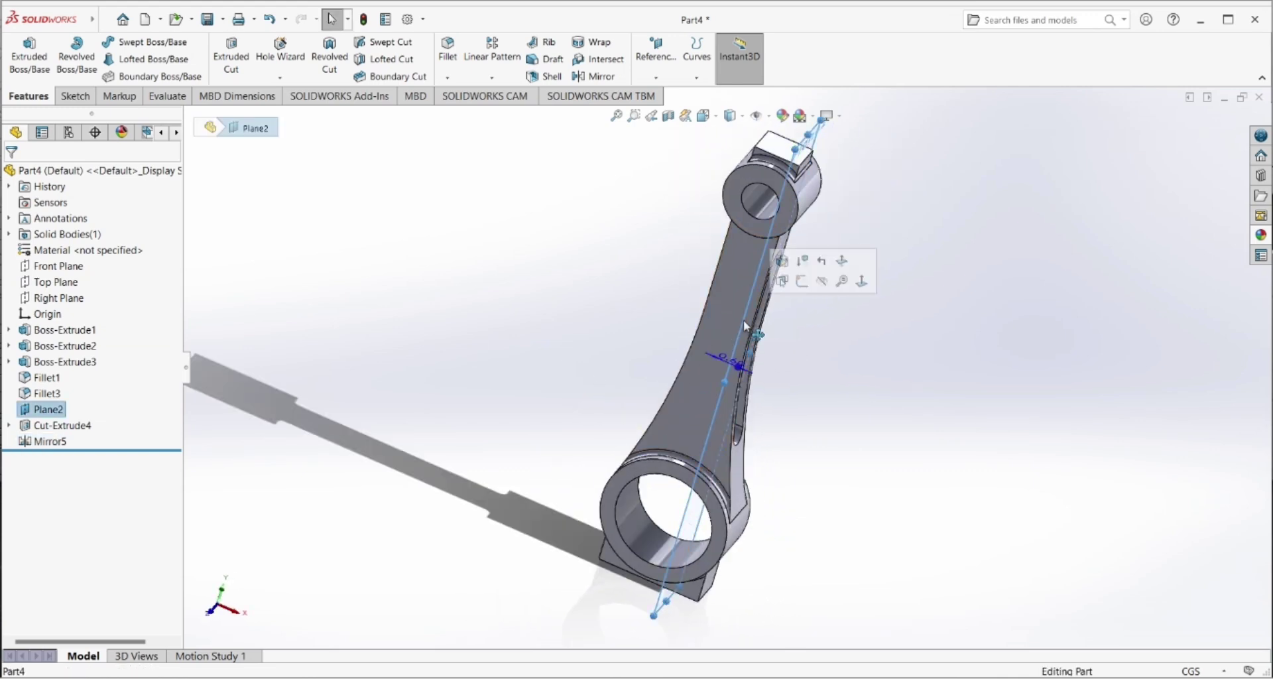
click(821, 283)
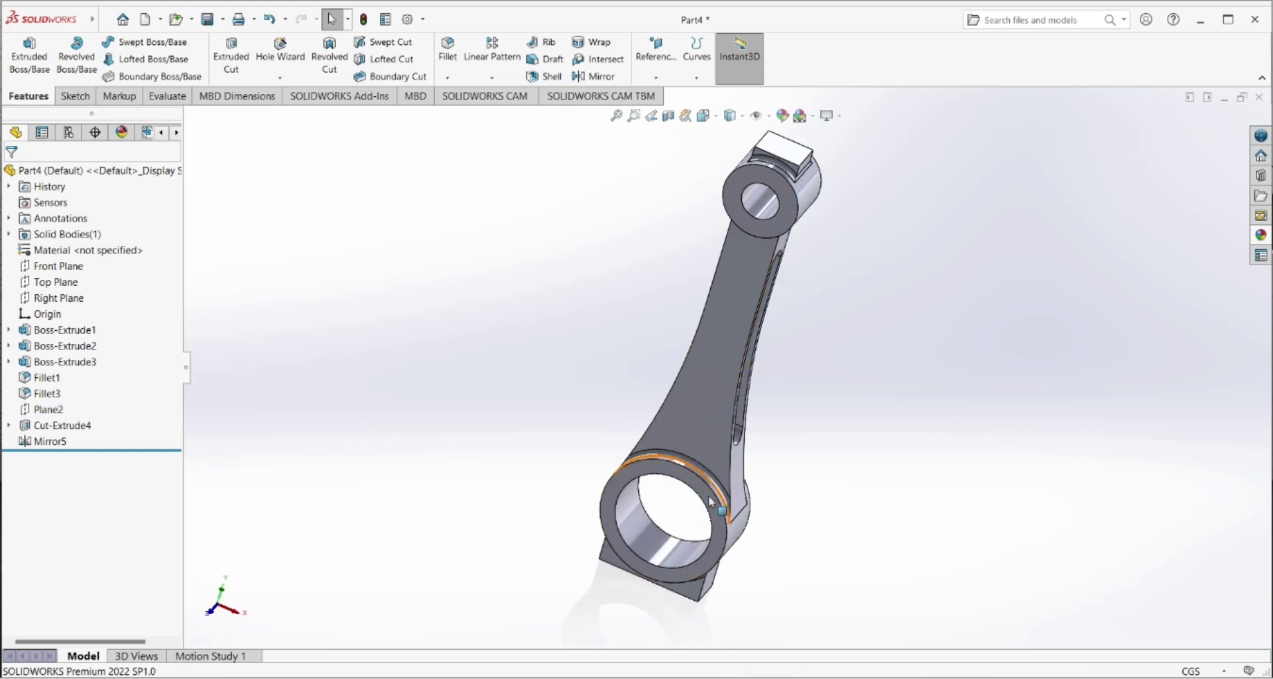
mouse_move(534, 536)
middle_down()
mouse_move(534, 446)
mouse_move(426, 435)
mouse_move(852, 488)
mouse_move(643, 430)
mouse_move(597, 397)
middle_up()
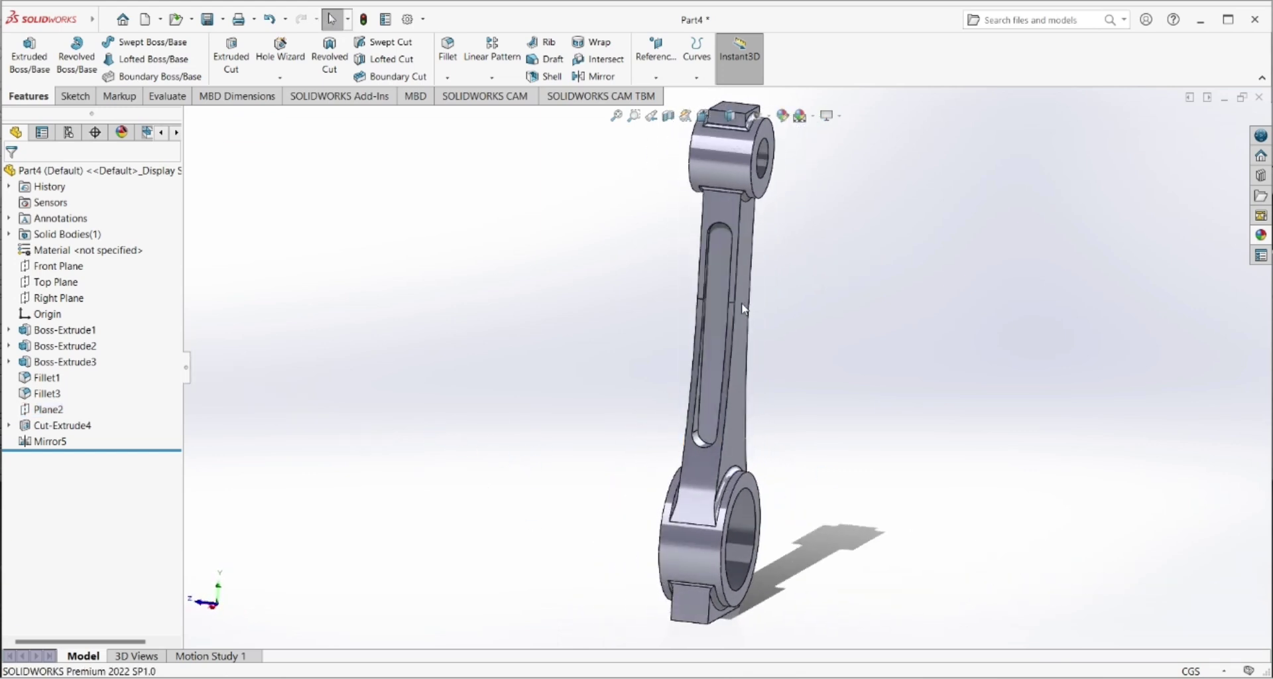
- Paint the rod candy apple red and begin saving it as CONNECTING ROD
click(782, 116)
click(114, 520)
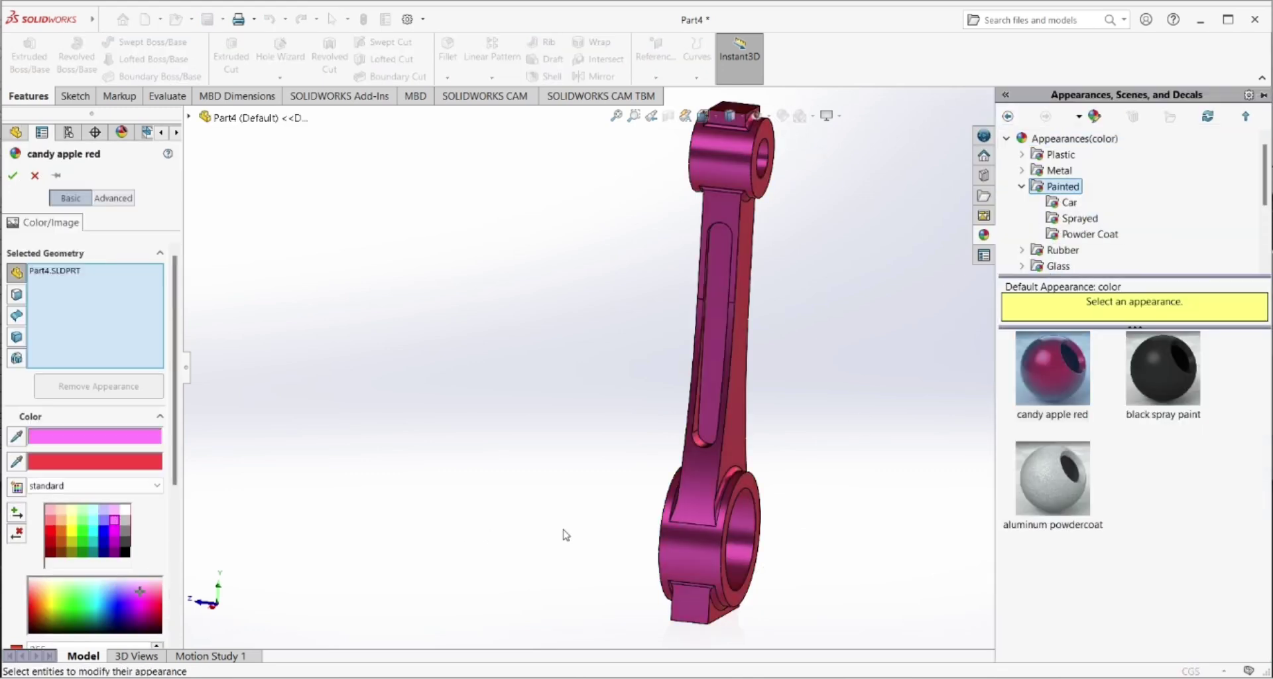
click(79, 521)
click(12, 175)
click(208, 19)
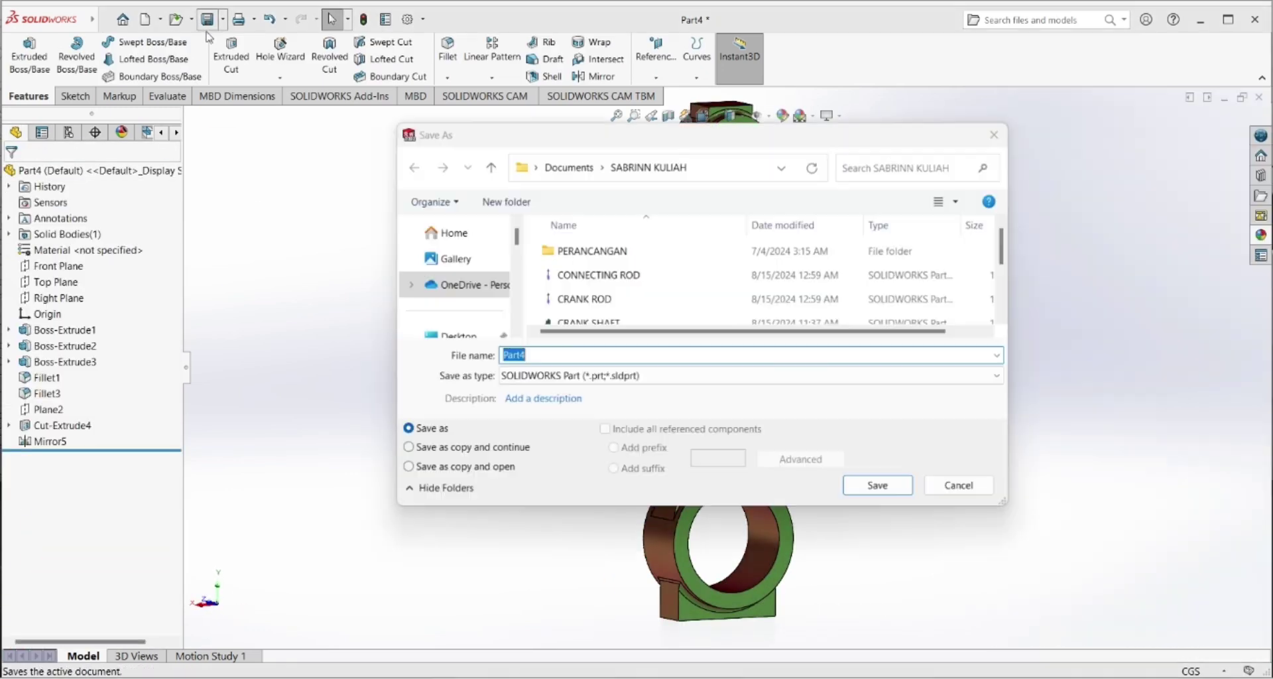
text(CONNECT)
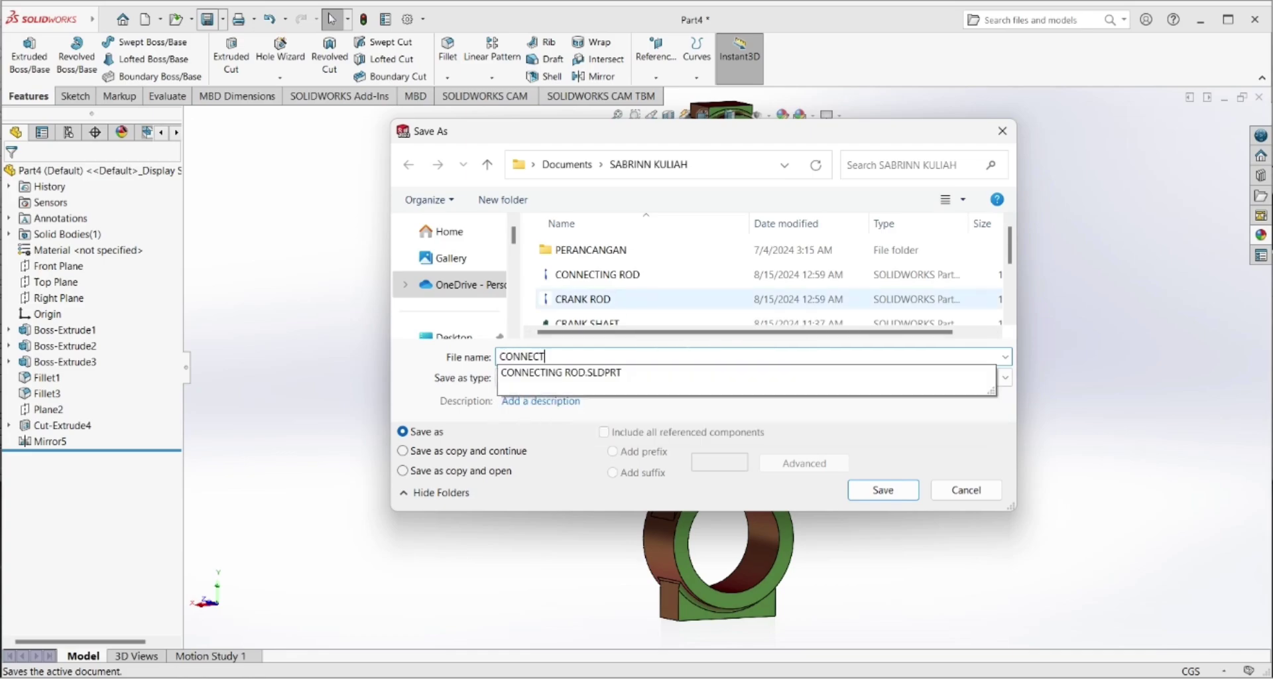
text(ING)
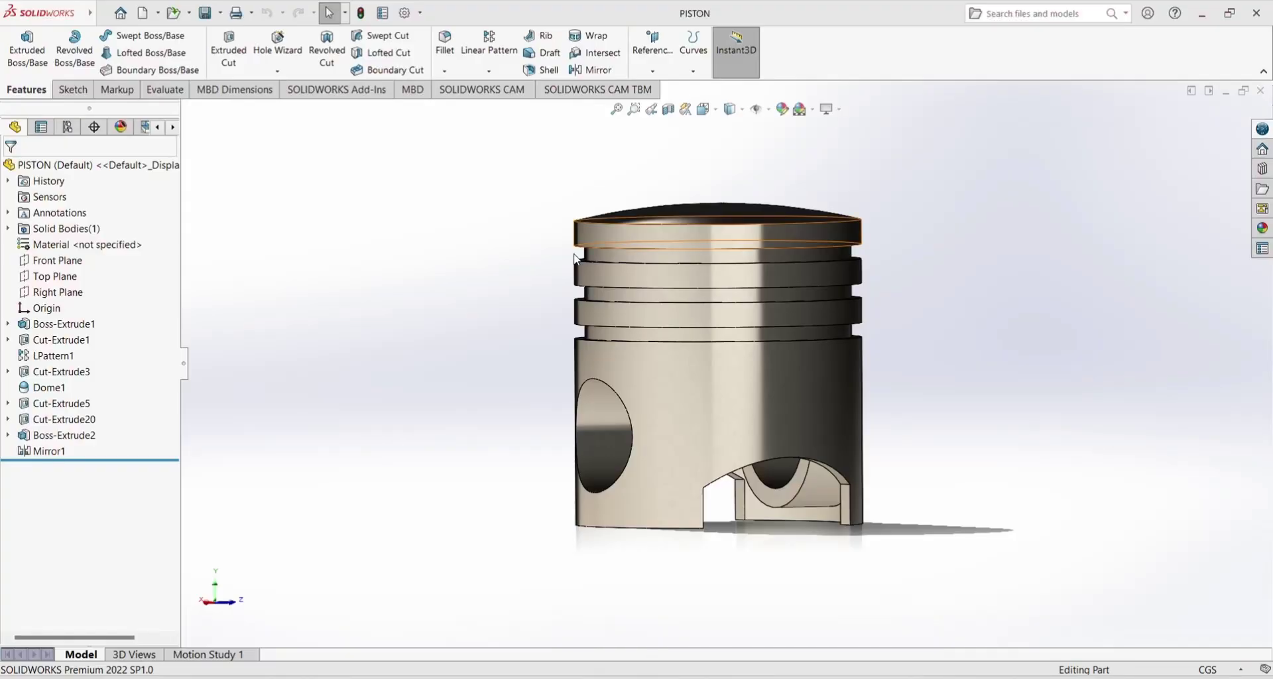
mouse_move(767, 520)
middle_down()
mouse_move(730, 533)
mouse_move(844, 571)
middle_up()
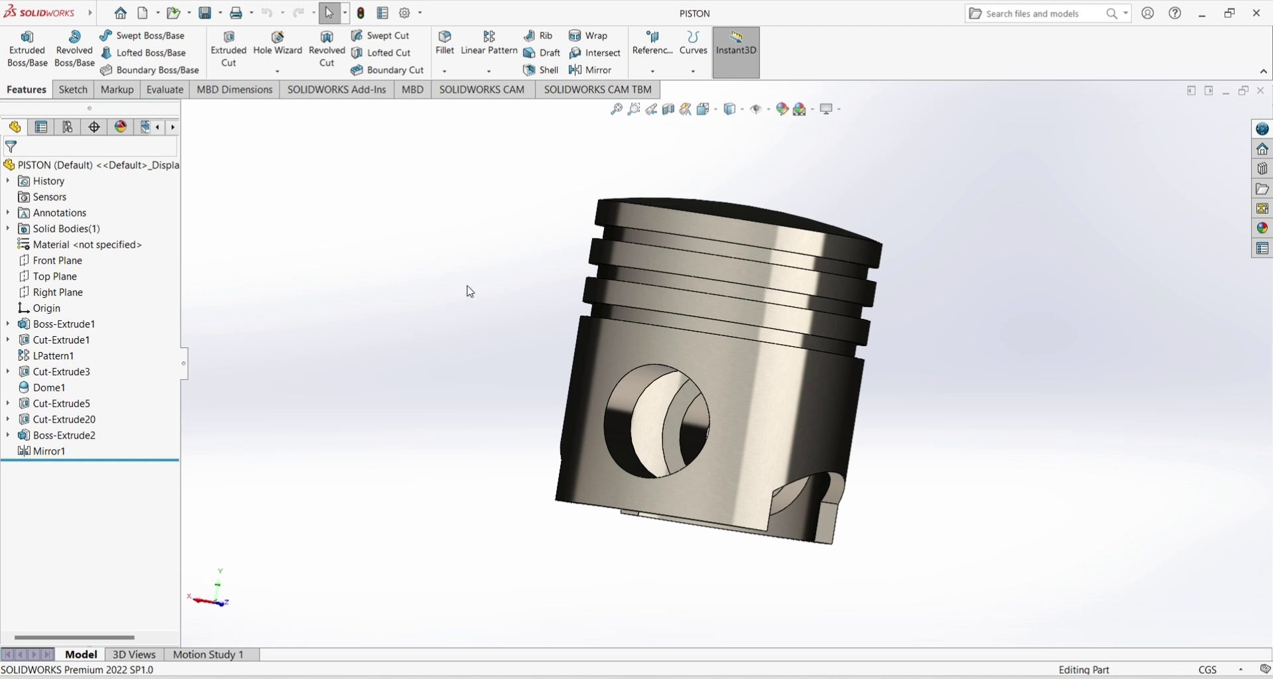
key(Right)
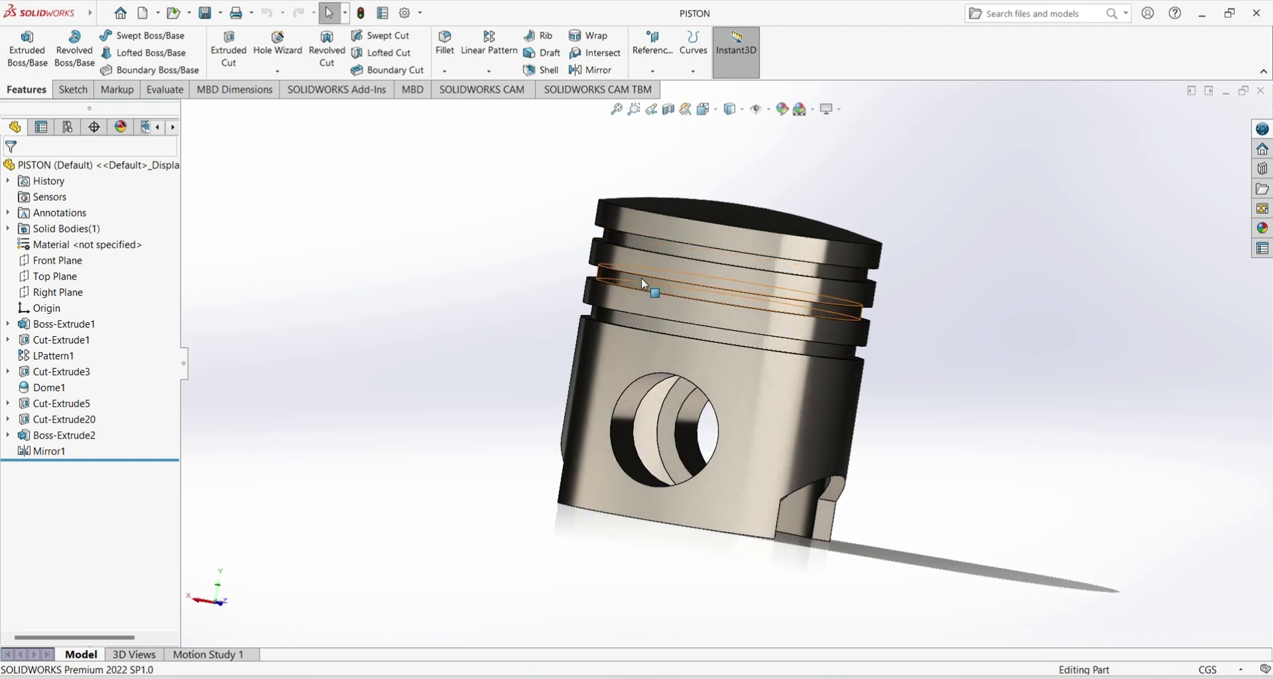
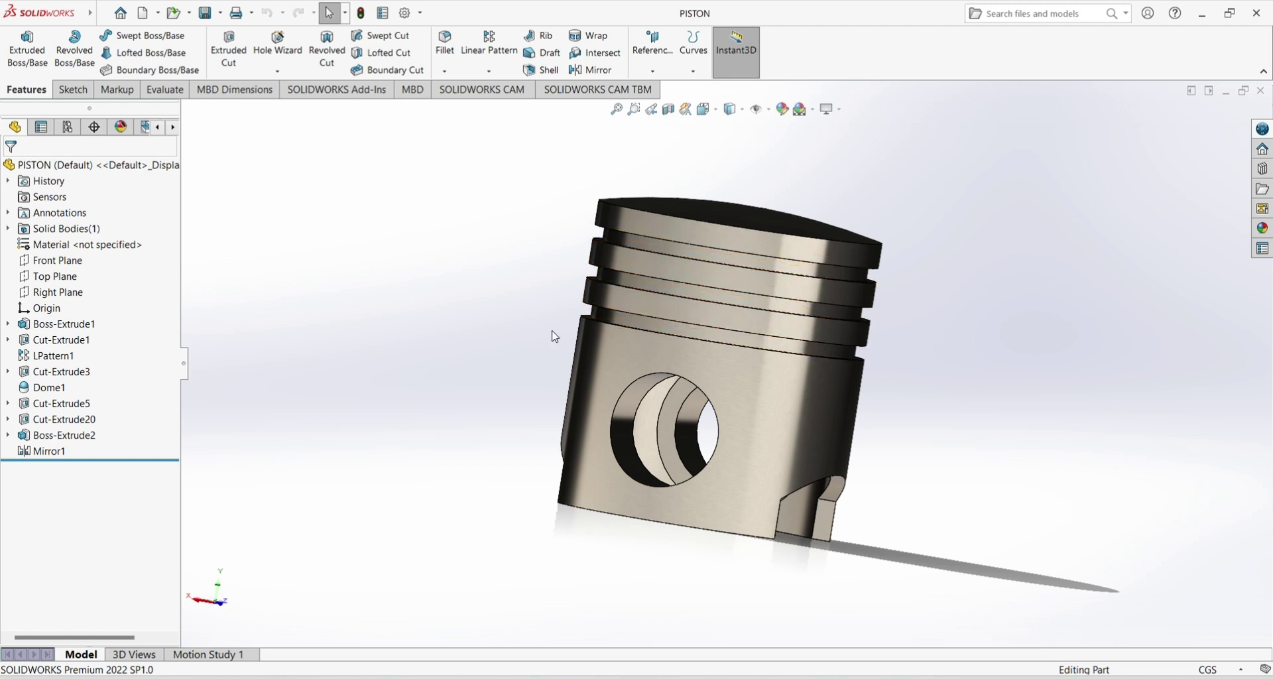
- Tilt the finished piston to show its top face, then start a new SOLIDWORKS document
key(Down)
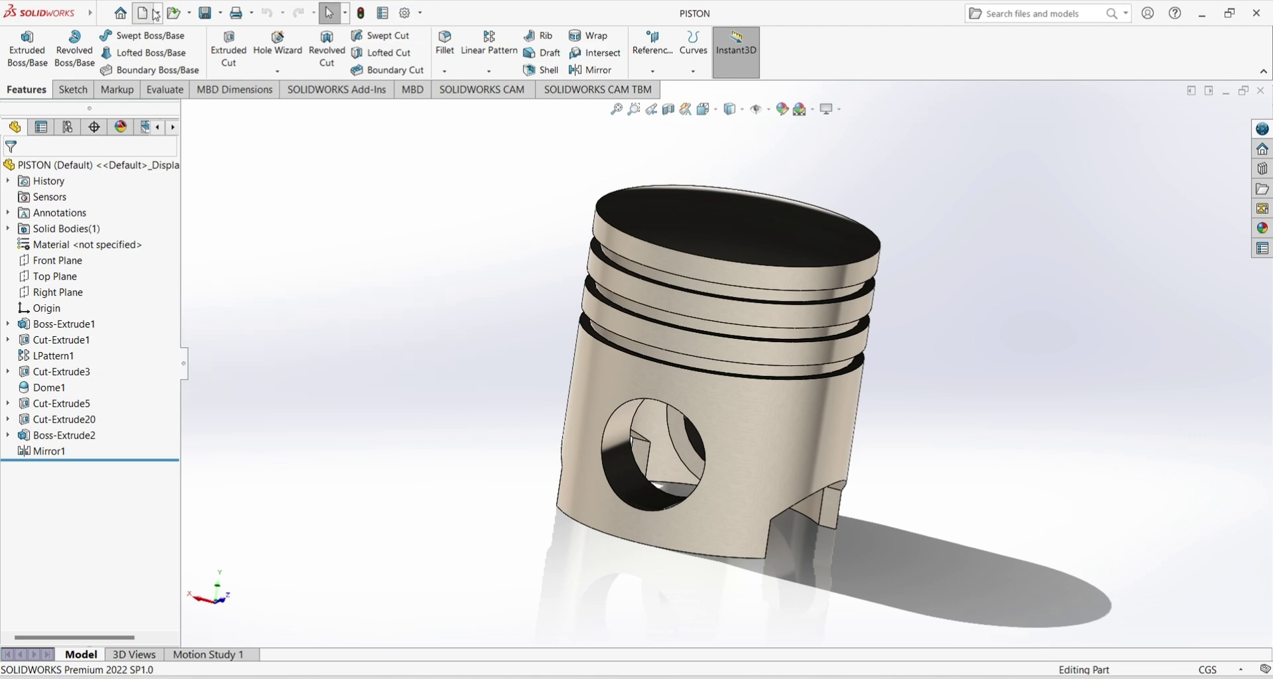
click(143, 13)
- Create a new part and draw a circle centred on the origin on the Top Plane
double_click(316, 339)
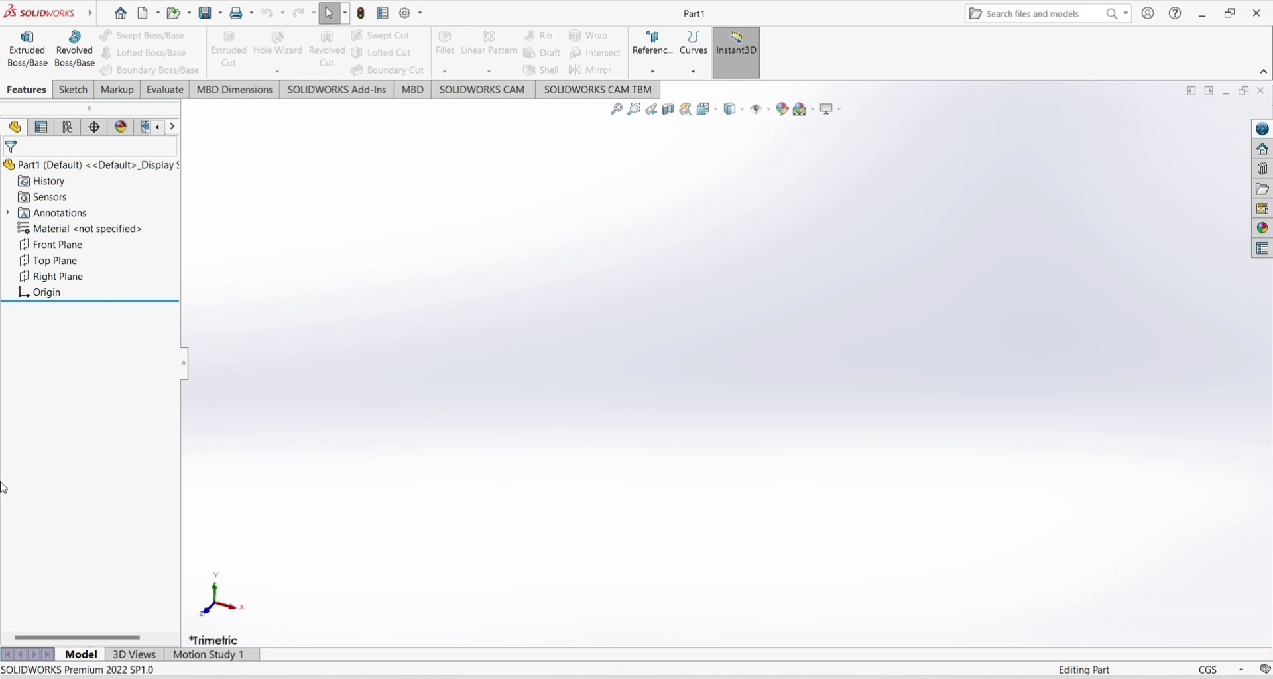
click(70, 260)
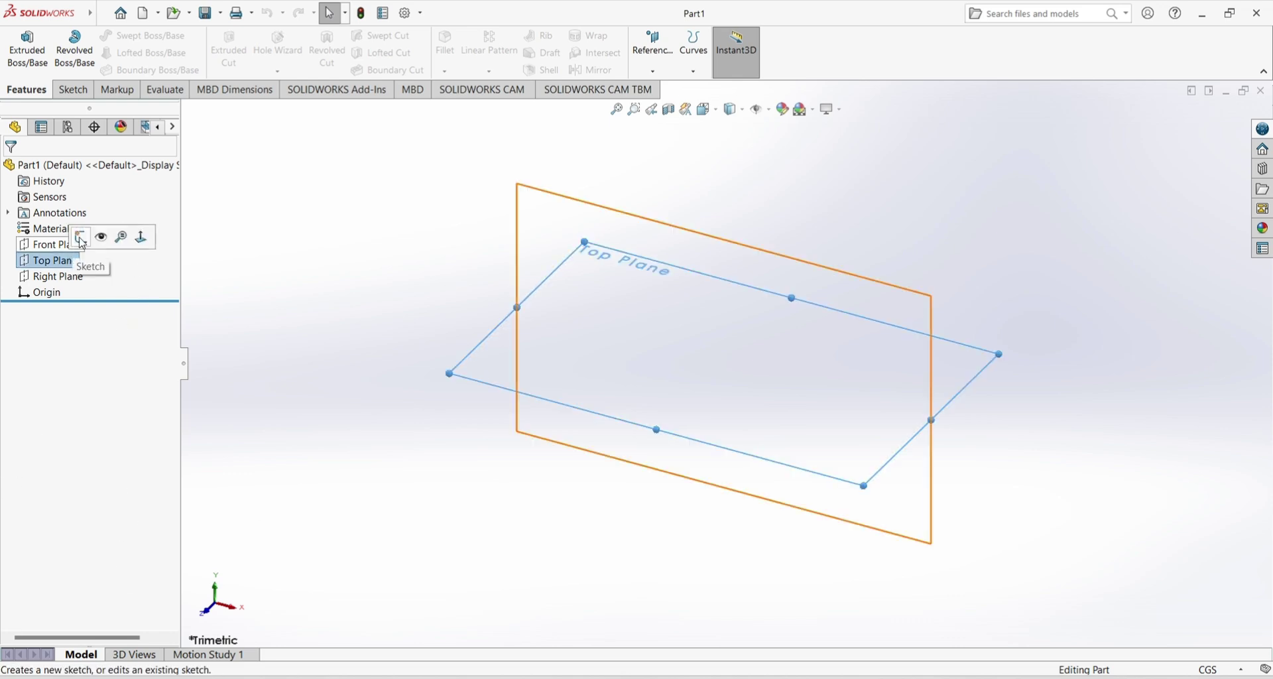
click(81, 240)
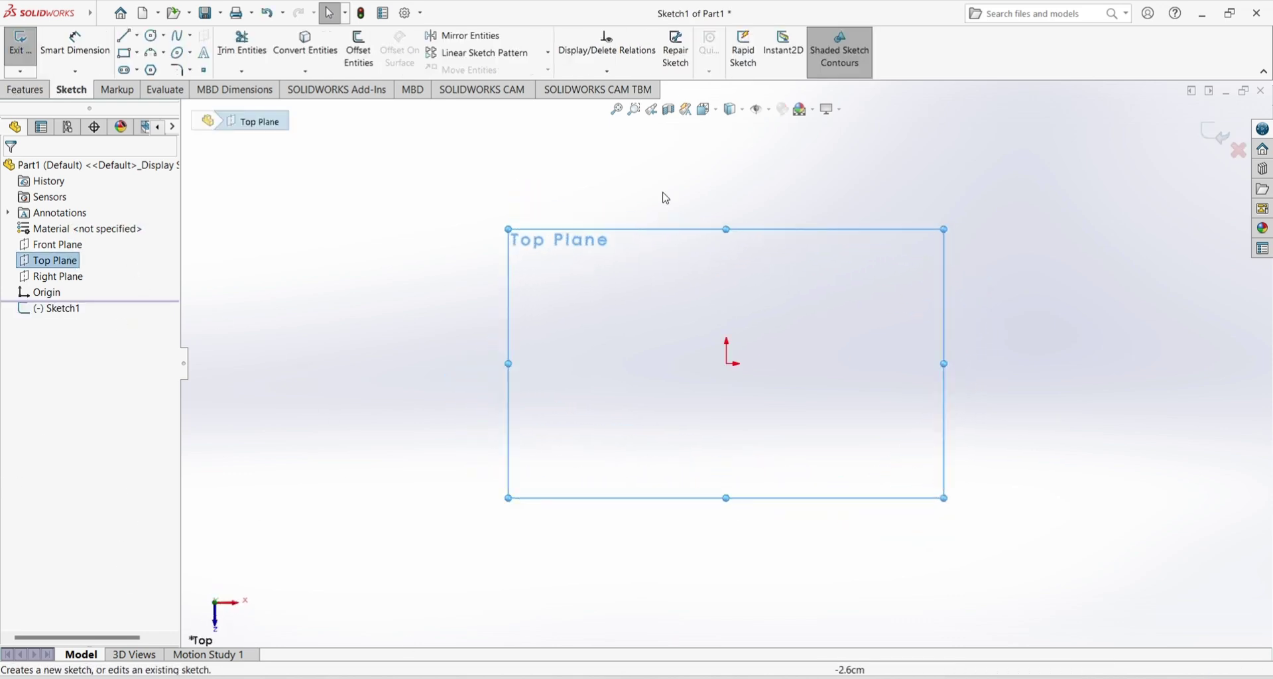
click(155, 37)
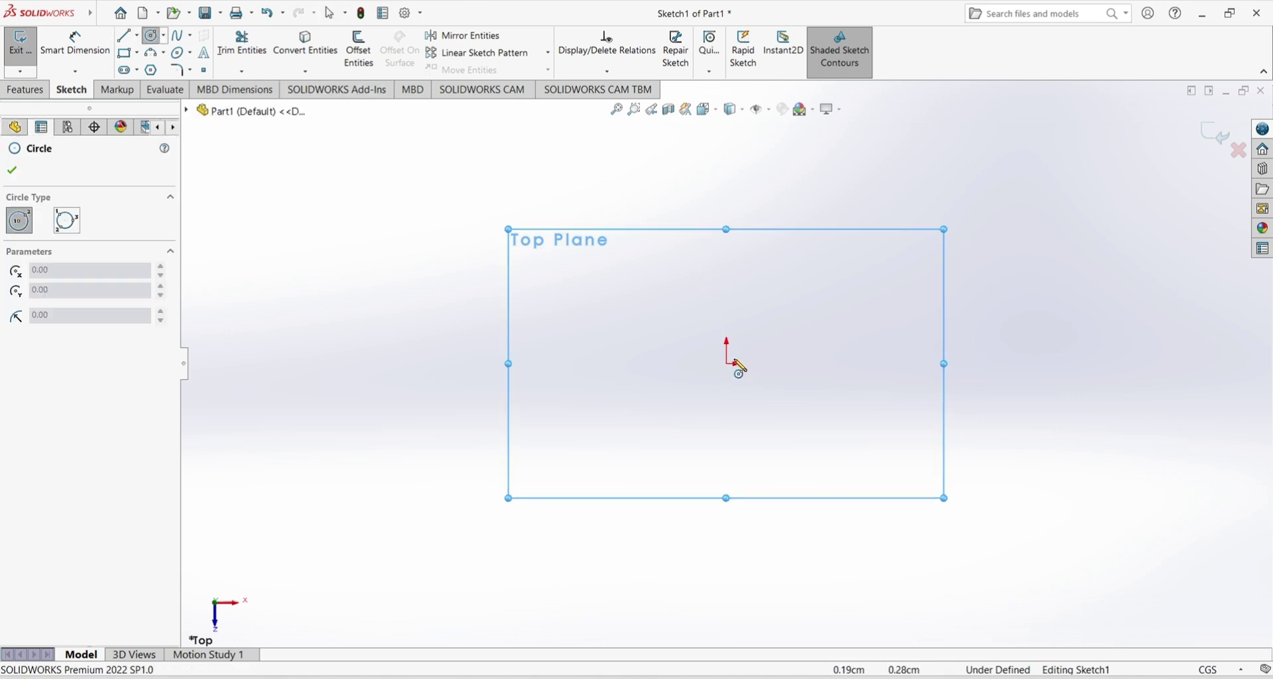
click(727, 363)
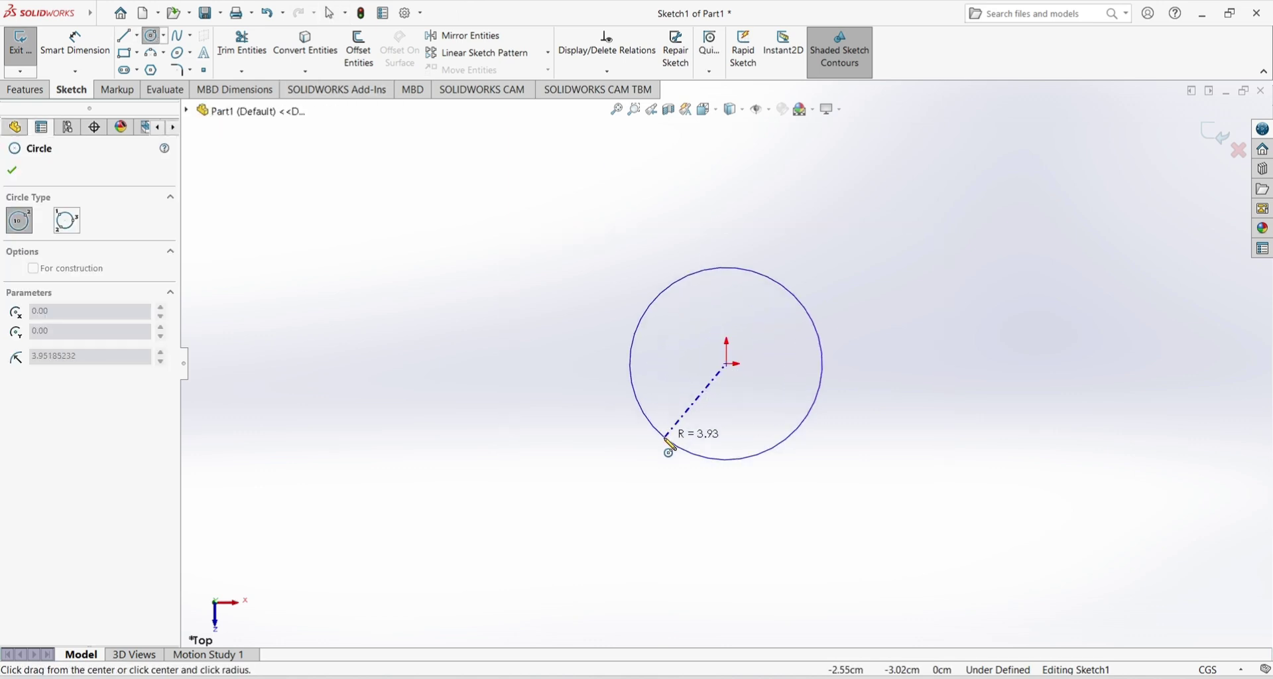
click(673, 450)
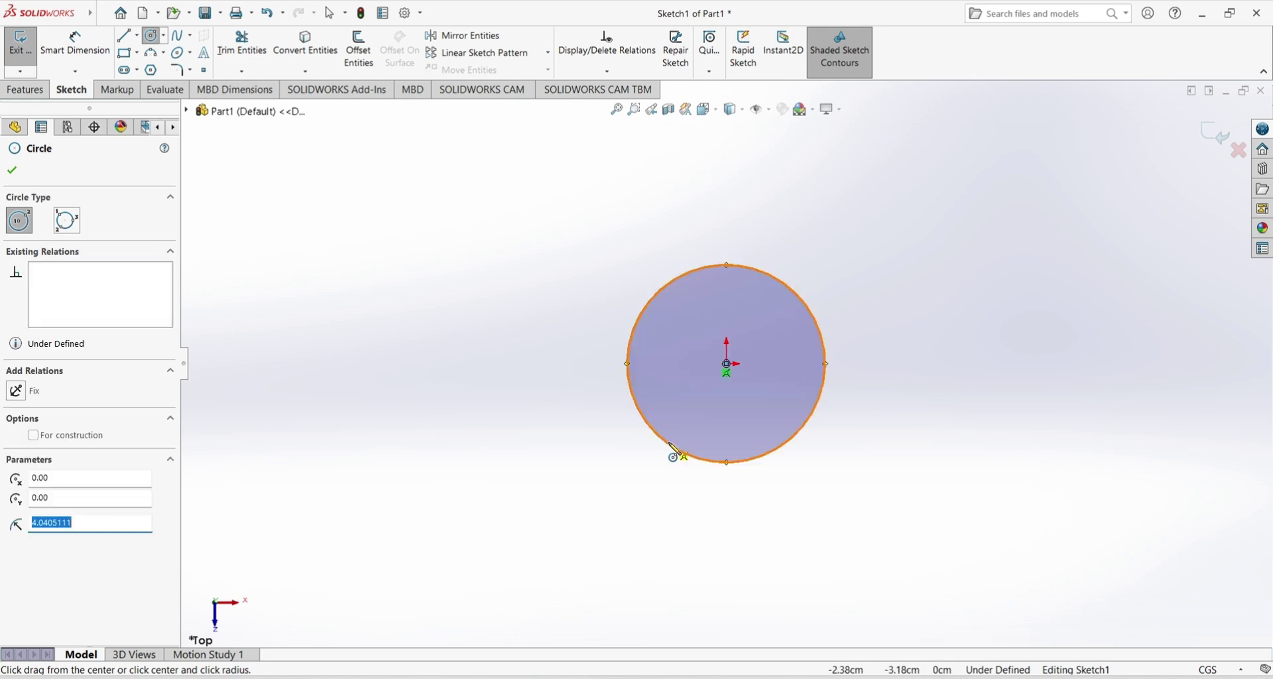
- Dimension the circle's diameter to 8.5 cm
click(75, 44)
click(635, 348)
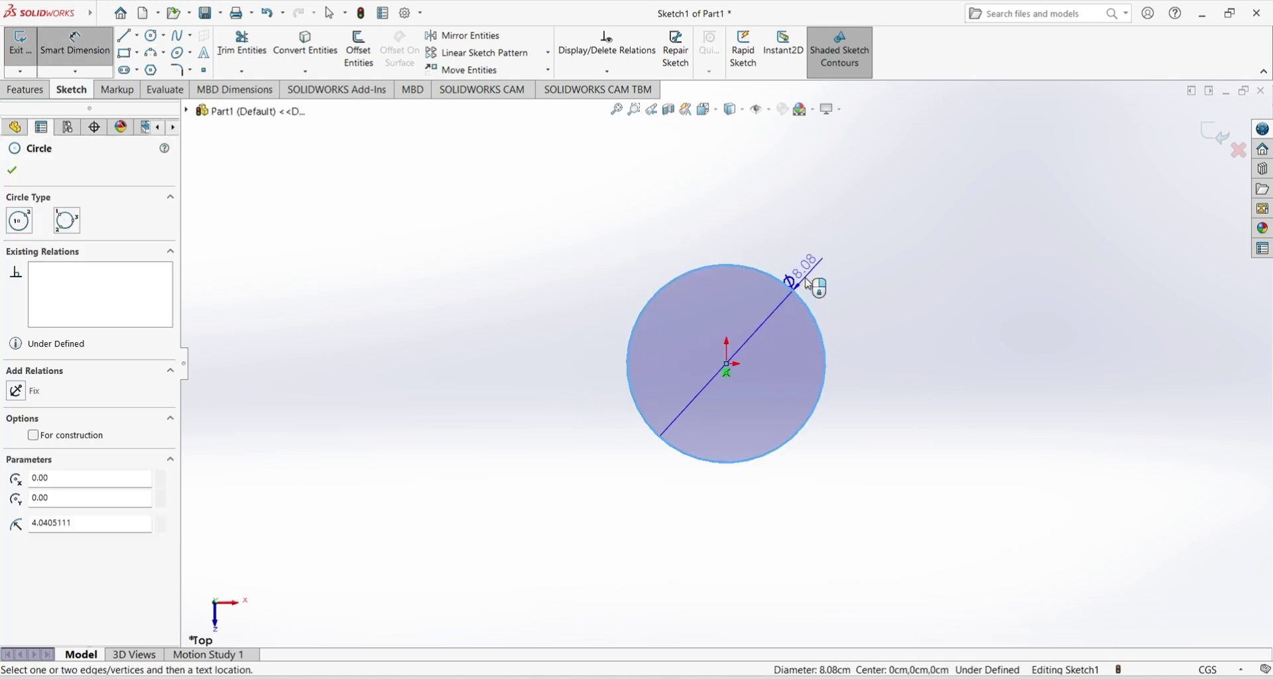
click(813, 291)
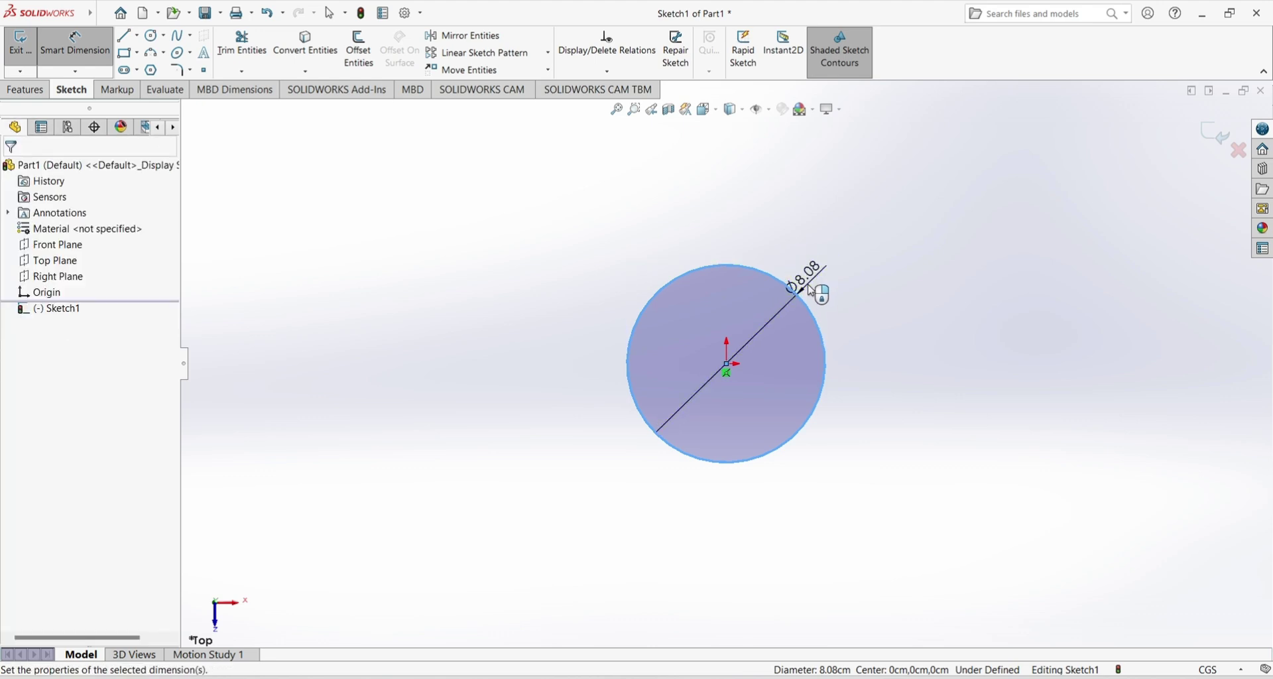
text(8.)
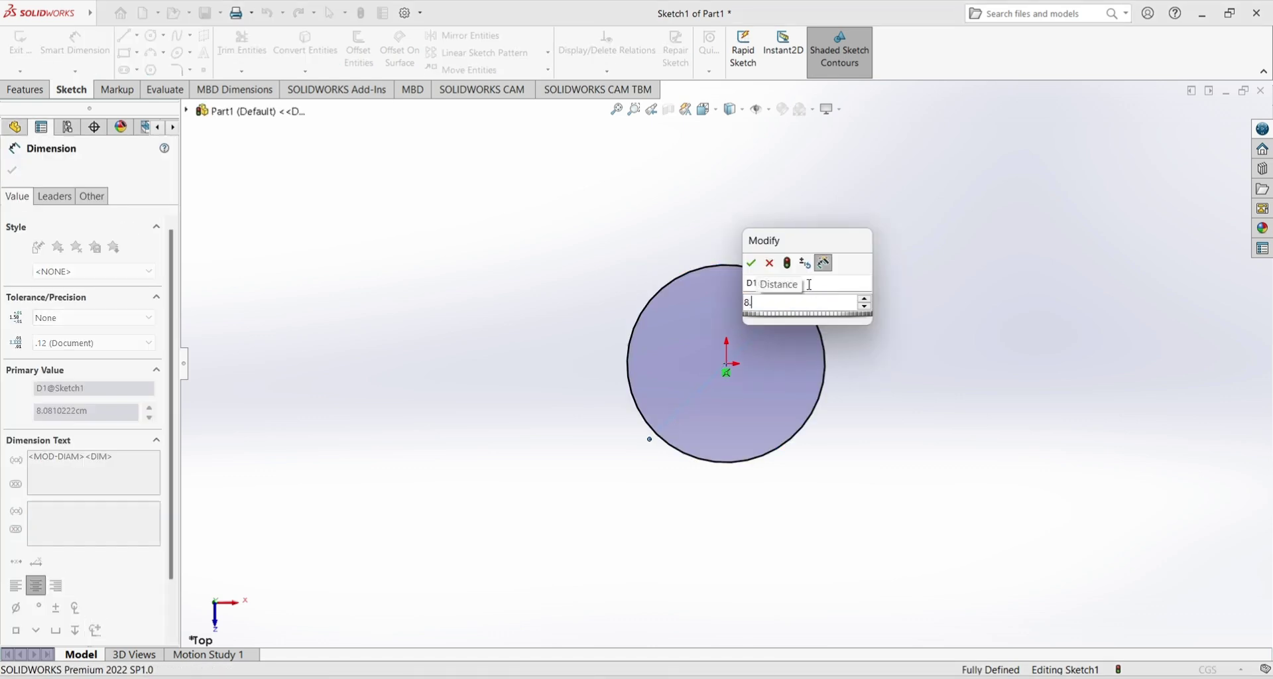
text(5)
click(750, 264)
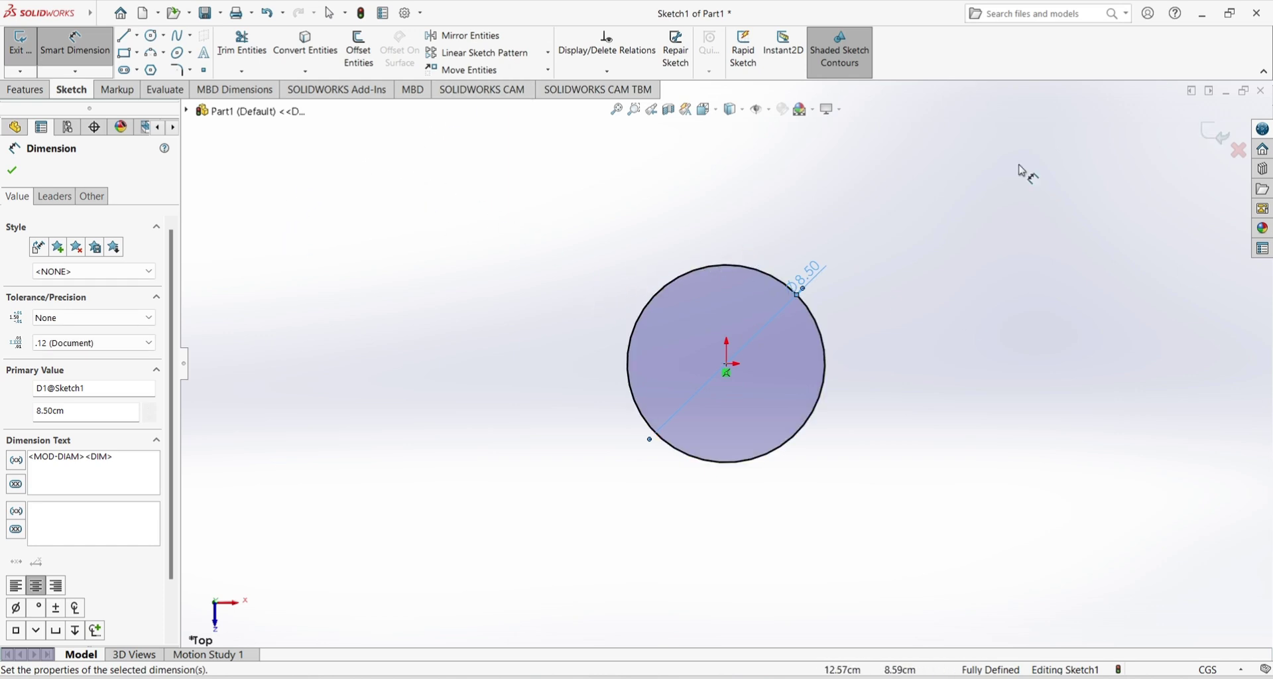
click(13, 171)
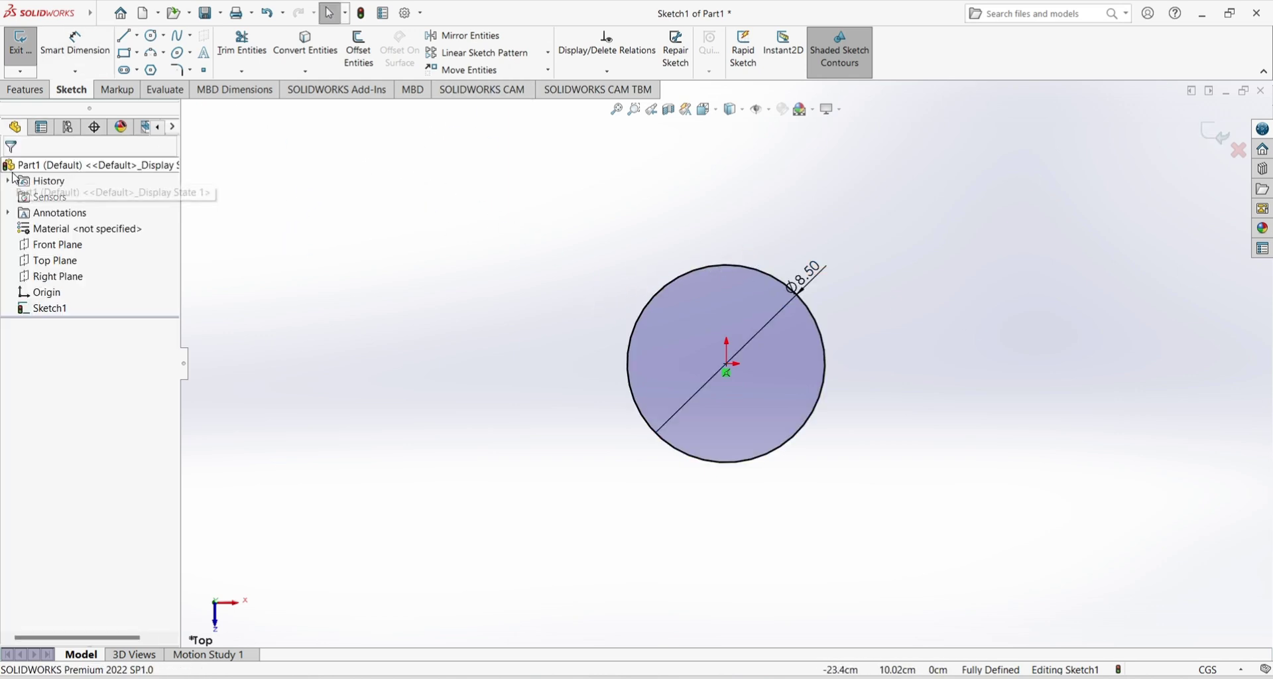
click(27, 89)
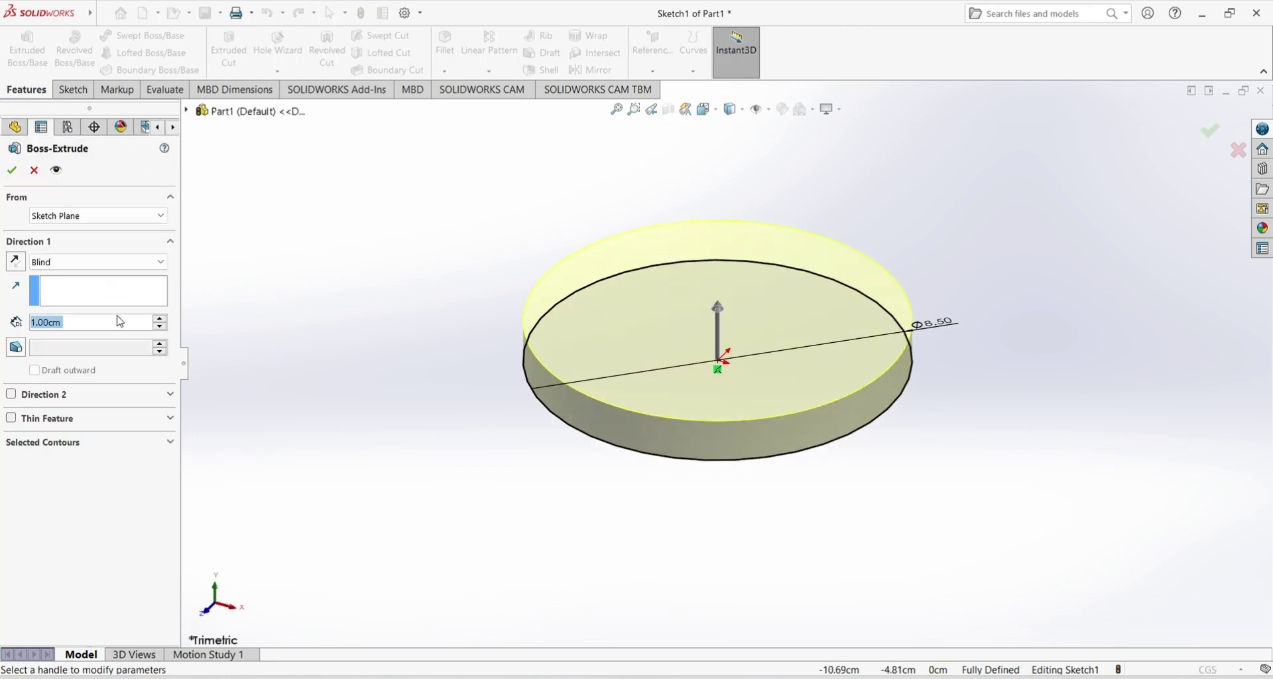
- Extrude the 8.5 cm circle 9 cm into a solid cylinder, Boss-Extrude1
text(9)
key(Return)
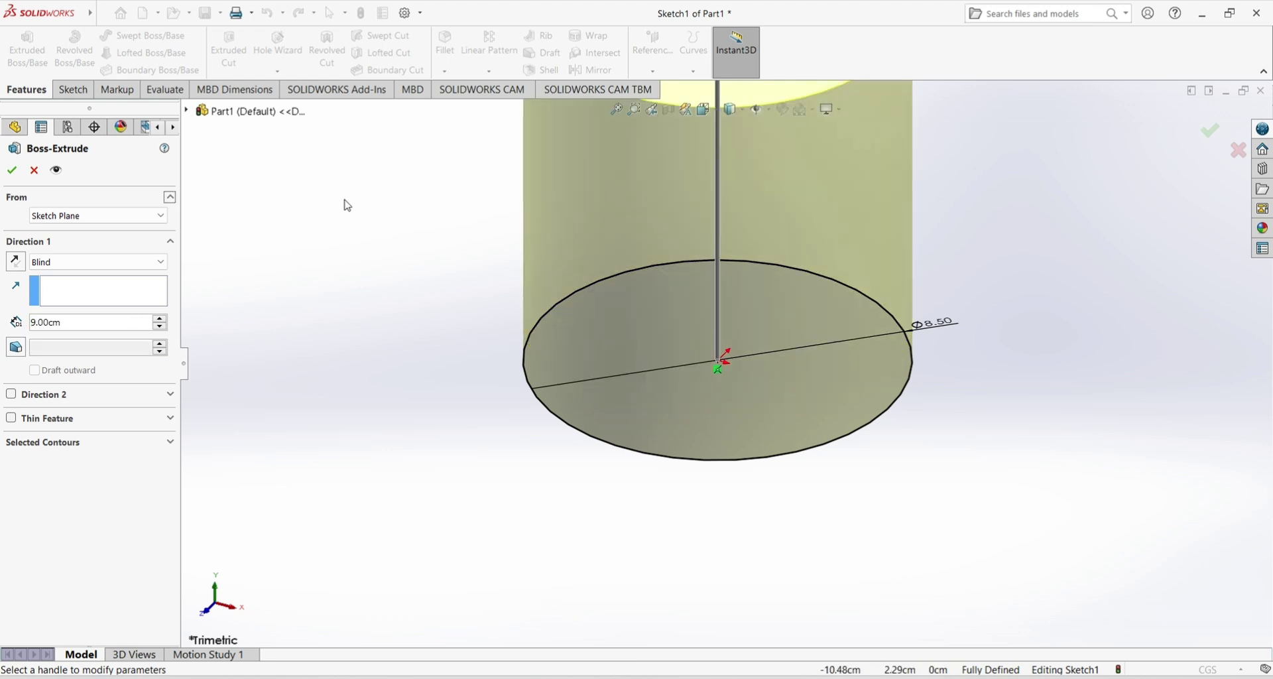
scroll(629, 239, down, 5)
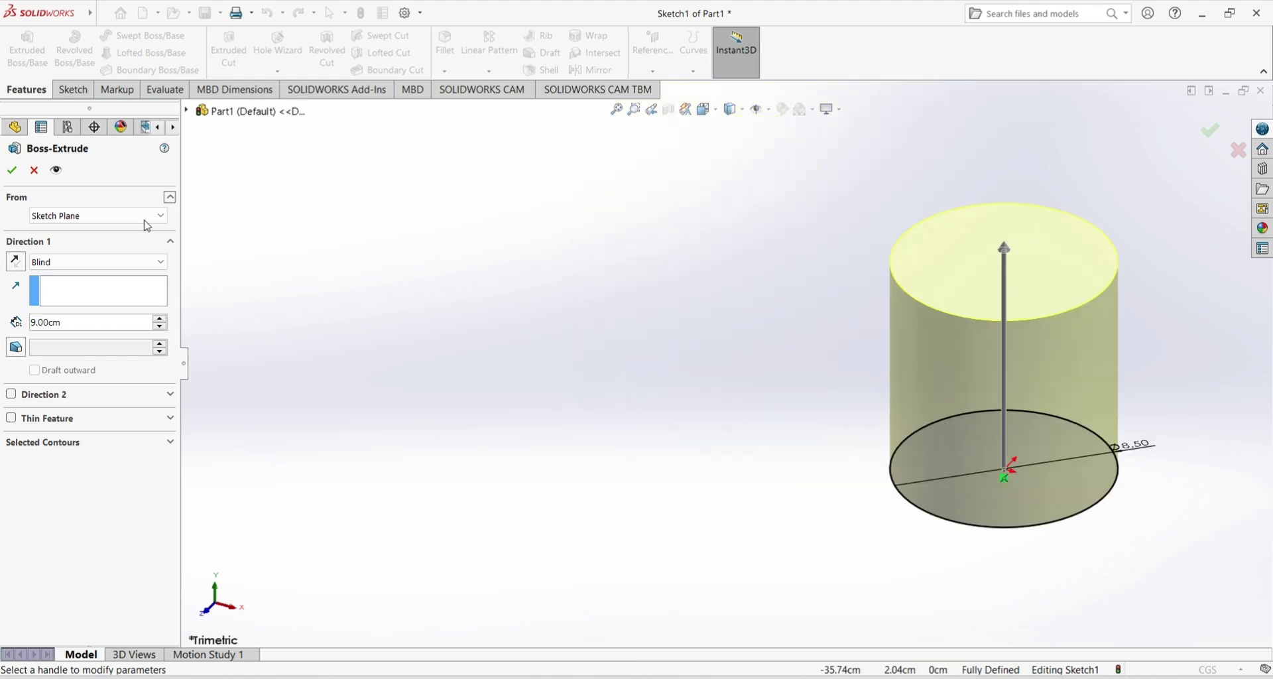
click(12, 167)
scroll(476, 270, down, 5)
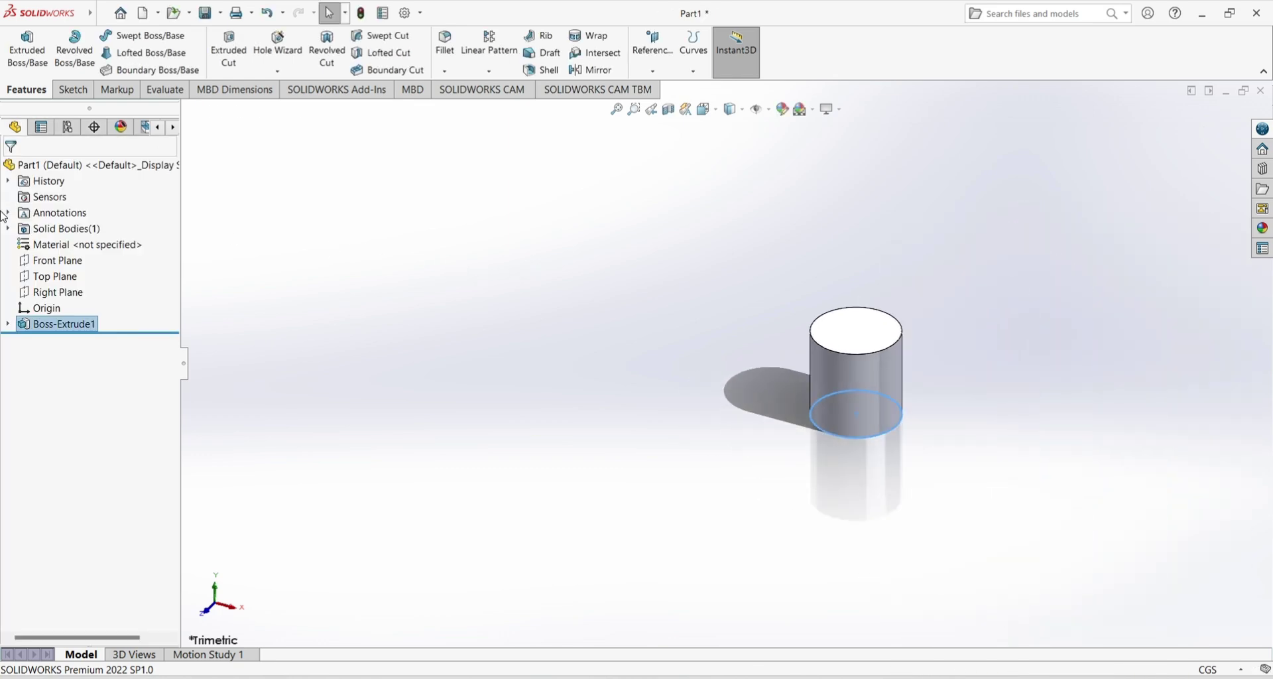
key(alt+w)
click(983, 331)
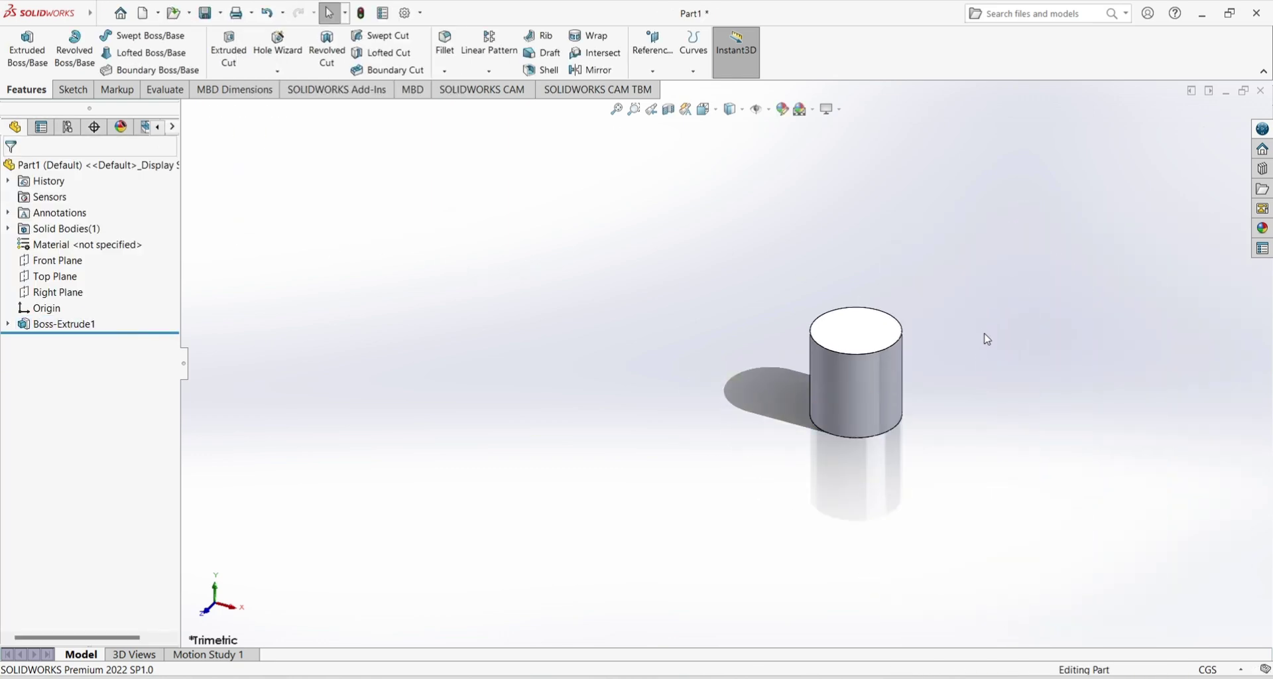
scroll(984, 338, up, 3)
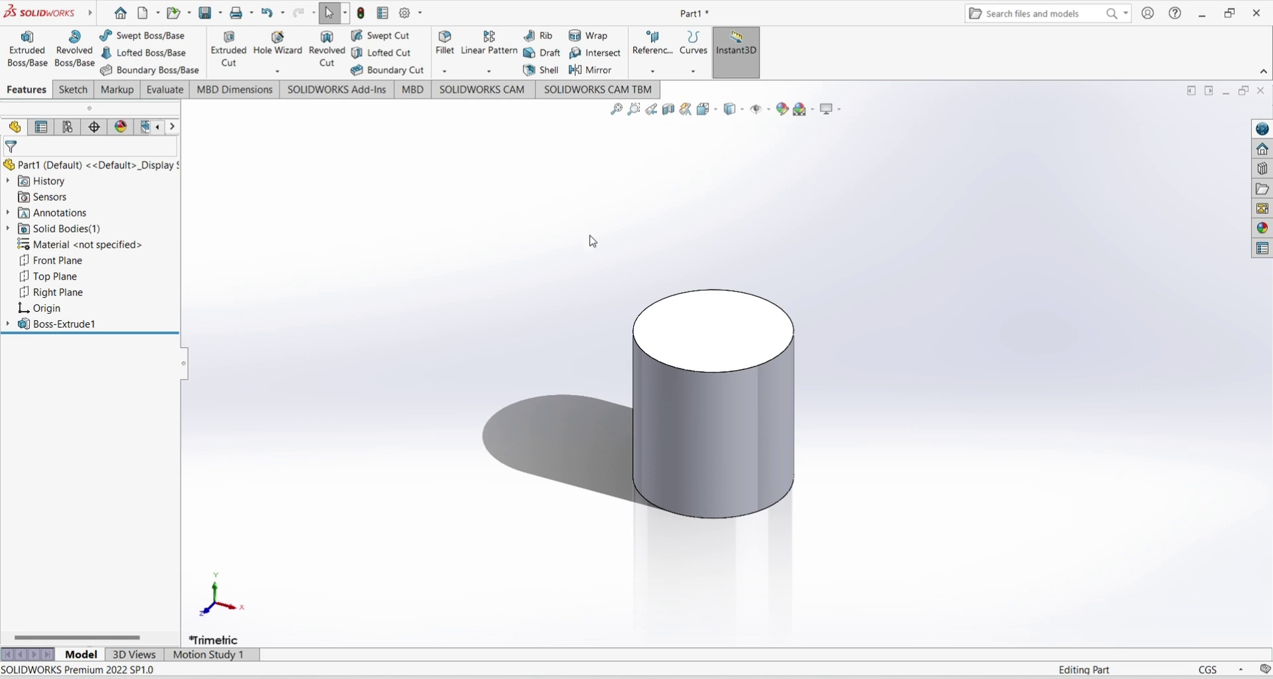
- Sketch a circle centred on the origin on the cylinder's top face
click(701, 337)
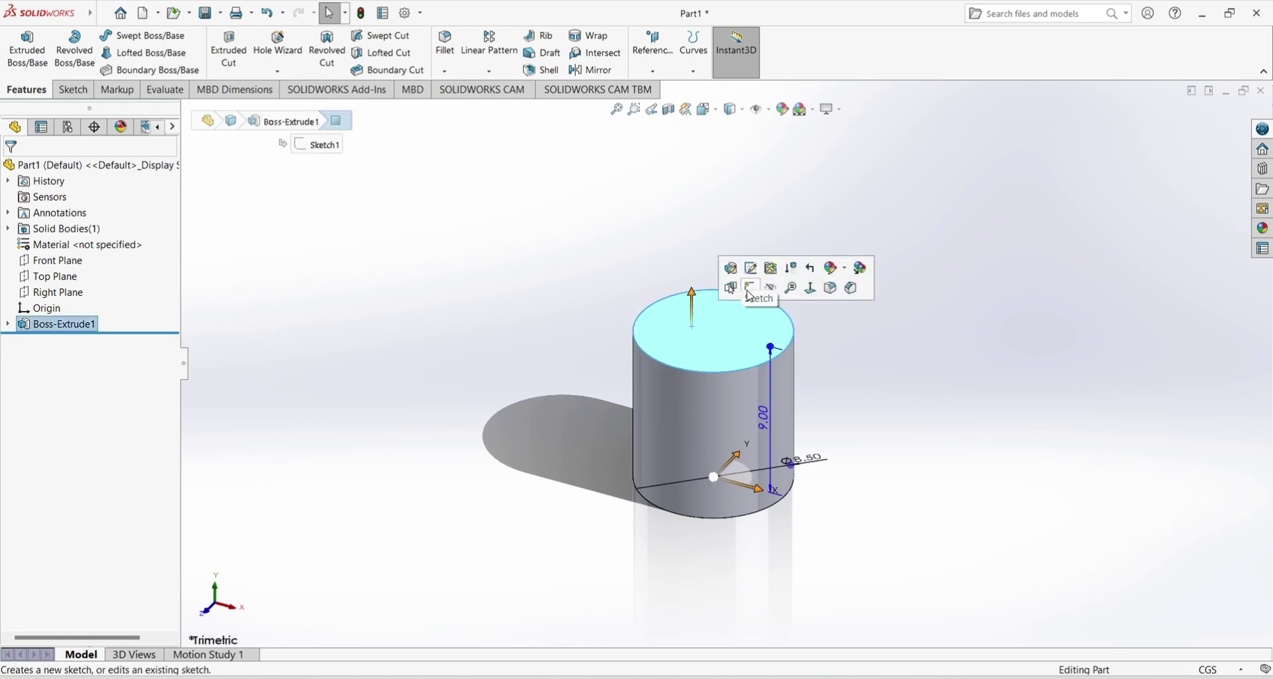
click(751, 289)
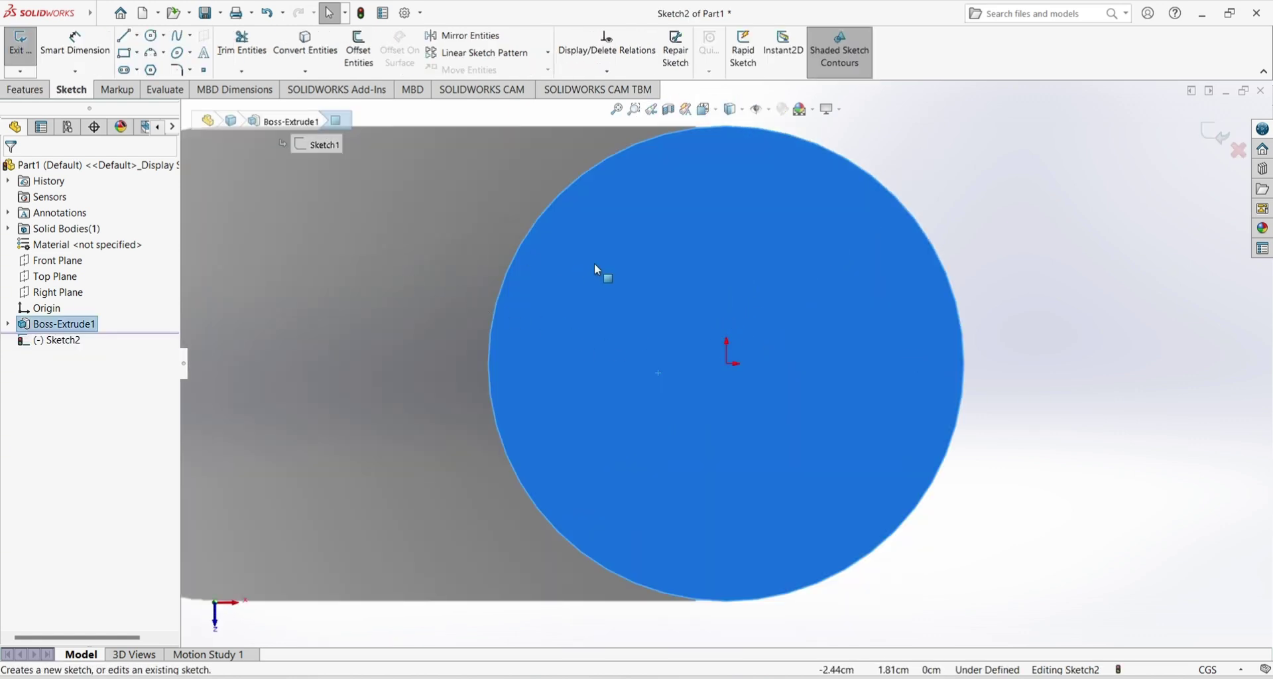
scroll(630, 275, up, 2)
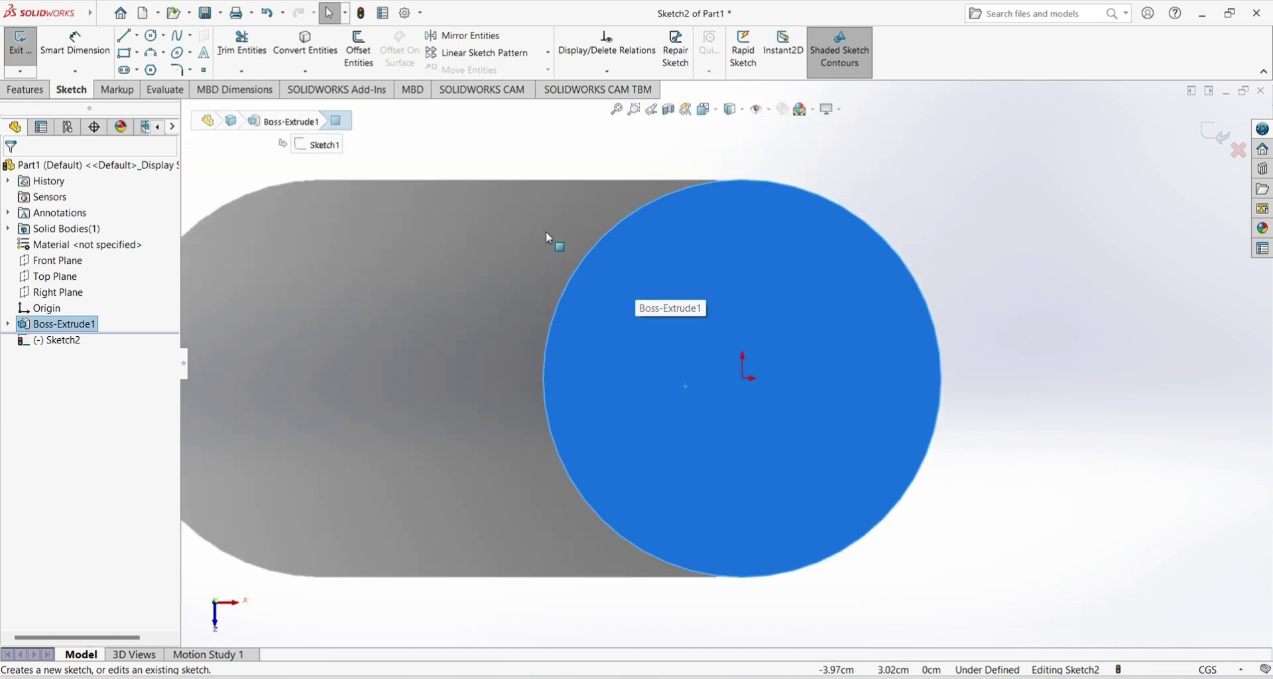
click(154, 36)
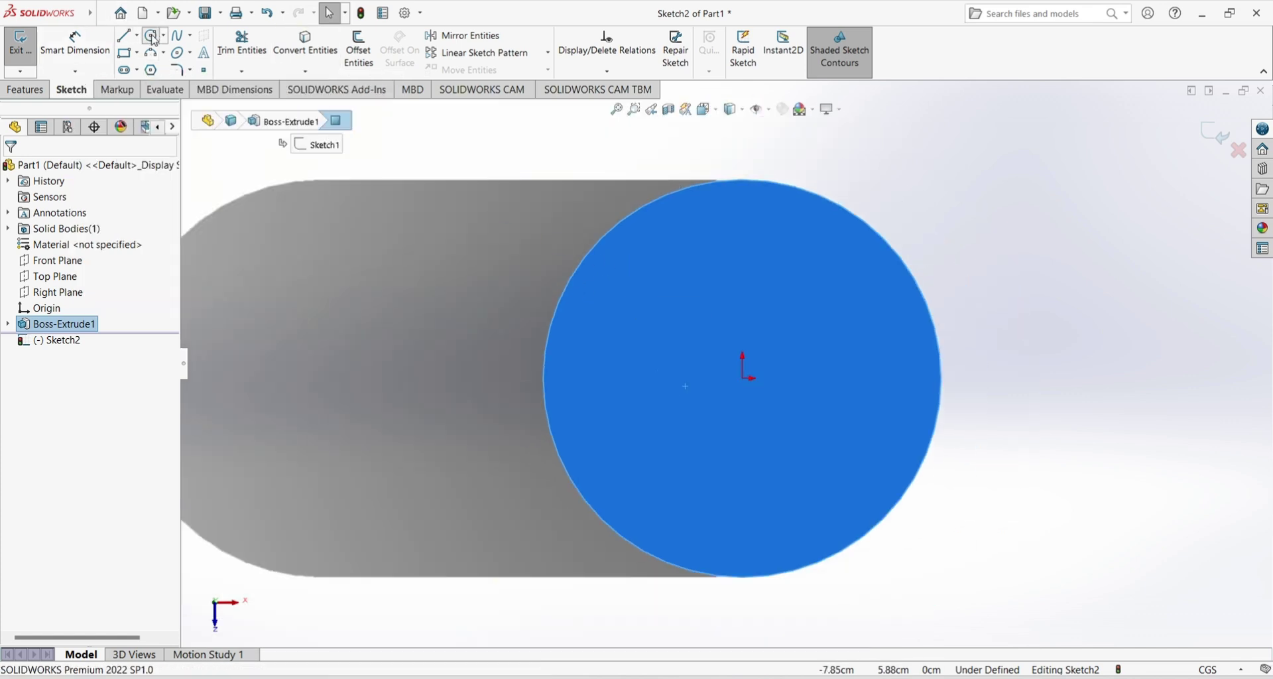
click(744, 378)
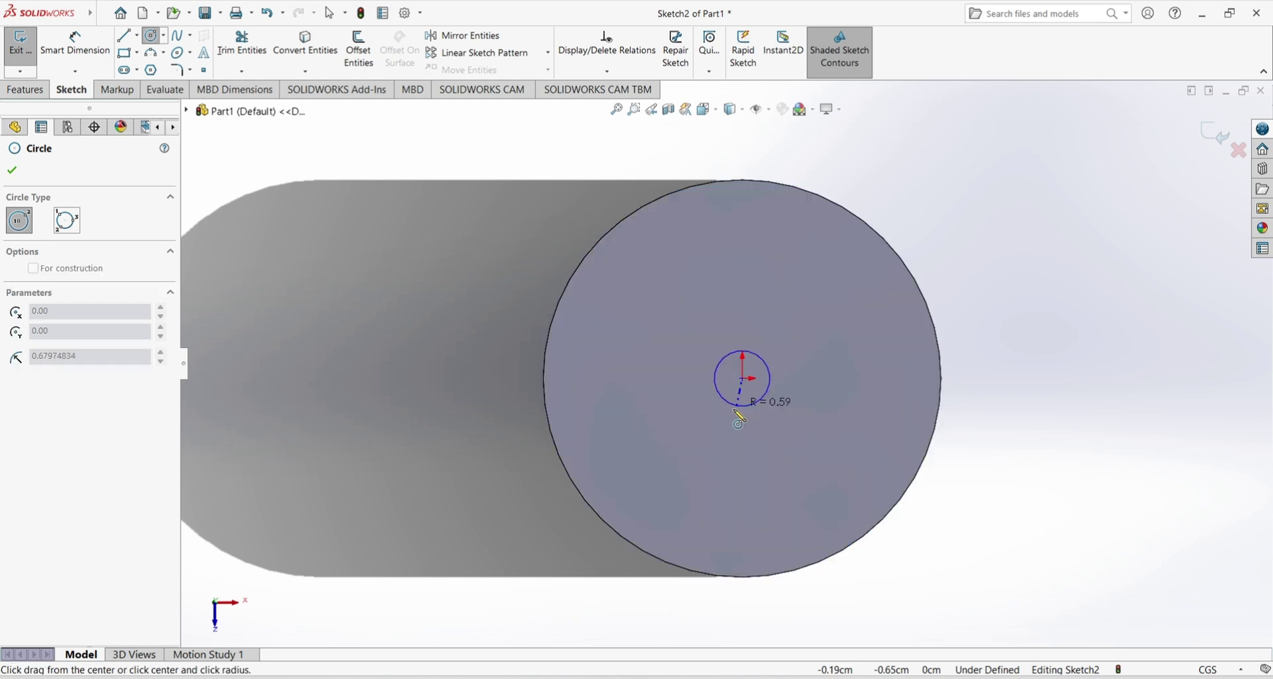
click(643, 519)
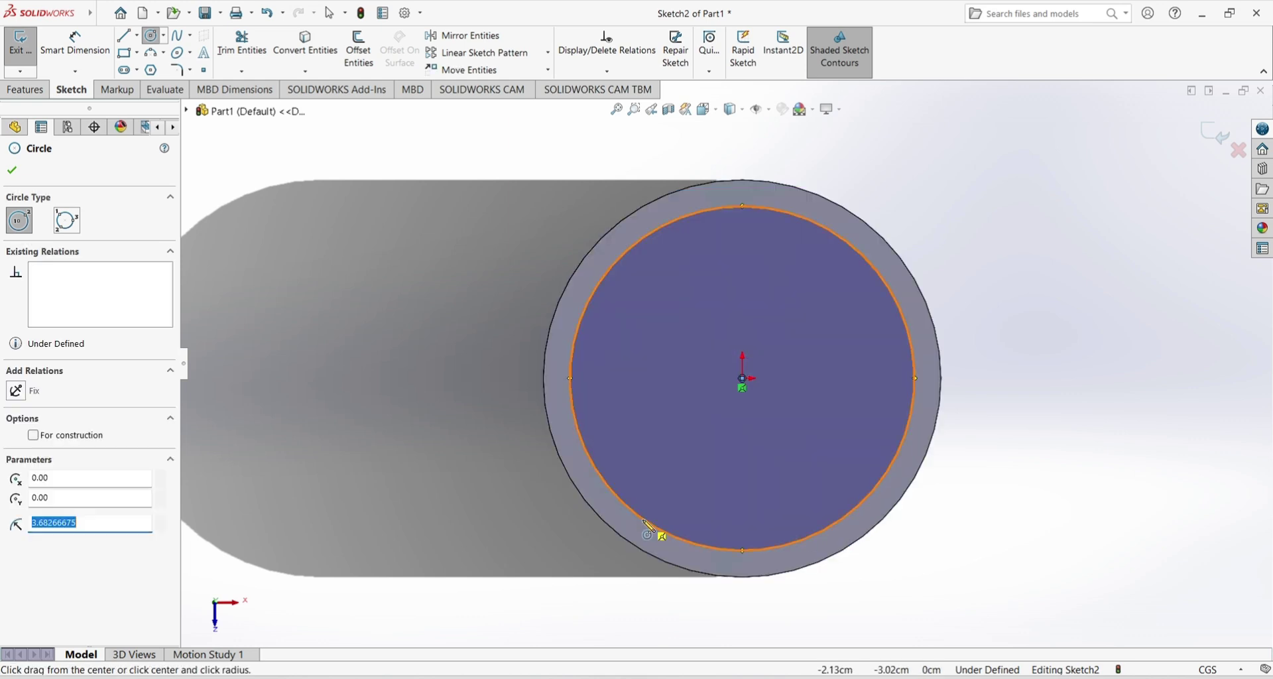
- Dimension the inner circle's diameter to 7.9 cm
click(97, 45)
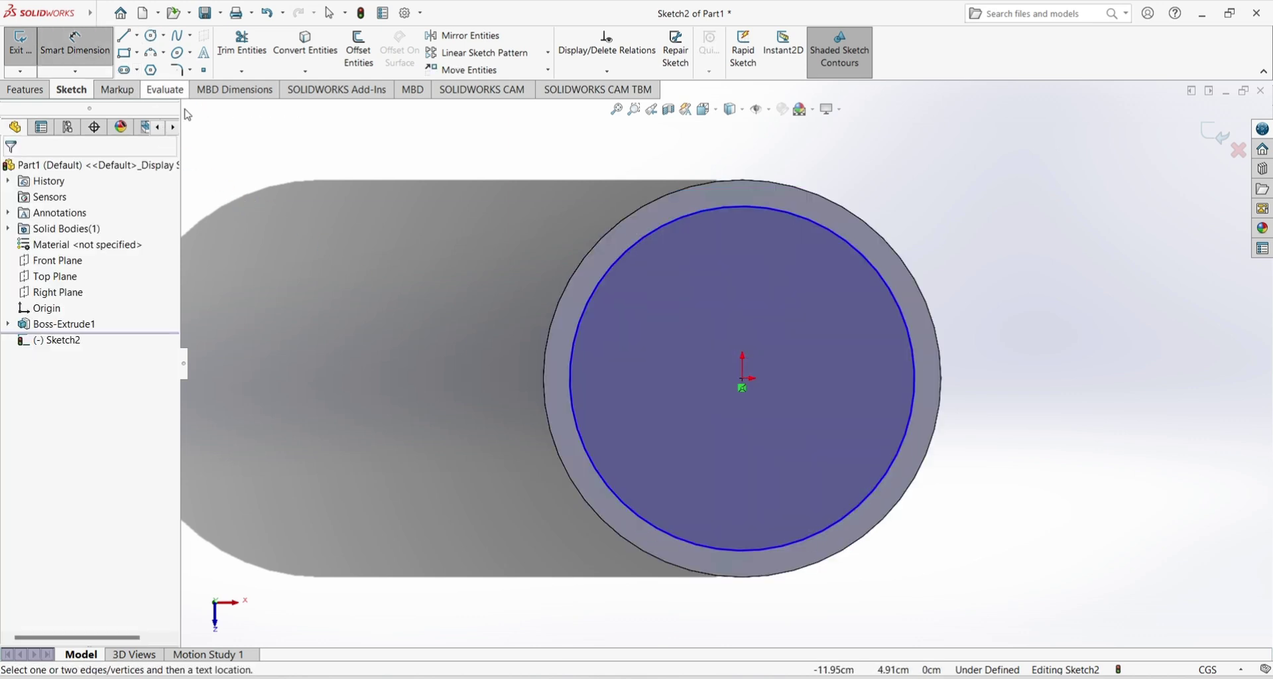
click(600, 284)
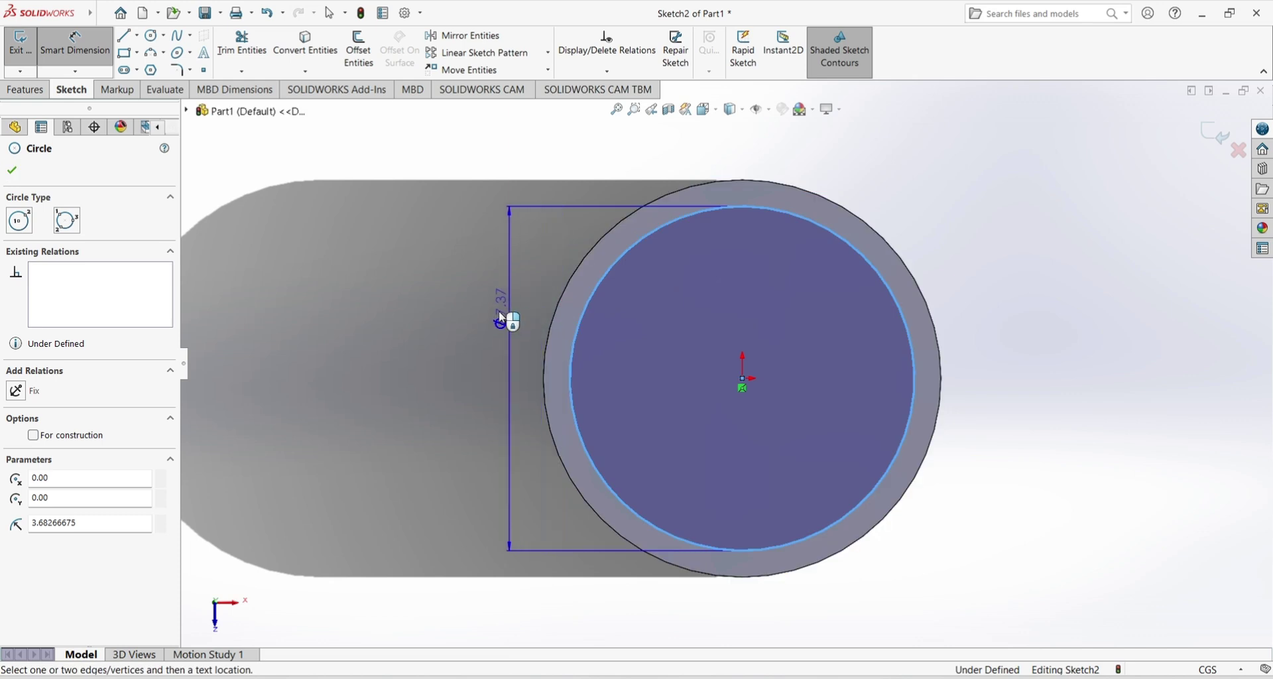
click(810, 225)
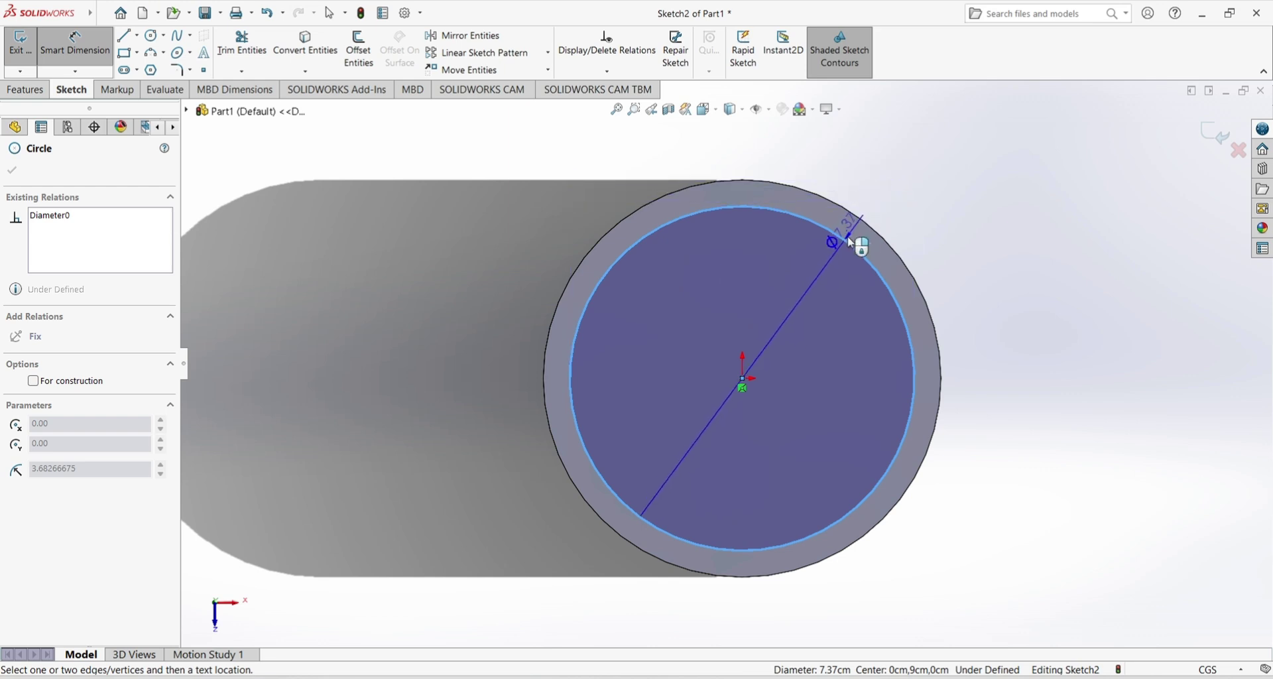
click(851, 243)
text(7)
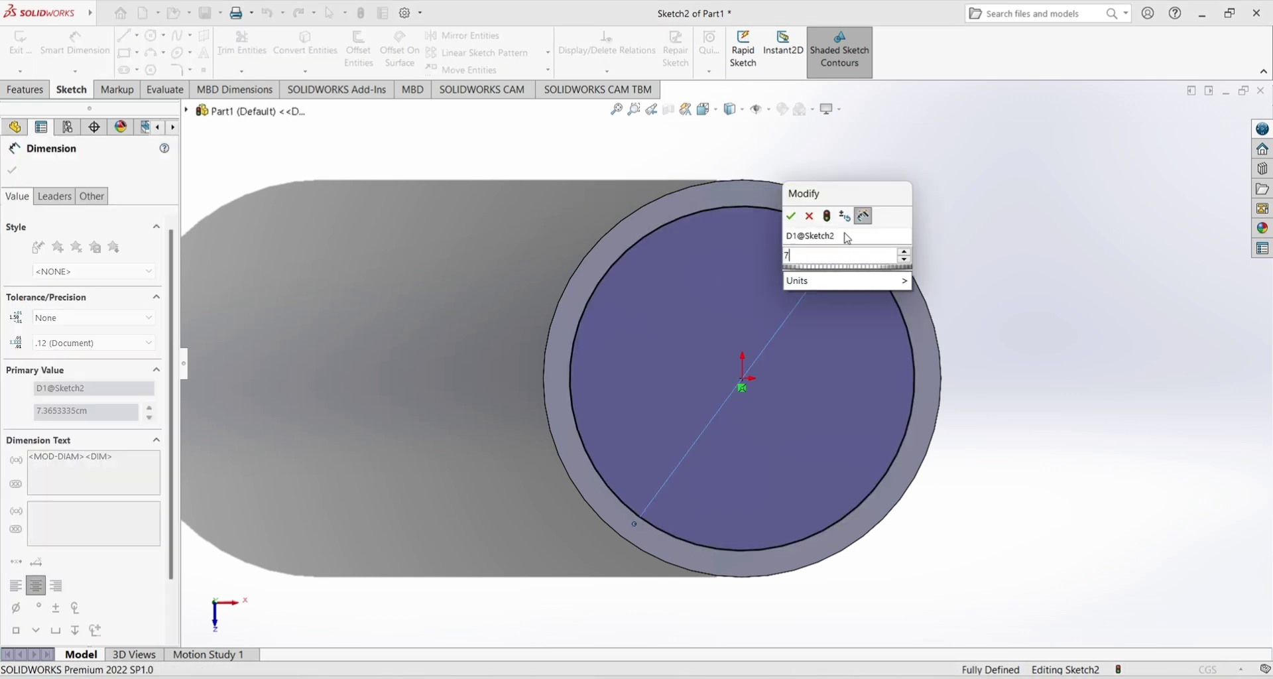
text(.9)
key(Return)
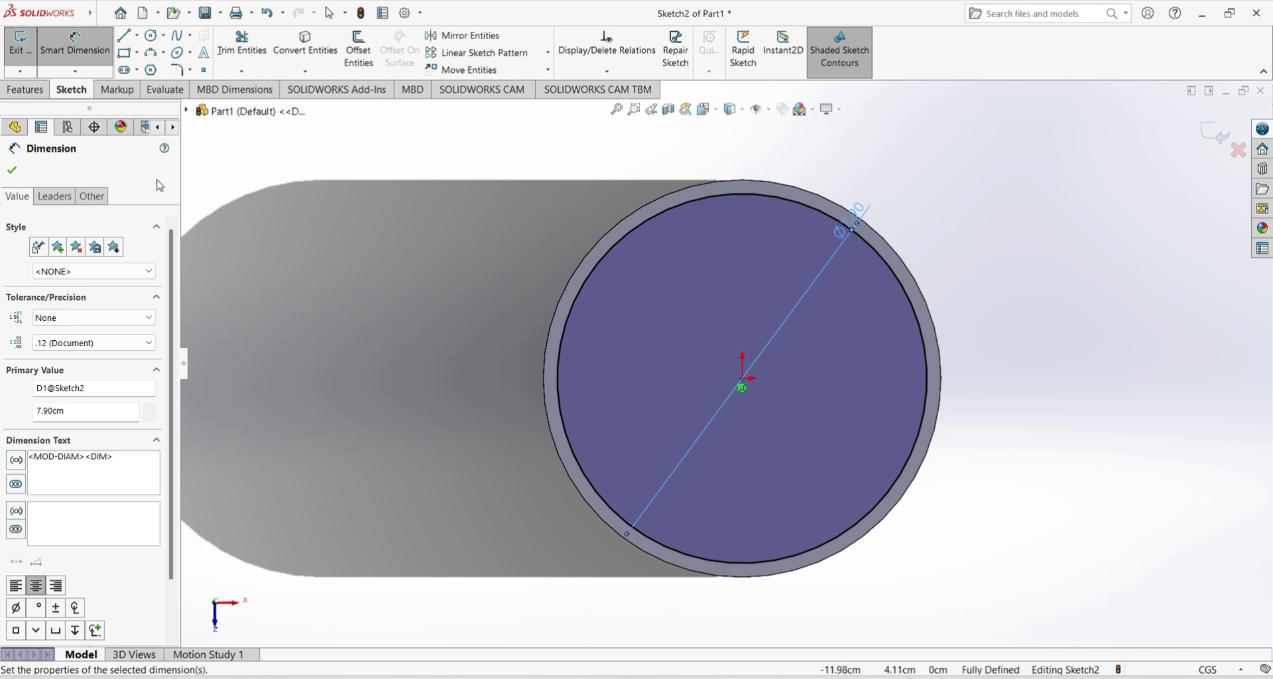
click(12, 171)
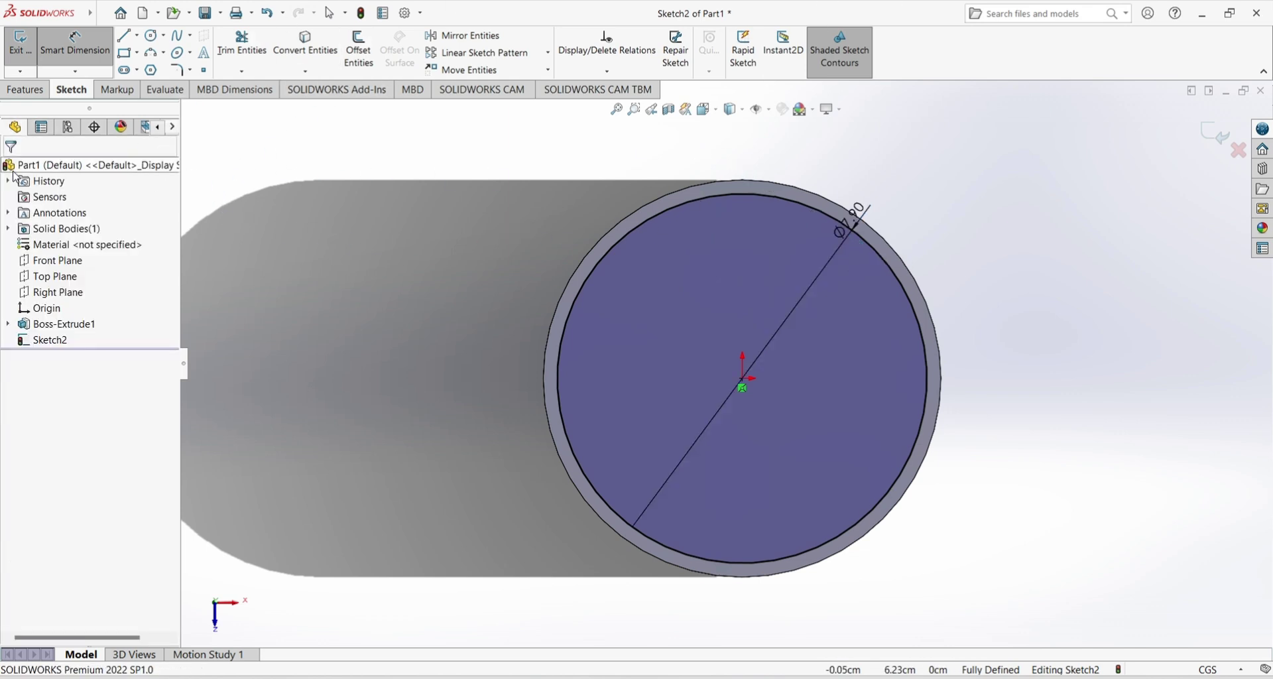
click(26, 90)
- Start an extruded cut from a 0.73 cm offset, reversed down into the cylinder
click(229, 50)
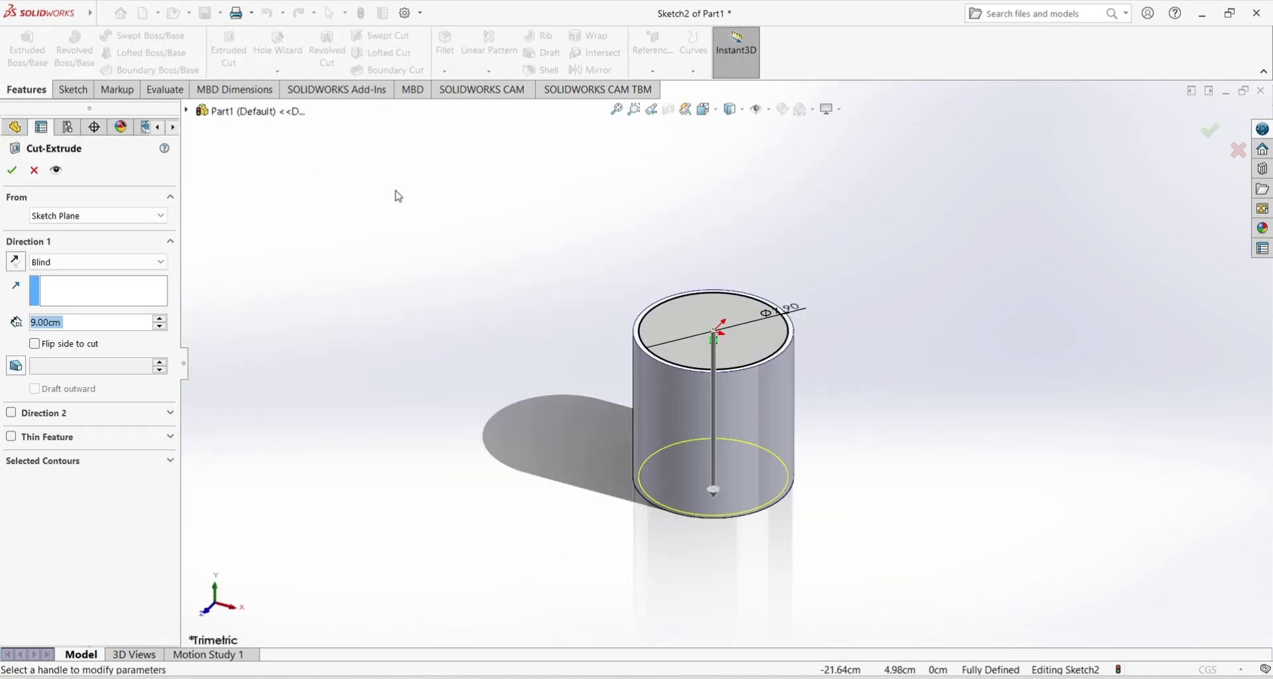
click(146, 264)
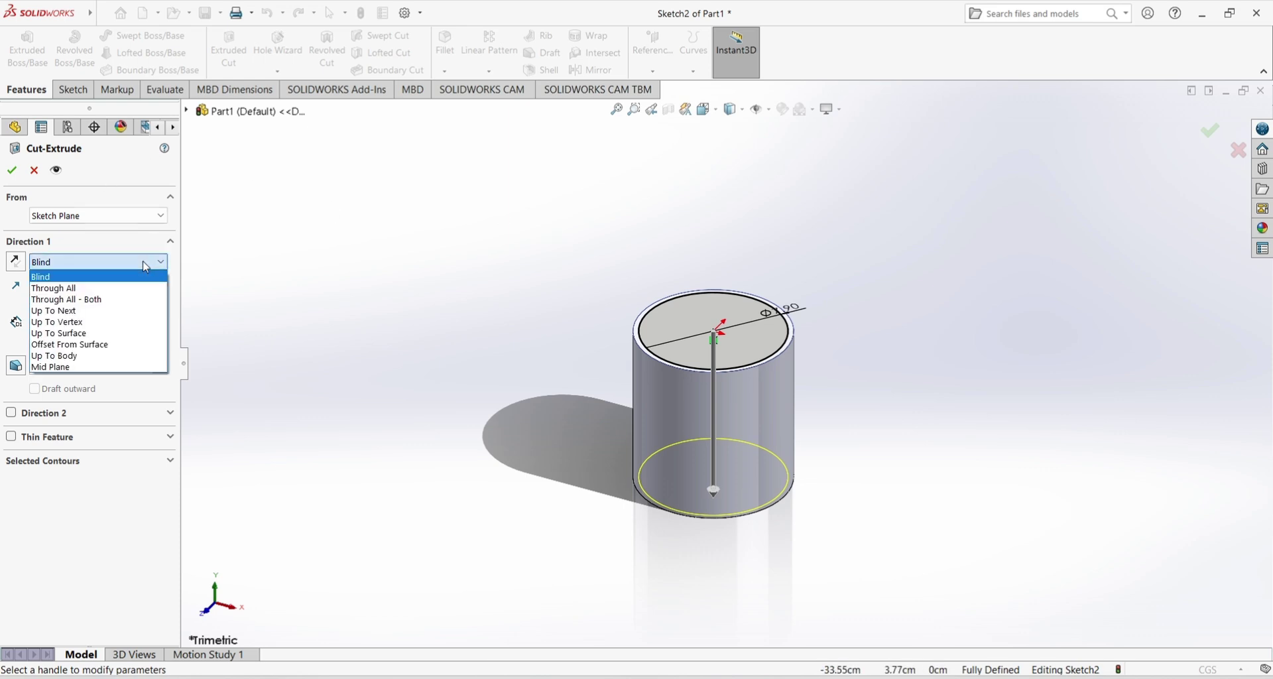
click(142, 218)
click(142, 218)
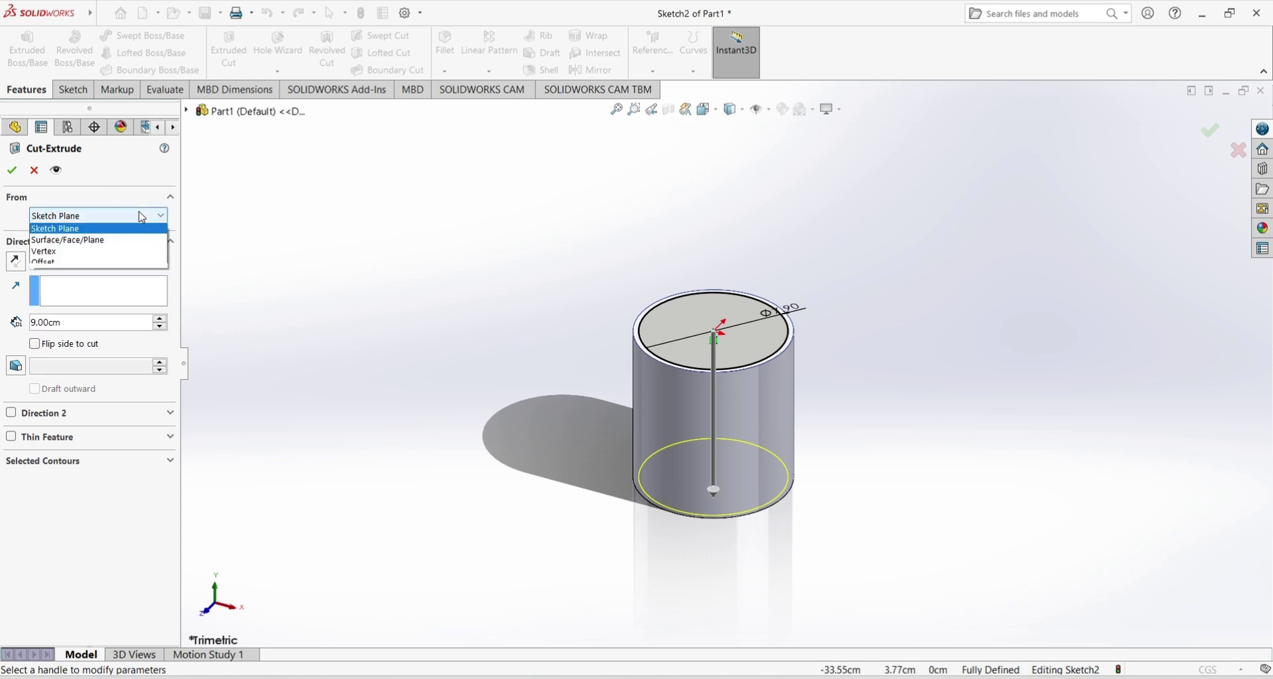
click(133, 268)
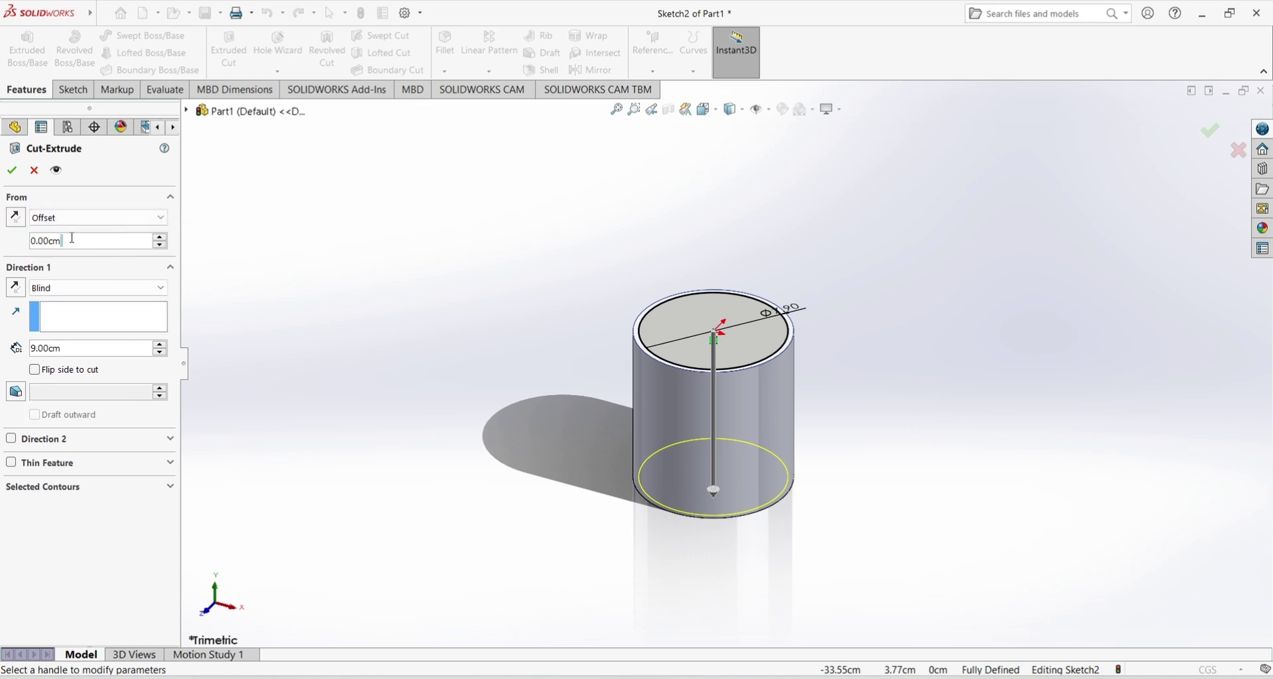
drag(73, 240, 32, 236)
text(0.73)
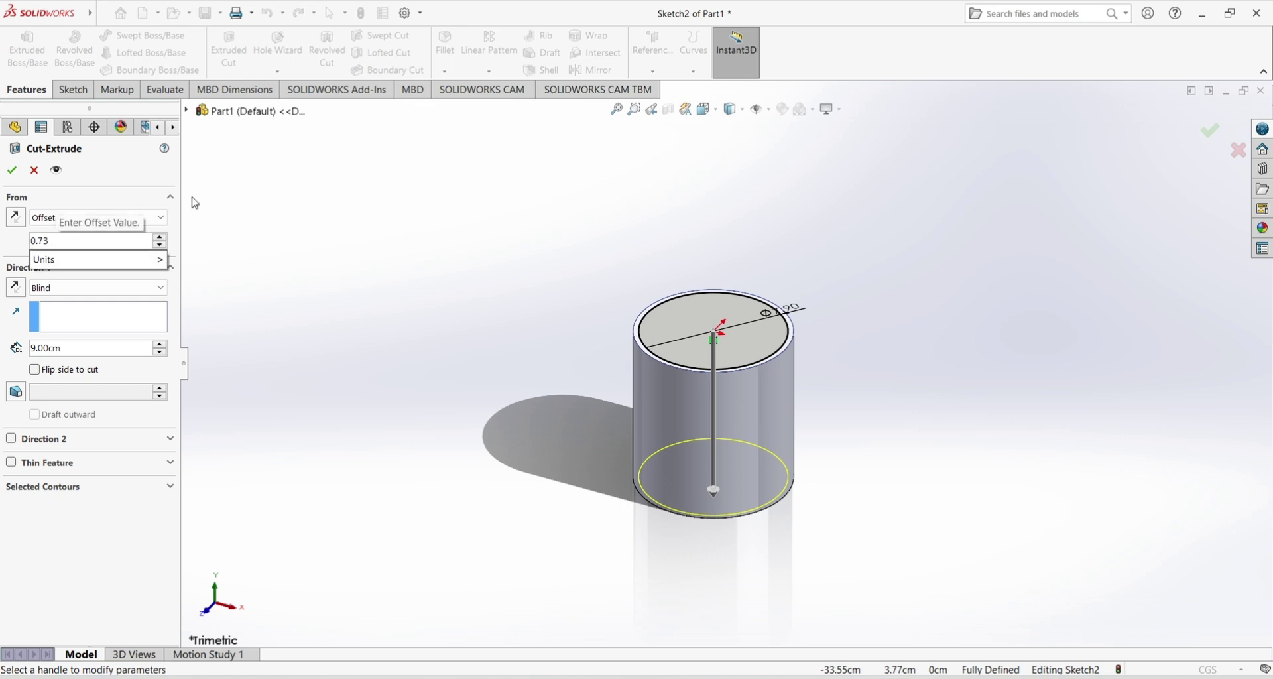
key(Return)
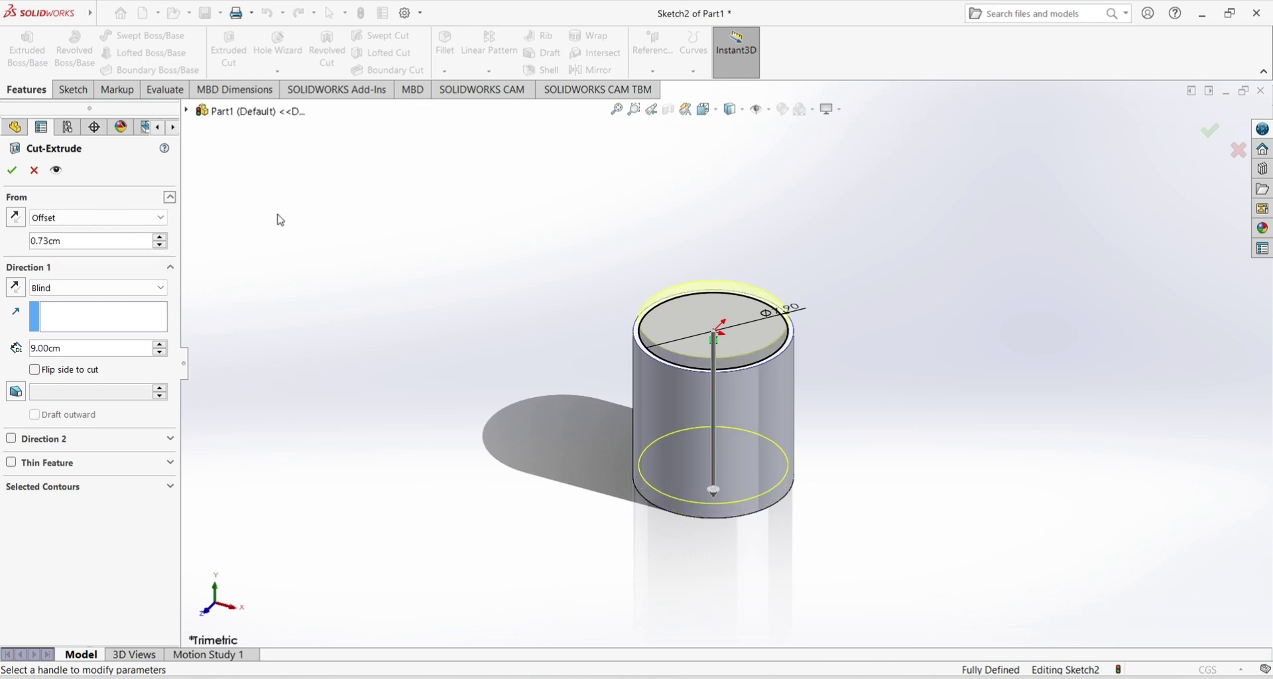
click(15, 218)
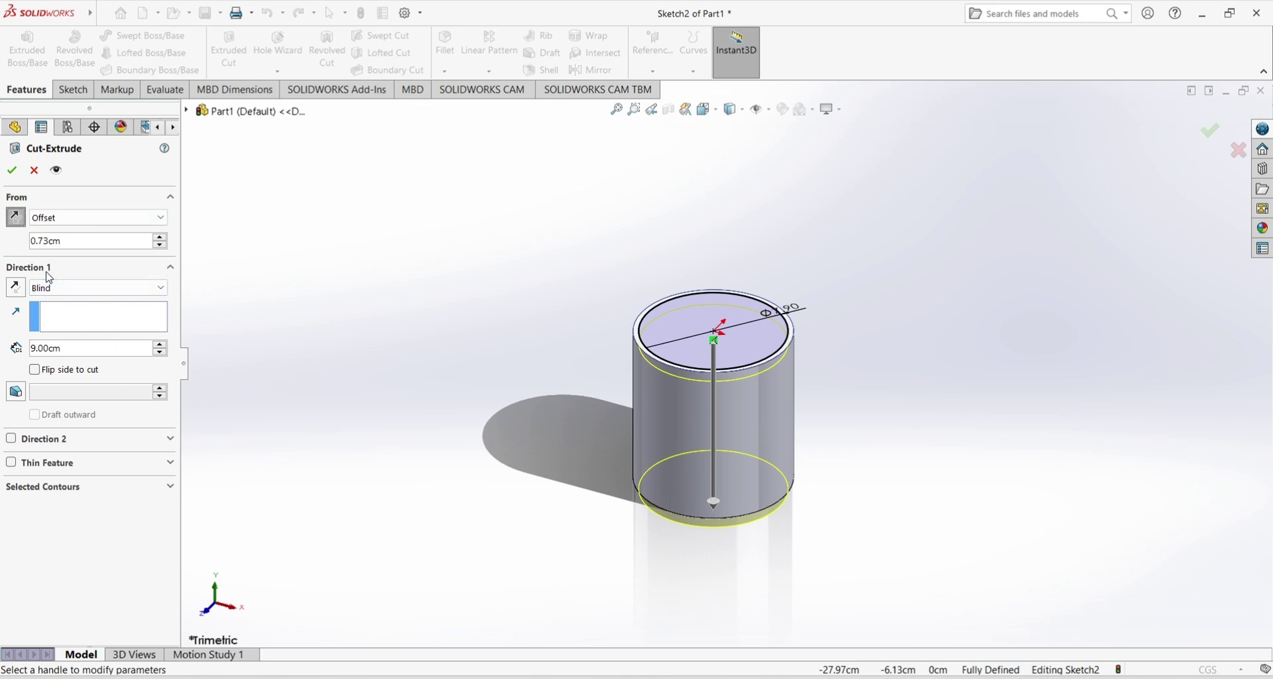
- Give the cut a 0.43 cm blind depth with Flip side to cut, and confirm it
drag(73, 349, 26, 352)
text(0.43)
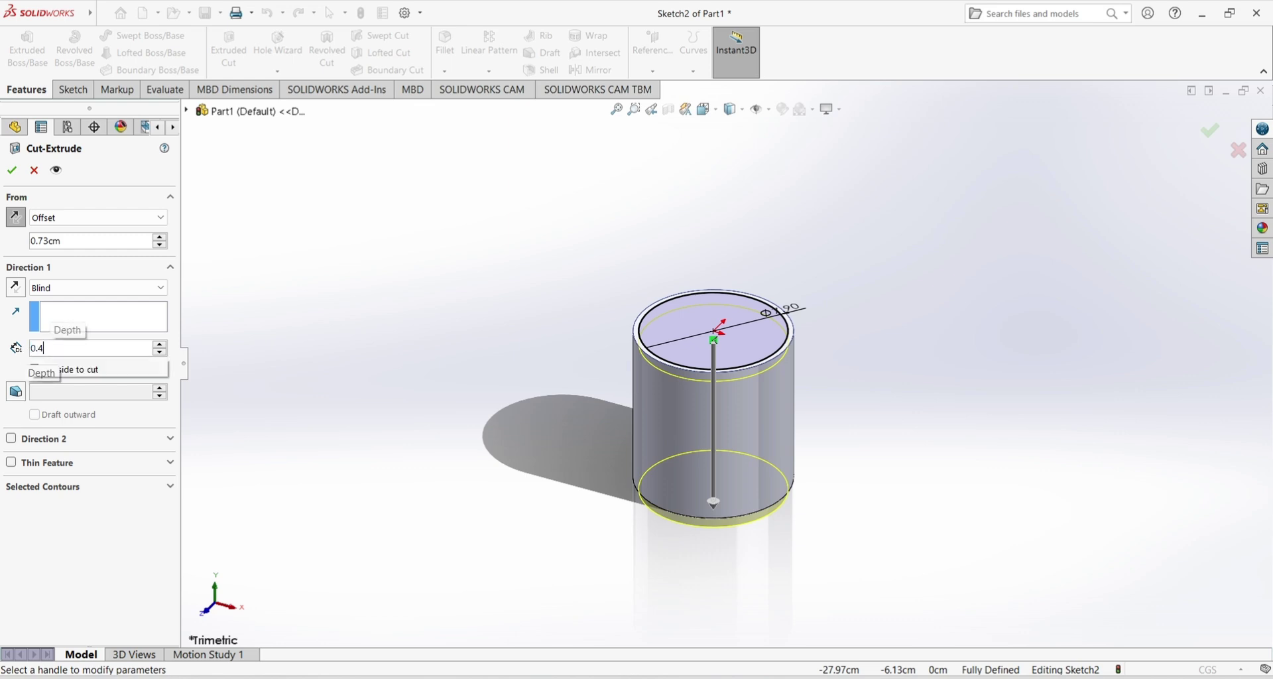
key(Return)
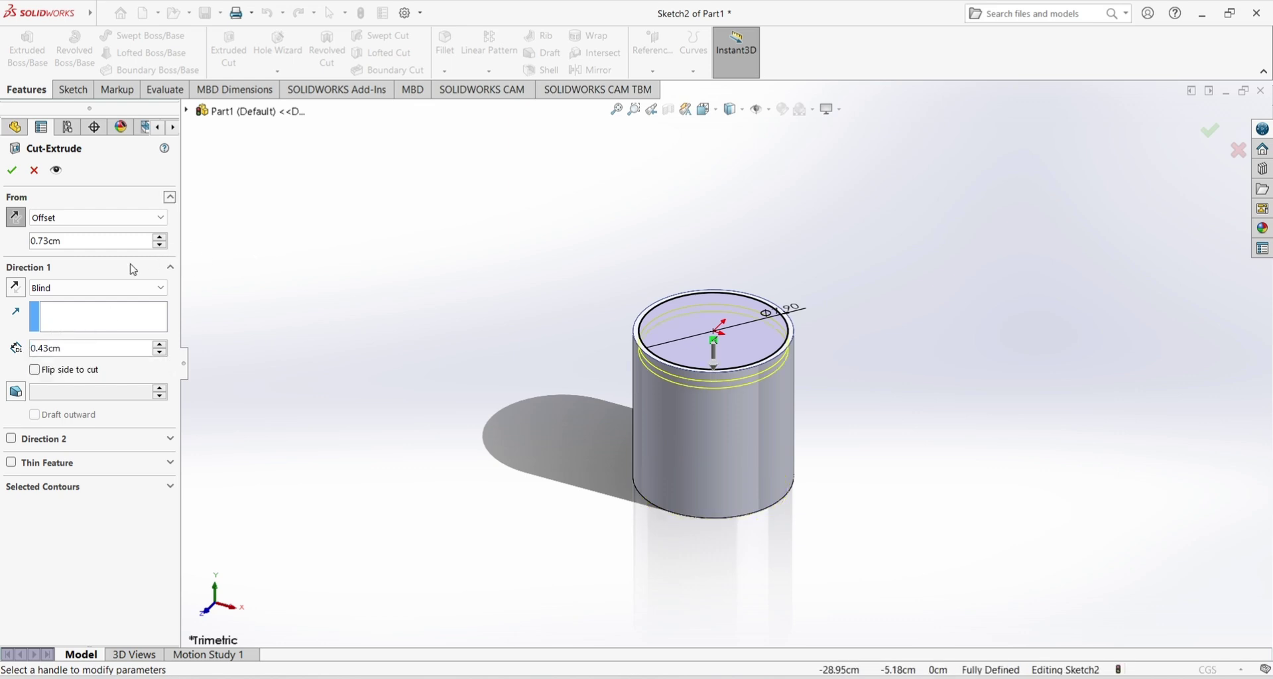
click(151, 288)
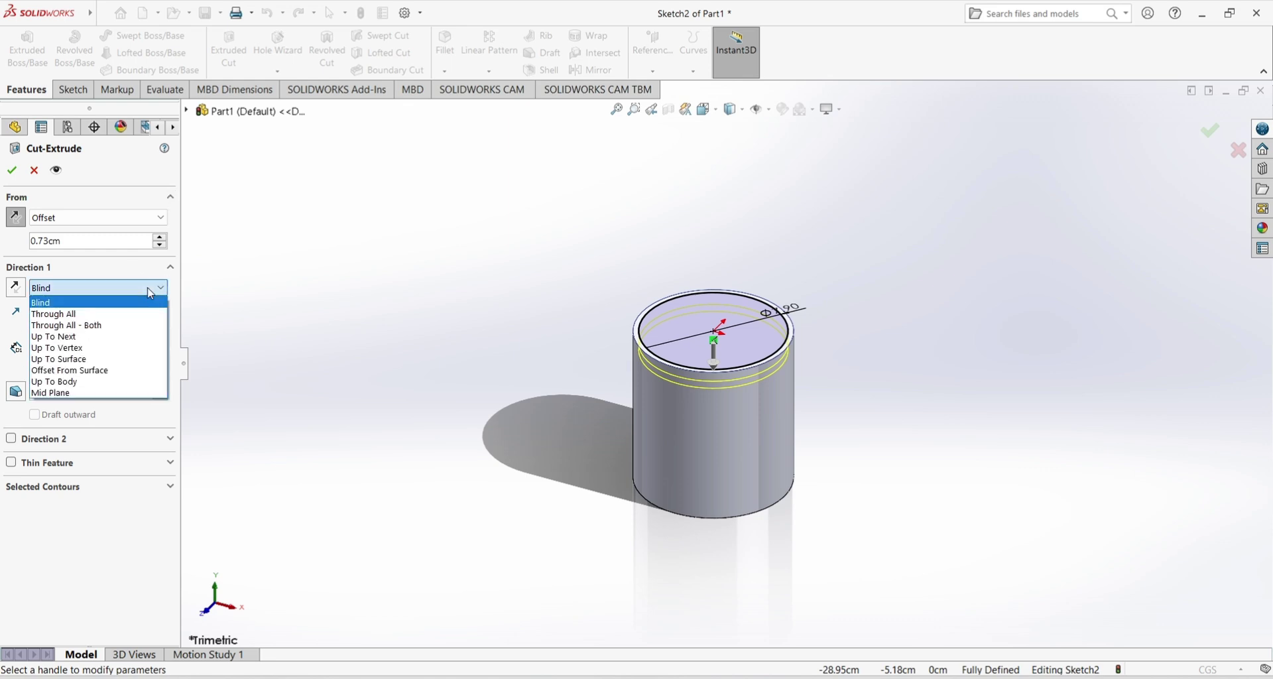
click(151, 293)
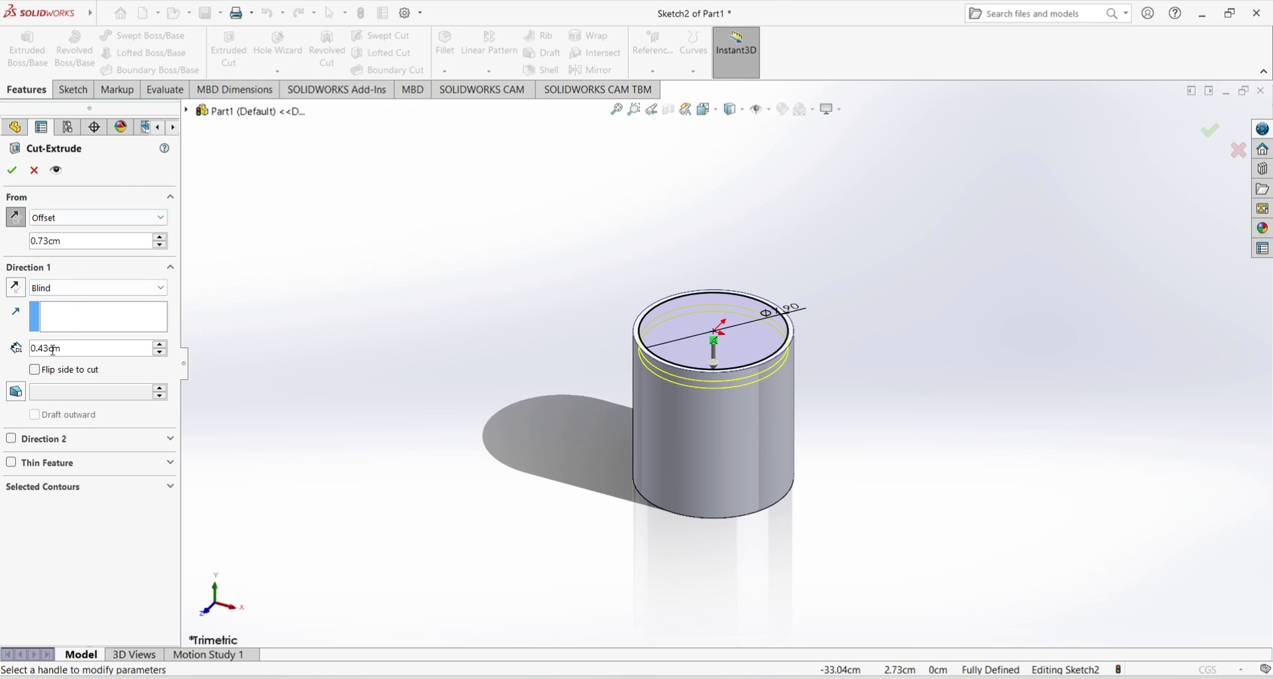
click(37, 372)
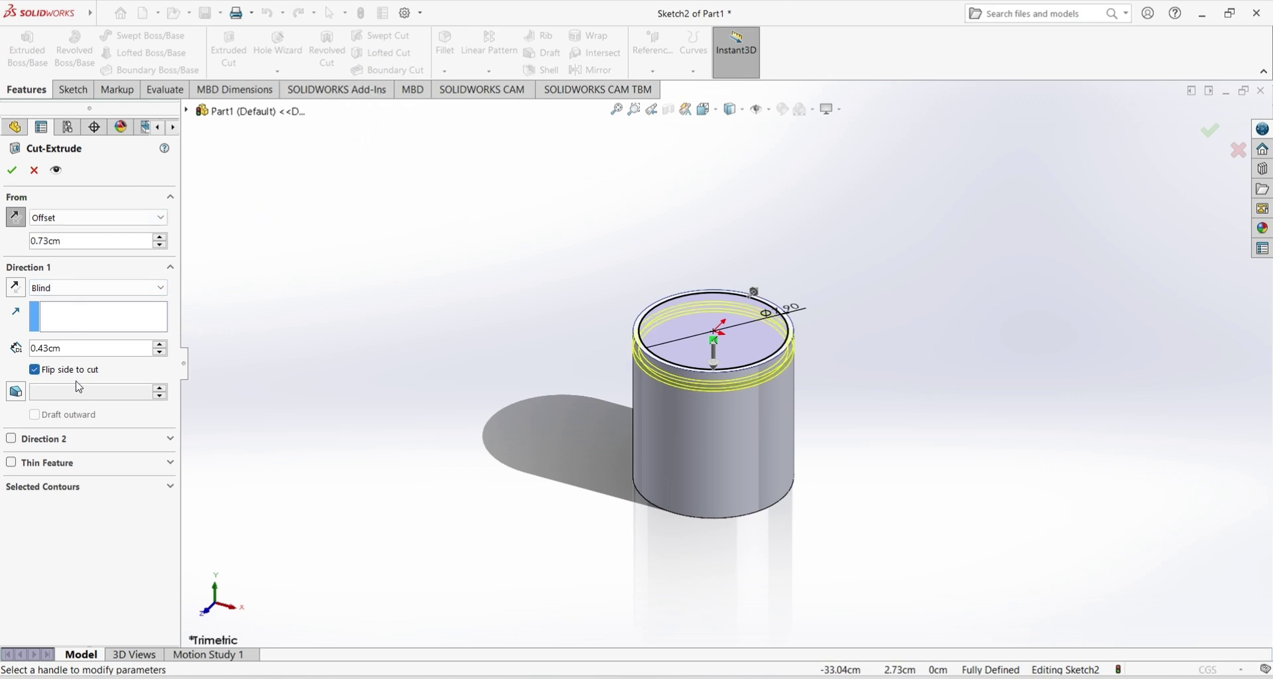
scroll(618, 370, down, 1)
scroll(618, 370, down, 2)
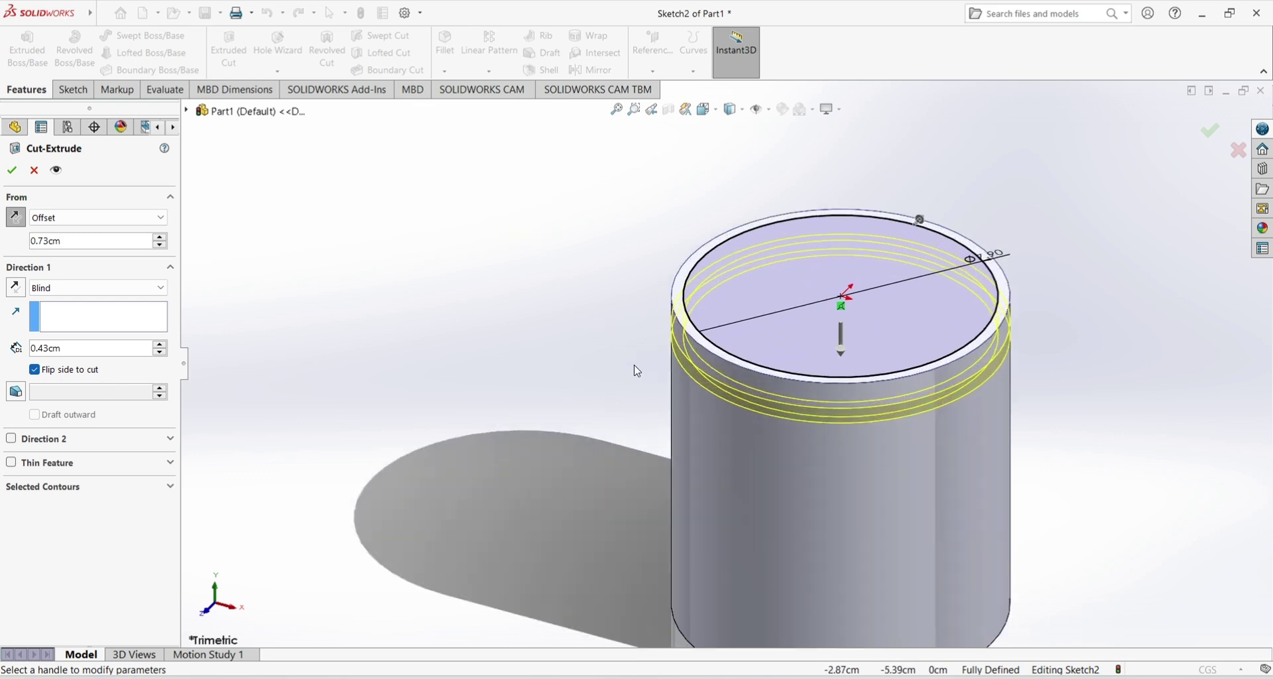
key(alt+v)
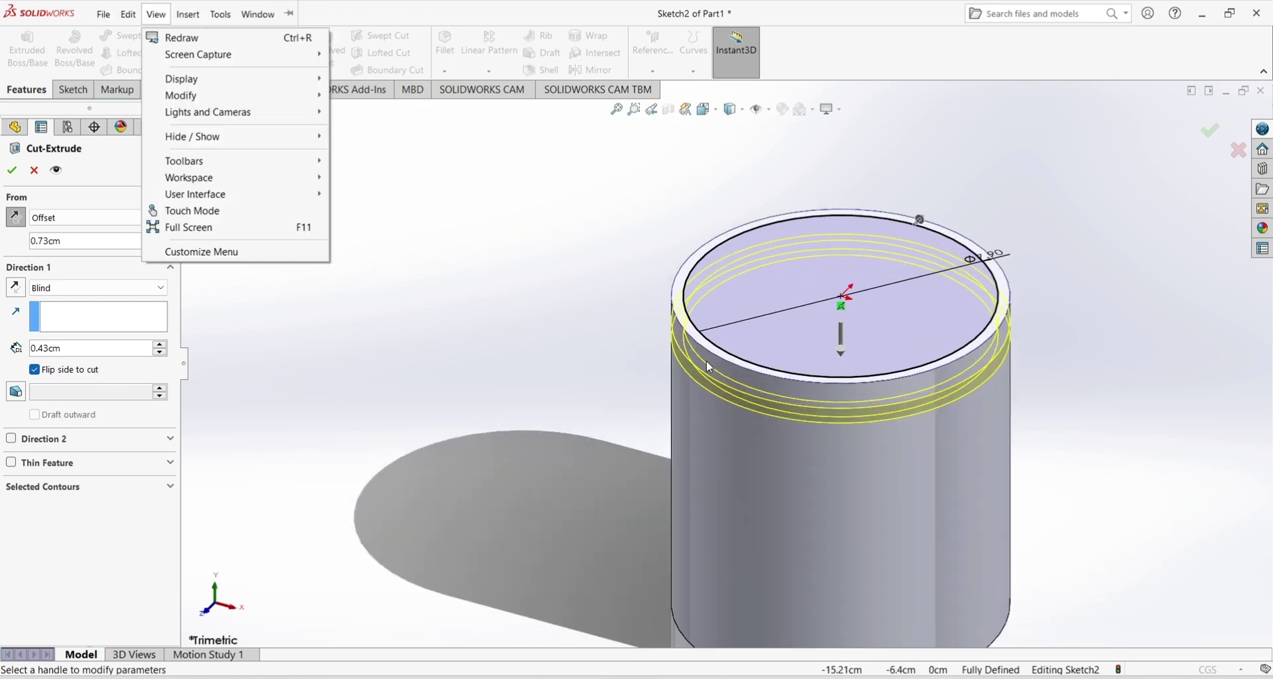
click(620, 330)
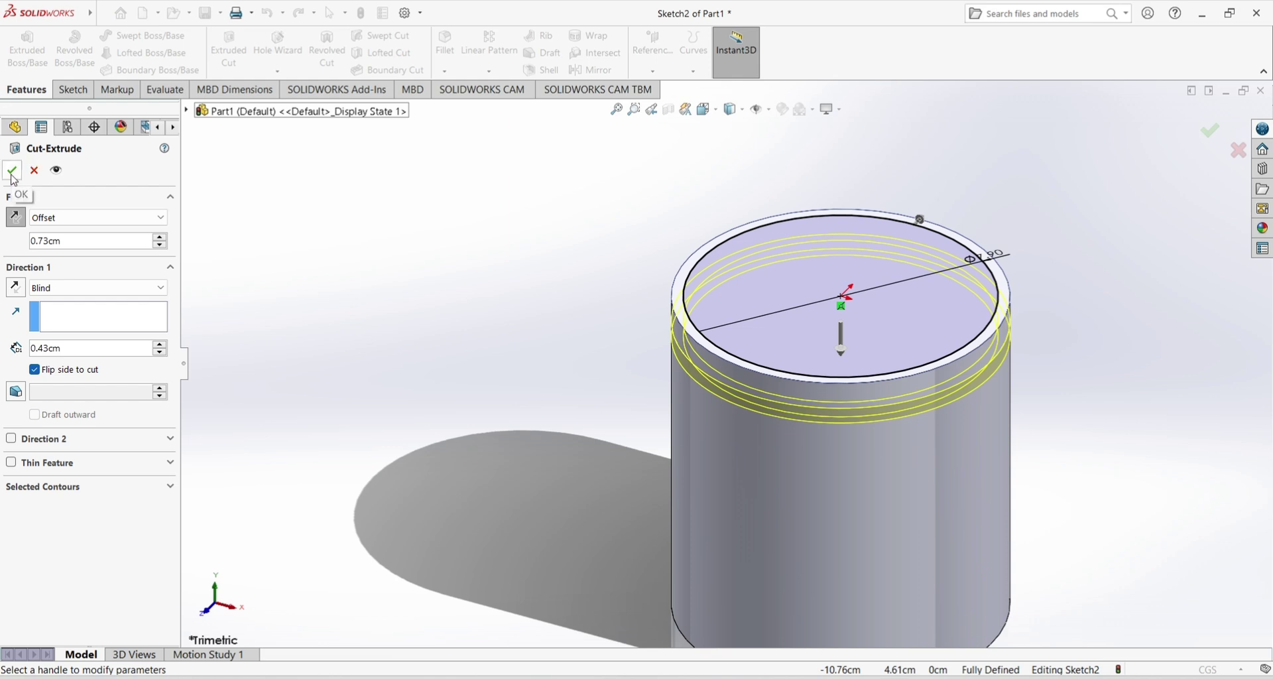
click(13, 173)
- Orbit the grooved cylinder and turn on View Temporary Axes to show its central axis
middle_drag(372, 284, 348, 233)
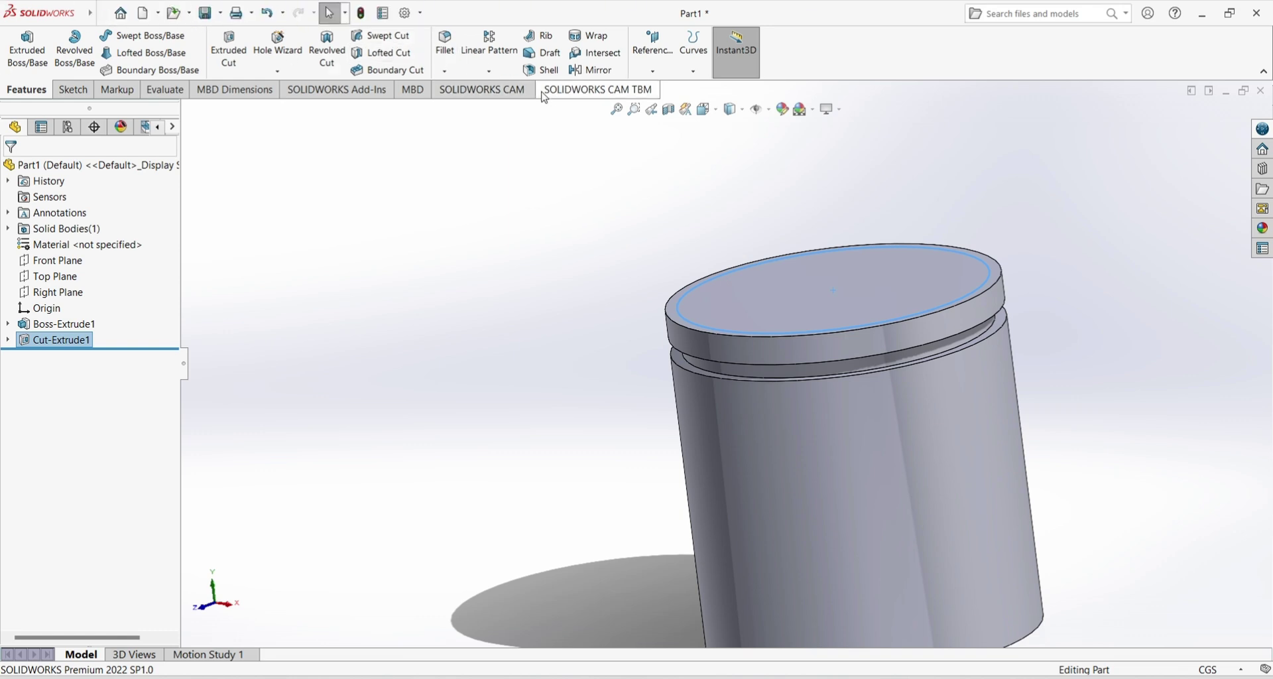
click(770, 111)
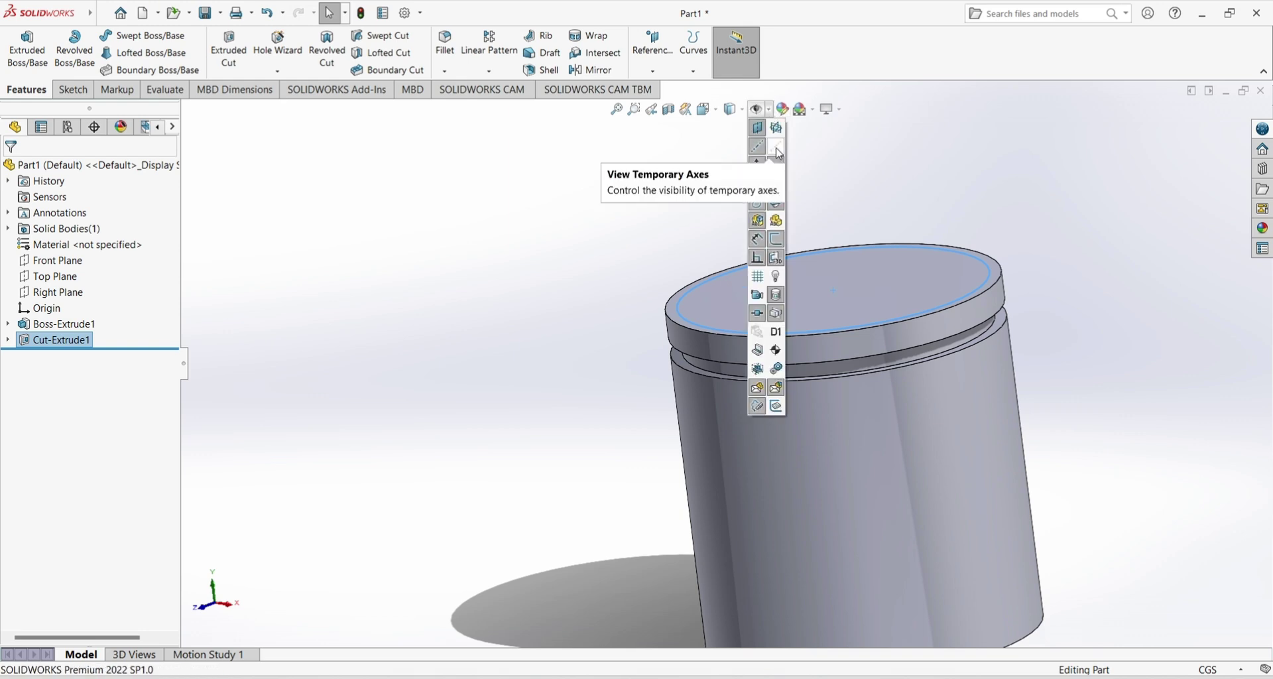
click(777, 150)
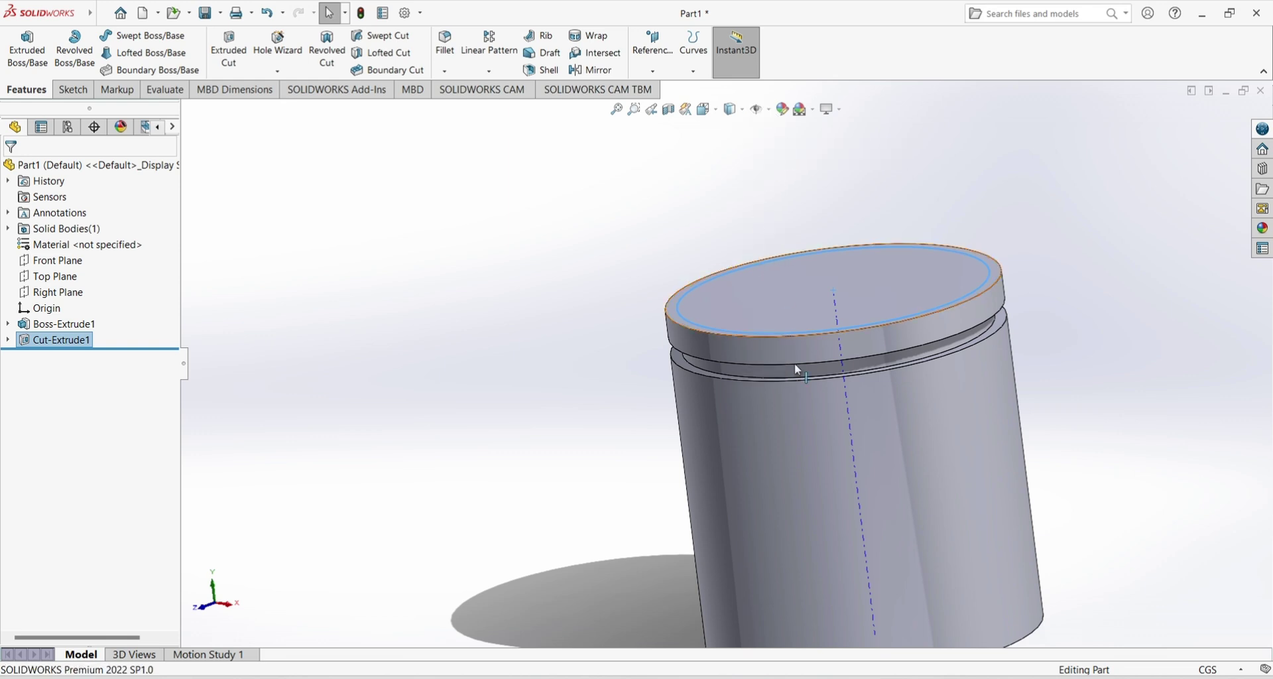
scroll(853, 444, down, 2)
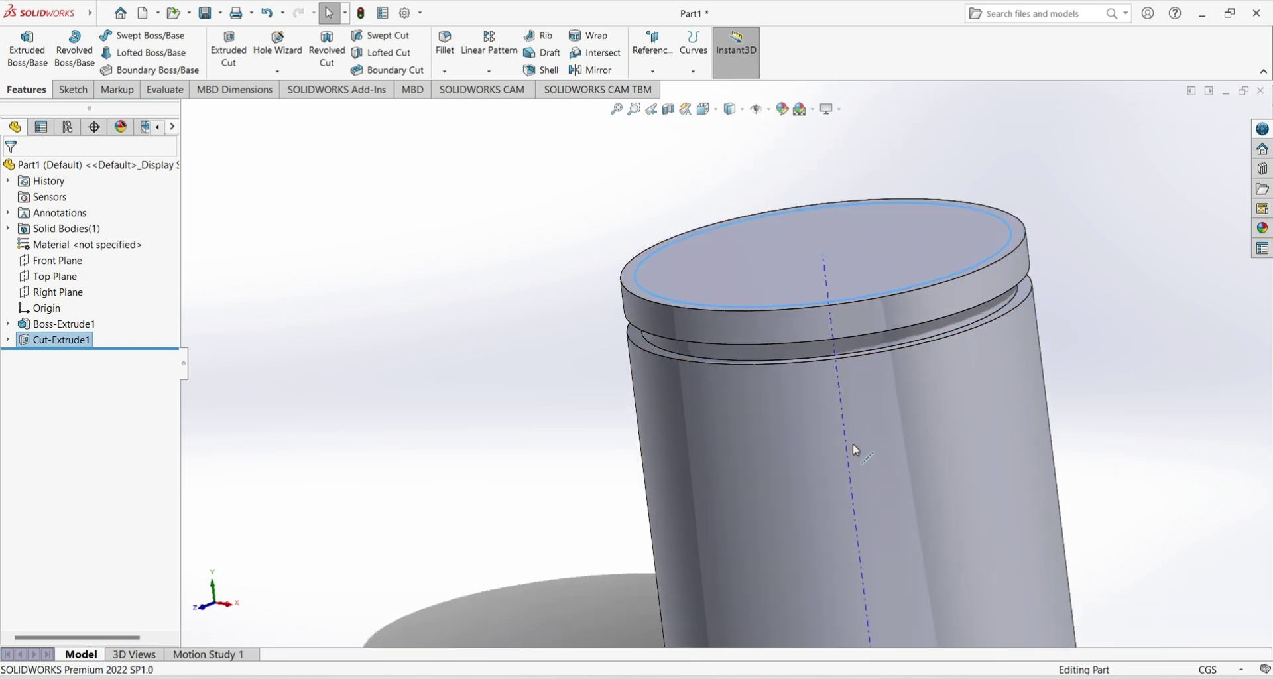
scroll(855, 451, up, 2)
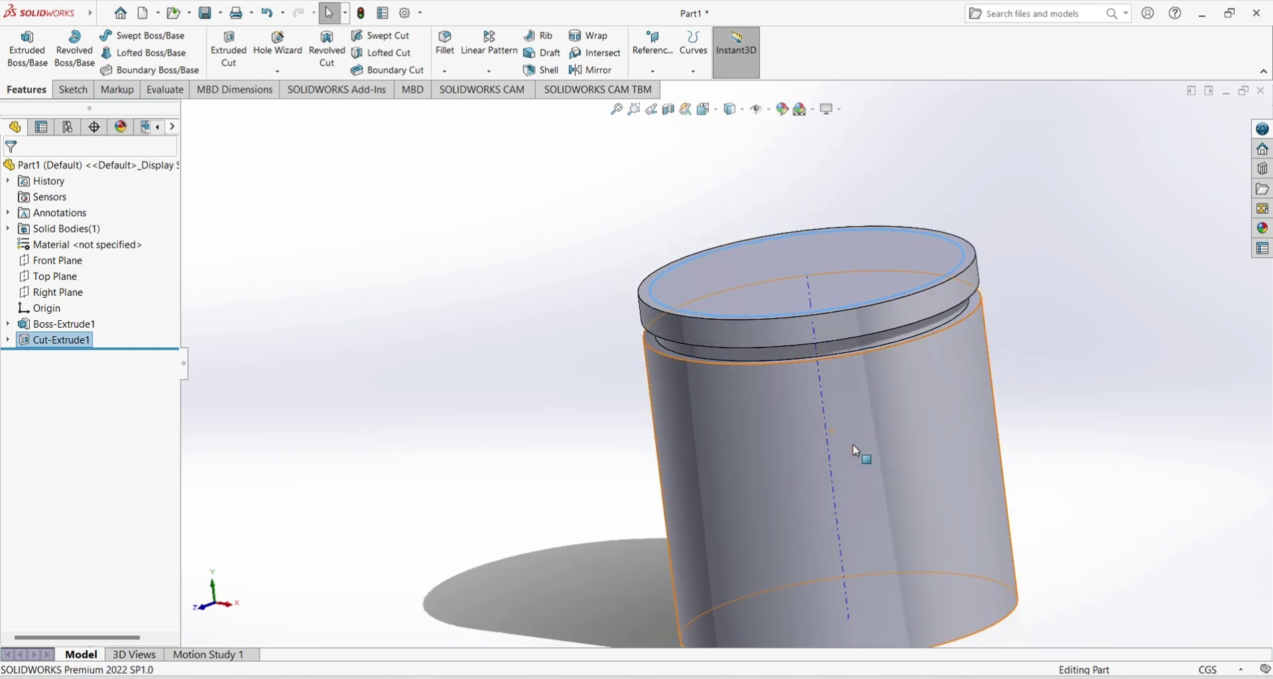
- Linear-pattern the groove cut into 3 instances at 0.73+0.43 cm spacing, running down the cylinder
click(490, 46)
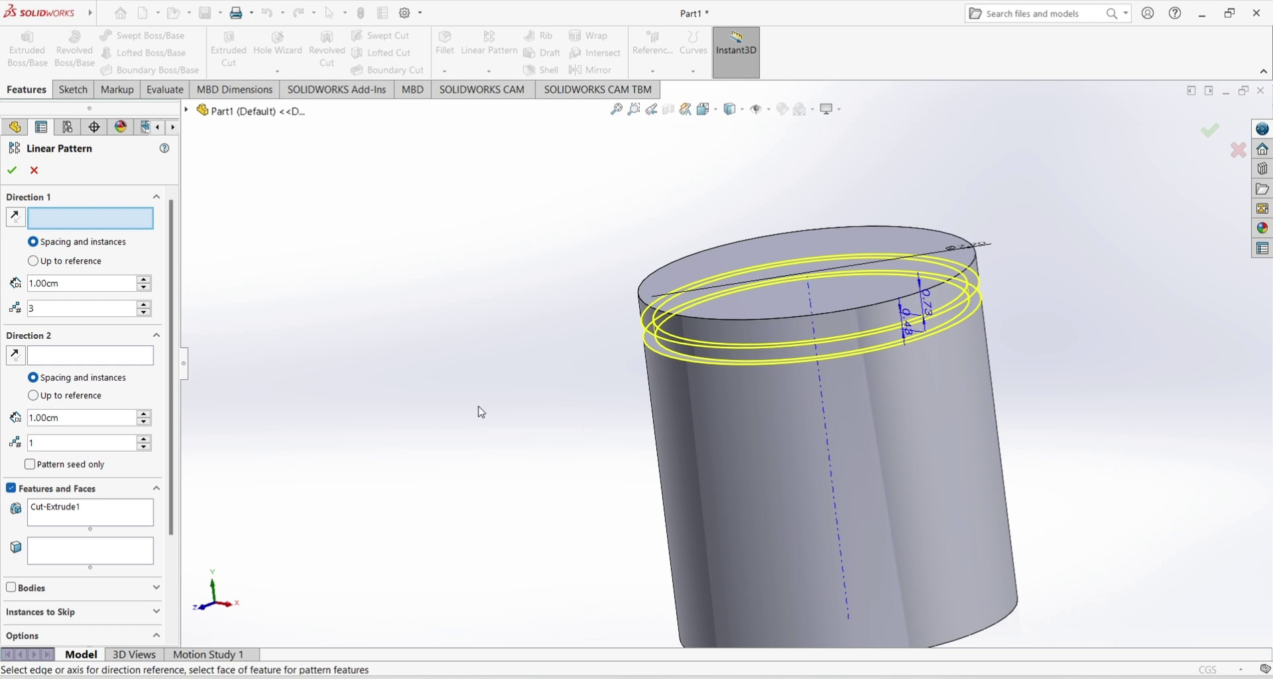
drag(63, 283, 26, 292)
text(0.73)
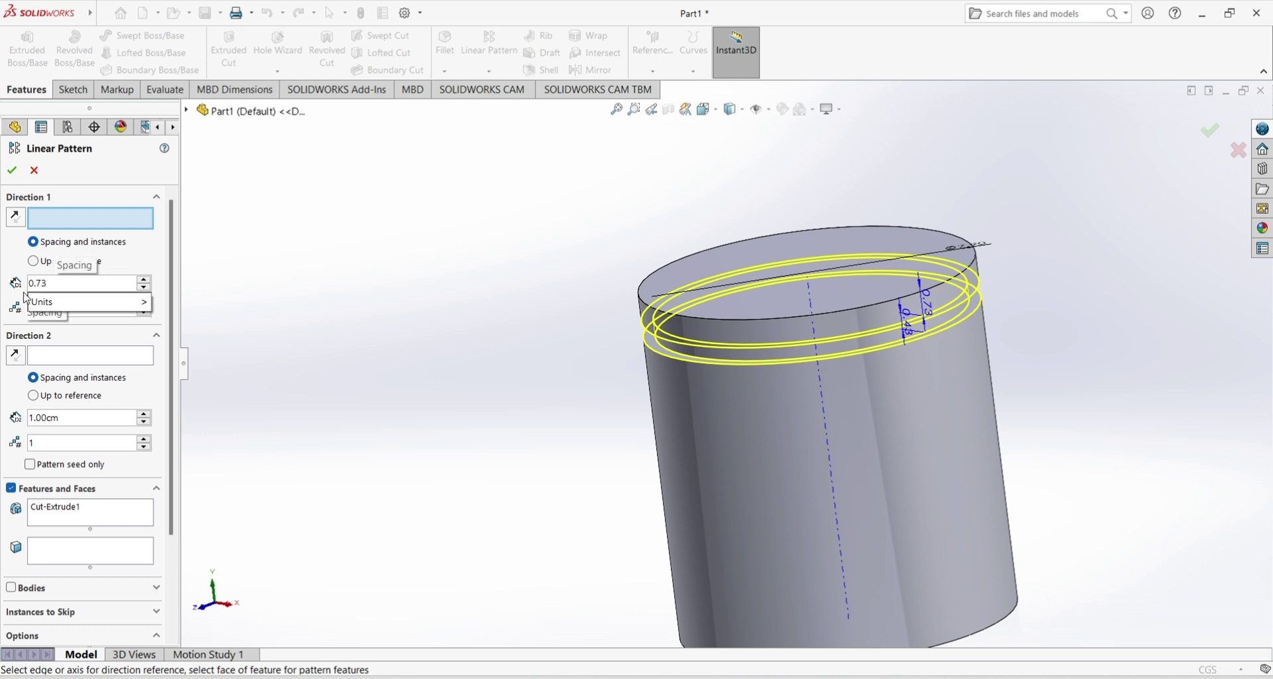
text(+0)
text(.)
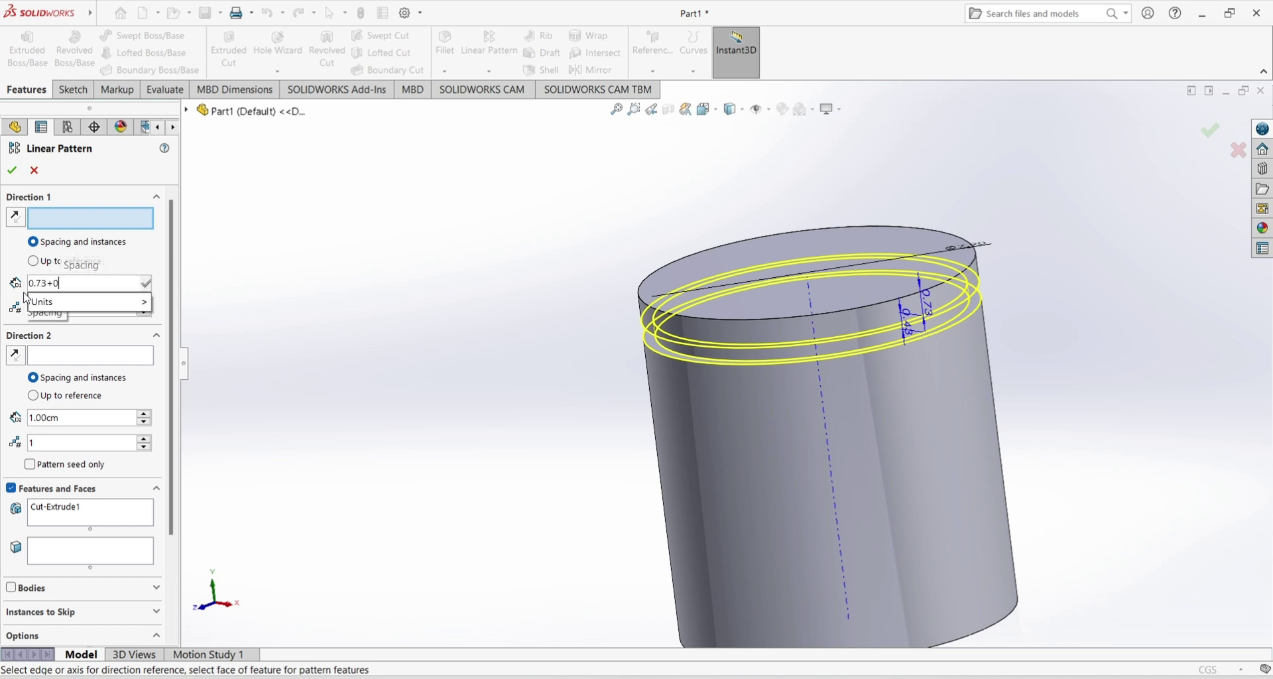
text(43)
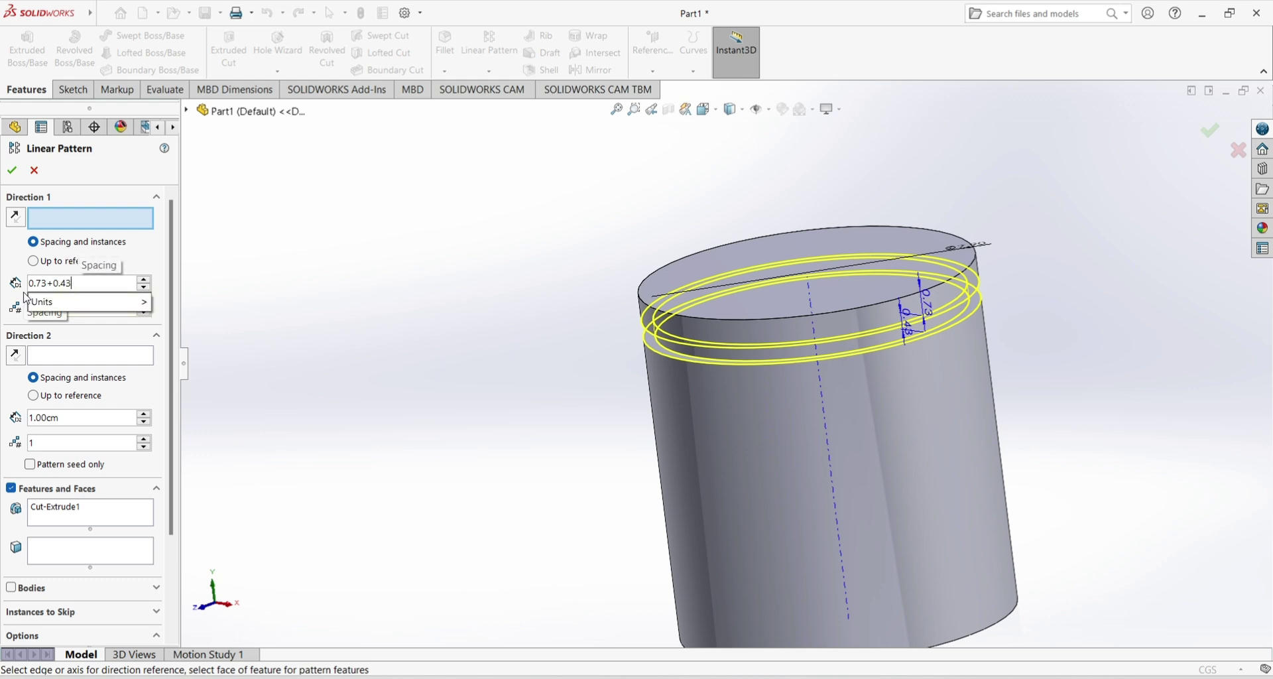
mouse_move(87, 301)
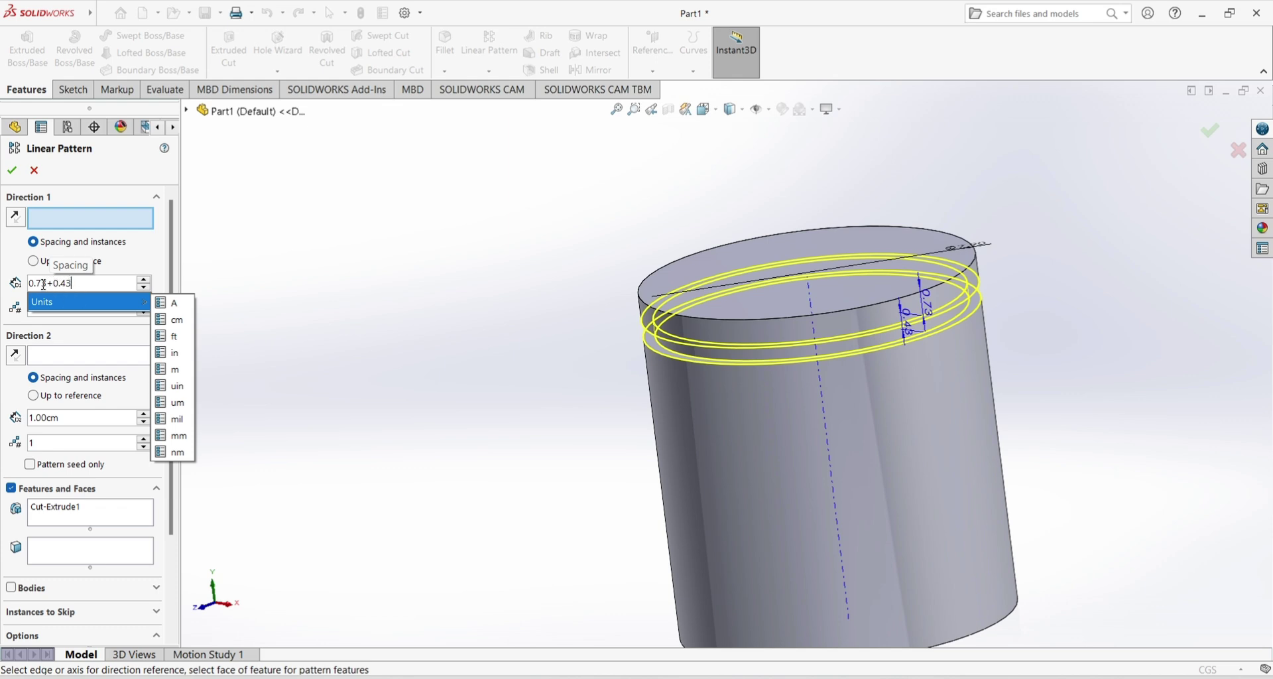
key(Return)
text(3)
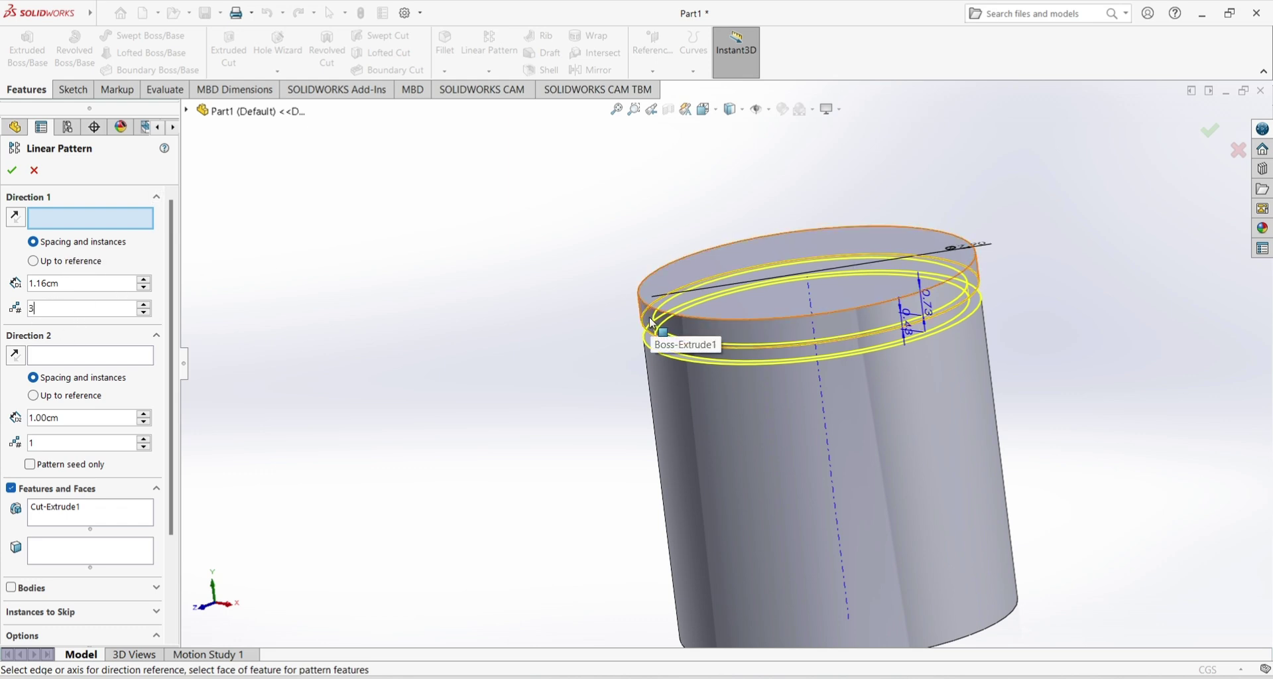
click(686, 353)
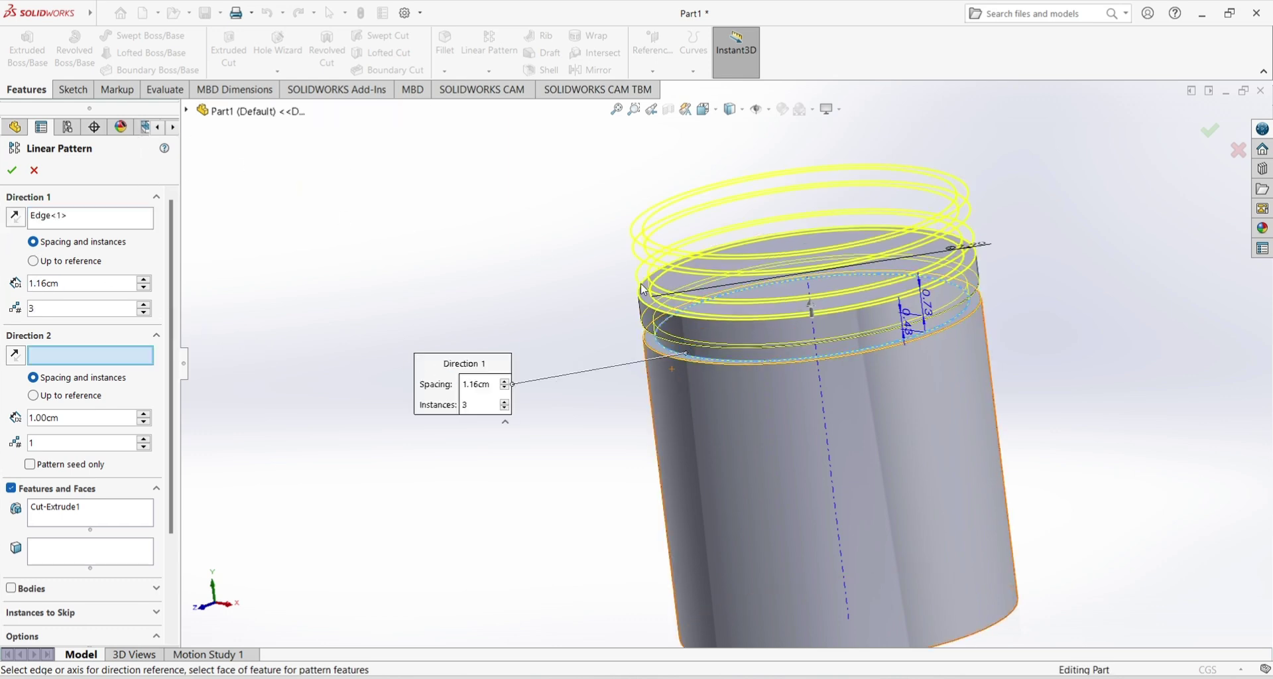
click(14, 221)
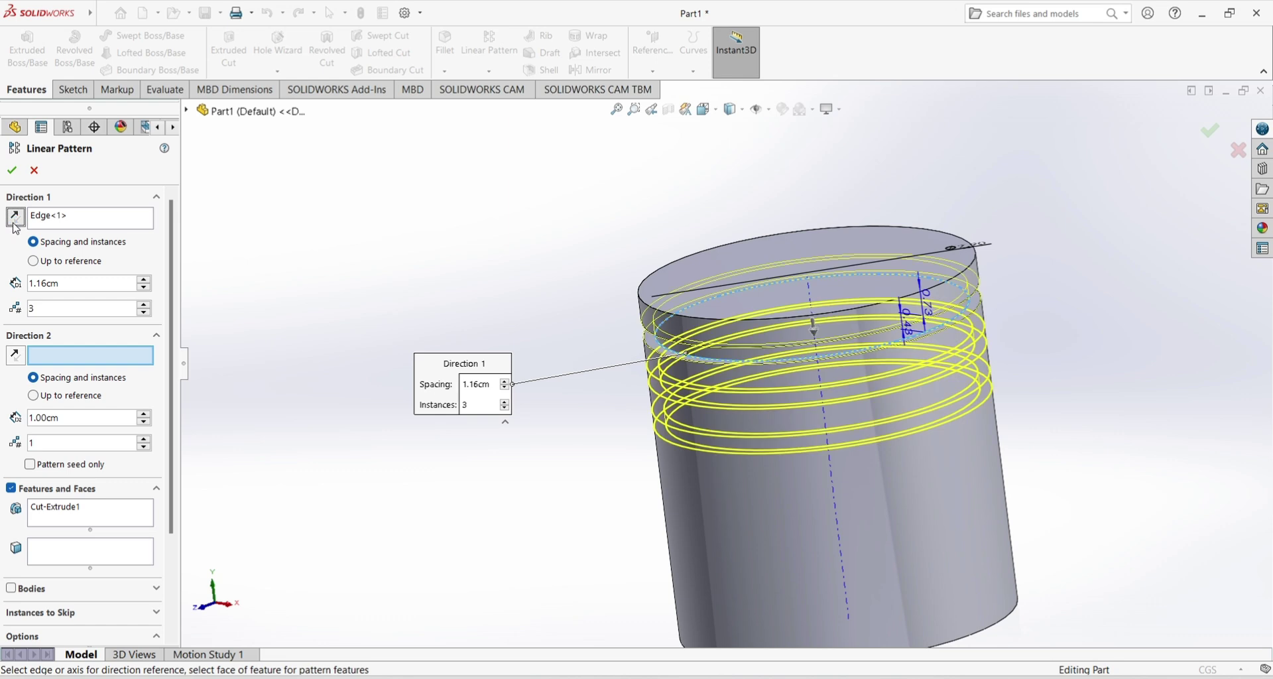
click(13, 171)
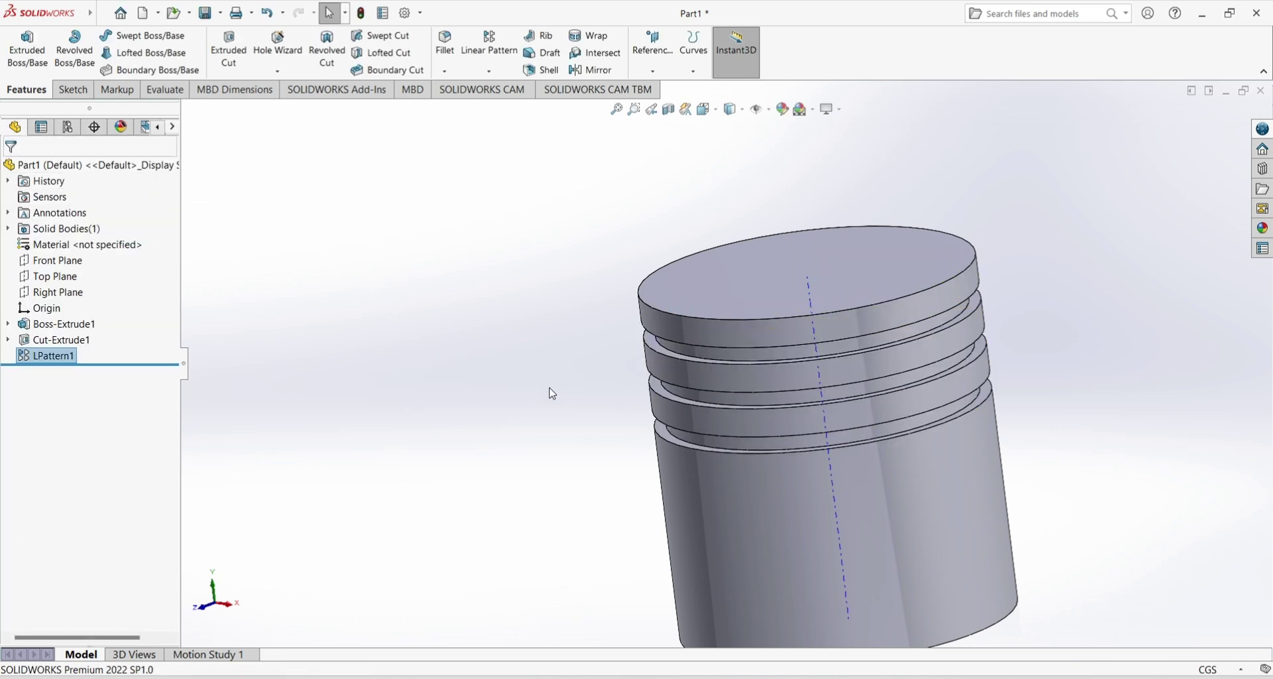
middle_drag(552, 394, 529, 352)
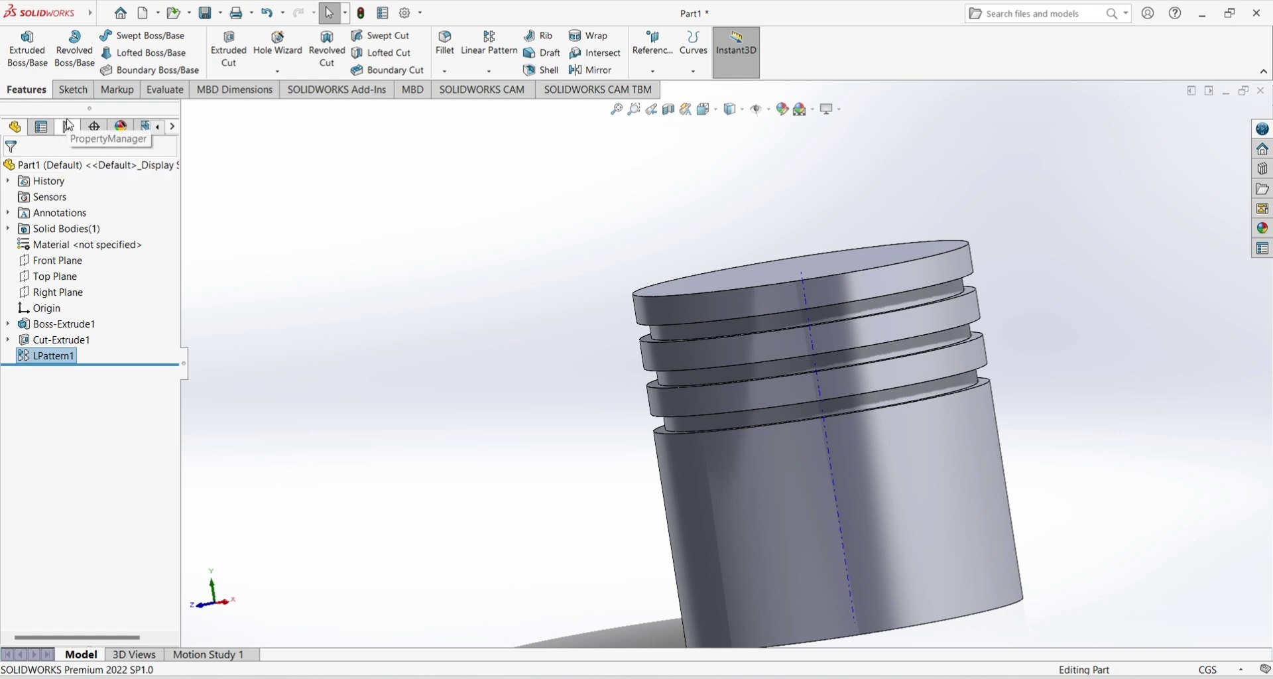
- Sketch a circle centred on the origin on the cylinder's bottom face
middle_drag(491, 442, 491, 344)
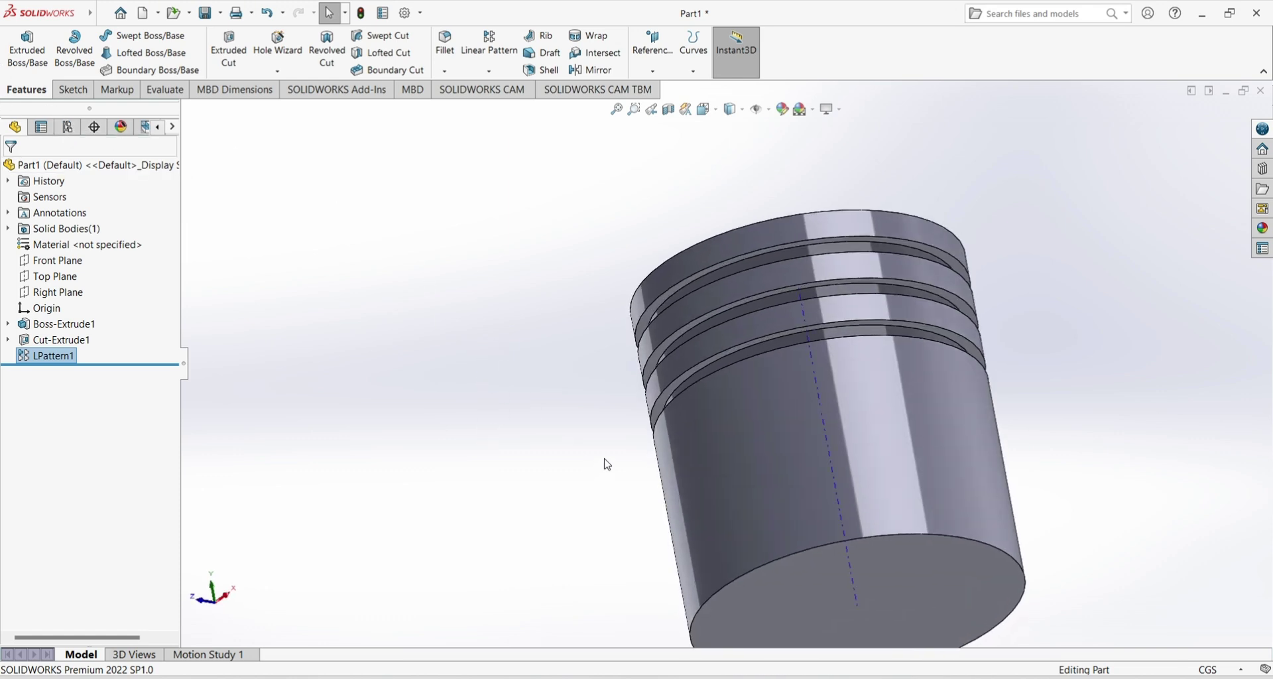
click(809, 610)
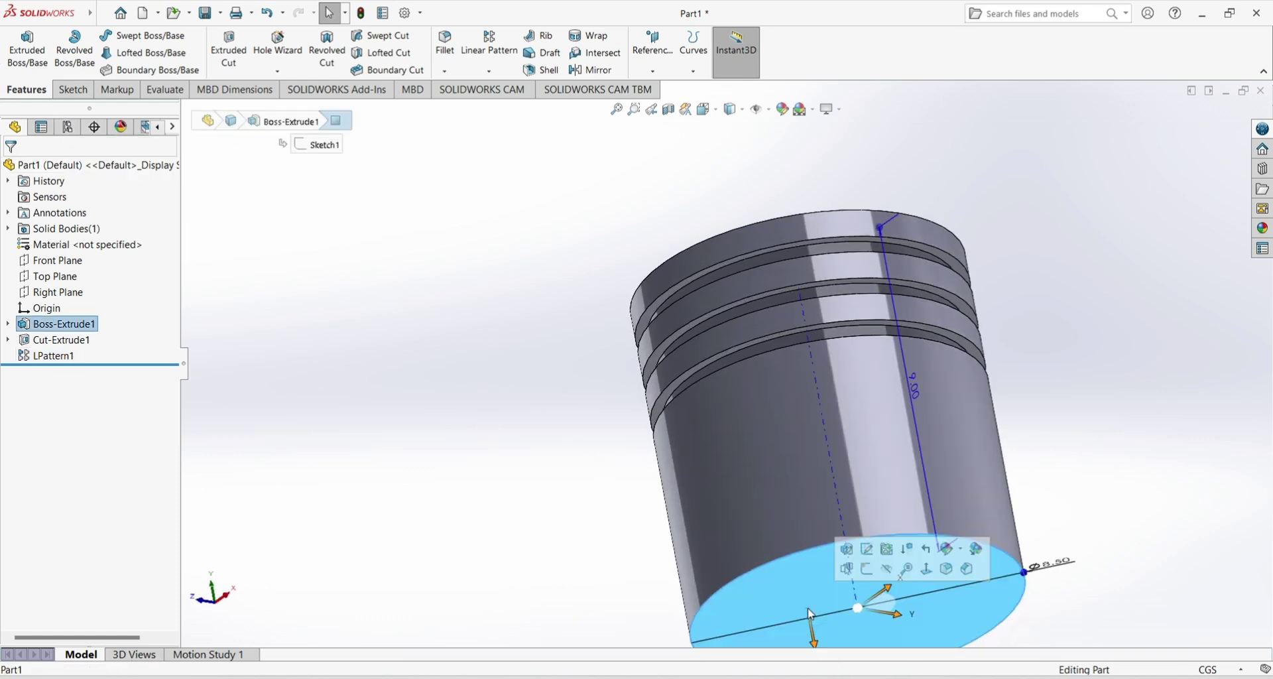
click(866, 569)
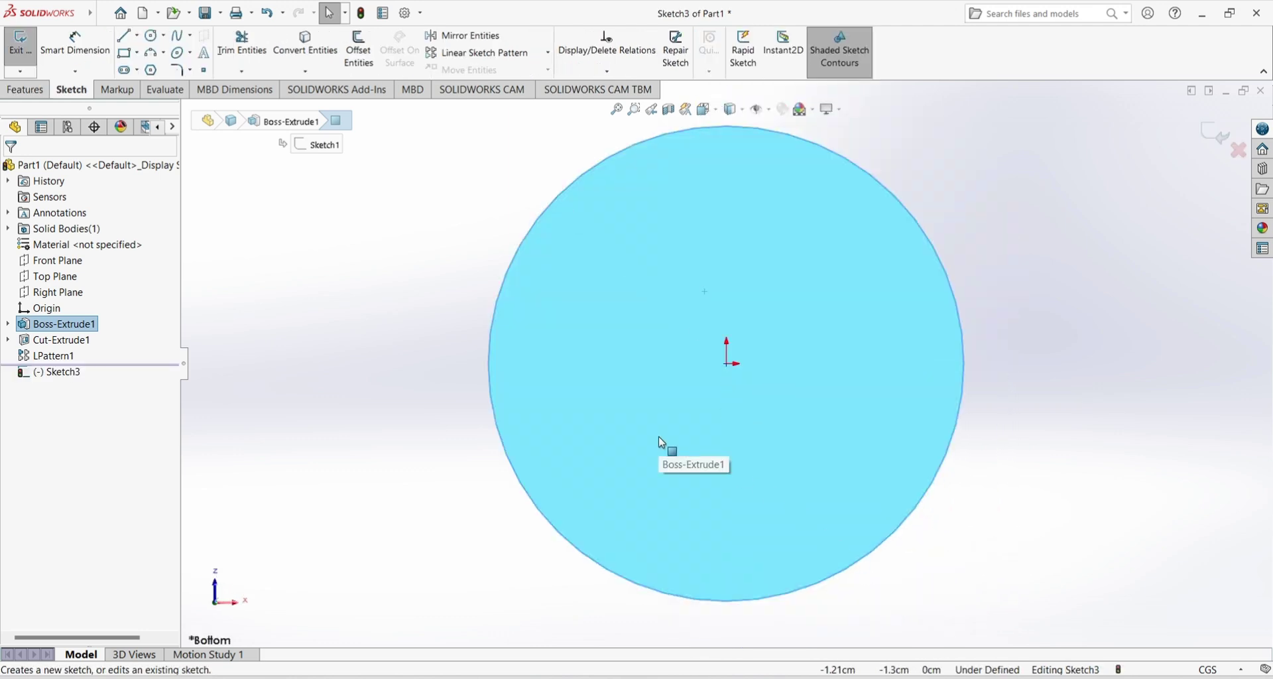
mouse_move(130, 14)
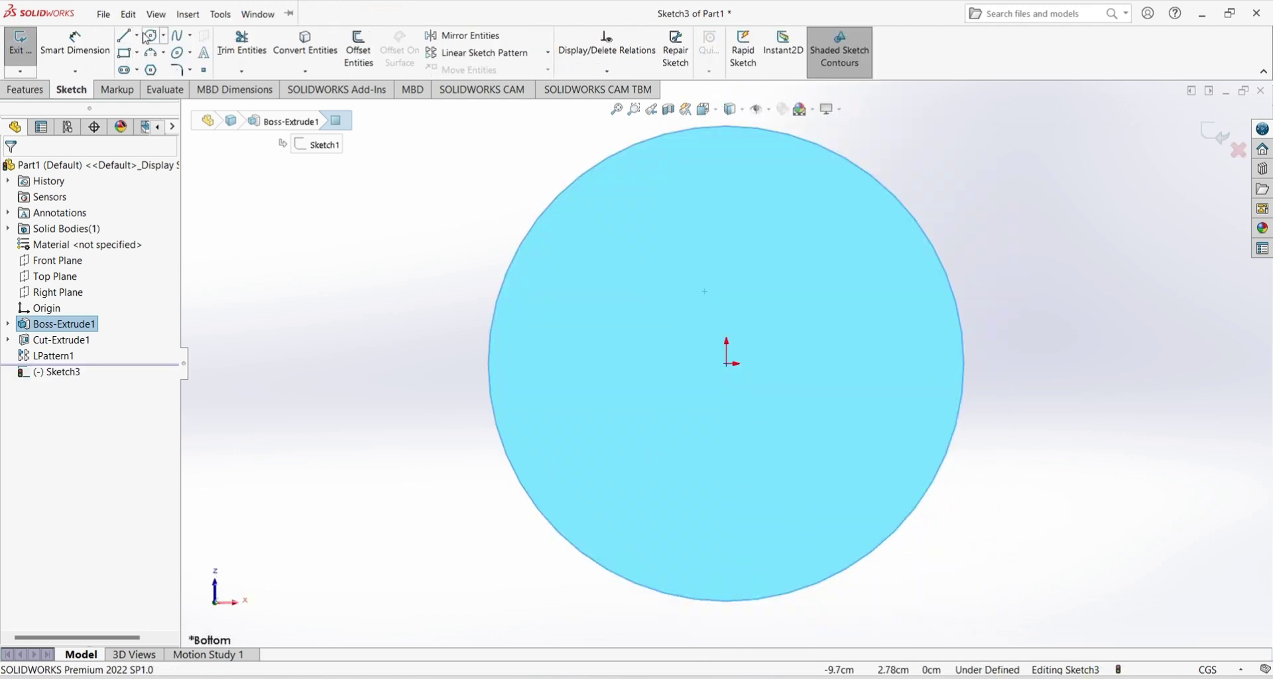
click(149, 35)
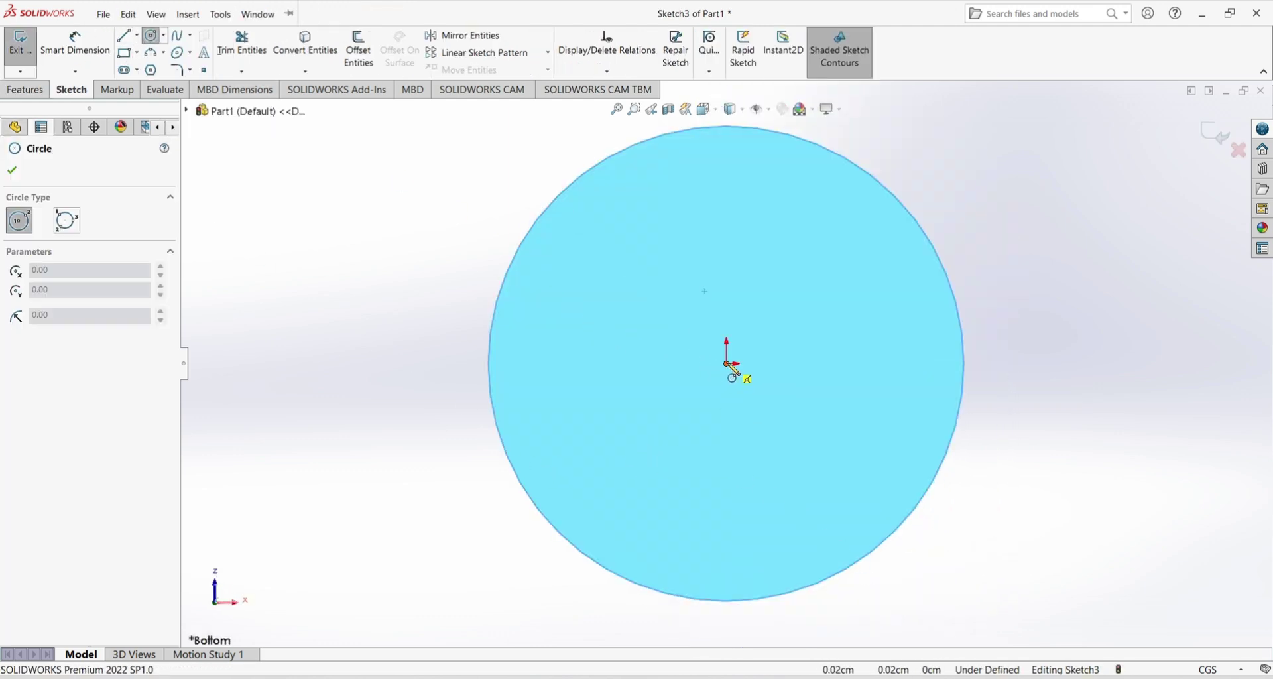
click(727, 363)
click(632, 542)
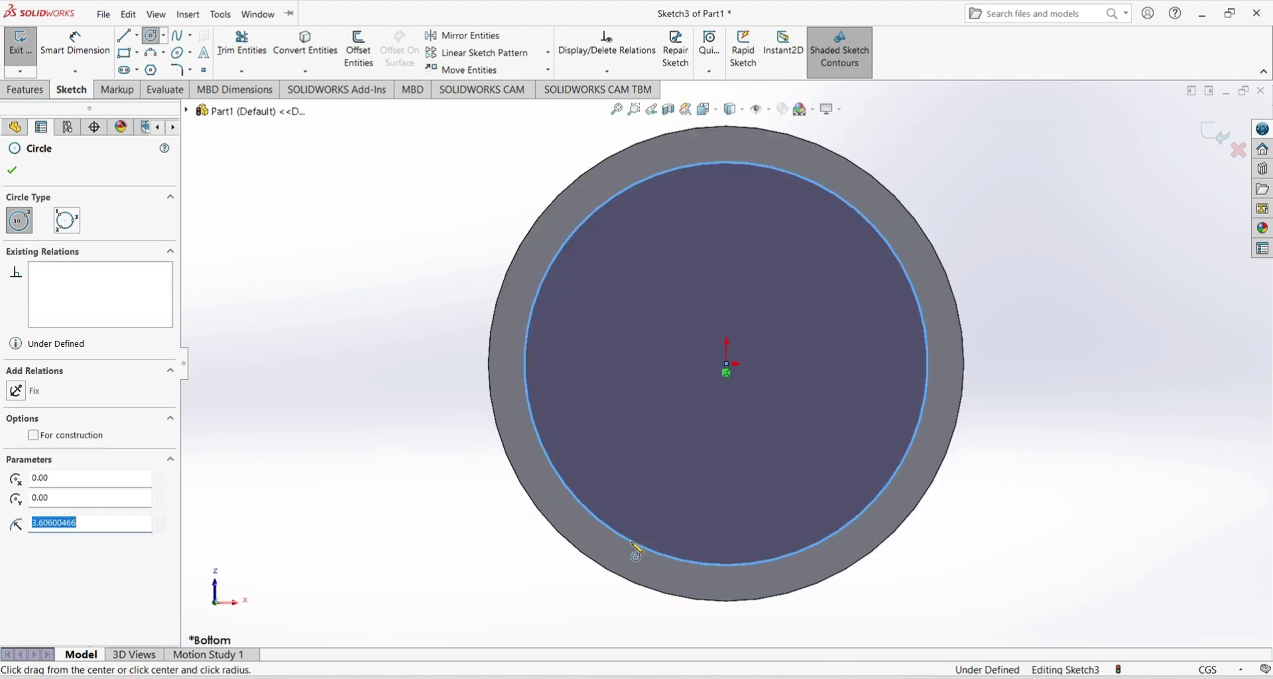
- Try a 7.6 cm circle-to-edge dimension, then dismiss the warning and undo it
click(156, 14)
click(75, 43)
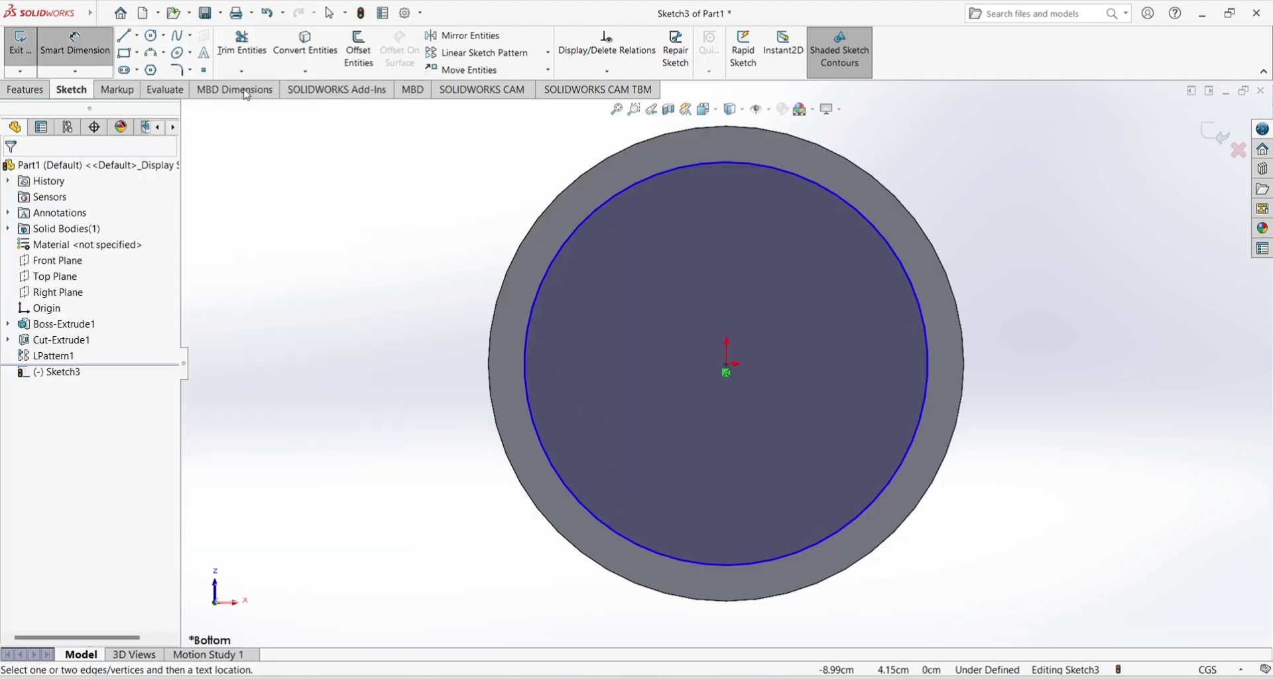
click(795, 173)
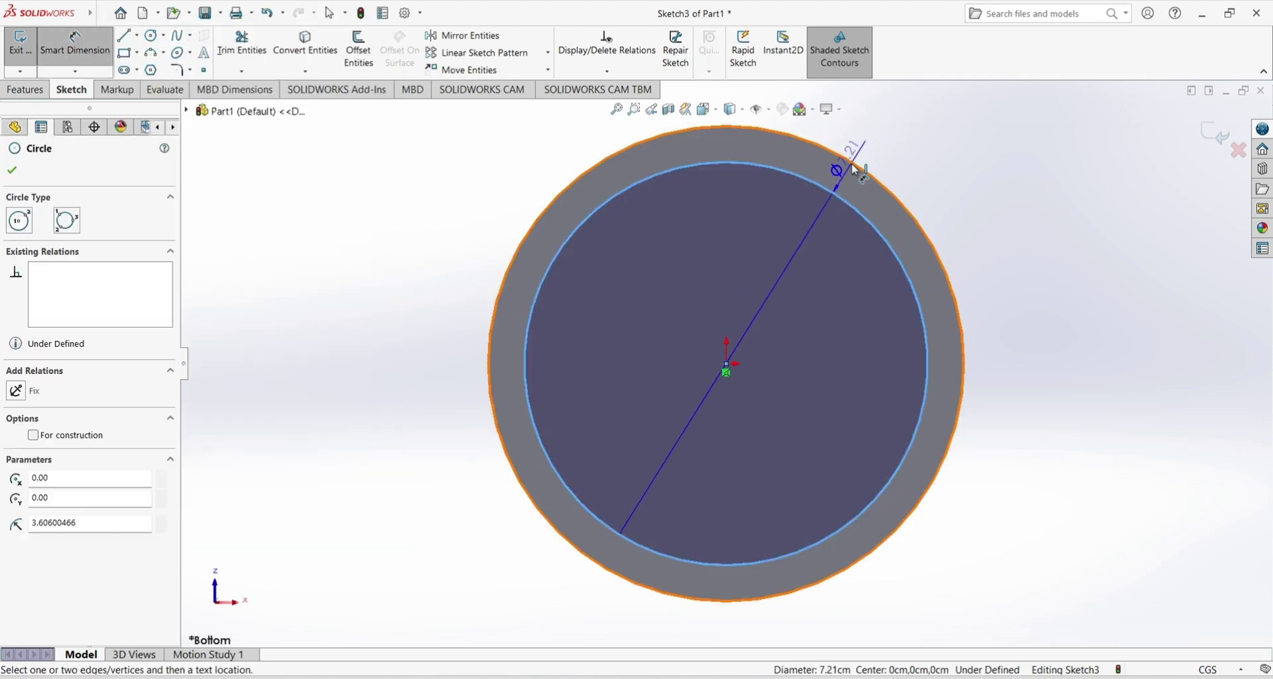
click(854, 170)
click(839, 192)
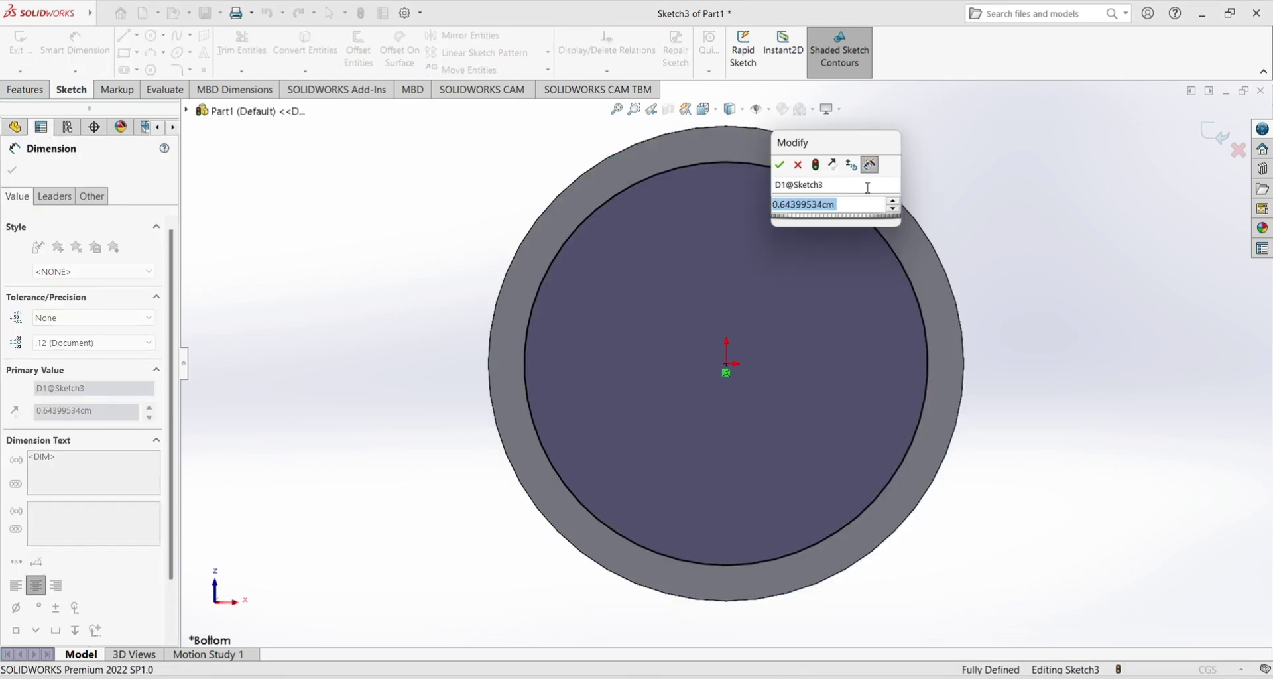
text(7.6)
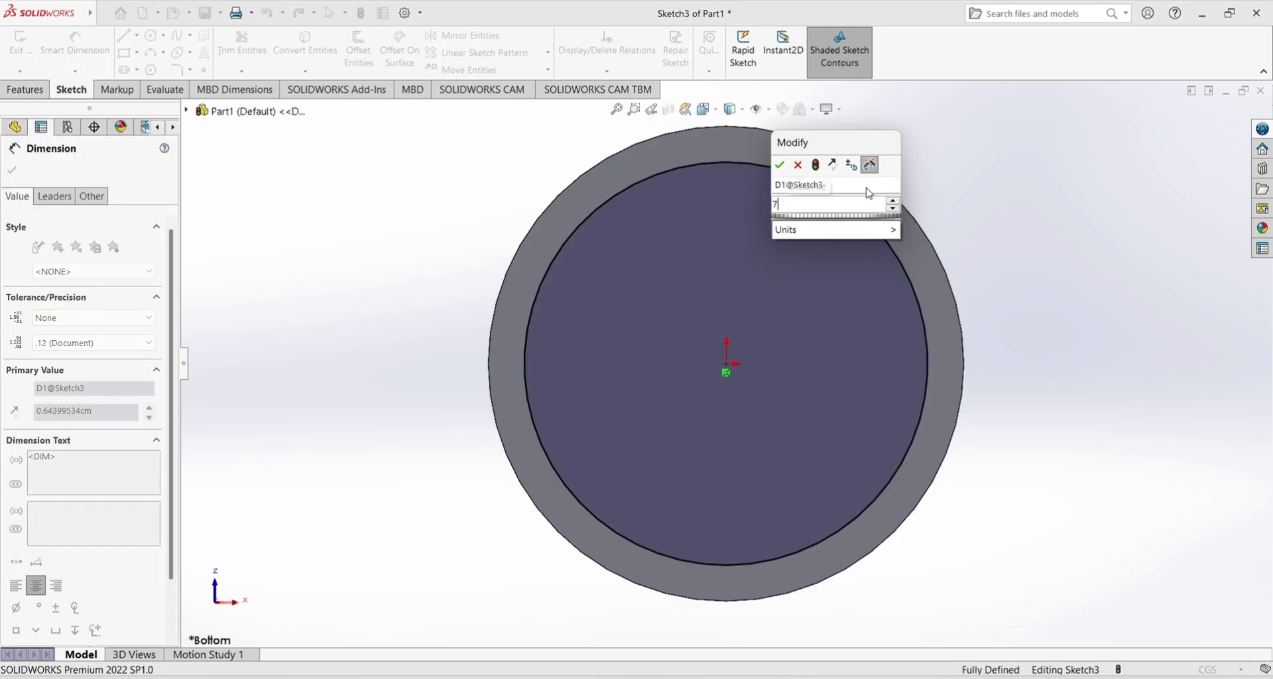
key(Return)
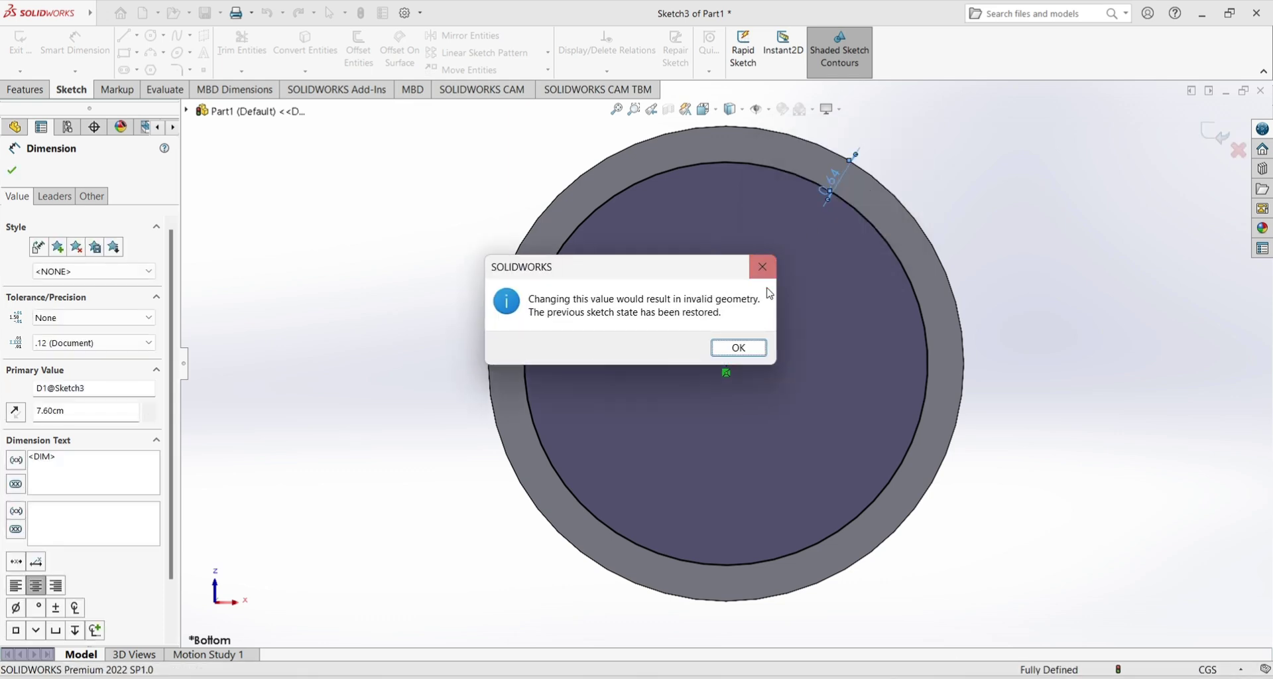
click(763, 267)
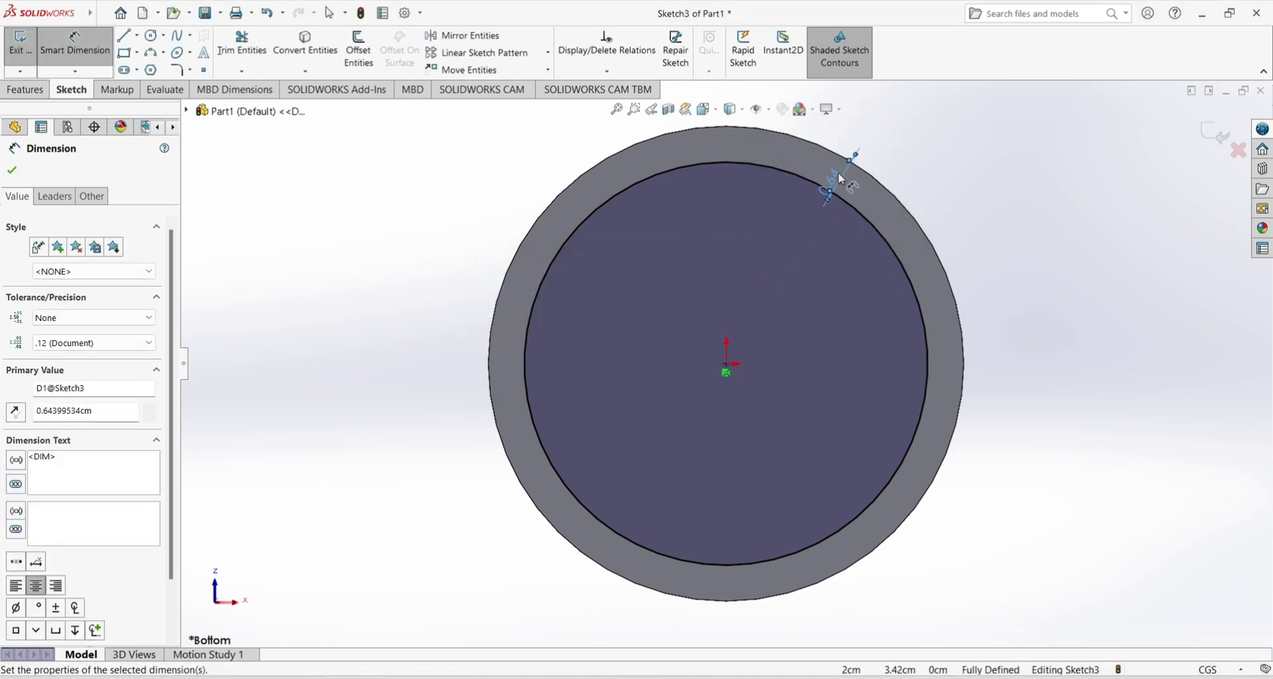
click(271, 20)
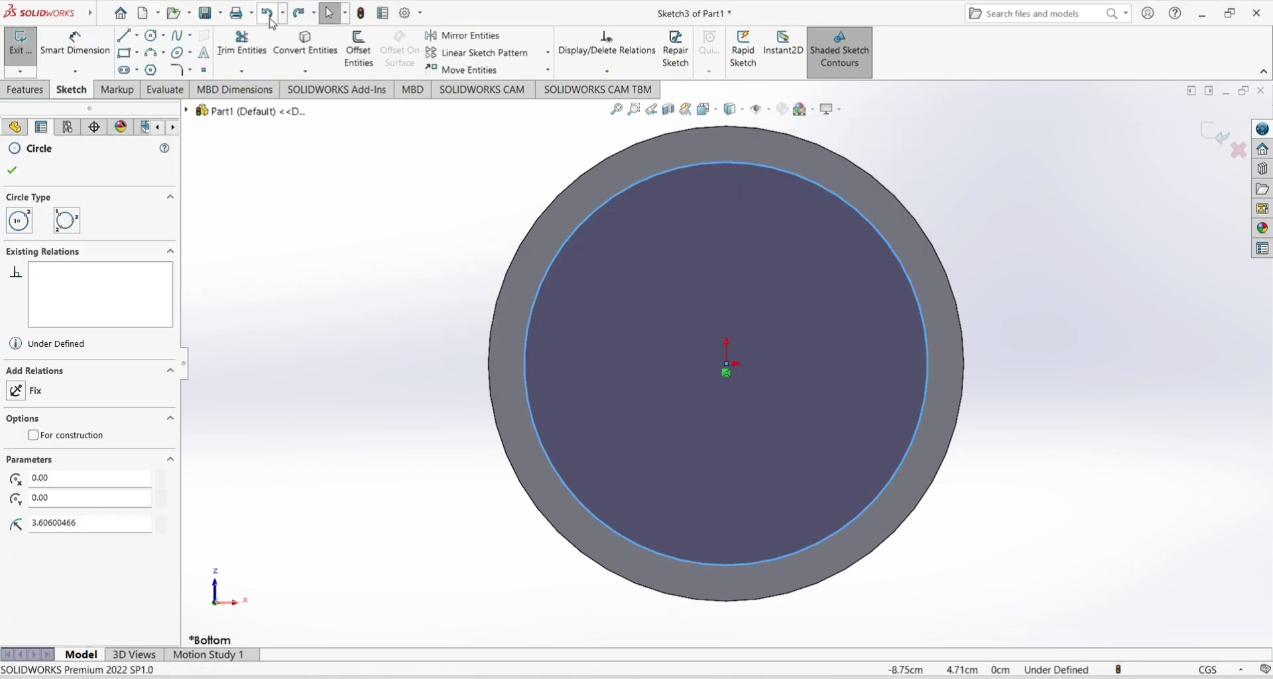
click(831, 212)
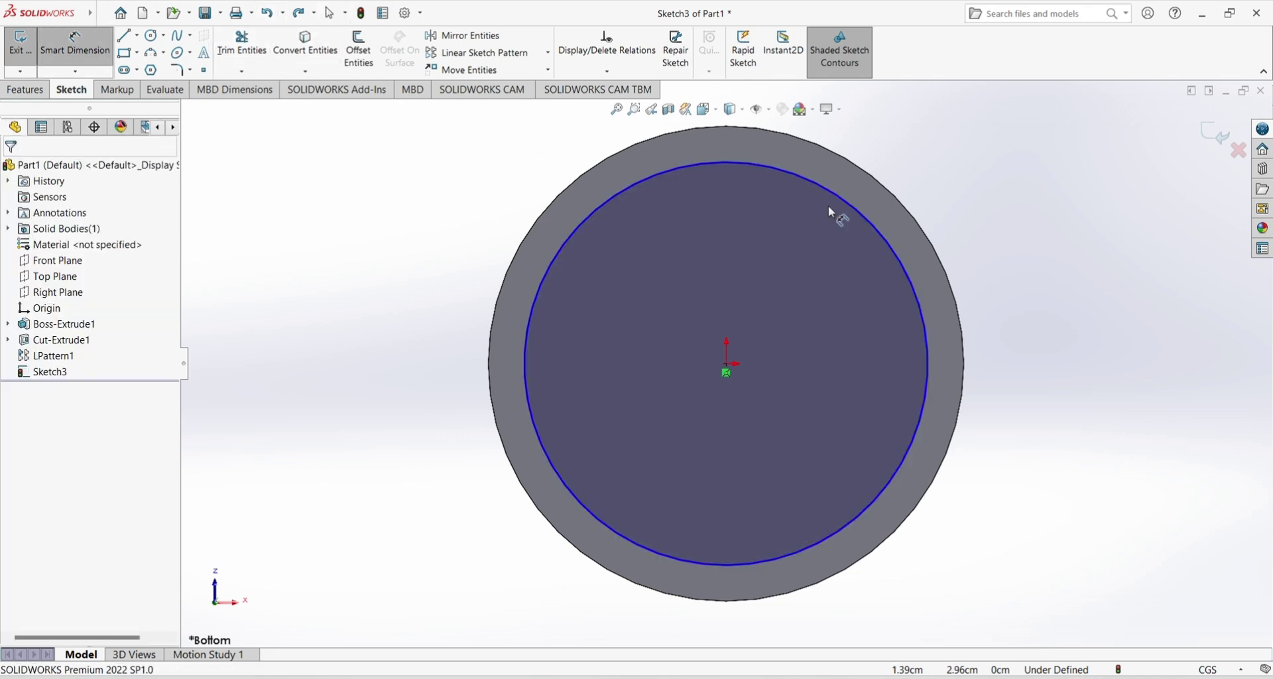
- Dimension the circle's diameter to 7.60 cm, fully defining the sketch
click(889, 247)
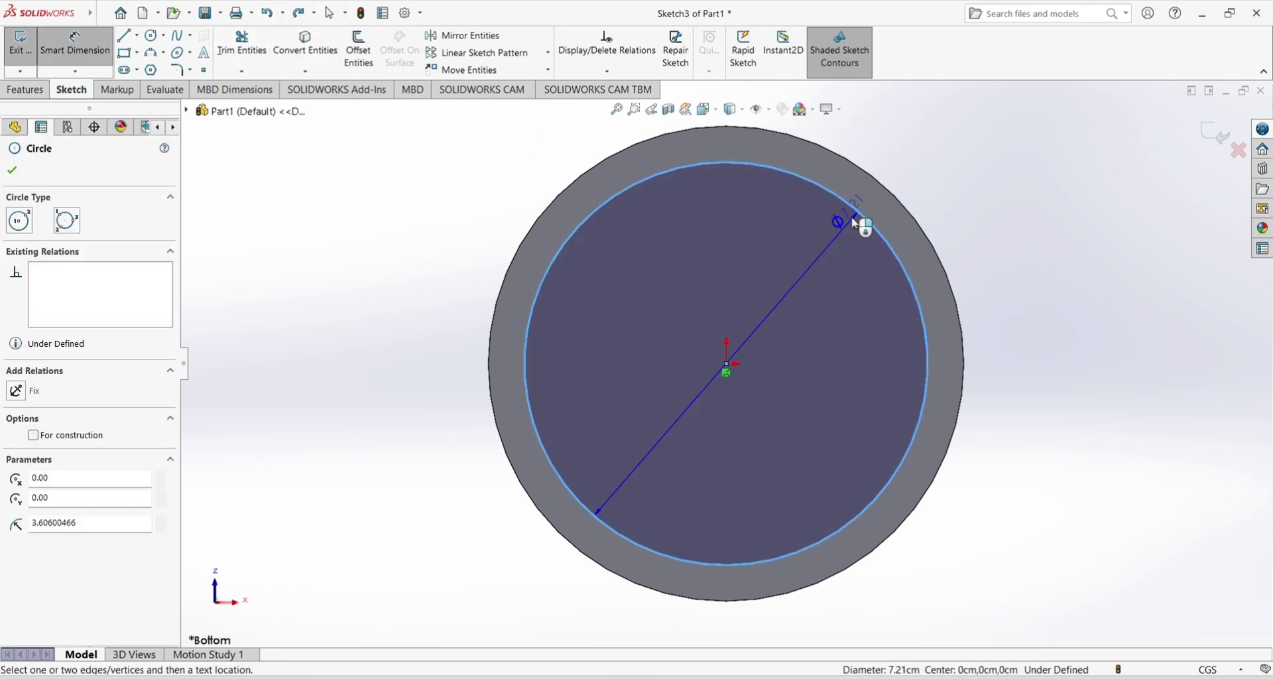
click(838, 235)
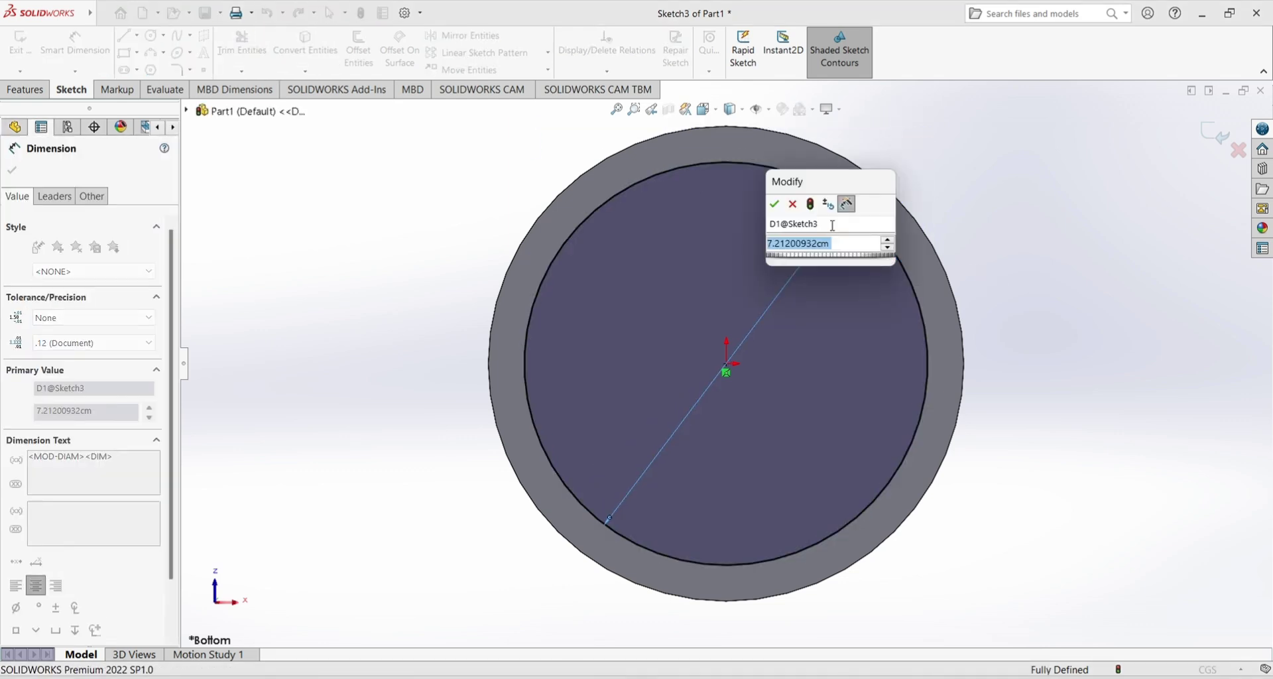
text(7.6)
key(Return)
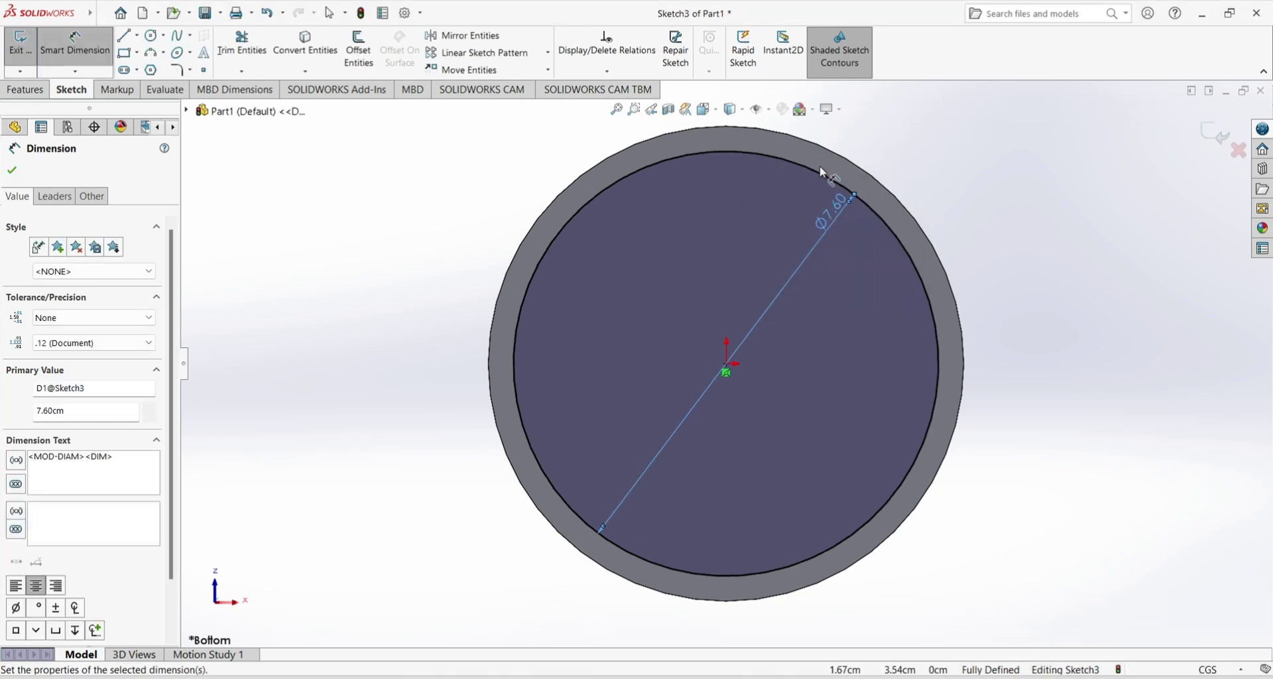
click(329, 13)
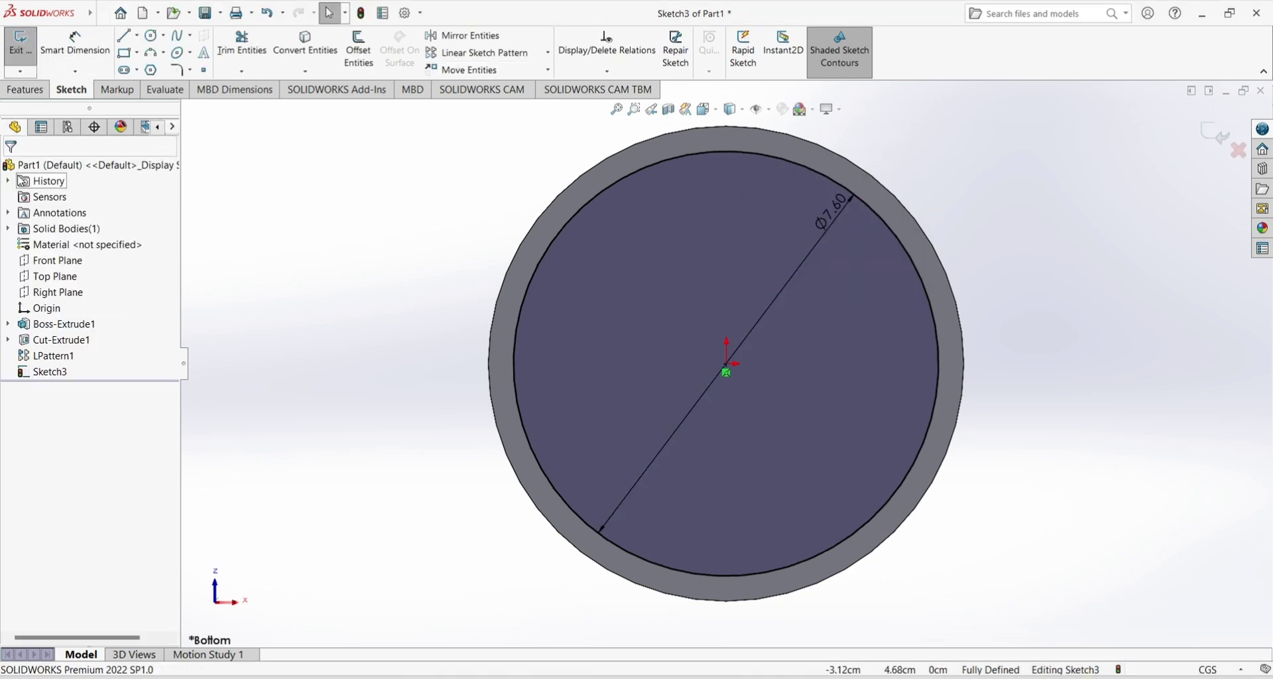
click(25, 90)
click(228, 50)
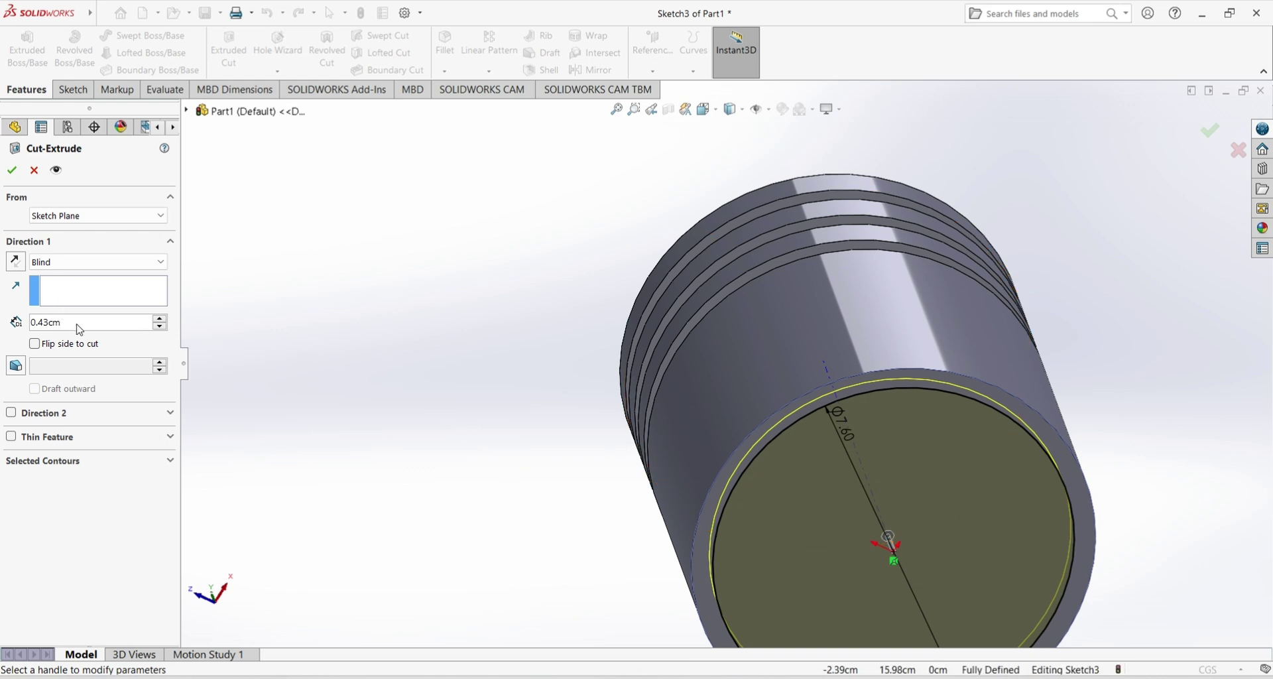
- Cut the Ø7.60 circle 8.5 cm deep from the bottom face to hollow the piston
drag(66, 323, 31, 323)
key(BackSpace)
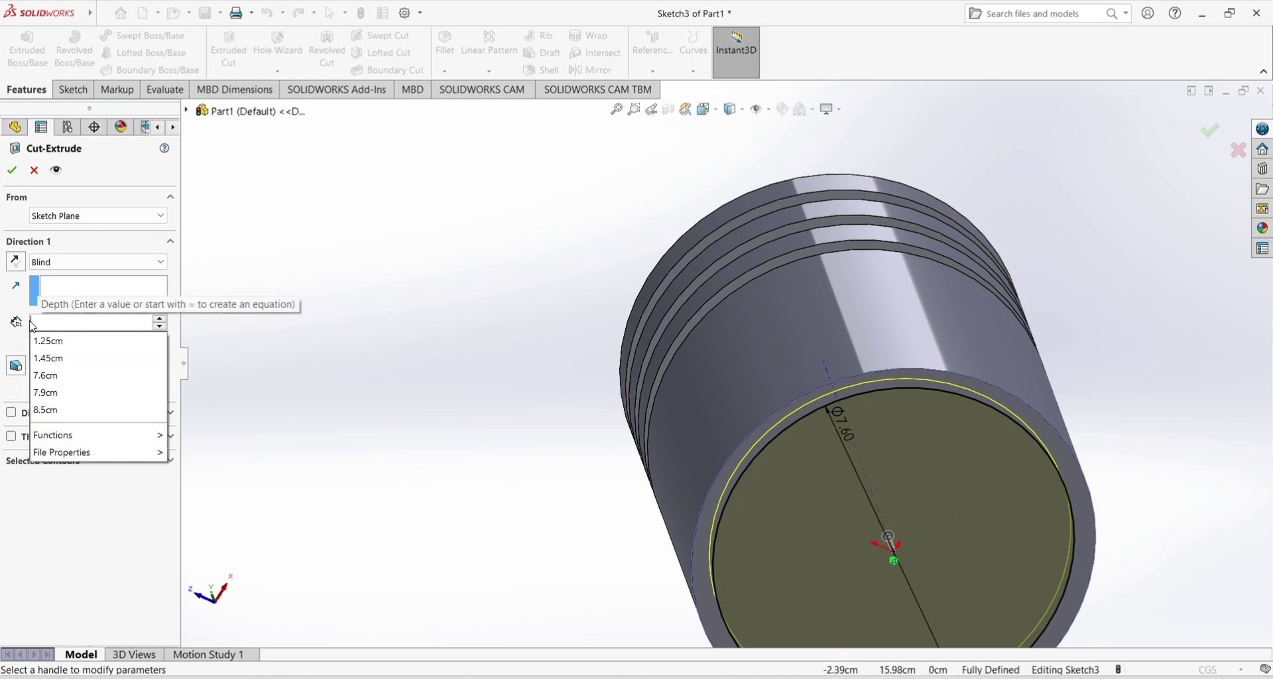
text(8.5)
key(Return)
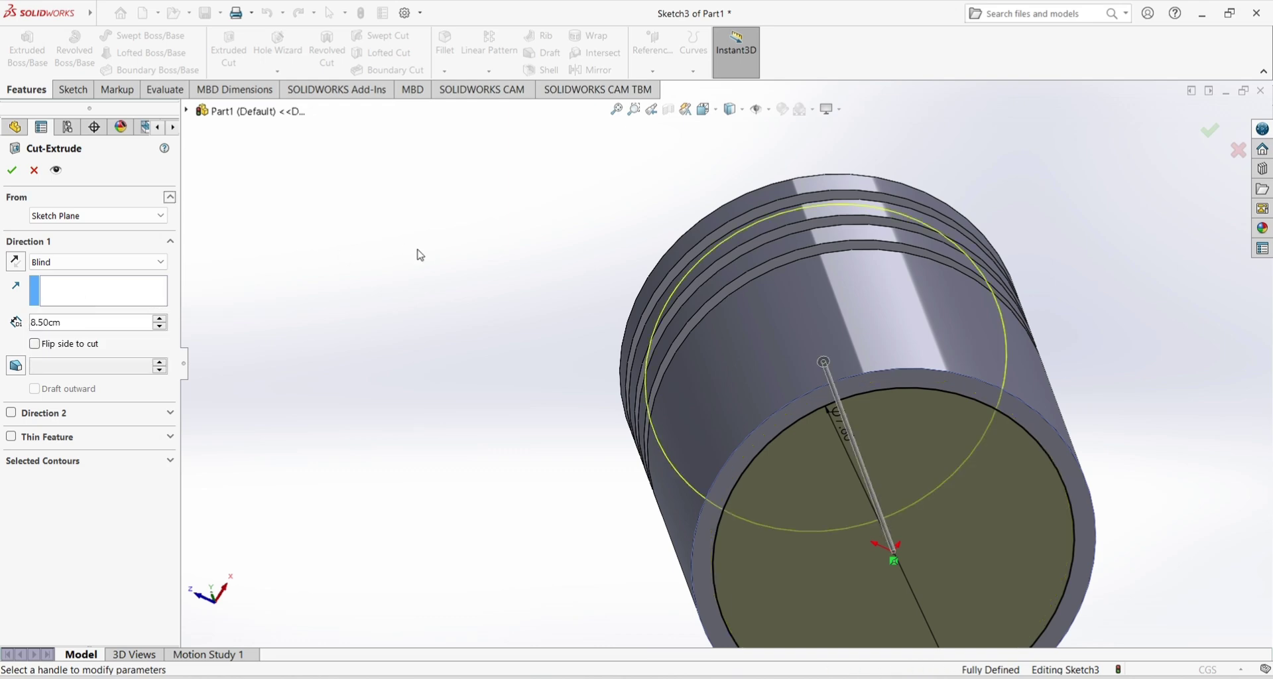
mouse_move(437, 296)
middle_down()
mouse_move(387, 509)
mouse_move(372, 471)
mouse_move(398, 332)
middle_up()
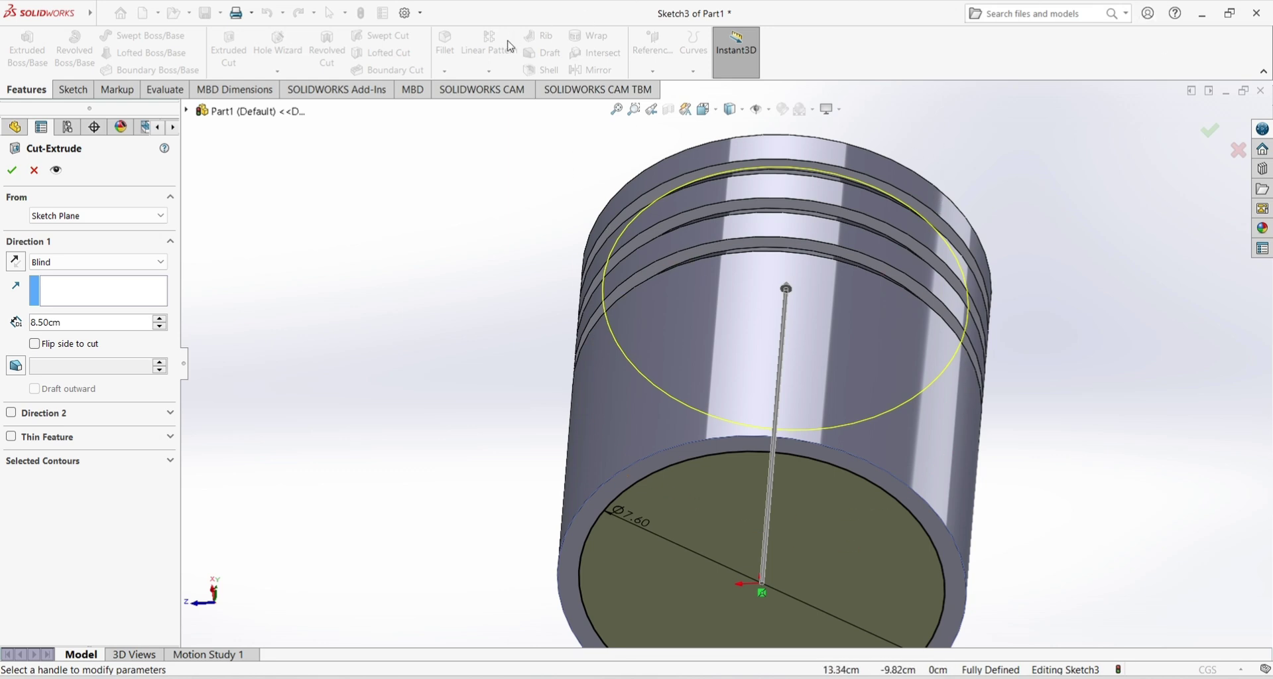
drag(631, 173, 433, 207)
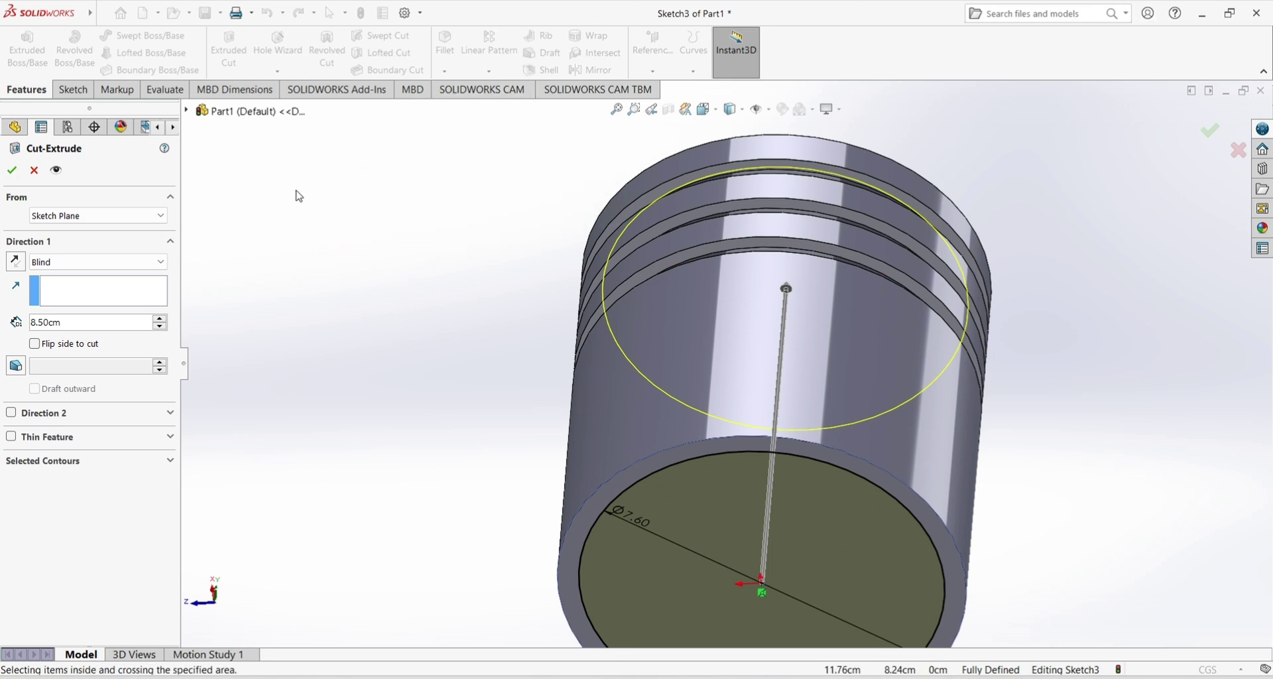
click(12, 178)
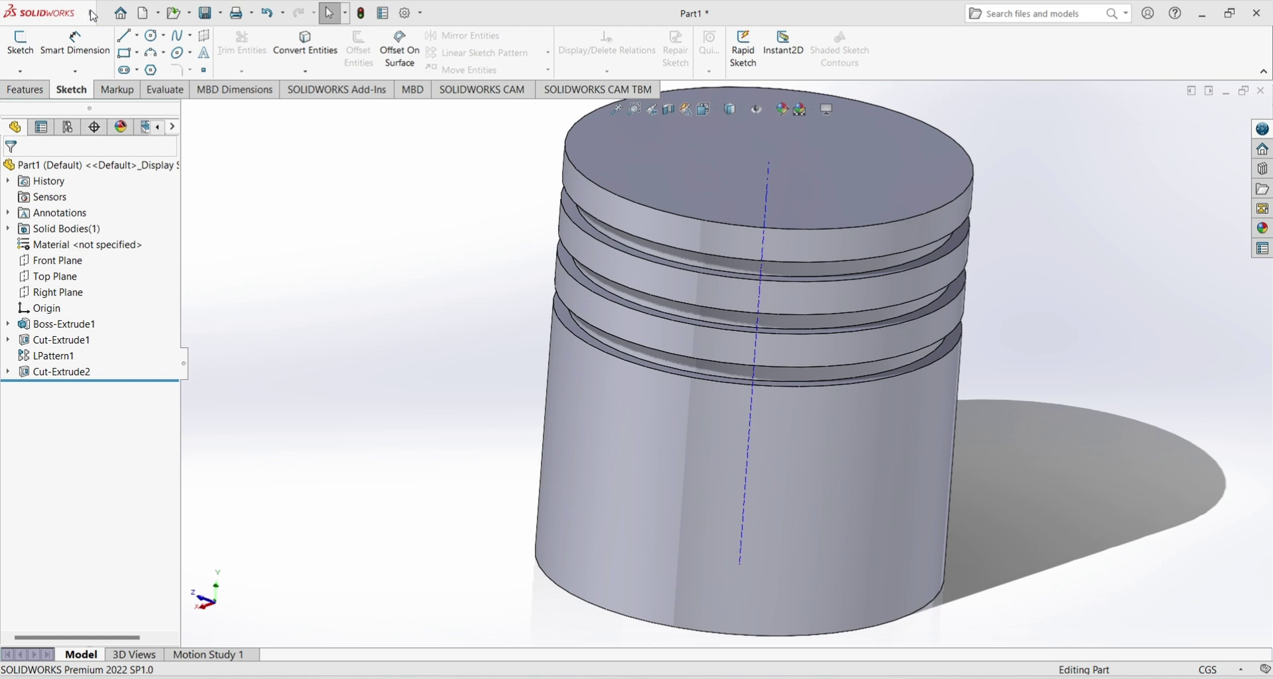
- Add a 0.5 cm high dome to the piston's top face via Insert > Features > Dome
click(128, 14)
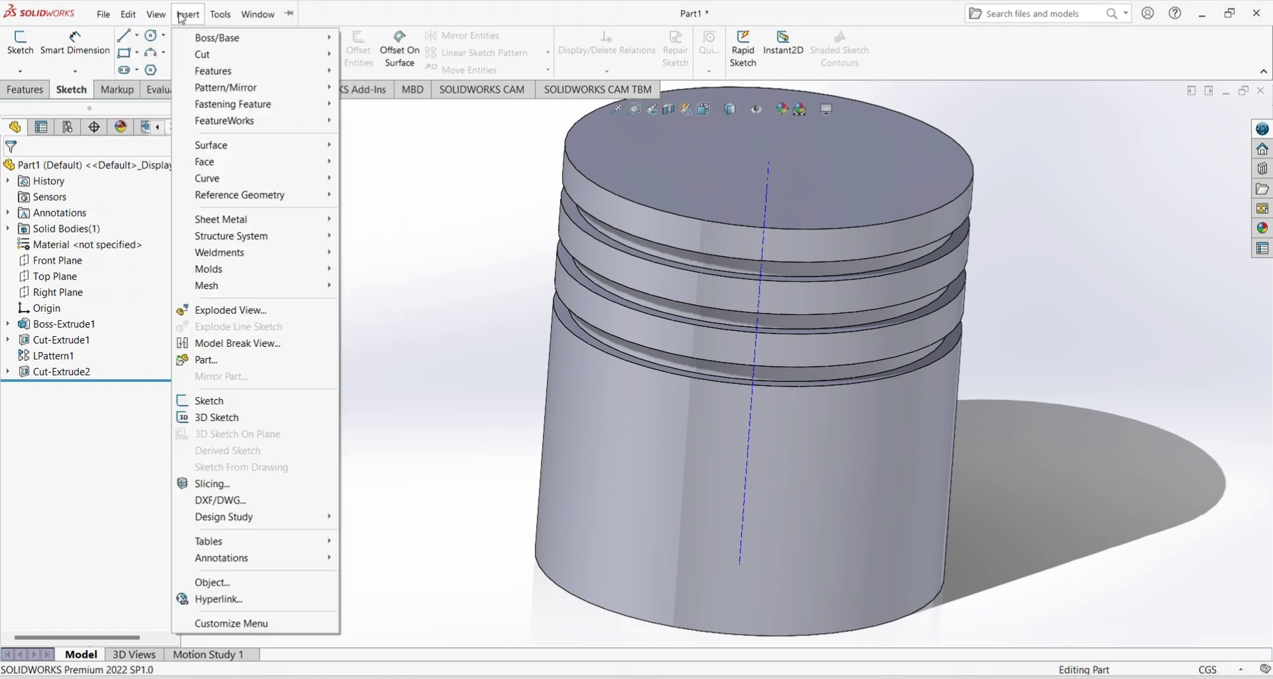
mouse_move(213, 70)
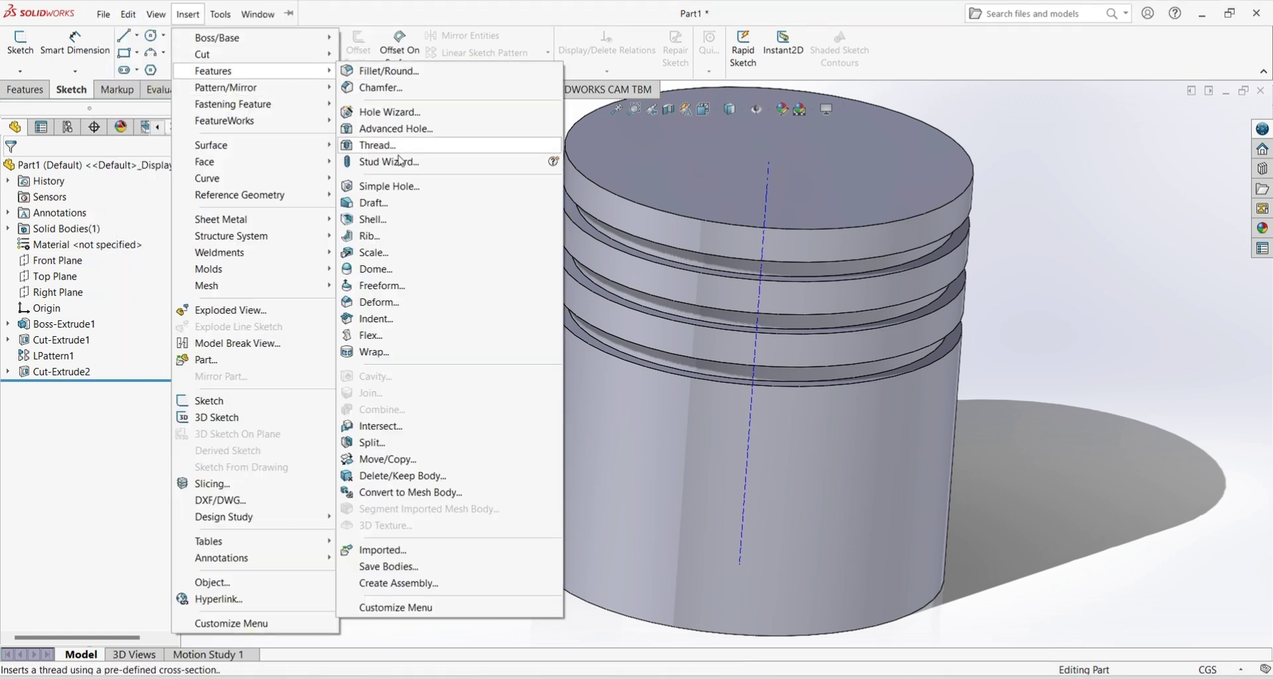
click(415, 272)
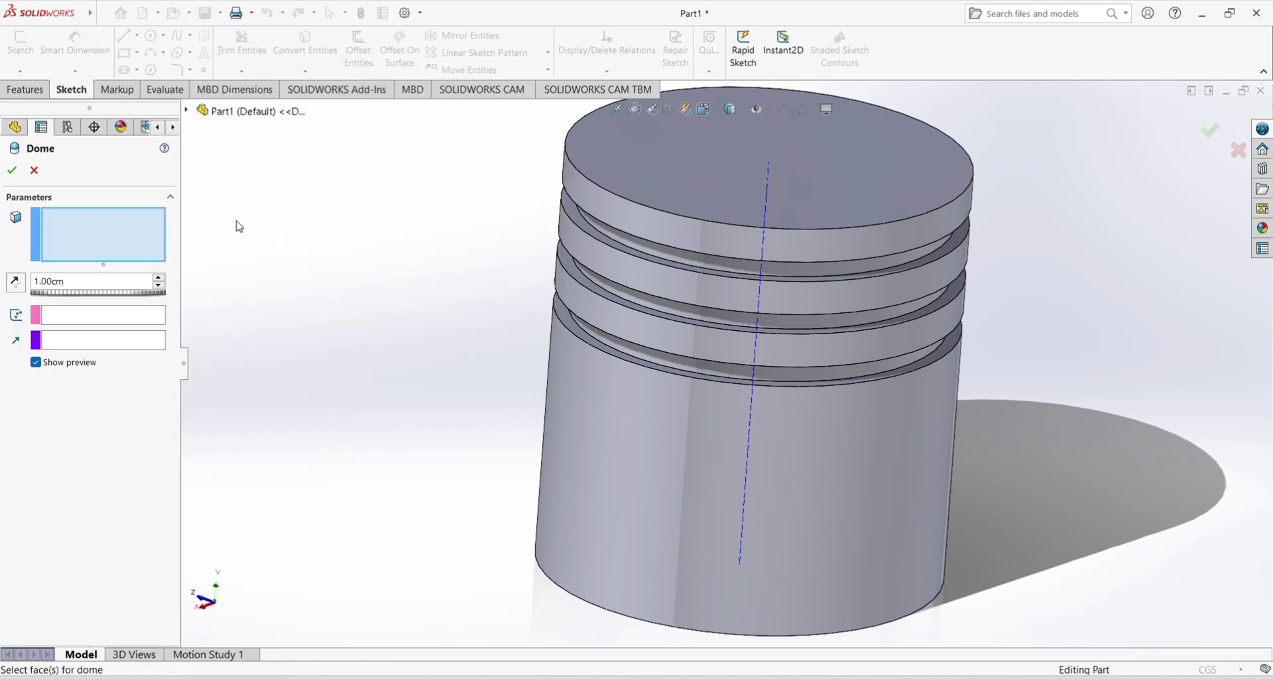
click(650, 170)
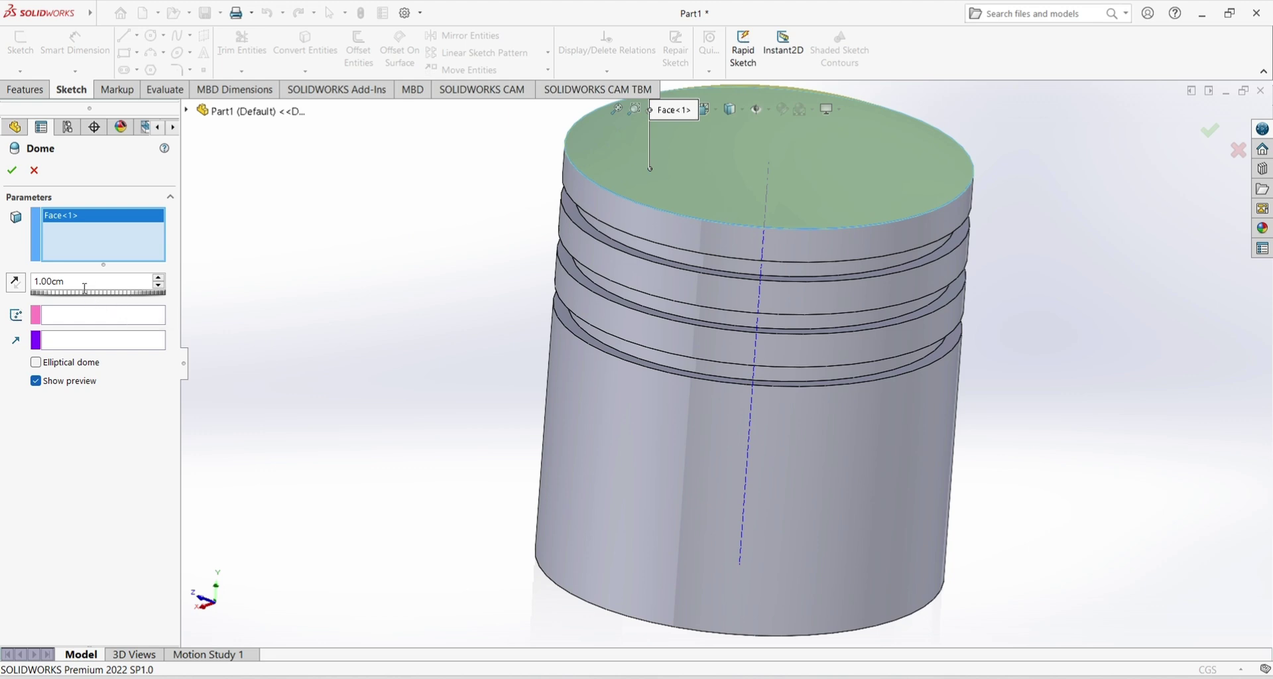
drag(75, 283, 15, 290)
text(0.)
text(5)
key(Return)
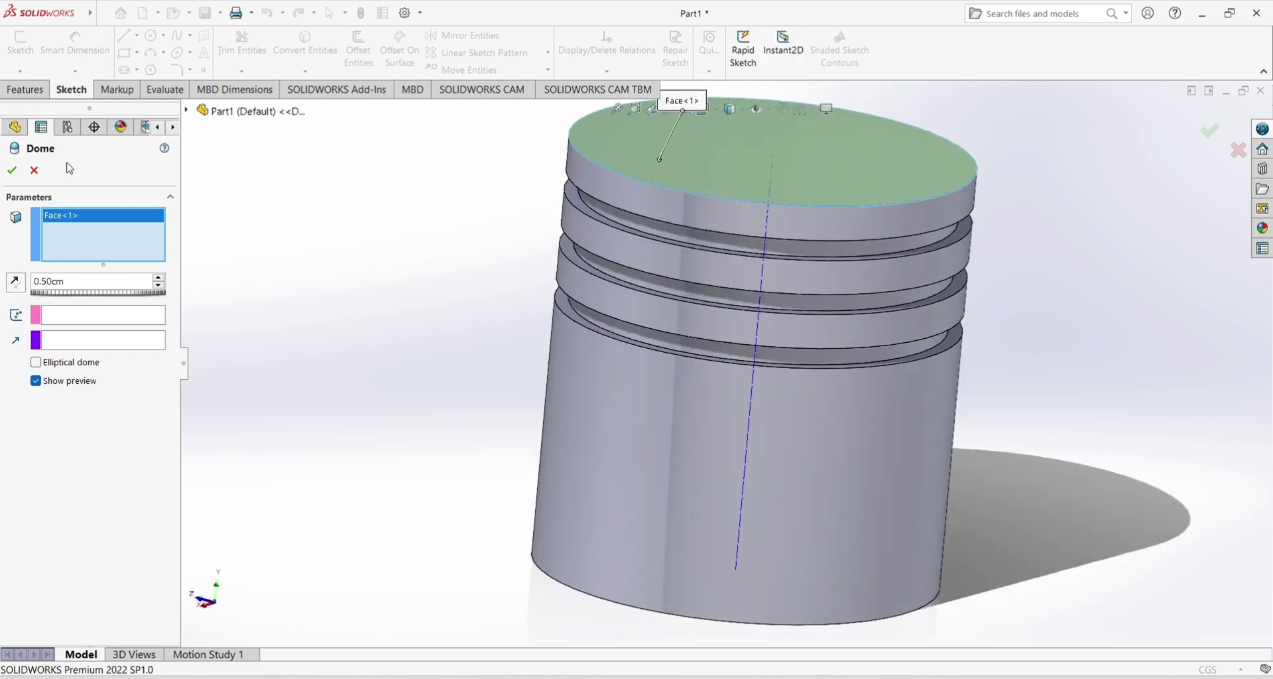
click(12, 171)
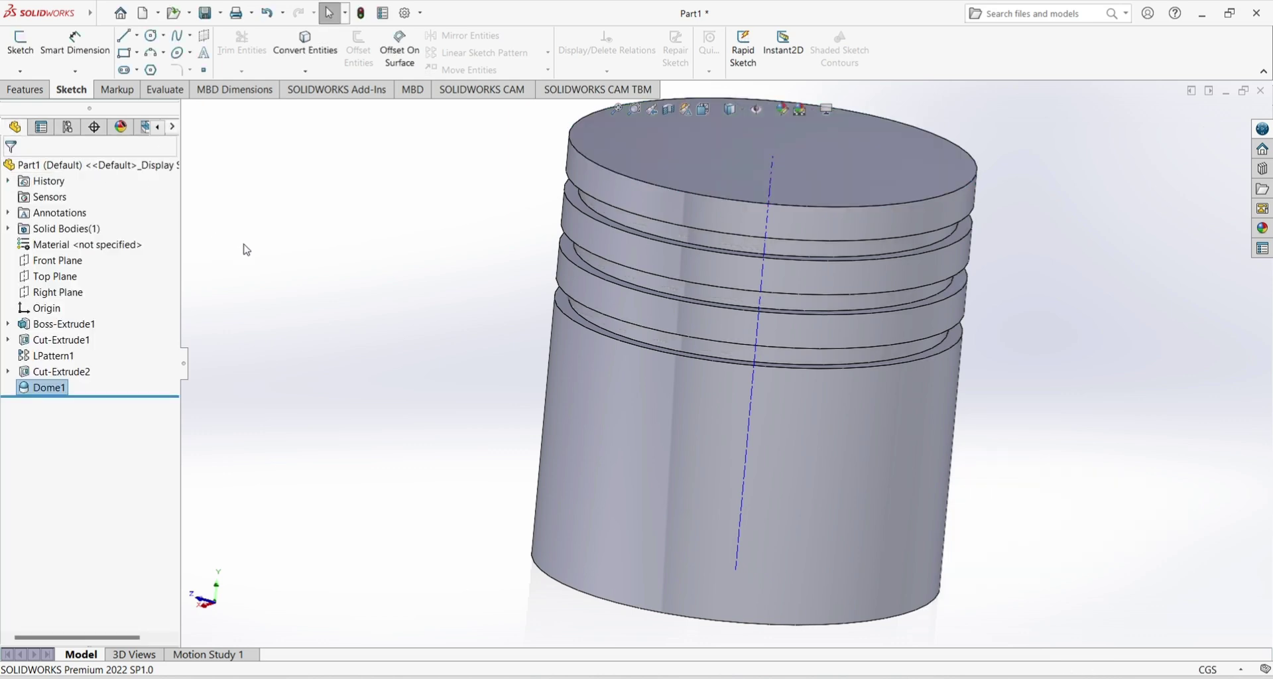
middle_drag(245, 250, 219, 239)
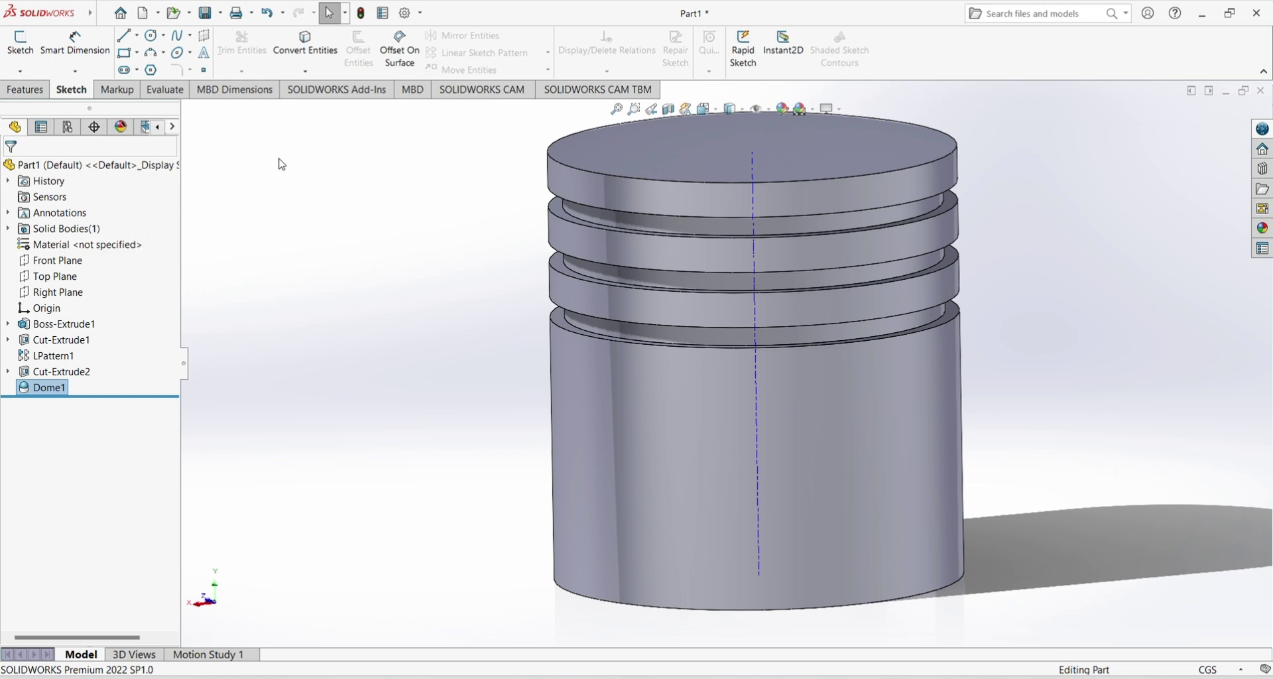
- Turn off View Temporary Axes to hide the central axis line
click(758, 108)
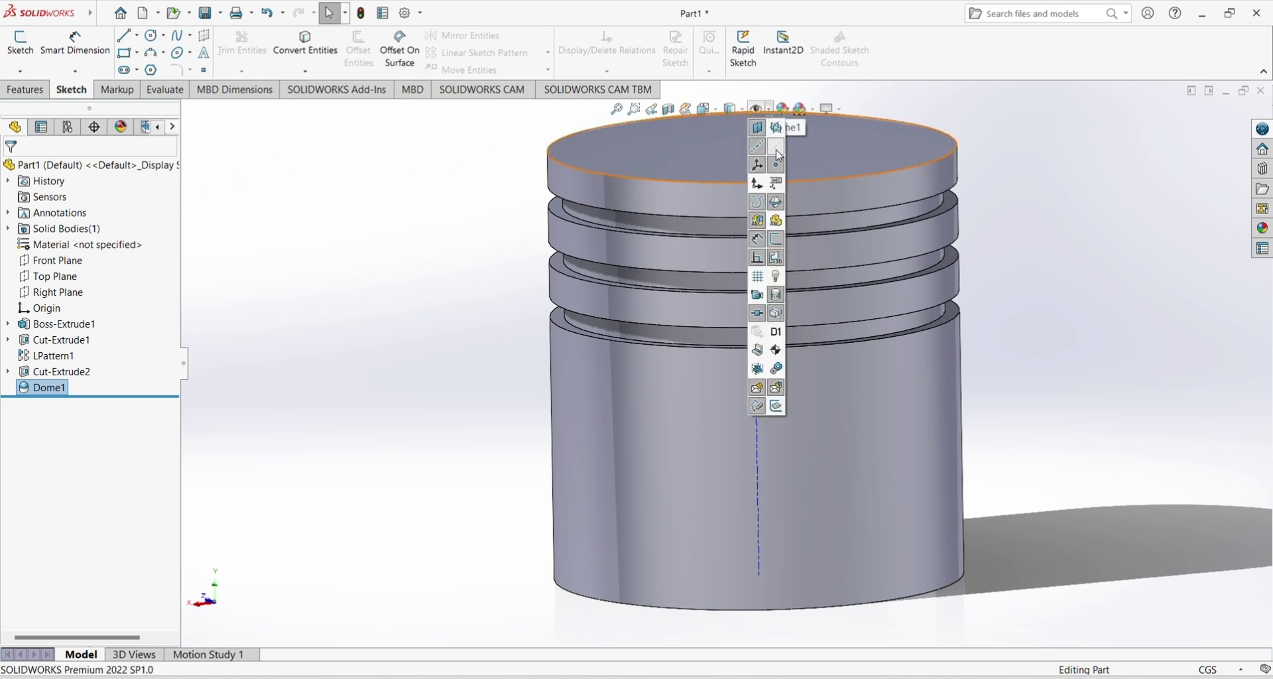
click(777, 148)
click(466, 258)
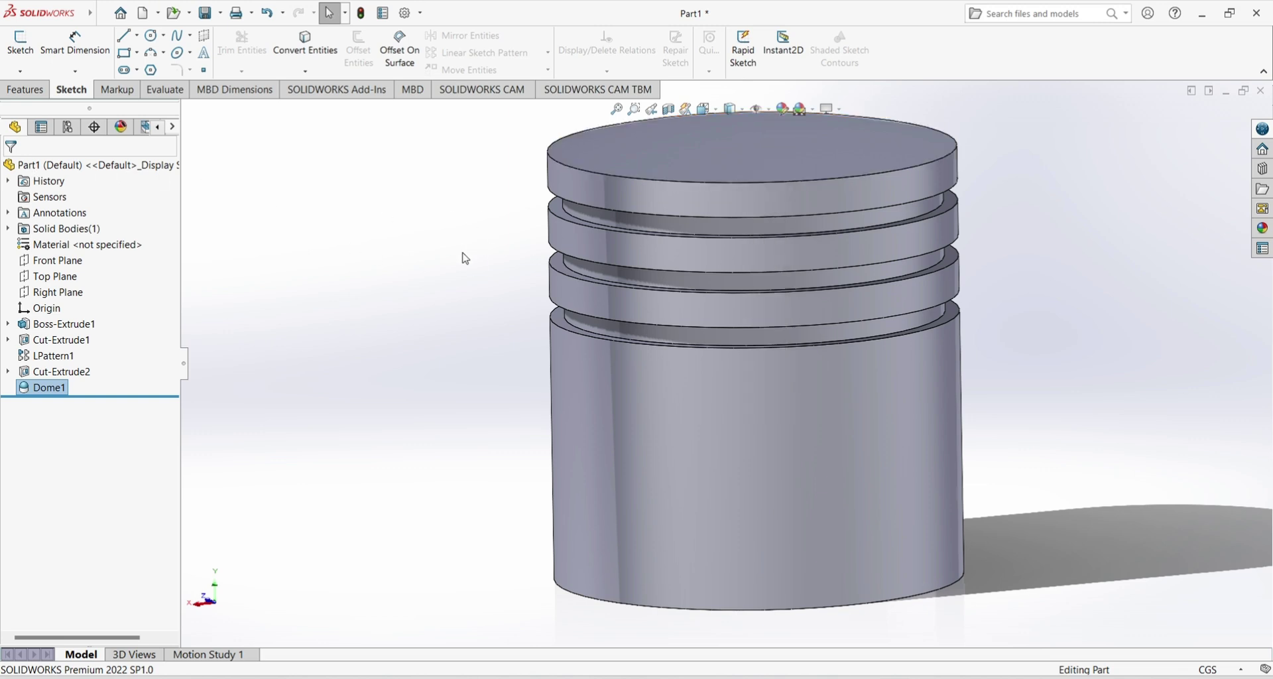
- Start a sketch on the Front Plane and draw a circle on the skirt above the origin
click(78, 266)
click(89, 246)
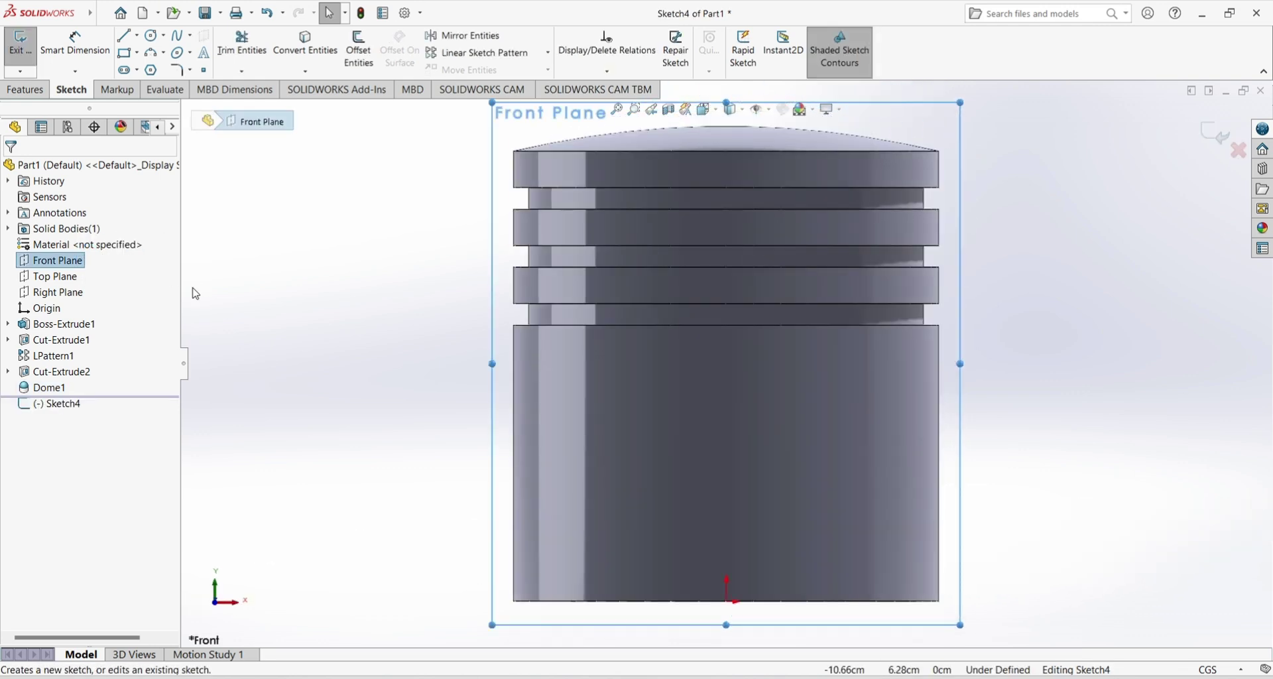
click(151, 35)
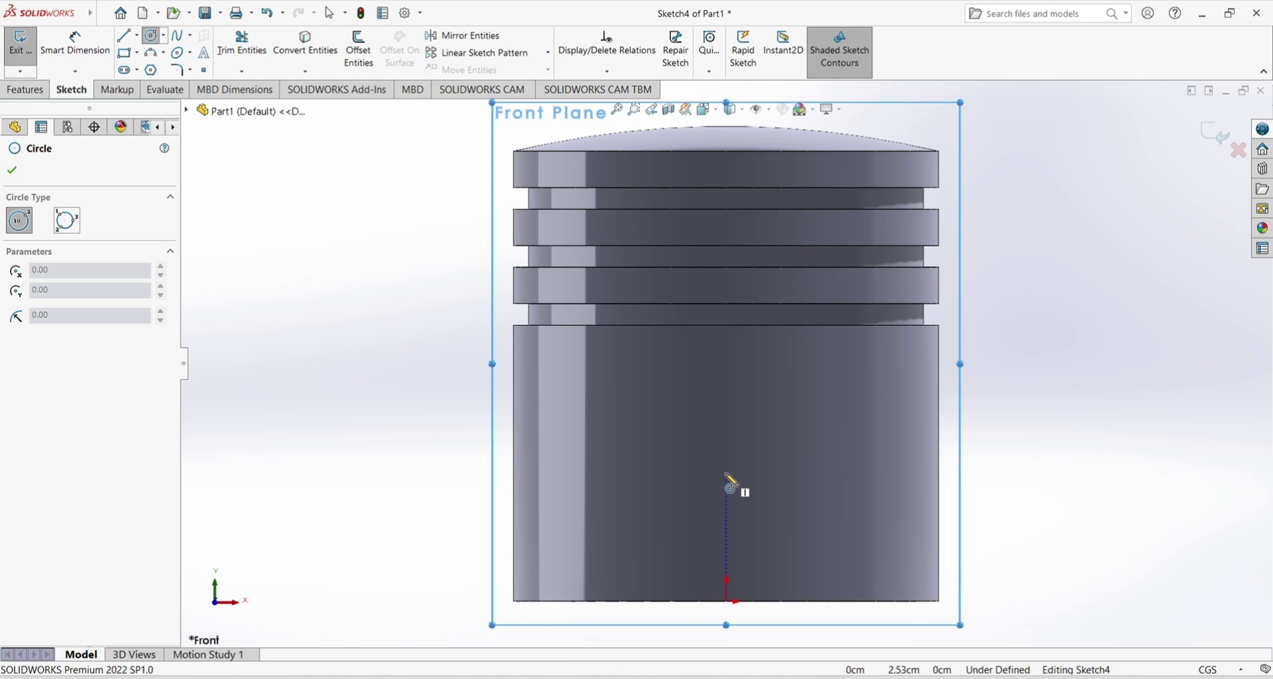
click(727, 500)
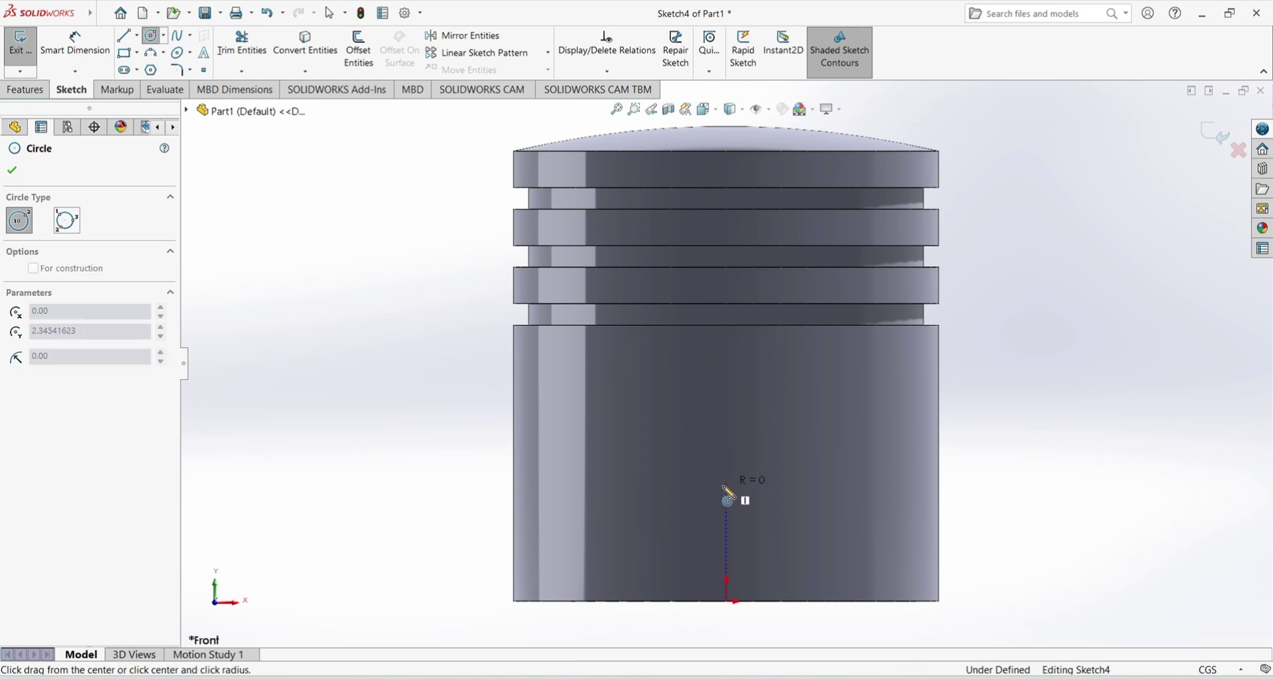
click(698, 540)
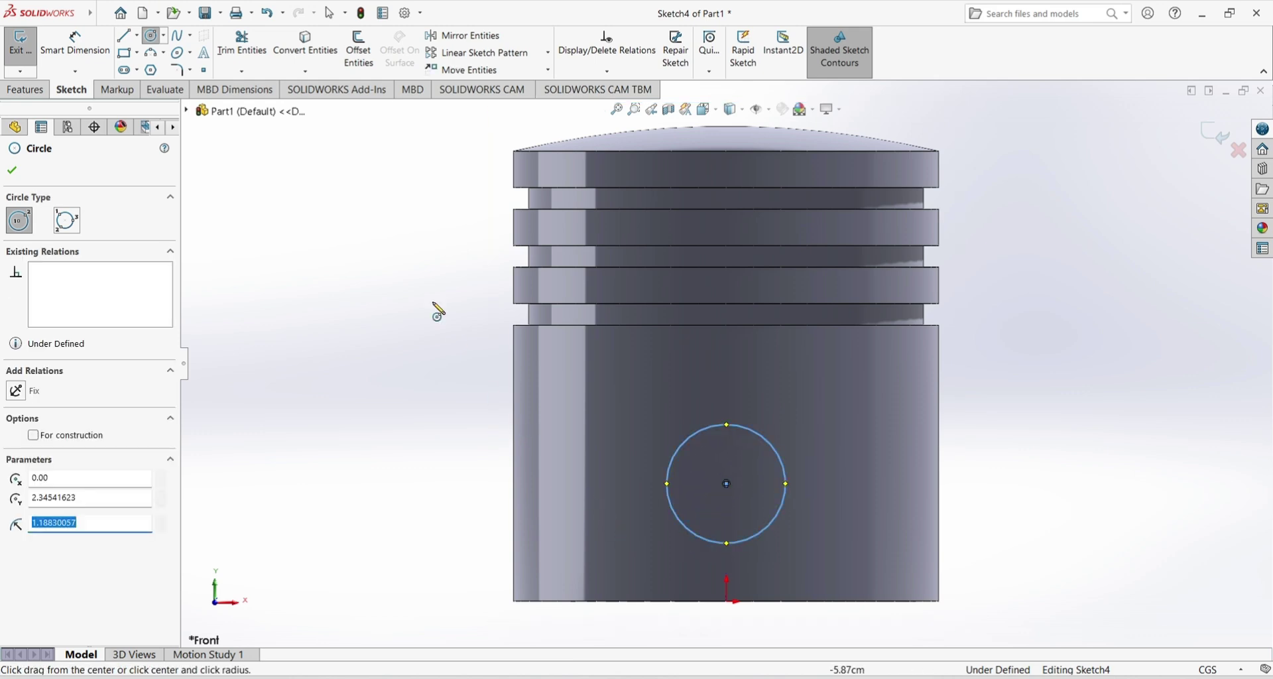
- Dimension the circle's diameter to 3.38 cm
click(75, 43)
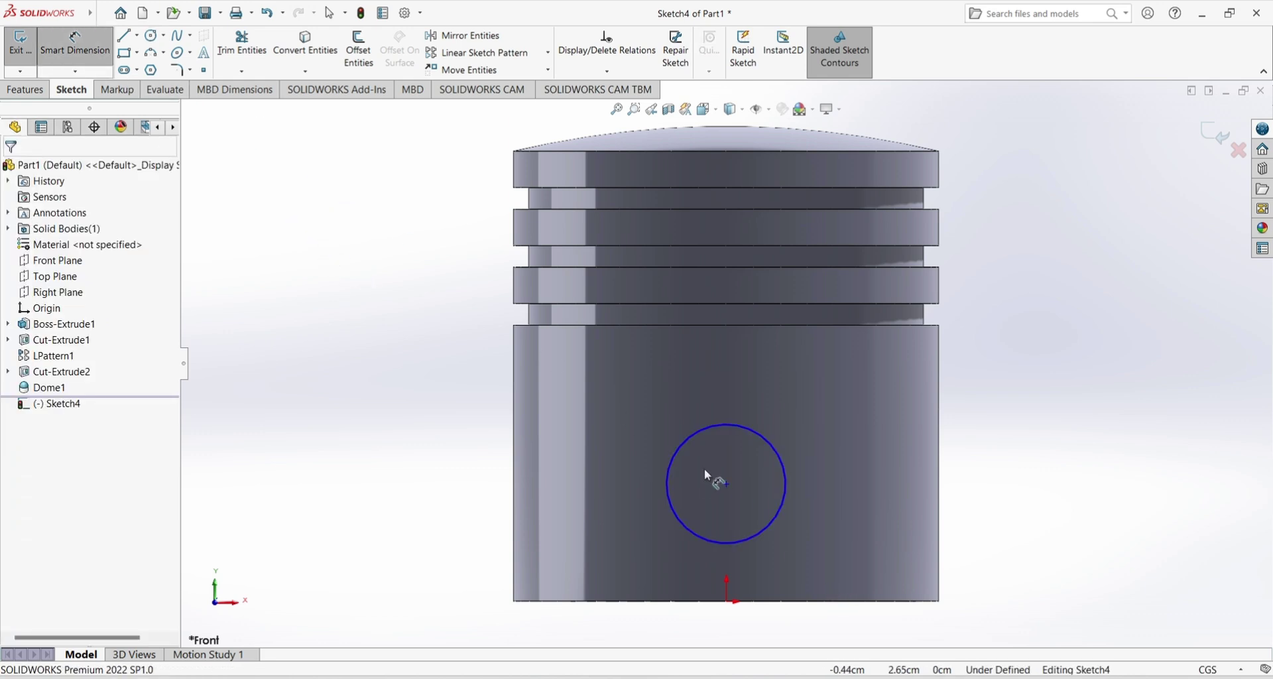
click(782, 459)
click(803, 428)
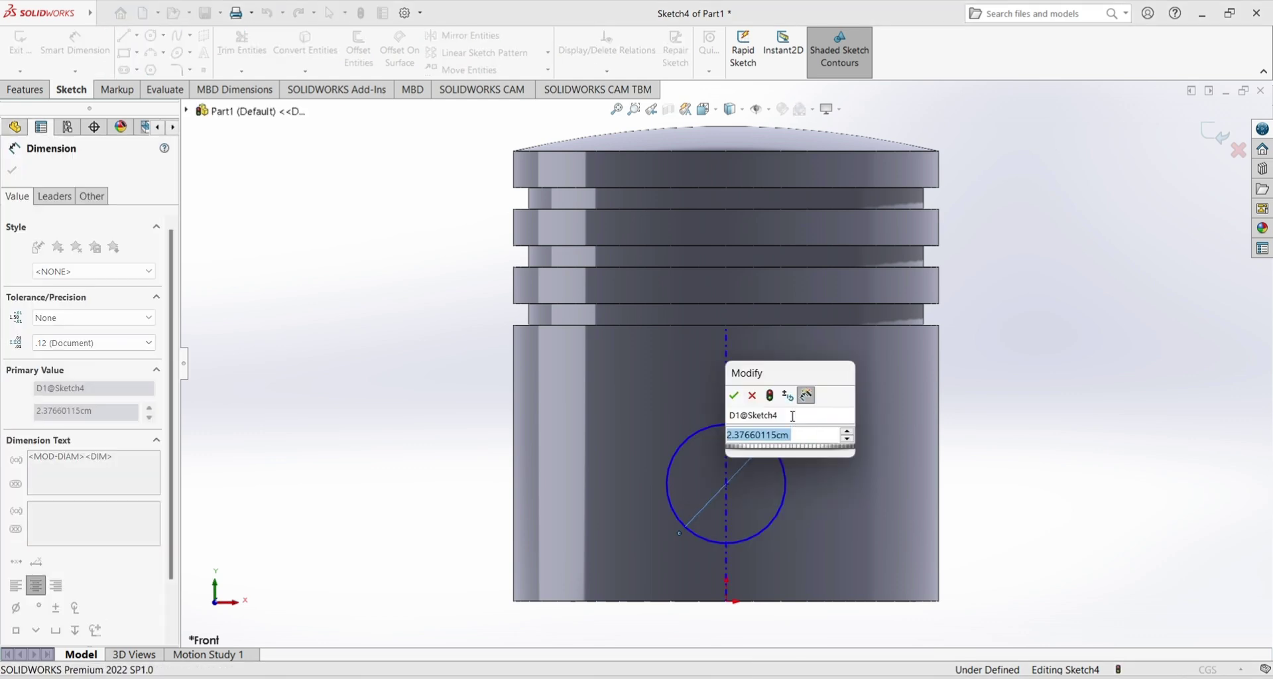
text(3.38)
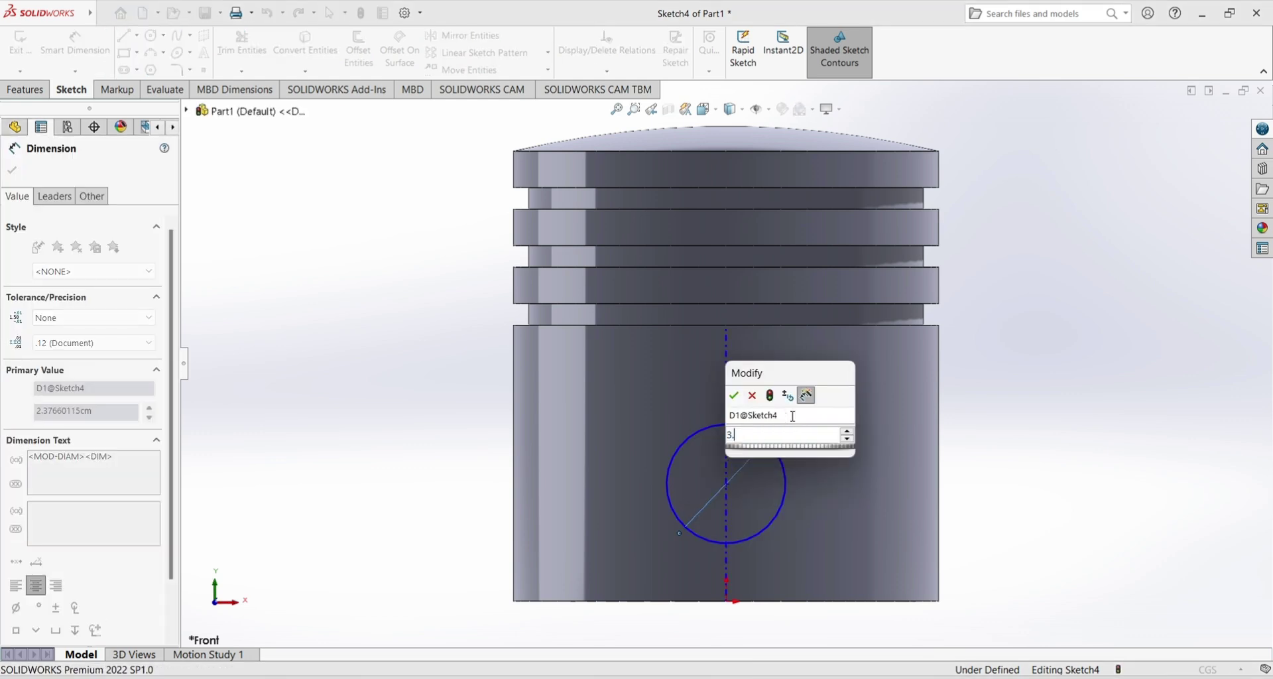
key(Return)
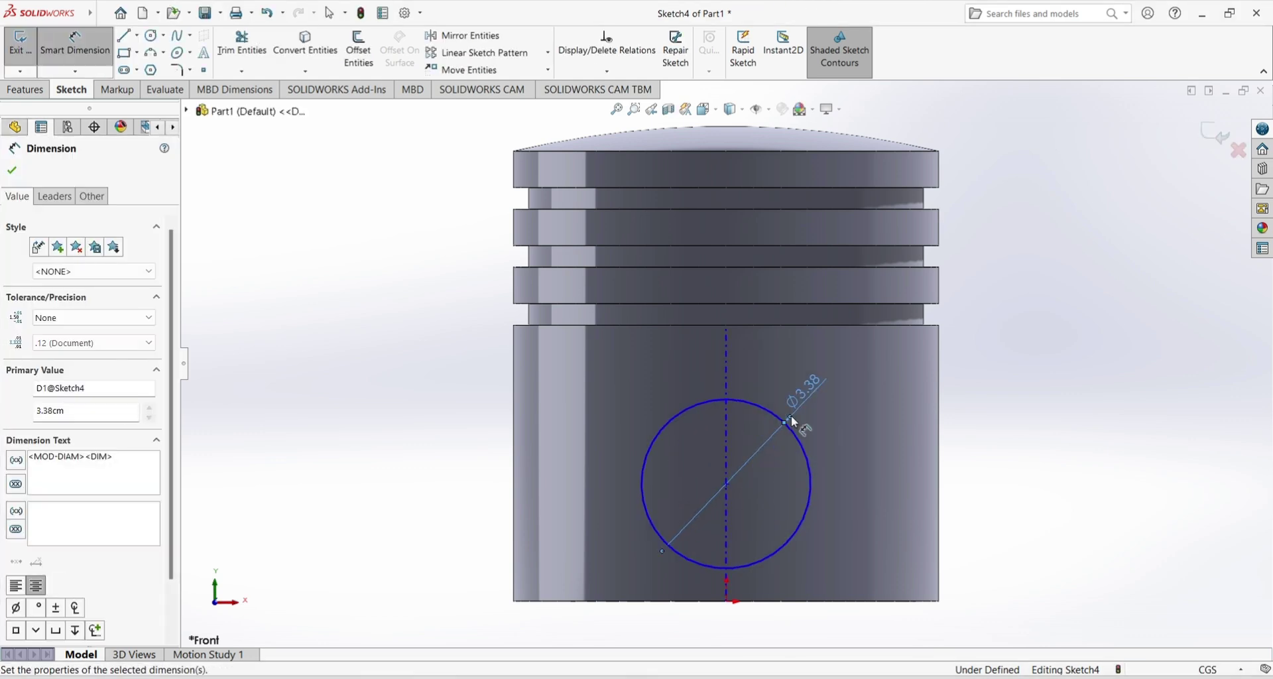
click(727, 484)
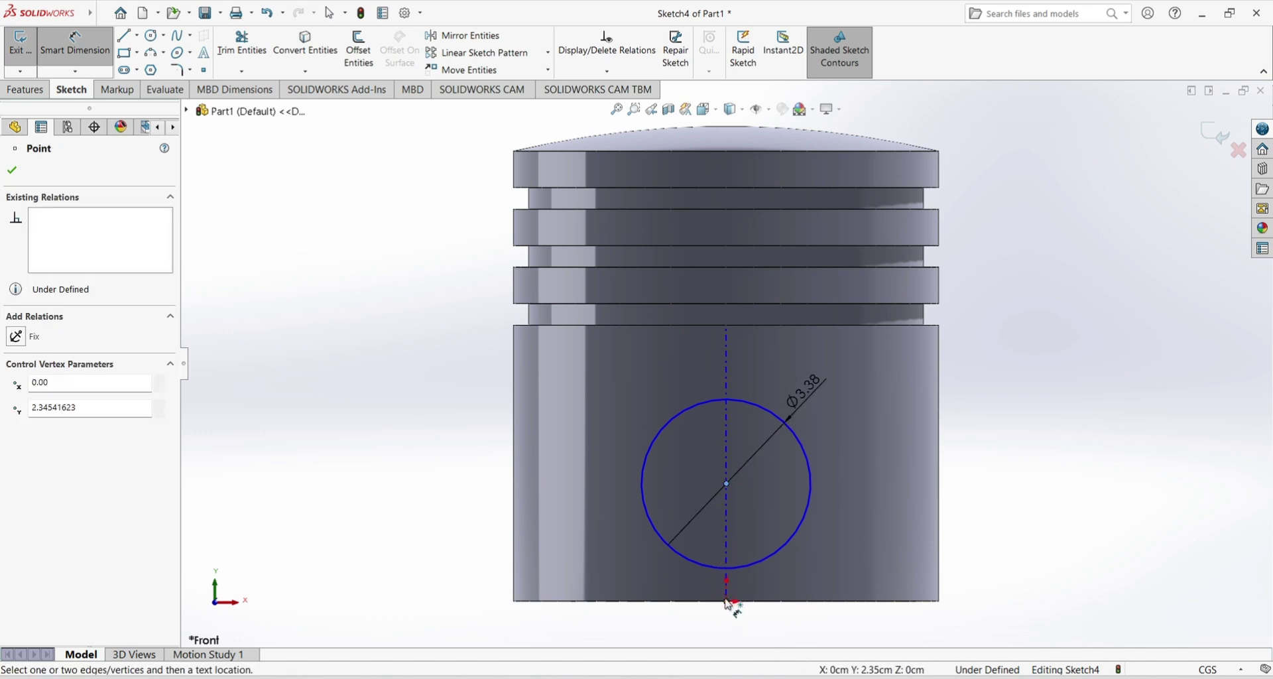
- Dimension the circle centre 2.70 cm above the origin
click(727, 602)
click(852, 543)
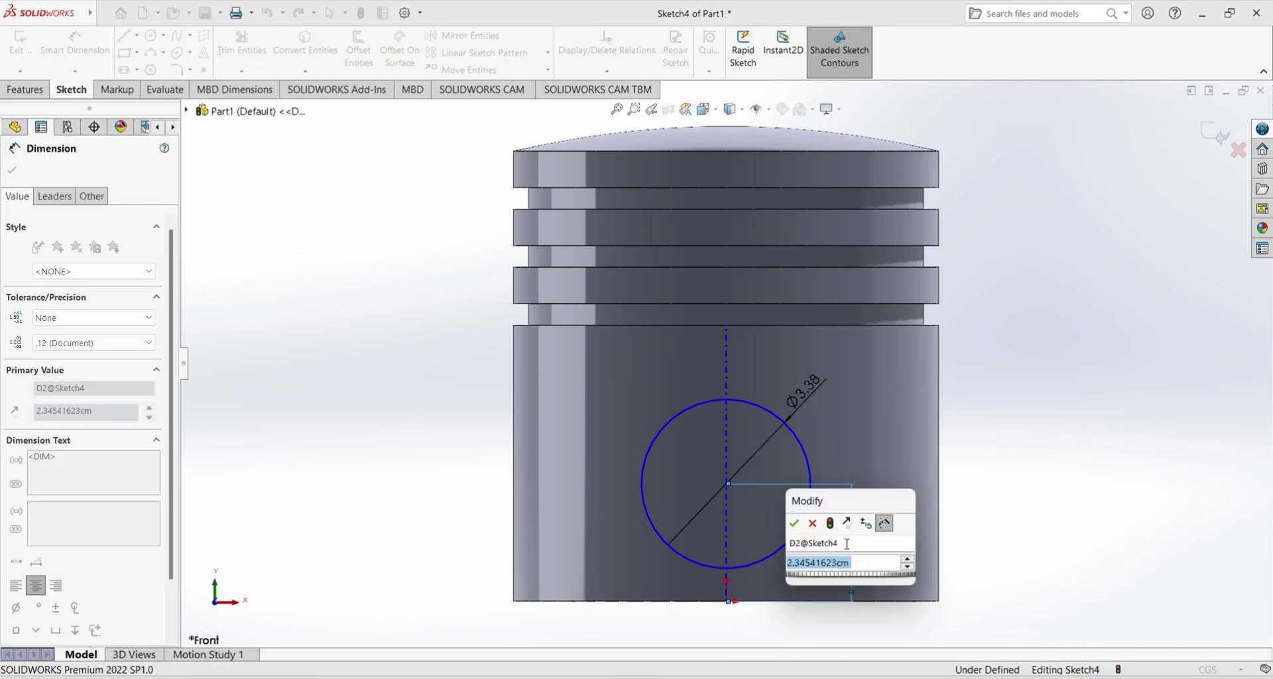
text(2.7)
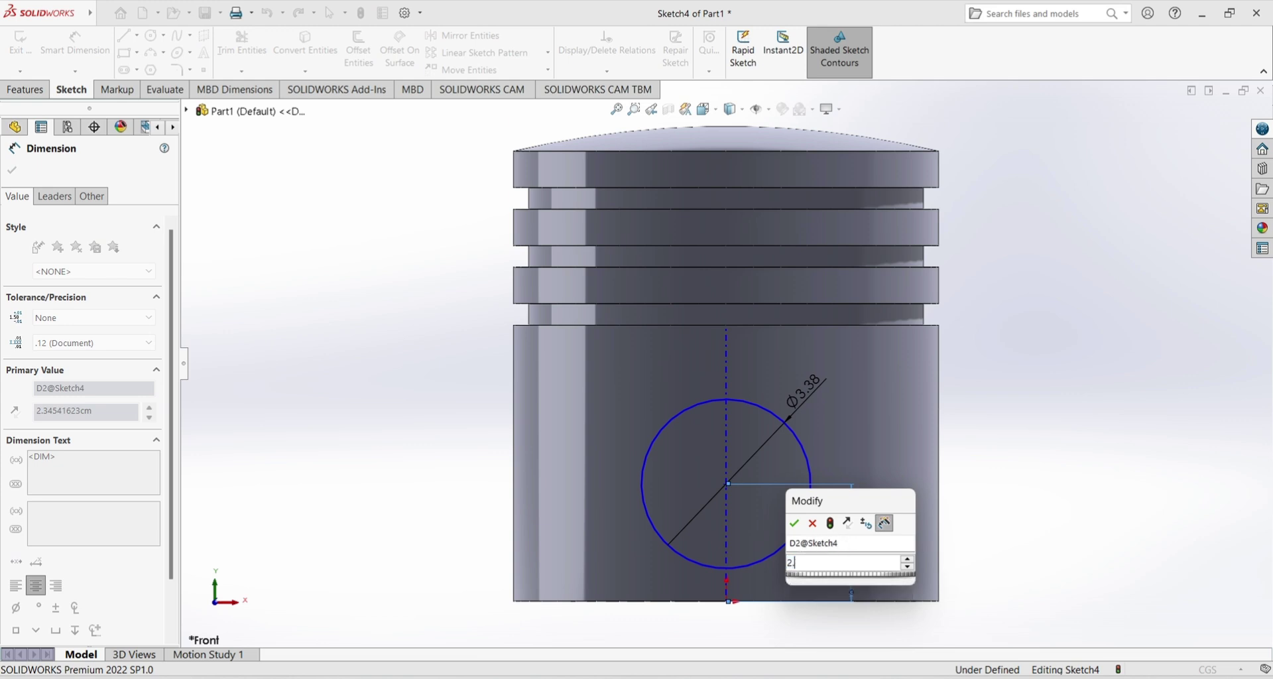
key(Return)
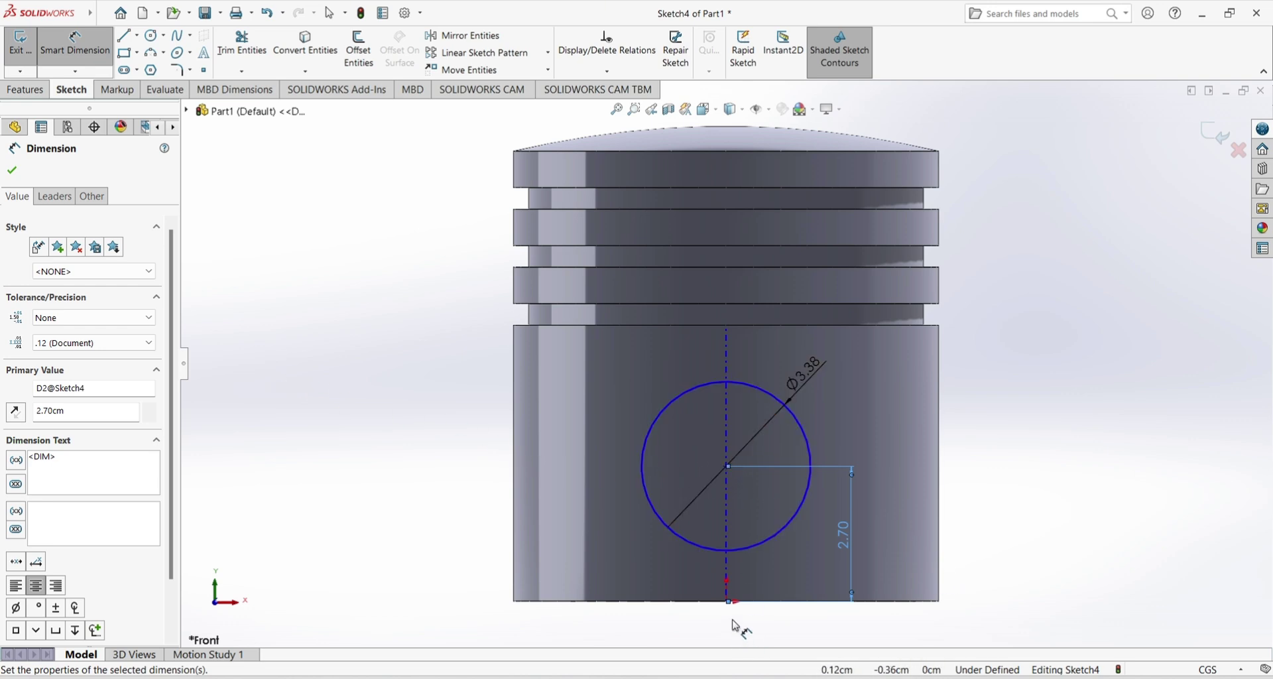
key(Escape)
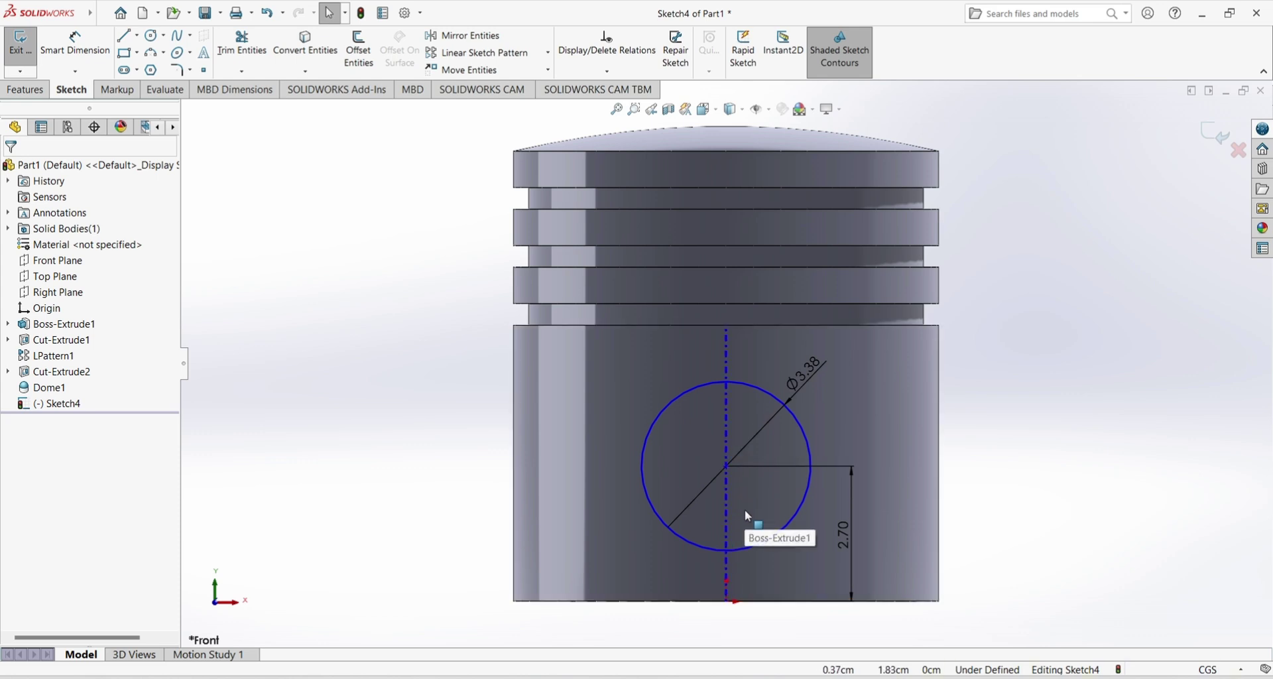
- Add a Vertical relation between the circle centre and the origin
click(726, 467)
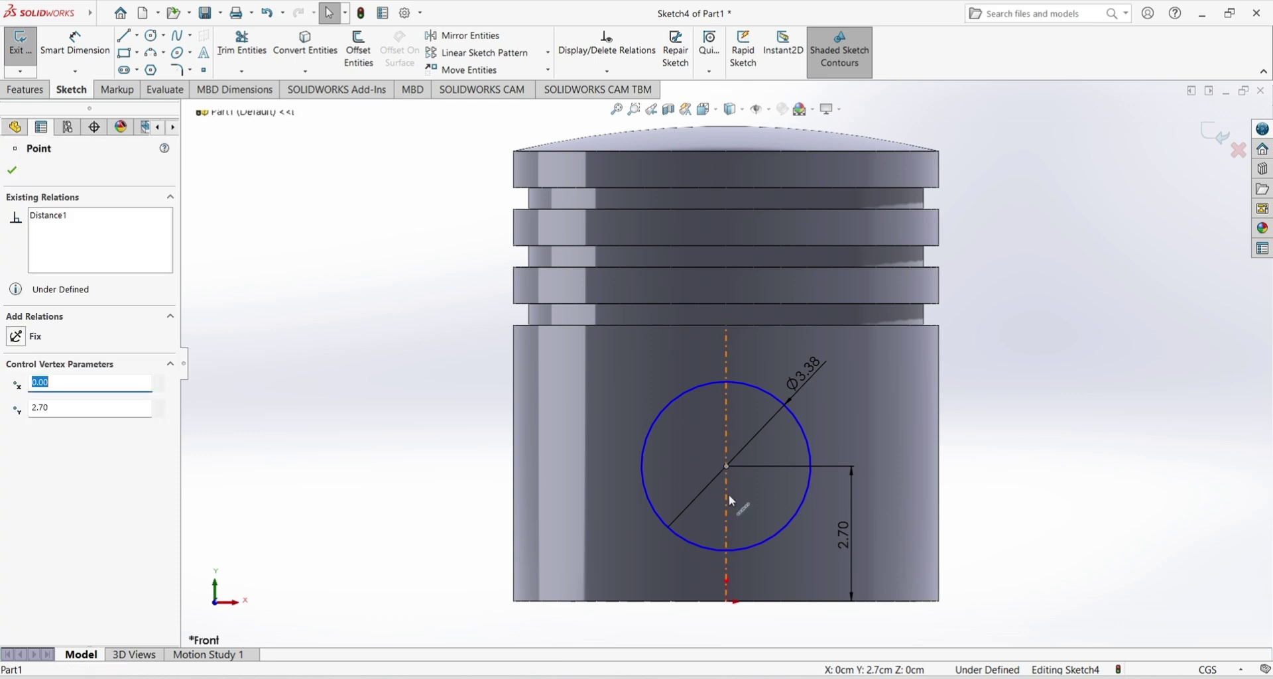
ctrl+click(728, 604)
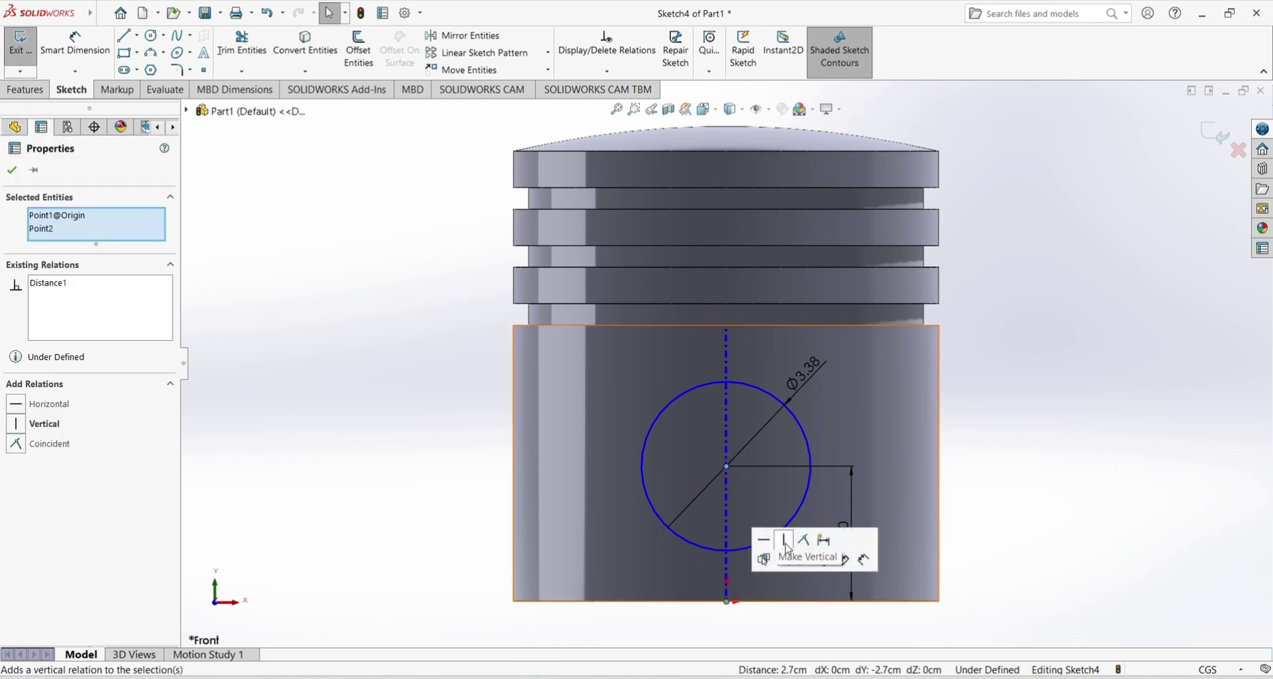
click(785, 540)
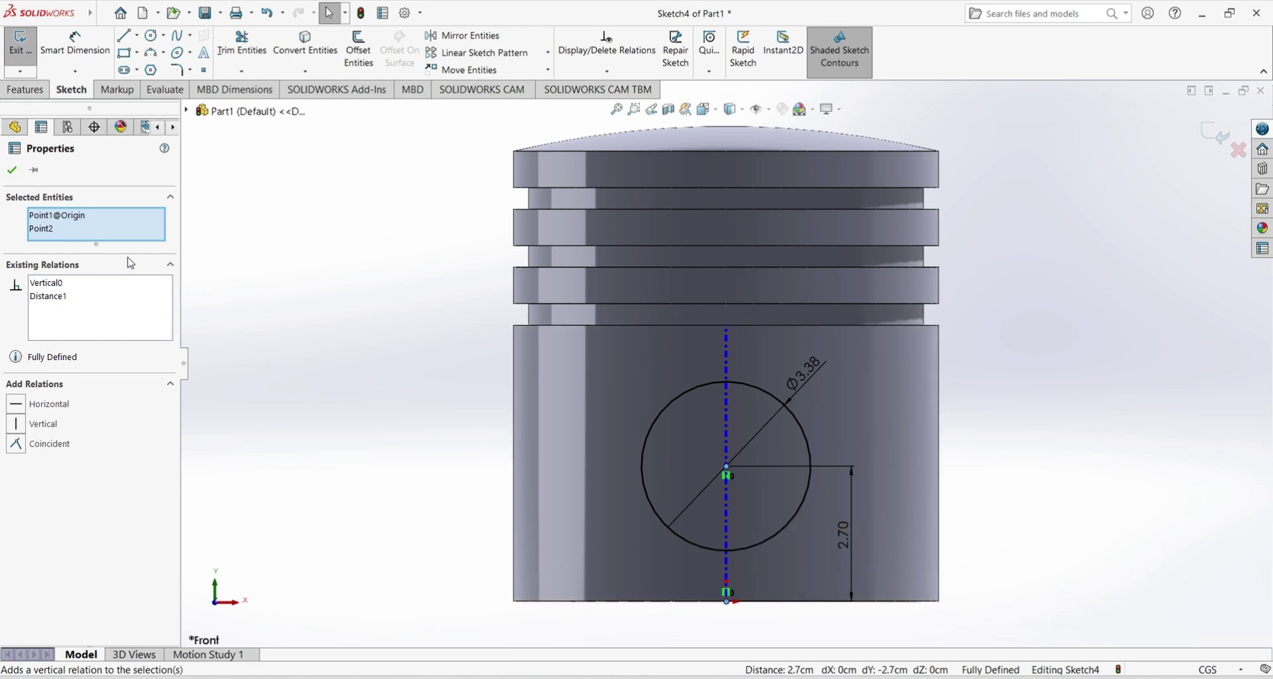
click(12, 171)
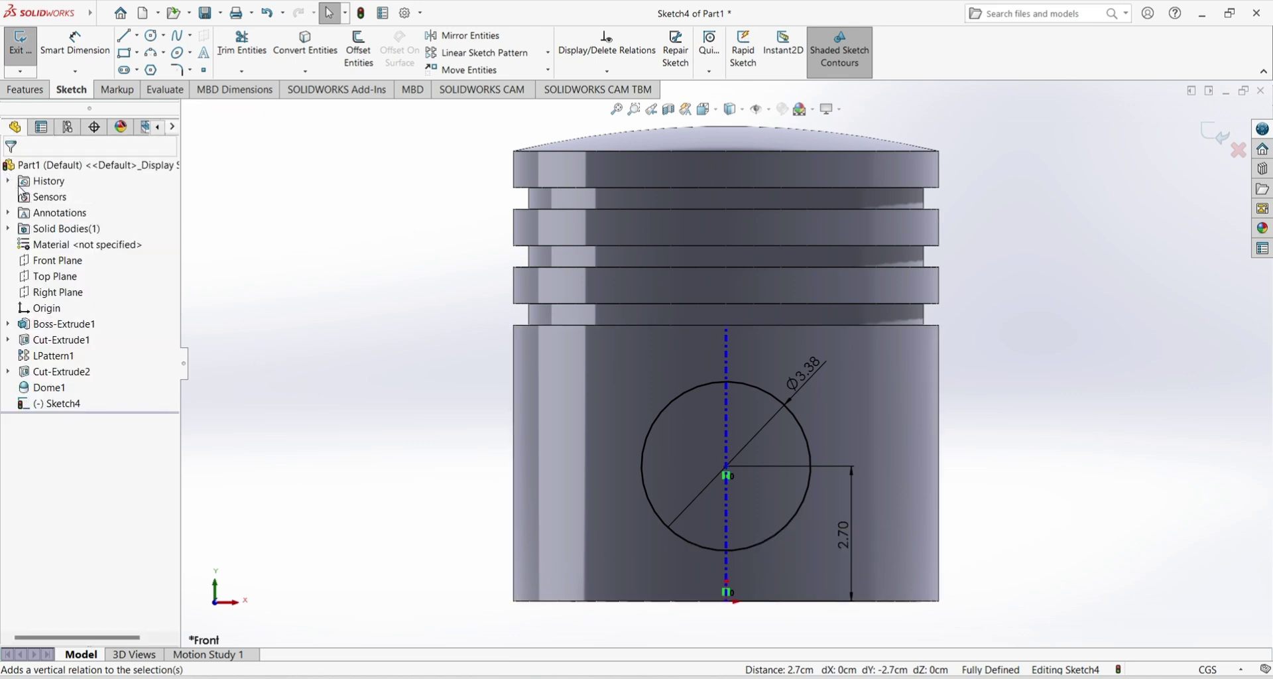
- Extrude-cut the 3.38 cm circle Through All - Both to make the wrist-pin hole
click(24, 93)
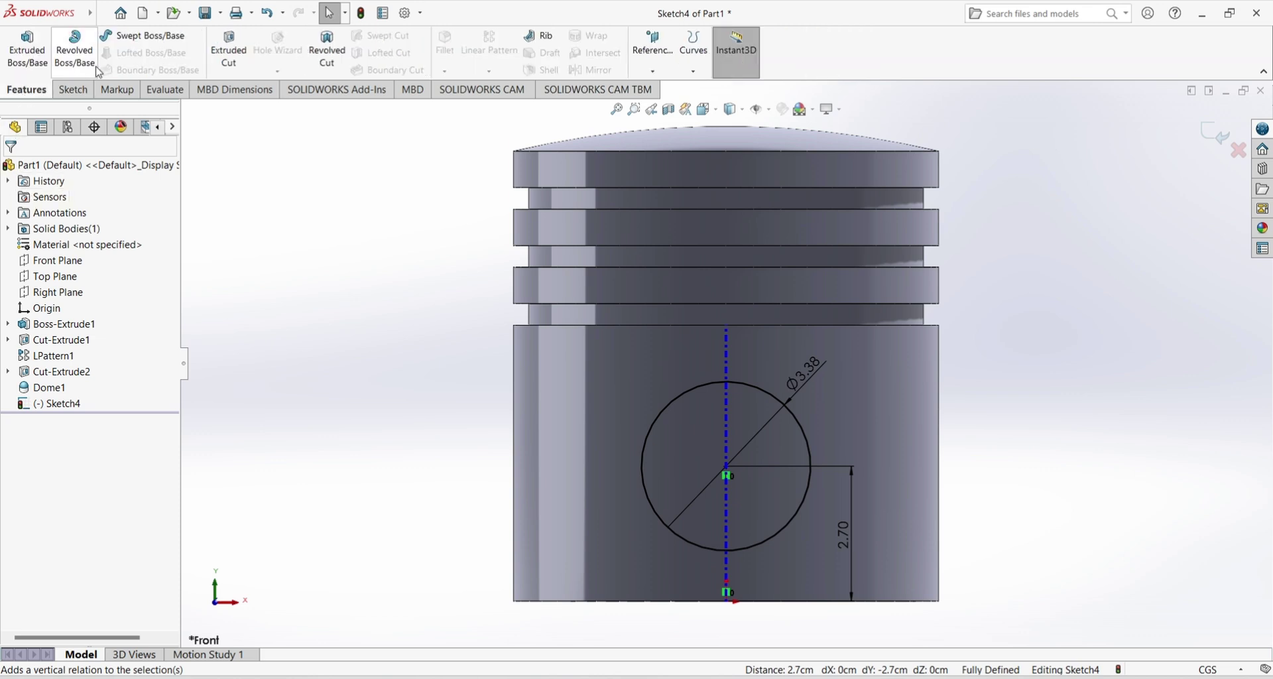
click(229, 53)
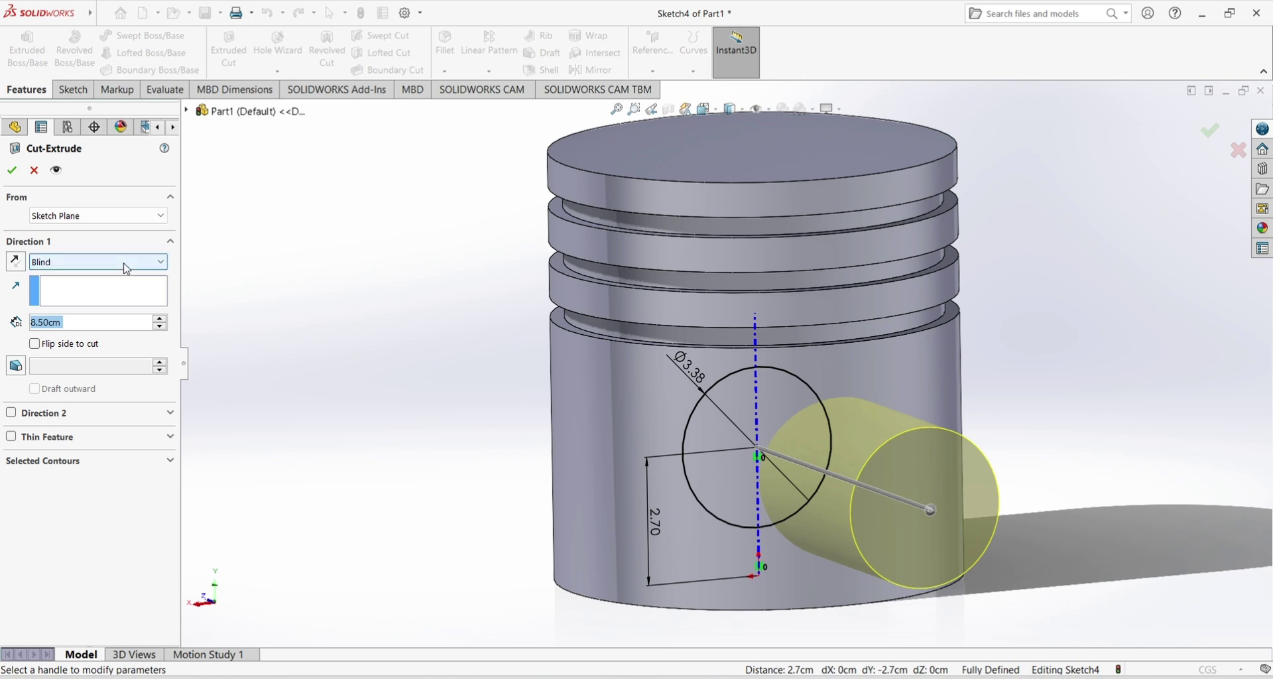
click(127, 263)
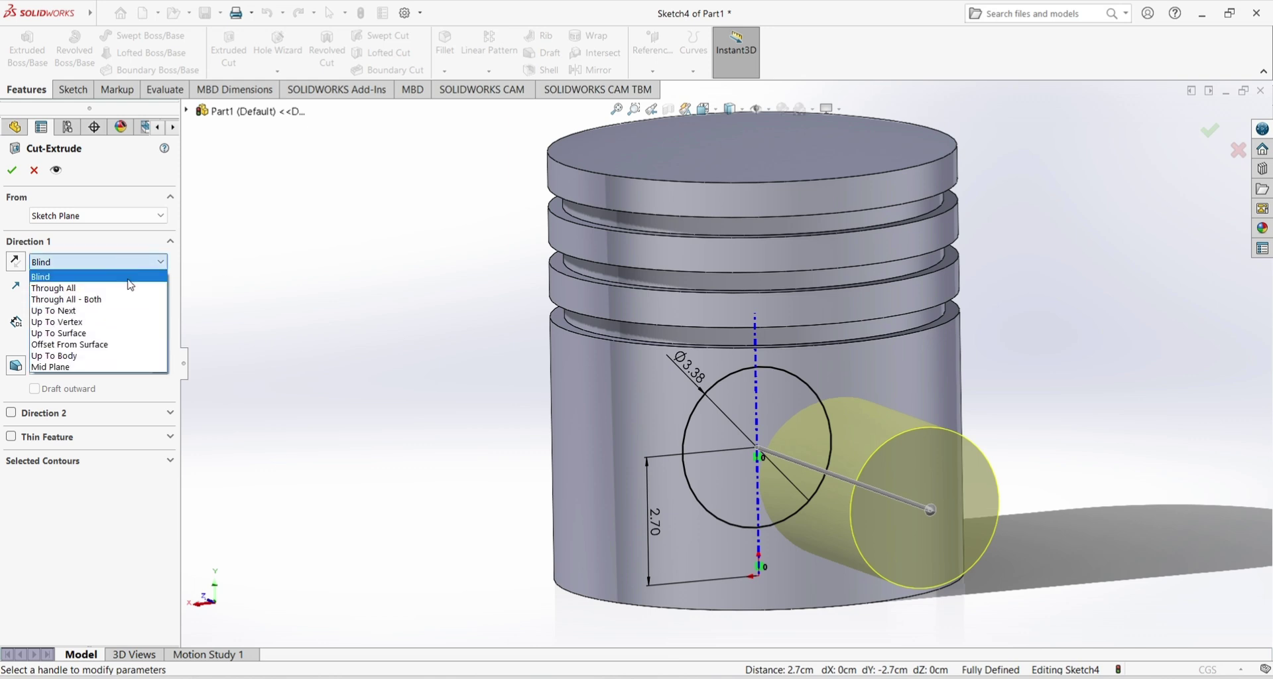
click(138, 299)
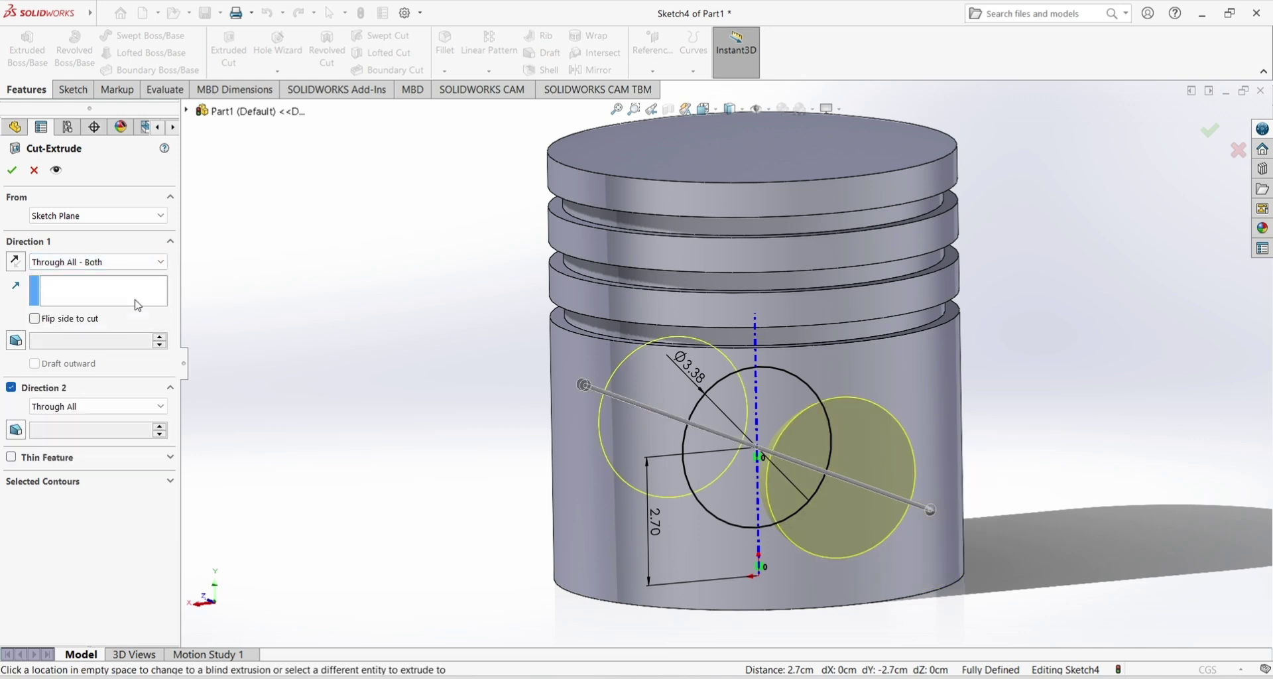
middle_drag(323, 479, 448, 491)
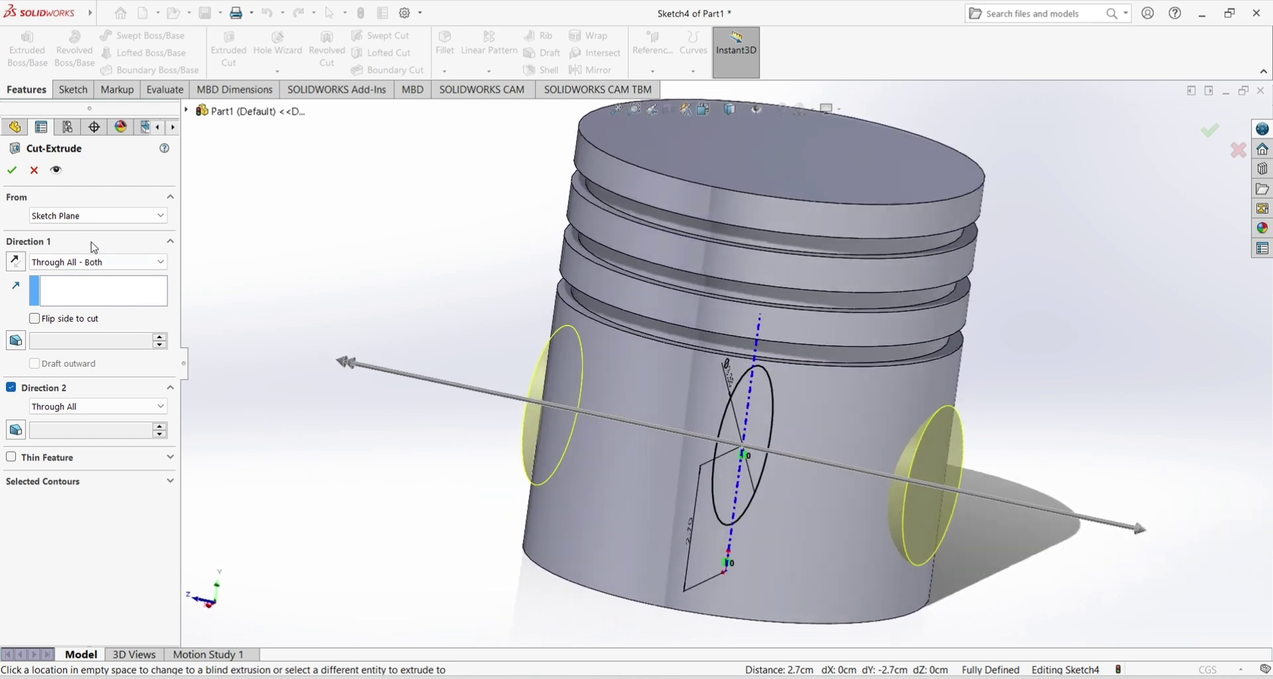
click(11, 171)
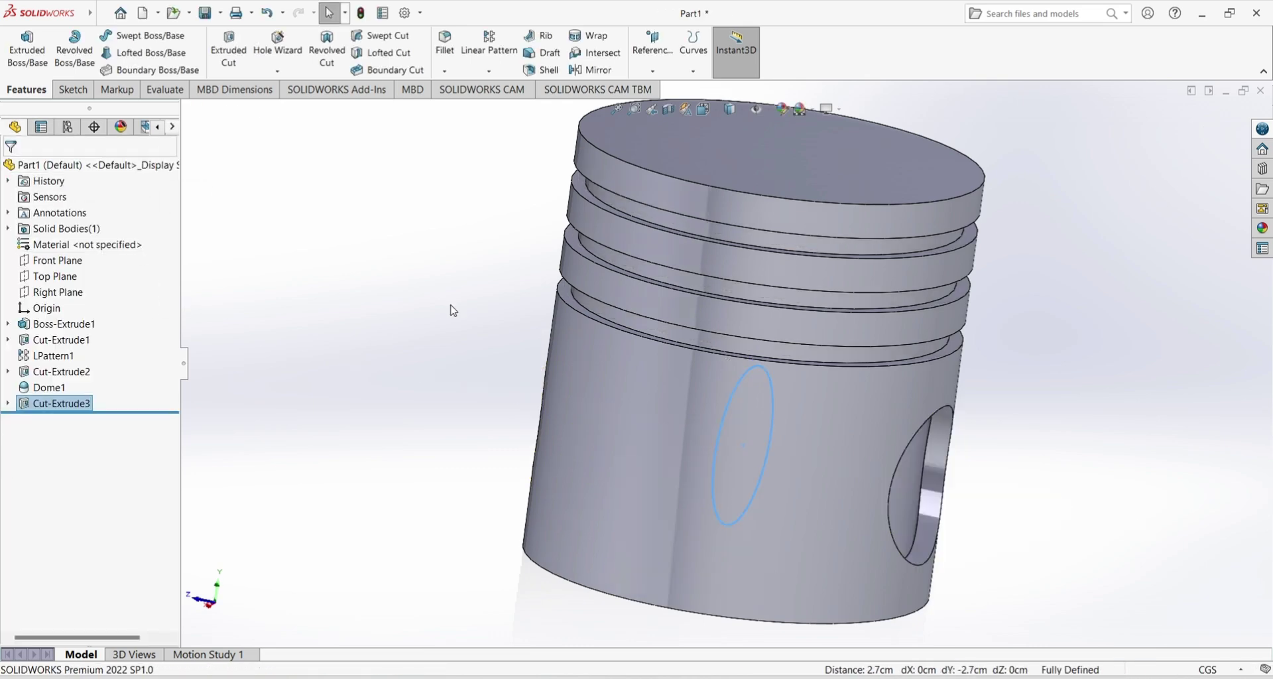
mouse_move(453, 310)
middle_down()
mouse_move(1044, 451)
mouse_move(981, 422)
middle_up()
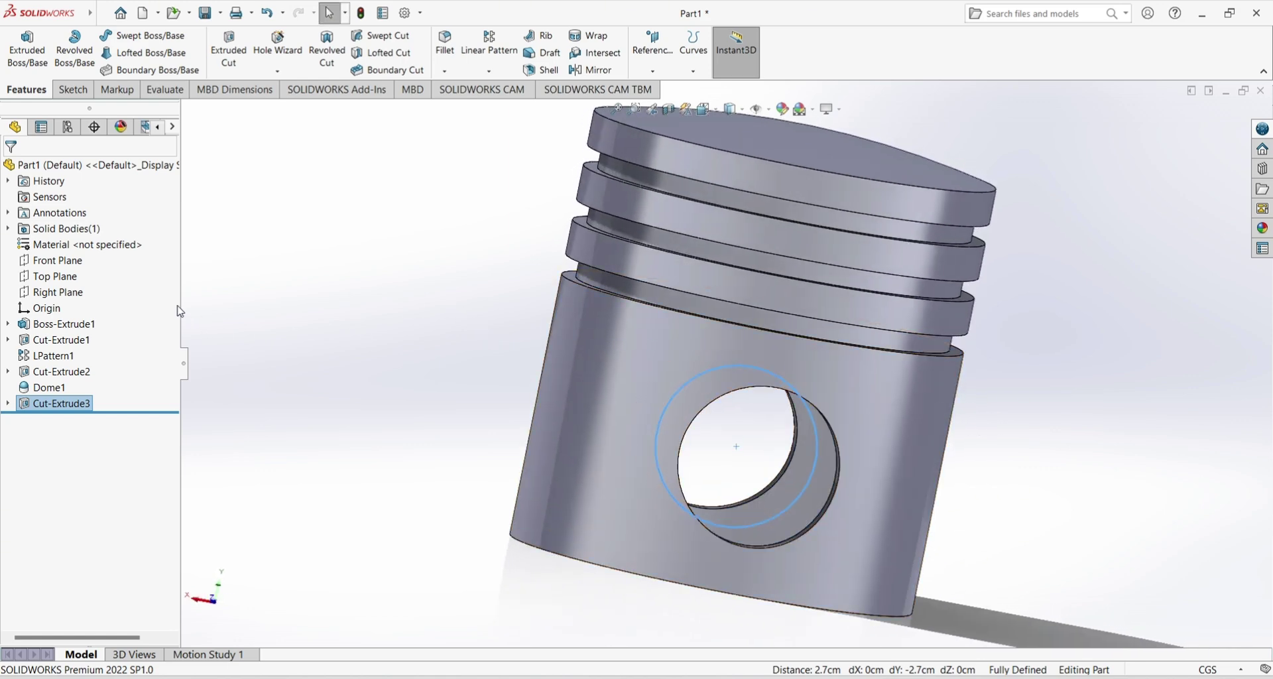
- Sketch on the Right Plane a vertical centerline about 2.09 cm up from the origin
click(50, 292)
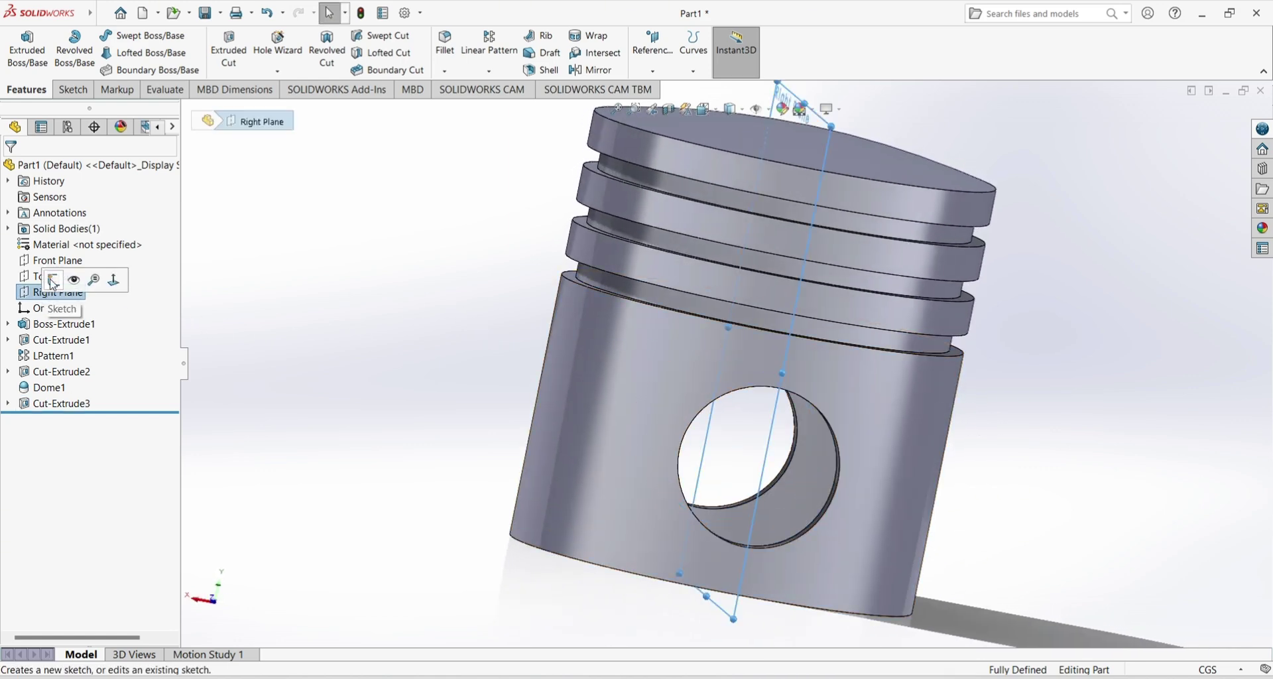
click(53, 281)
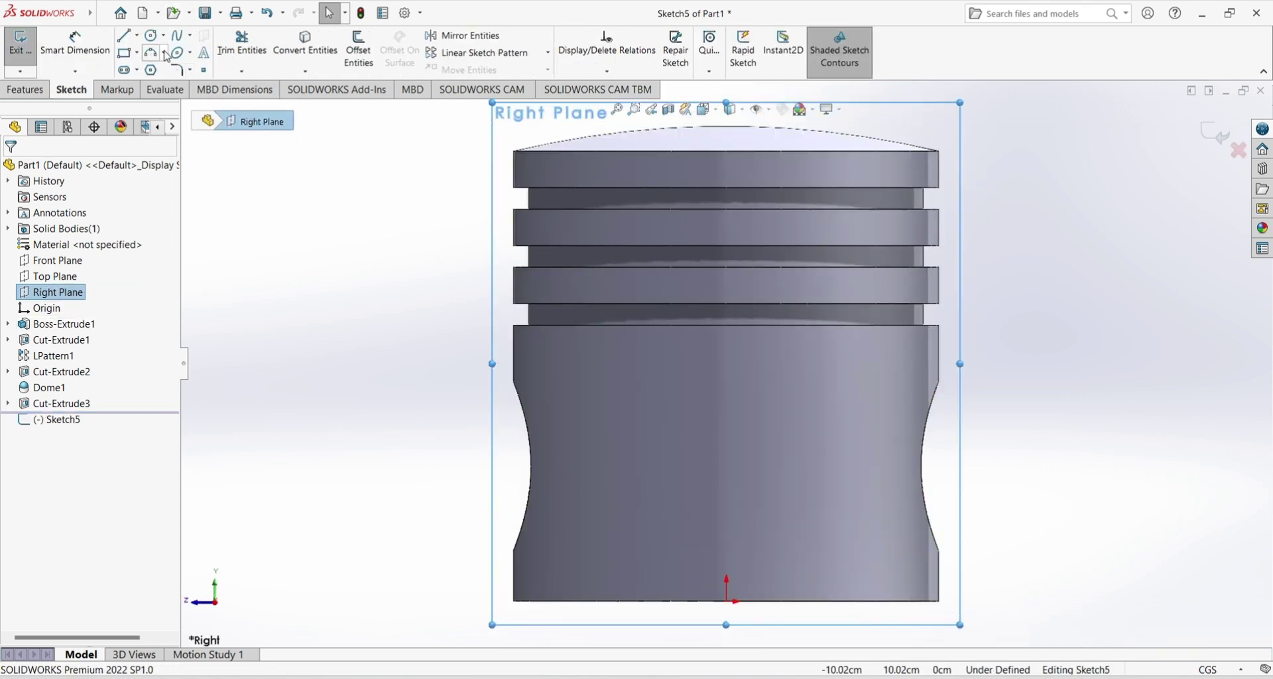
click(137, 35)
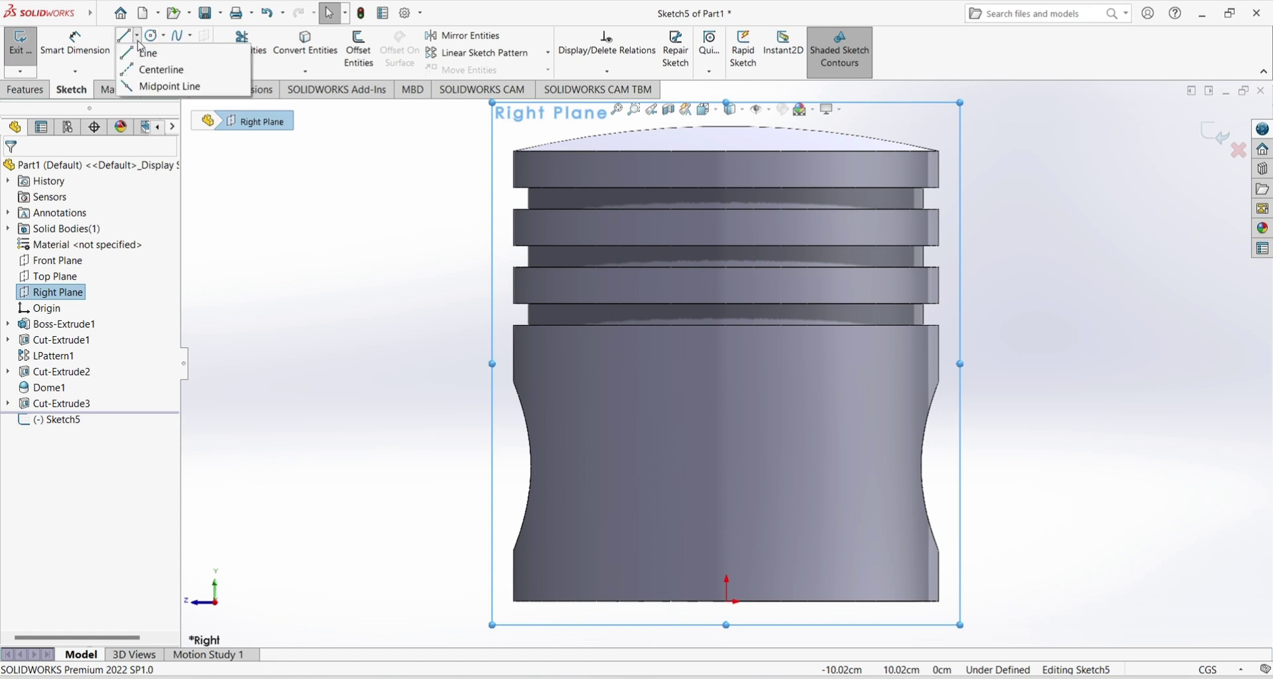
click(167, 74)
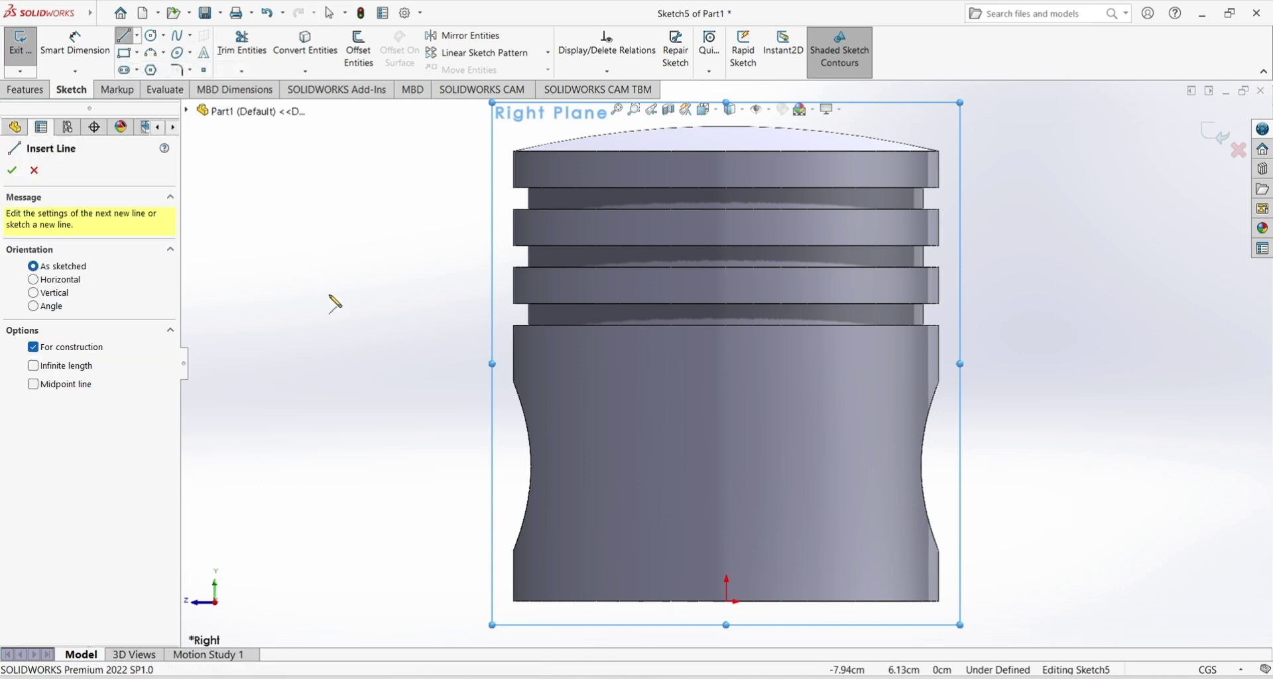
click(726, 602)
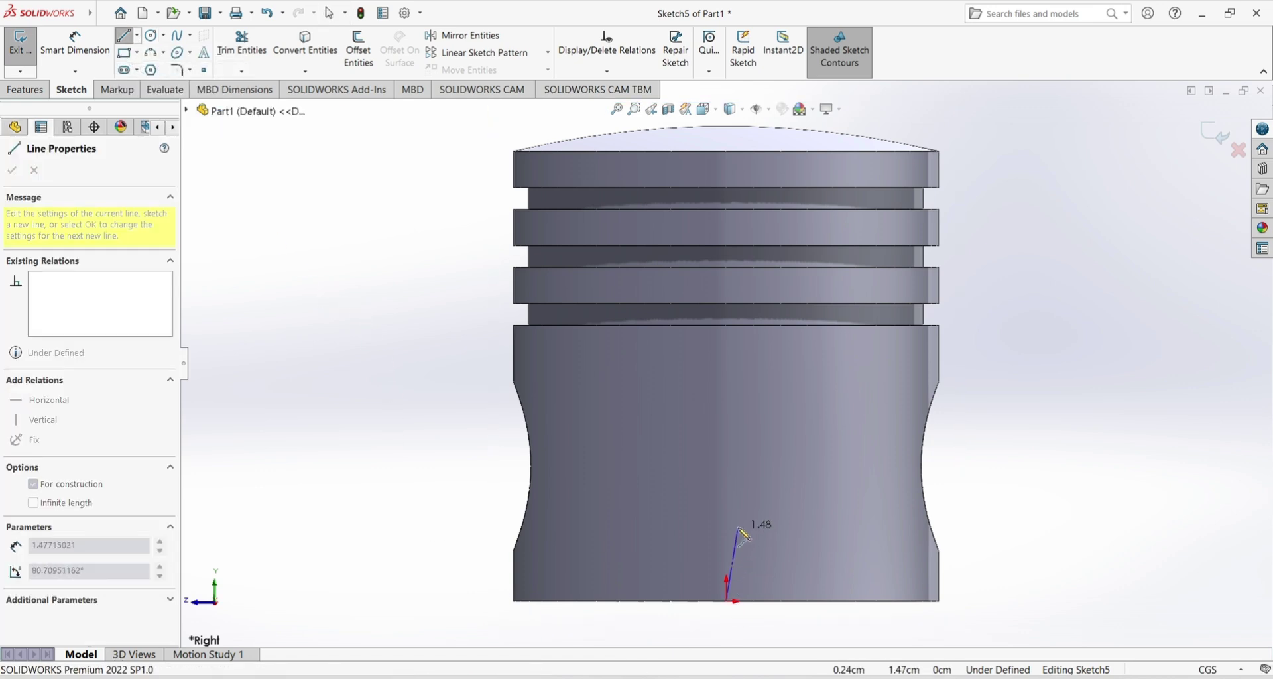
click(727, 497)
right_click(754, 522)
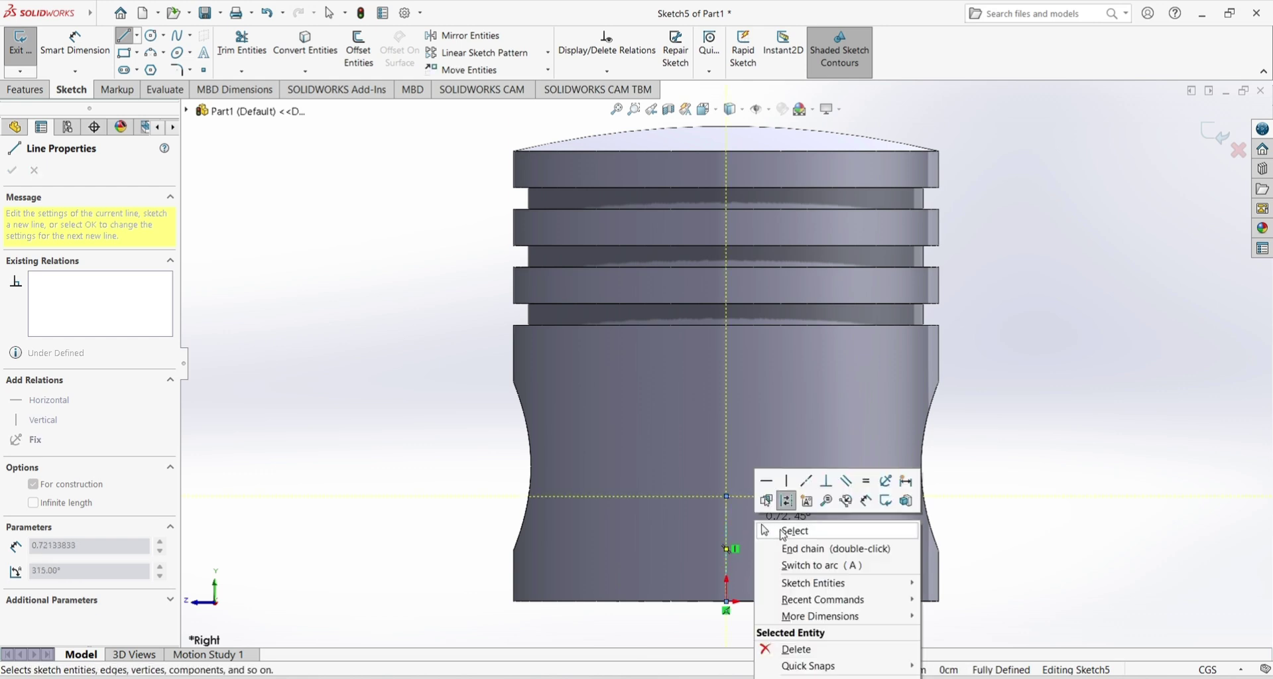
click(782, 535)
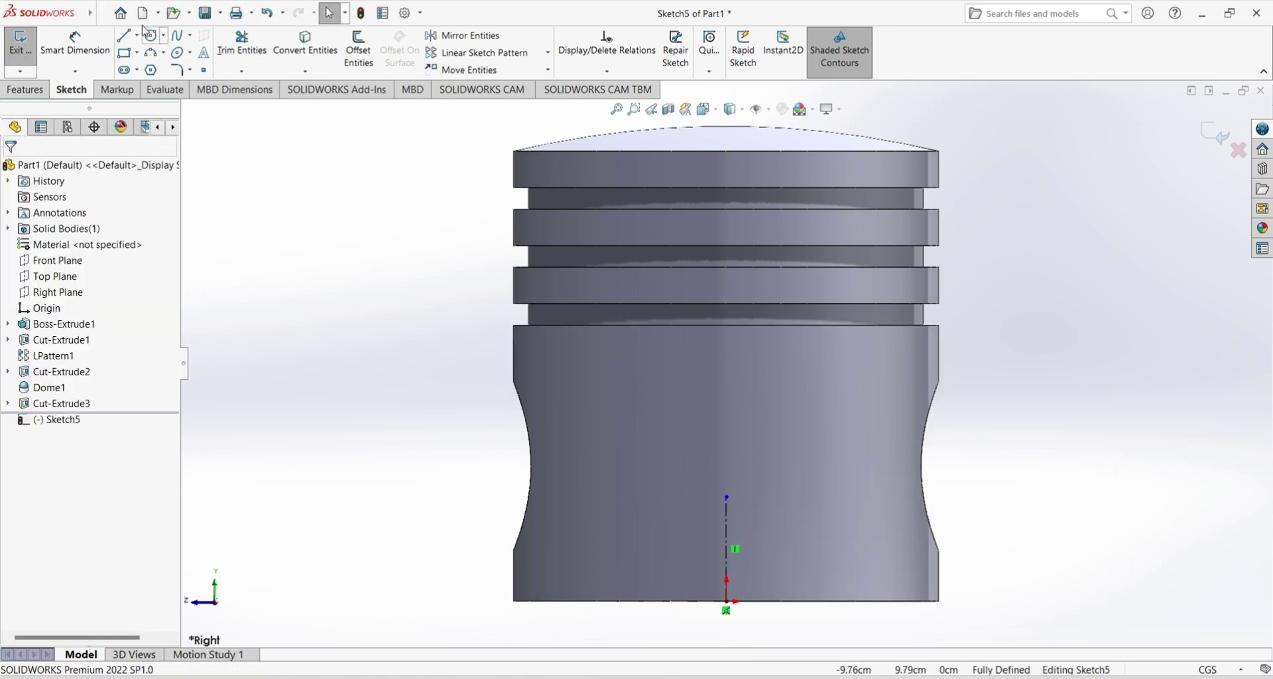
click(124, 35)
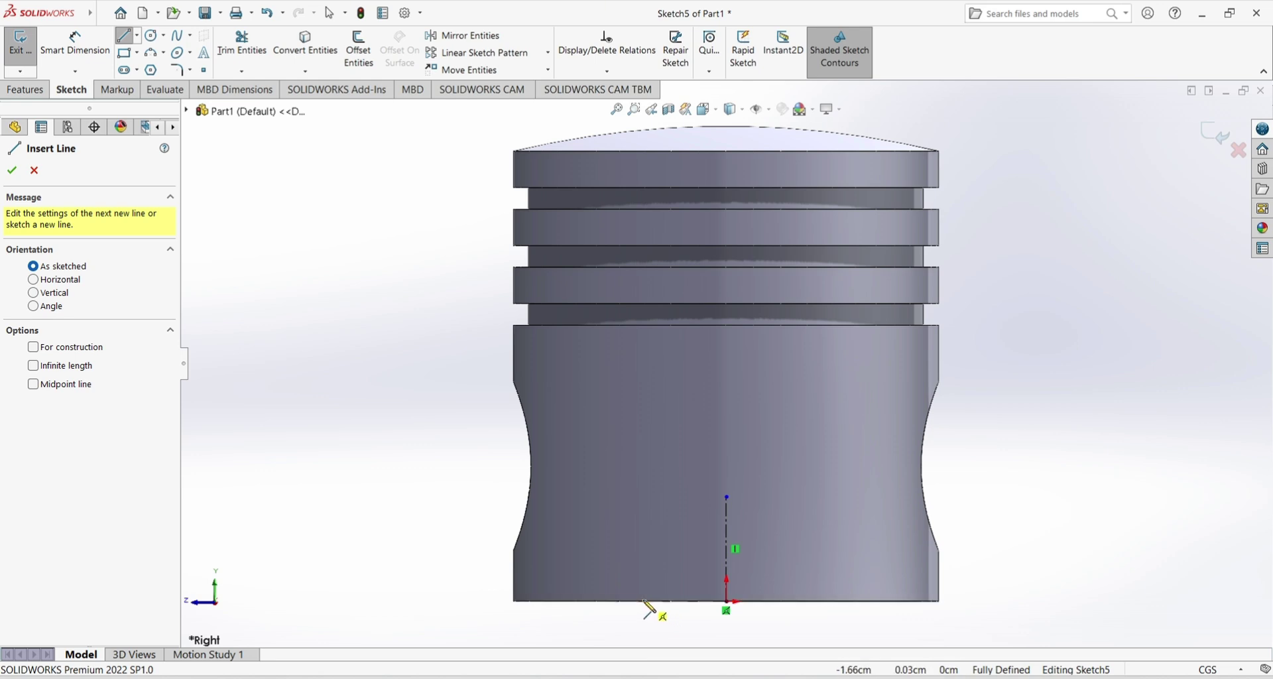
- Draw a vertical line up from the bottom edge and dimension it 1.20 cm tall
click(643, 601)
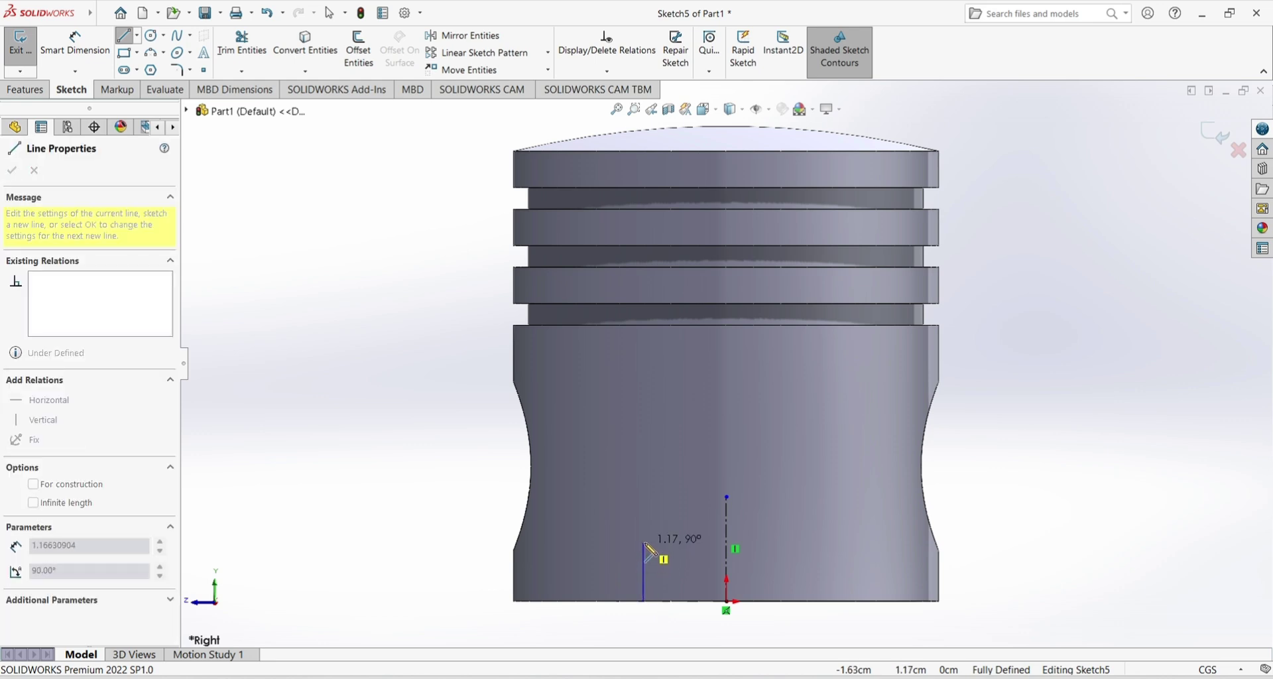
click(645, 529)
right_click(669, 536)
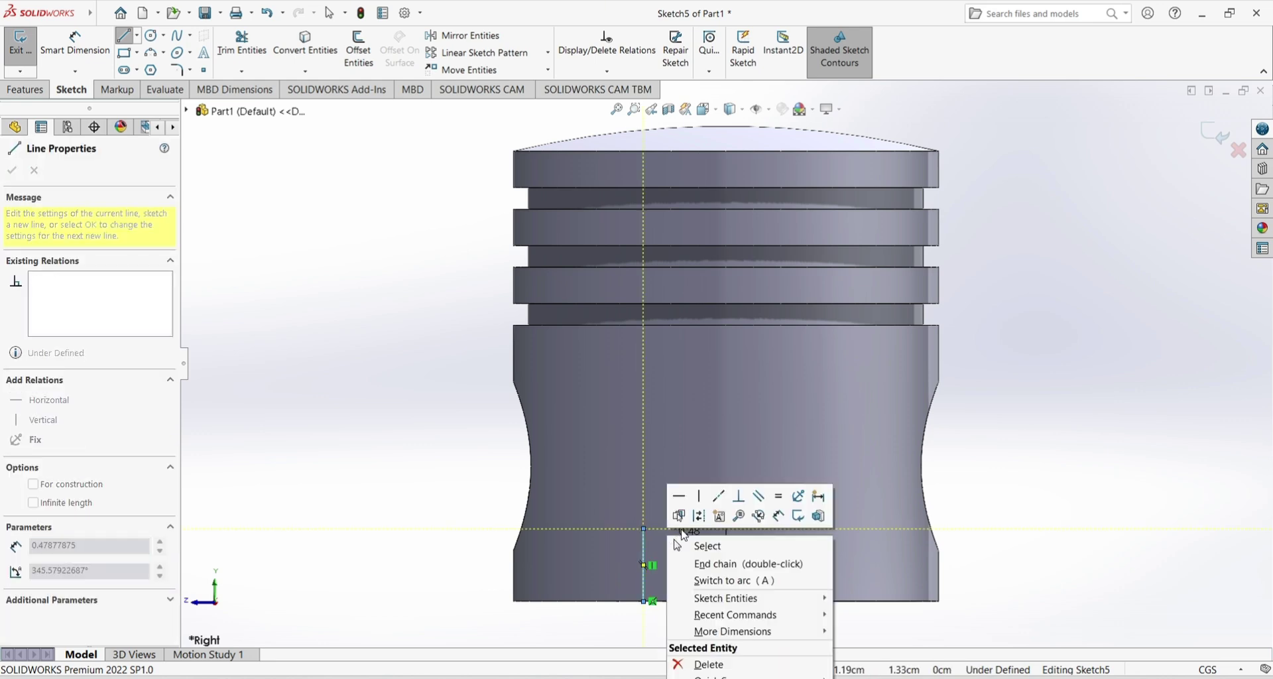
click(694, 545)
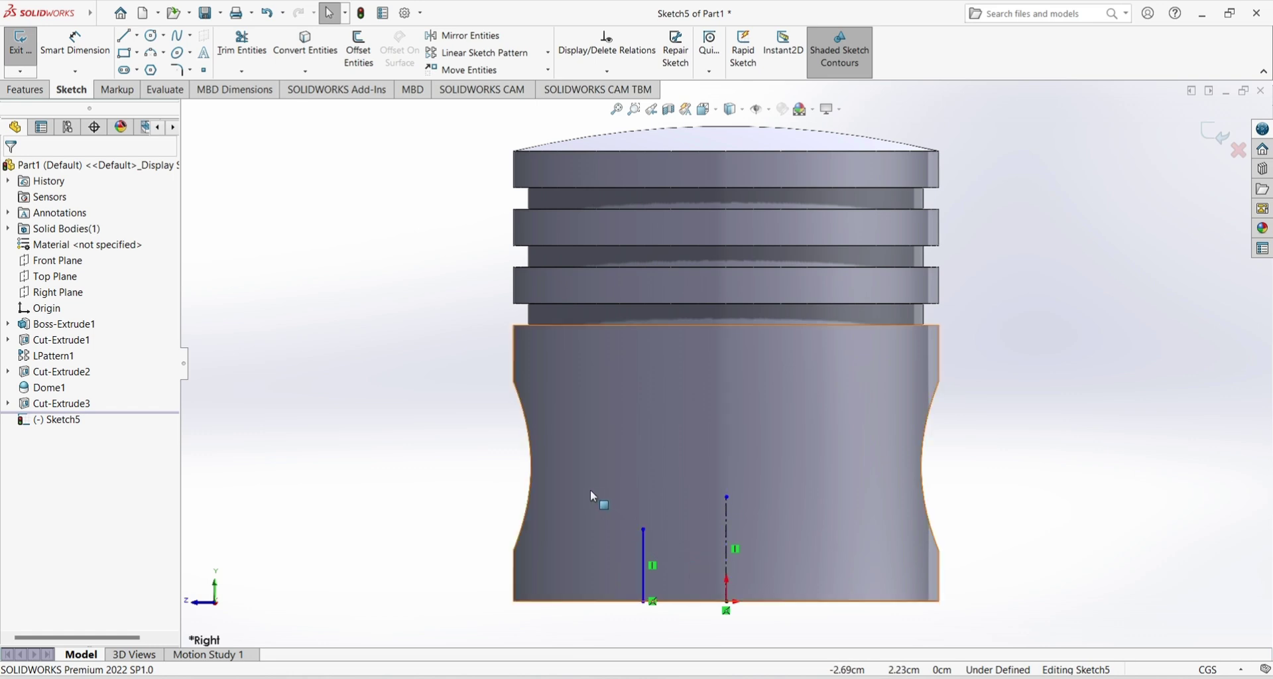
click(103, 52)
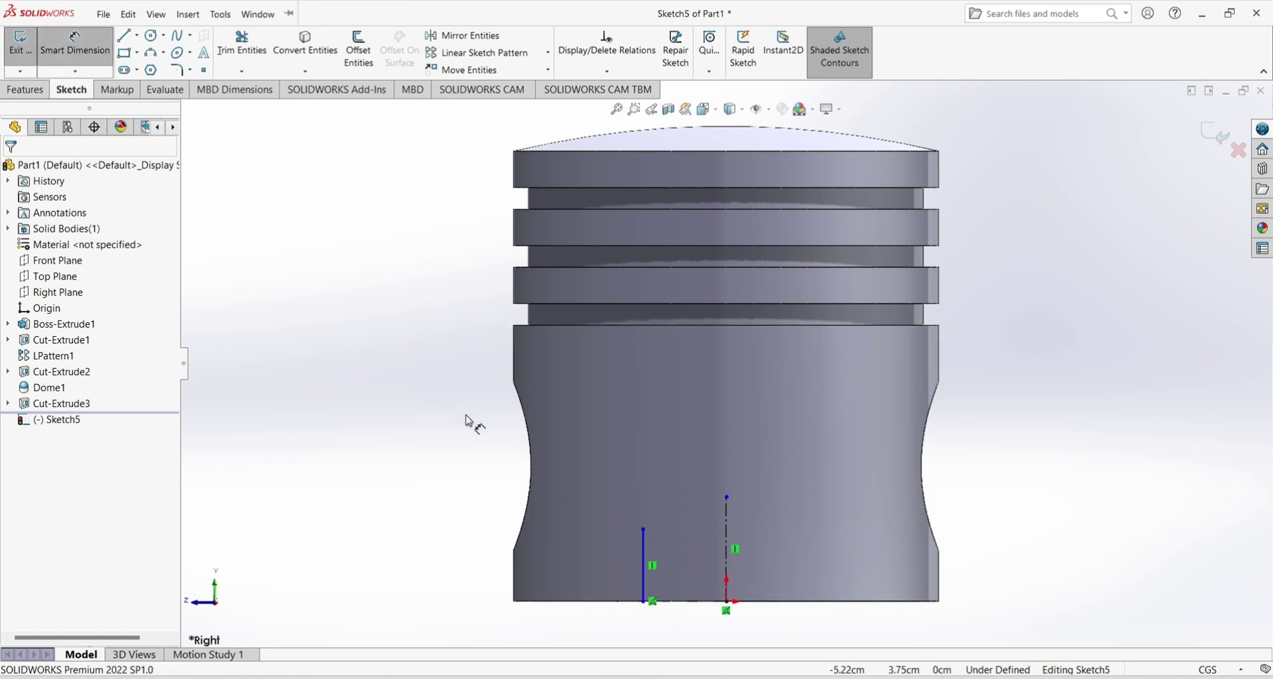
click(645, 552)
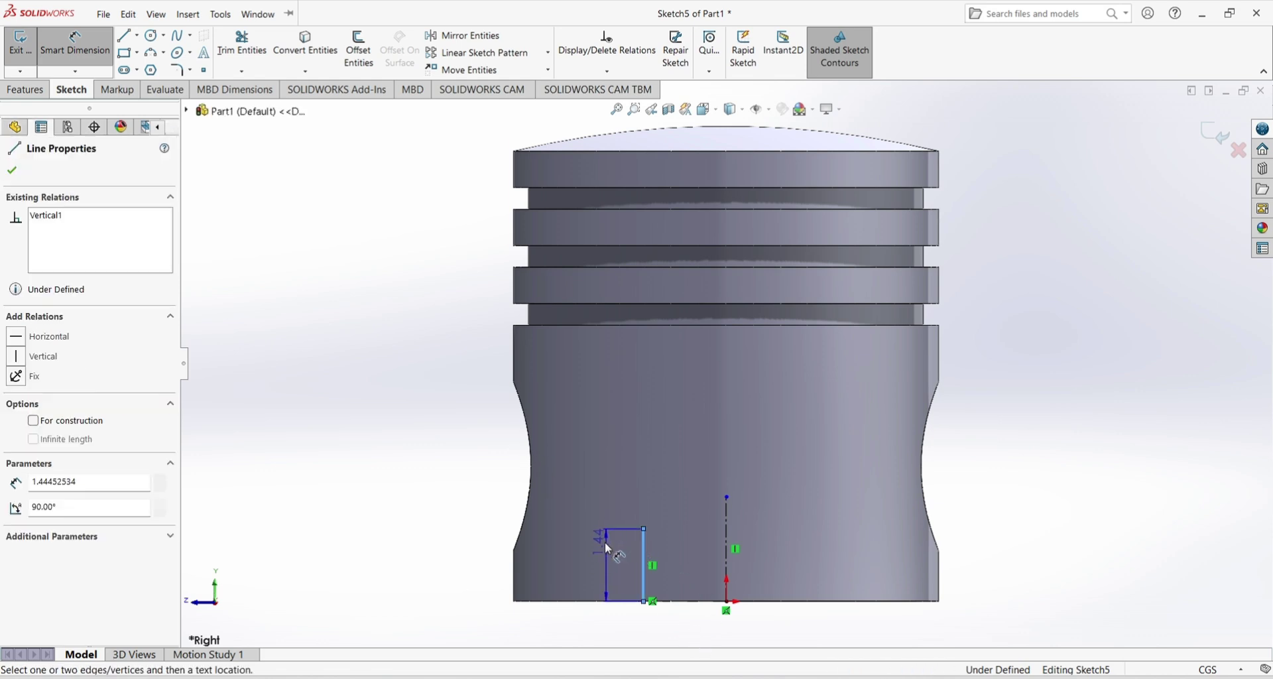
click(604, 542)
text(1)
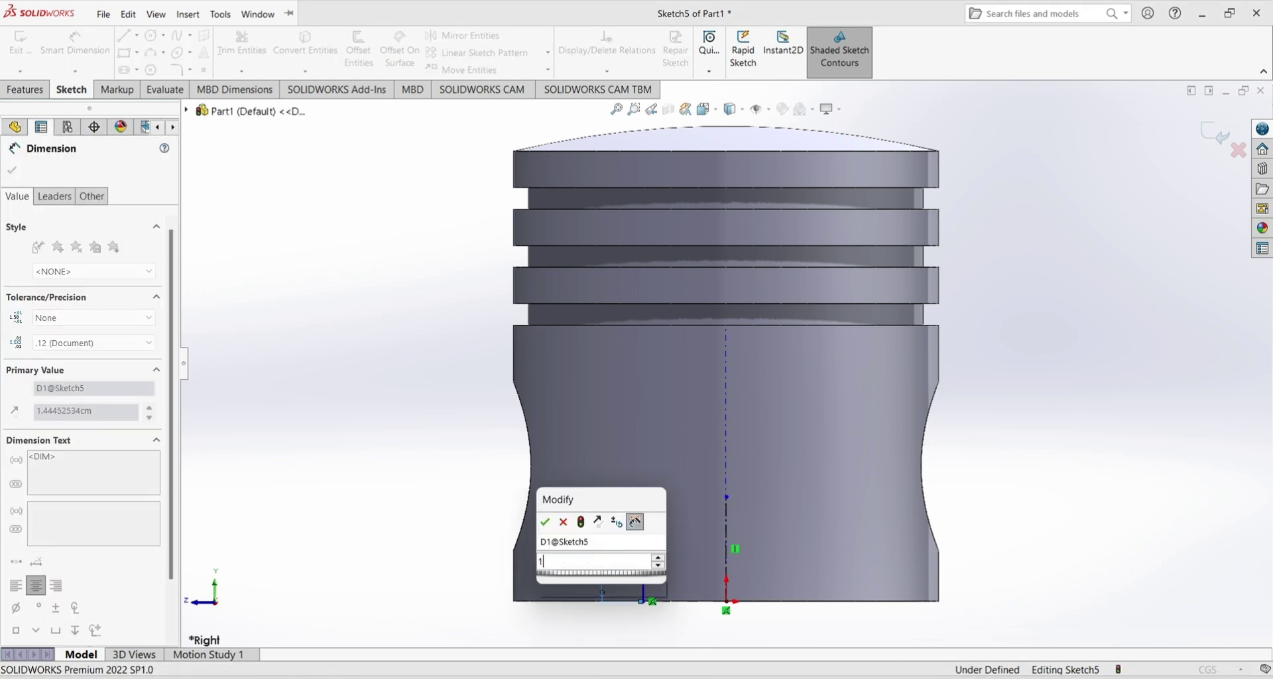
text(.2)
key(Return)
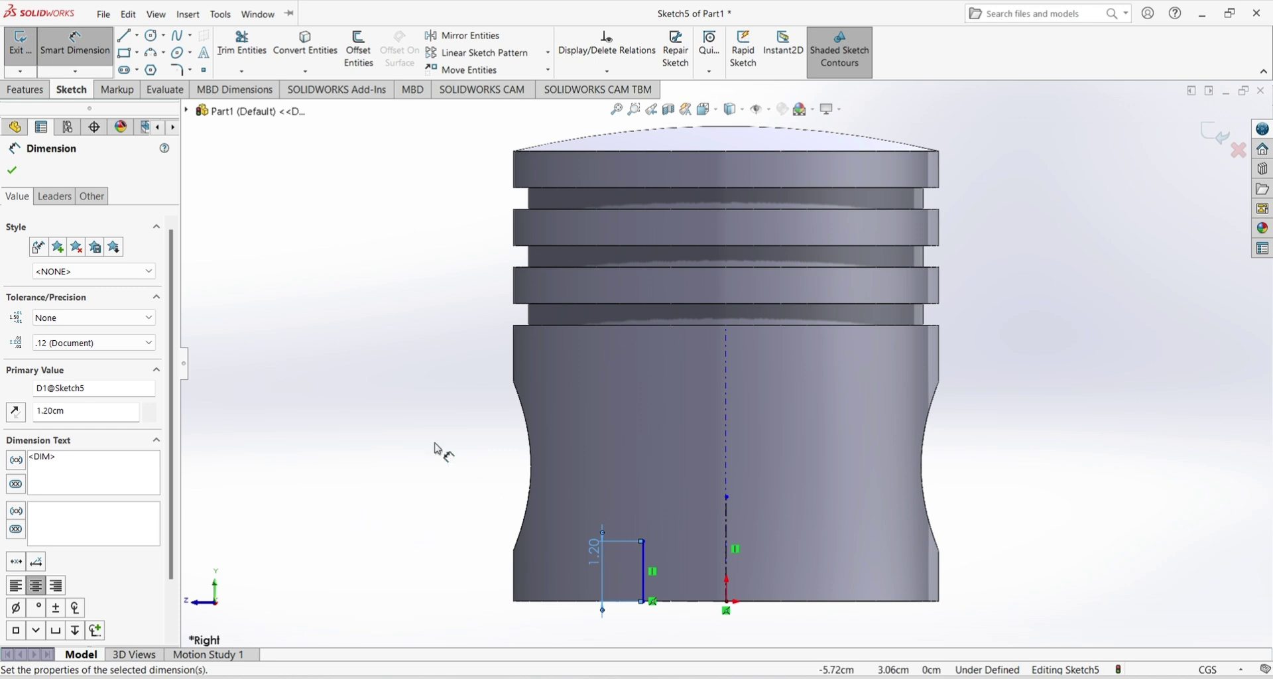
click(12, 169)
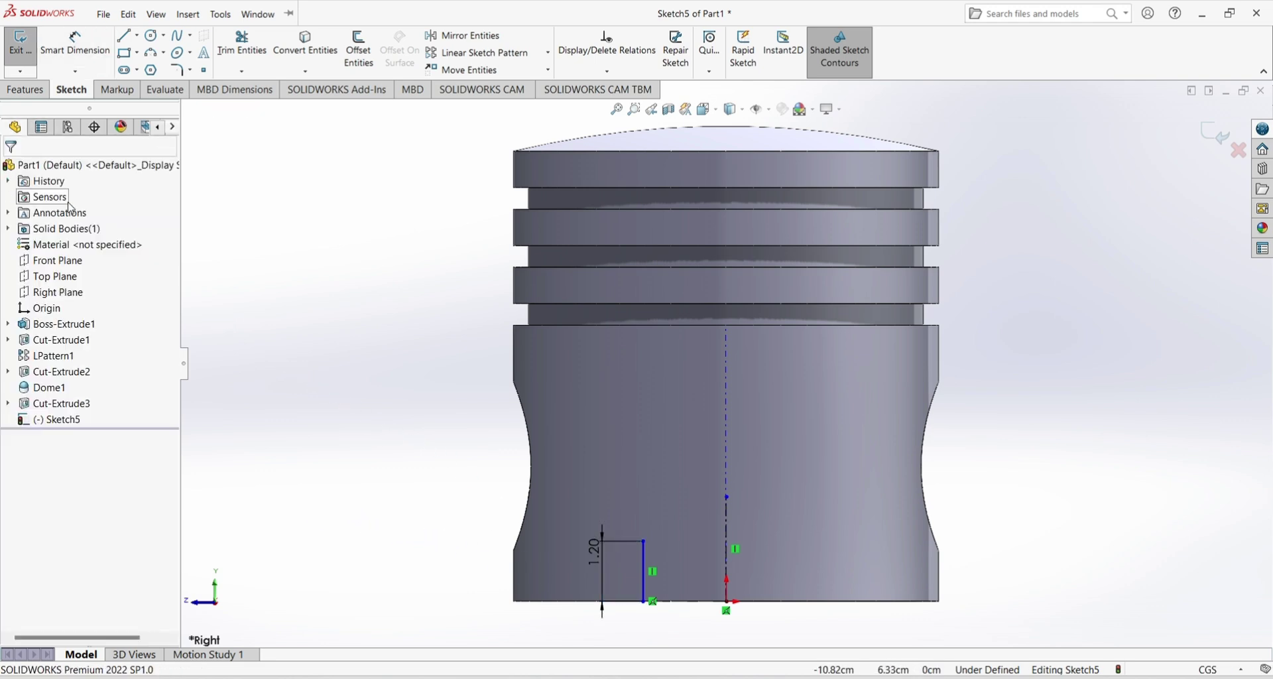
- Mirror the vertical line across the centerline
click(460, 37)
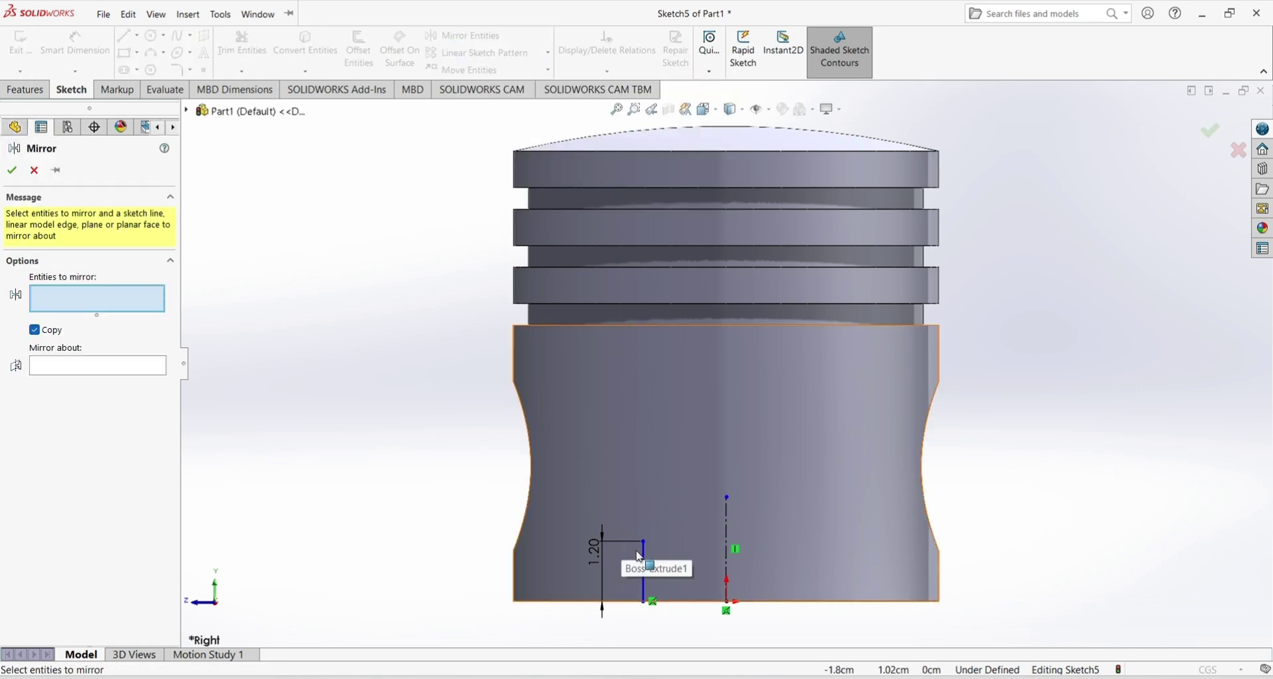
click(641, 552)
click(115, 365)
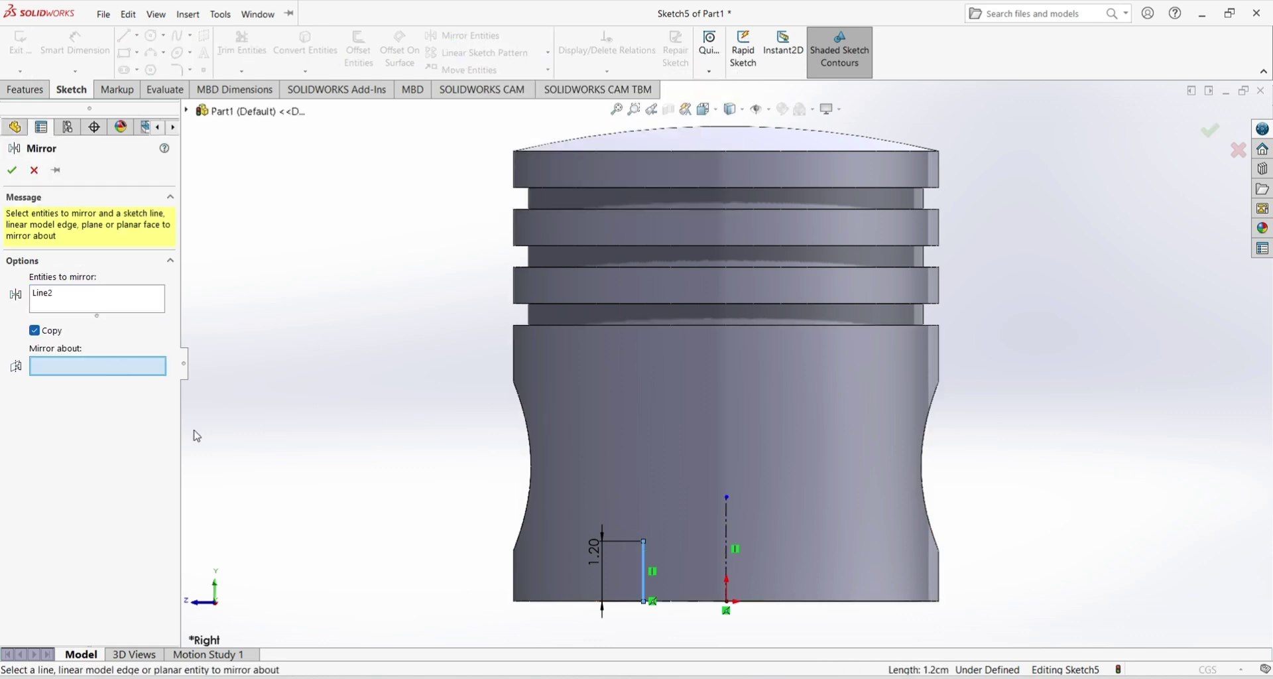
click(724, 539)
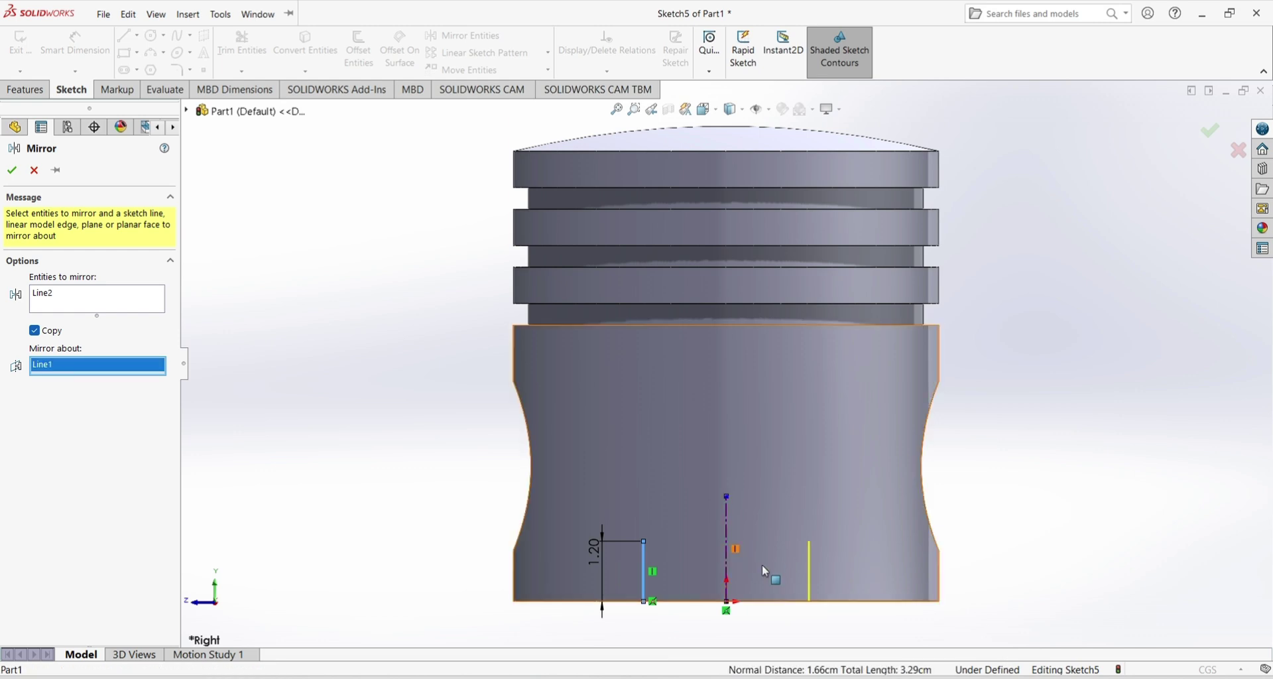
click(13, 172)
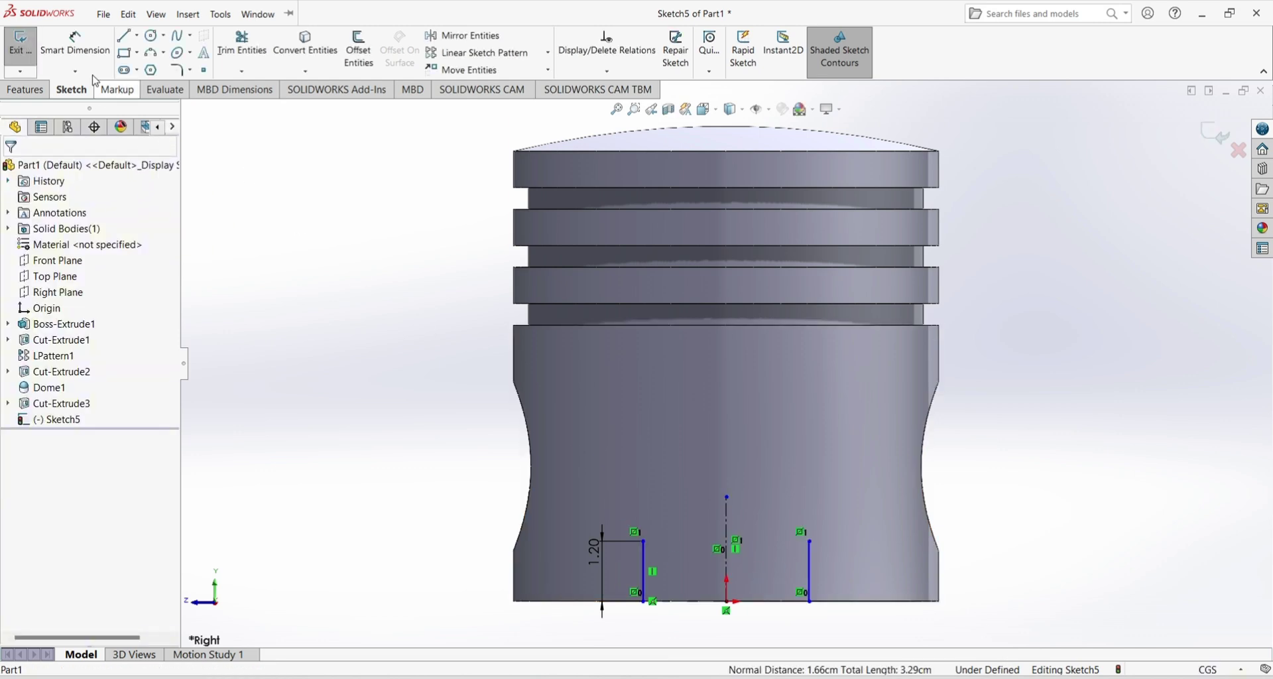
- Dimension the spacing between the two vertical lines to 5 cm
click(75, 43)
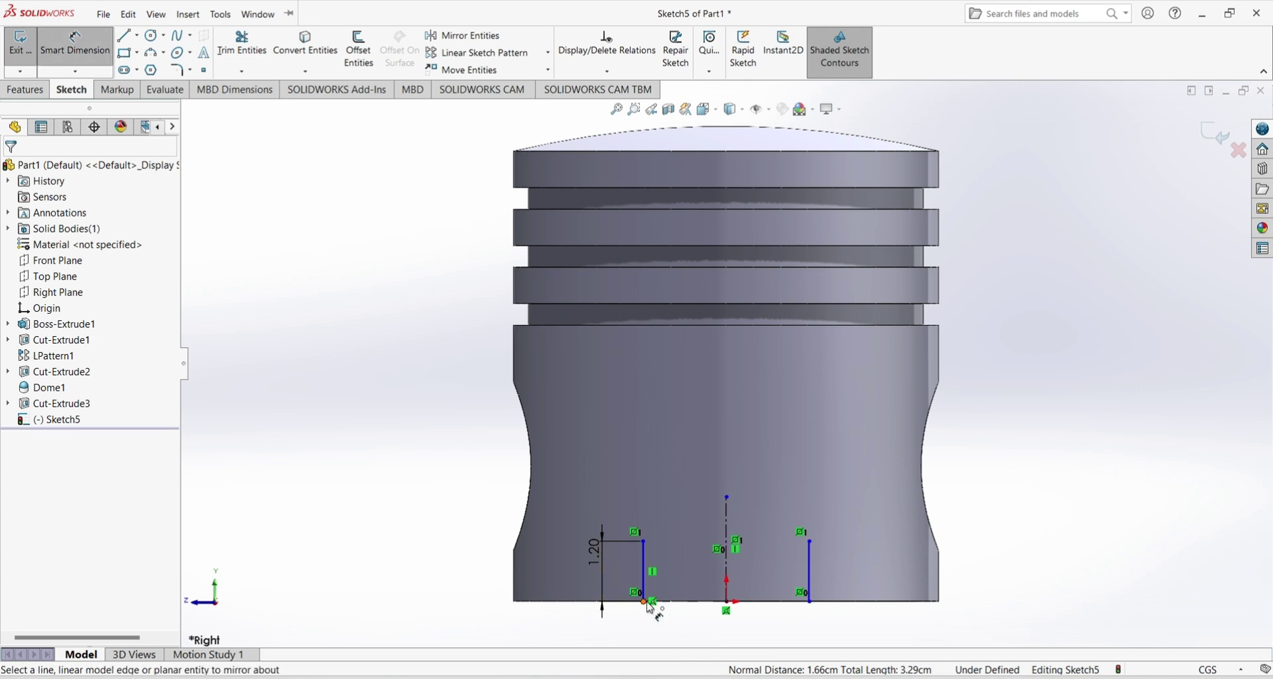
click(647, 603)
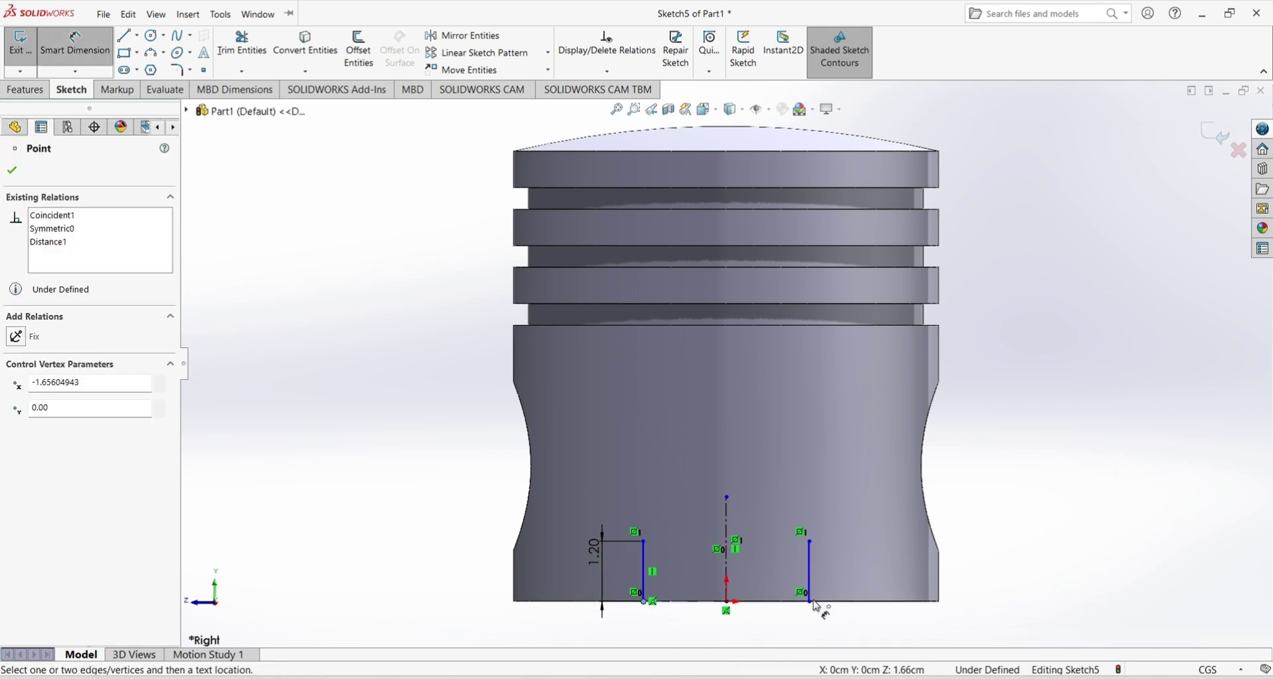
click(809, 602)
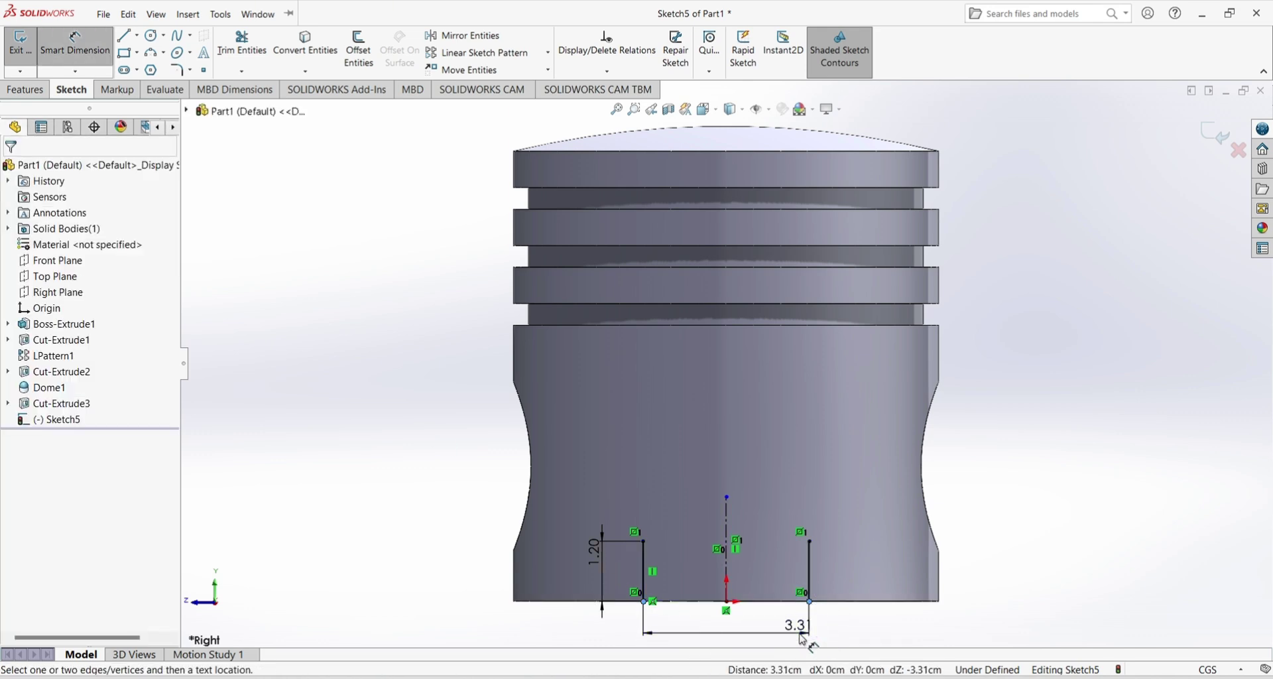
click(800, 633)
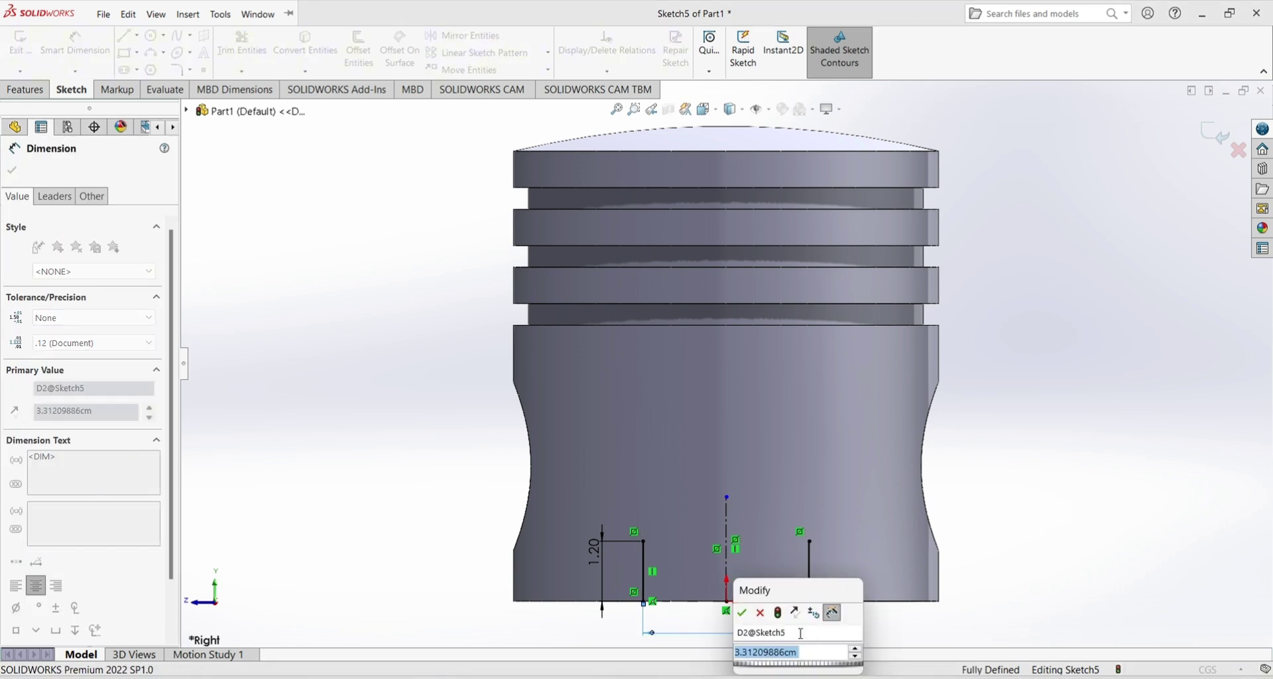
text(5)
key(Return)
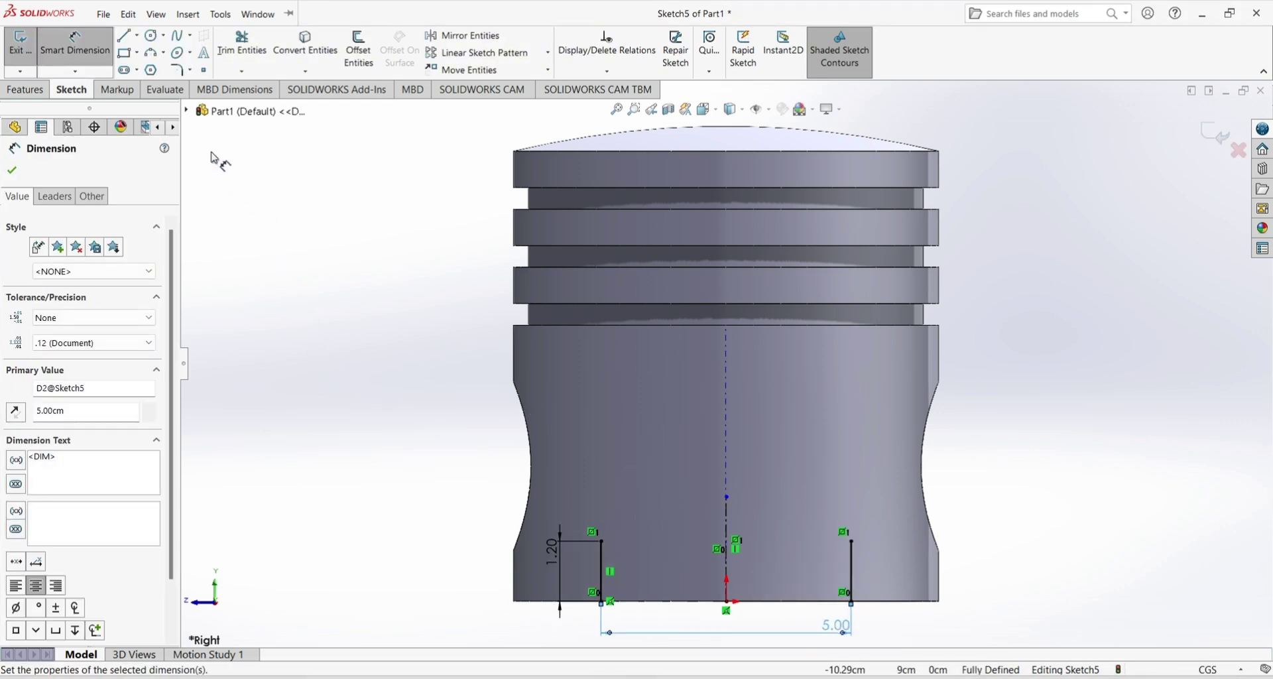
click(13, 170)
- Draw a 3 Point Arc joining the tops of the two vertical lines
click(163, 57)
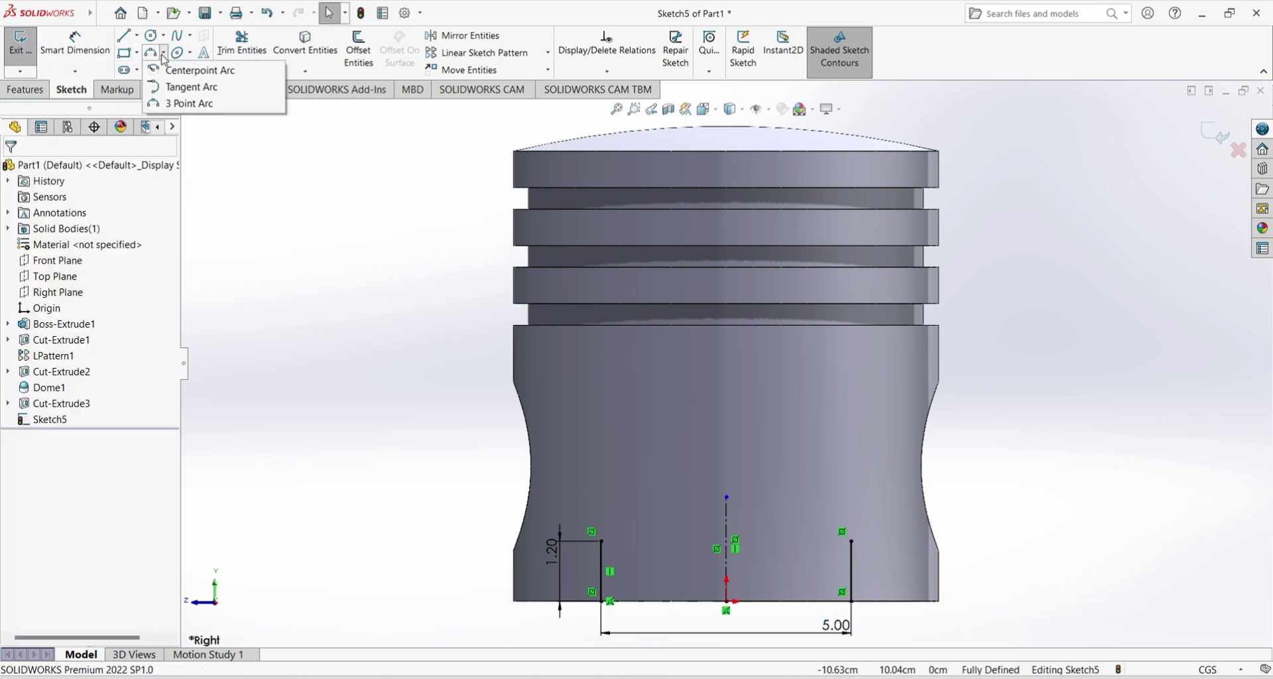
click(183, 104)
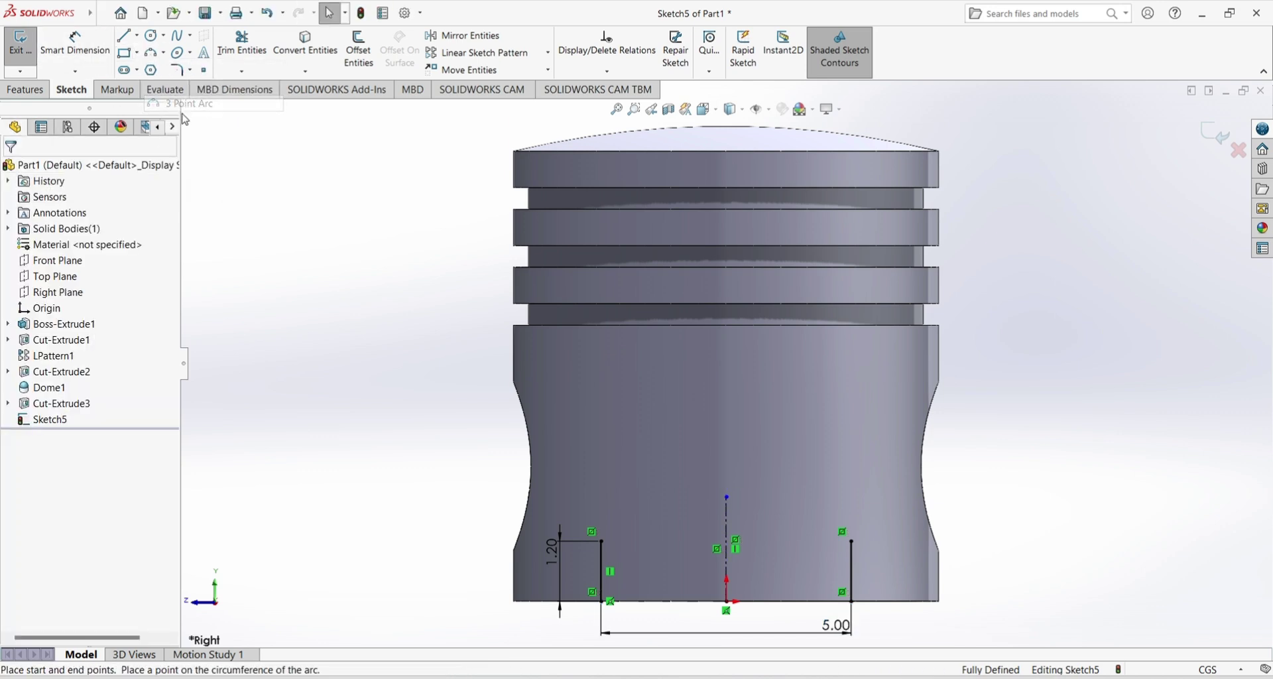
click(601, 541)
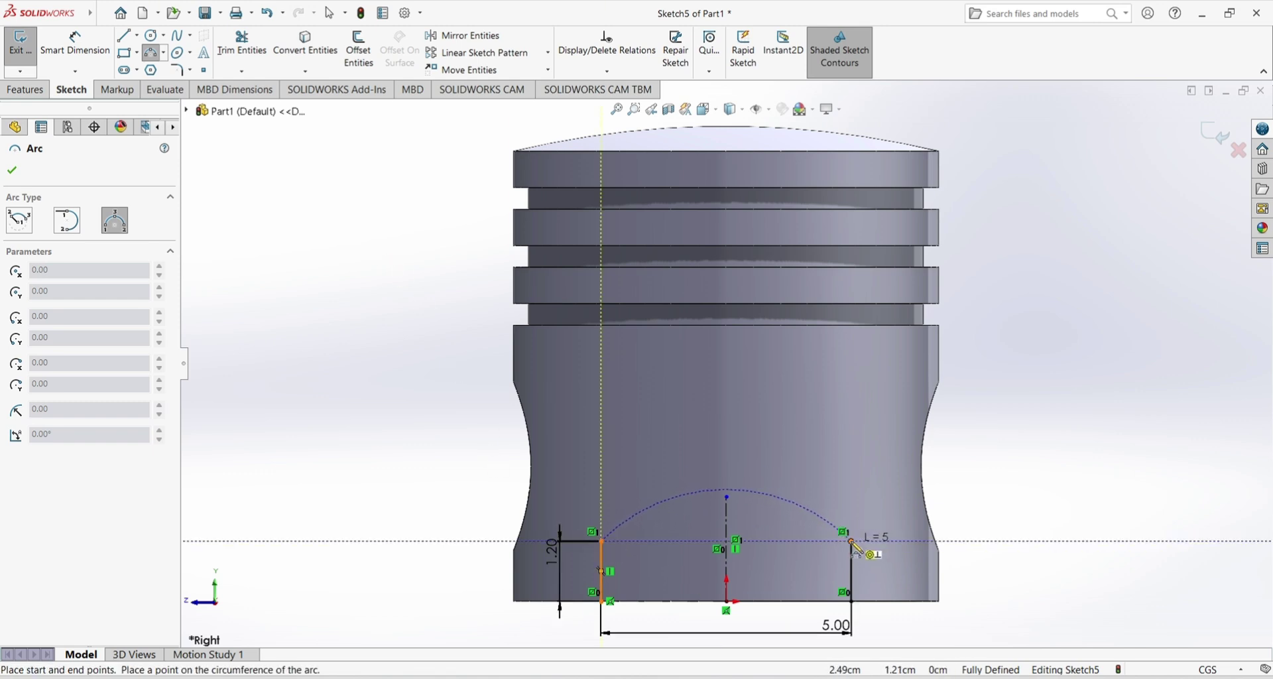
click(851, 541)
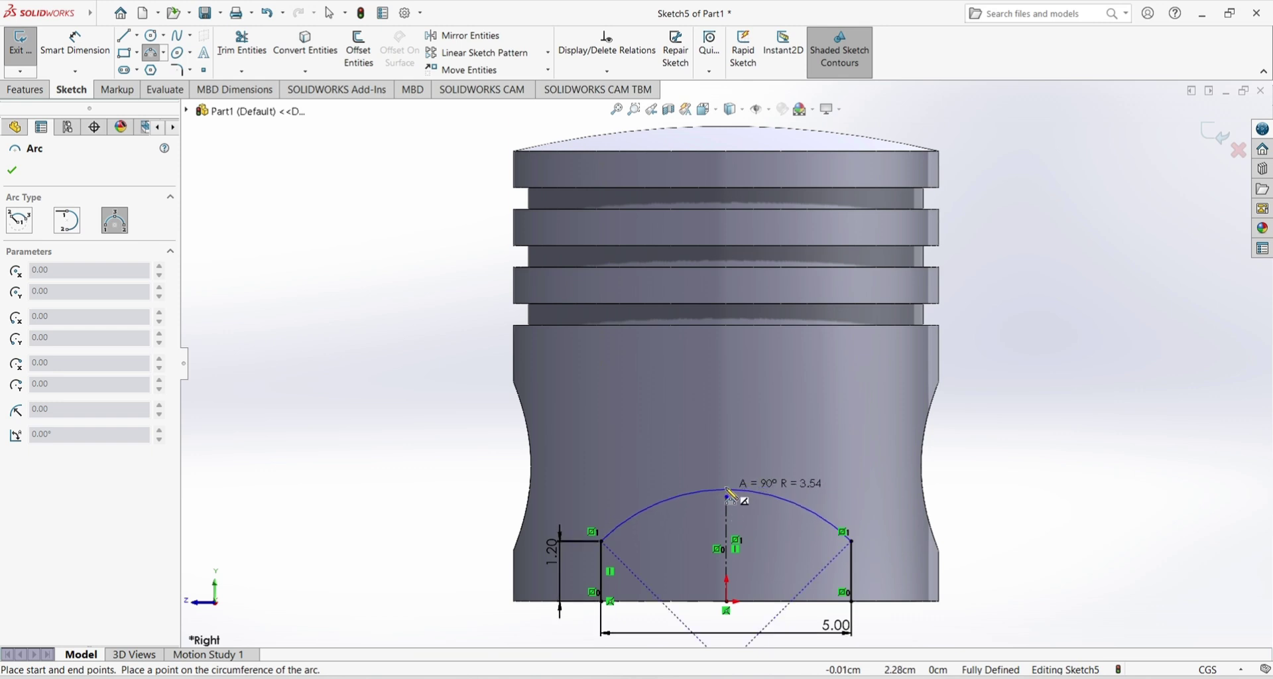
click(726, 489)
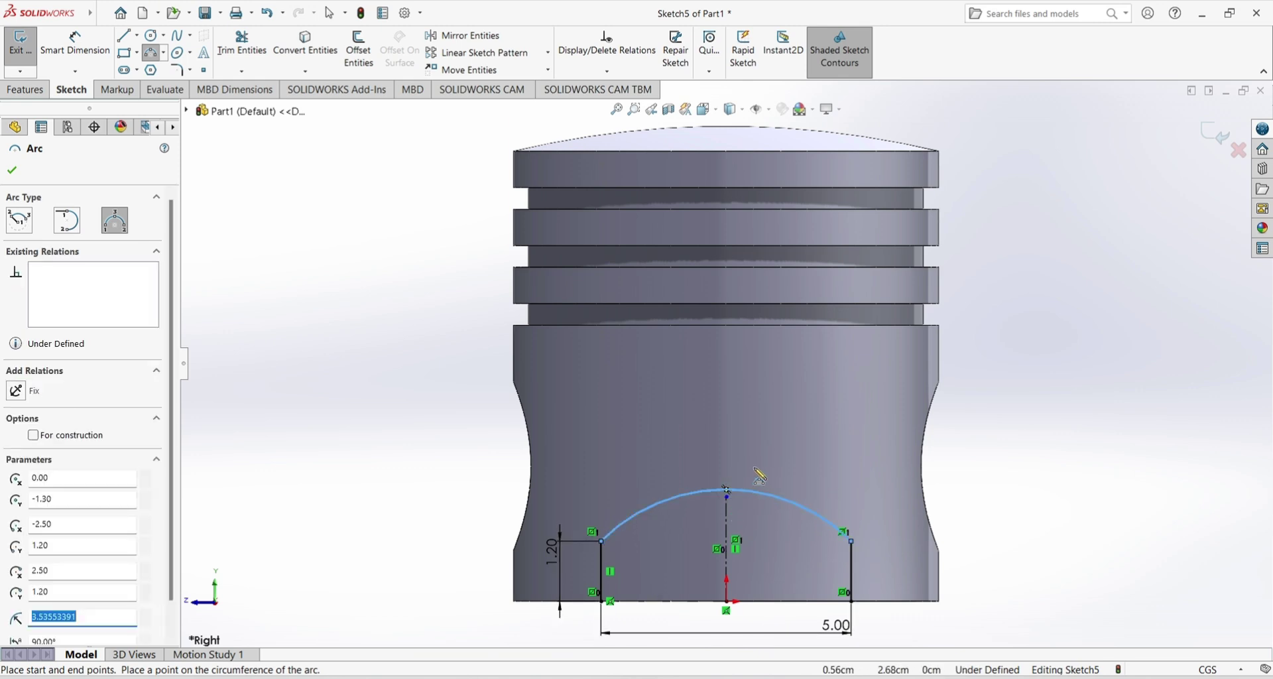
right_click(757, 472)
click(782, 482)
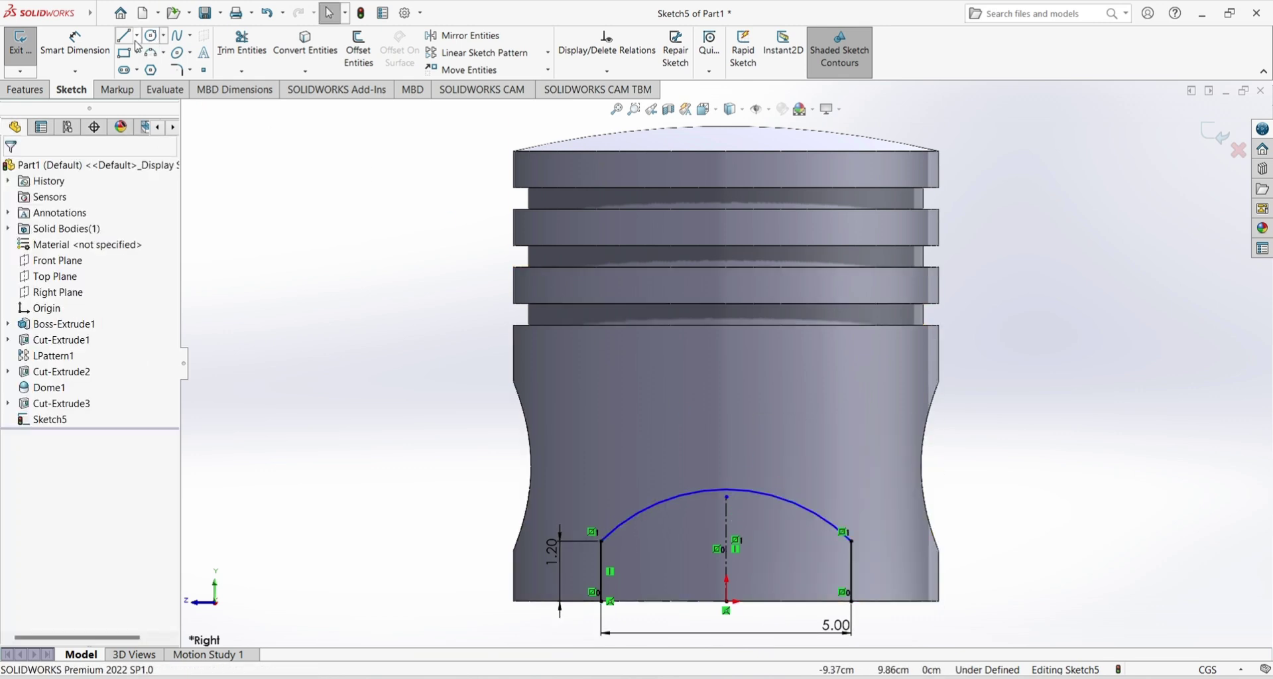
- Dimension the arc's radius to 4 cm
click(99, 50)
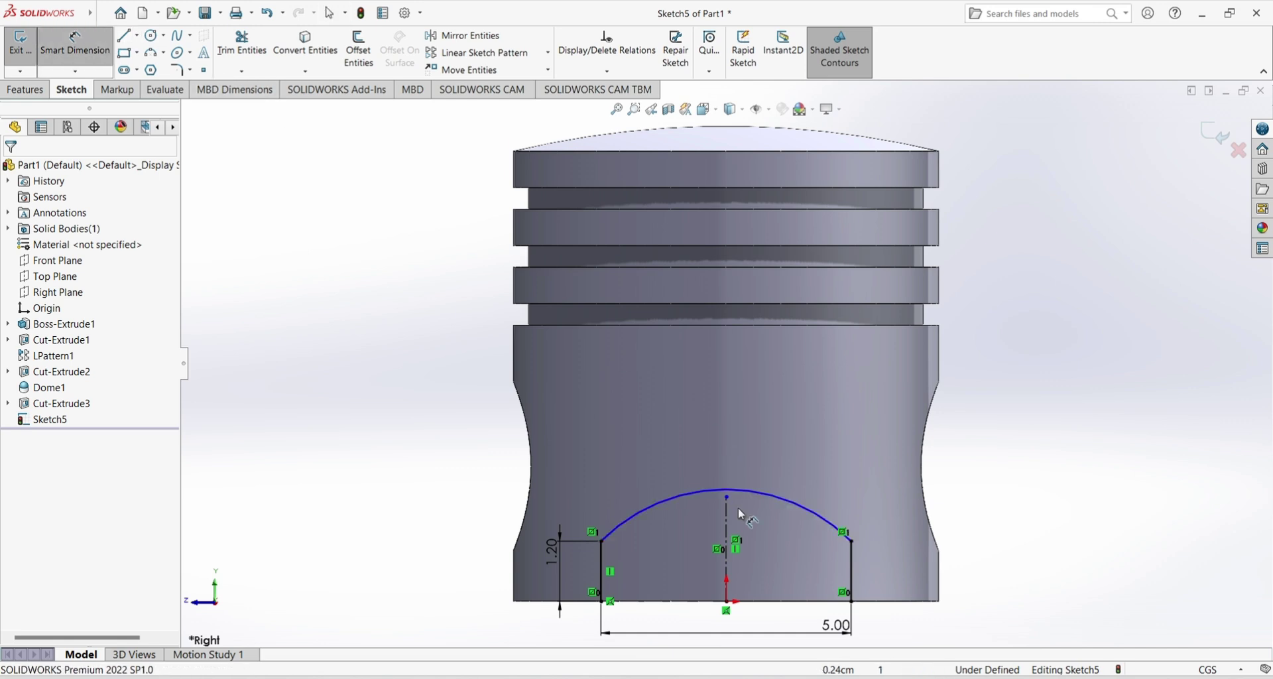
click(761, 497)
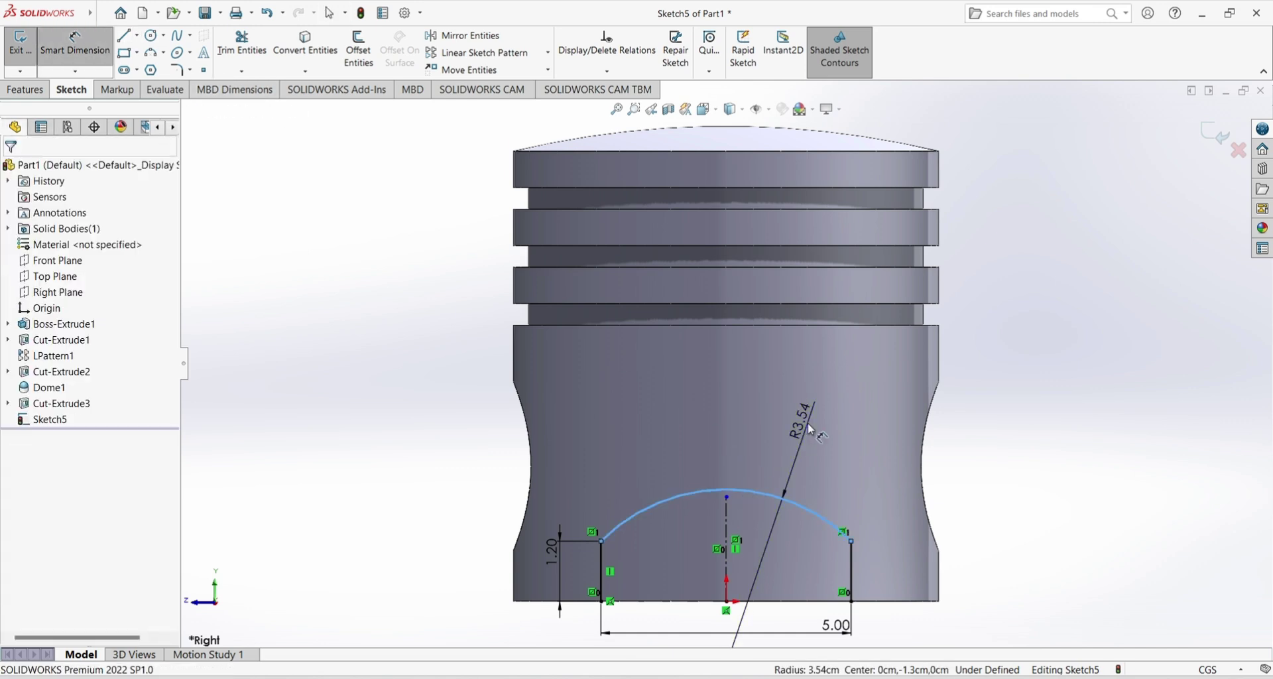
click(809, 421)
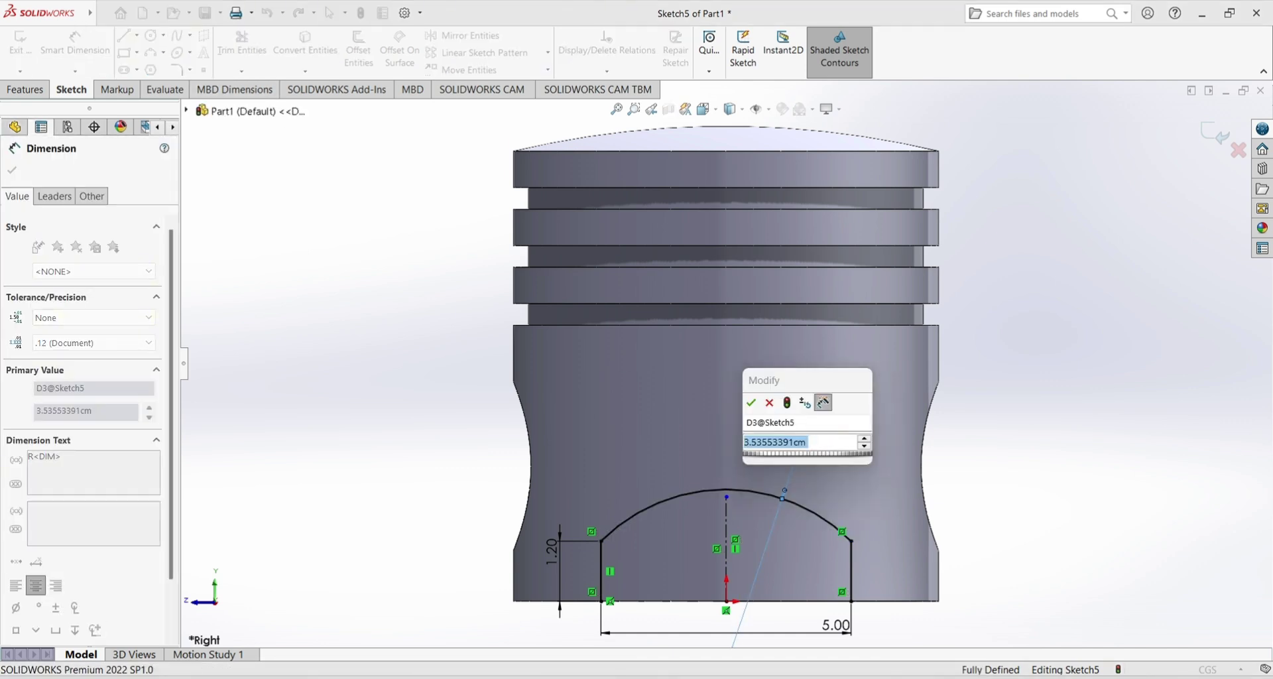
text(4)
key(Return)
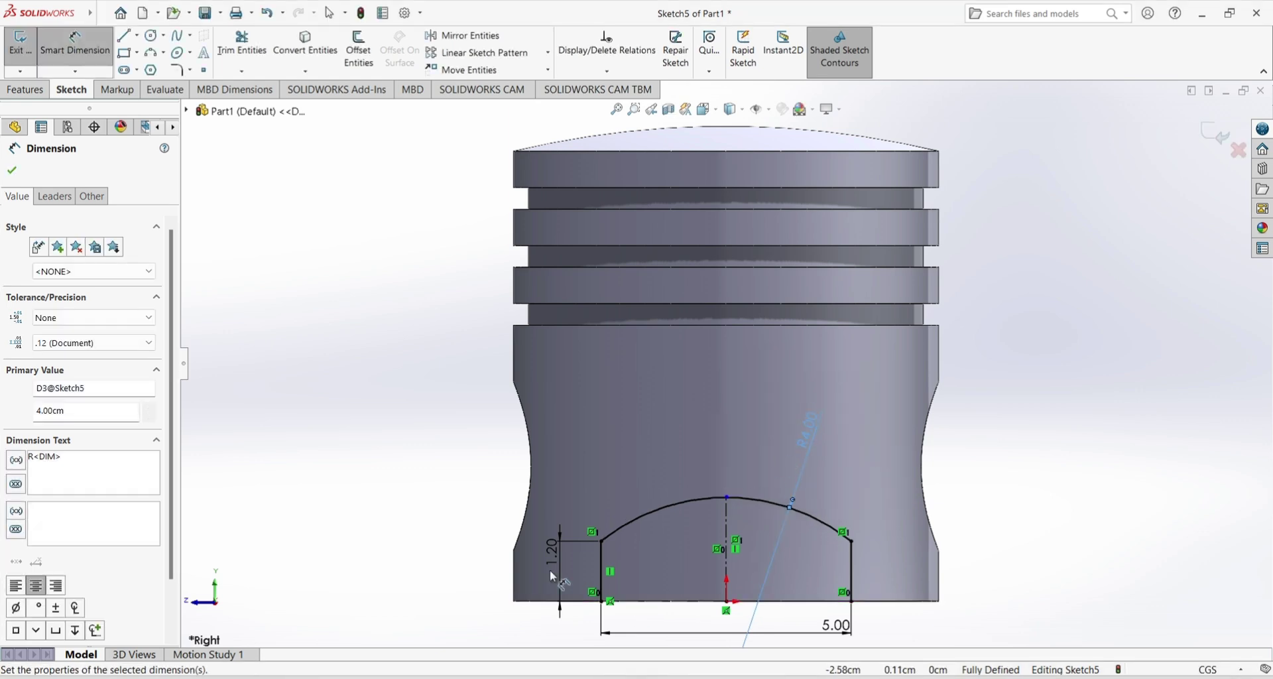
click(16, 173)
click(103, 14)
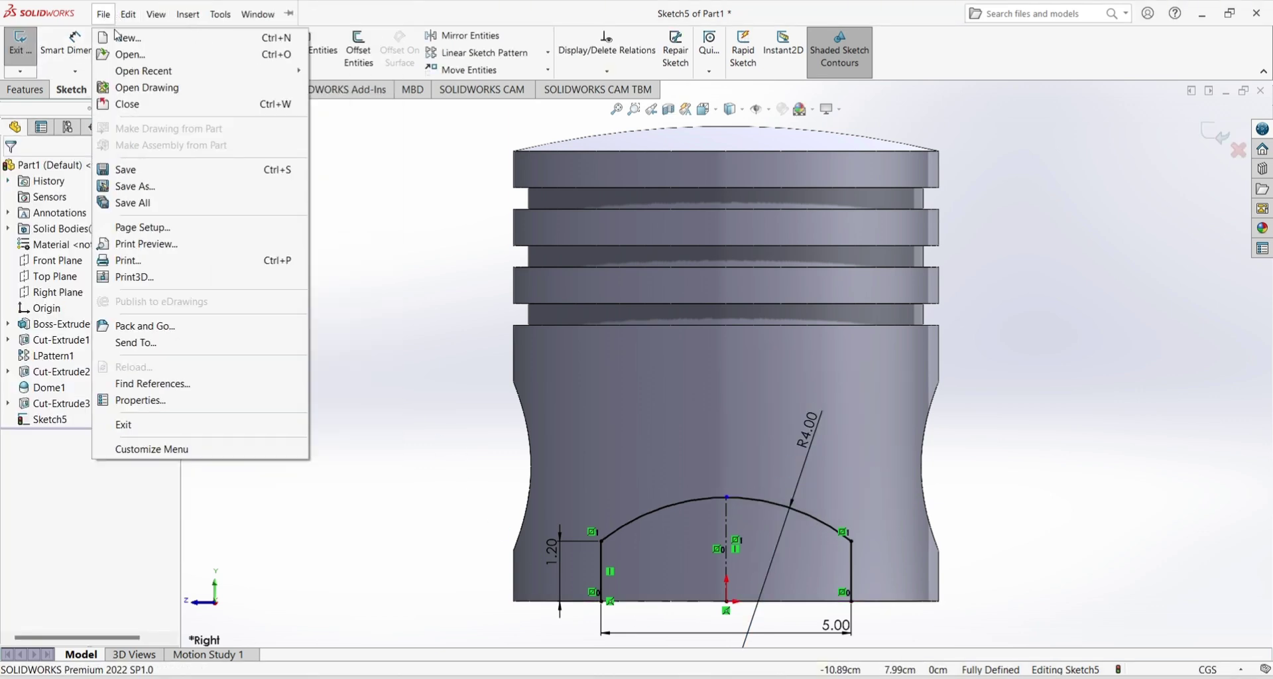
click(349, 161)
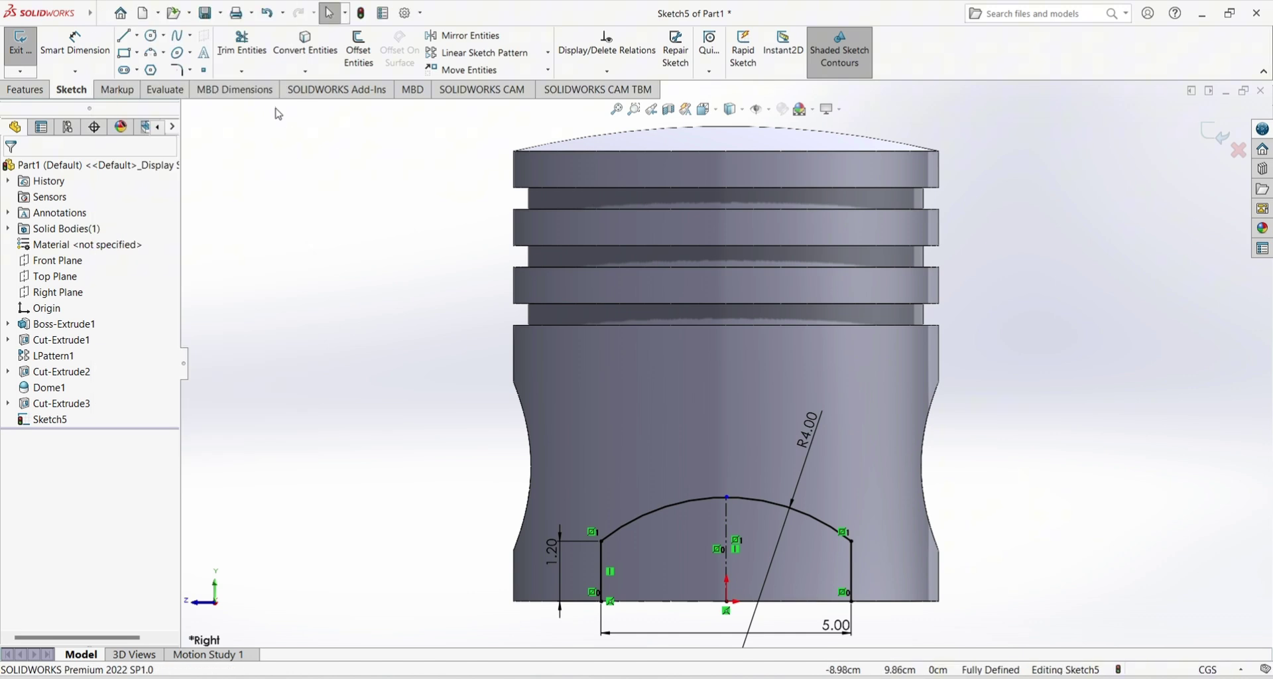
click(124, 38)
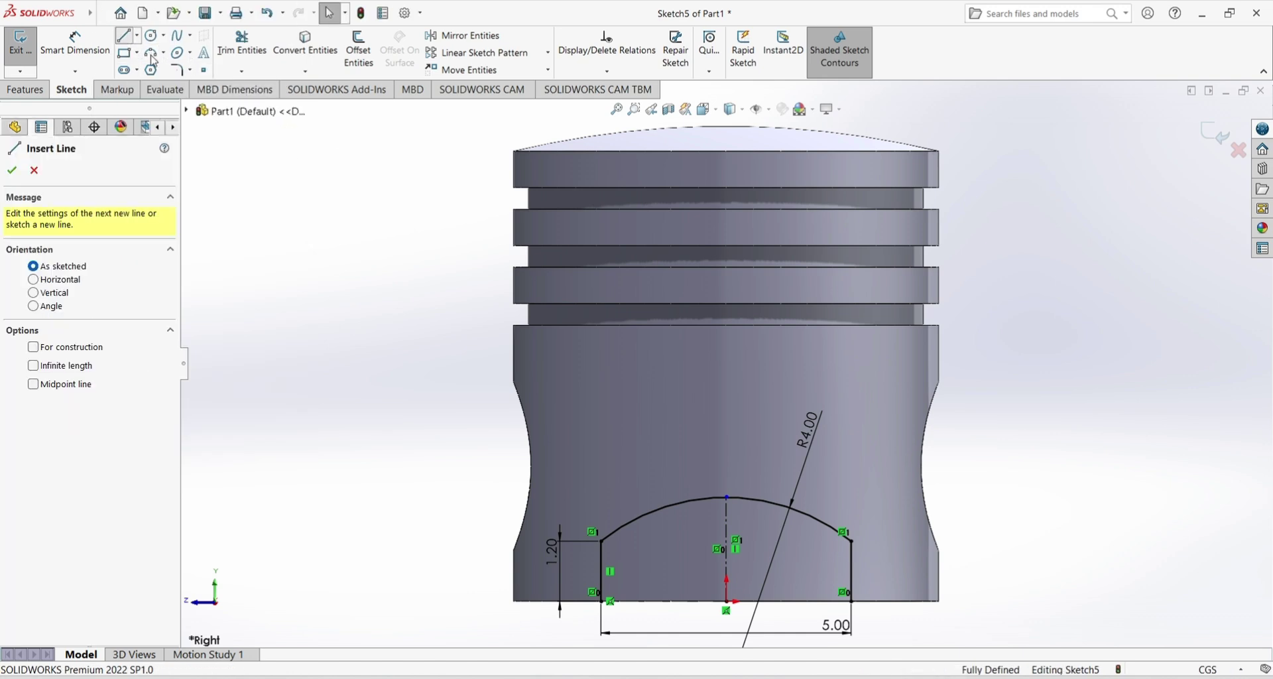
- Draw a horizontal line joining the bottom endpoints of the two vertical lines
click(602, 602)
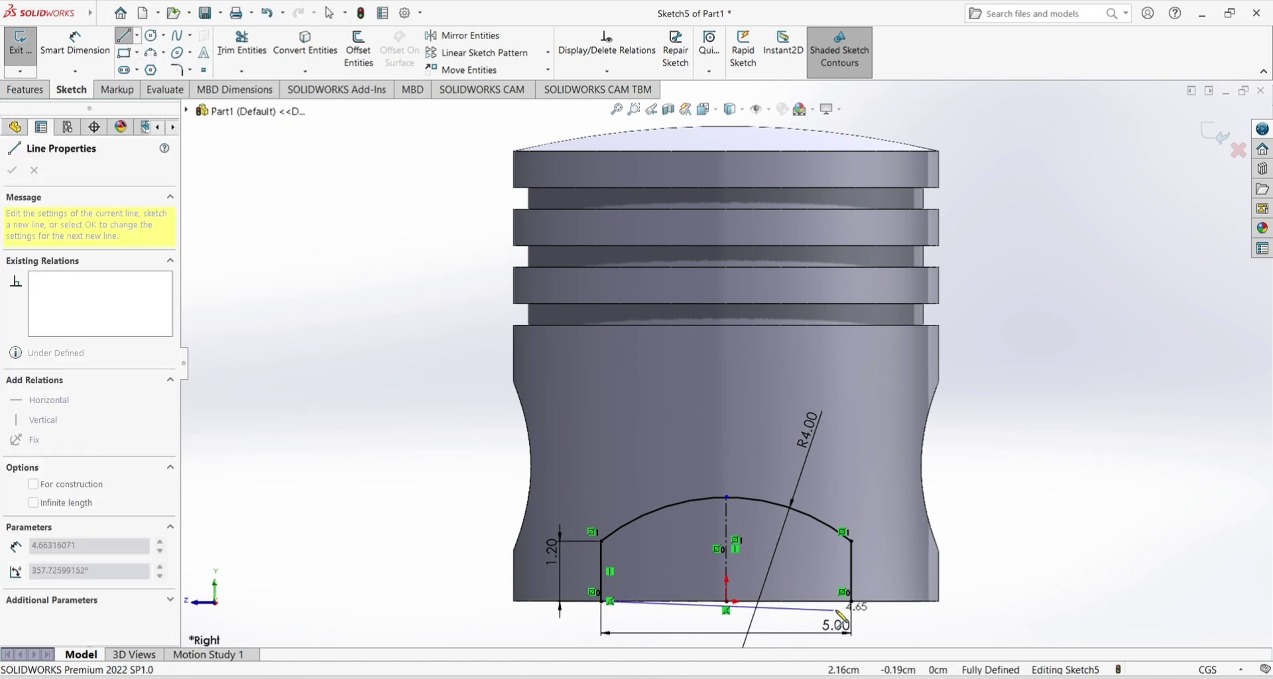
click(851, 601)
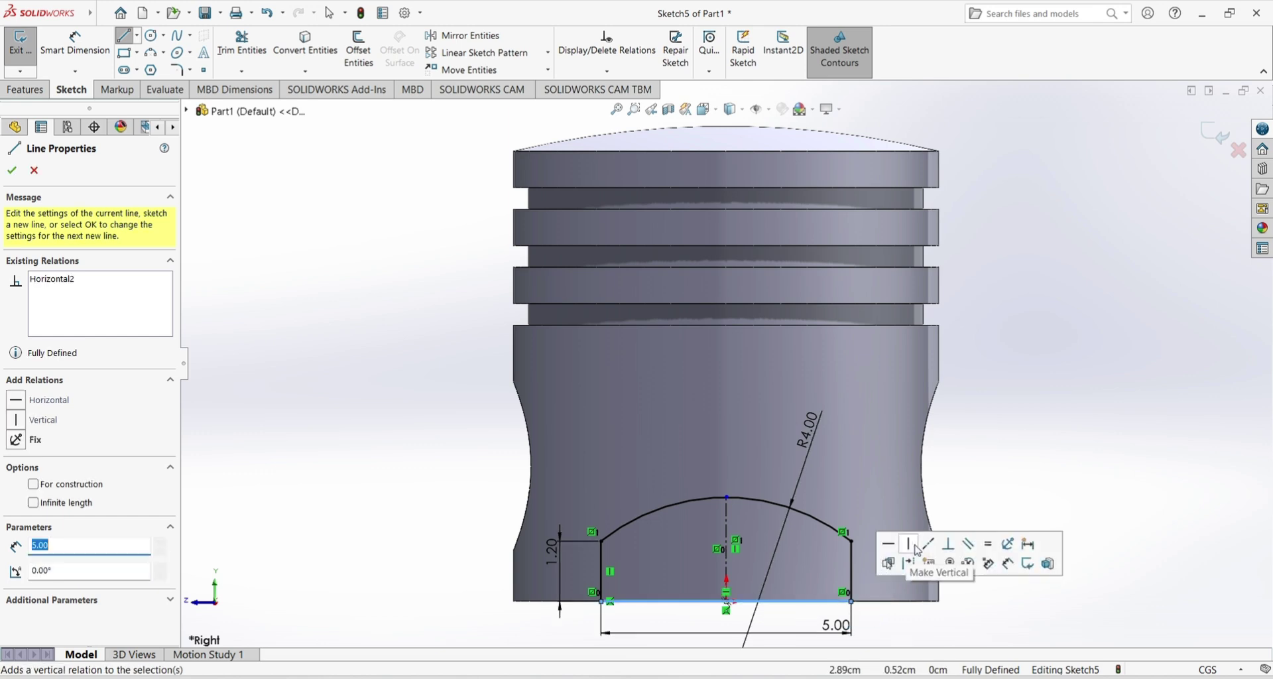
right_click(896, 614)
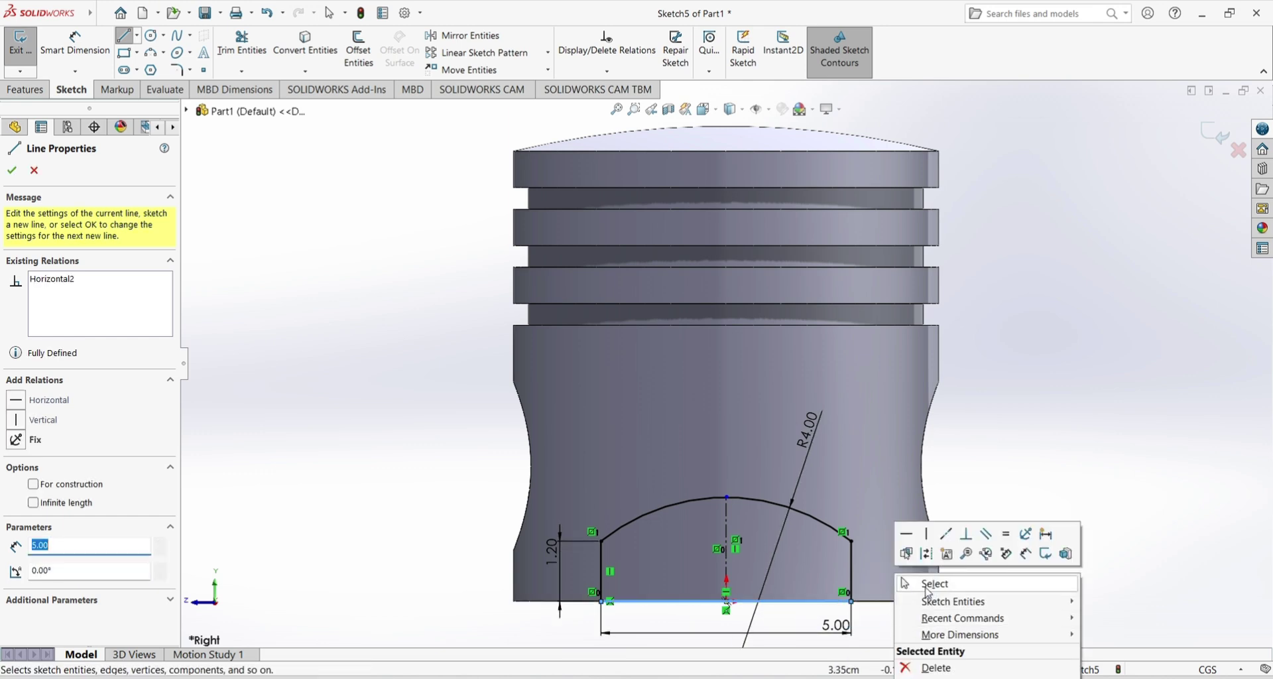
click(905, 590)
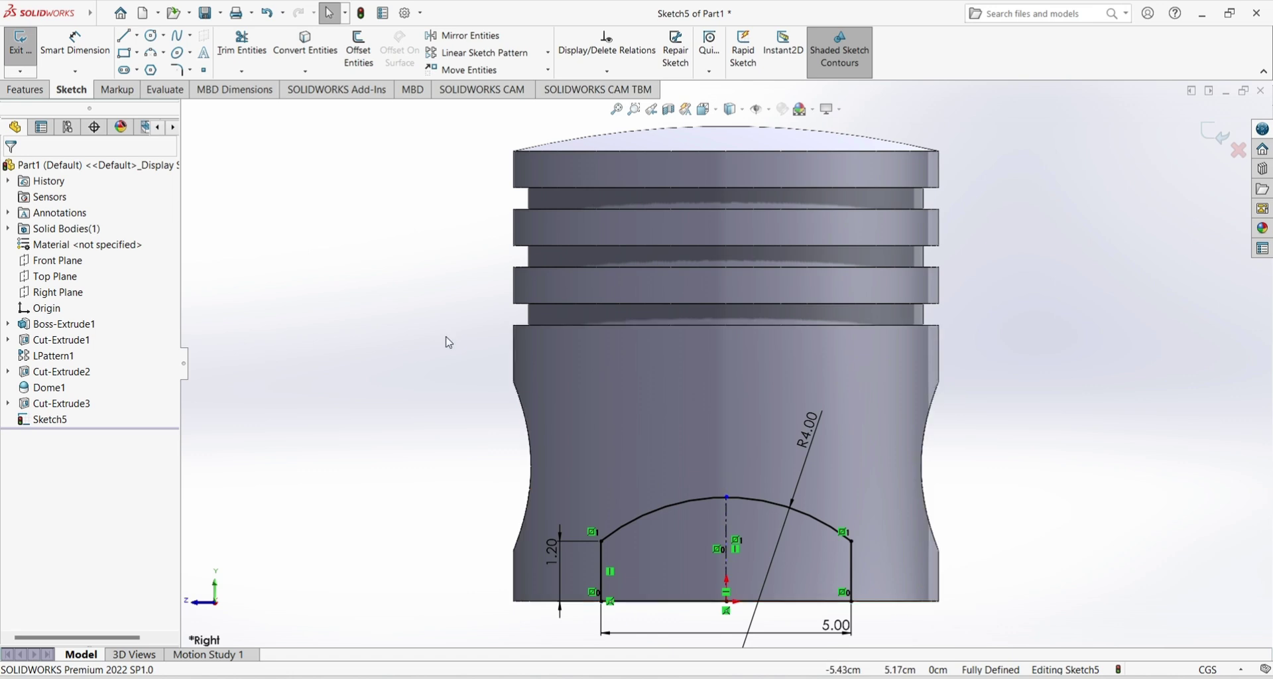
click(37, 93)
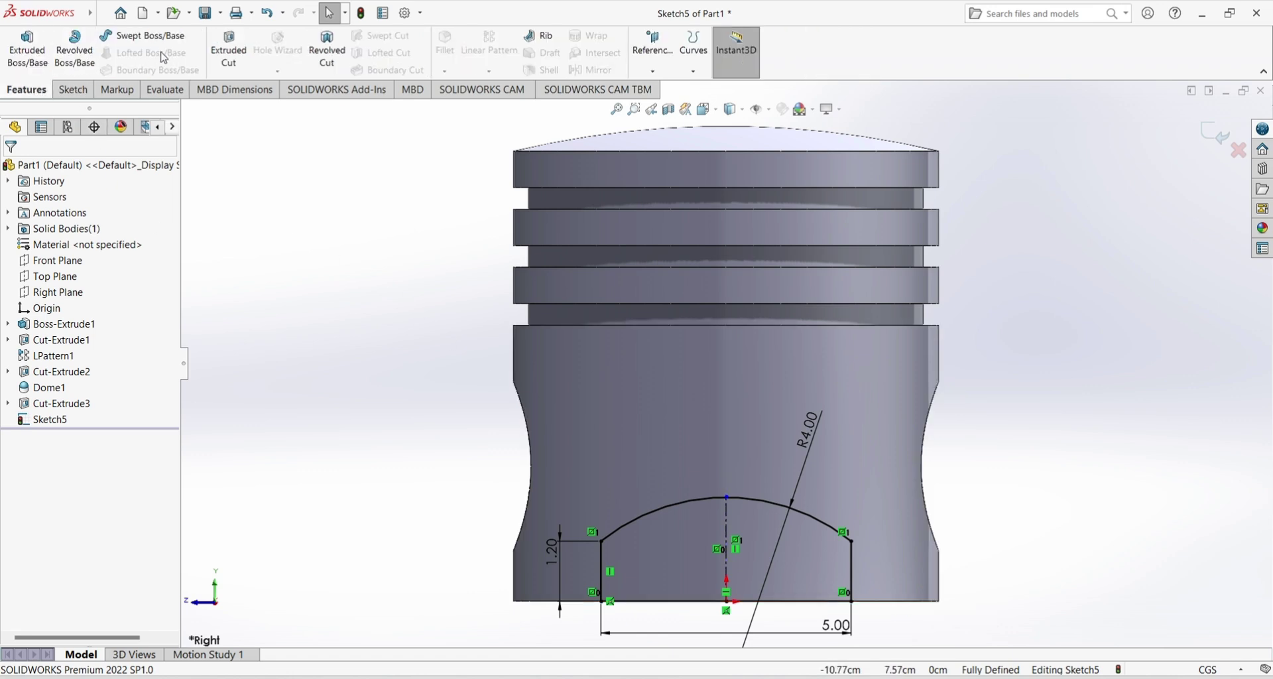
- Extrude-cut the arched Sketch5 profile Through All - Both, notching both skirt sides
click(228, 49)
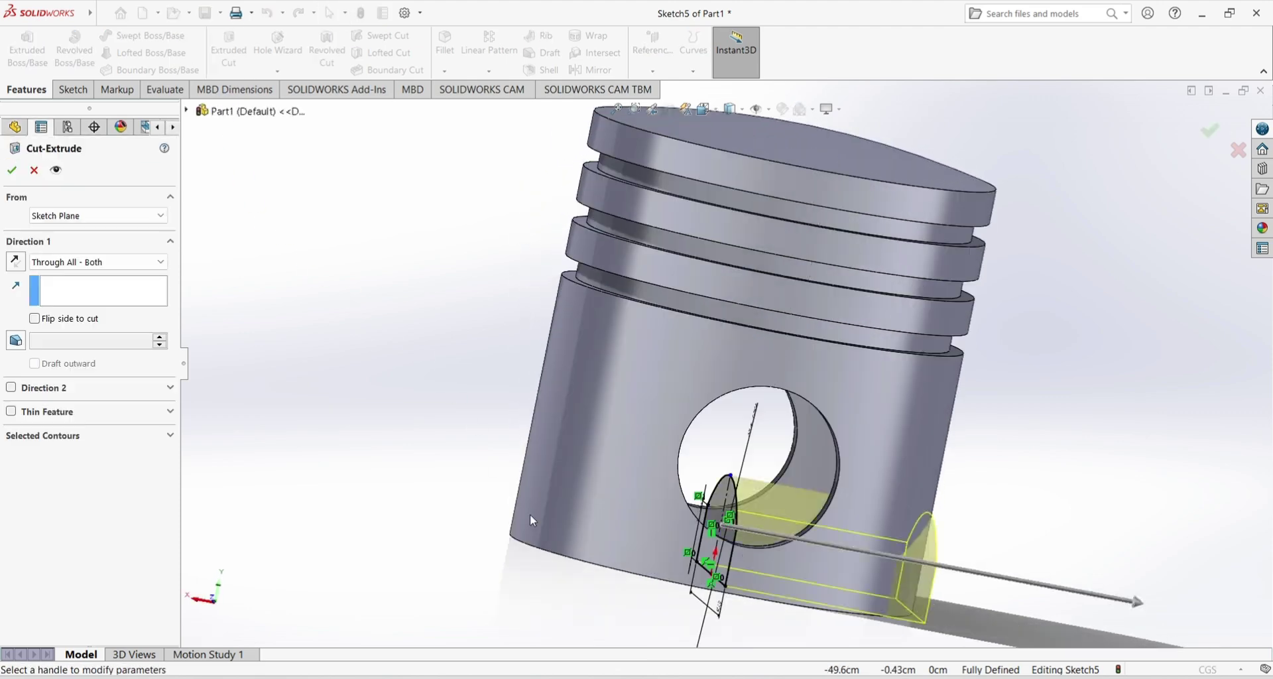
middle_drag(504, 425, 465, 318)
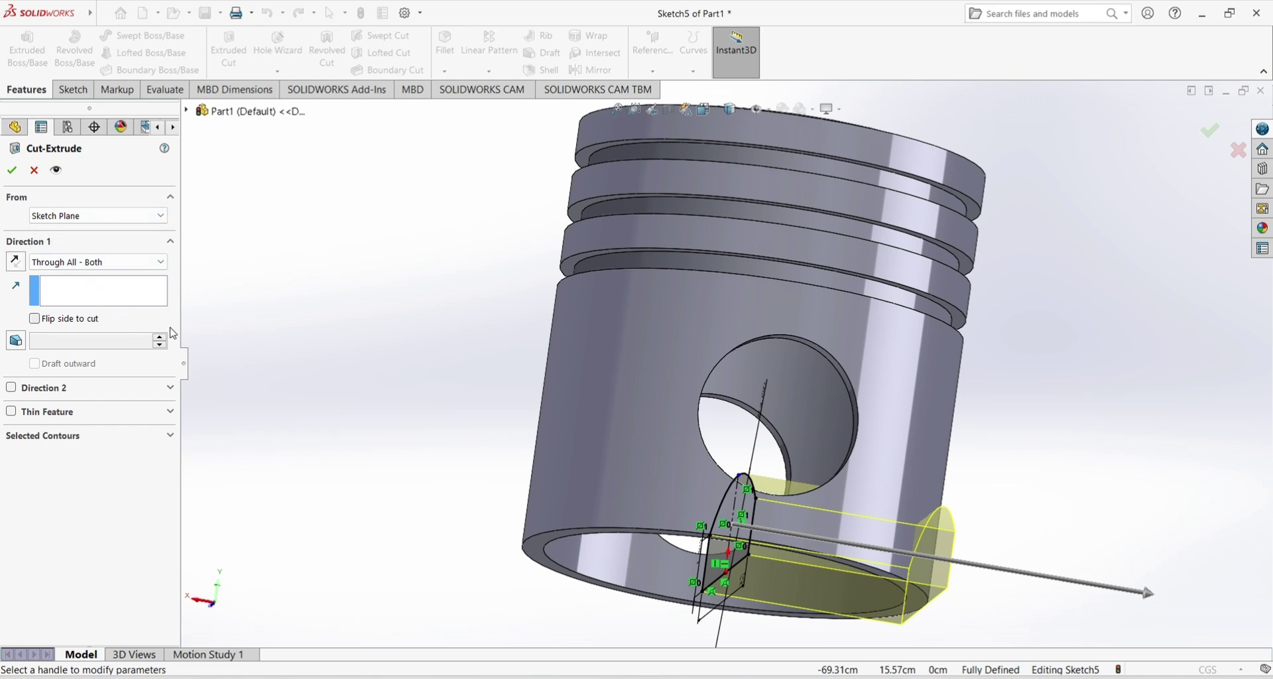
mouse_move(262, 369)
middle_down()
mouse_move(386, 430)
mouse_move(265, 447)
middle_up()
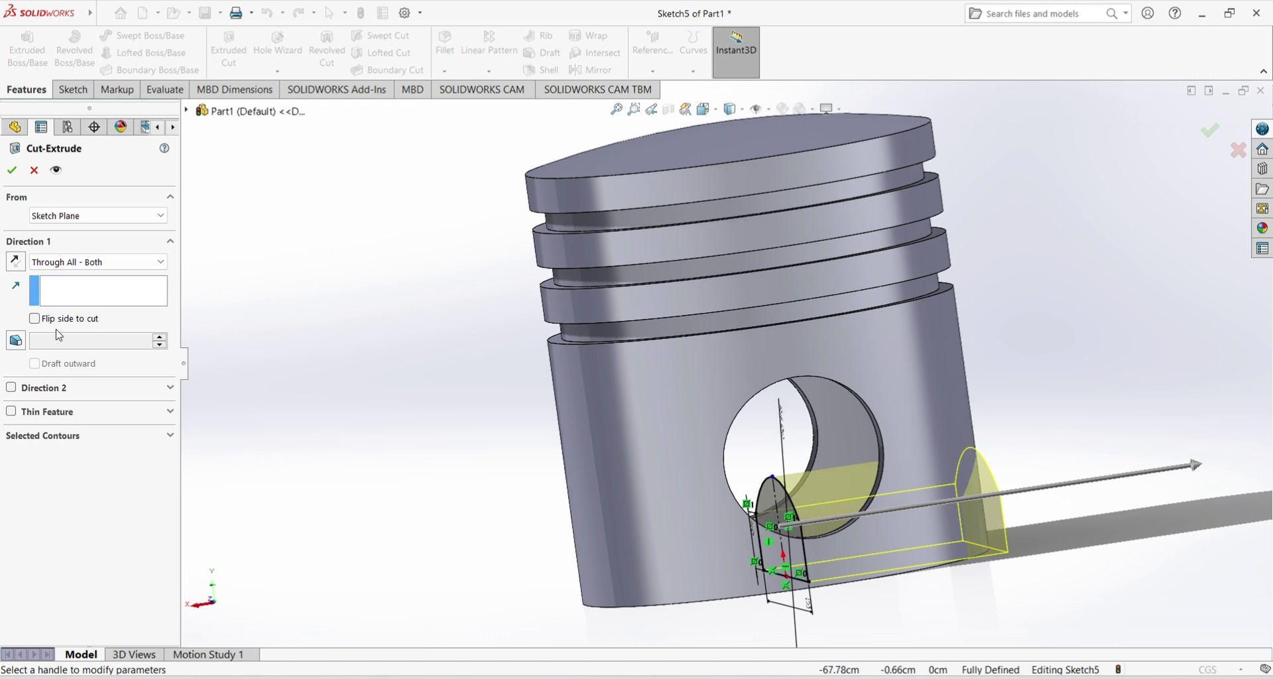
click(93, 262)
click(111, 300)
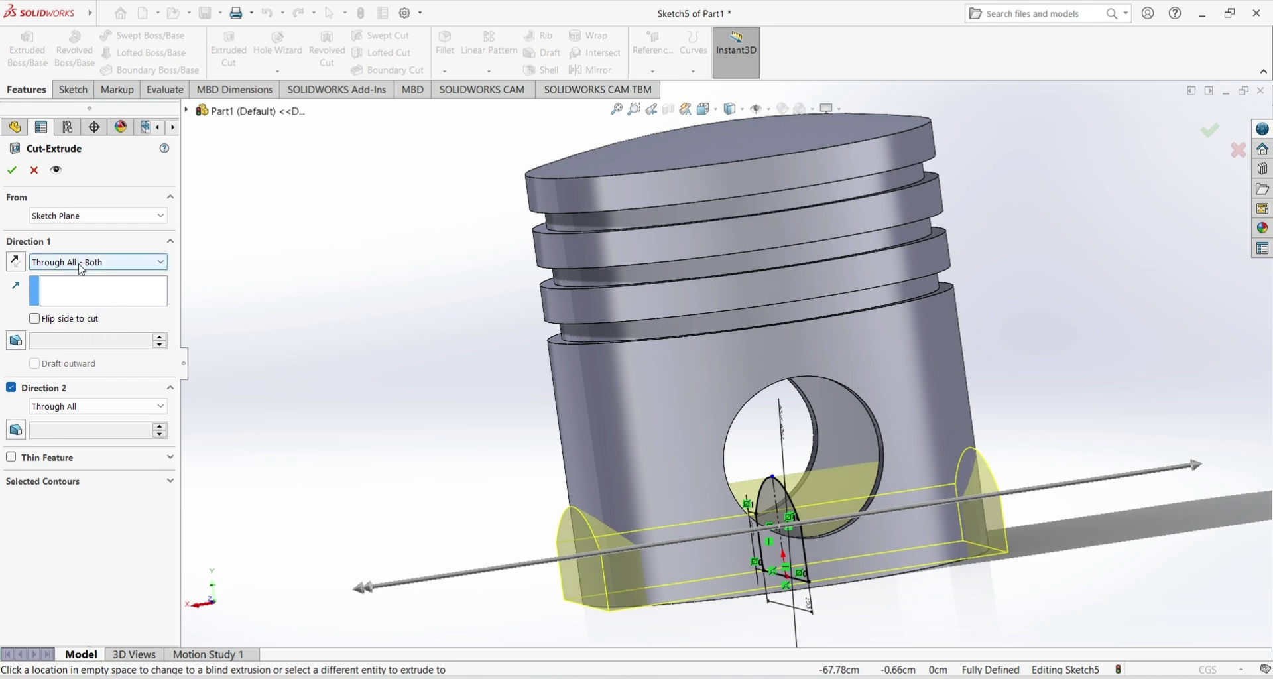
click(83, 261)
click(102, 299)
click(12, 171)
middle_drag(762, 545, 611, 491)
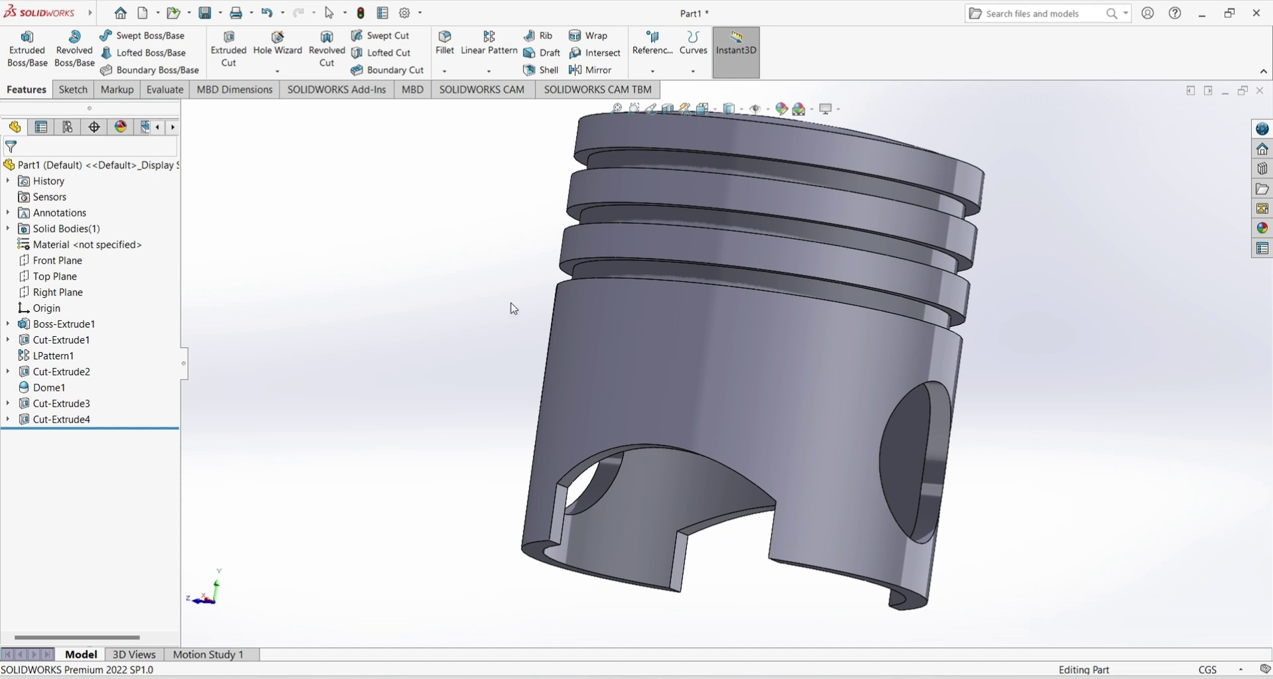
scroll(381, 447, down, 2)
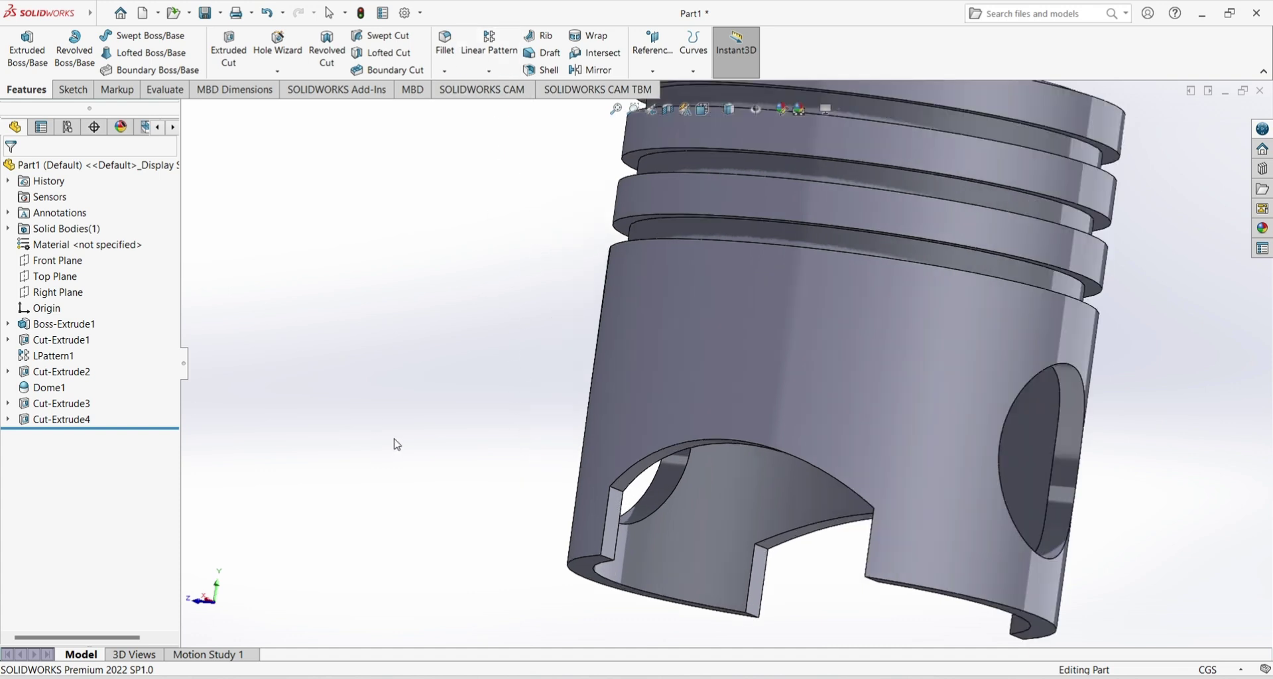
- Fillet the four cutout corner edges with a 1 cm radius
click(437, 51)
scroll(603, 467, down, 2)
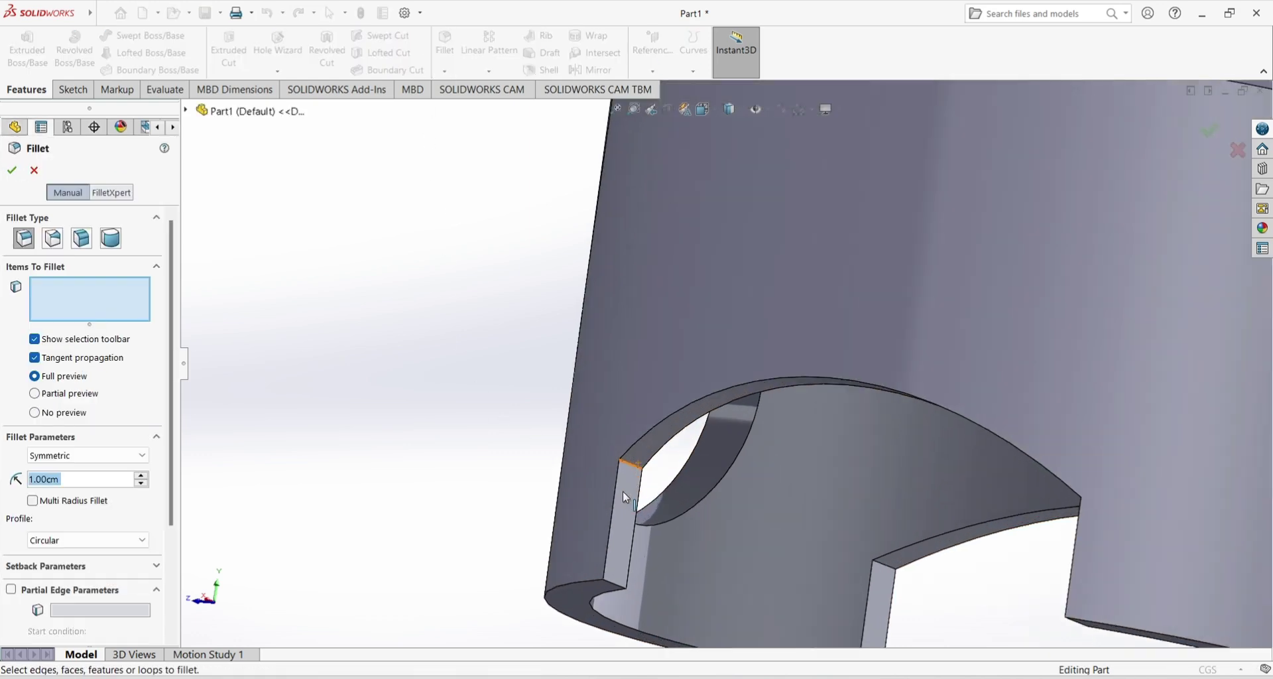
scroll(622, 490, down, 2)
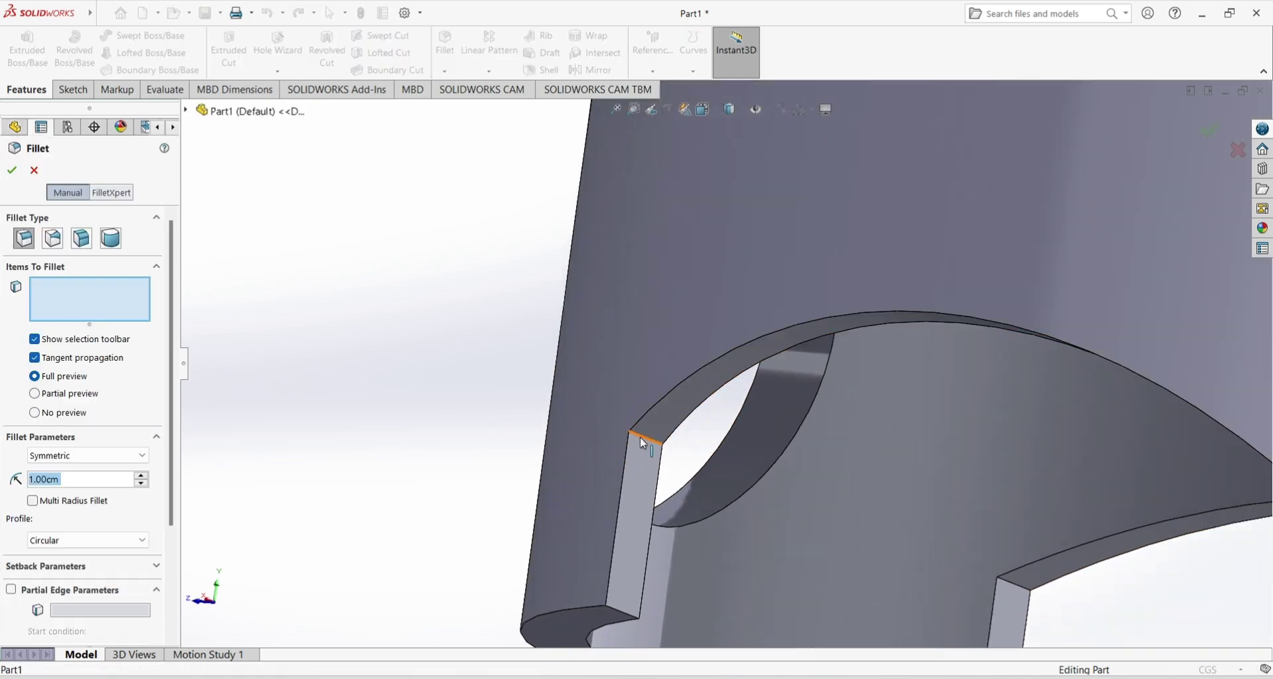
click(642, 438)
scroll(789, 490, up, 3)
middle_drag(797, 491, 1077, 539)
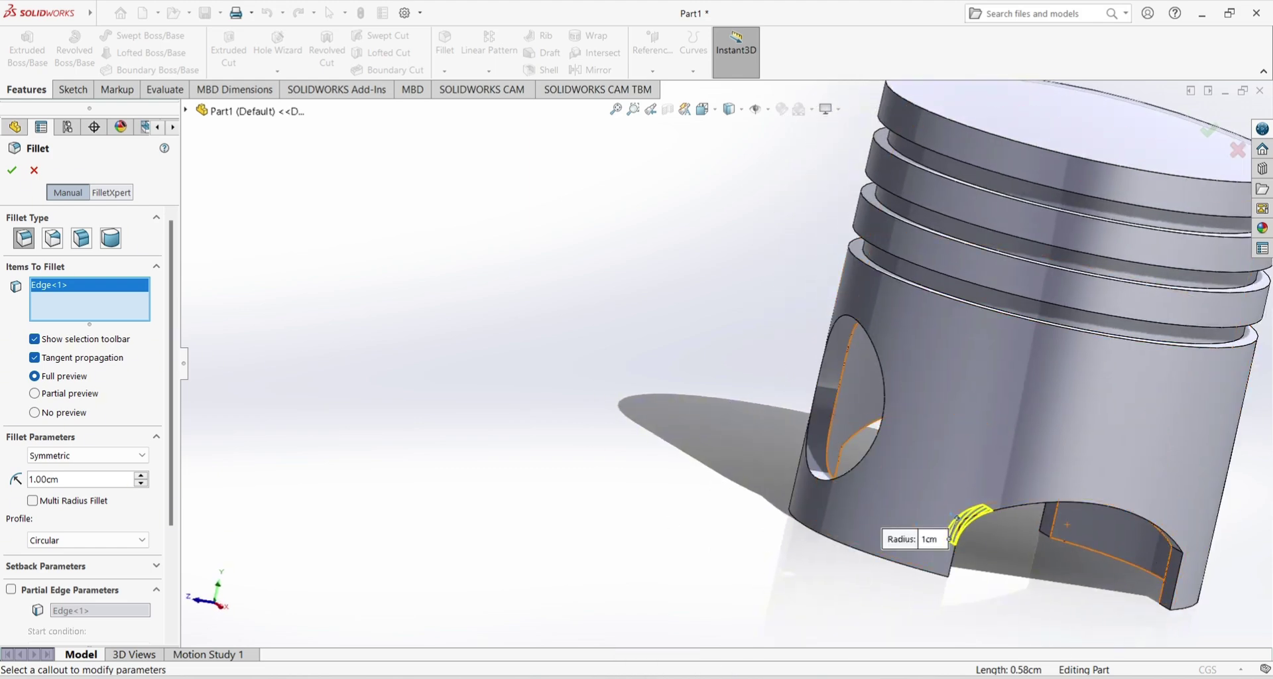
scroll(1164, 559, down, 5)
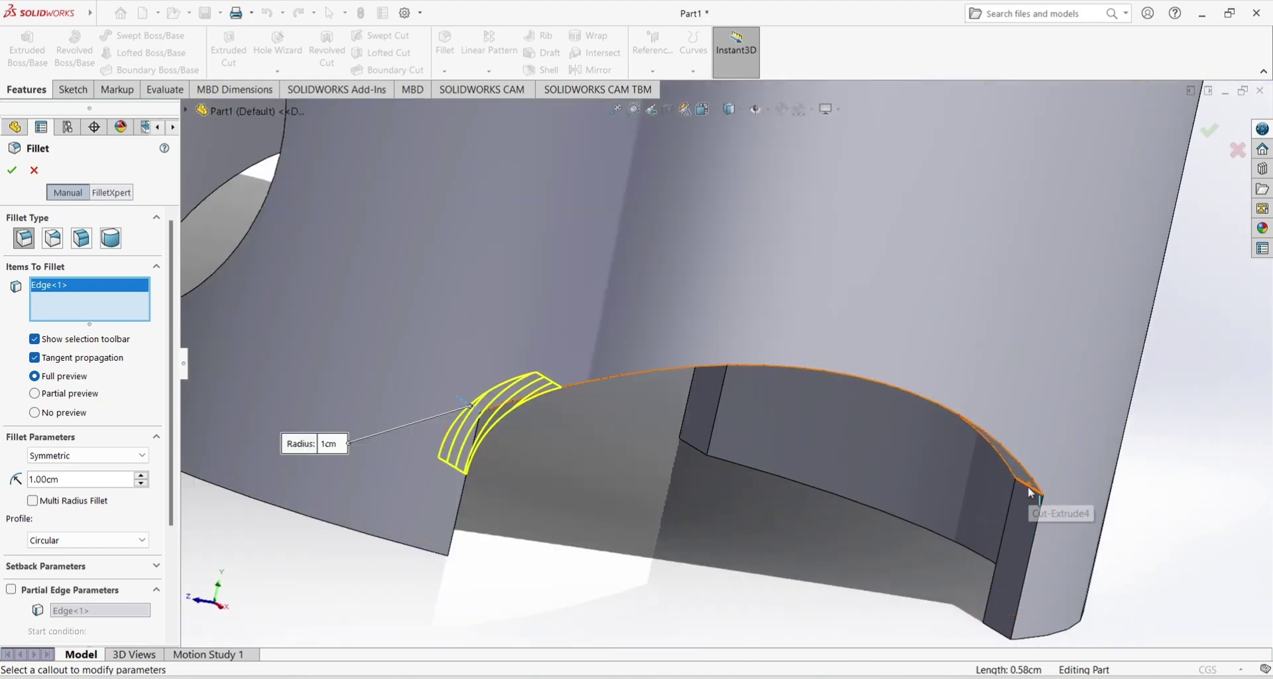
middle_drag(779, 523, 839, 442)
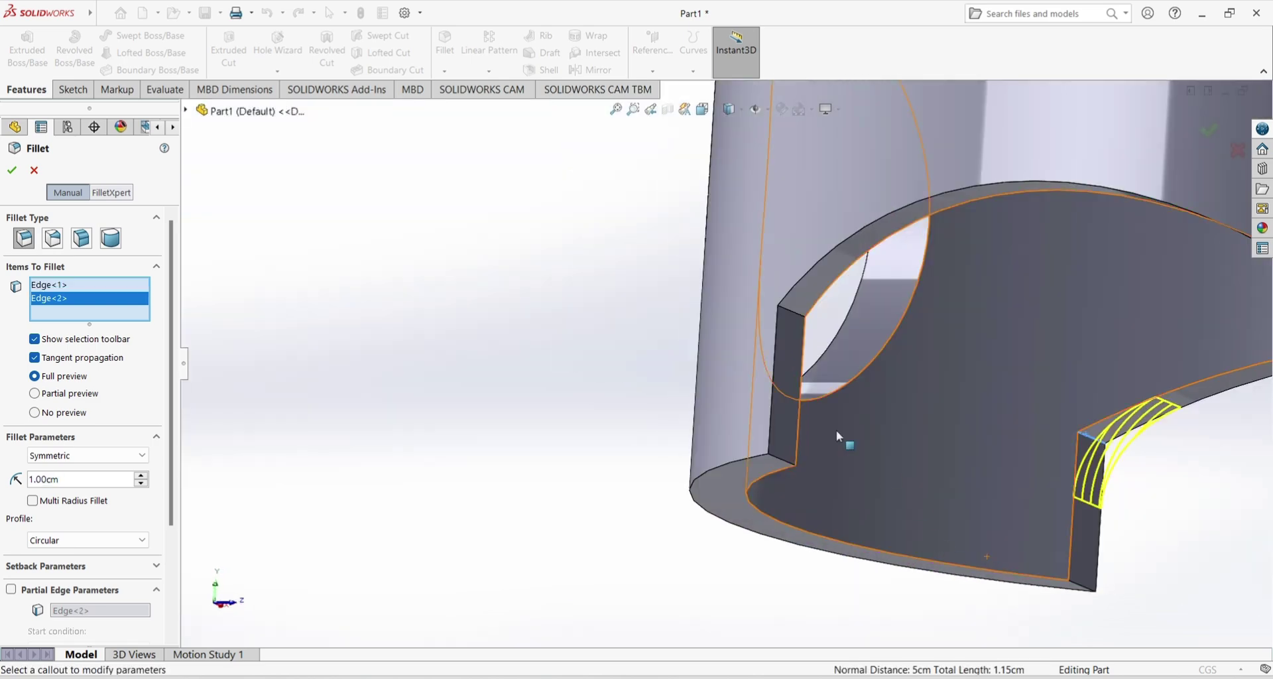
click(797, 320)
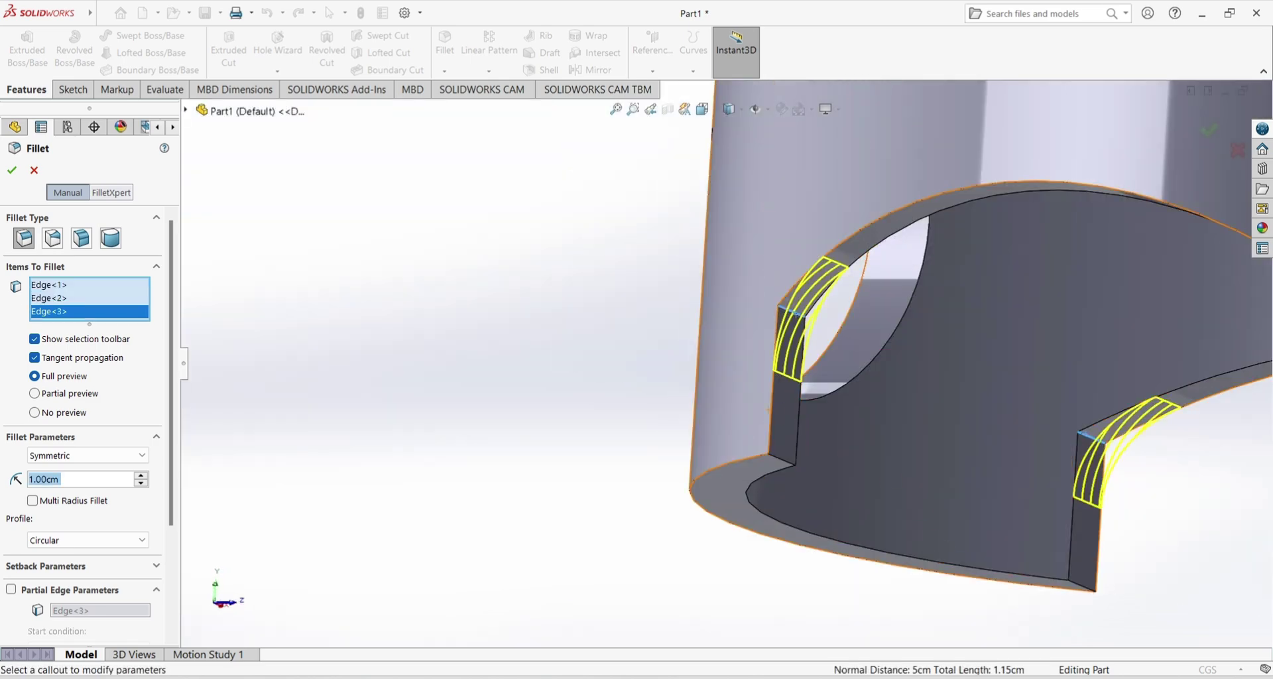
scroll(901, 576, up, 2)
middle_drag(975, 563, 995, 515)
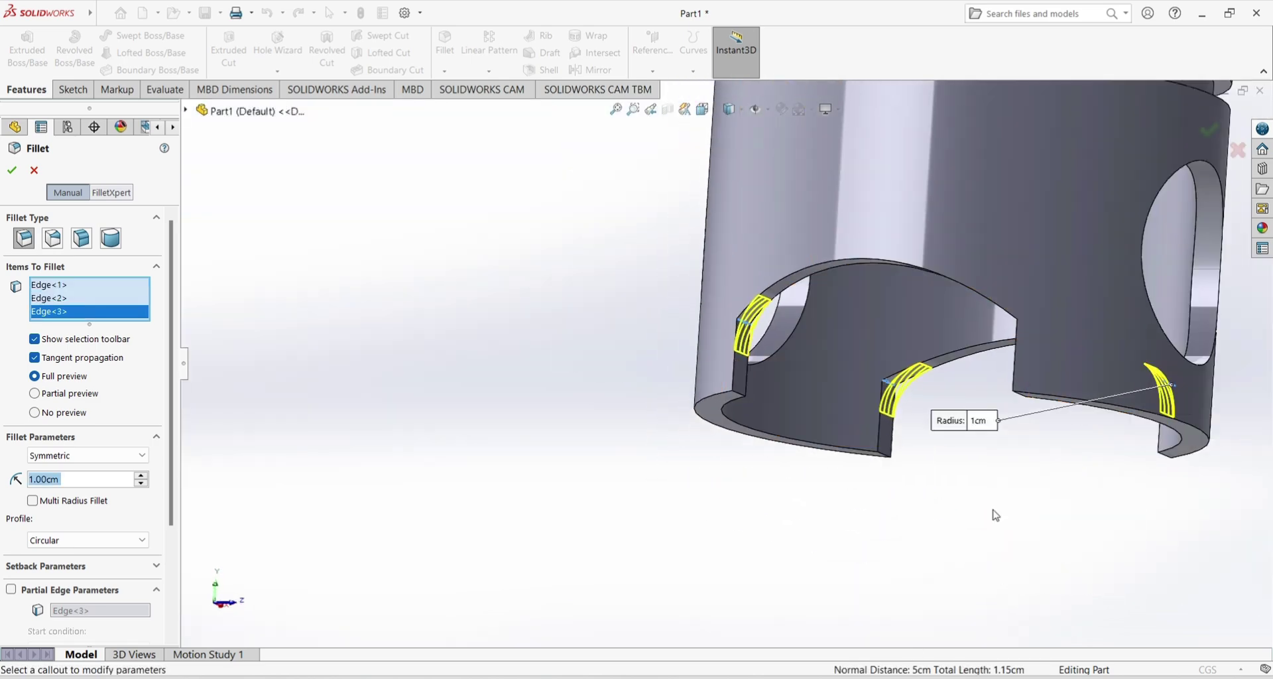
scroll(994, 378, down, 5)
scroll(1034, 328, down, 2)
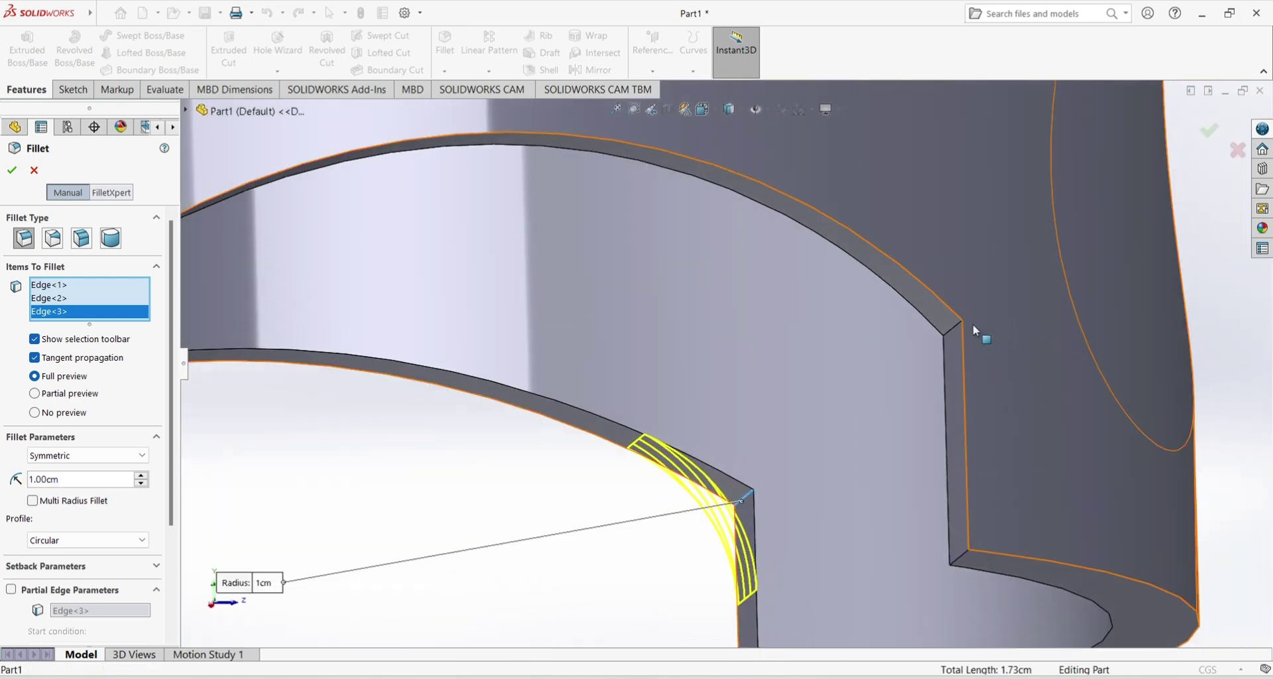
click(952, 326)
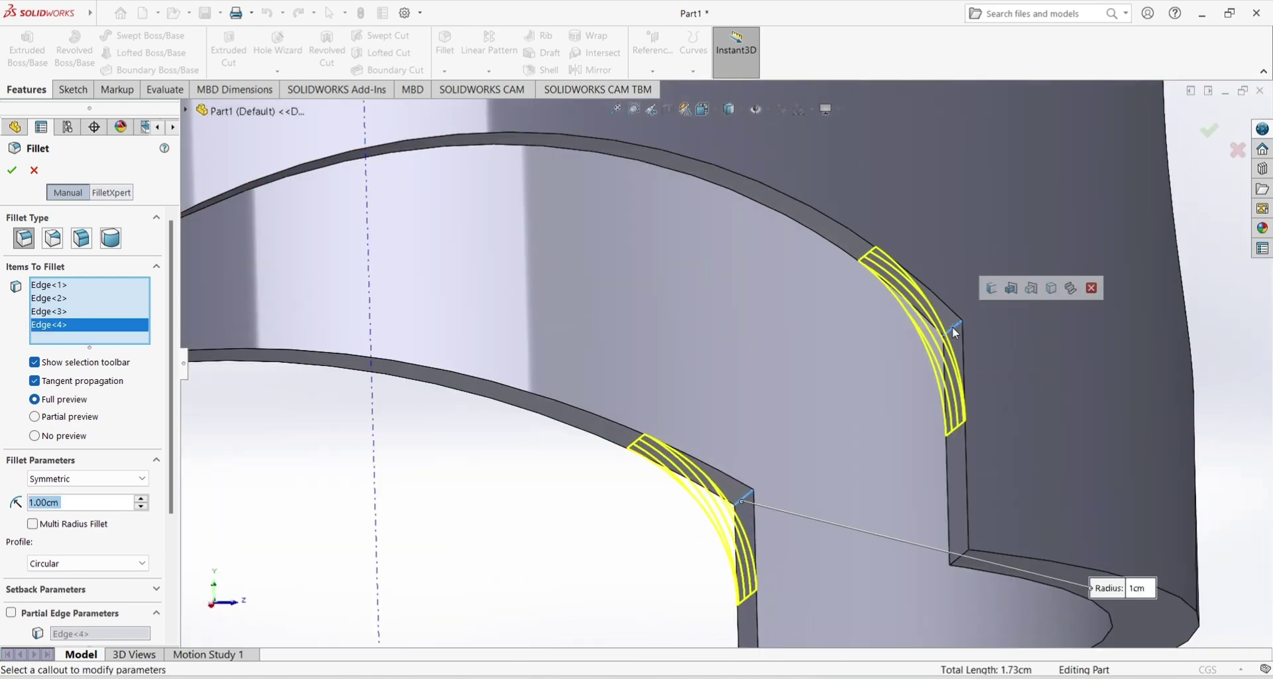
mouse_move(77, 40)
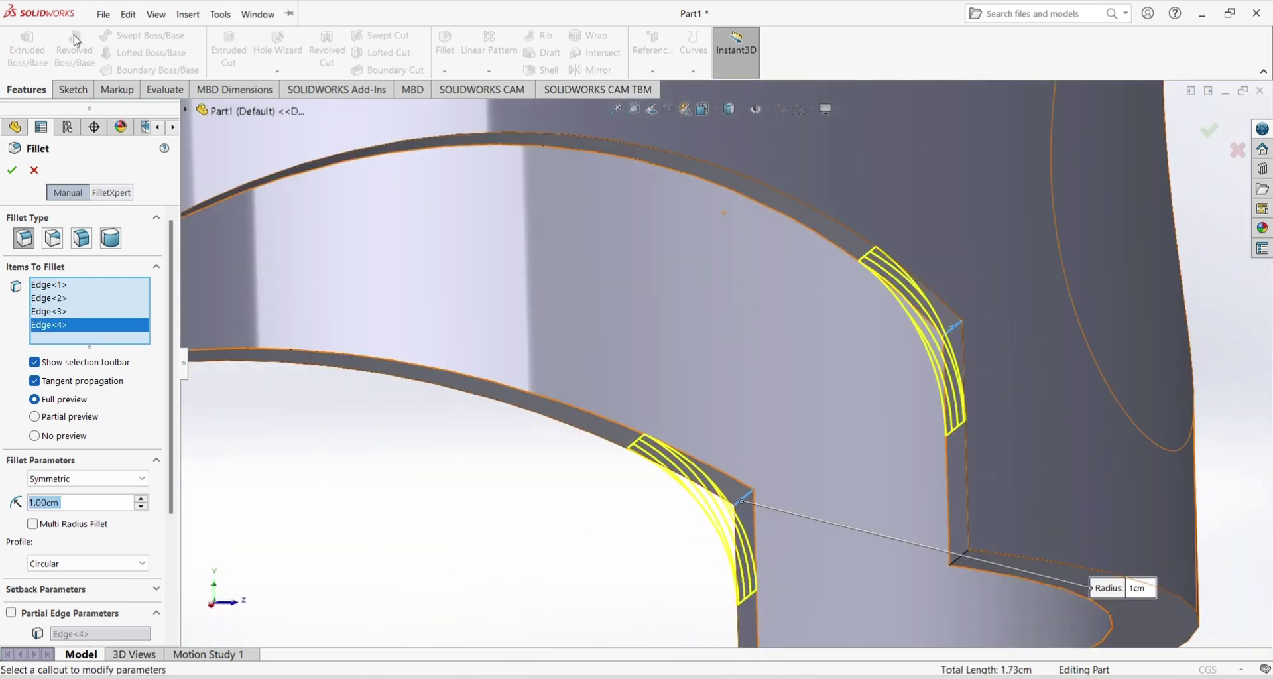
click(11, 172)
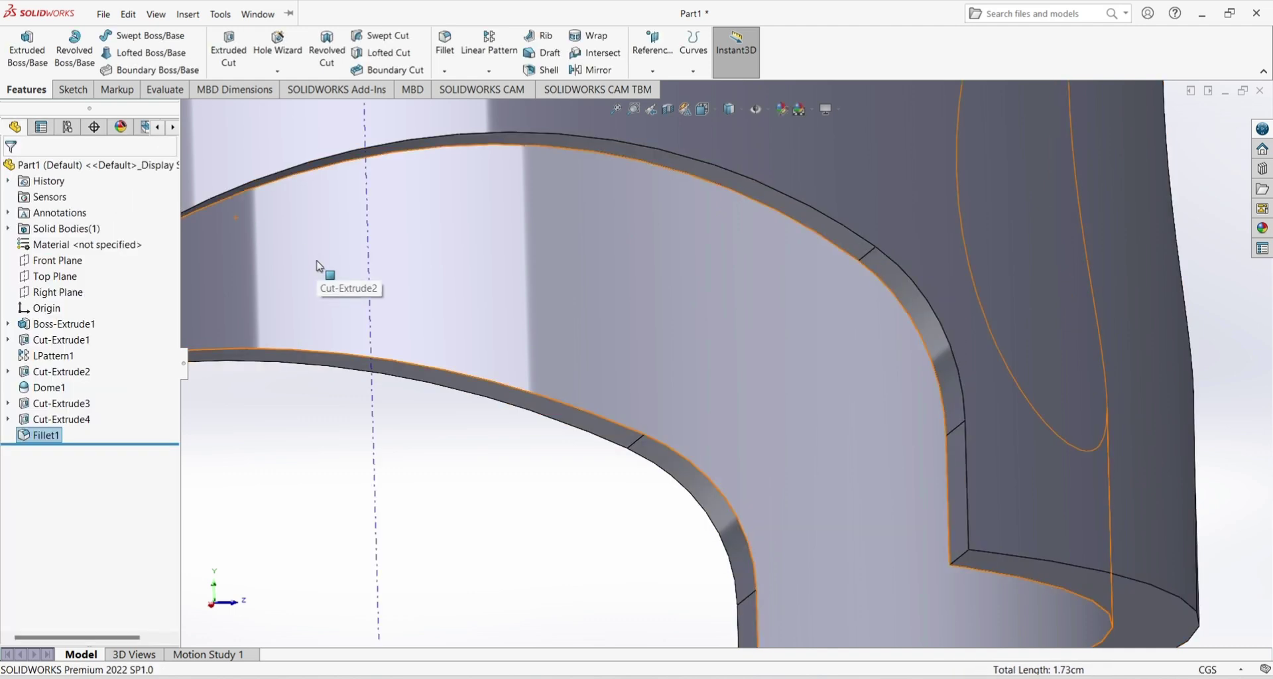
- Orbit the piston to inspect the rounded corners and its top face
scroll(570, 351, up, 3)
scroll(597, 361, up, 3)
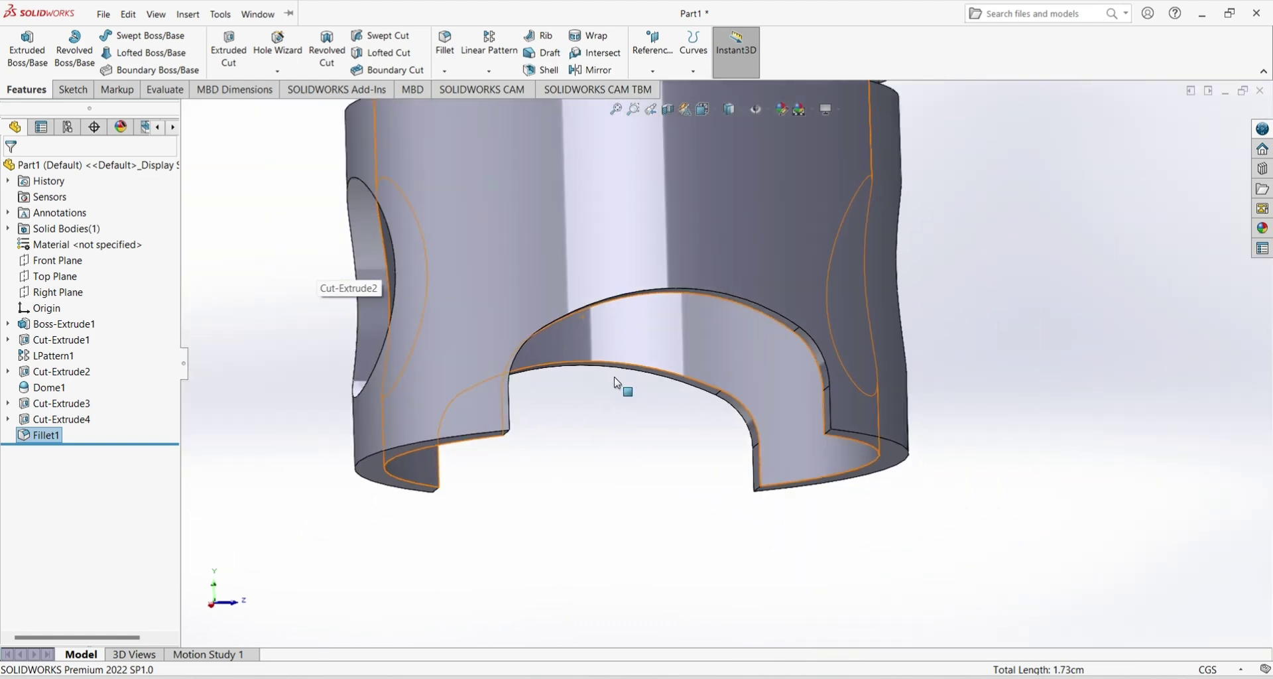
mouse_move(642, 392)
middle_down()
mouse_move(568, 412)
mouse_move(620, 447)
mouse_move(557, 407)
mouse_move(643, 420)
middle_up()
scroll(716, 446, up, 5)
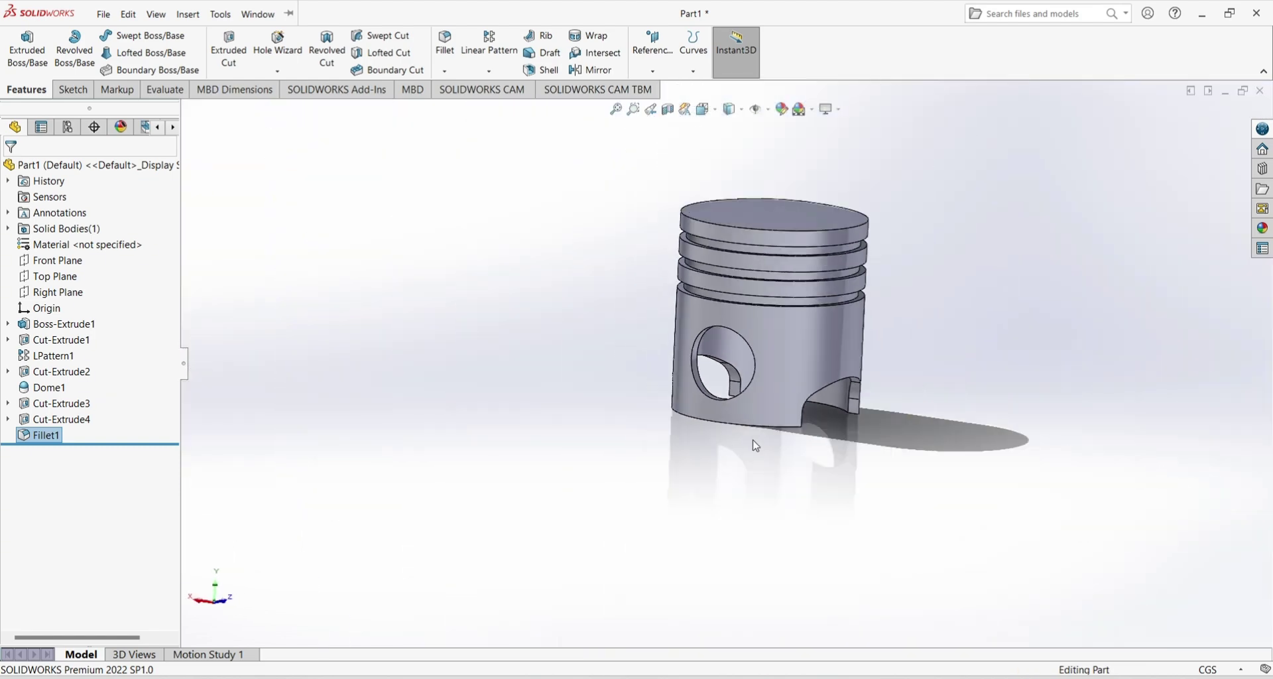
mouse_move(753, 446)
middle_down()
mouse_move(729, 464)
mouse_move(738, 455)
mouse_move(614, 455)
mouse_move(690, 479)
mouse_move(569, 467)
mouse_move(557, 440)
mouse_move(571, 475)
mouse_move(540, 475)
middle_up()
mouse_move(653, 358)
middle_down()
mouse_move(643, 396)
mouse_move(676, 438)
mouse_move(597, 415)
mouse_move(514, 335)
mouse_move(586, 402)
middle_up()
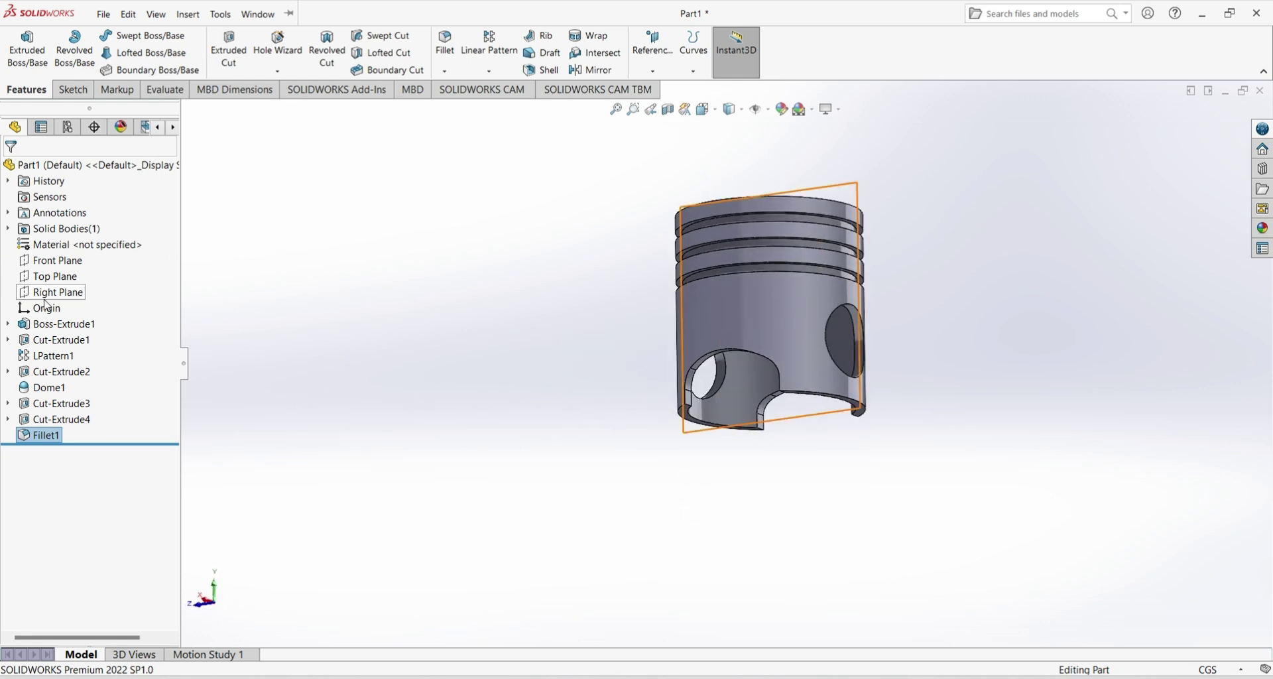
- Start a sketch on the Front Plane and convert the pin hole edge into it
click(79, 245)
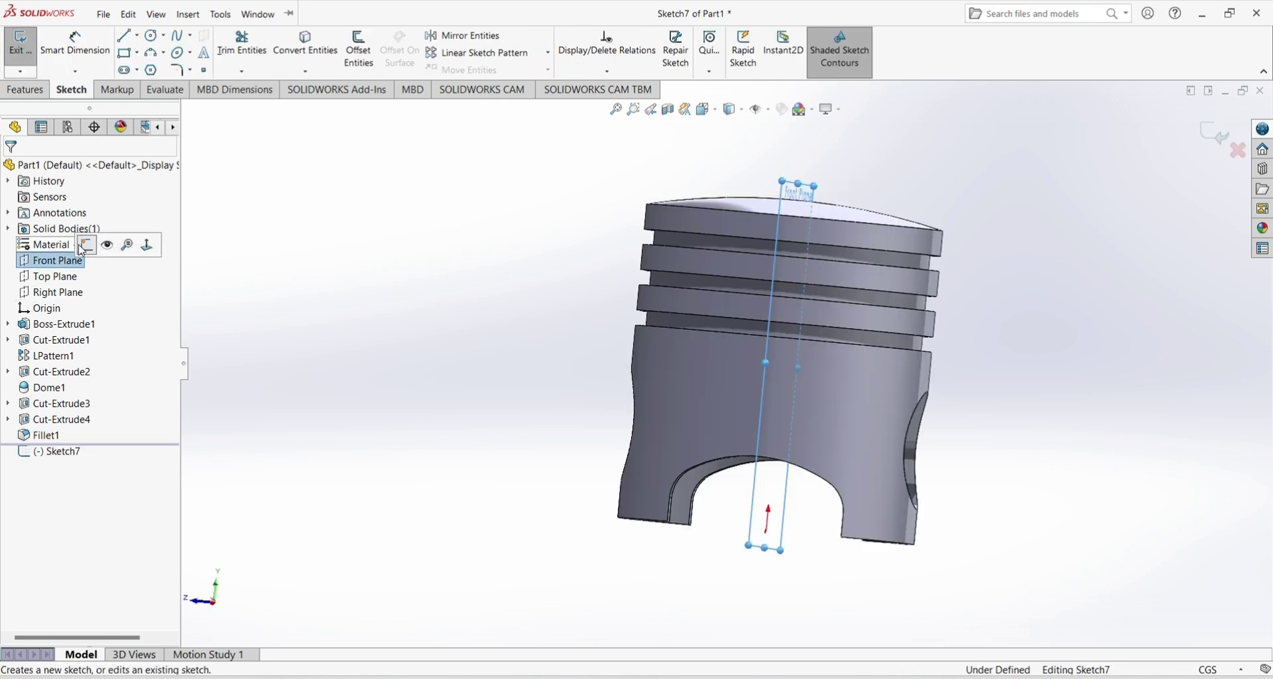
key(ctrl+z)
click(79, 262)
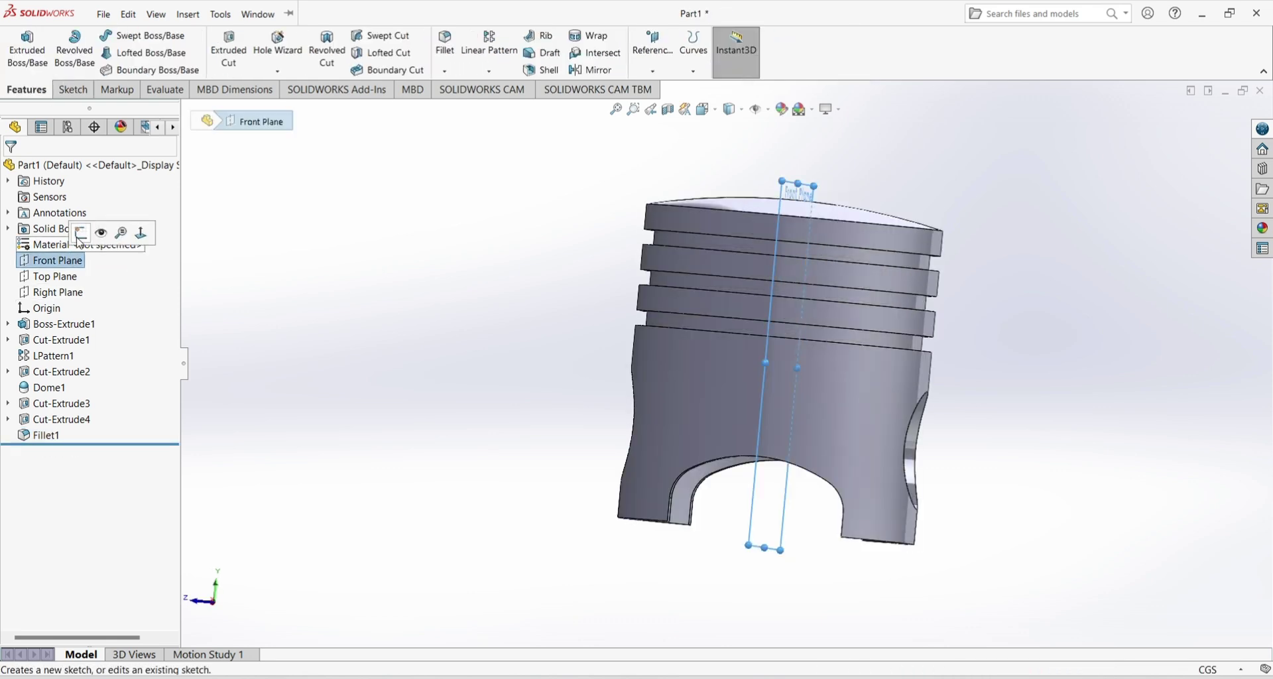
click(79, 242)
click(257, 14)
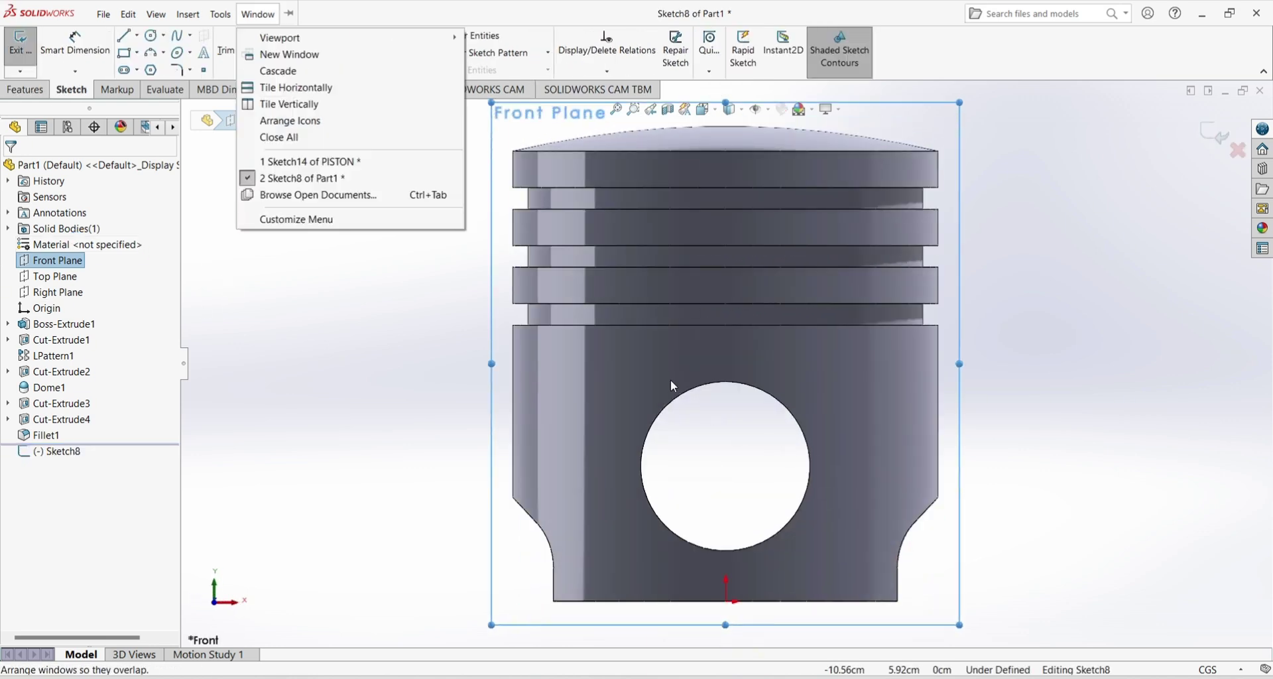
click(683, 397)
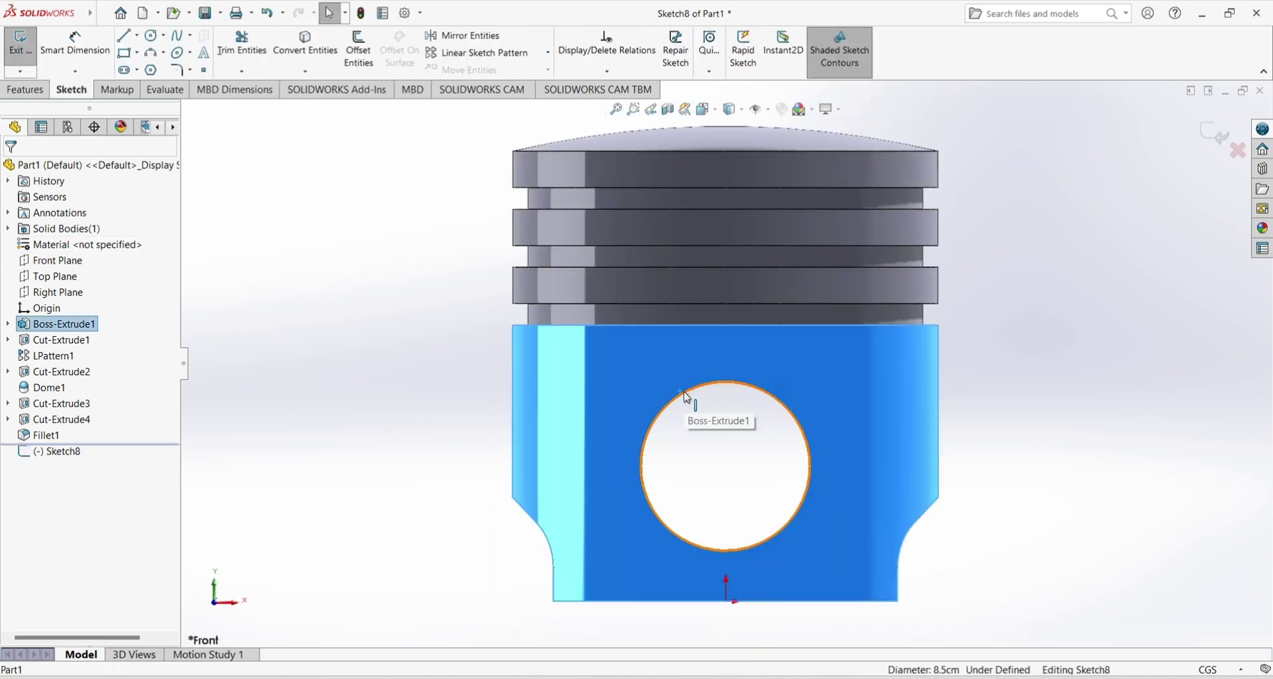
key(Escape)
key(ctrl+z)
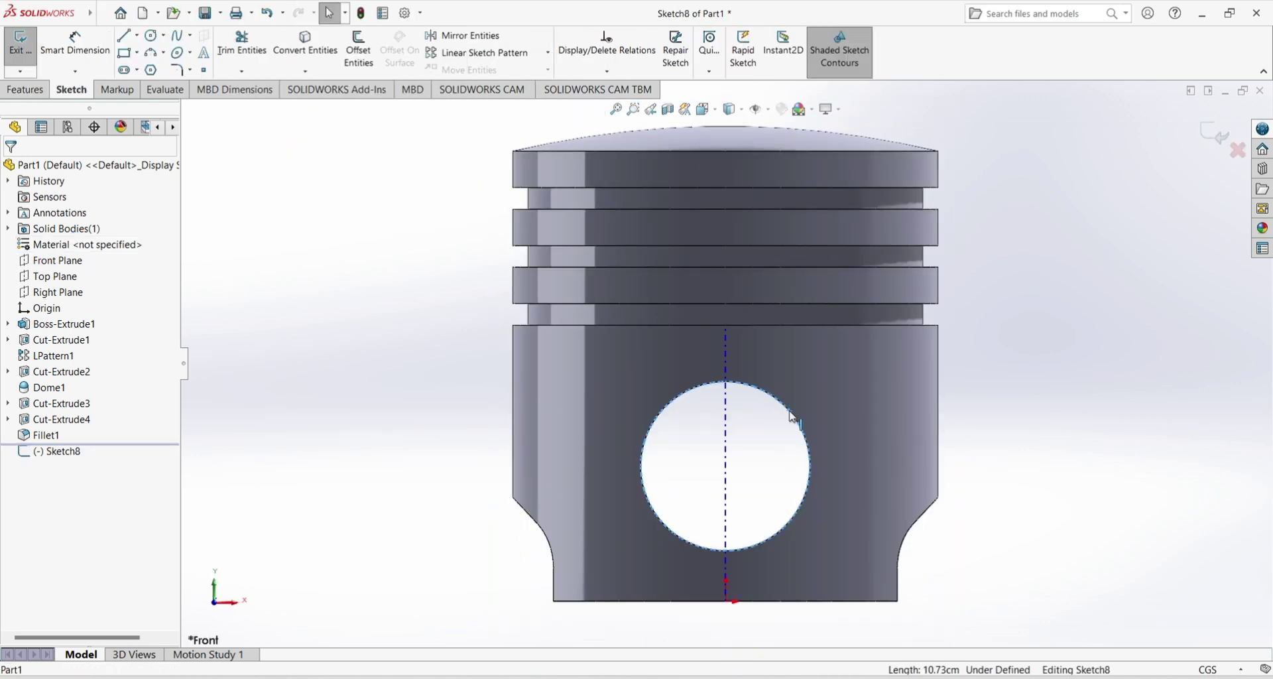
click(305, 41)
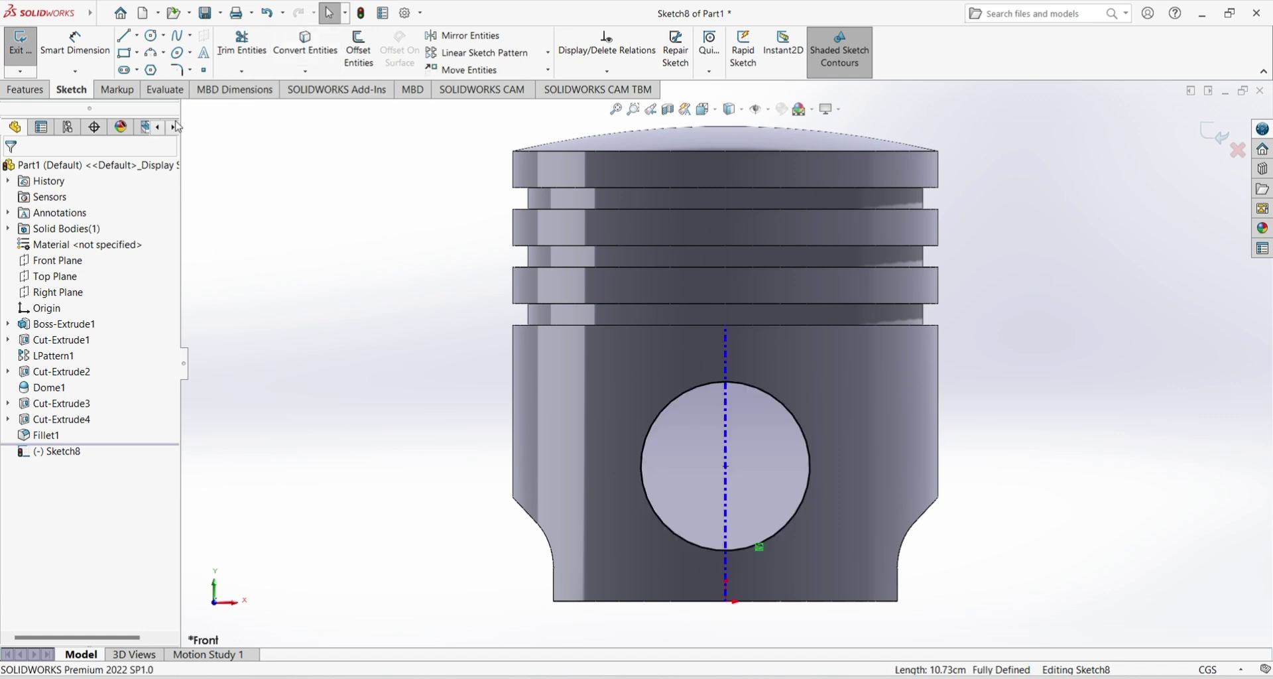
- Draw a concentric circle around the pin hole and dimension it Ø4.50 cm
click(152, 35)
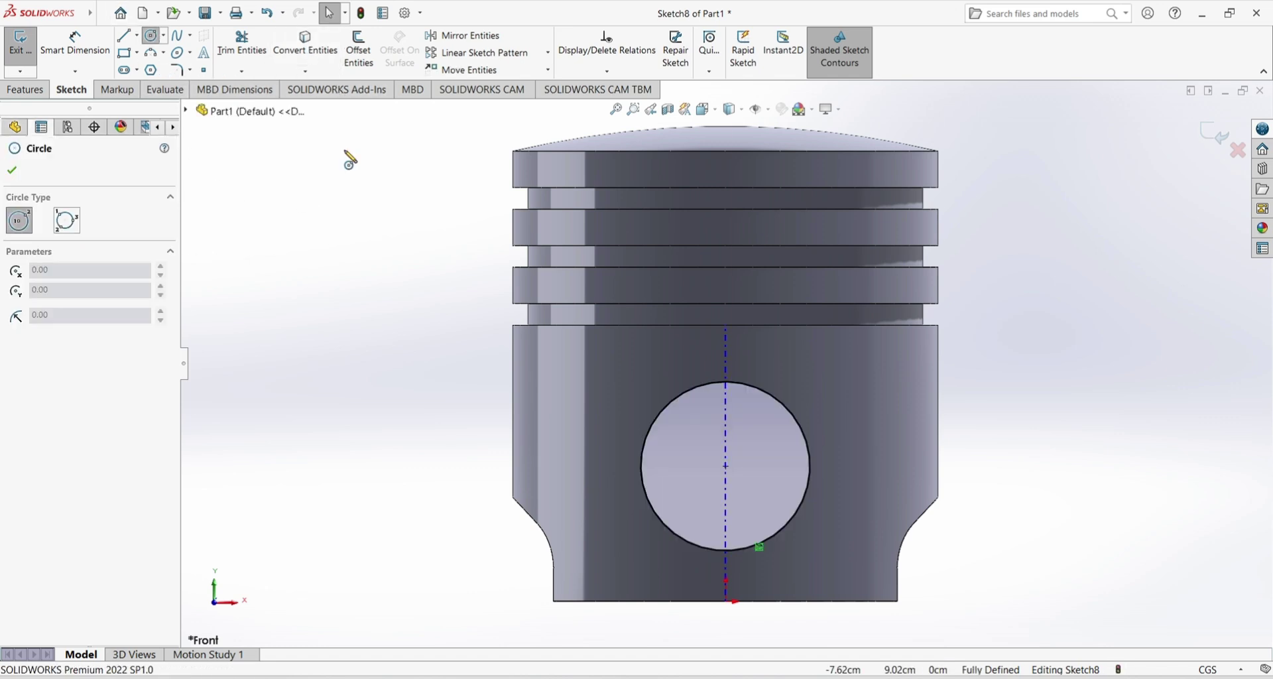
click(726, 466)
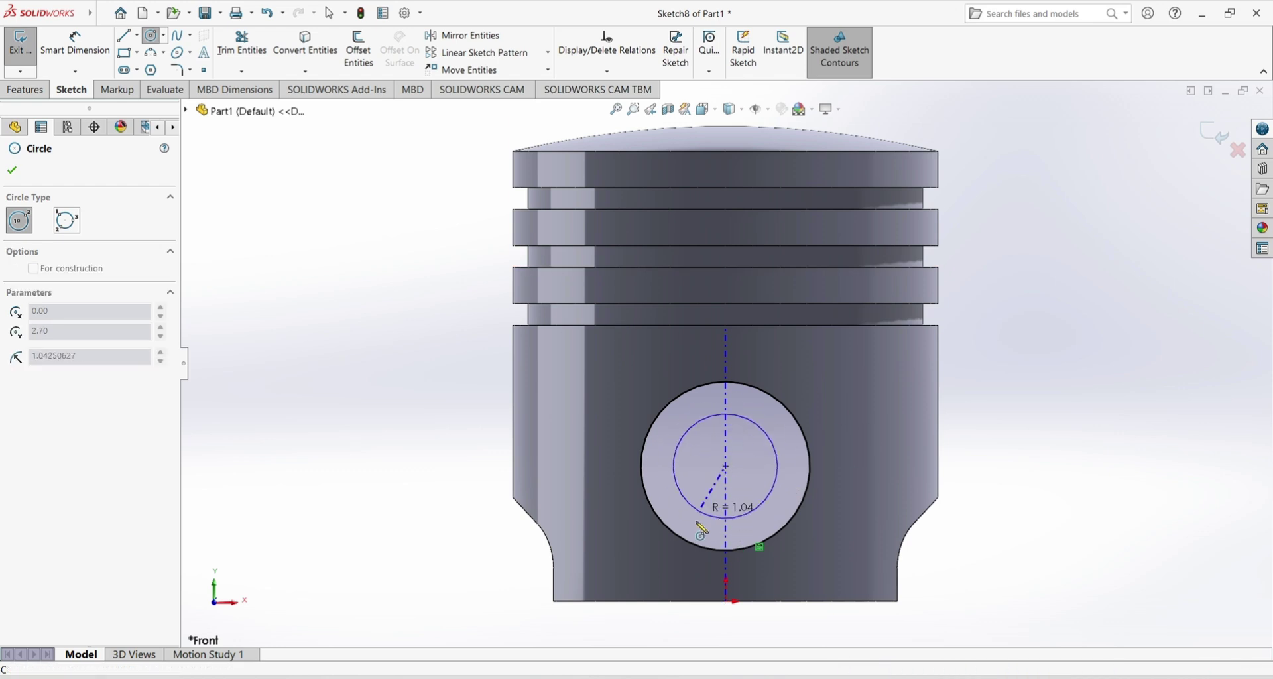
click(669, 562)
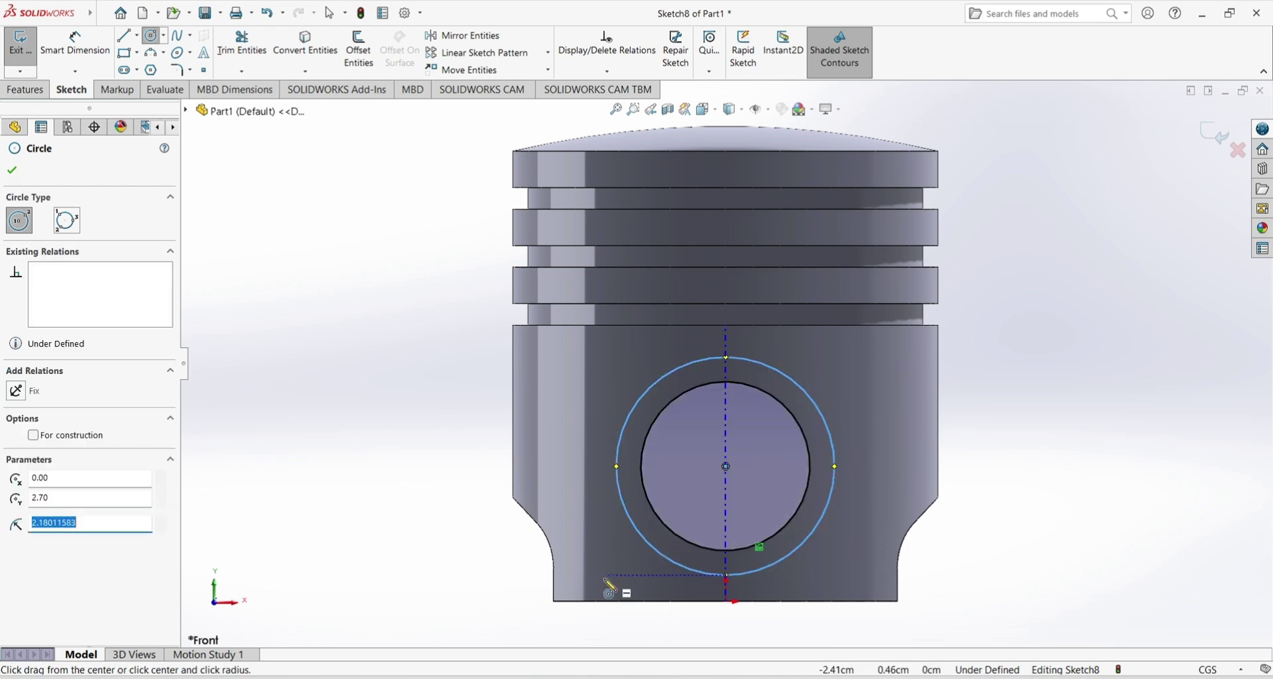
click(10, 173)
click(75, 50)
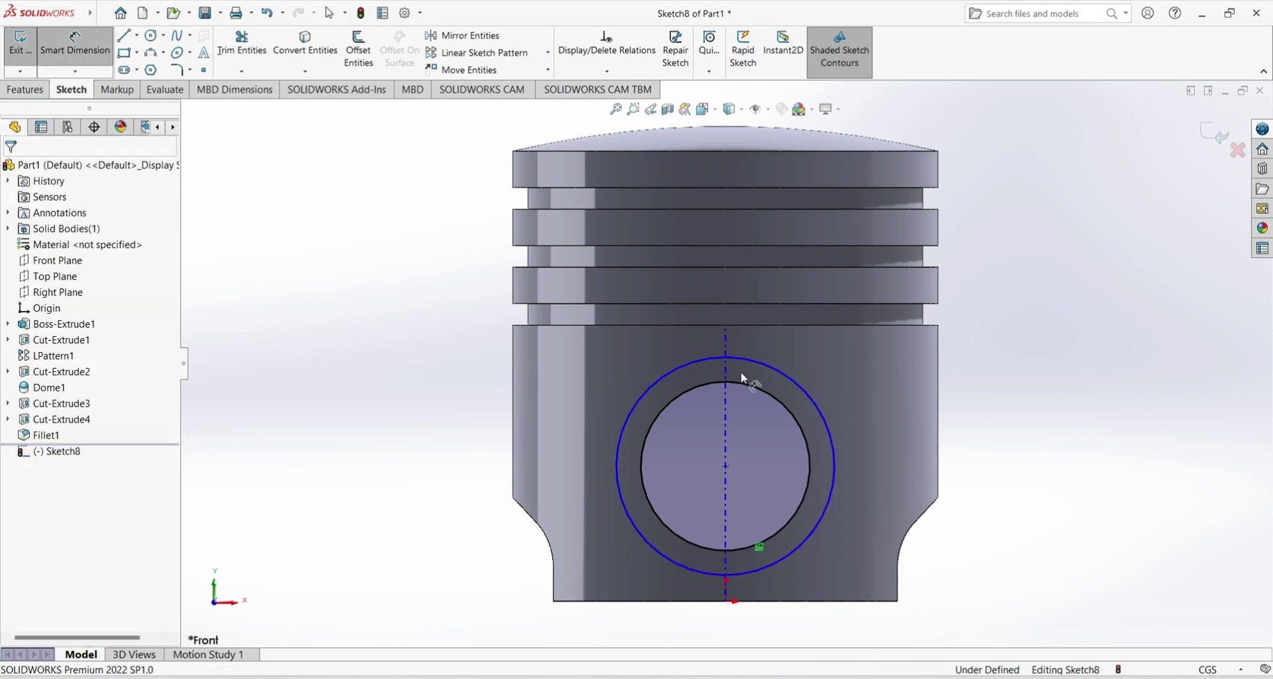
click(630, 413)
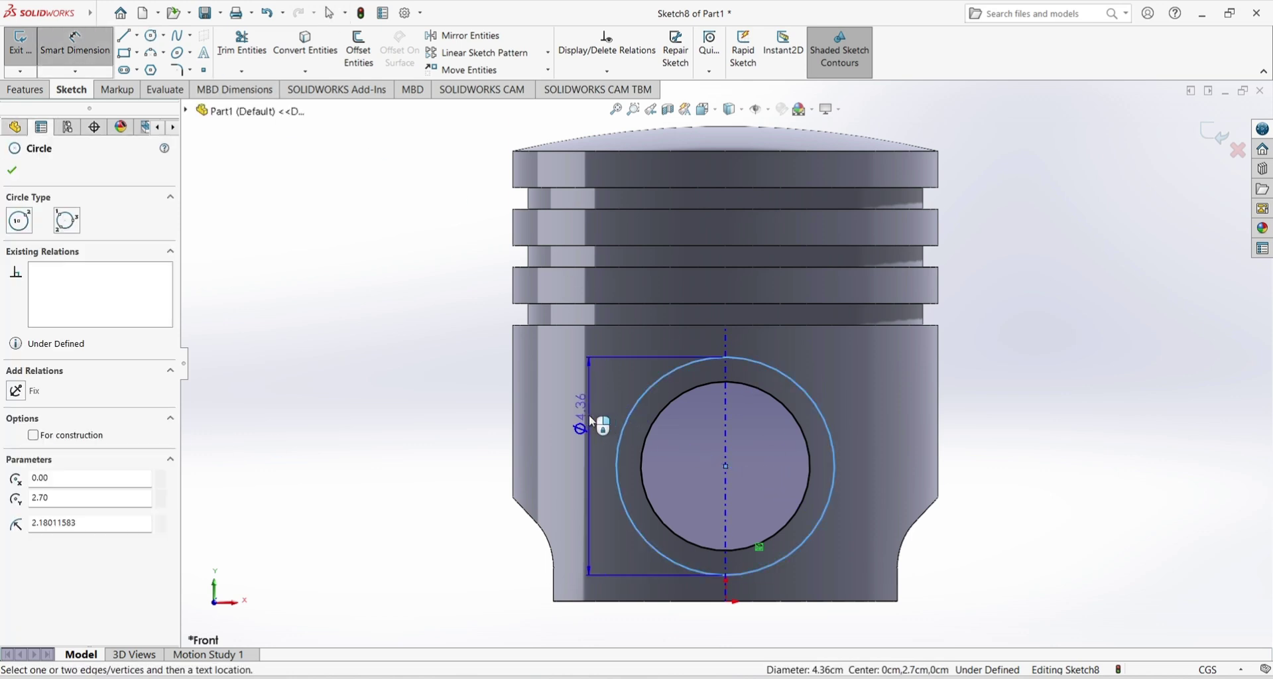
click(765, 366)
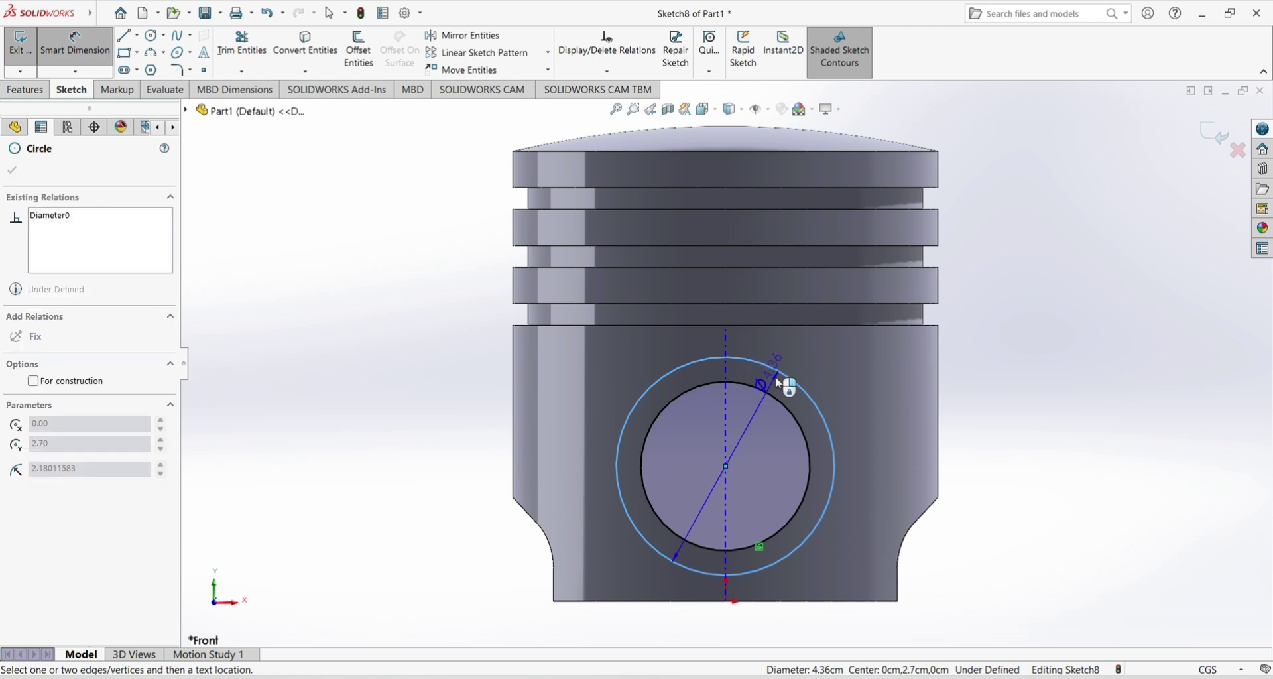
click(766, 366)
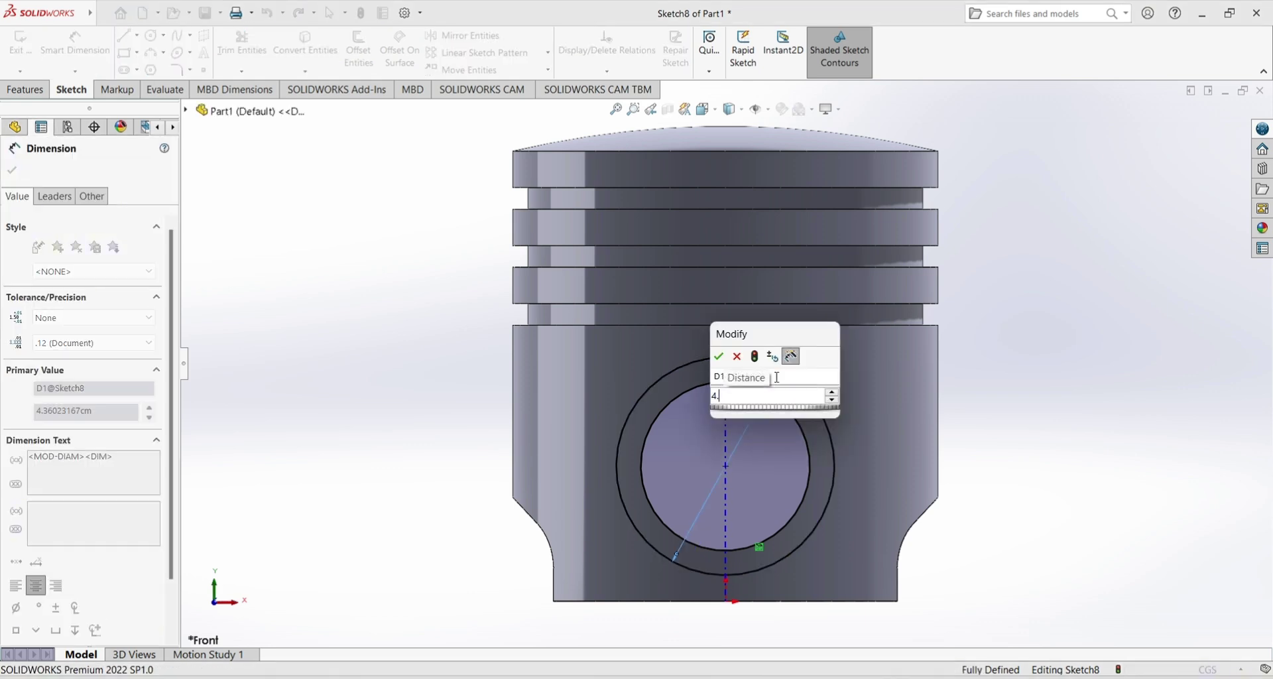
text(4.5)
key(Return)
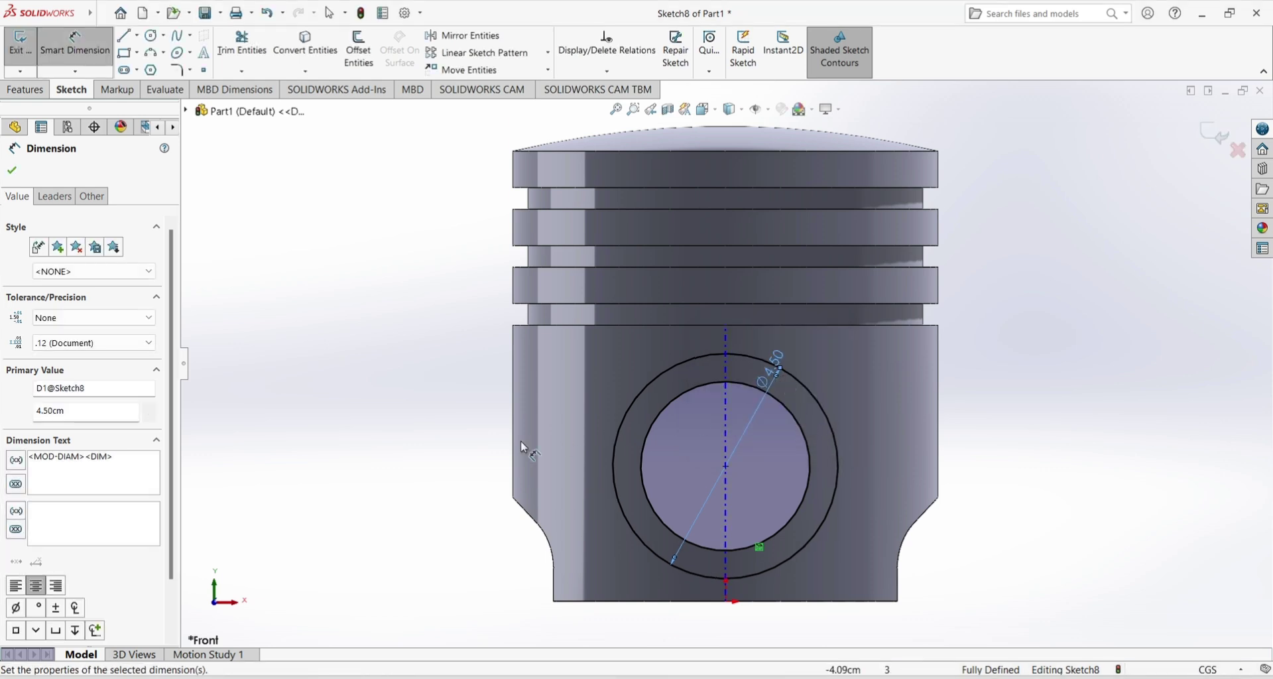
click(13, 171)
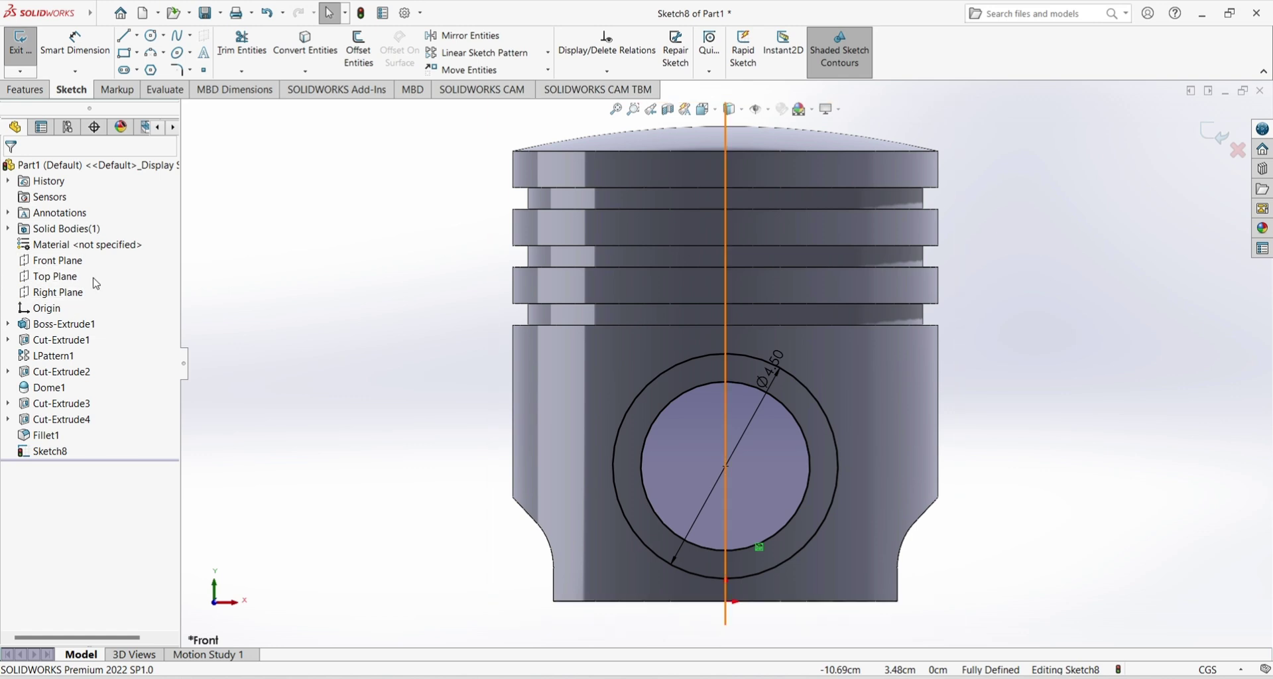
- Extrude the ring sketch as a boss from a 1.90 cm start offset up to the next face
click(34, 93)
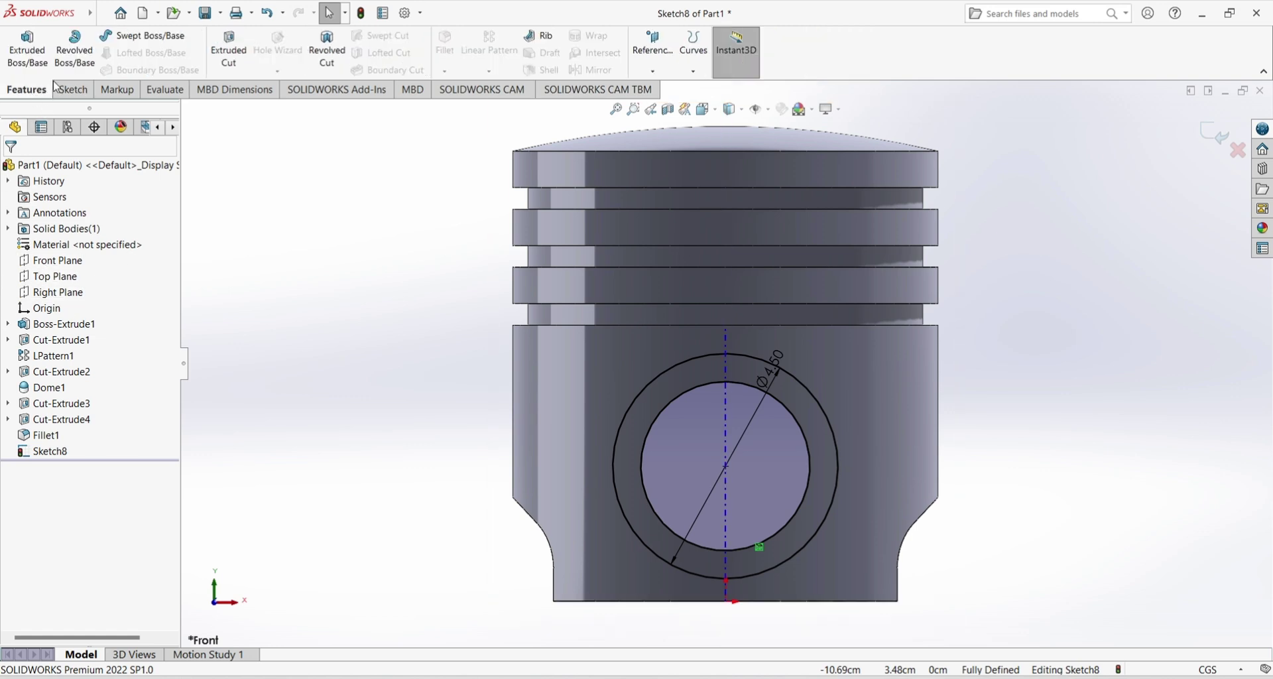
click(32, 50)
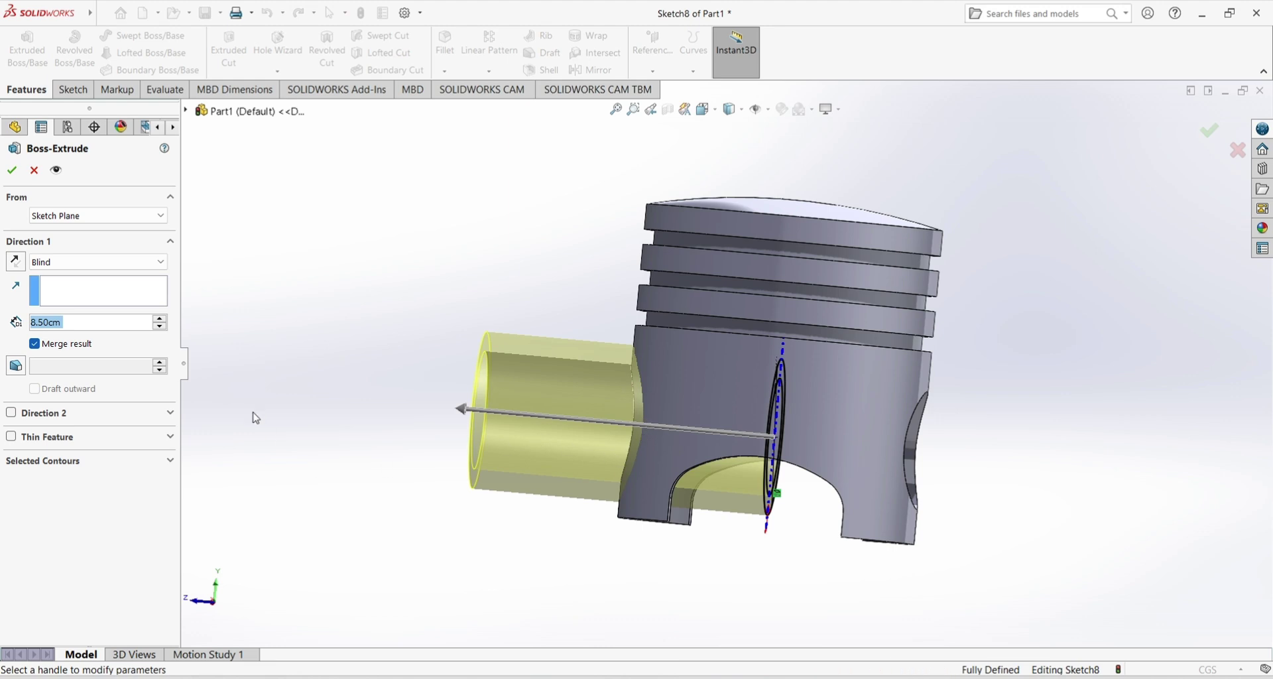
click(95, 220)
click(102, 265)
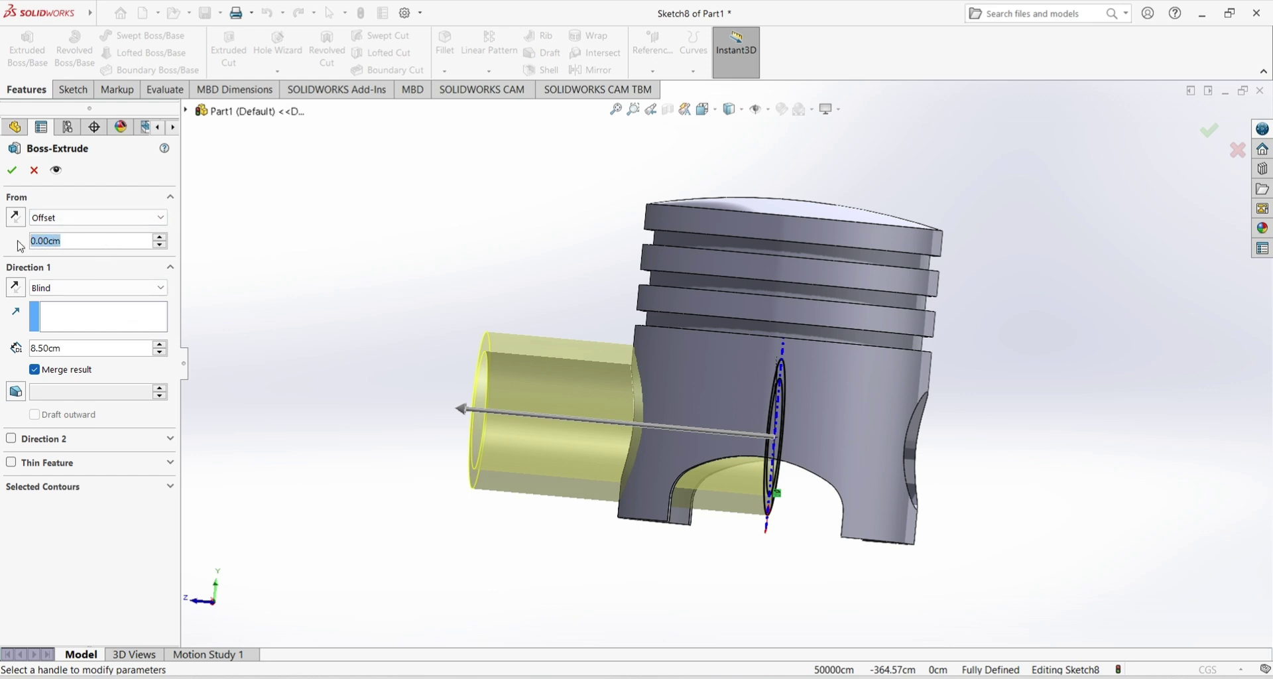
text(1.9)
key(Return)
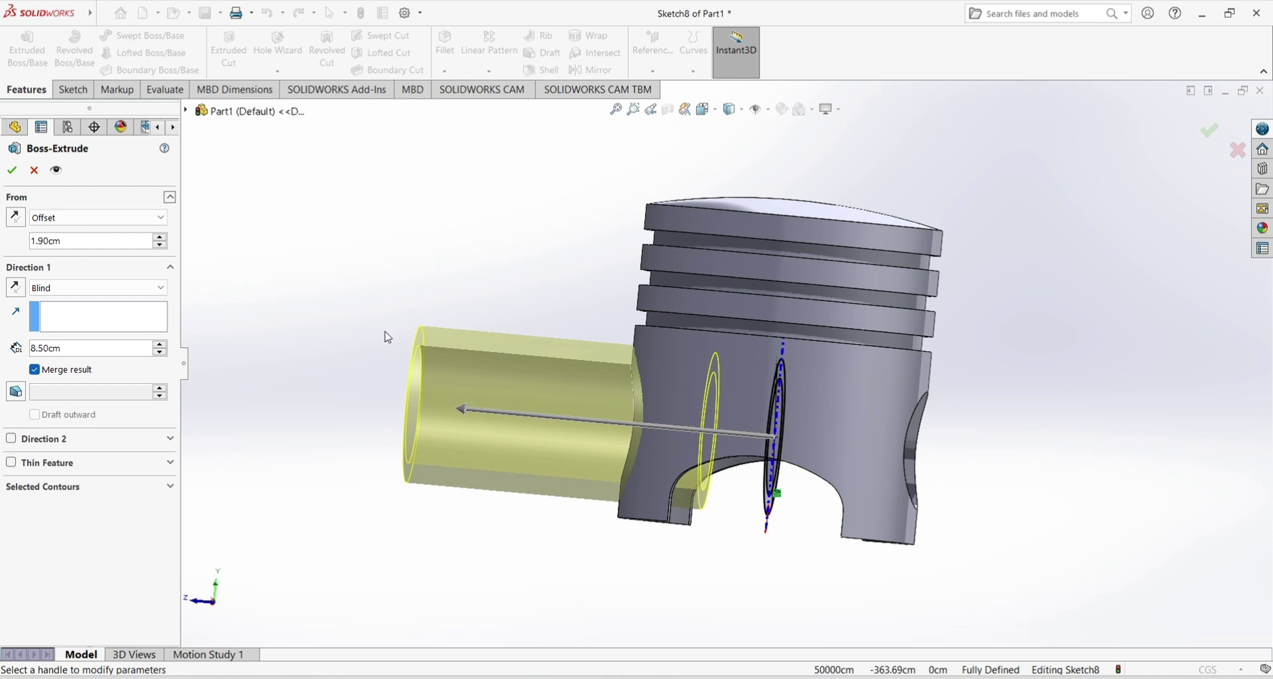
click(83, 300)
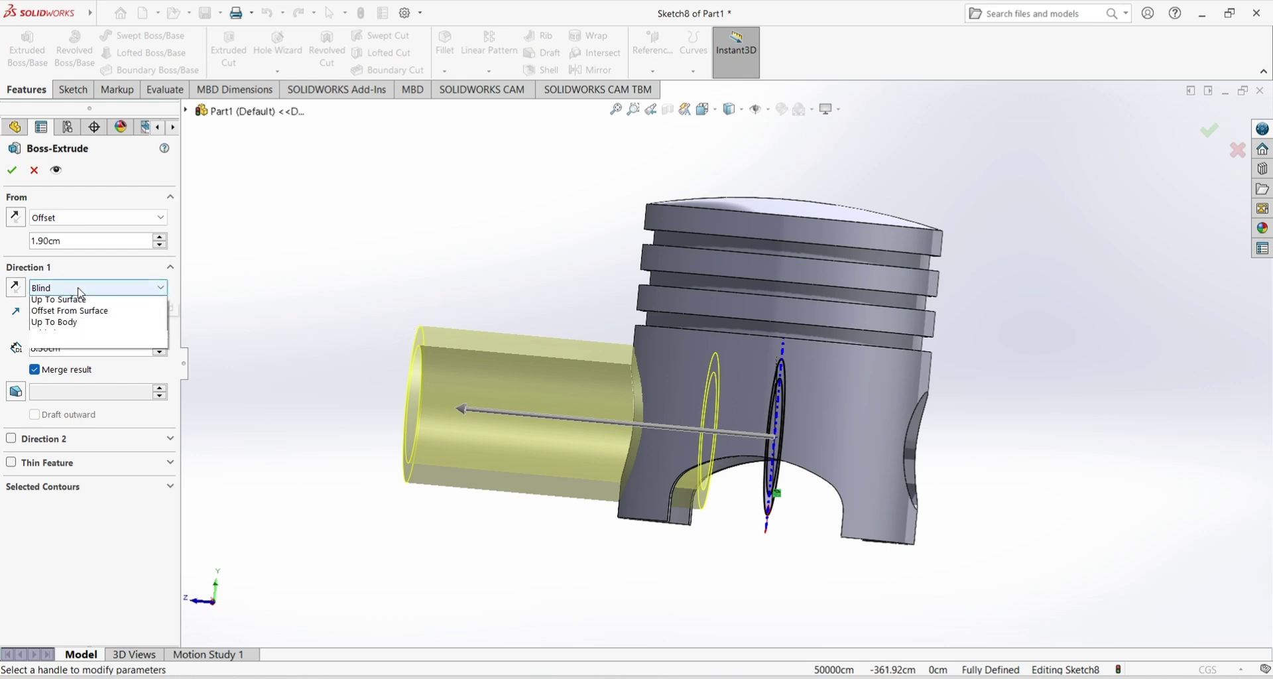
key(Escape)
click(90, 331)
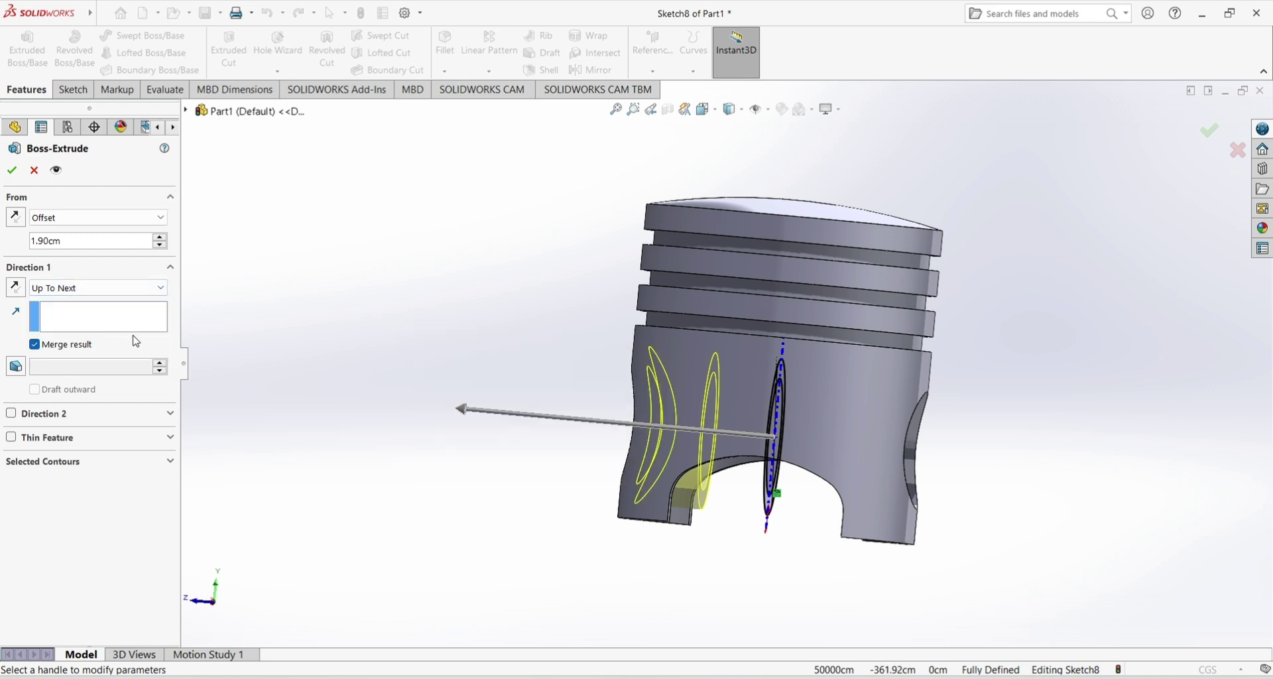
mouse_move(693, 568)
middle_down()
mouse_move(611, 440)
mouse_move(666, 542)
middle_up()
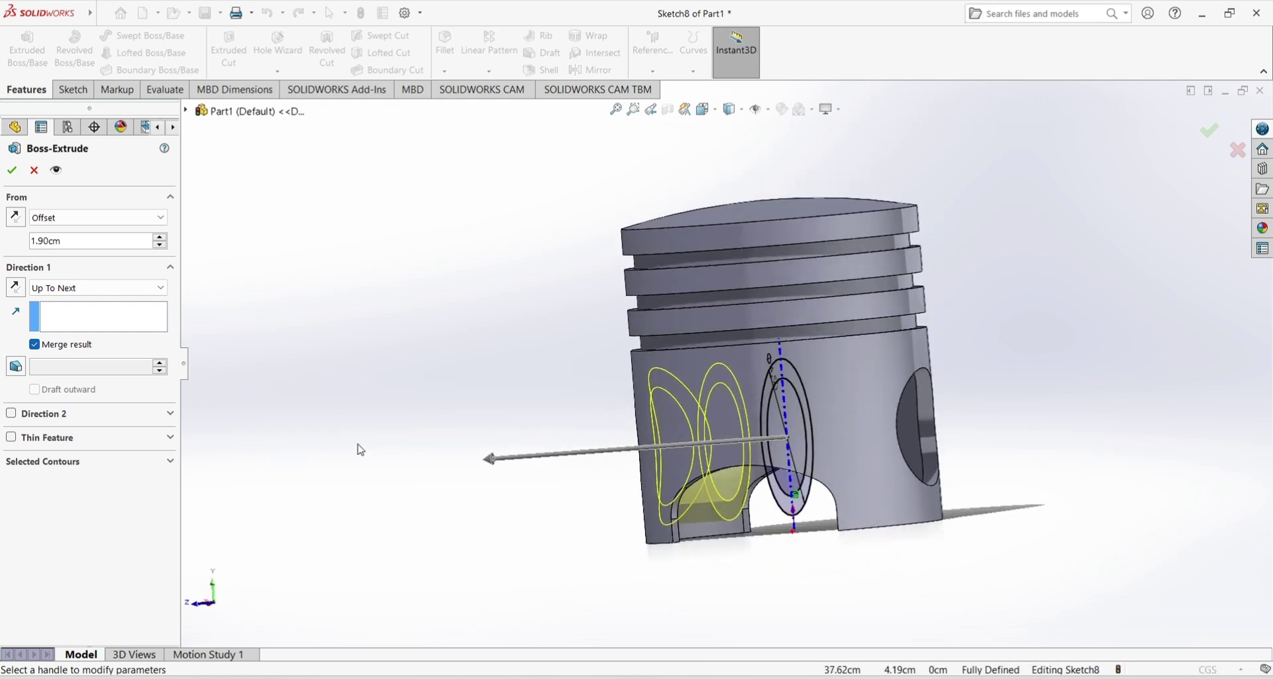
click(14, 171)
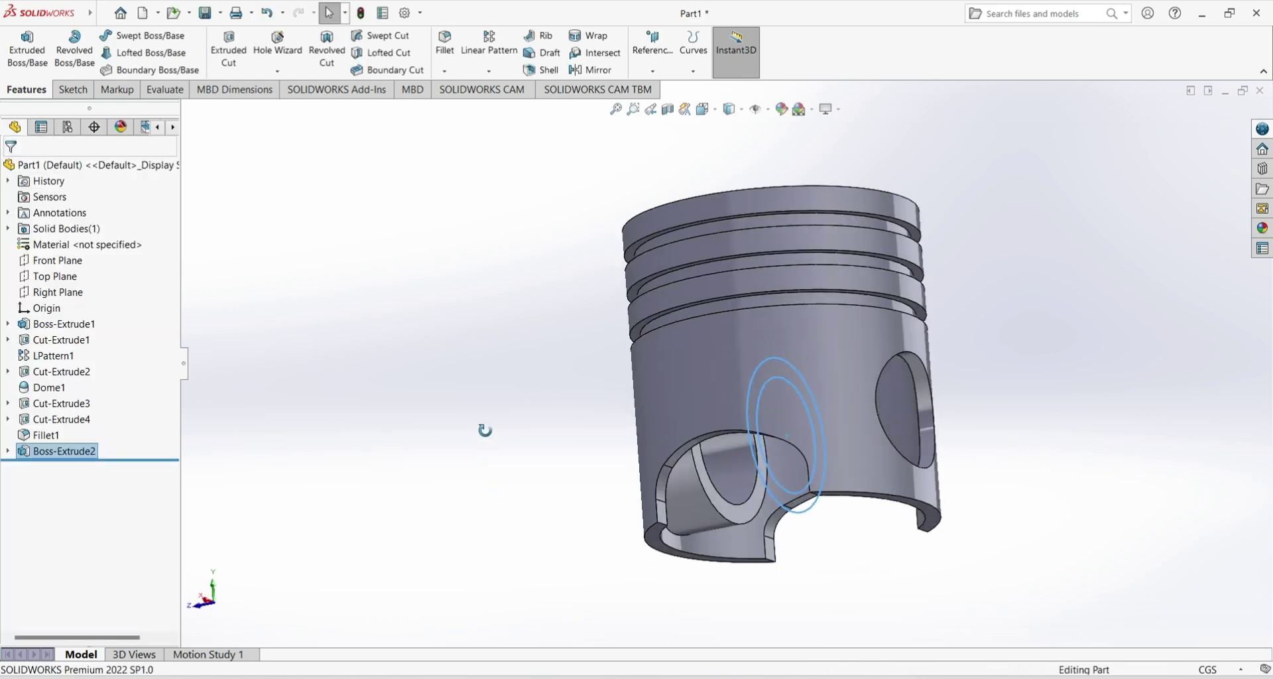
- Mirror Boss-Extrude2 across the Front Plane to create Mirror1
mouse_move(484, 430)
middle_down()
mouse_move(554, 384)
mouse_move(514, 446)
middle_up()
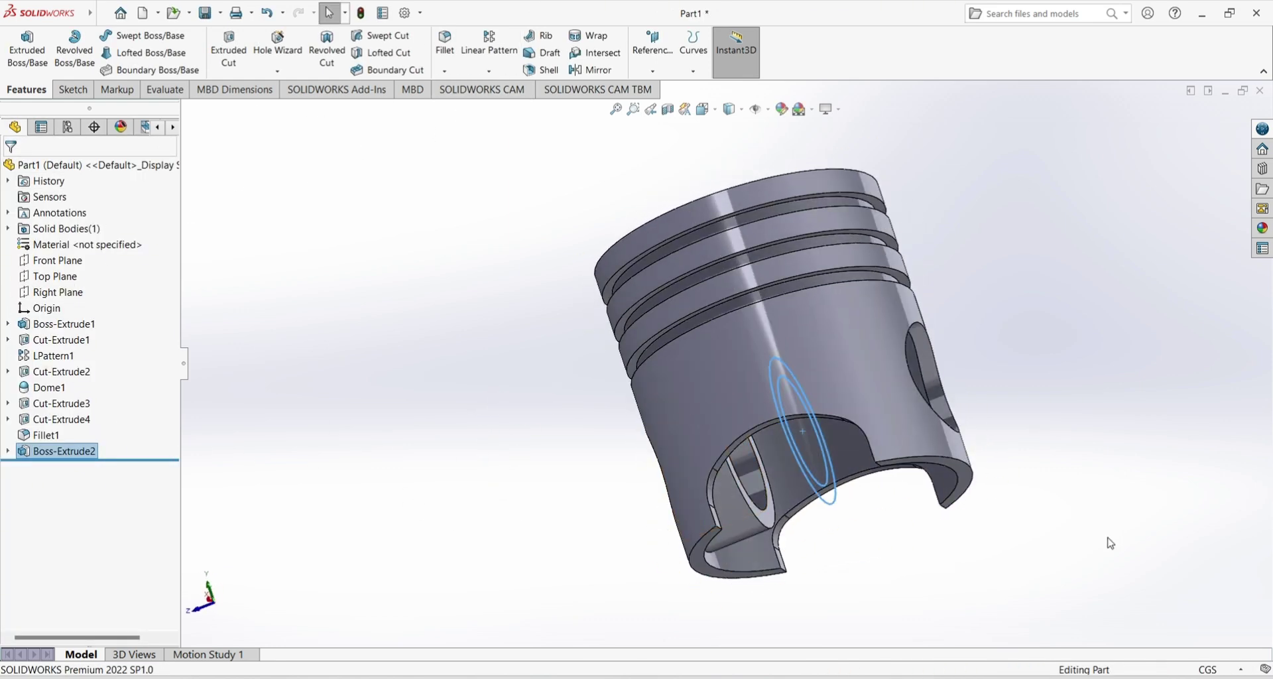
click(592, 73)
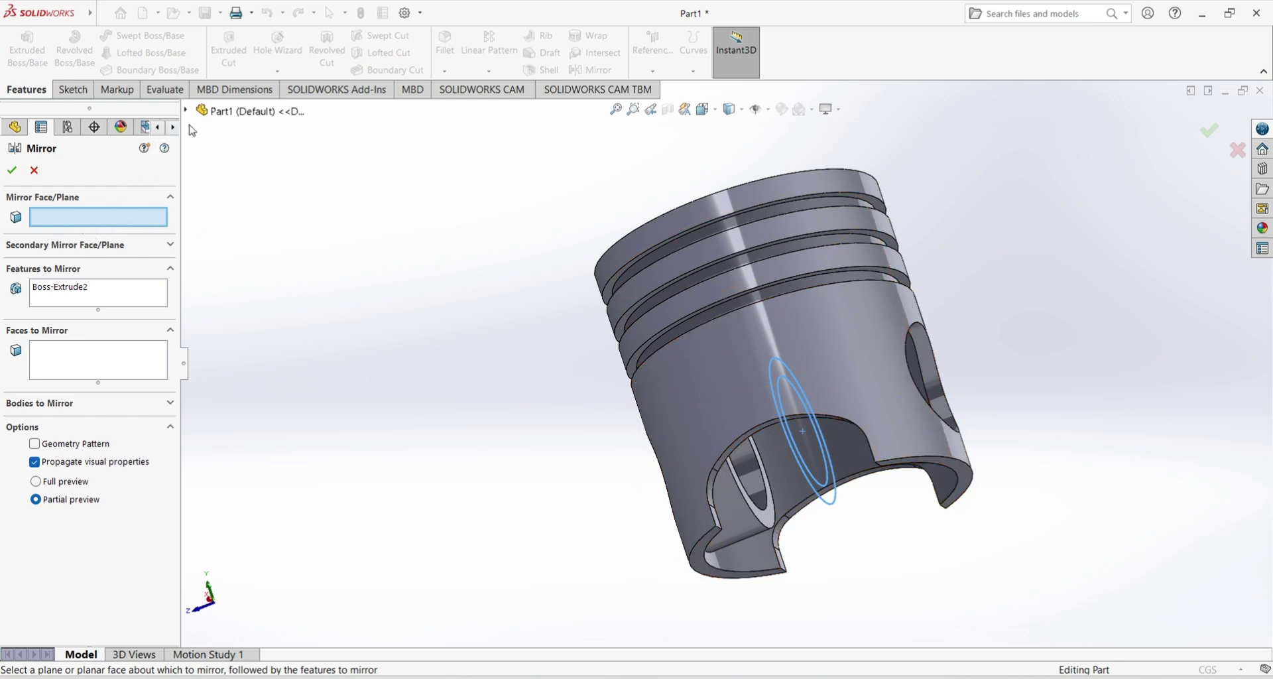
click(185, 112)
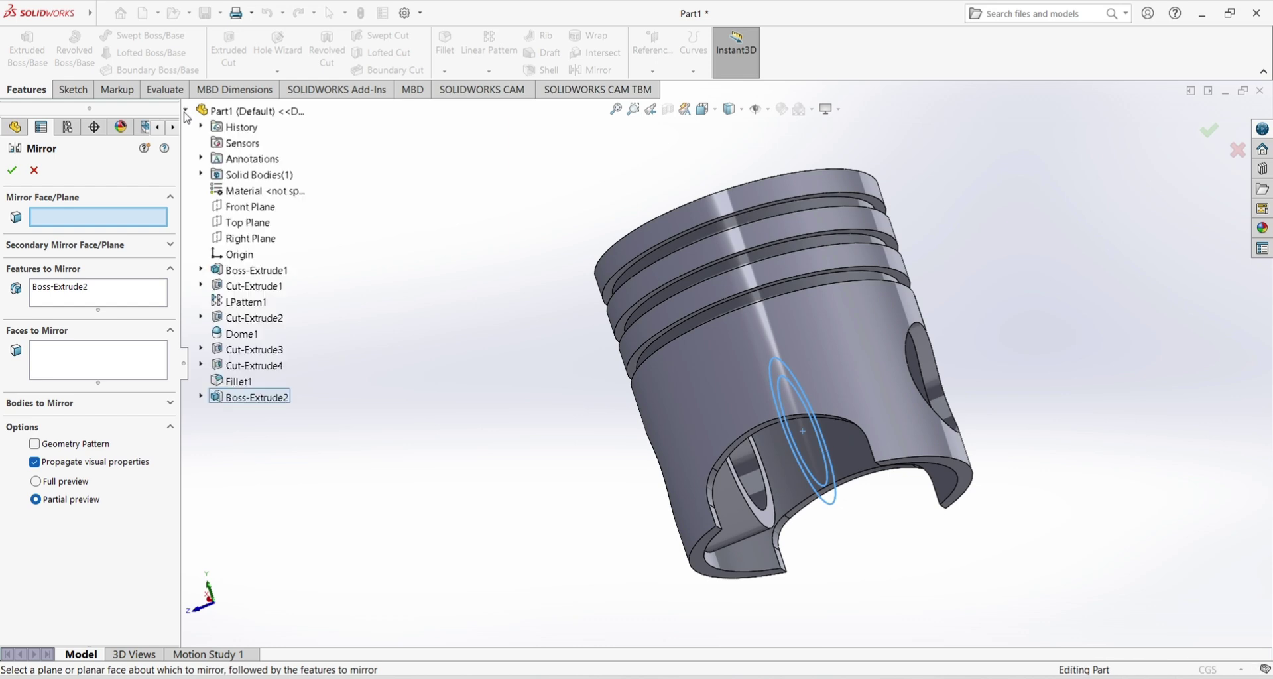
click(267, 209)
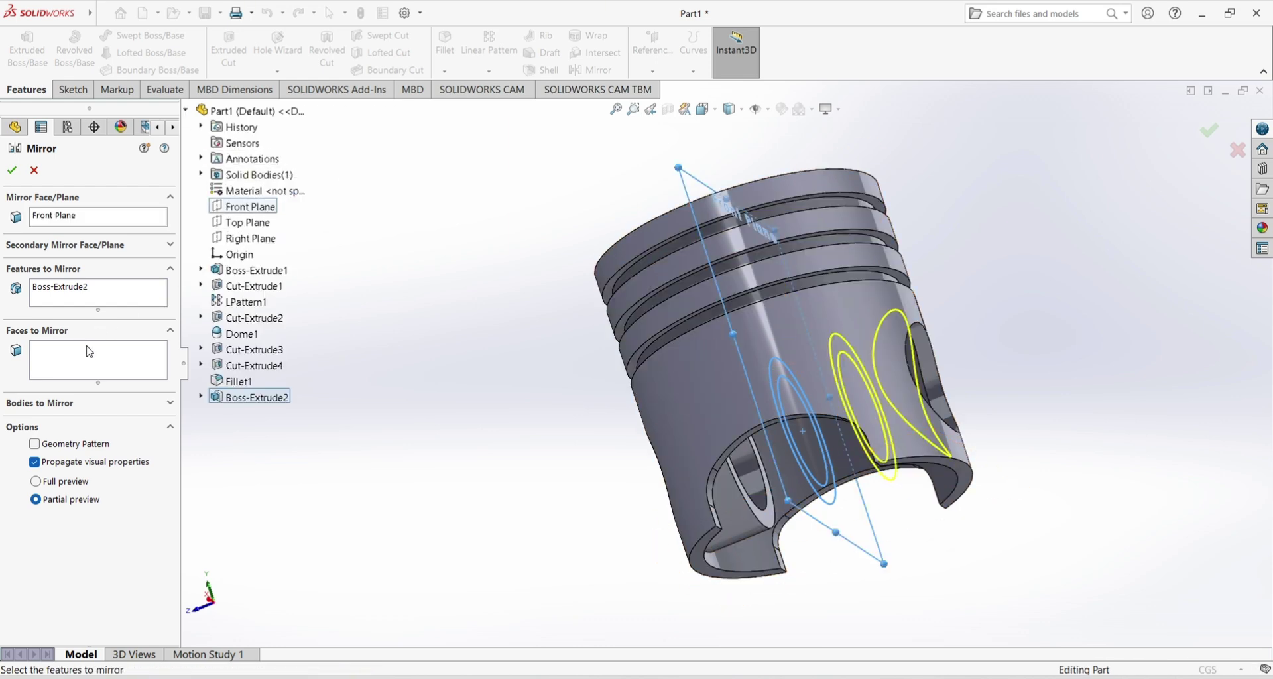
click(107, 292)
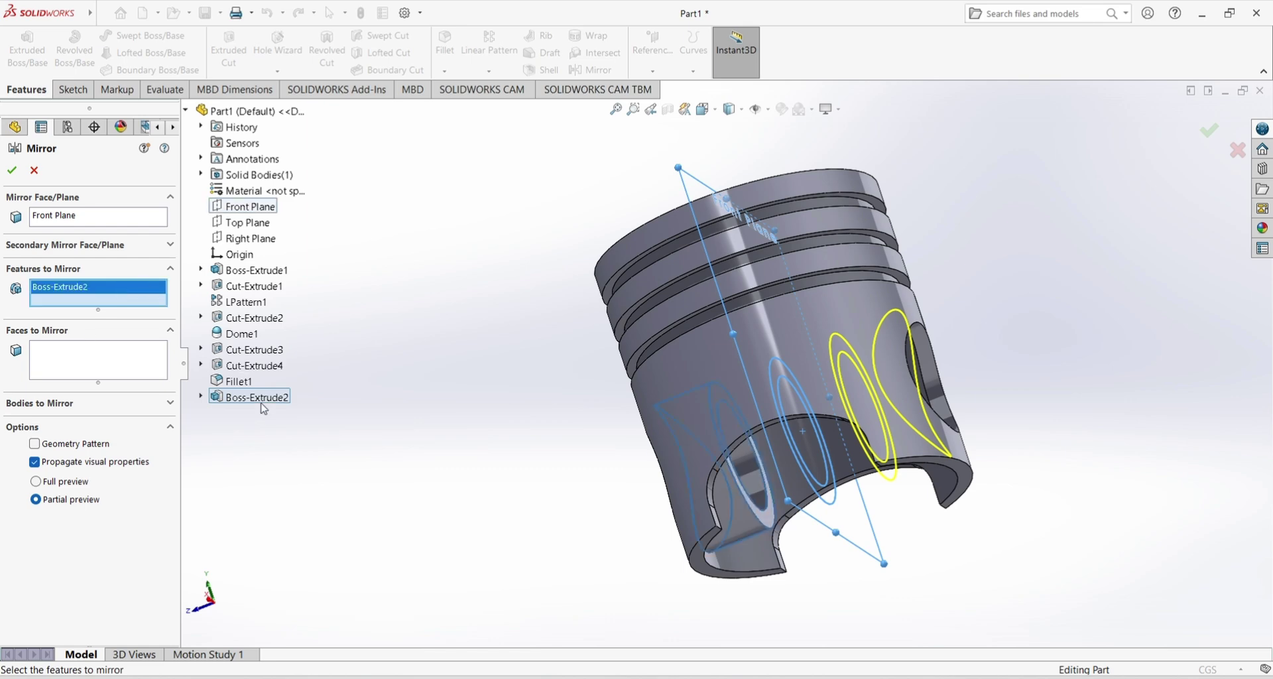
click(14, 173)
mouse_move(480, 426)
middle_down()
mouse_move(503, 449)
mouse_move(463, 320)
mouse_move(458, 409)
mouse_move(483, 565)
mouse_move(631, 305)
mouse_move(611, 446)
mouse_move(691, 422)
mouse_move(830, 547)
middle_up()
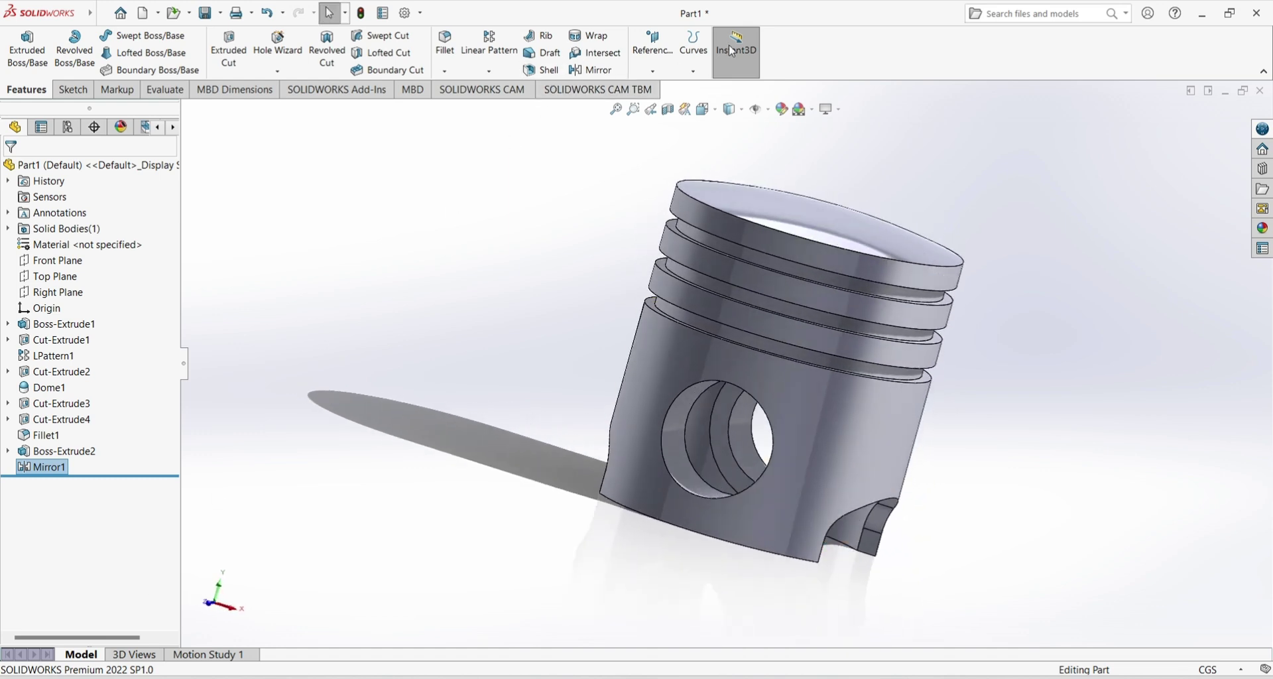
- Choose the Metal polished aluminum appearance tinted light green for LPattern1 and Boss-Extrude1
click(788, 113)
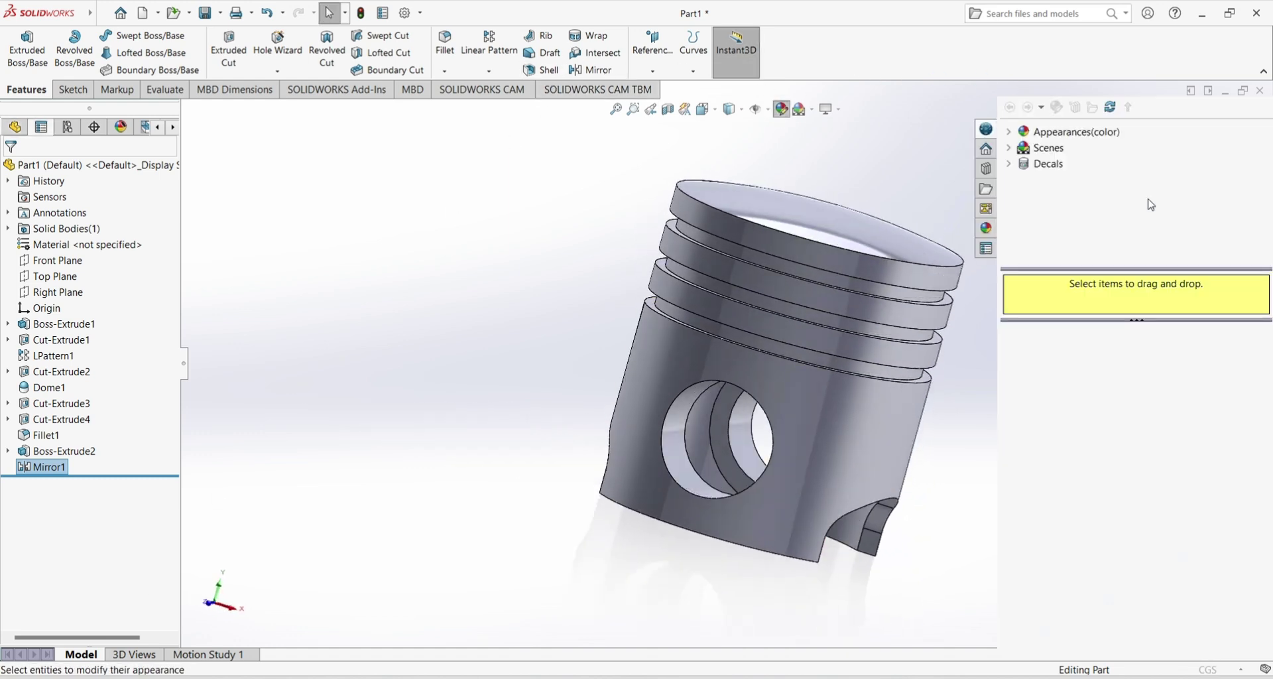
double_click(1069, 132)
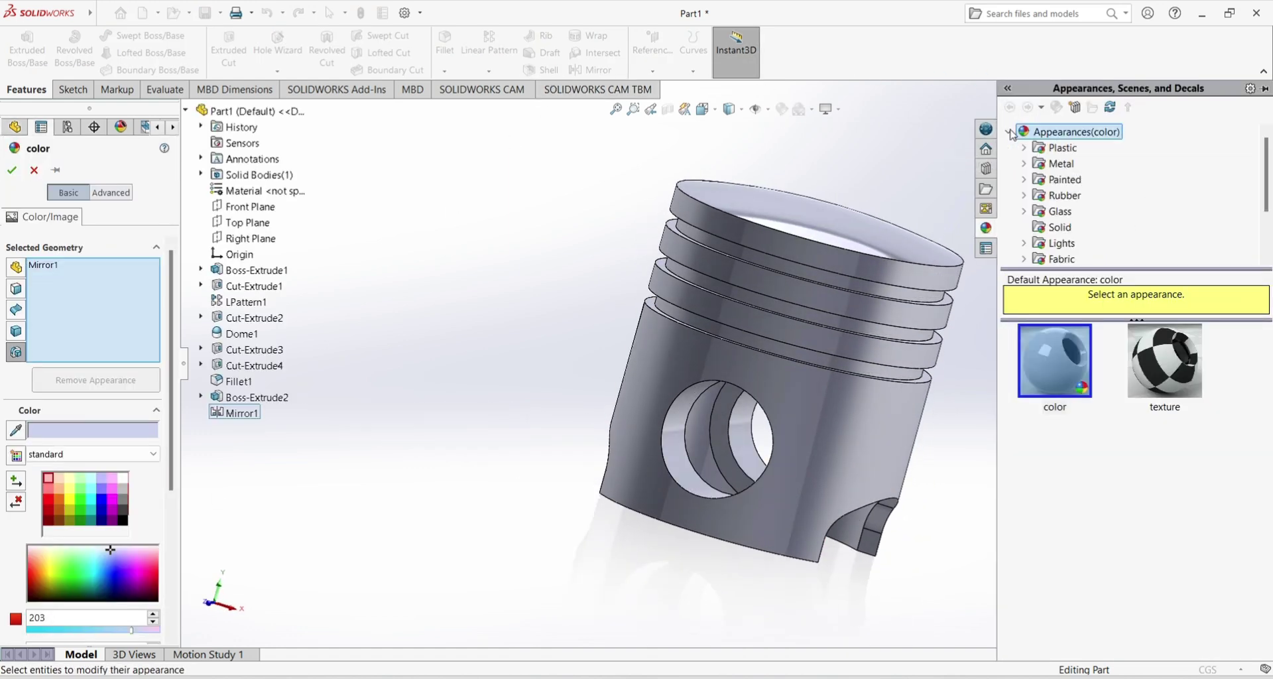
click(1061, 163)
click(1054, 471)
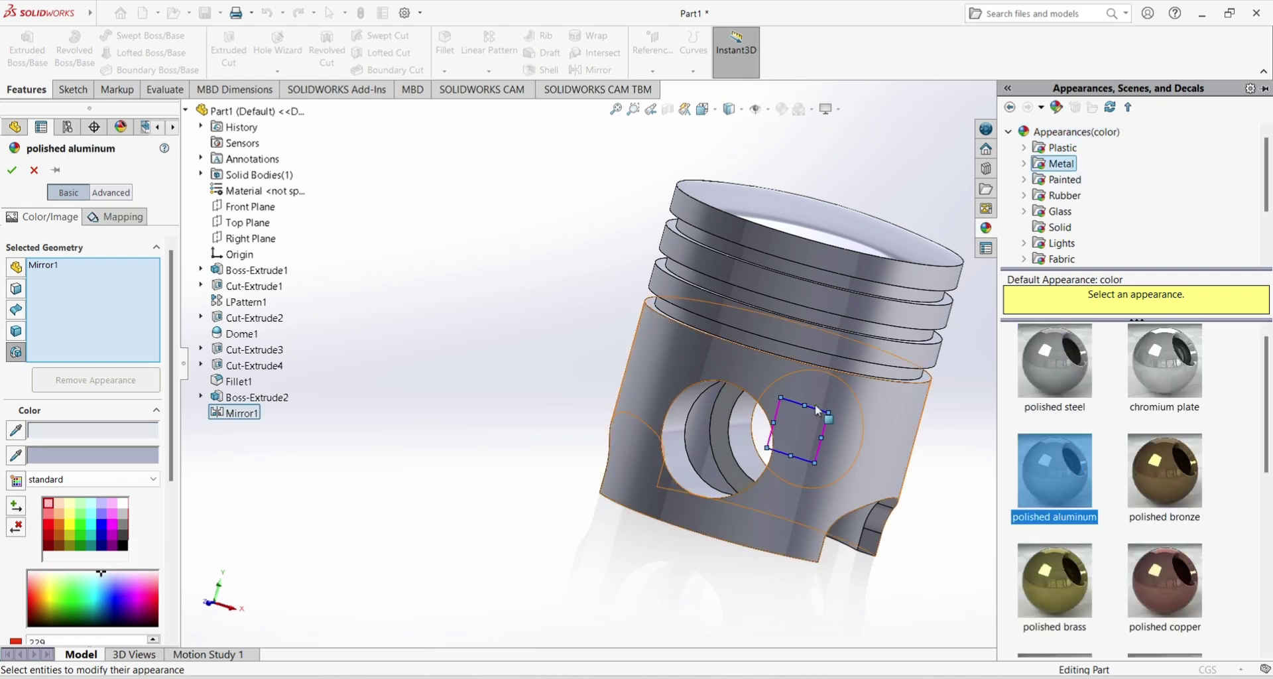
click(782, 291)
click(759, 227)
middle_drag(759, 227, 653, 96)
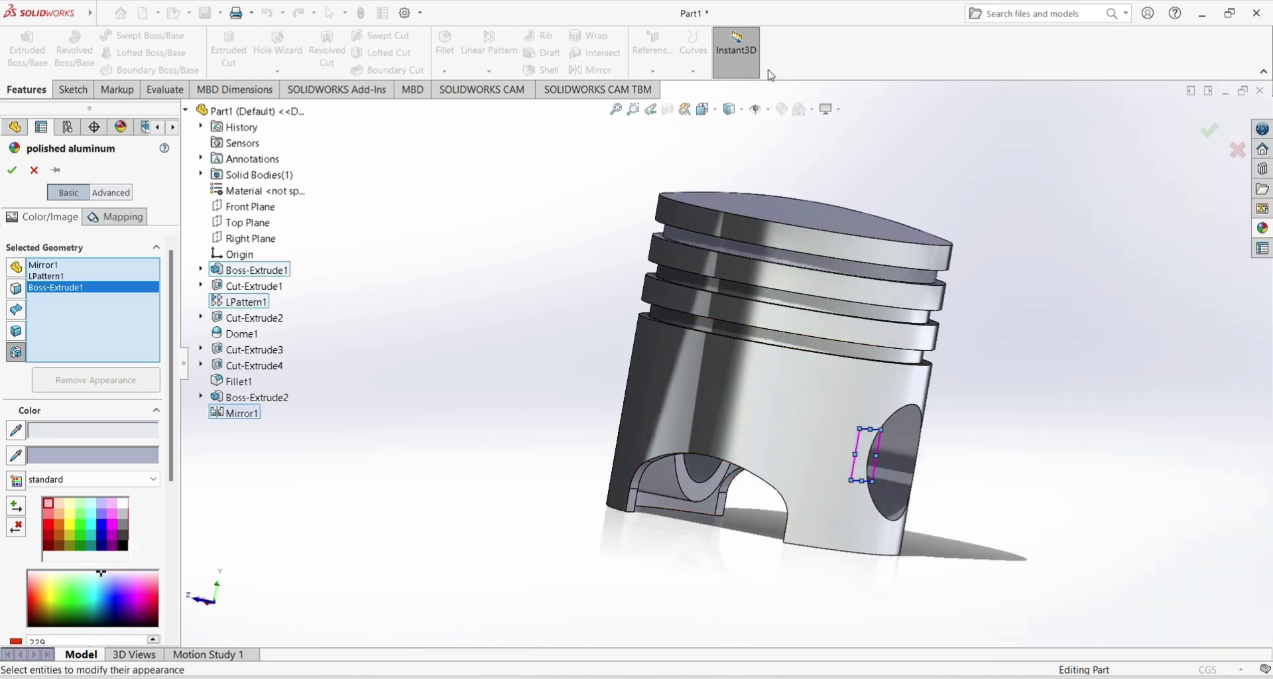
click(79, 508)
- Add Cut-Extrude1 to 4, Dome1, Boss-Extrude2 and Fillet1 to the appearance and apply it
middle_drag(663, 365, 698, 328)
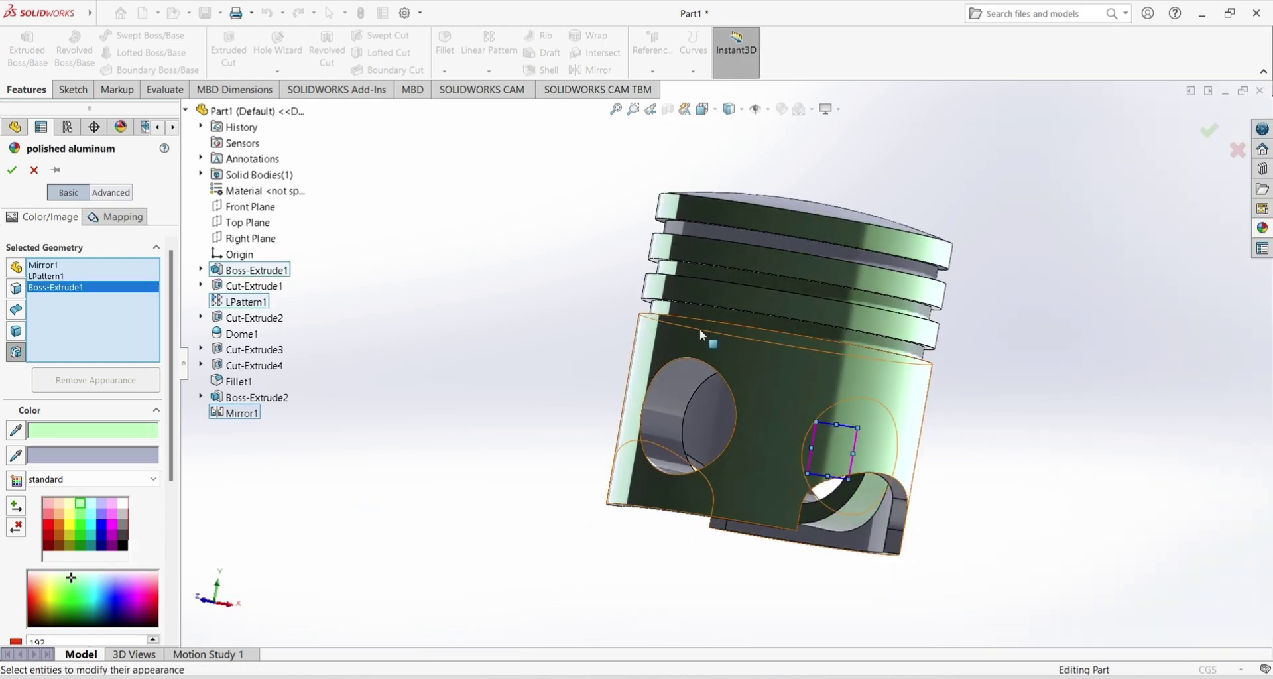
click(699, 328)
mouse_move(829, 293)
middle_down()
mouse_move(796, 279)
mouse_move(762, 371)
middle_up()
click(794, 279)
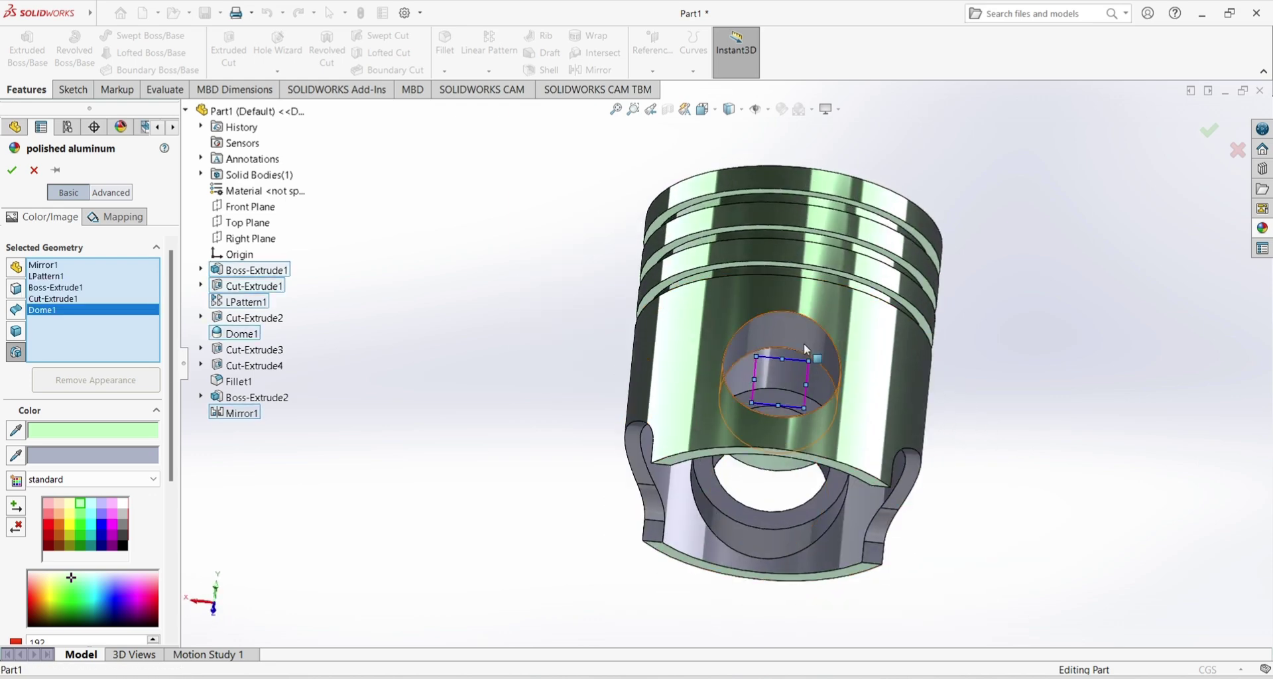
click(769, 504)
click(657, 528)
click(649, 490)
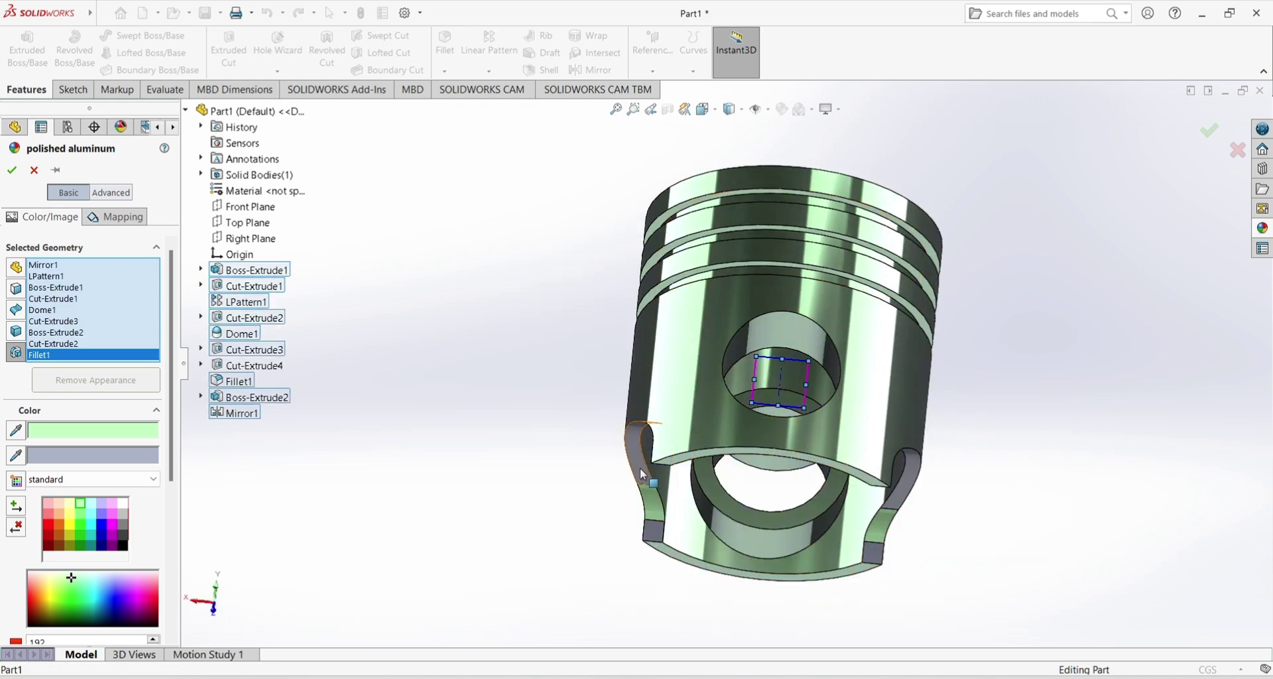
click(646, 464)
click(657, 529)
mouse_move(657, 528)
middle_down()
mouse_move(761, 395)
mouse_move(599, 347)
middle_up()
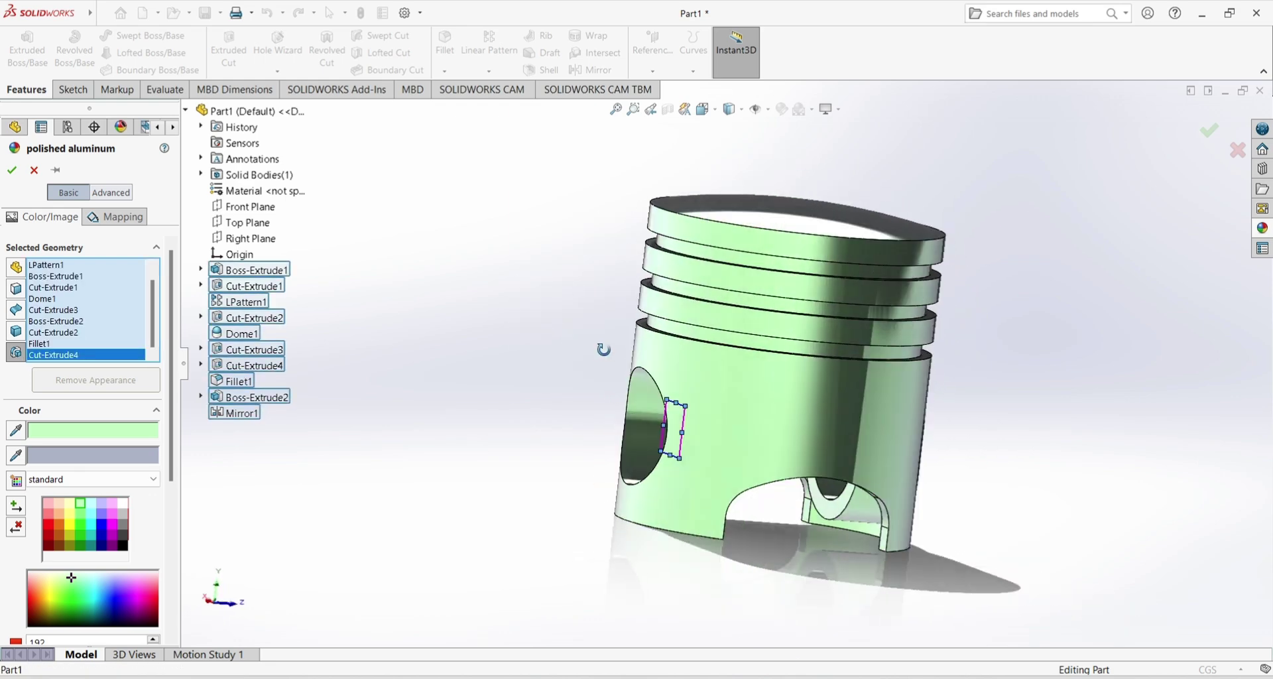
click(12, 170)
- Orbit the piston to inspect the green polished aluminum finish
mouse_move(218, 280)
middle_down()
mouse_move(544, 378)
mouse_move(604, 426)
middle_up()
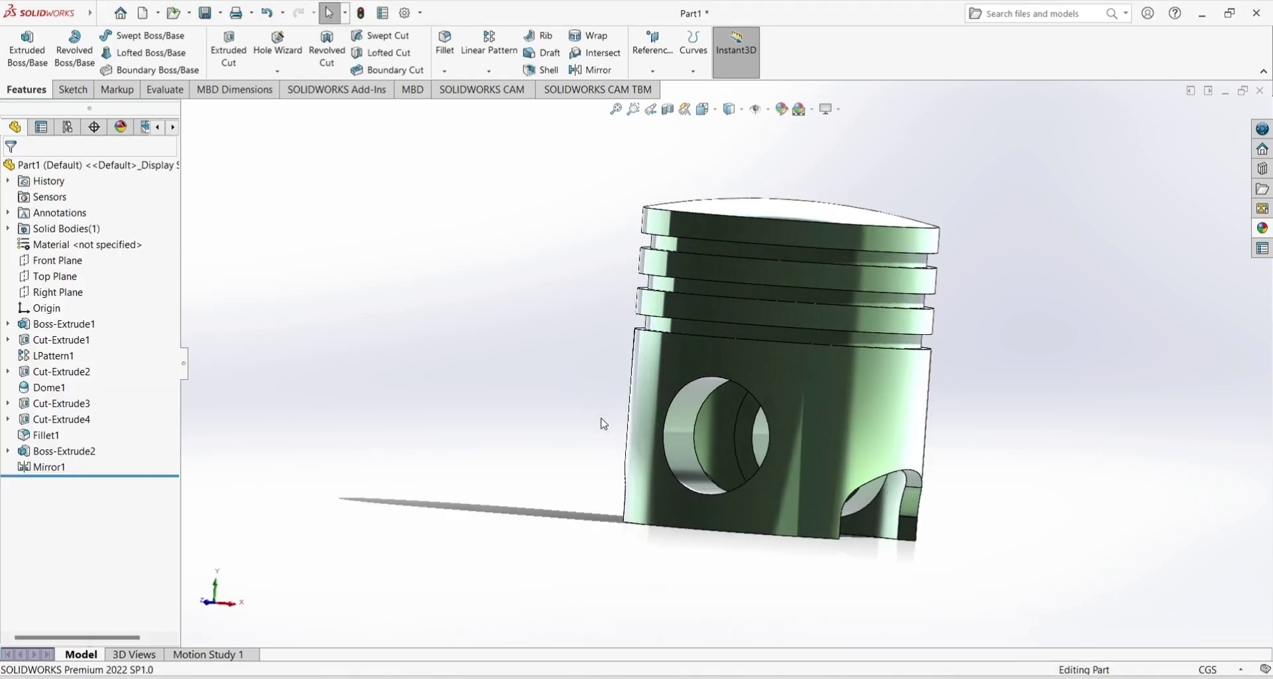
mouse_move(519, 370)
middle_down()
mouse_move(554, 378)
mouse_move(531, 378)
middle_up()
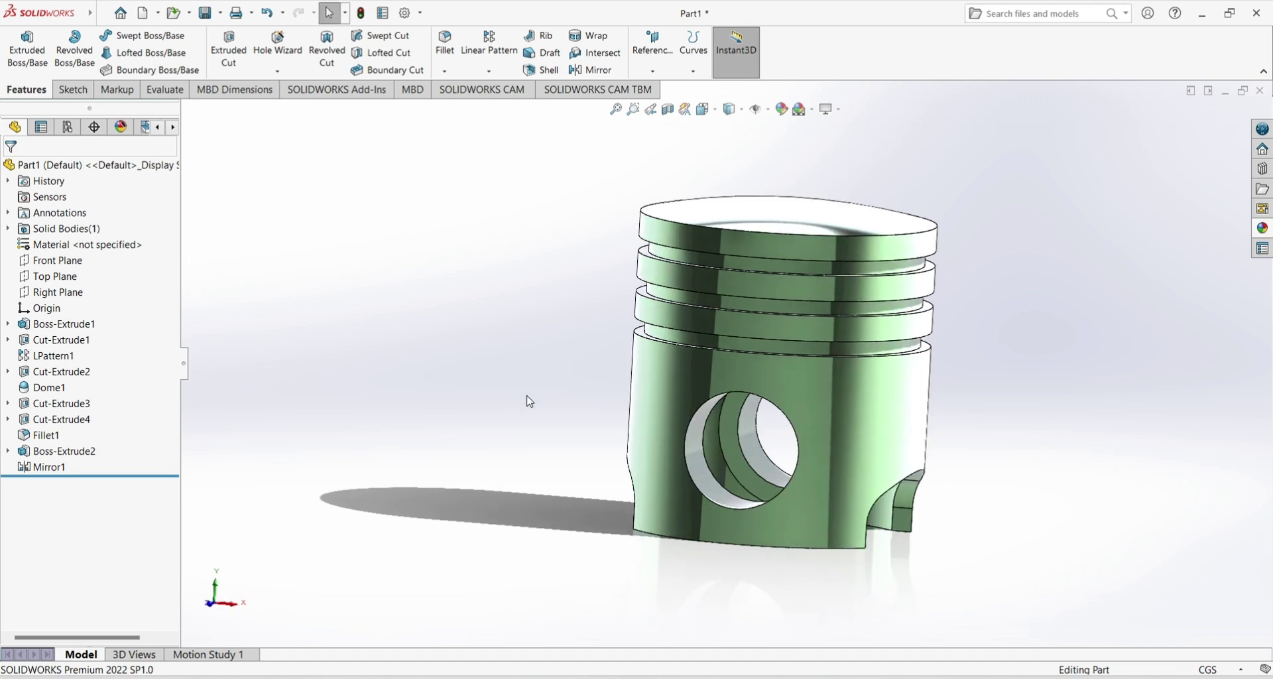
mouse_move(582, 437)
middle_down()
mouse_move(543, 421)
mouse_move(566, 441)
middle_up()
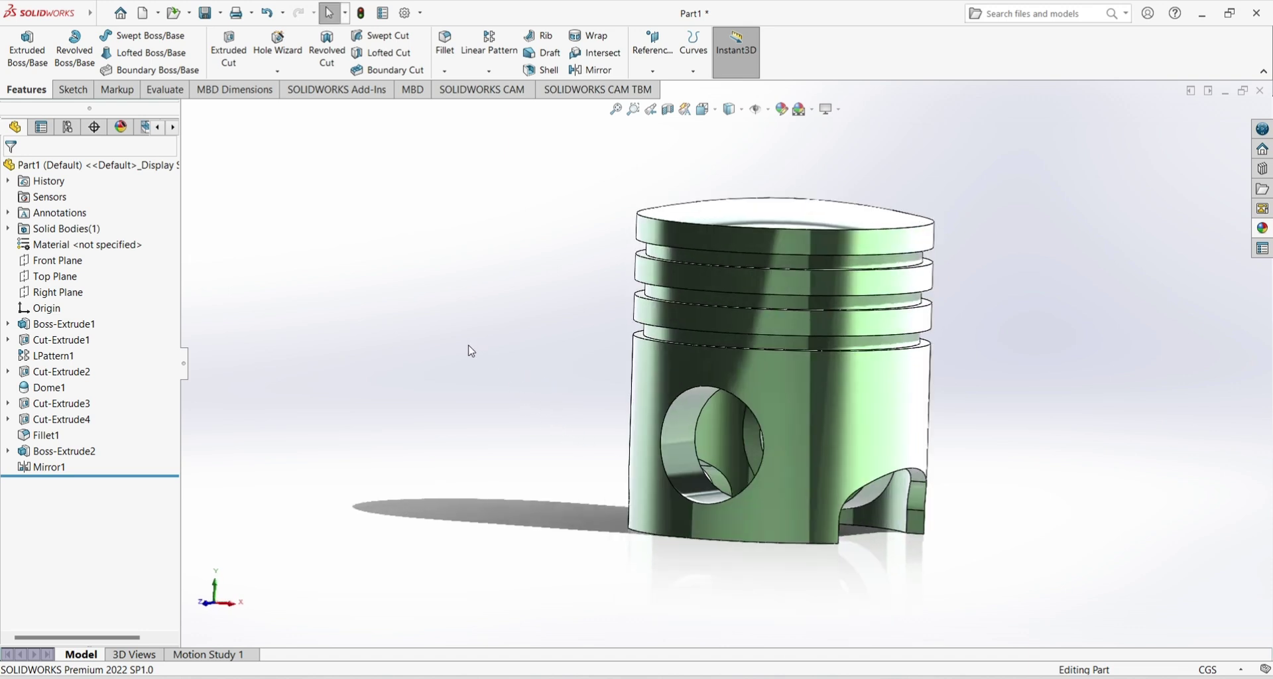